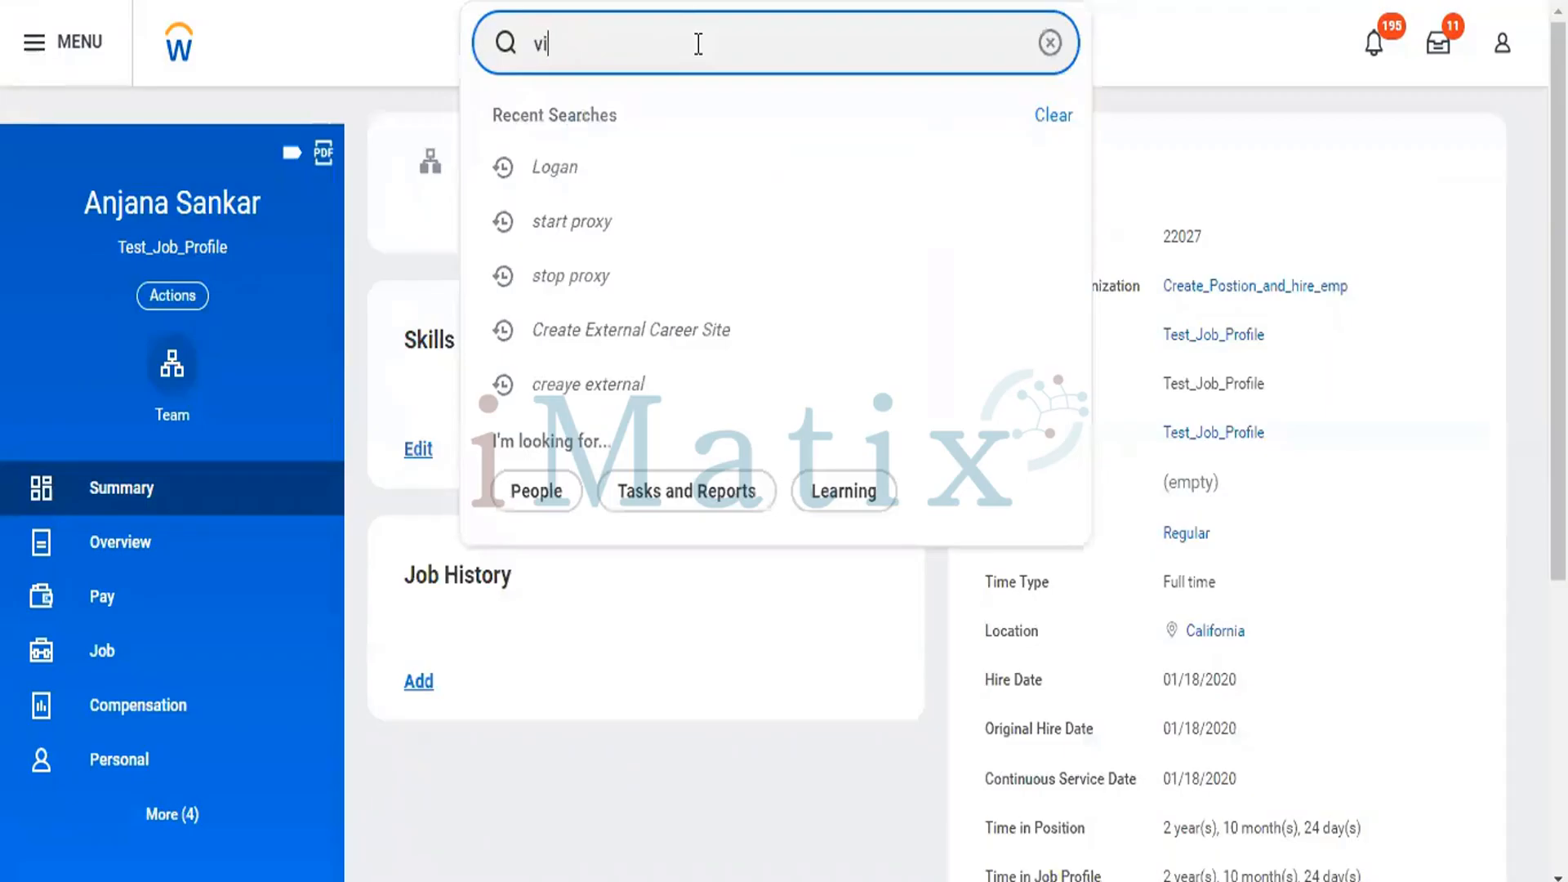
Search for "view custom report" and open the View Custom Report task from the results.
{"action": "type", "text": "c"}
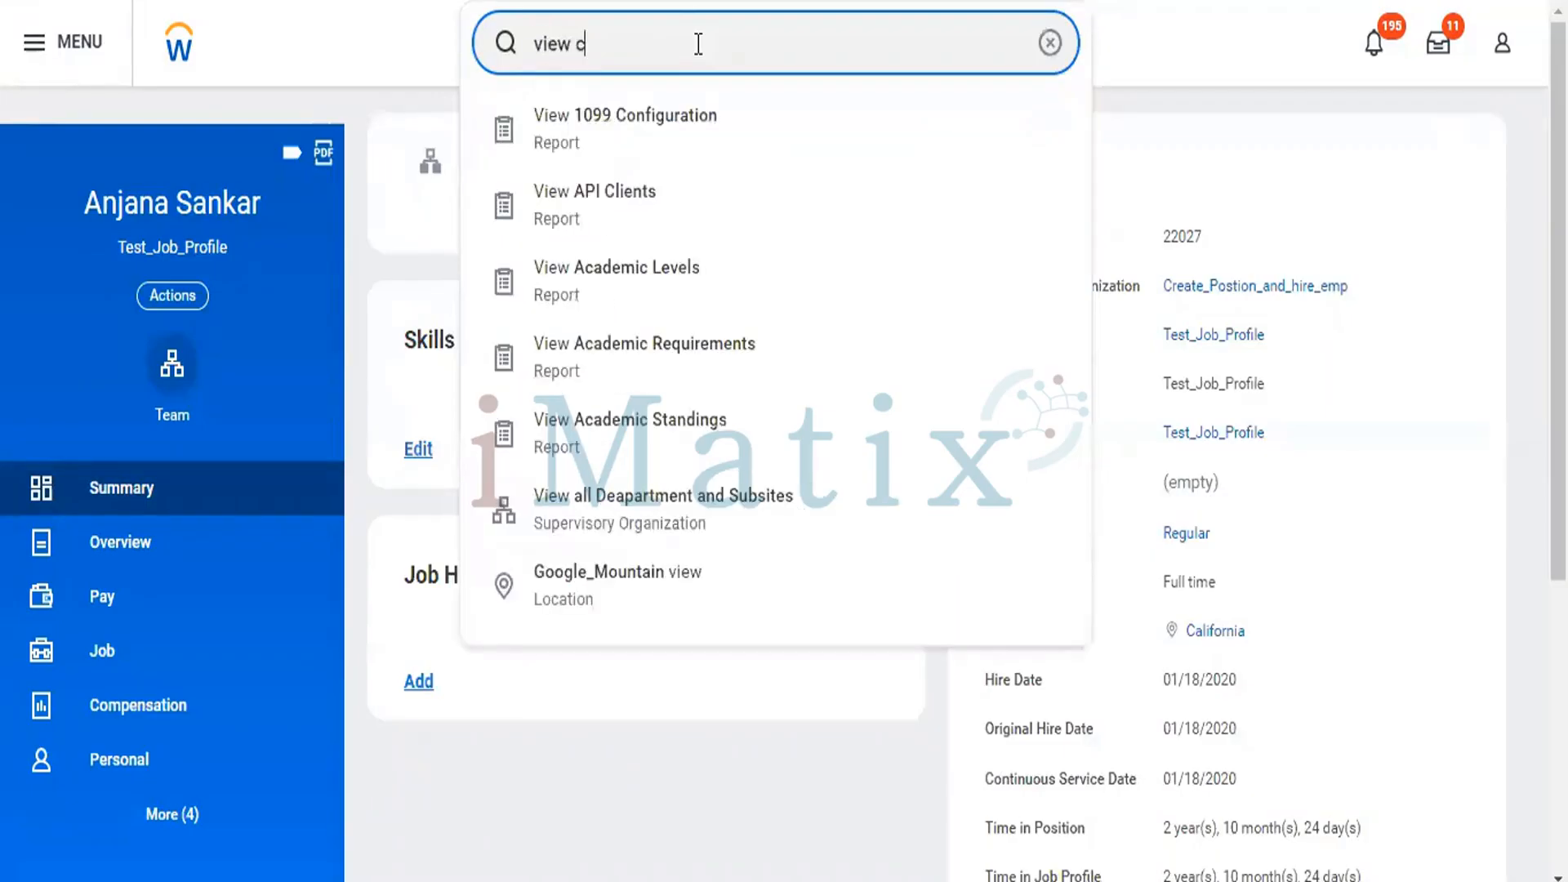
{"action": "type", "text": "ustom reprot"}
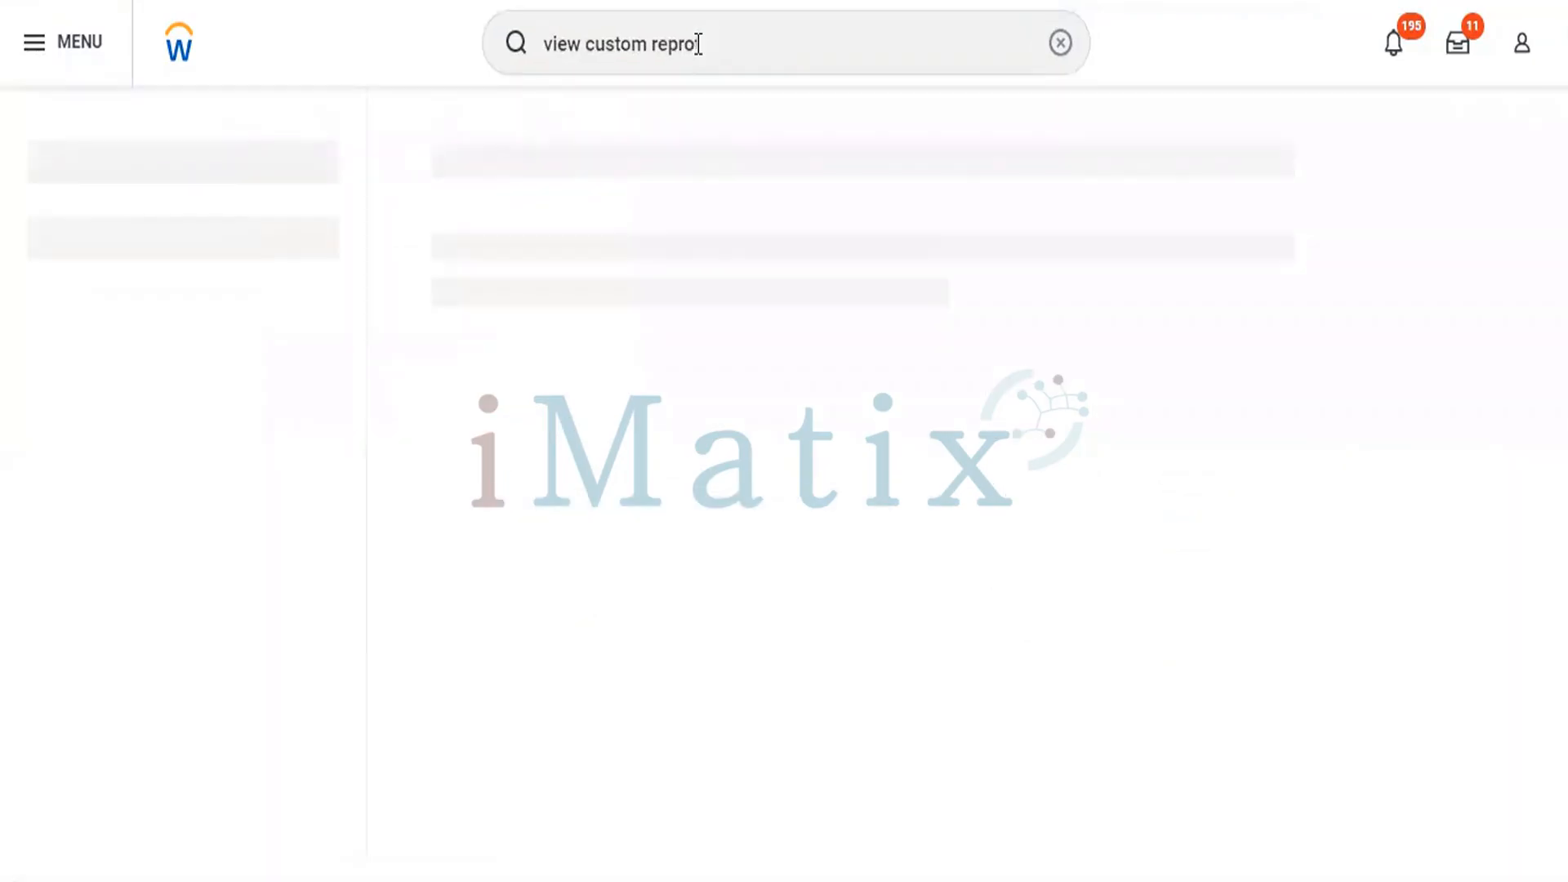
{"action": "left_click", "coordinate": [725, 43]}
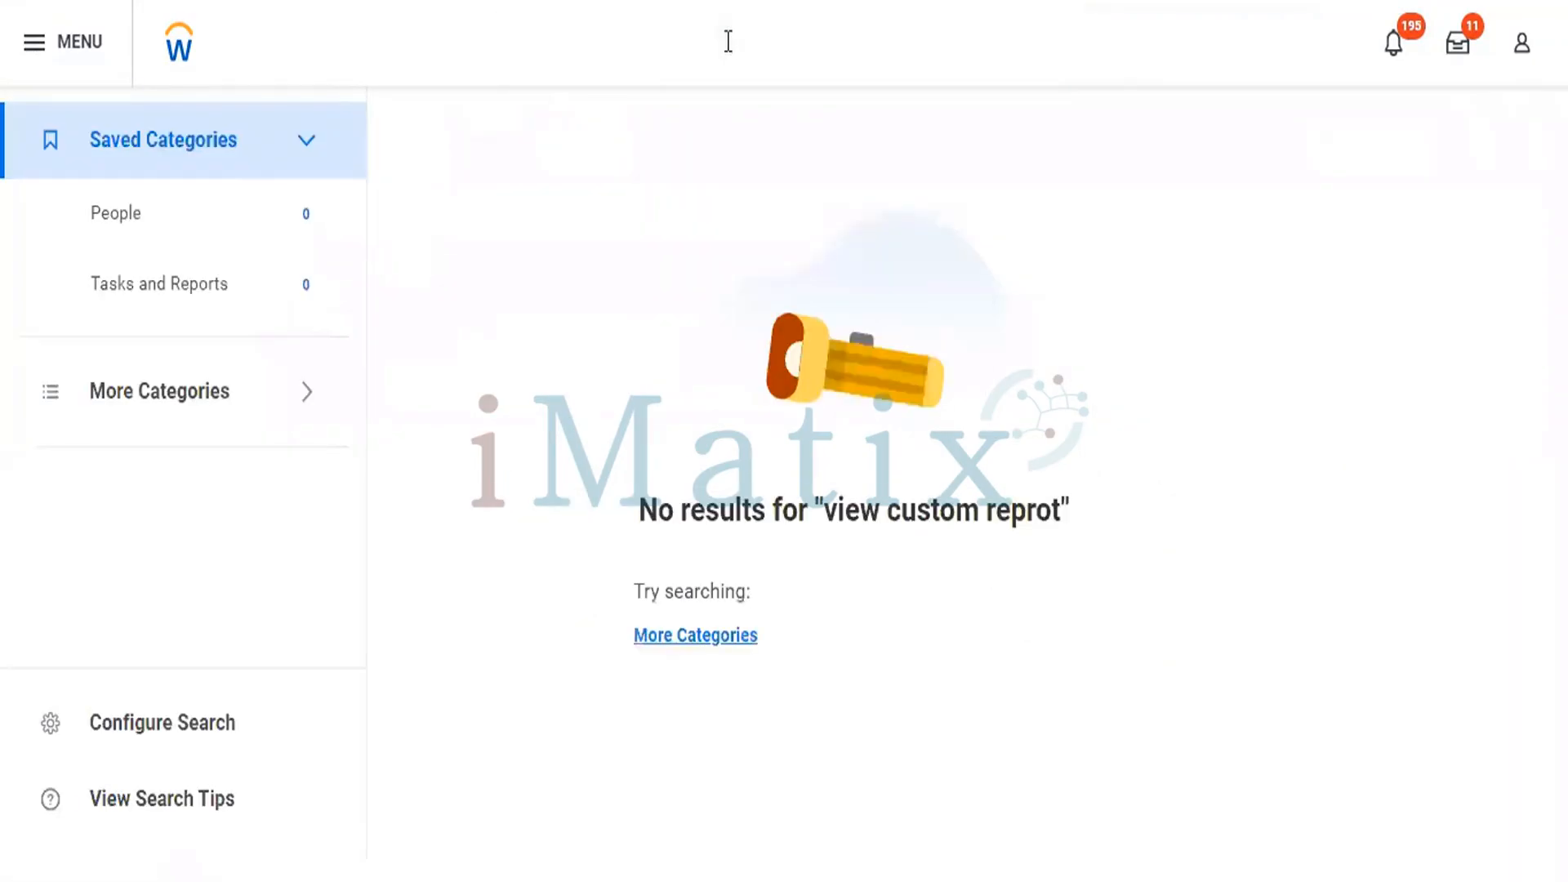
{"action": "key", "text": "BackSpace"}
{"action": "key", "text": "BackSpace"}
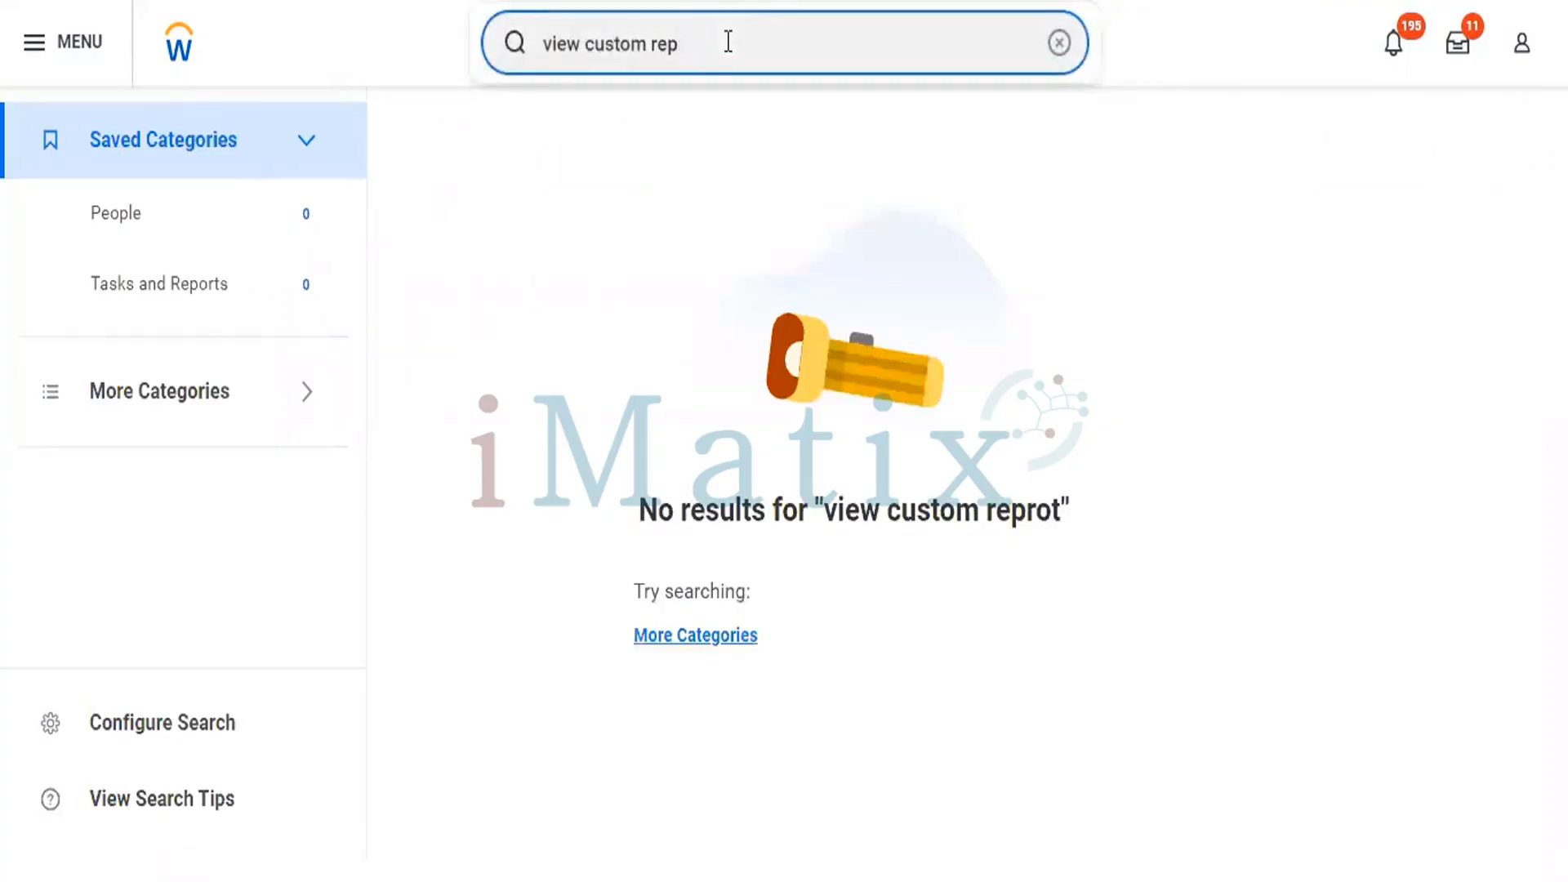
{"action": "type", "text": "ort"}
{"action": "key", "text": "Return"}
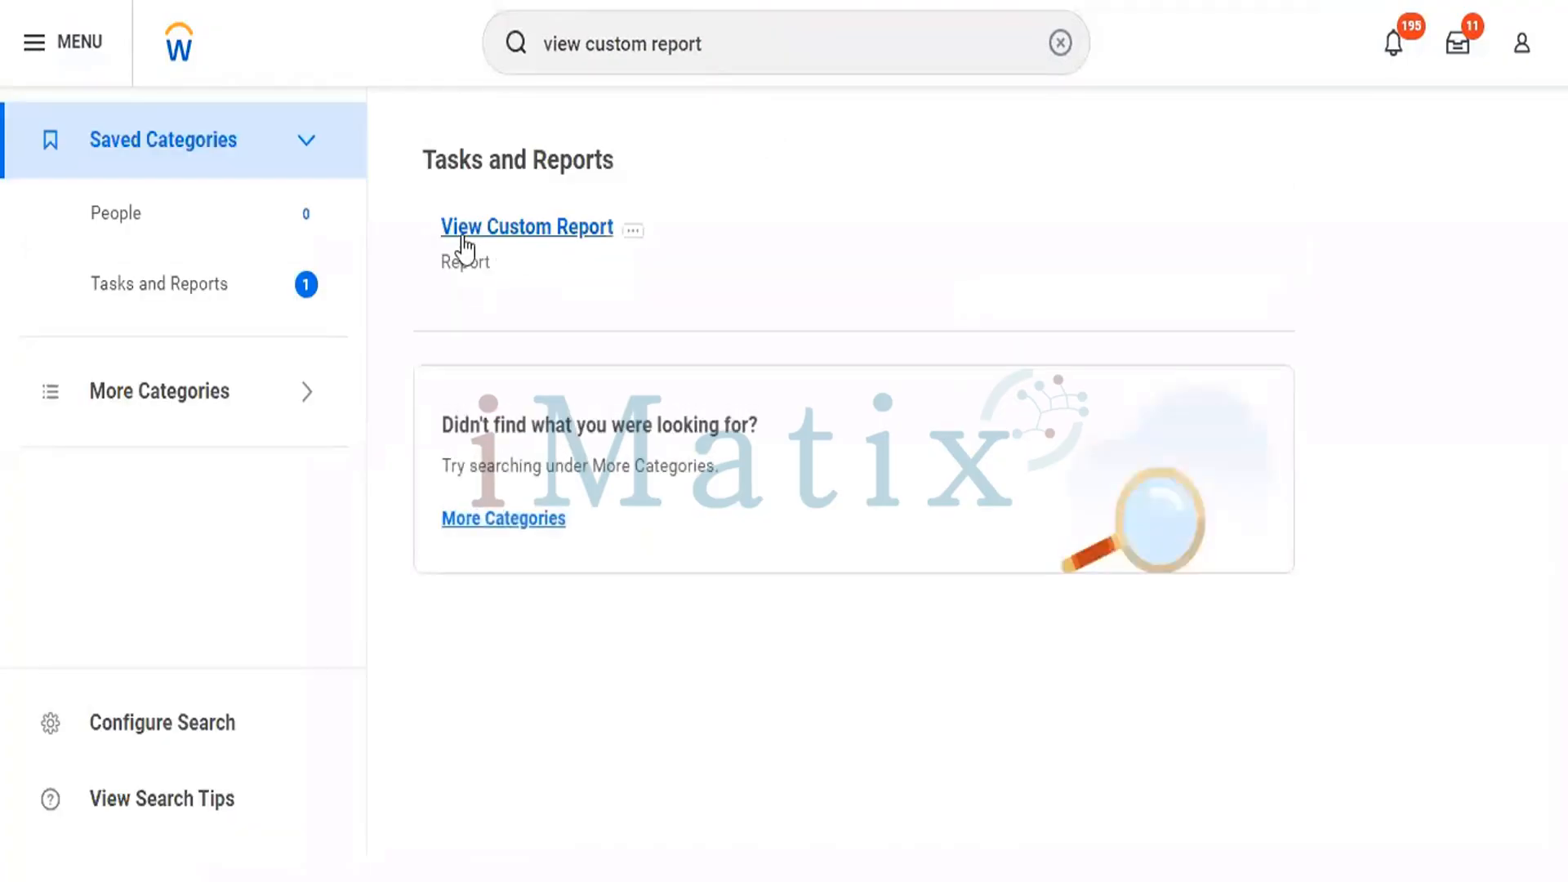
{"action": "left_click", "coordinate": [471, 233]}
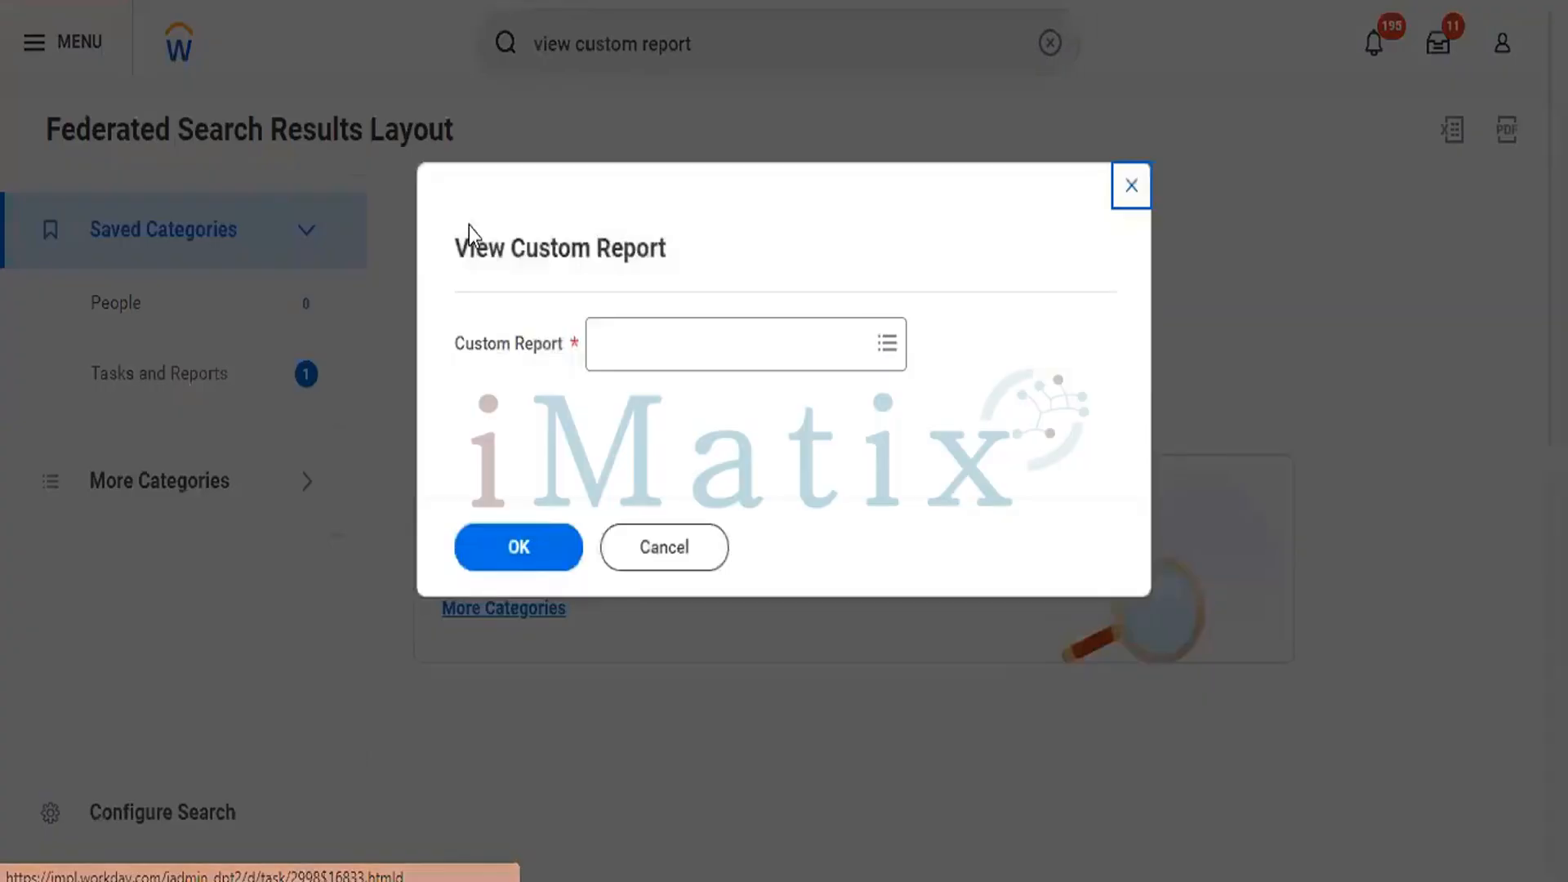
Find "all active employees" among the custom reports, choose CR - All Active Employees and open its definition.
{"action": "left_click", "coordinate": [637, 352]}
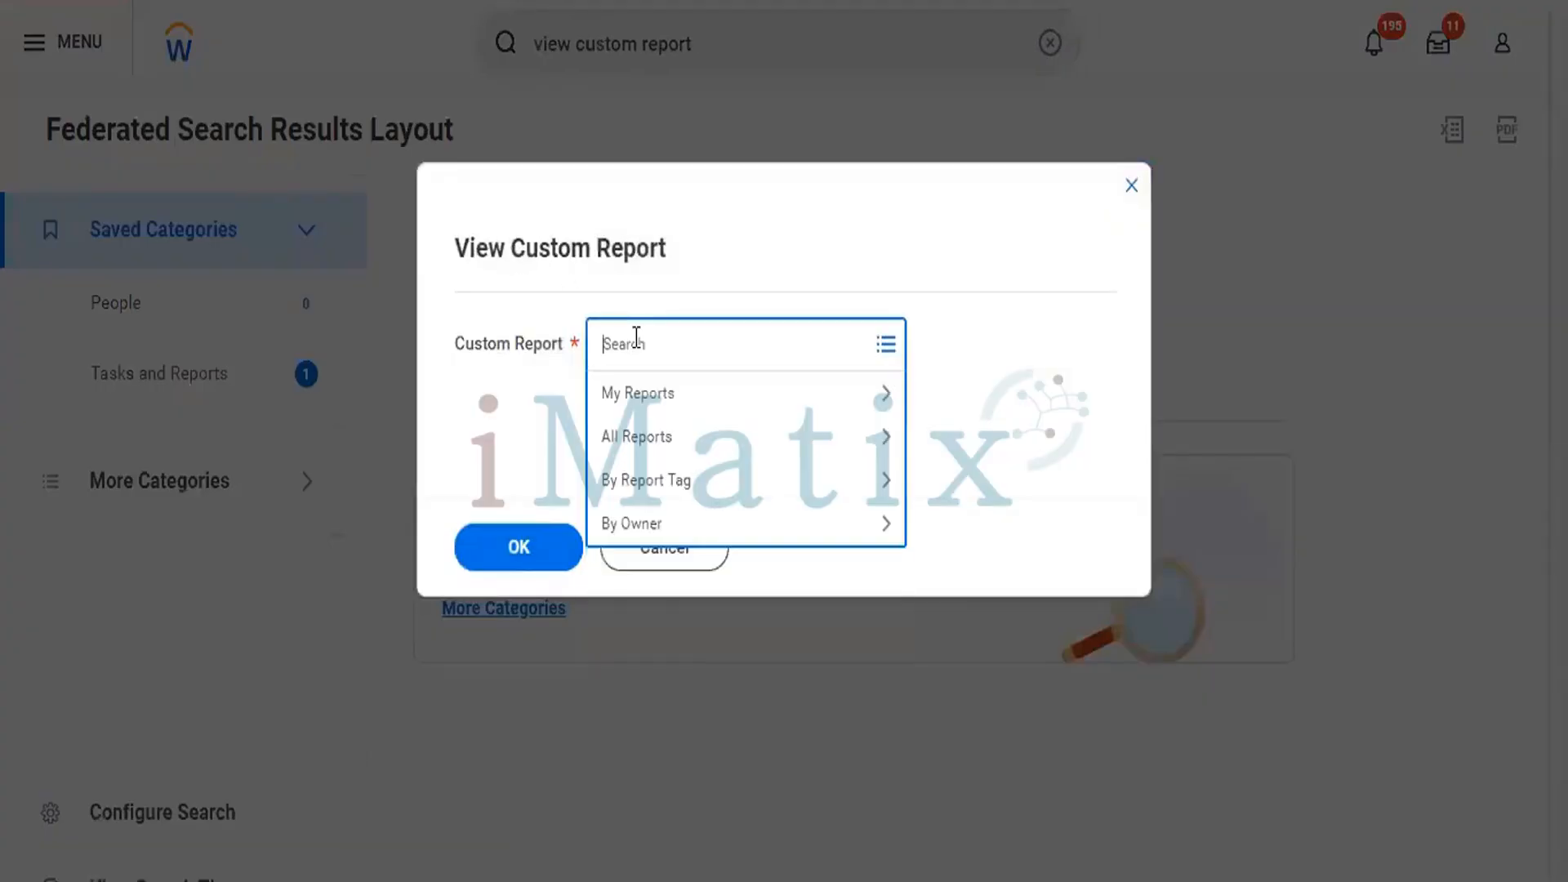
{"action": "type", "text": "all active employeee"}
{"action": "key", "text": "BackSpace"}
{"action": "type", "text": "s"}
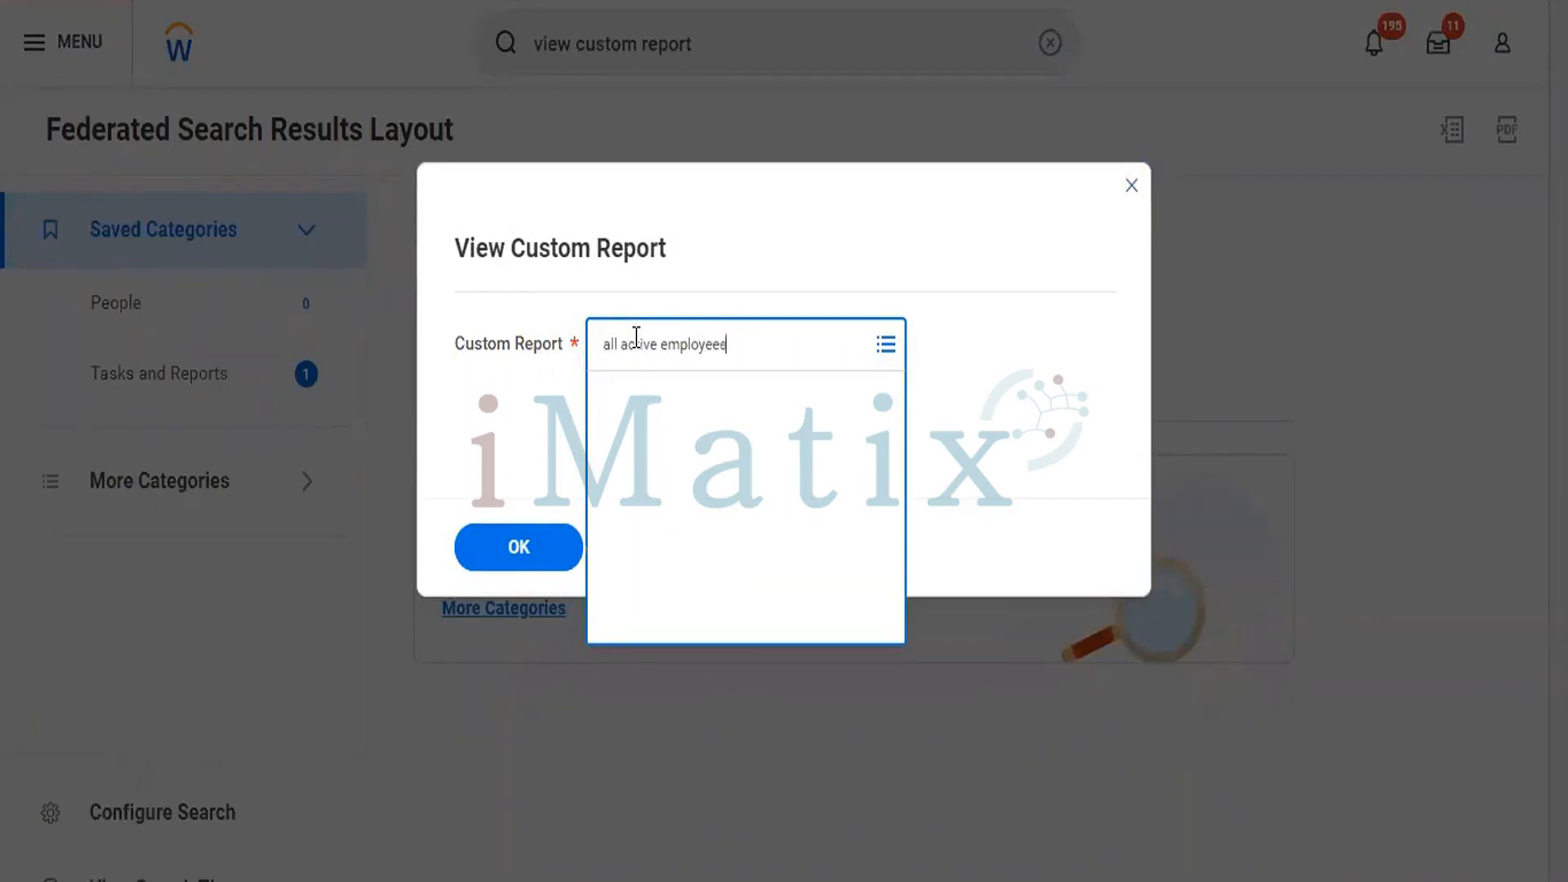
{"action": "key", "text": "Return"}
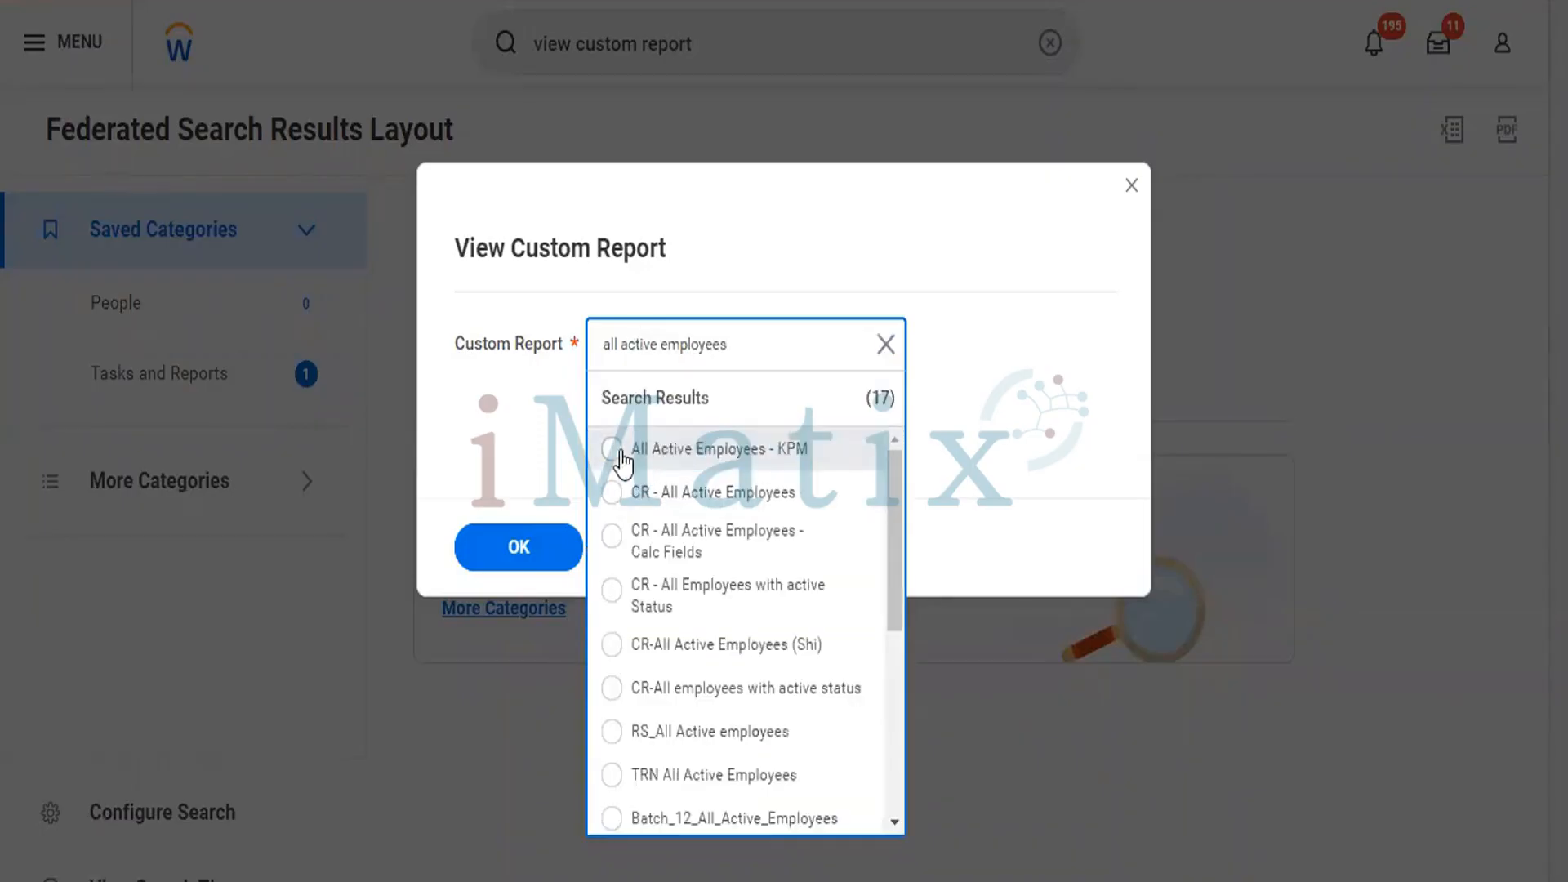
{"action": "left_click", "coordinate": [621, 456]}
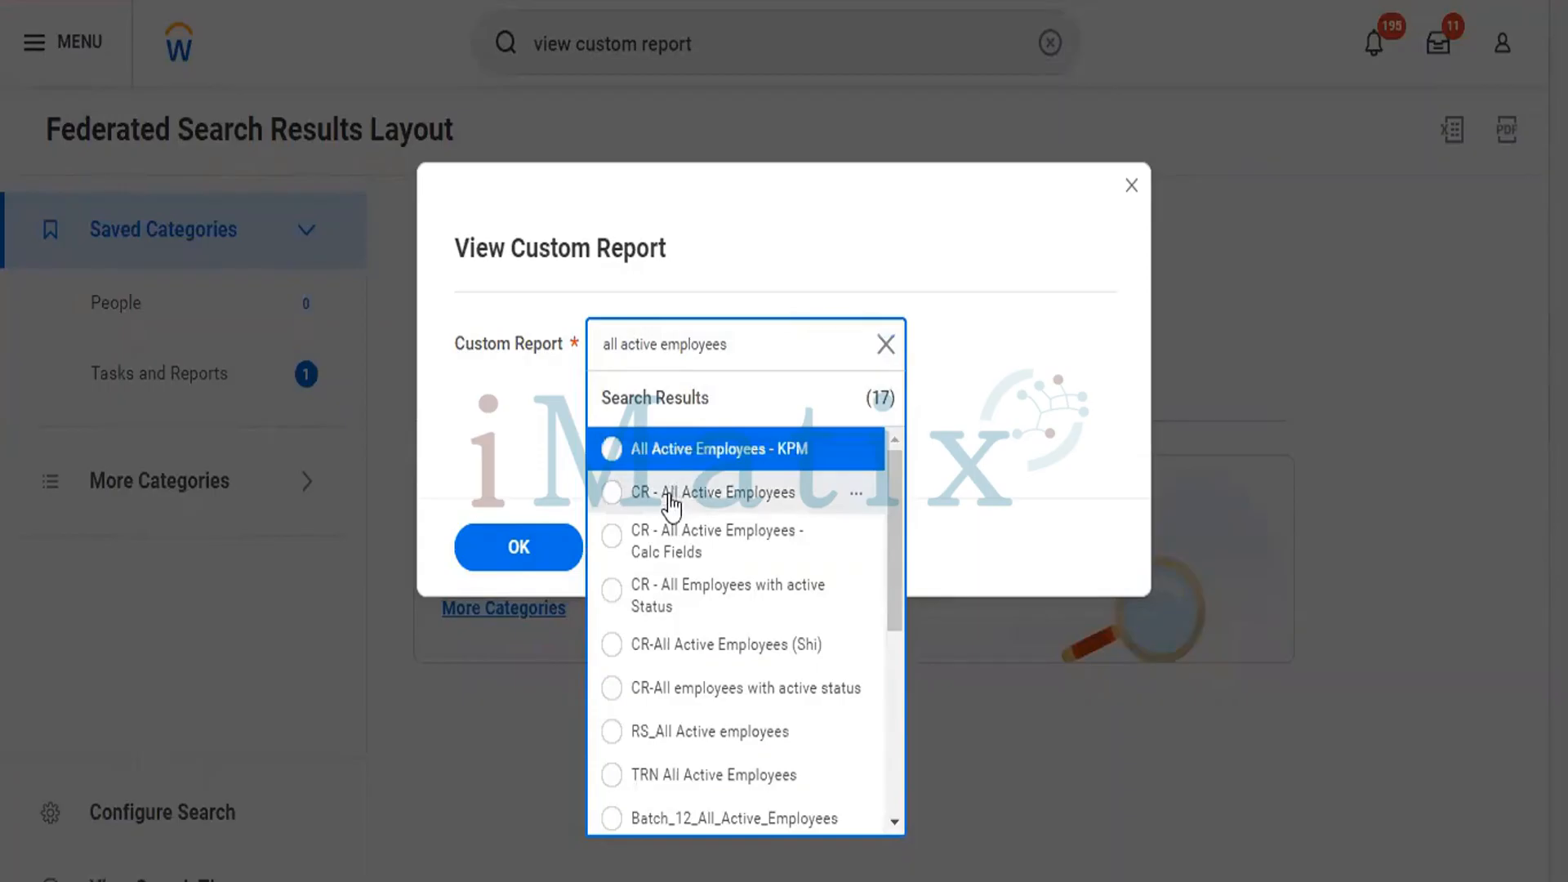
{"action": "left_click", "coordinate": [671, 492]}
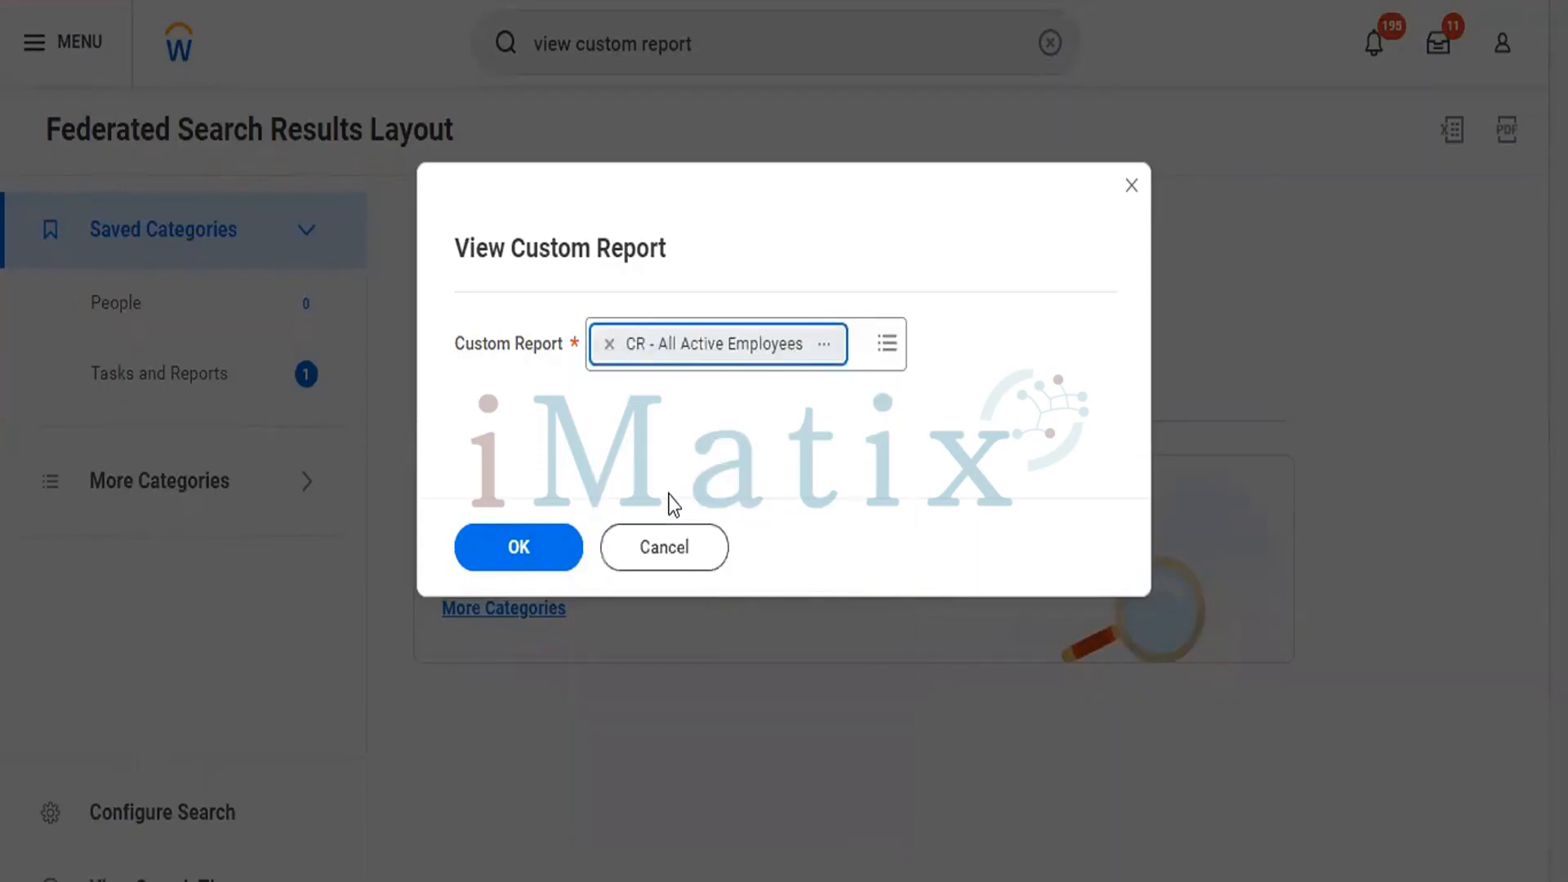
{"action": "left_click", "coordinate": [520, 548]}
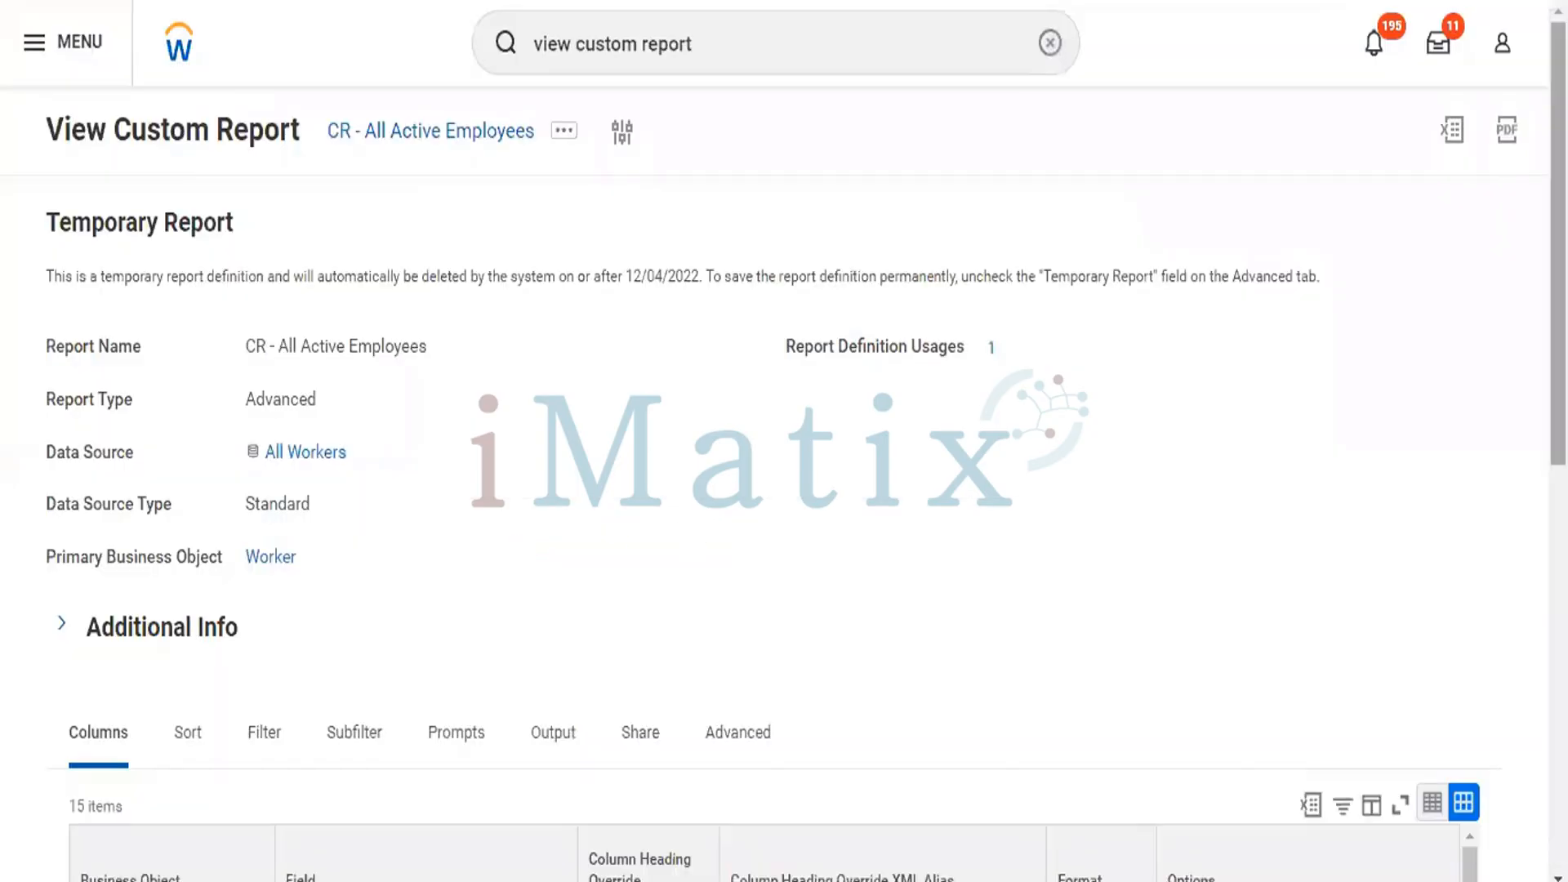
Look over the CR - All Active Employees definition and start copying the report.
{"action": "scroll", "coordinate": [784, 441], "scroll_direction": "down", "scroll_amount": 3}
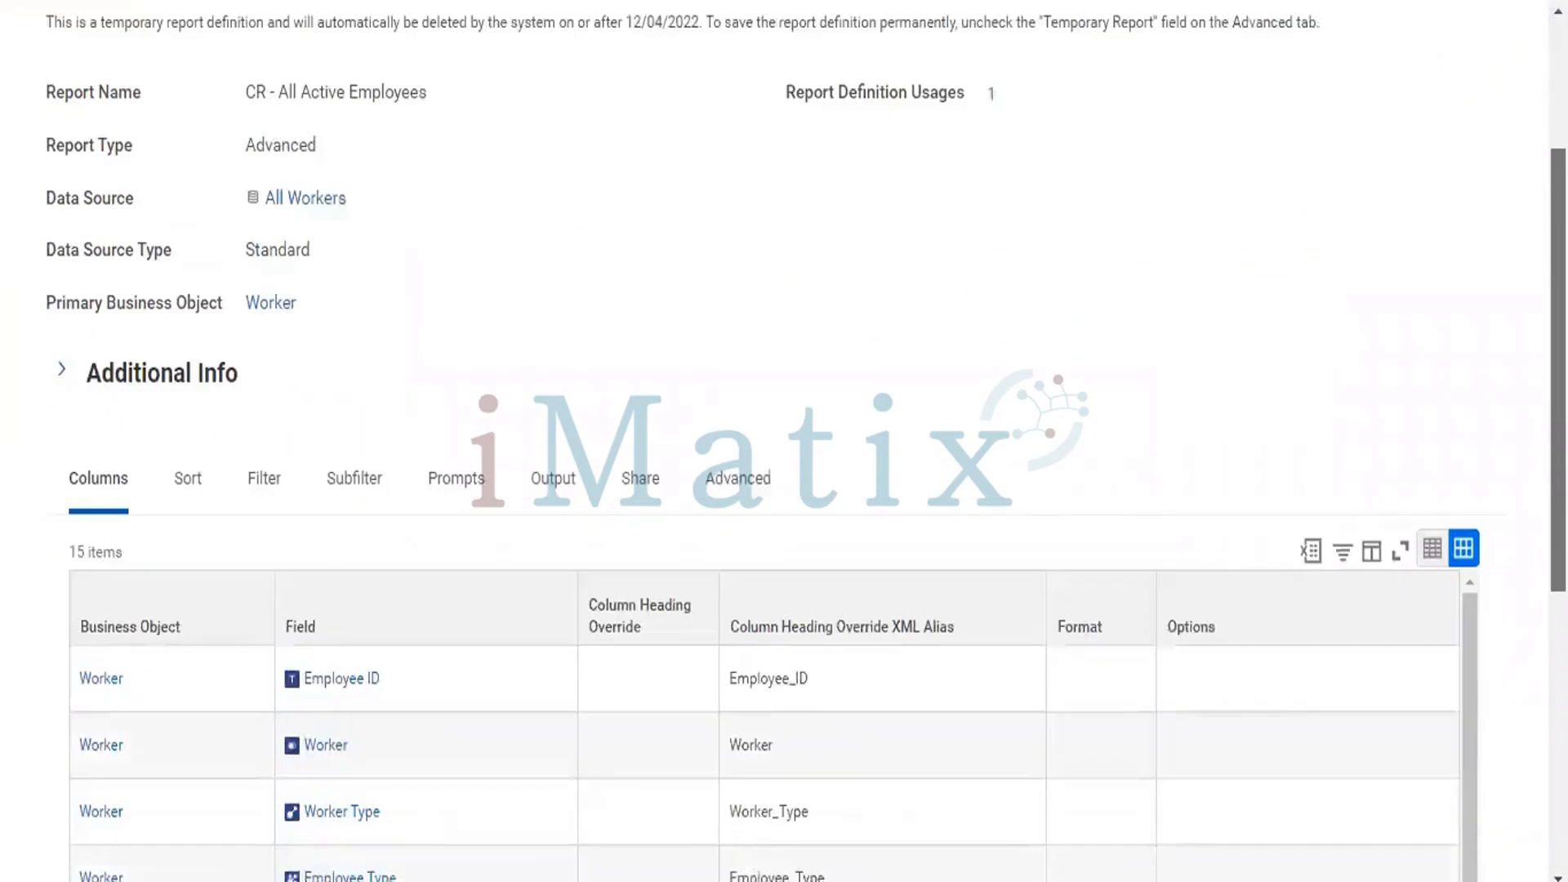
{"action": "scroll", "coordinate": [784, 441], "scroll_direction": "up", "scroll_amount": 3}
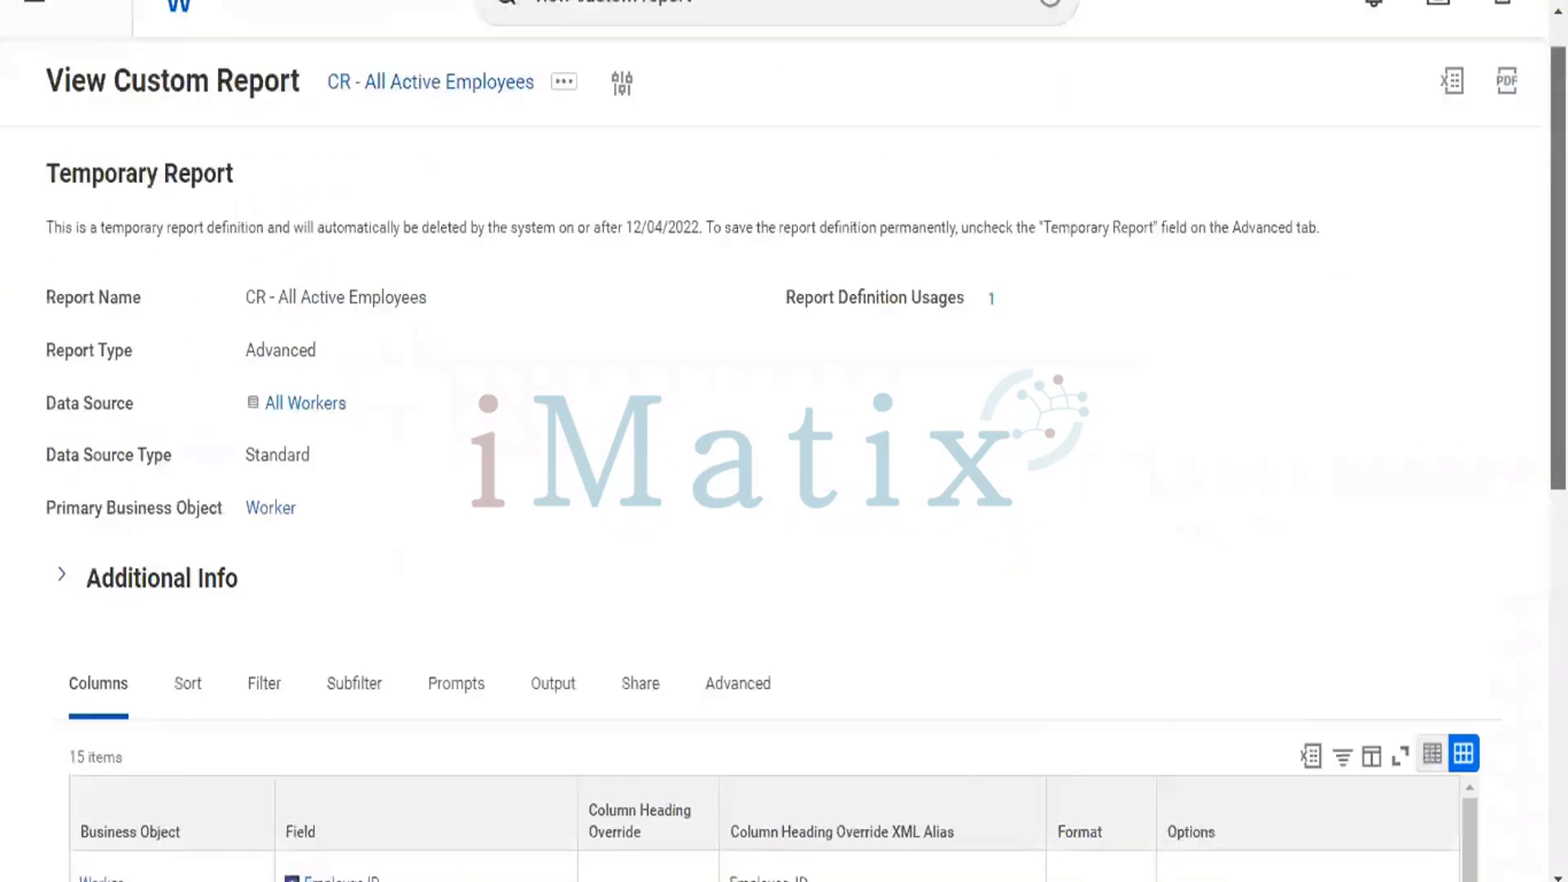
{"action": "left_click", "coordinate": [563, 92]}
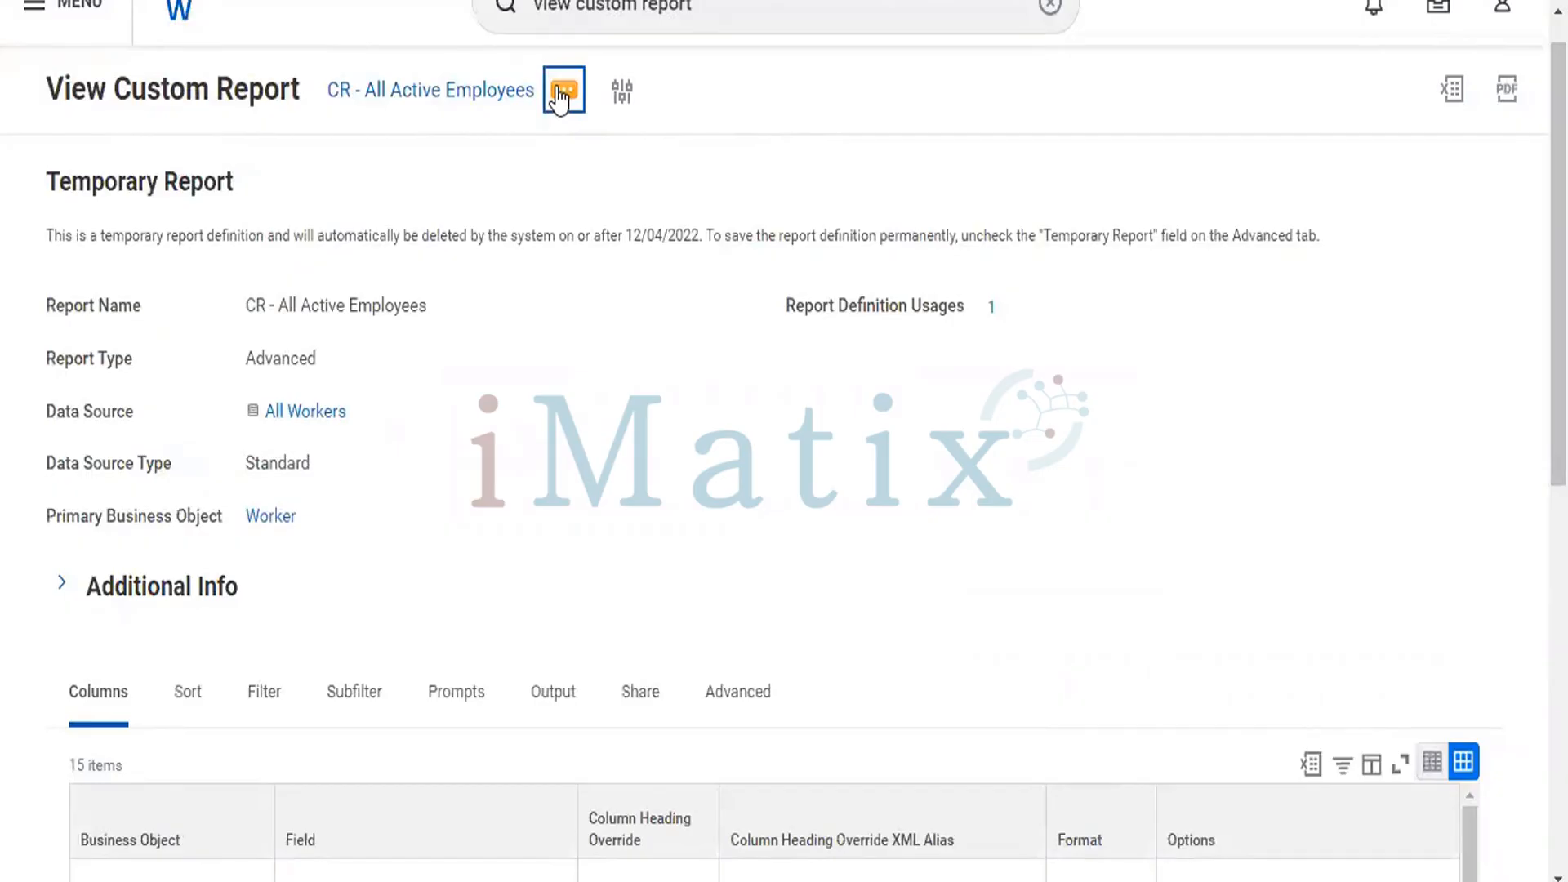
{"action": "left_click", "coordinate": [560, 95]}
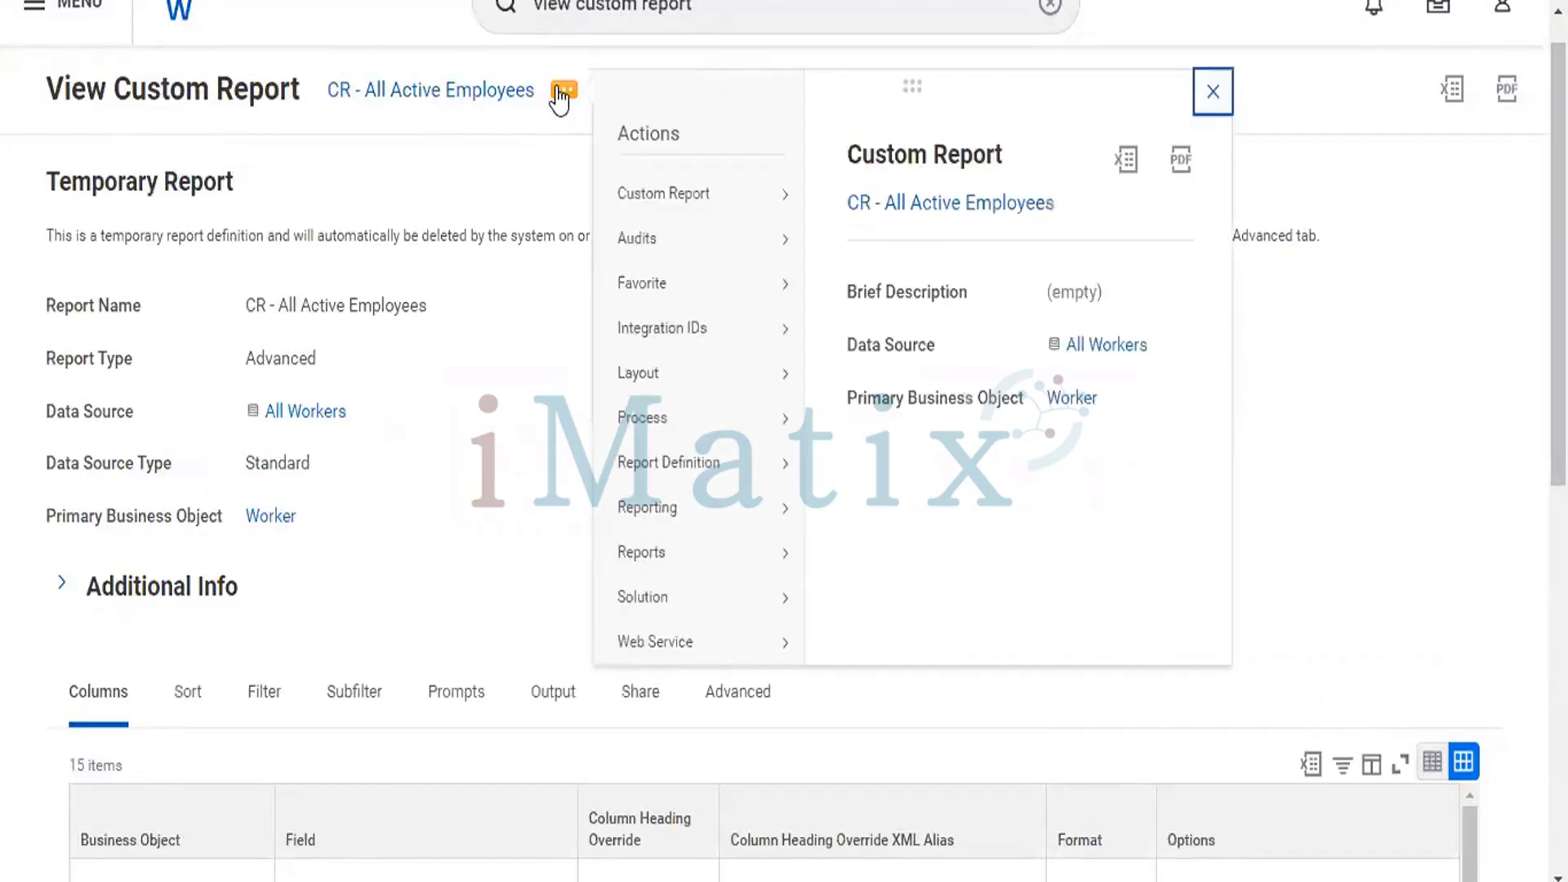
{"action": "mouse_move", "coordinate": [657, 197]}
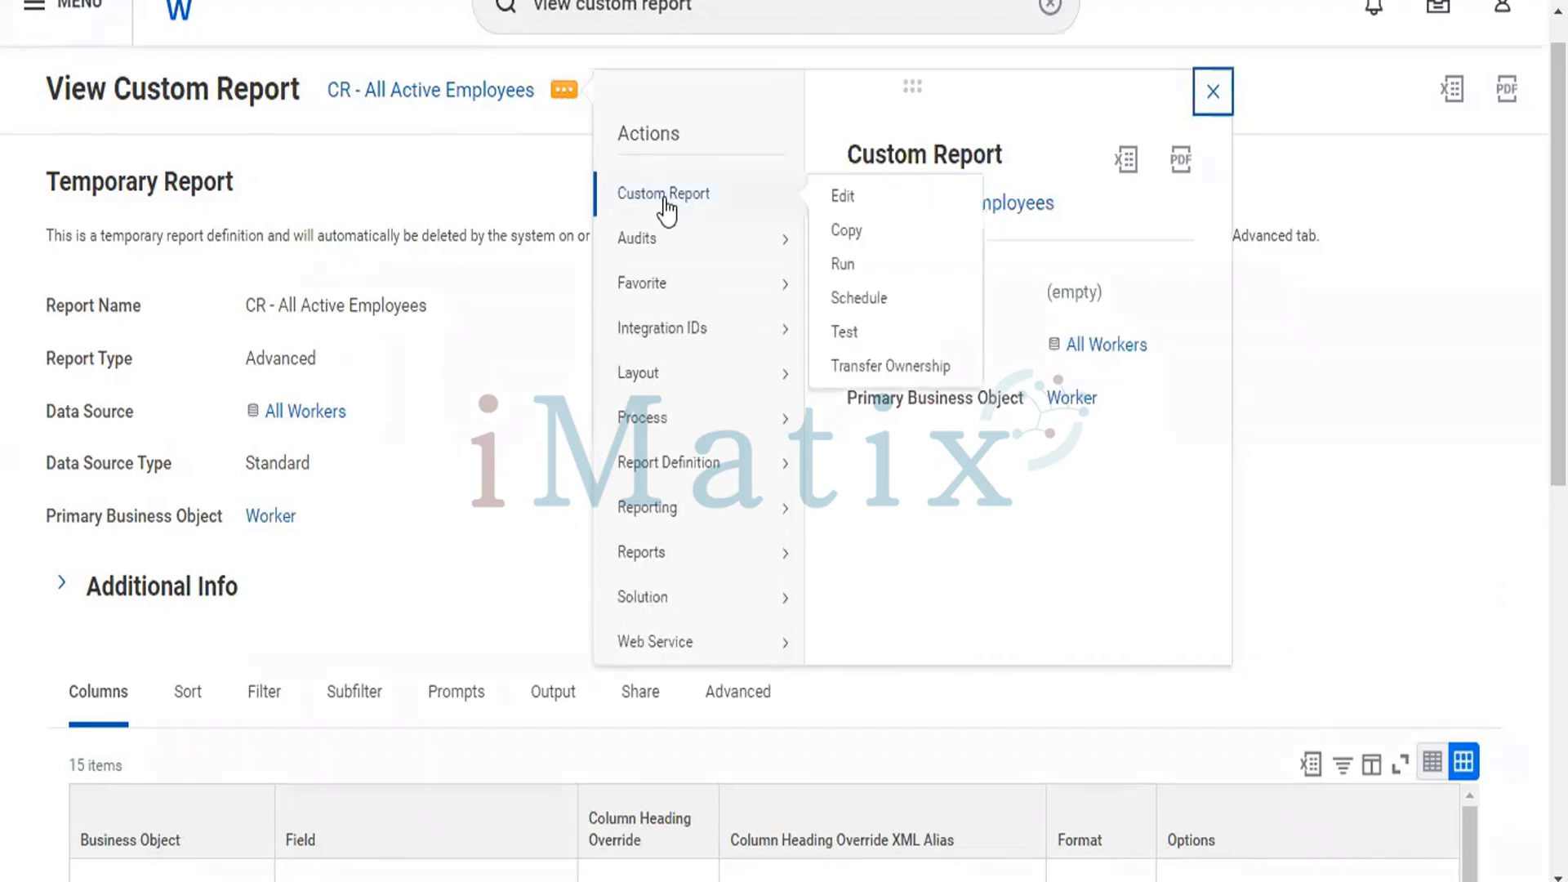
{"action": "left_click", "coordinate": [846, 231]}
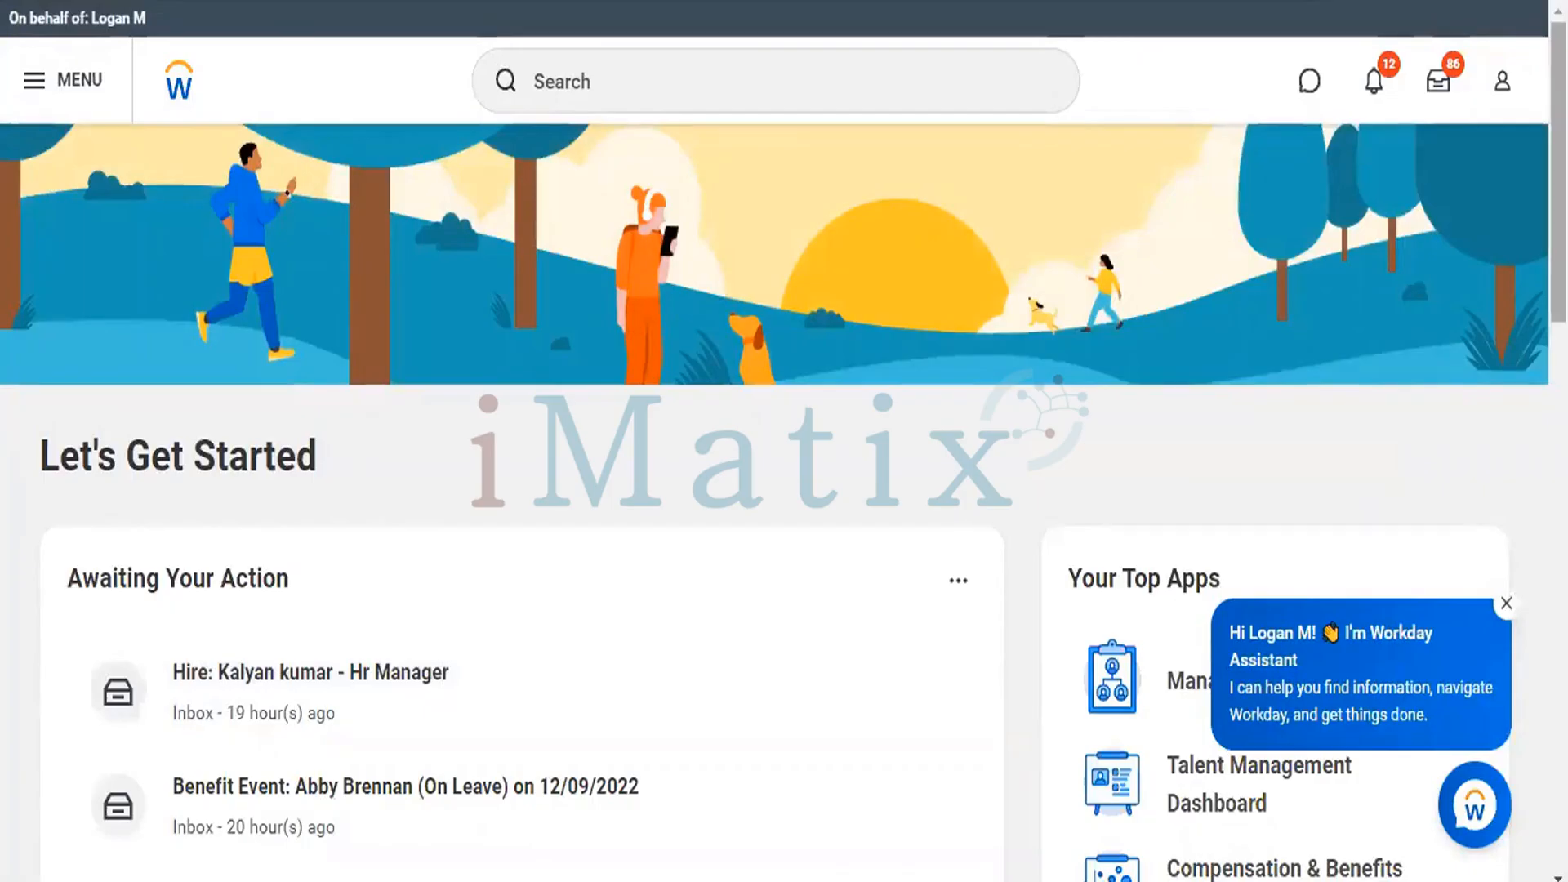
In the proxy session, repeat the recent "view custom report" search and open the View Custom Report task.
{"action": "mouse_move", "coordinate": [1559, 172]}
{"action": "left_mouse_down"}
{"action": "mouse_move", "coordinate": [1558, 185]}
{"action": "mouse_move", "coordinate": [1559, 170]}
{"action": "left_mouse_up"}
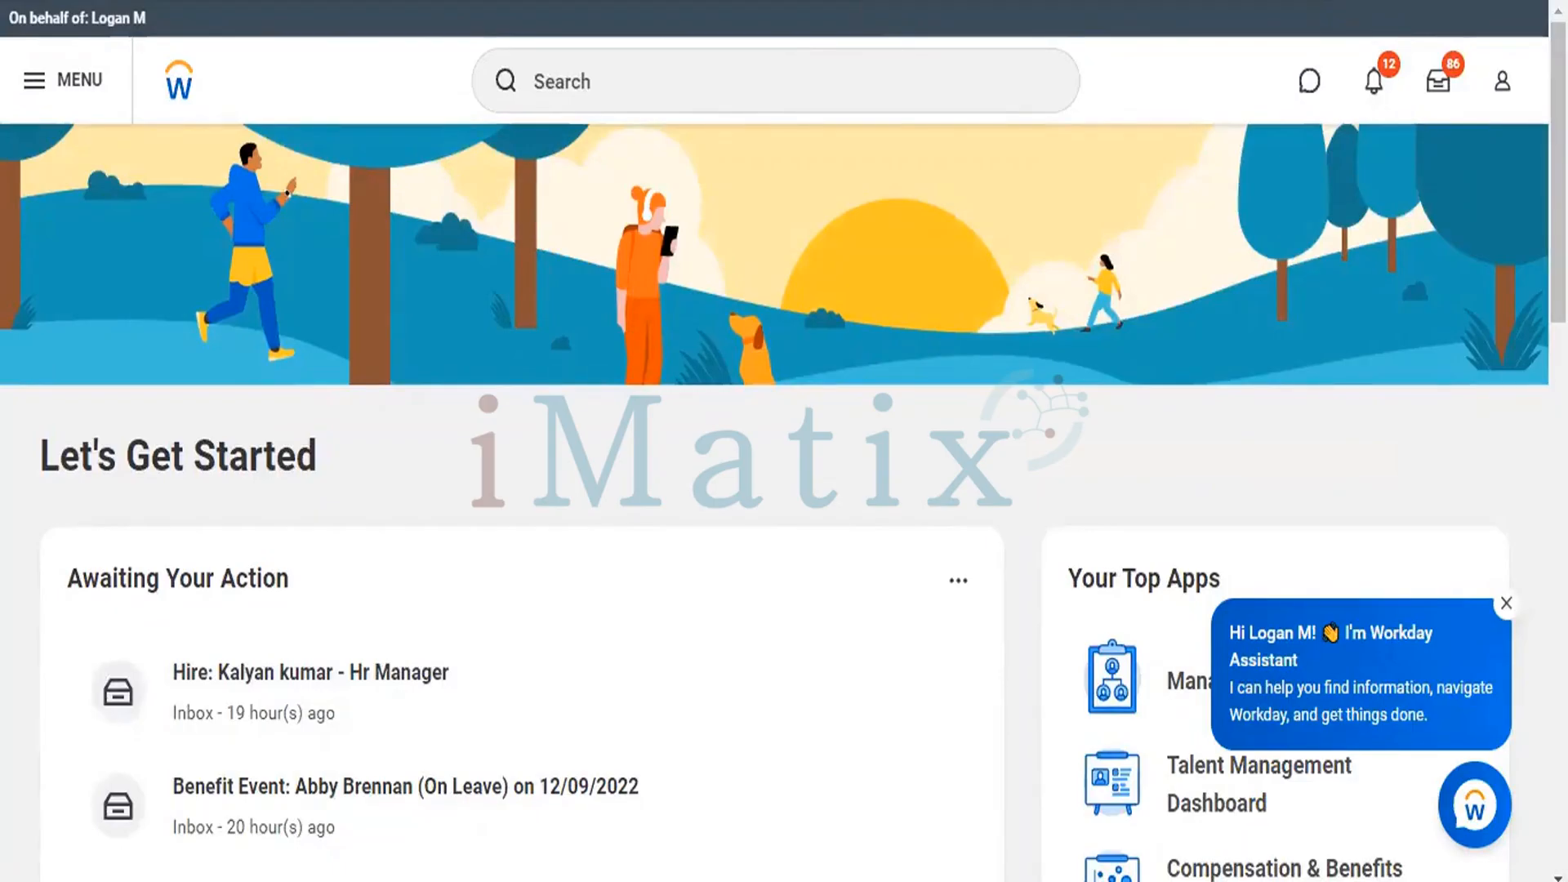
{"action": "left_click", "coordinate": [642, 105]}
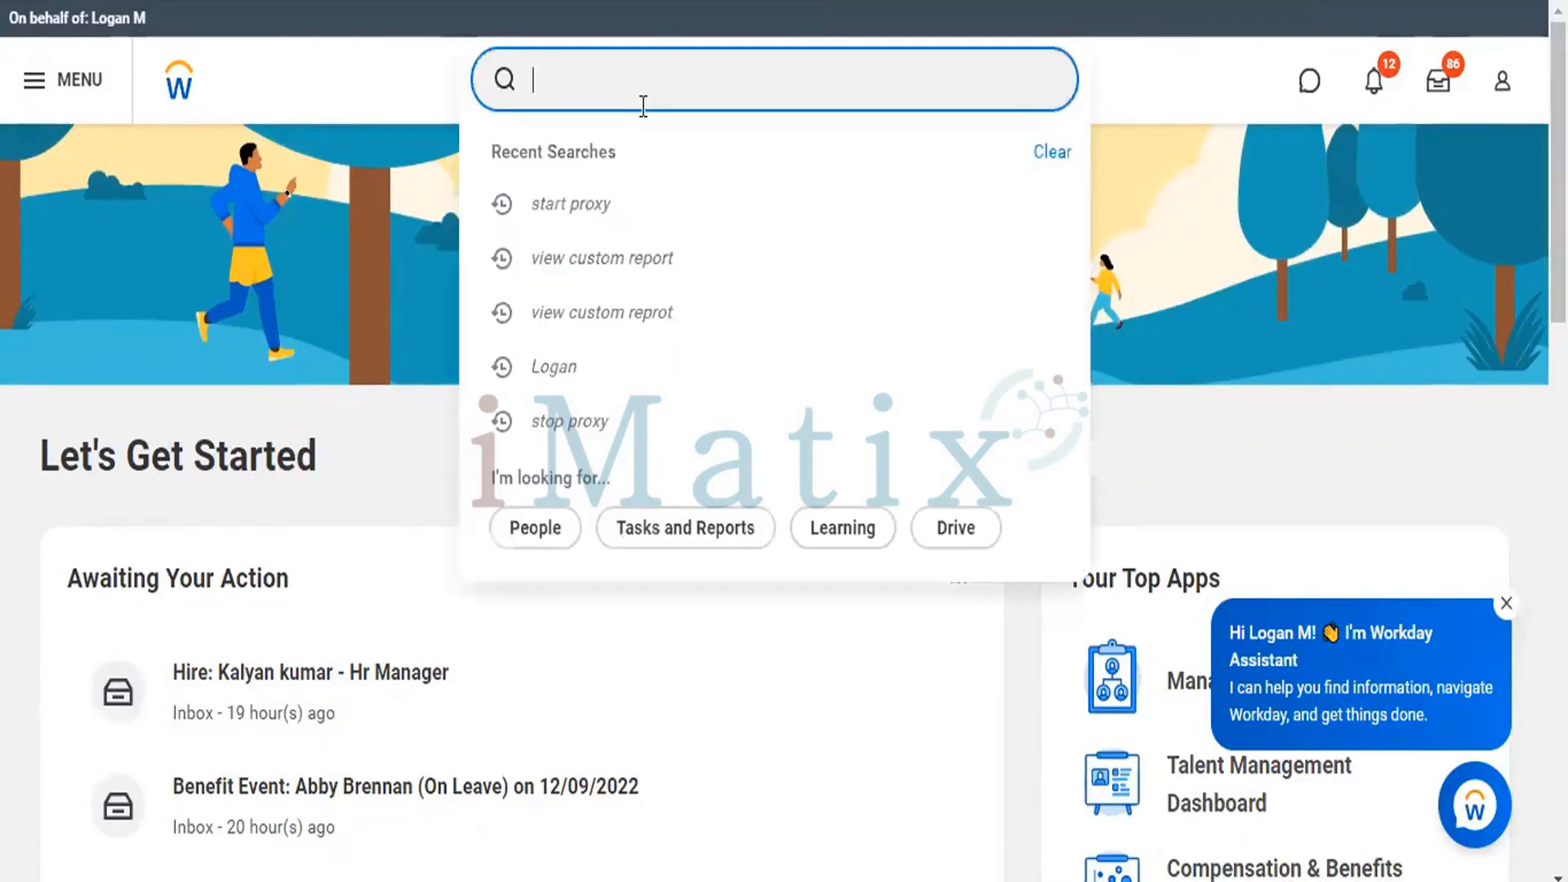
{"action": "left_click", "coordinate": [618, 260]}
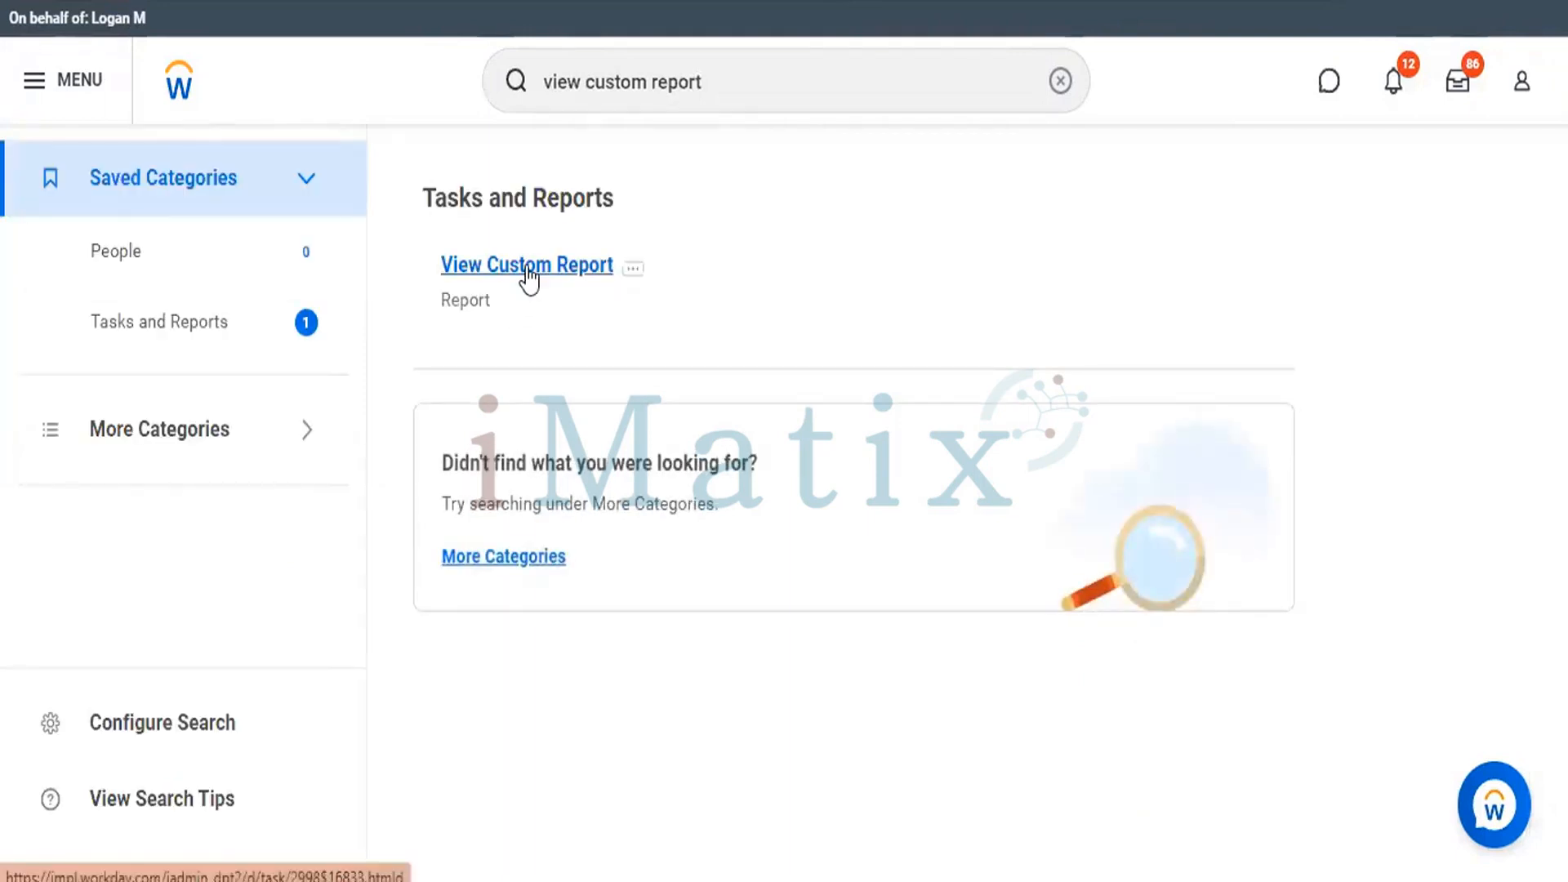
{"action": "left_click", "coordinate": [530, 269]}
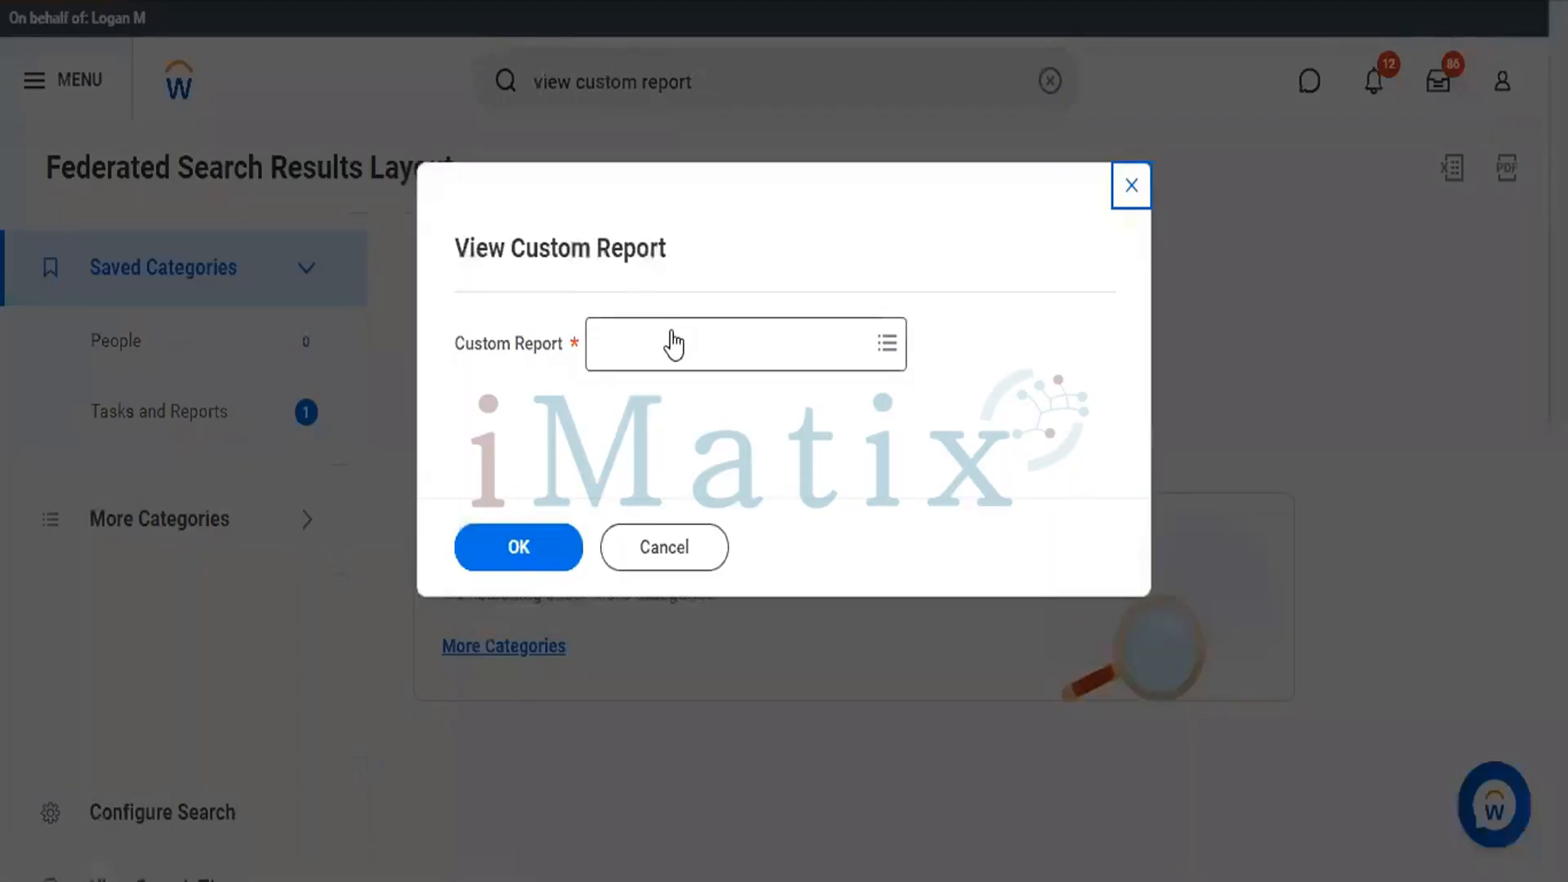
Look up "all active employees", select CR - All Active Employees as the custom report and open its definition.
{"action": "type", "text": "all a"}
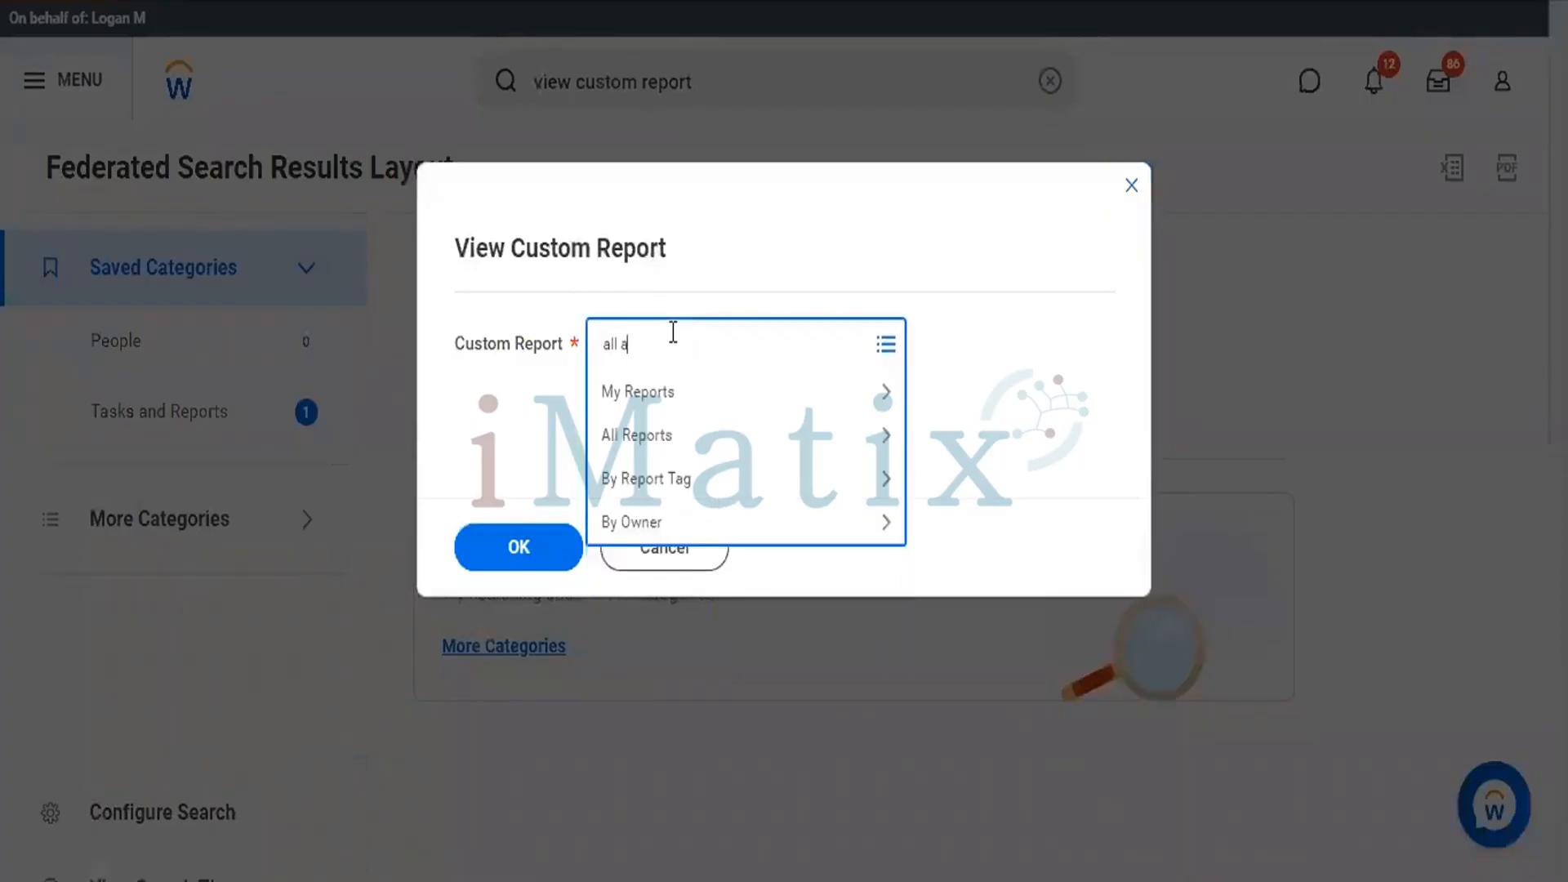
{"action": "type", "text": "ctive em"}
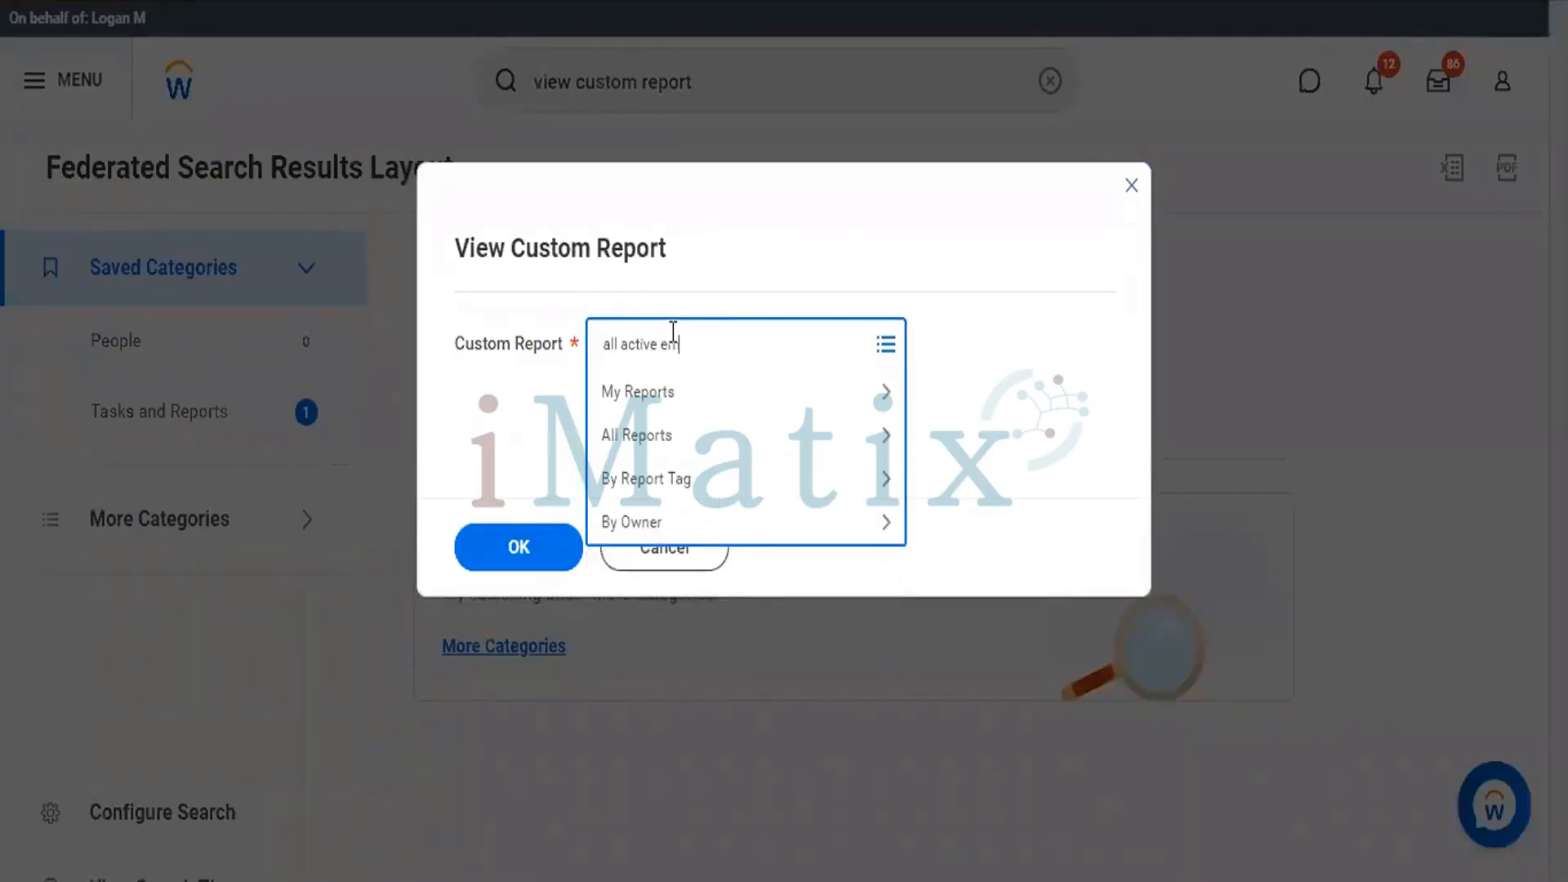
{"action": "type", "text": "ployees"}
{"action": "key", "text": "Return"}
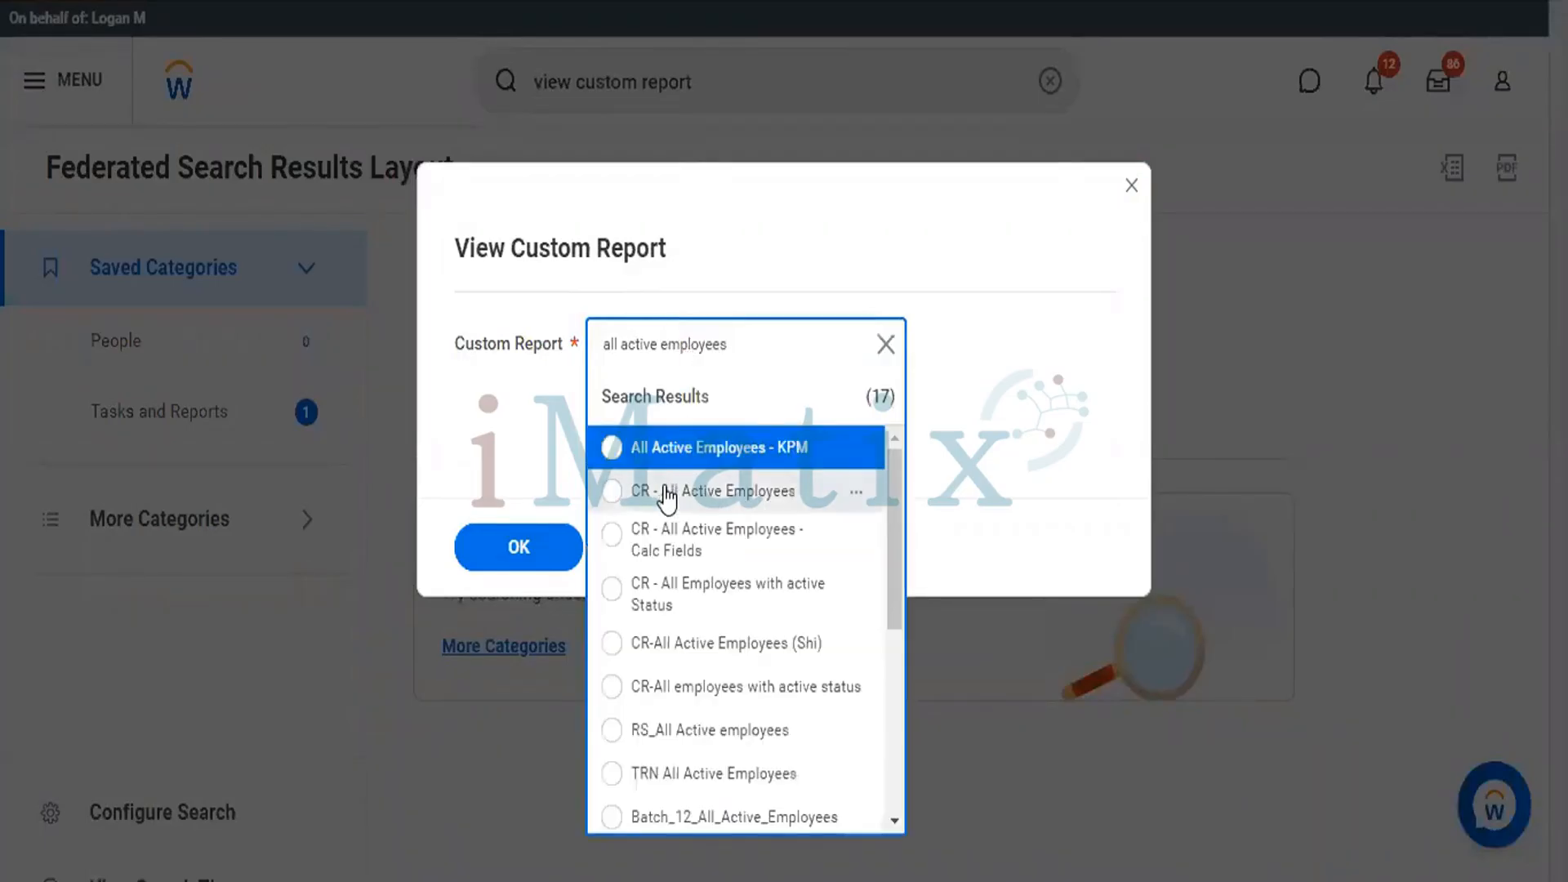
{"action": "left_click", "coordinate": [666, 493]}
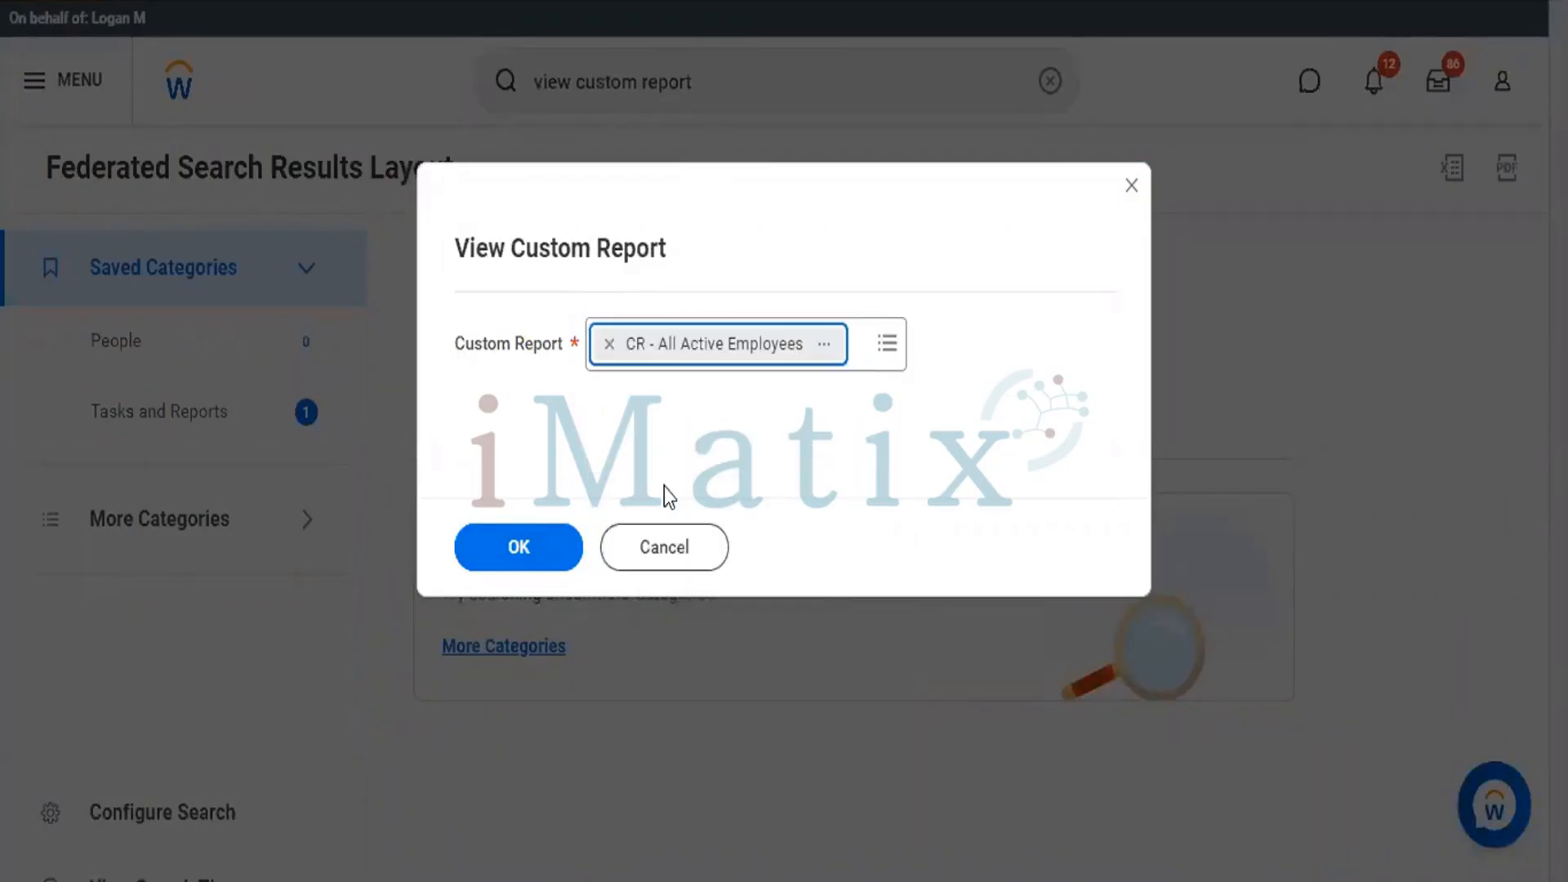
{"action": "left_click", "coordinate": [523, 550]}
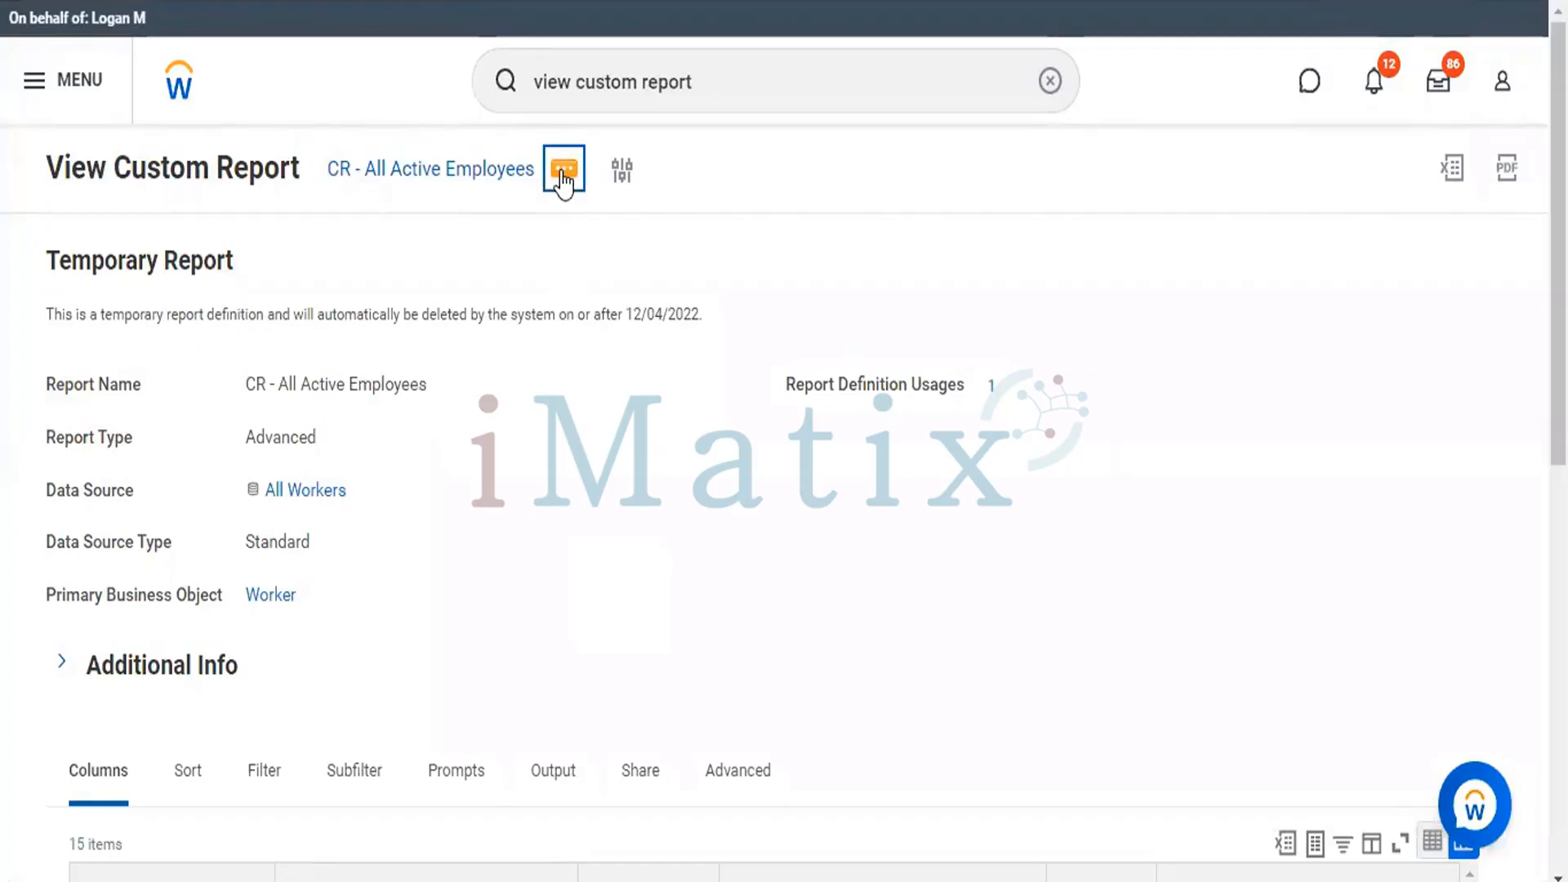
Start a copy of the CR - All Active Employees custom report.
{"action": "left_click", "coordinate": [562, 175]}
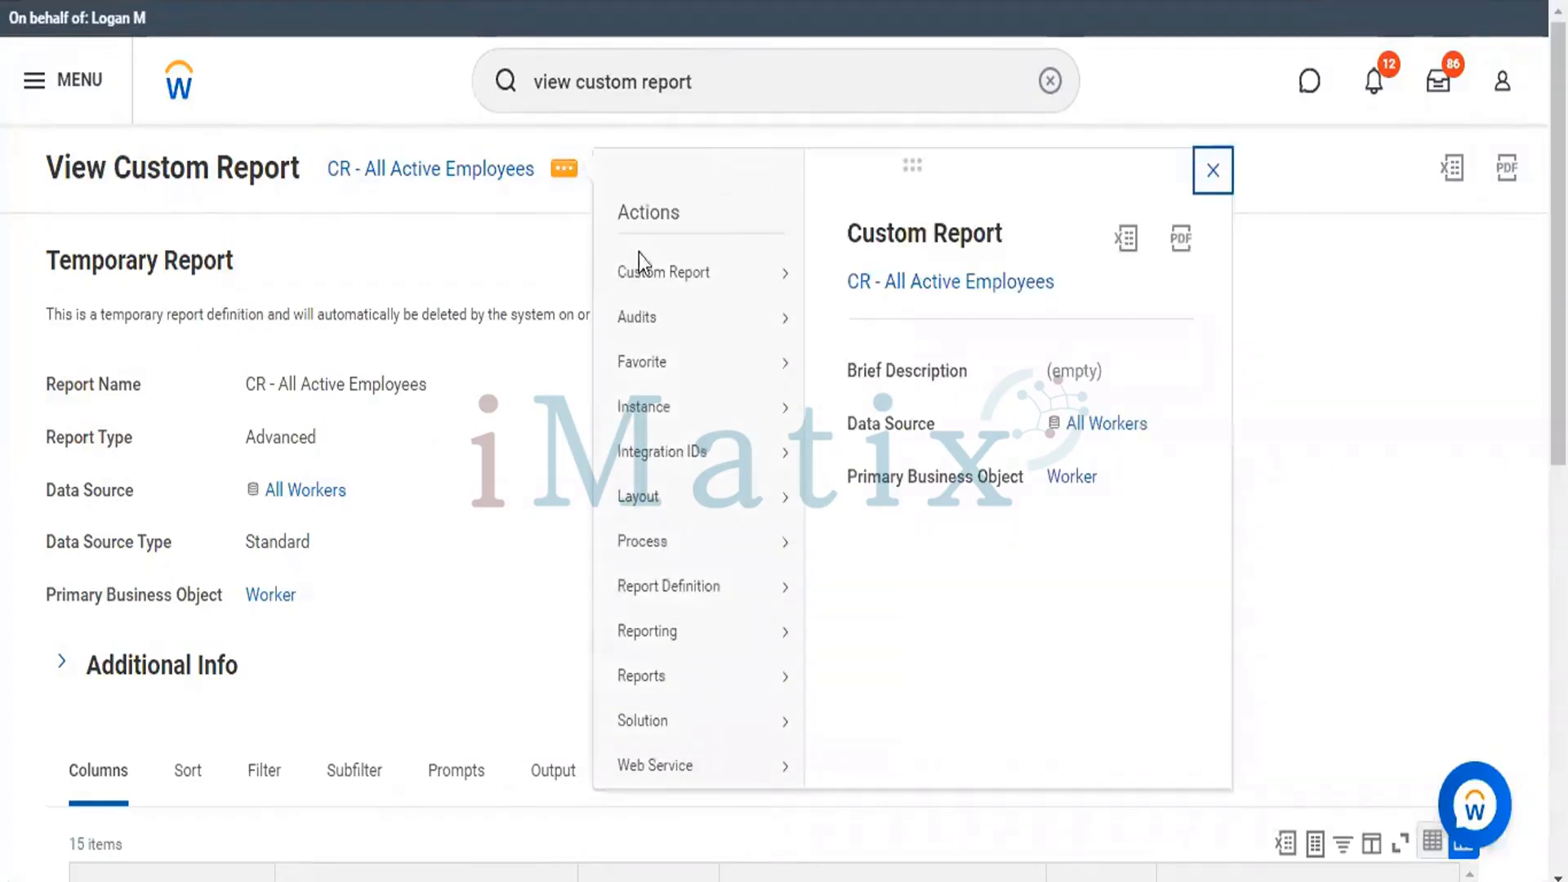
{"action": "mouse_move", "coordinate": [645, 286]}
{"action": "left_click", "coordinate": [841, 310]}
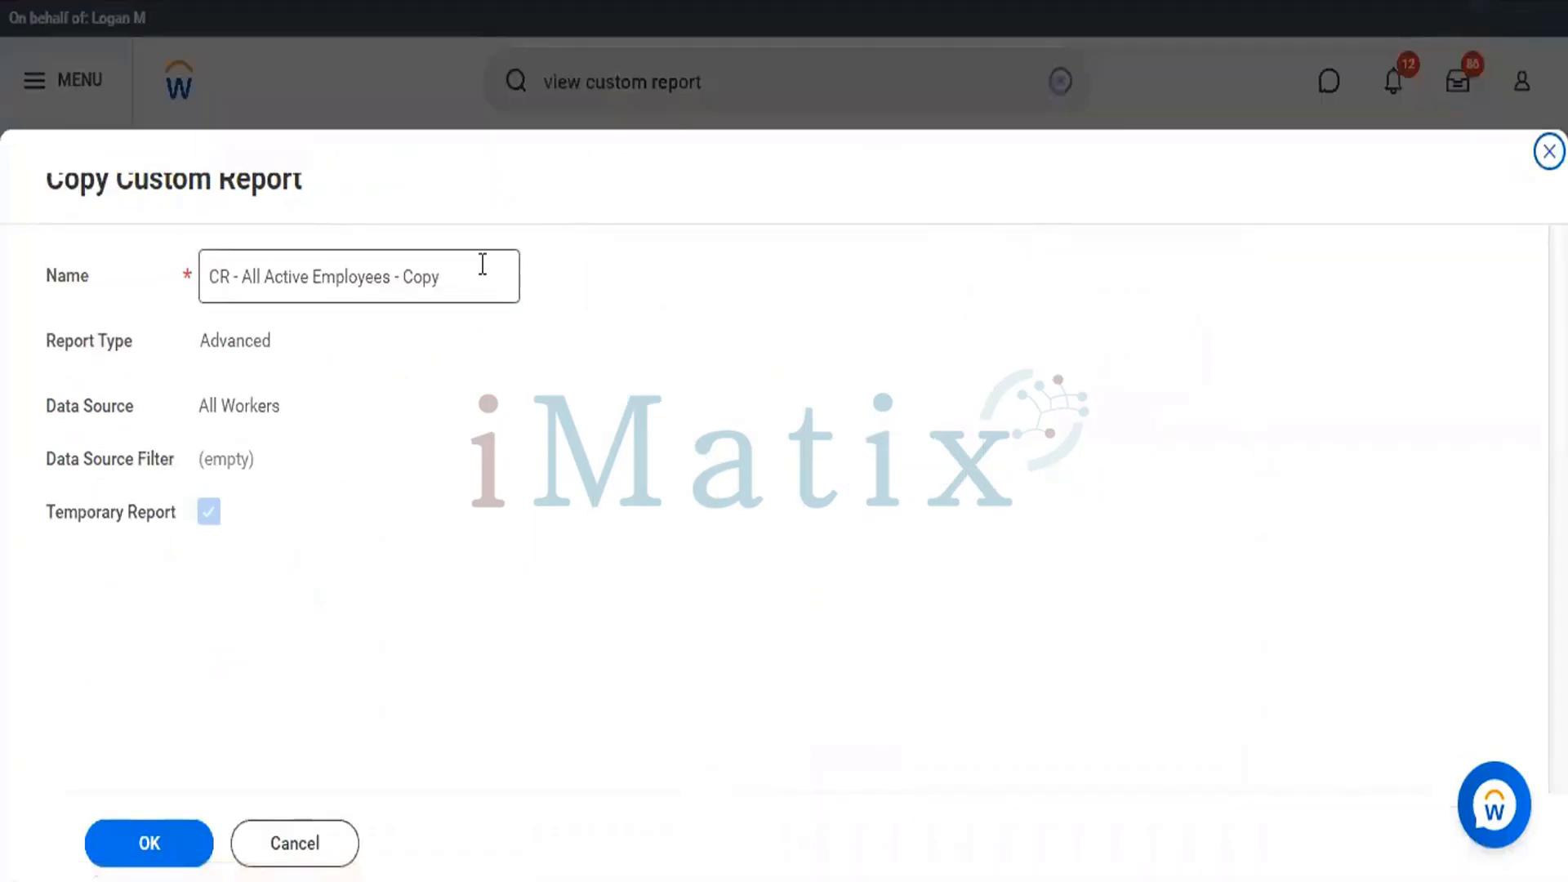
{"action": "left_click", "coordinate": [482, 264]}
{"action": "left_click_drag", "start_coordinate": [483, 264], "coordinate": [194, 274]}
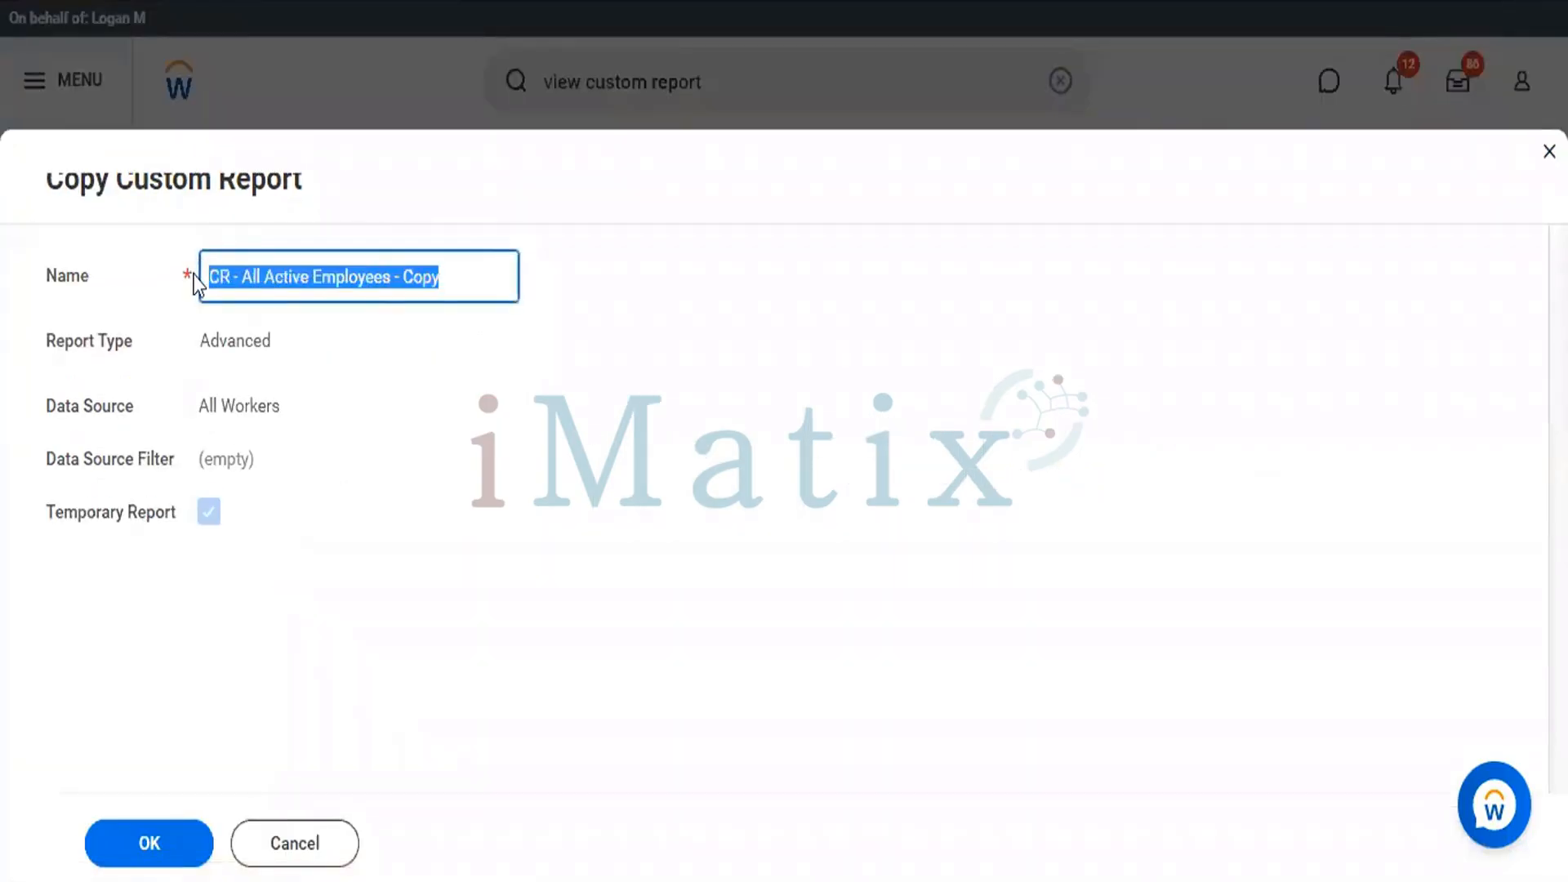
{"action": "type", "text": "El"}
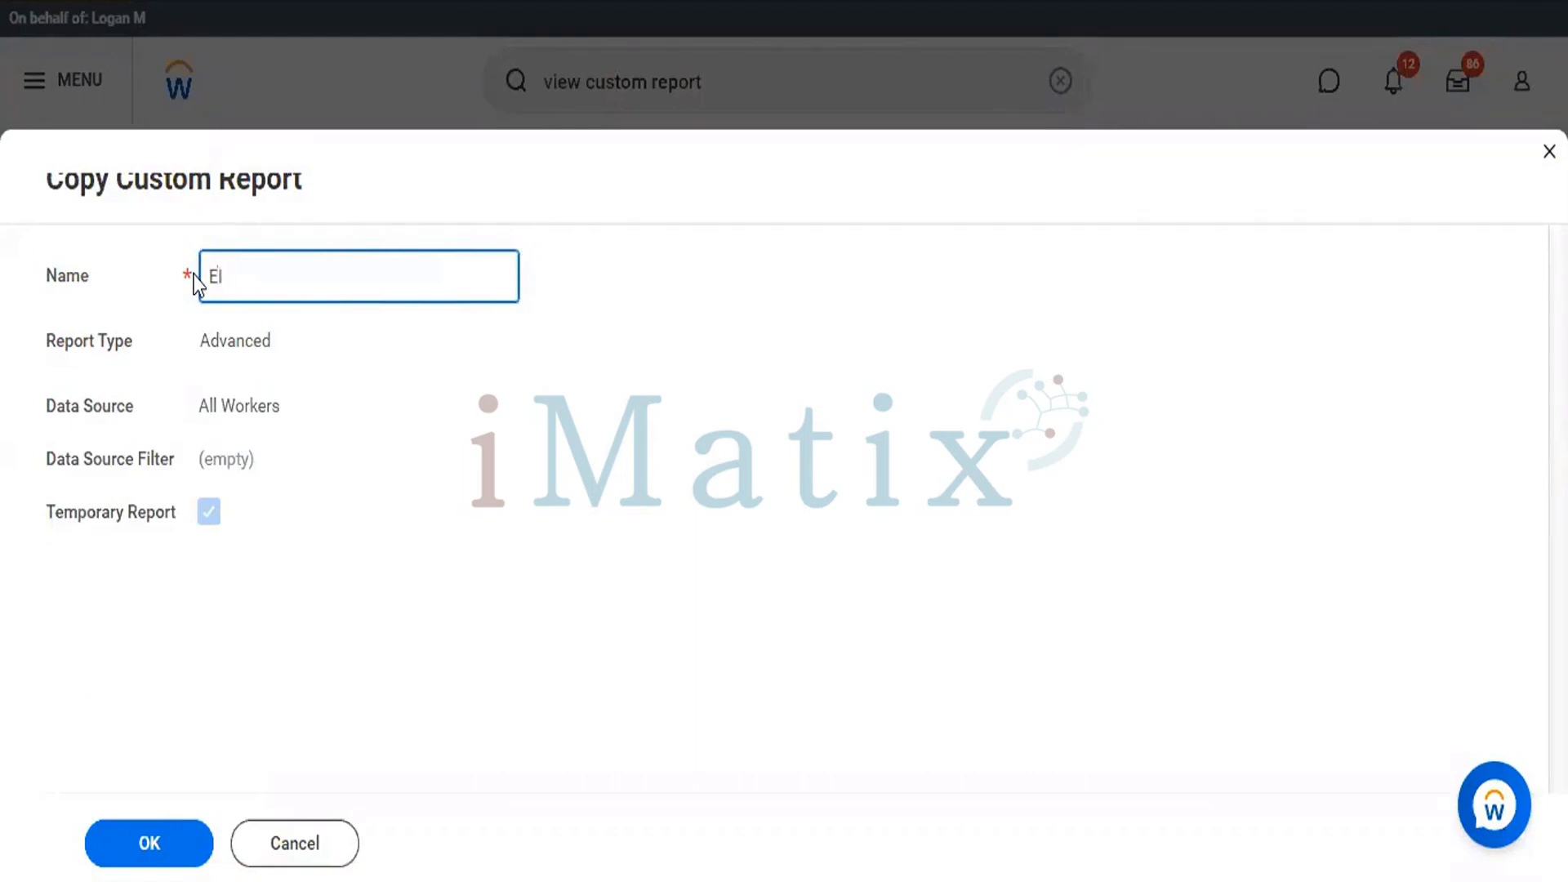
{"action": "key", "text": "ctrl+z"}
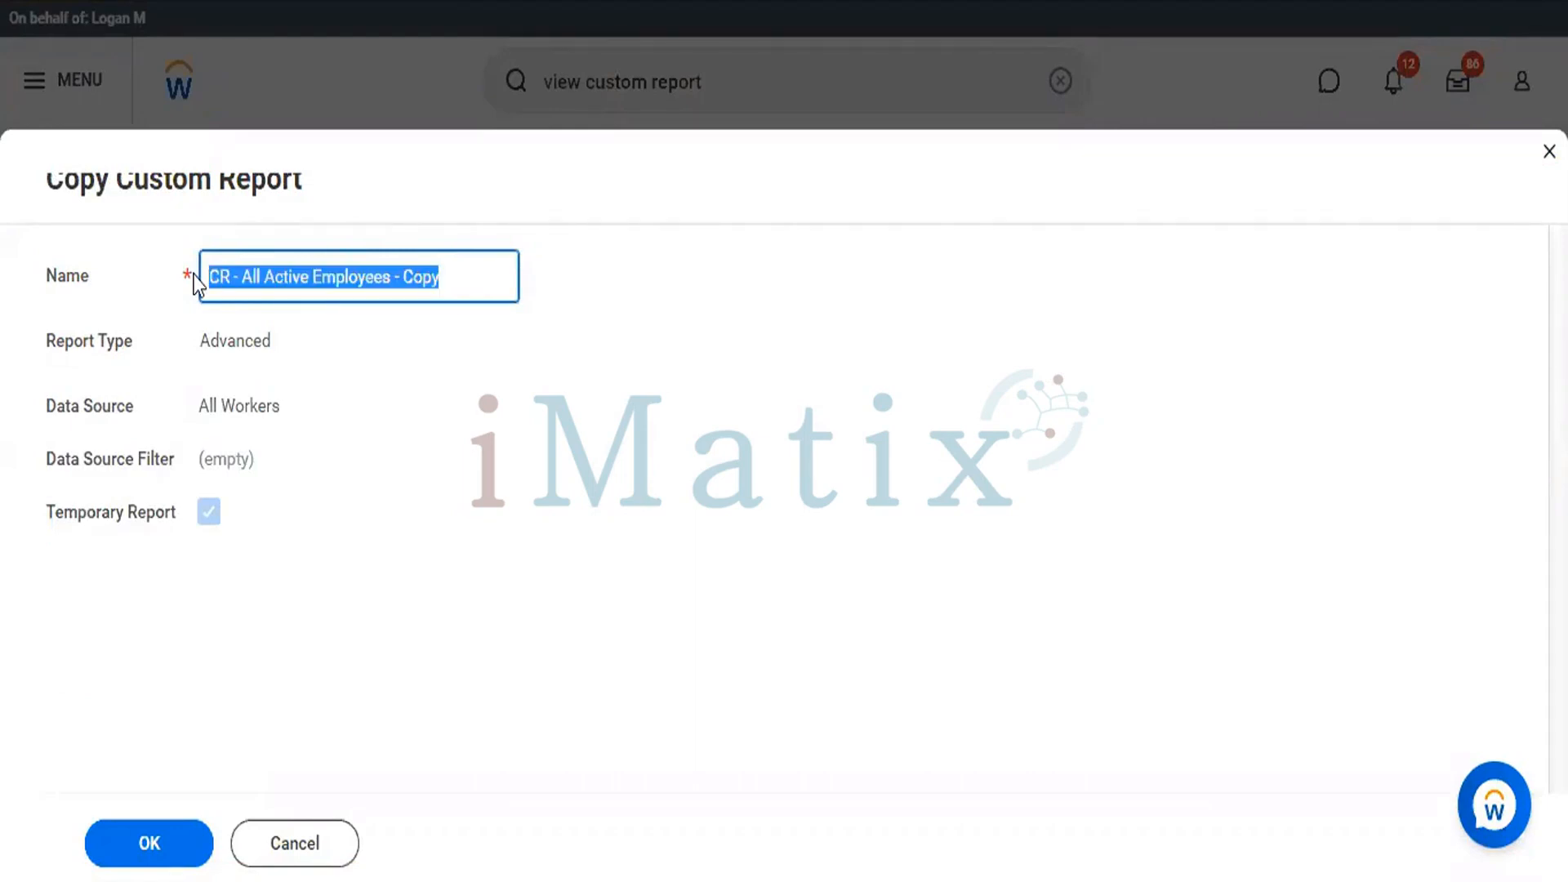
Name the copied report "CR - All Active Employees - EIB Outbound" and create the copy.
{"action": "left_click", "coordinate": [489, 275]}
{"action": "key", "text": "BackSpace"}
{"action": "key", "text": "BackSpace"}
{"action": "key", "text": "BackSpace"}
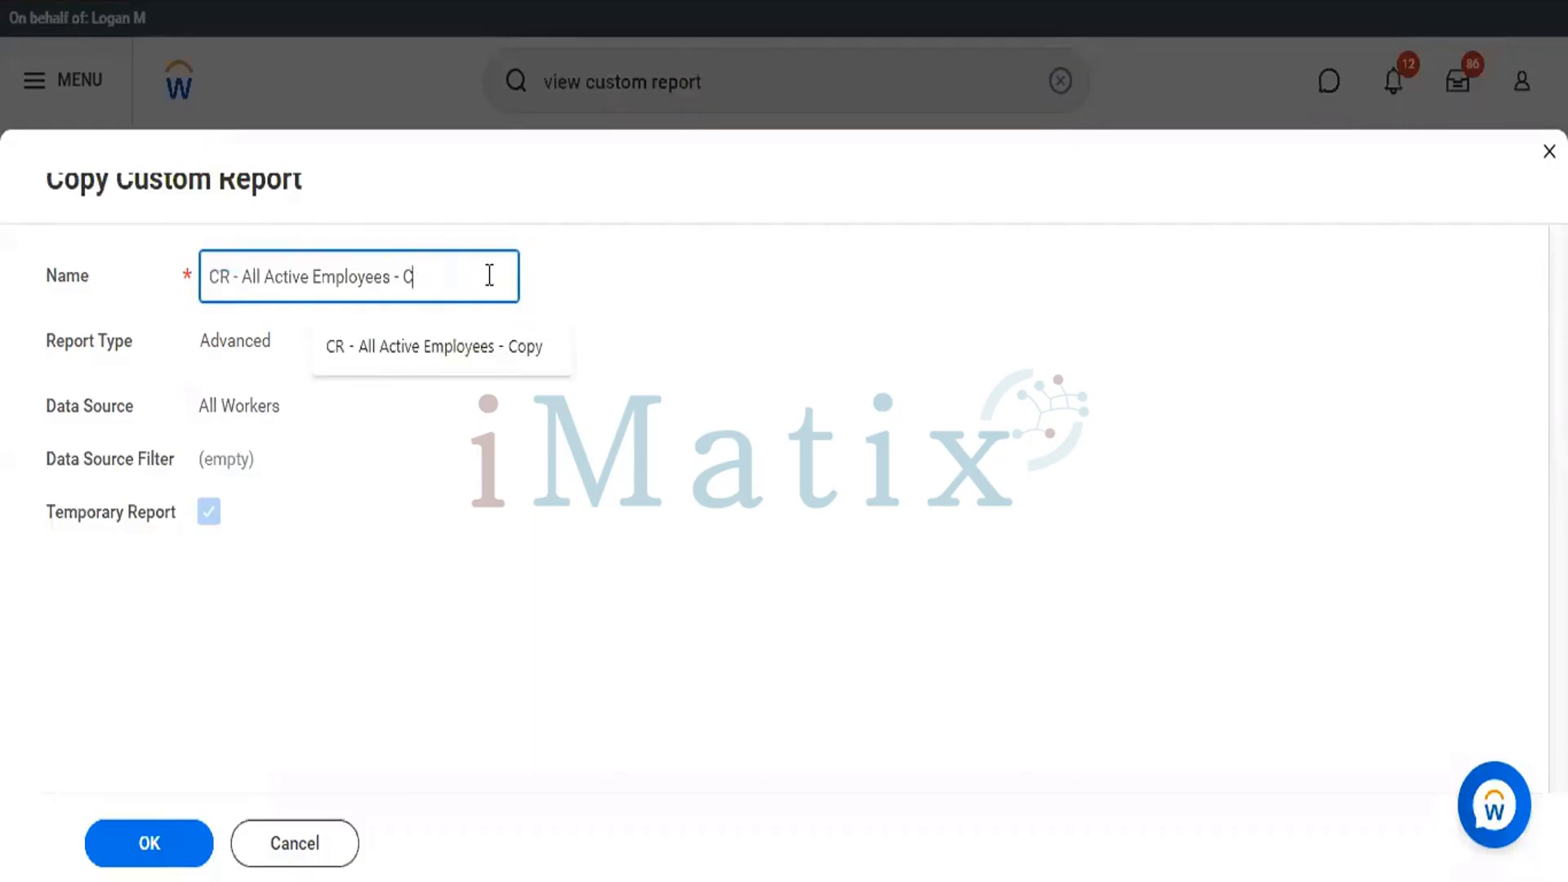
{"action": "key", "text": "BackSpace"}
{"action": "type", "text": "EIB"}
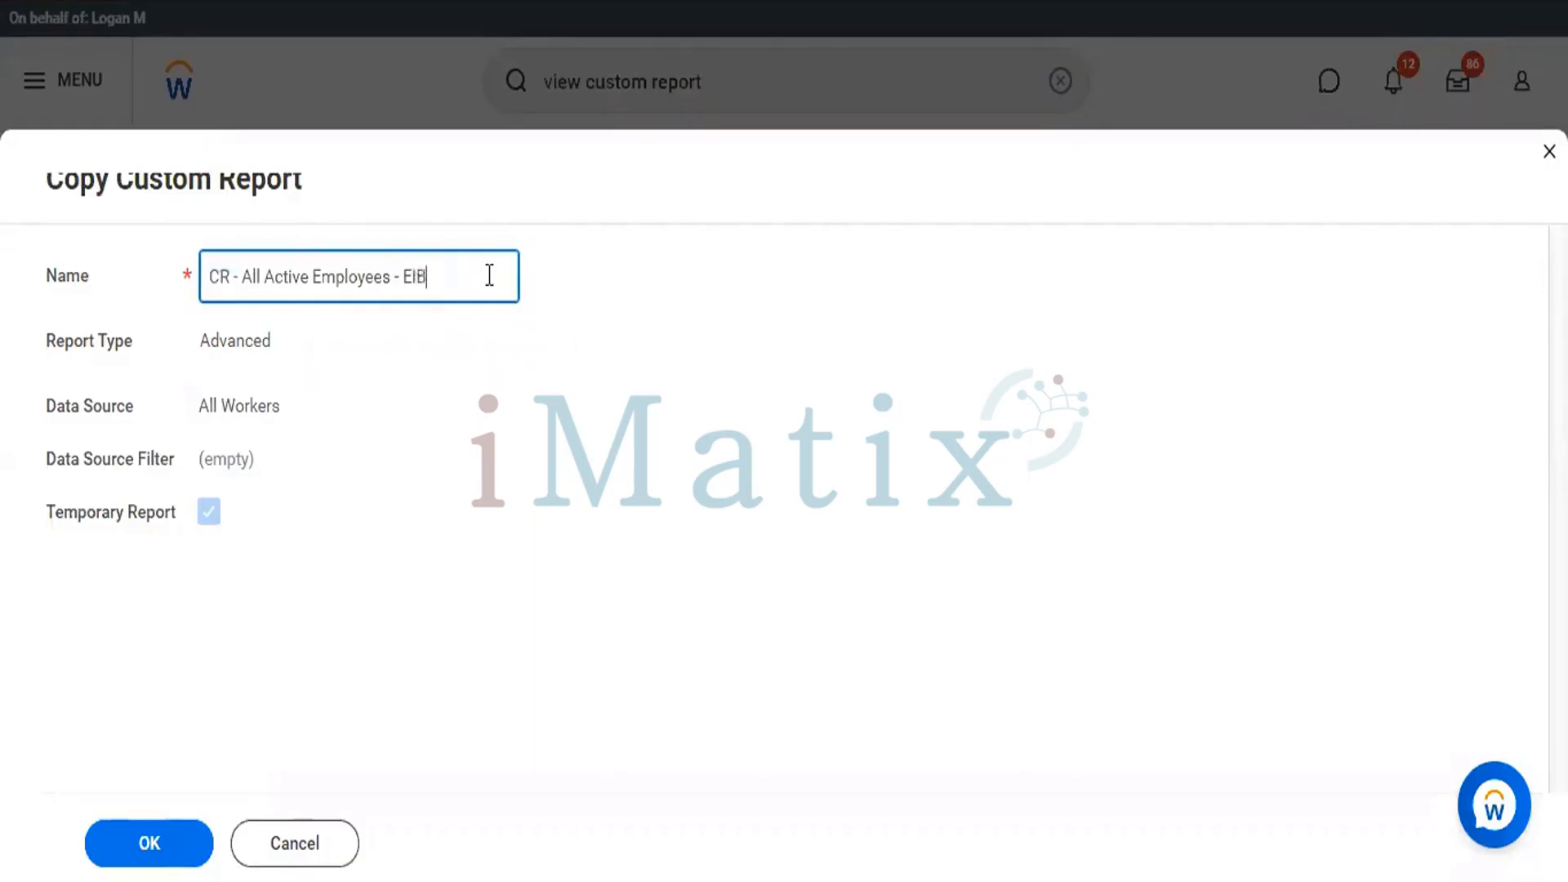
{"action": "type", "text": " Outbound"}
{"action": "left_click", "coordinate": [177, 845]}
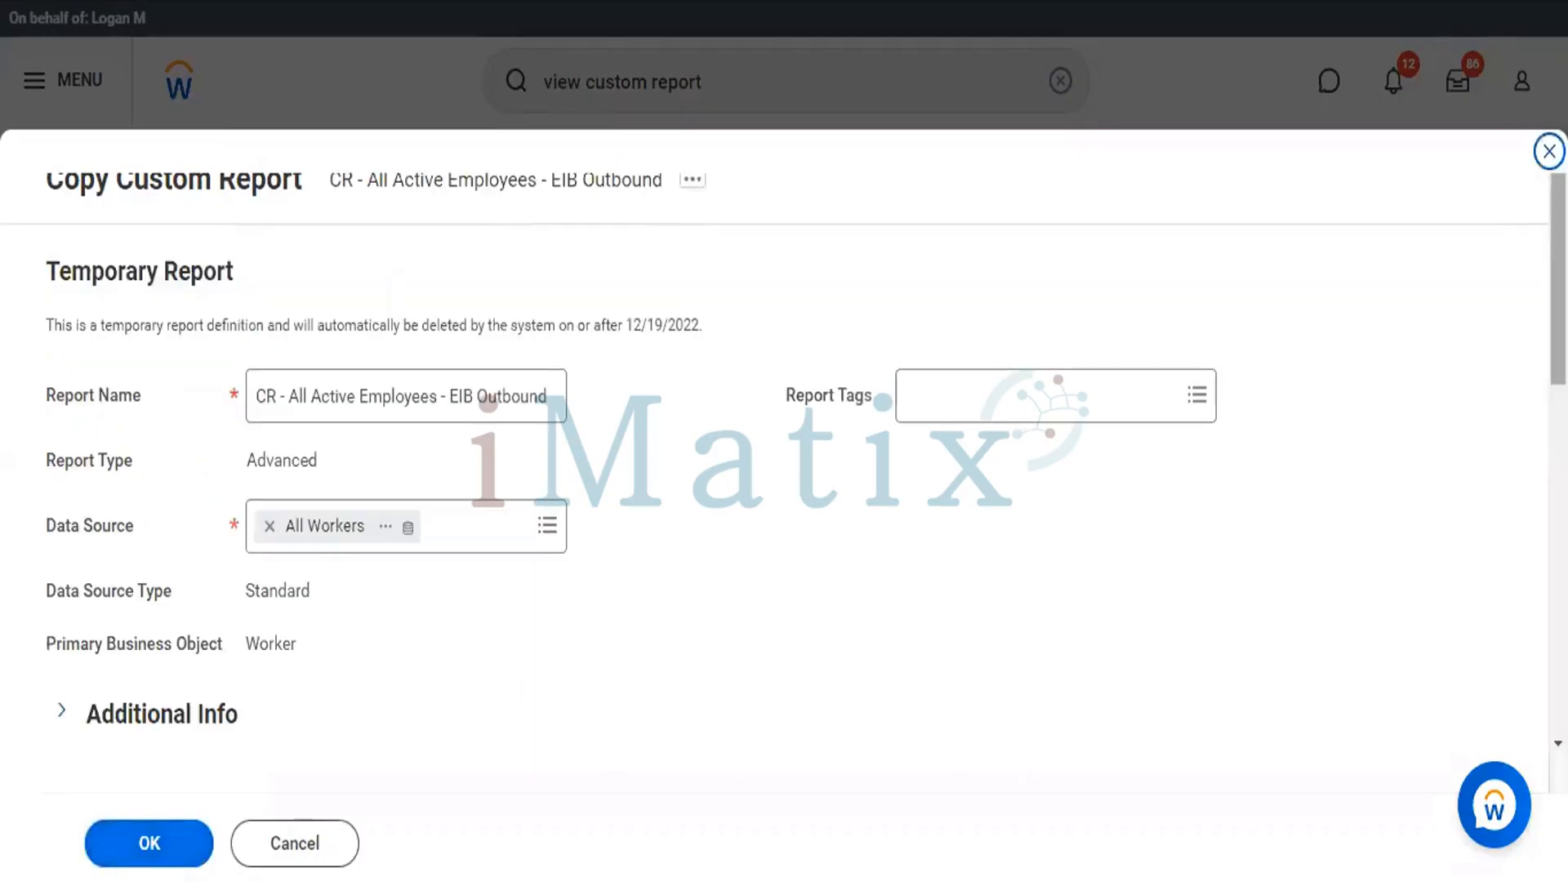
Remove the Dependent, All Dependents With Same National ID, Relationship and Age columns of the Dependents business object from the report.
{"action": "scroll", "coordinate": [784, 457], "scroll_direction": "down", "scroll_amount": 8}
{"action": "scroll", "coordinate": [1379, 482], "scroll_direction": "down", "scroll_amount": 1}
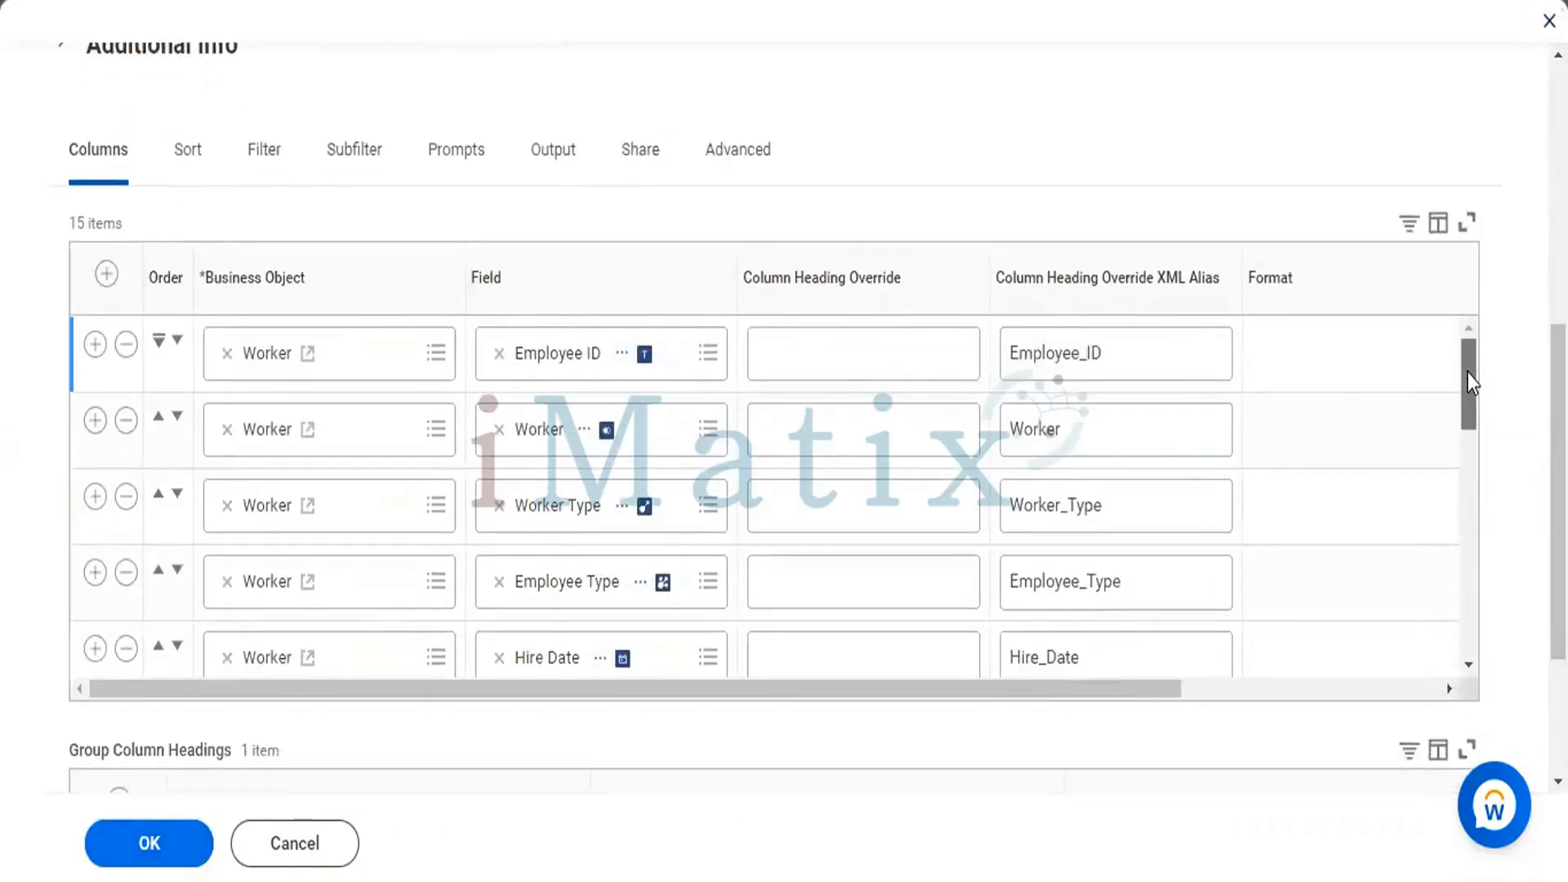
{"action": "left_click_drag", "start_coordinate": [1467, 373], "coordinate": [1457, 565]}
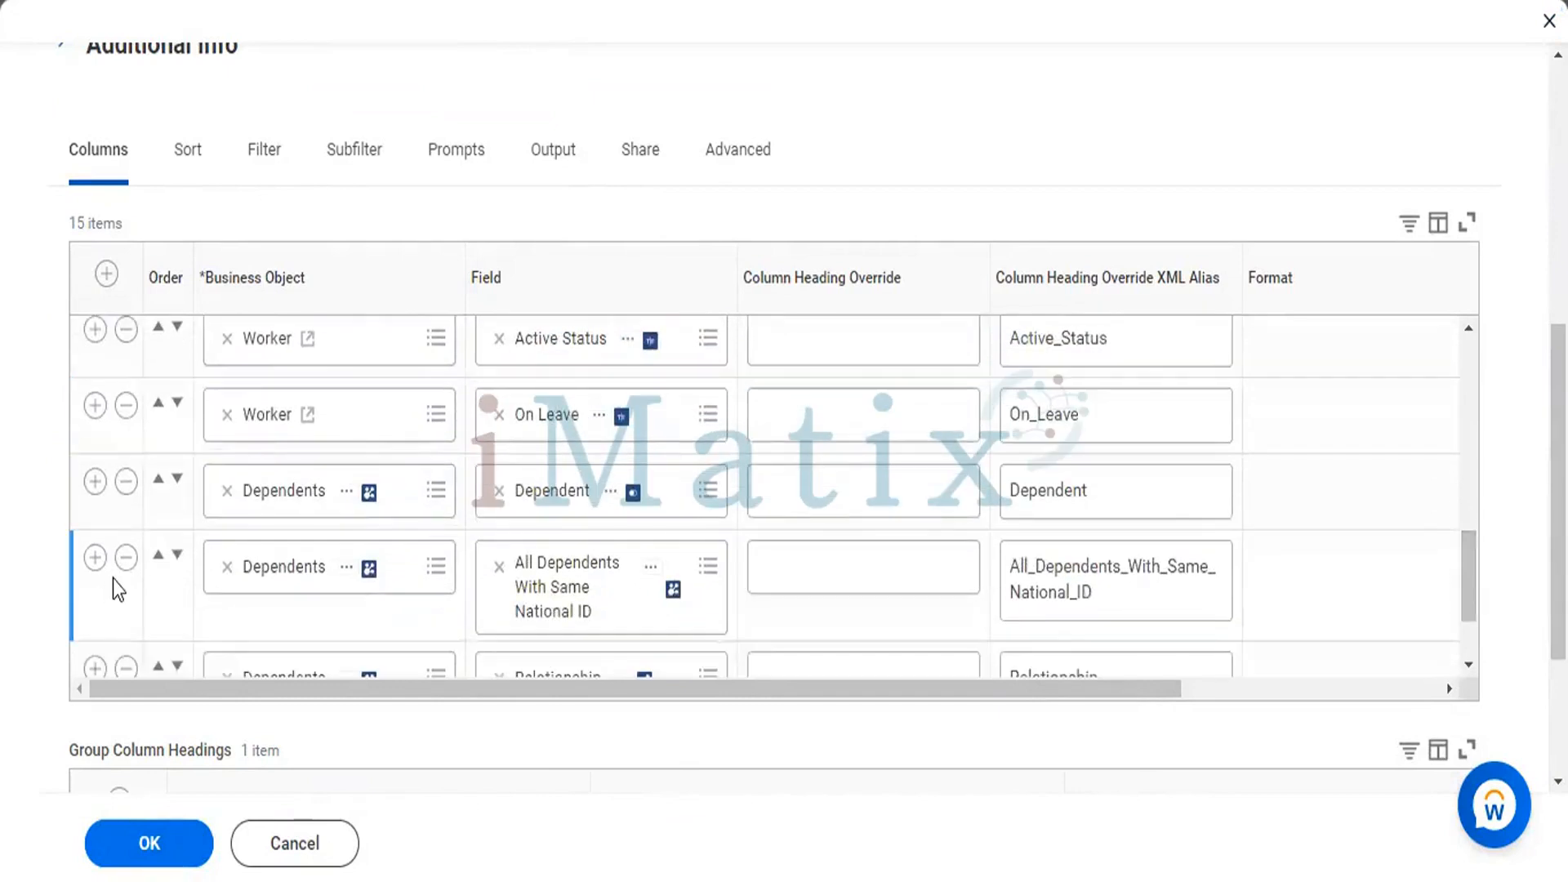
{"action": "left_click", "coordinate": [126, 482]}
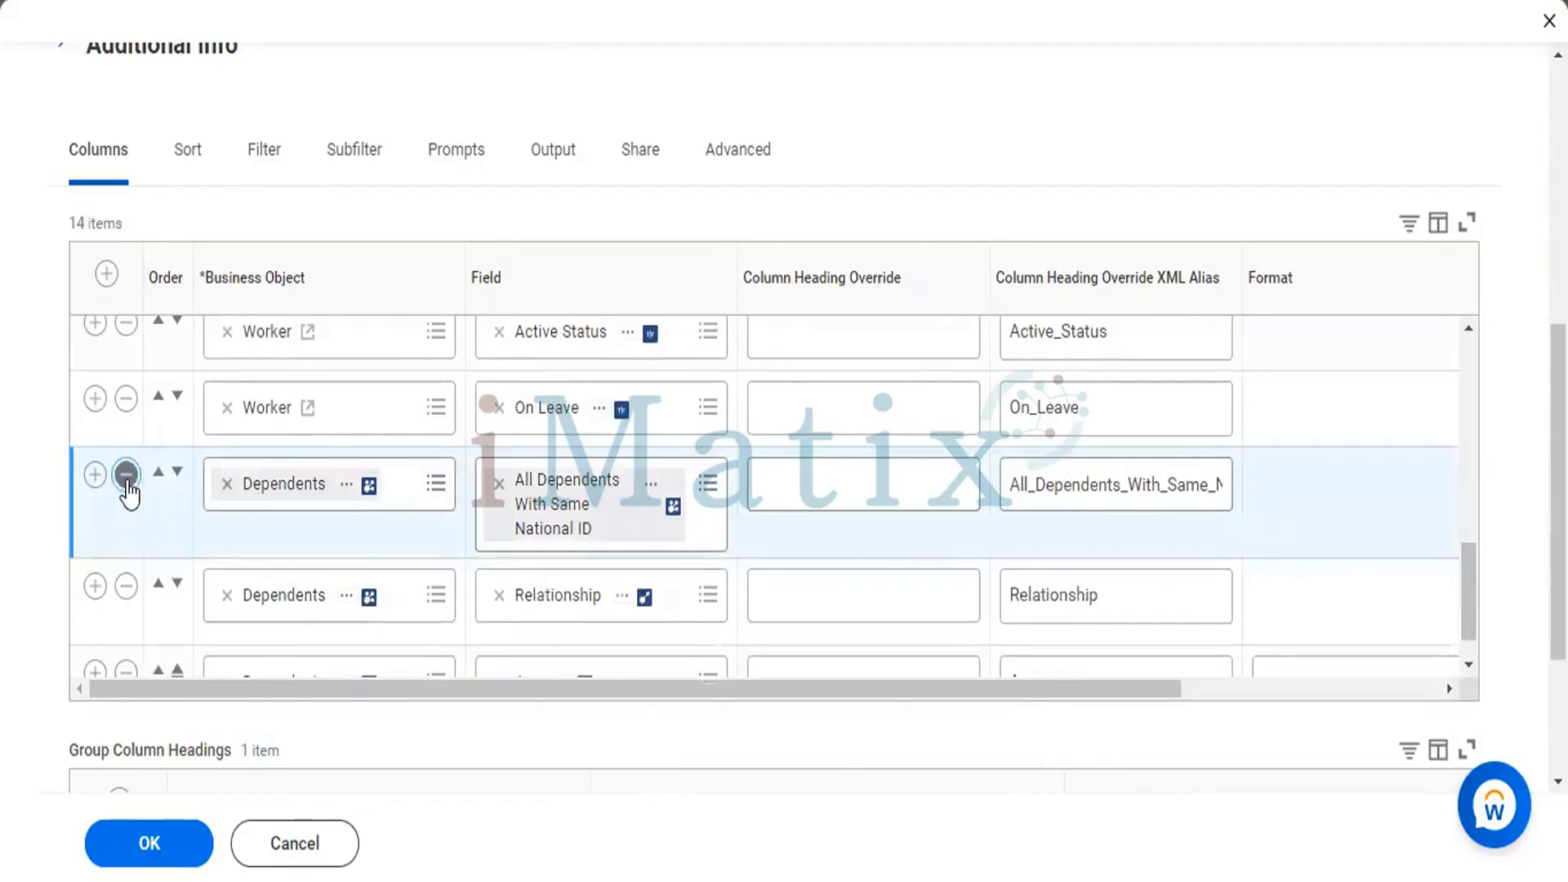
{"action": "left_click", "coordinate": [127, 480]}
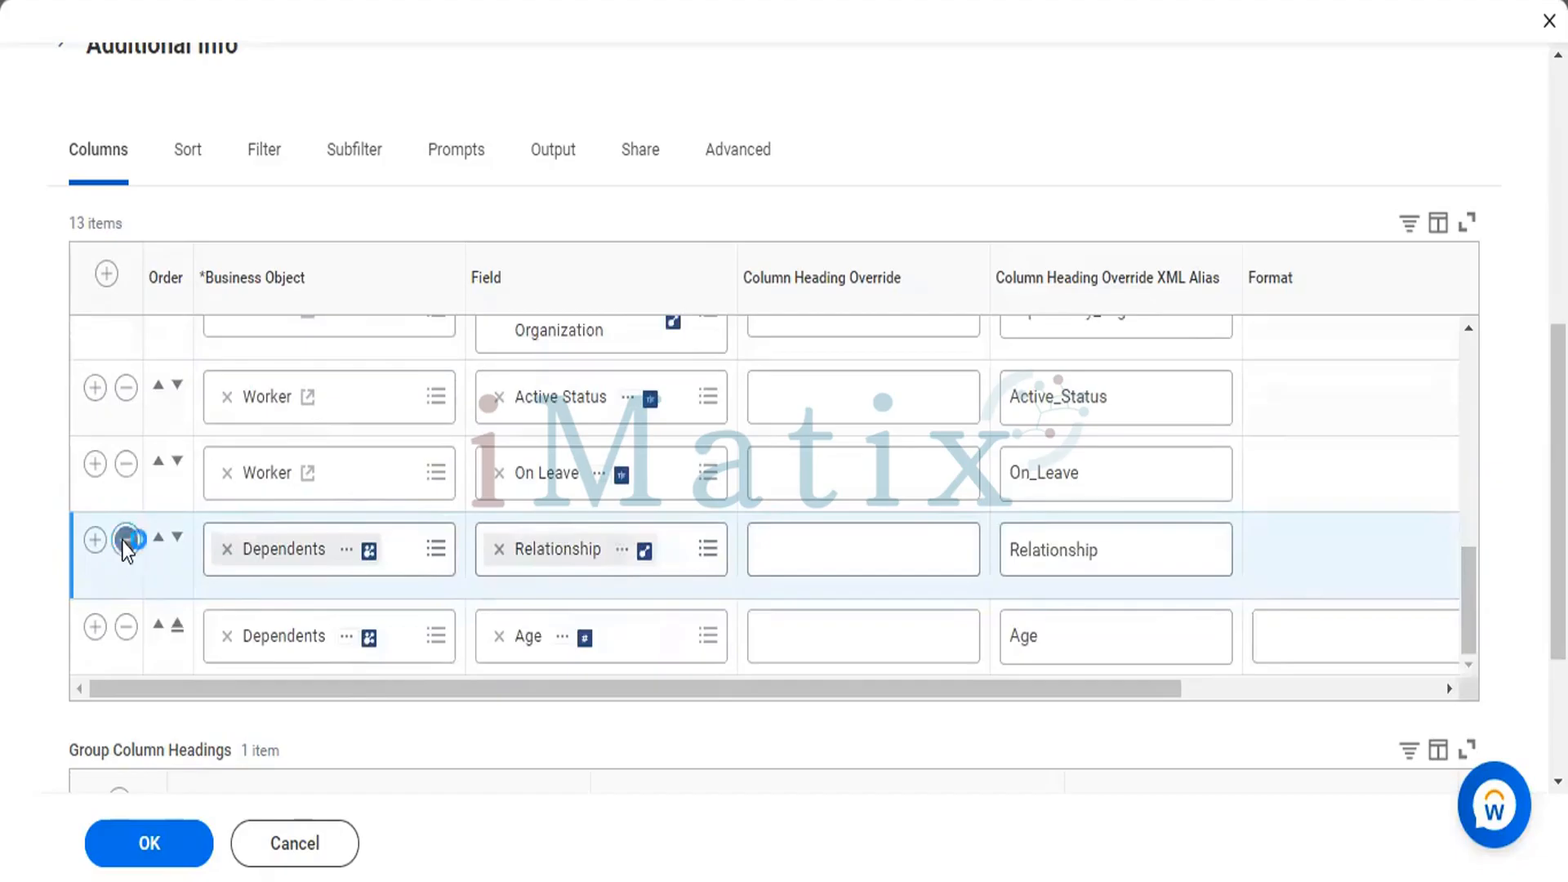
{"action": "left_click", "coordinate": [126, 540]}
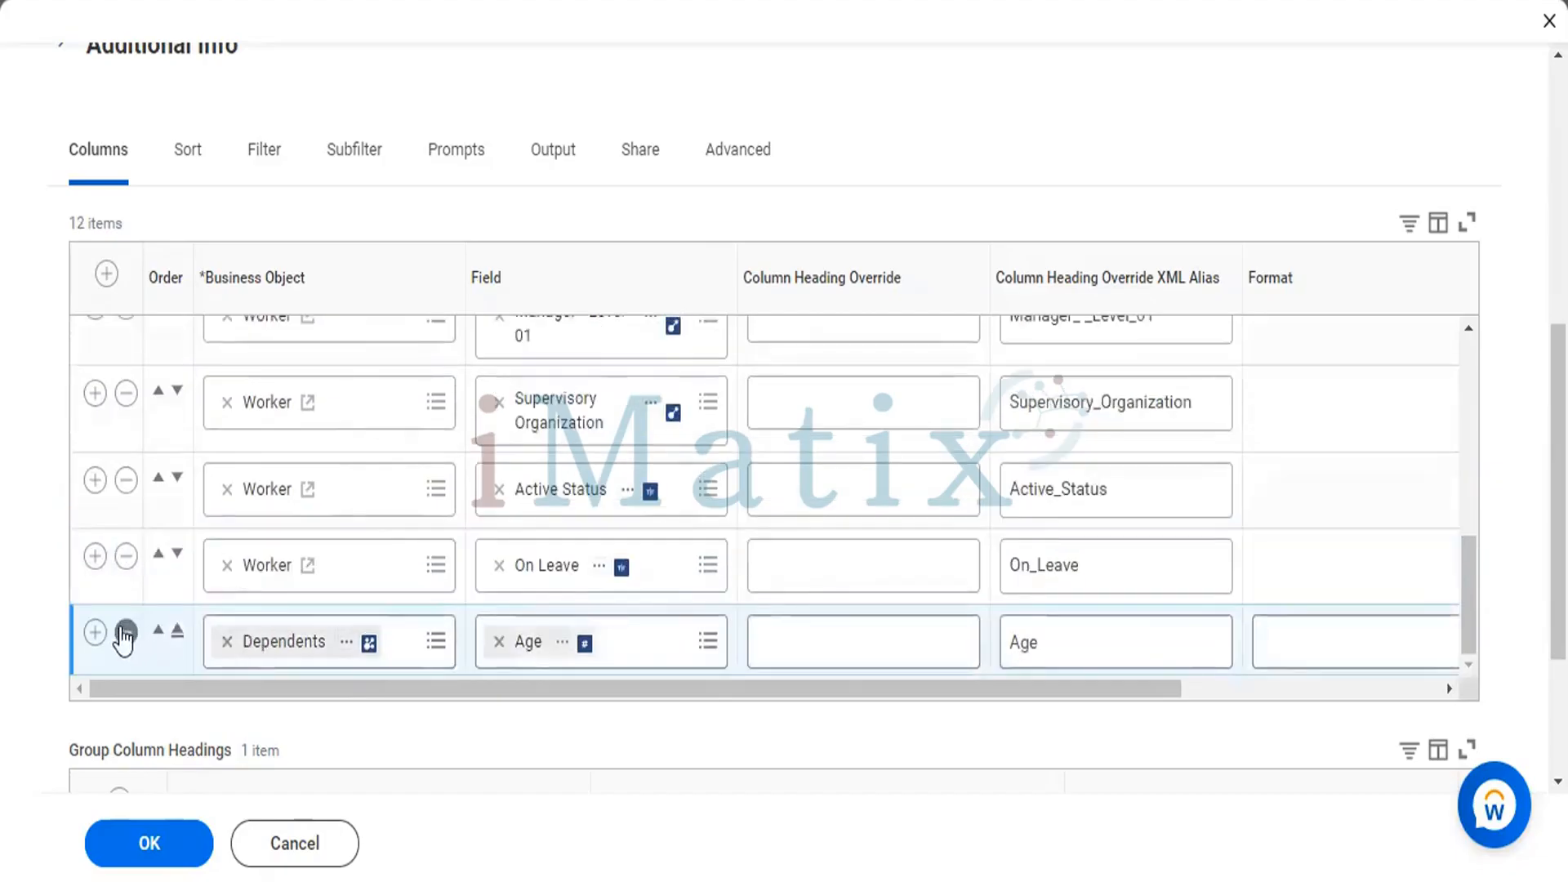
{"action": "left_click", "coordinate": [125, 632]}
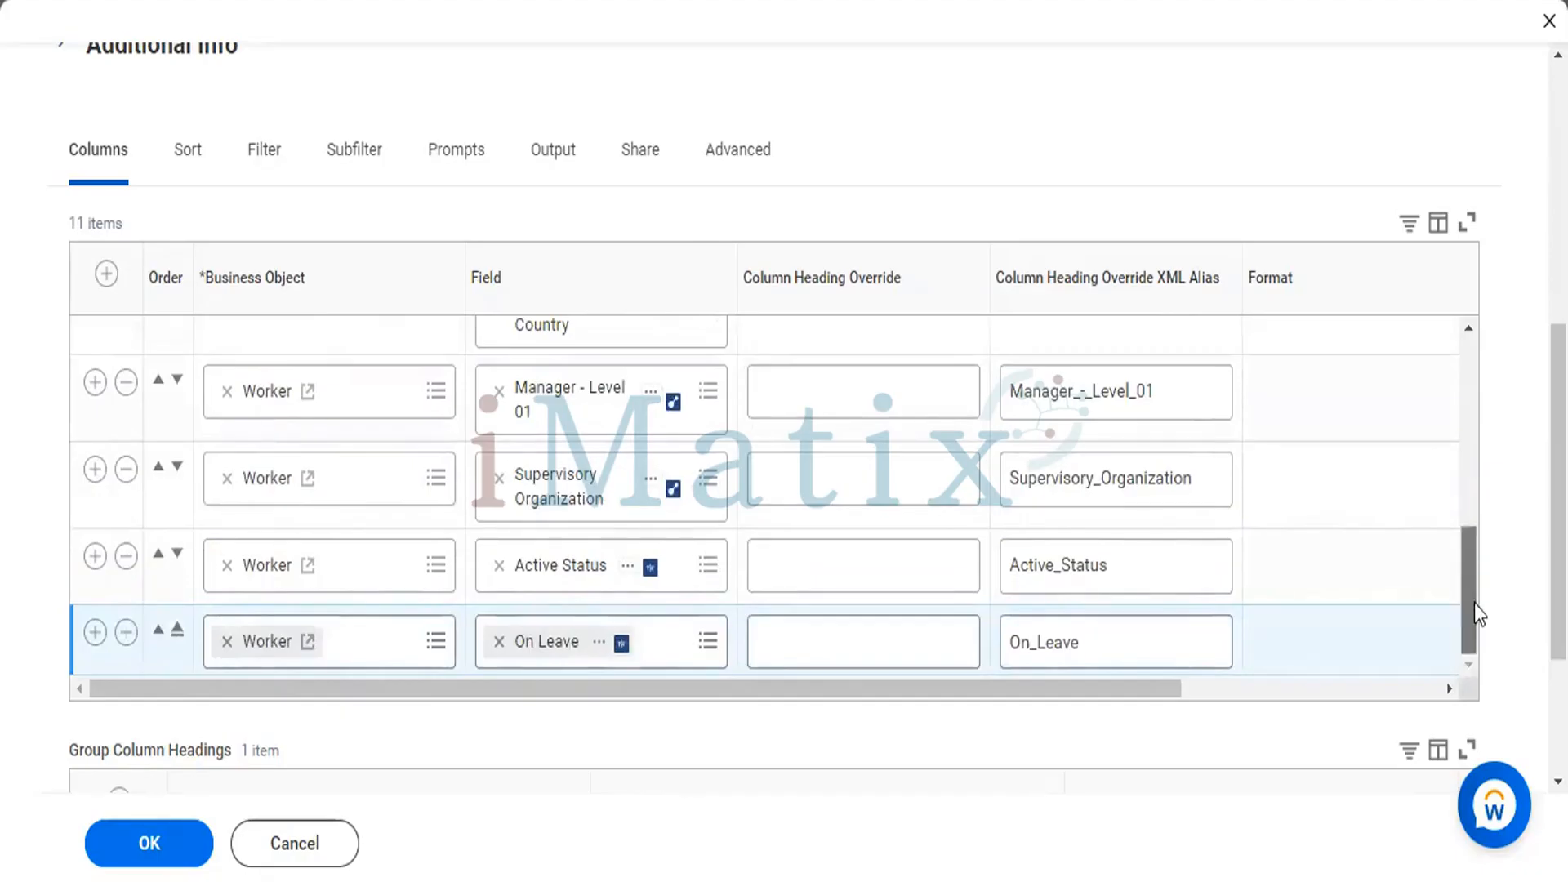
{"action": "scroll", "coordinate": [563, 185], "scroll_direction": "up", "scroll_amount": 1}
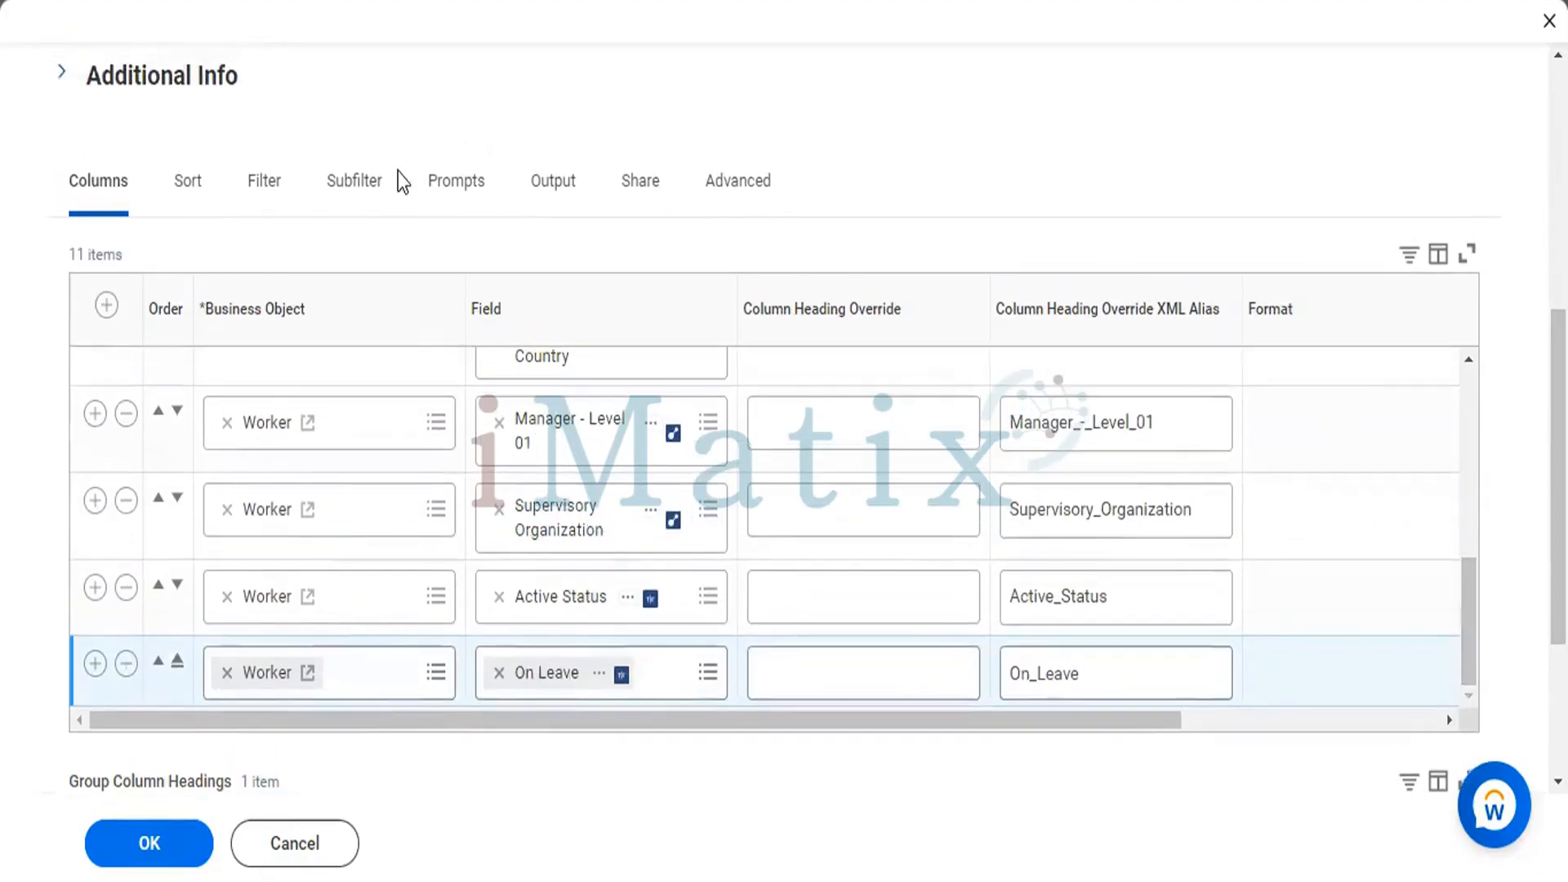
Remove the Location Address - Country condition from the report's filter on instances.
{"action": "left_click", "coordinate": [265, 196]}
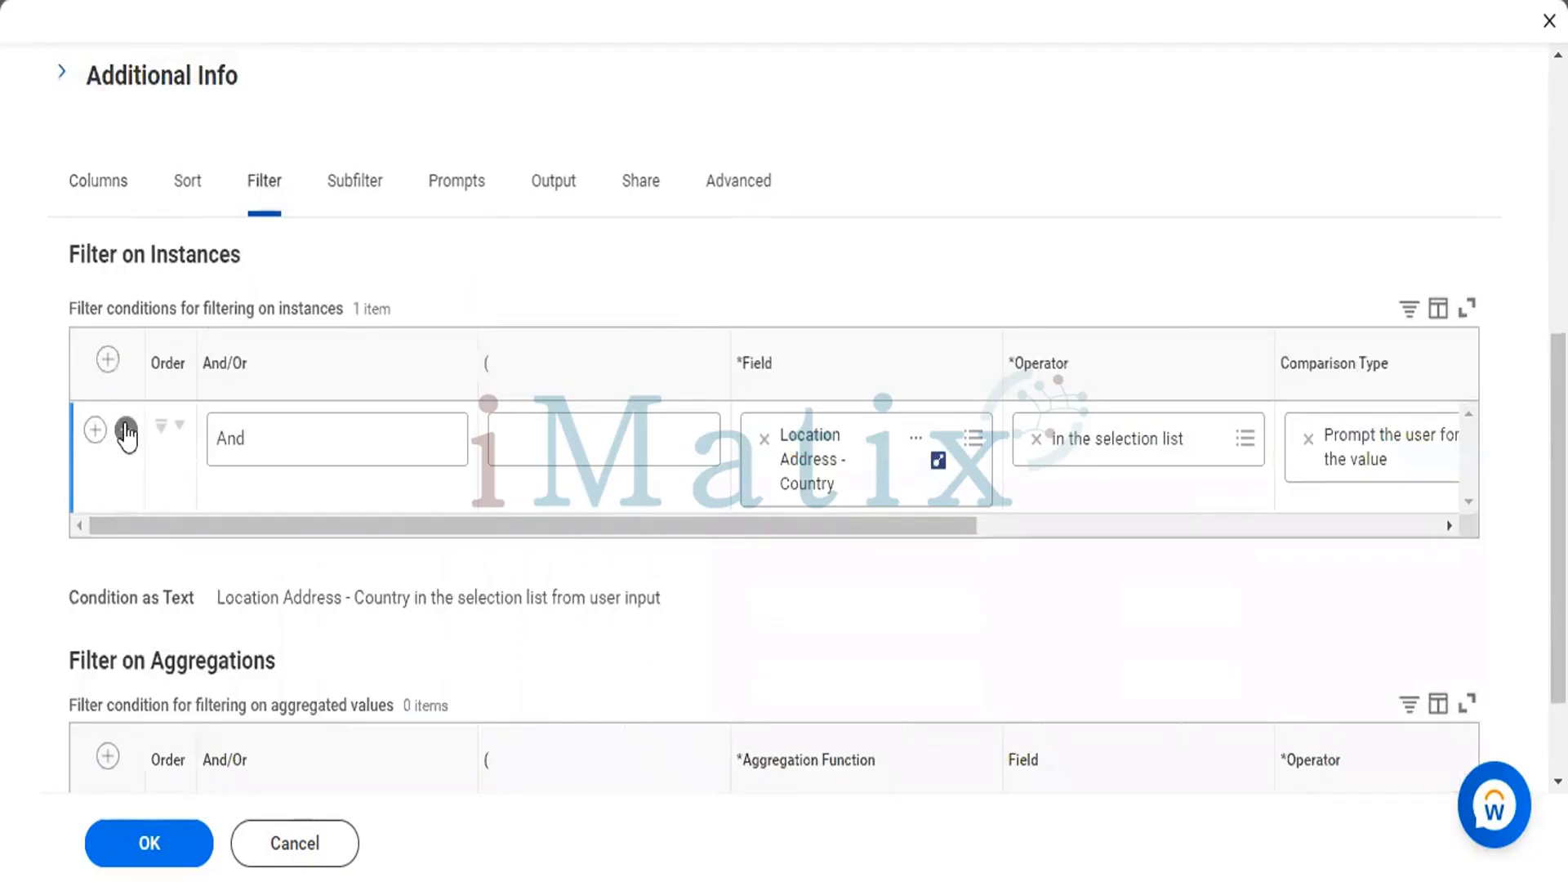
{"action": "left_click", "coordinate": [125, 430]}
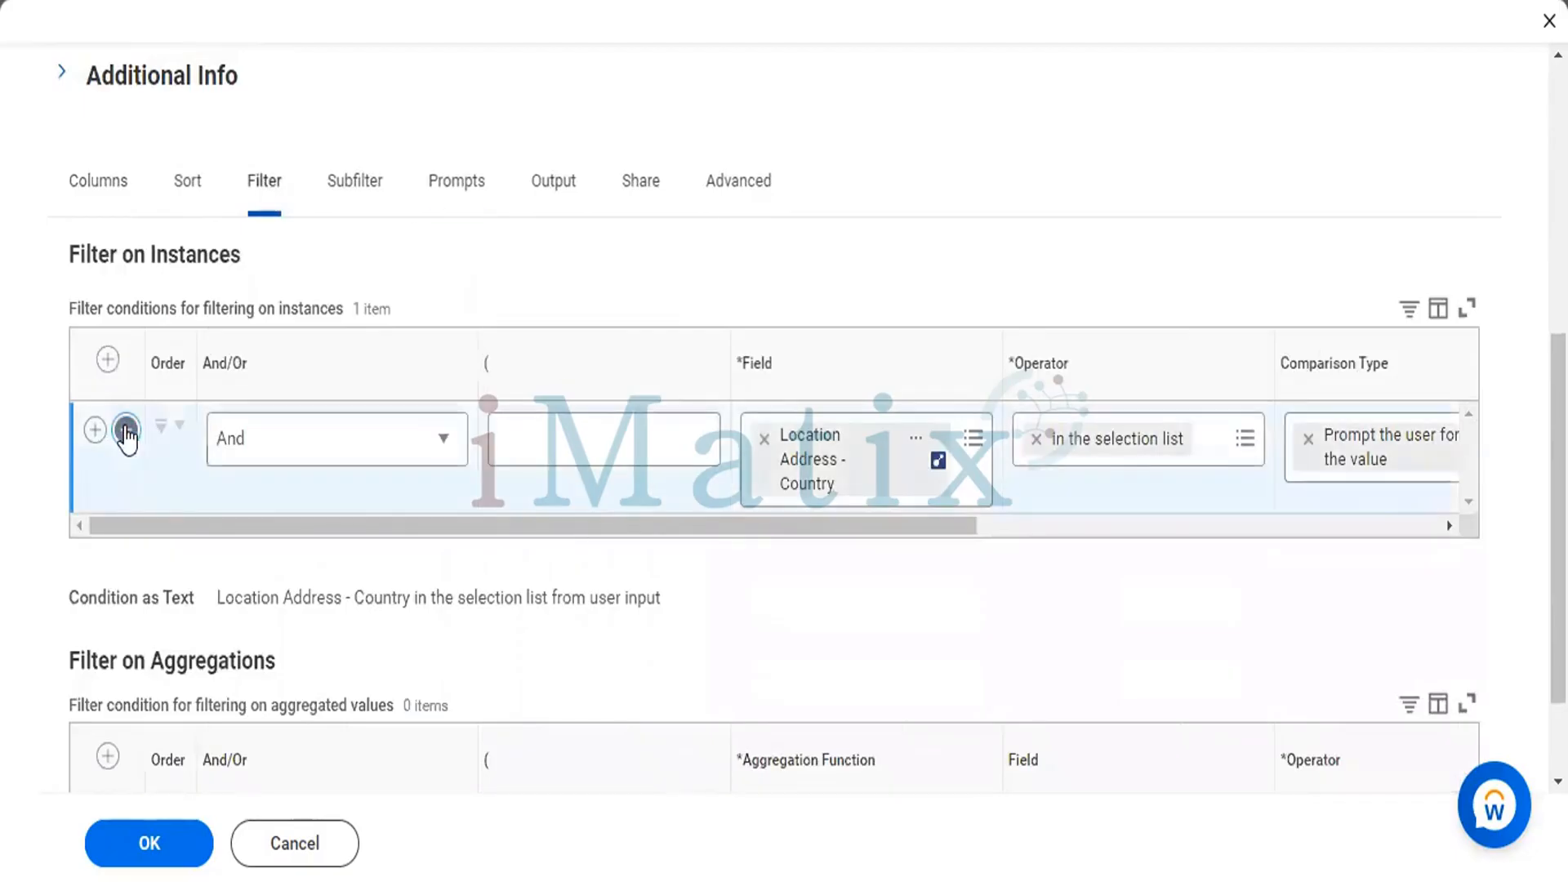
{"action": "left_click", "coordinate": [126, 431]}
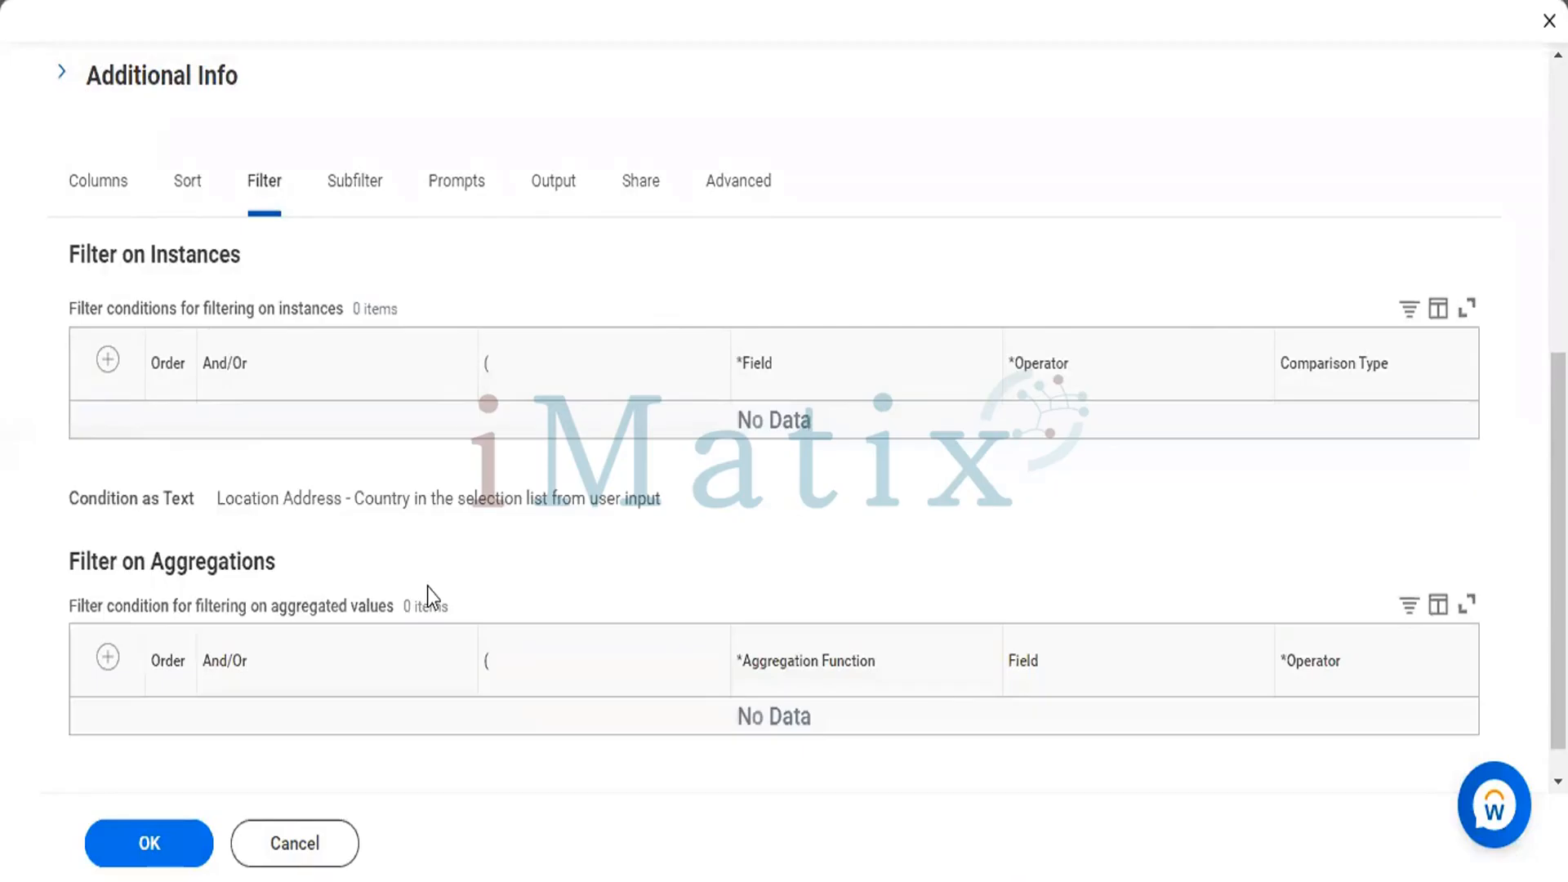
Remove the entire sub level filter on the Dependents business object, including its Relationship and Age conditions.
{"action": "left_click", "coordinate": [346, 174]}
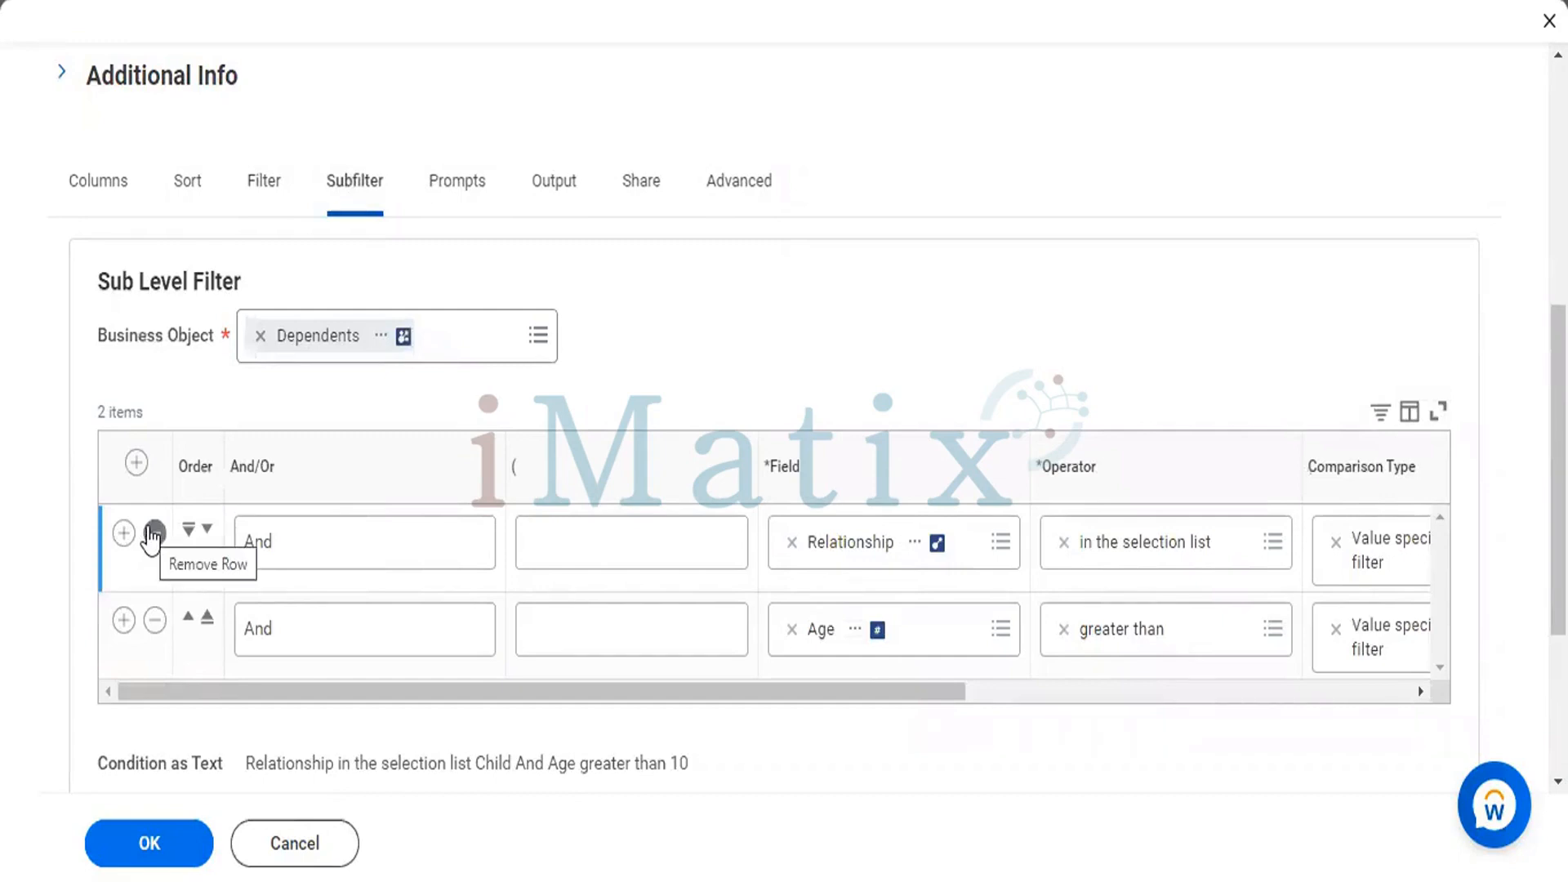
{"action": "left_click", "coordinate": [152, 534]}
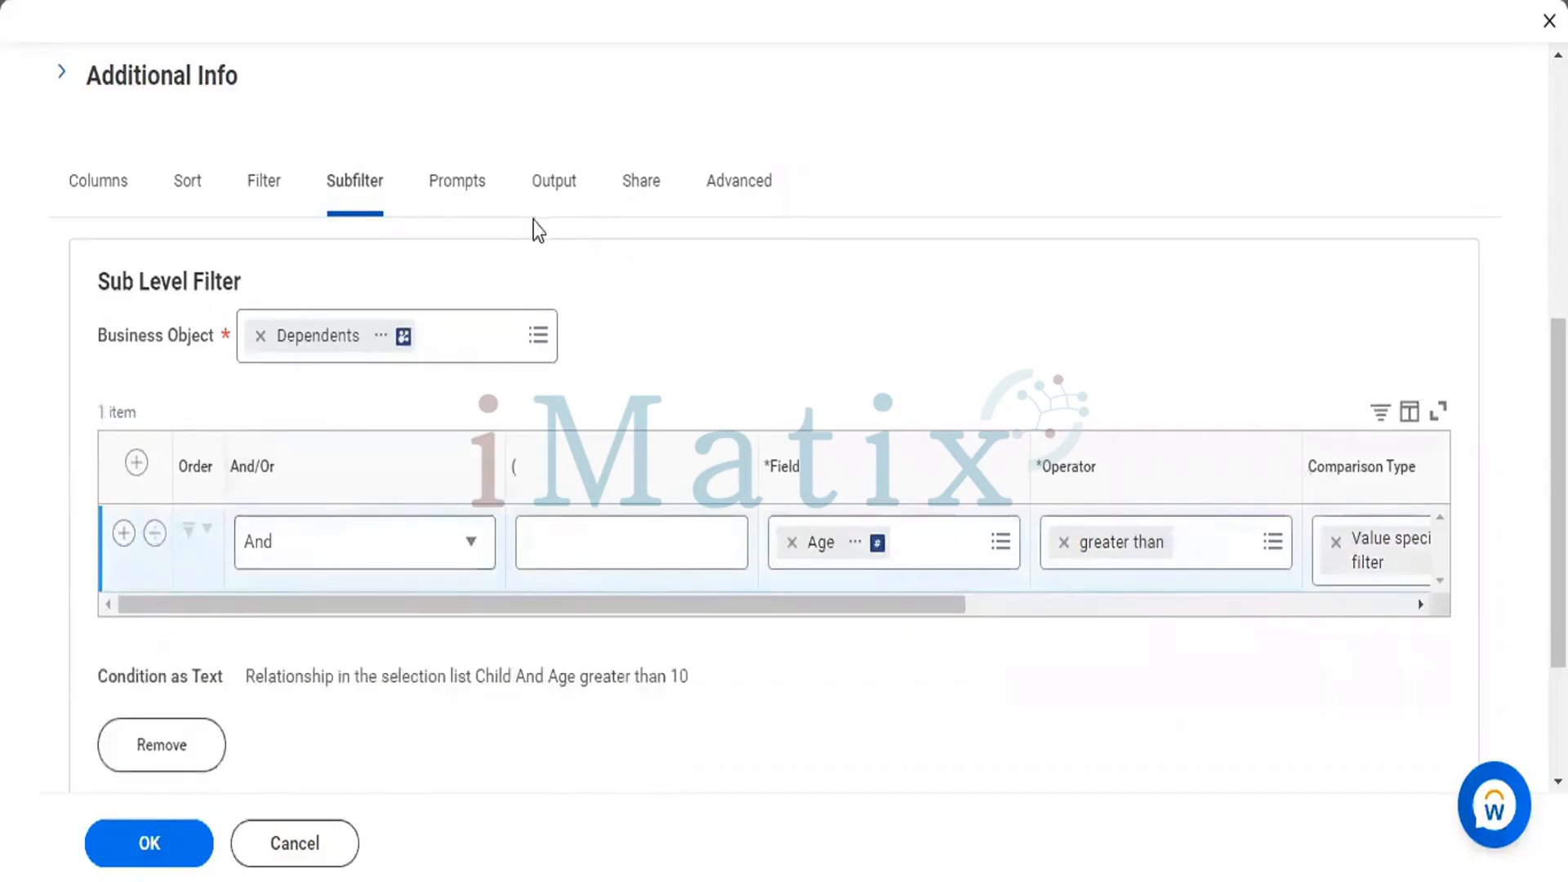
{"action": "scroll", "coordinate": [1130, 602], "scroll_direction": "down", "scroll_amount": 3}
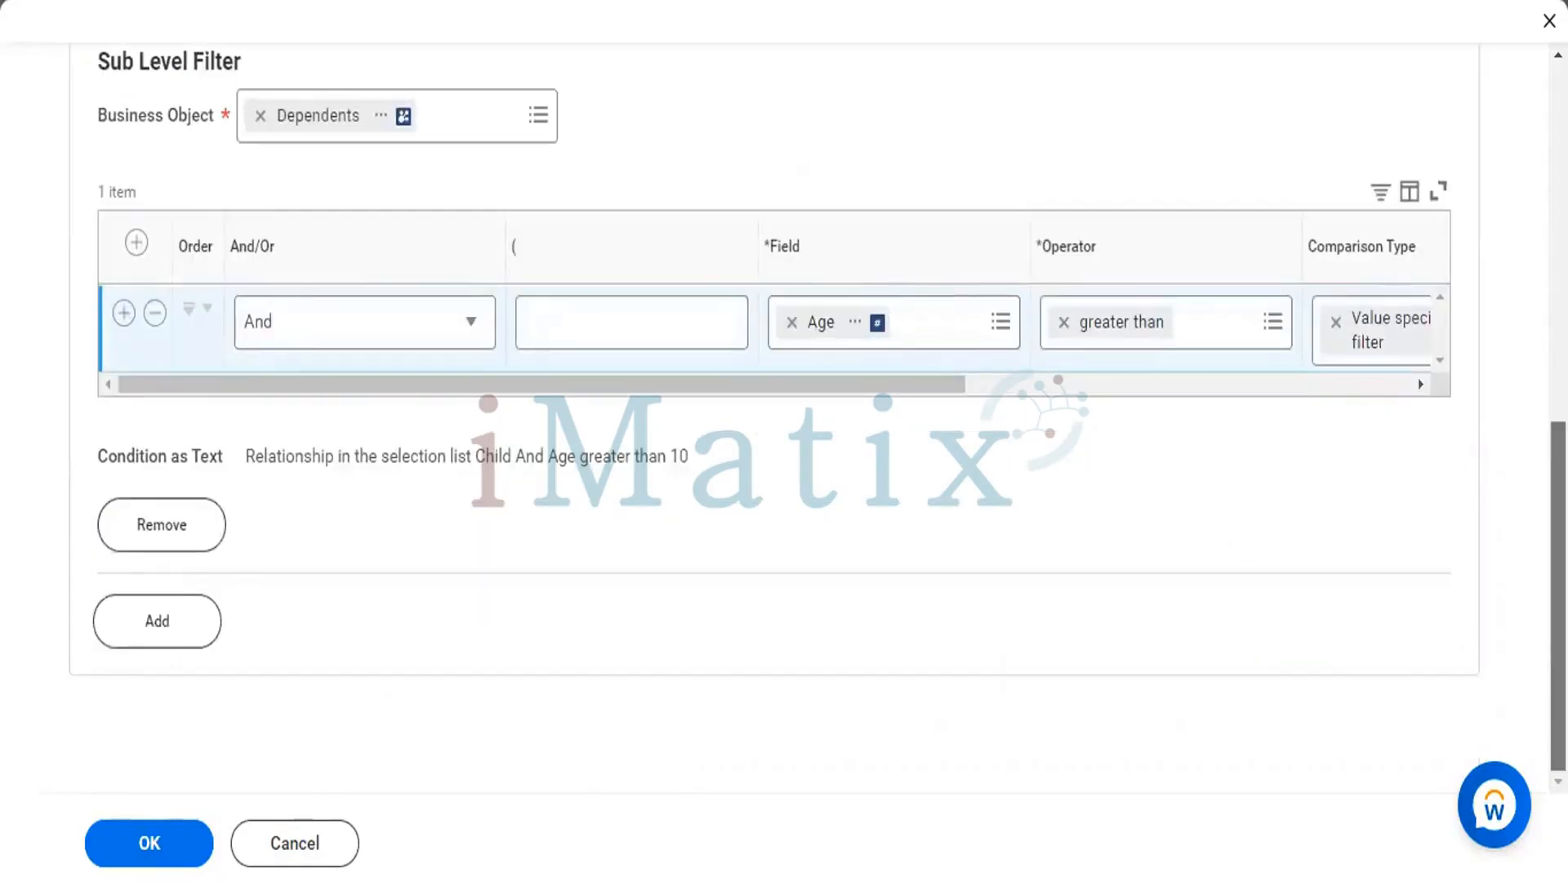
{"action": "scroll", "coordinate": [497, 518], "scroll_direction": "up", "scroll_amount": 5}
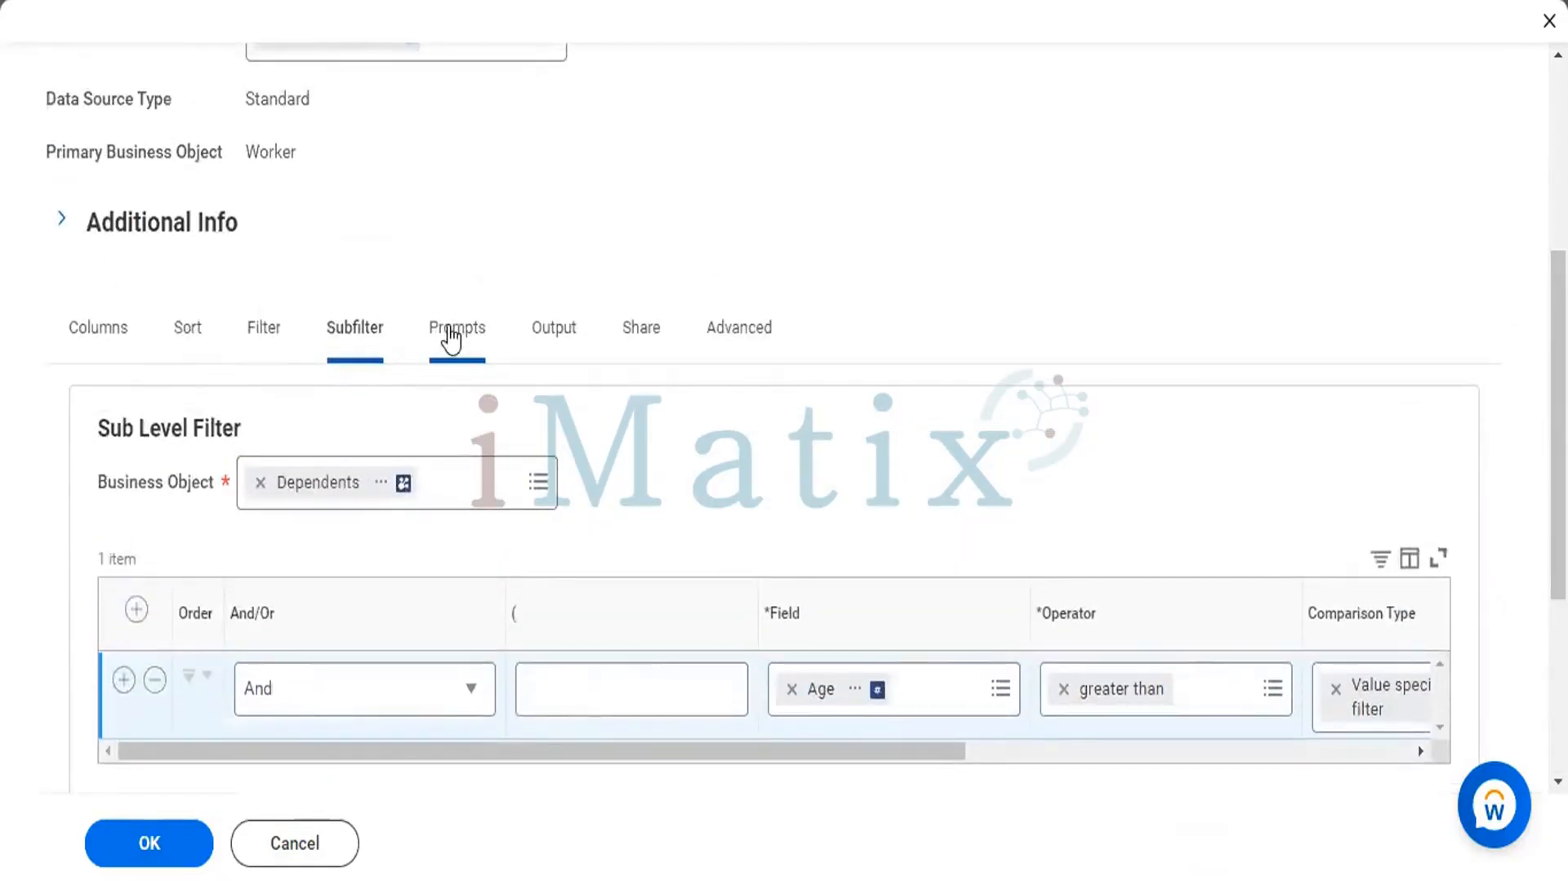
{"action": "left_click", "coordinate": [451, 335]}
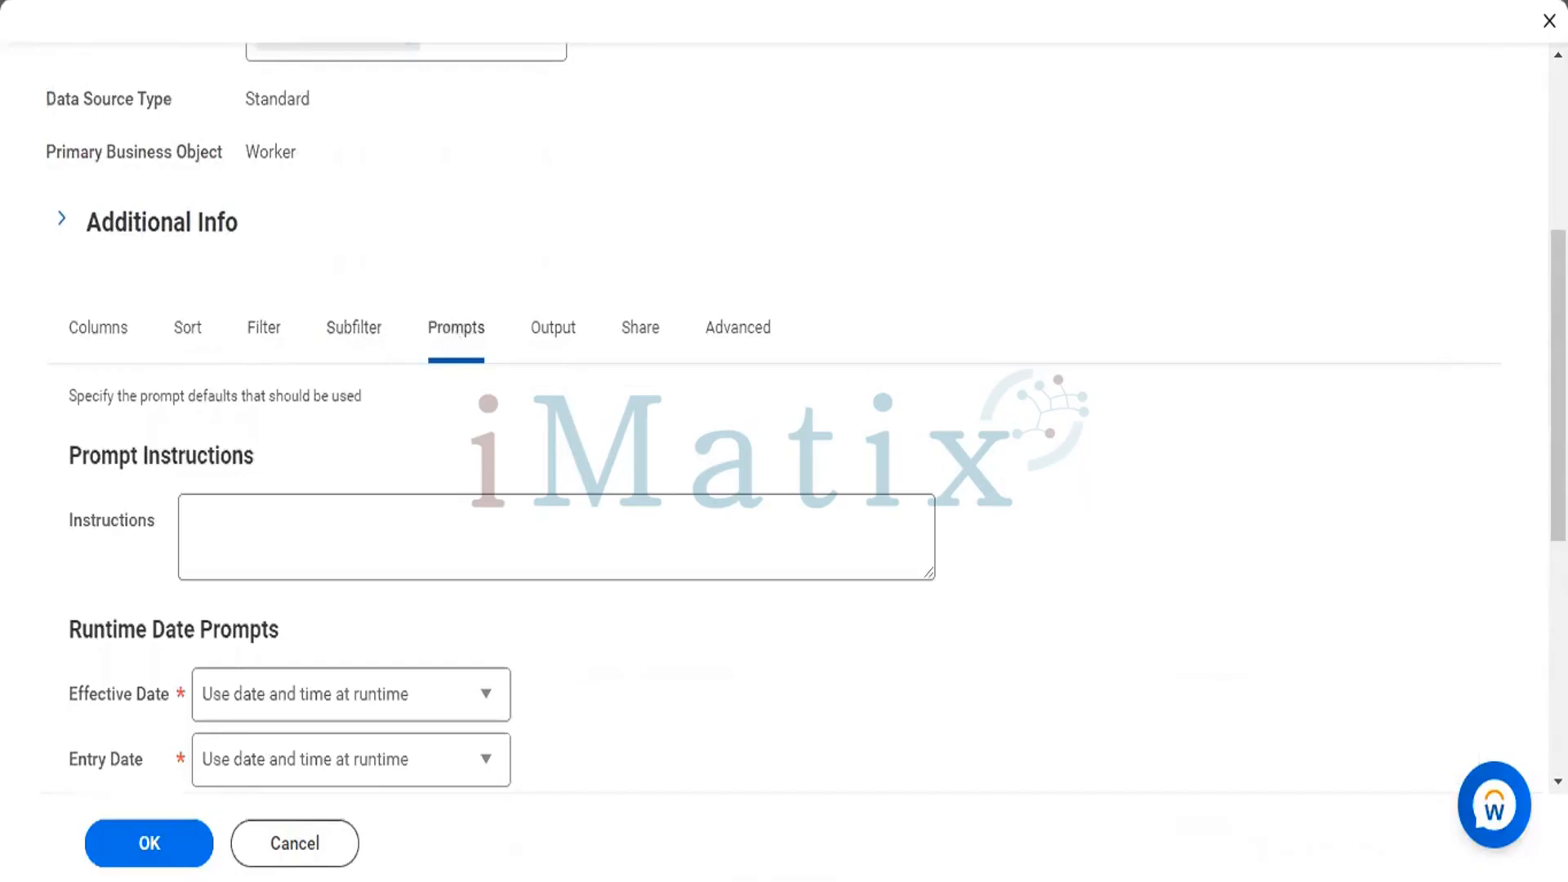
{"action": "scroll", "coordinate": [868, 284], "scroll_direction": "down", "scroll_amount": 3}
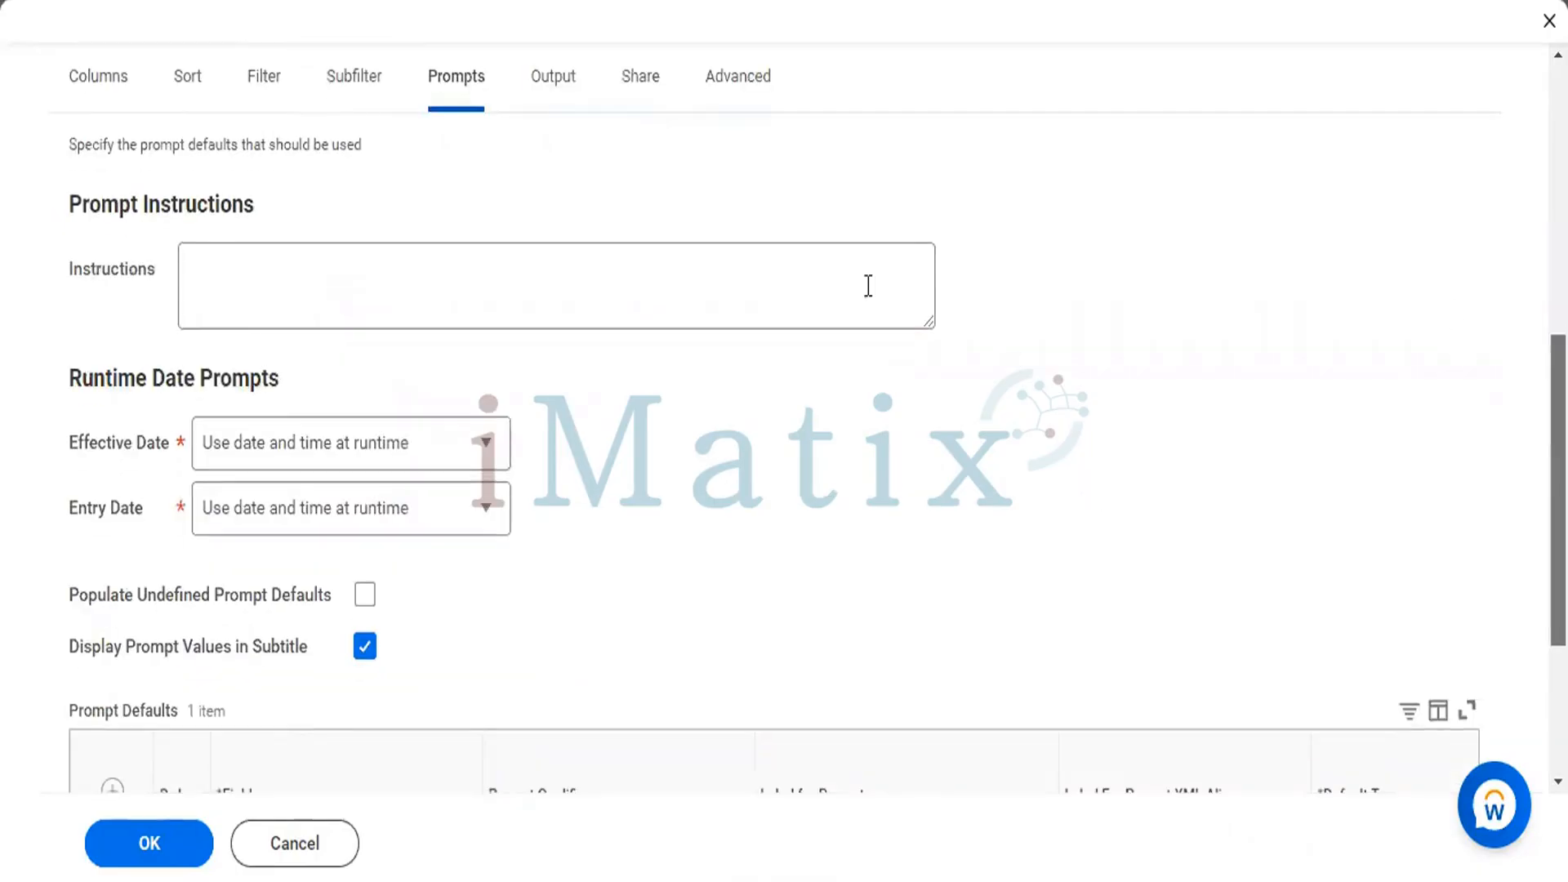
{"action": "left_click", "coordinate": [343, 73]}
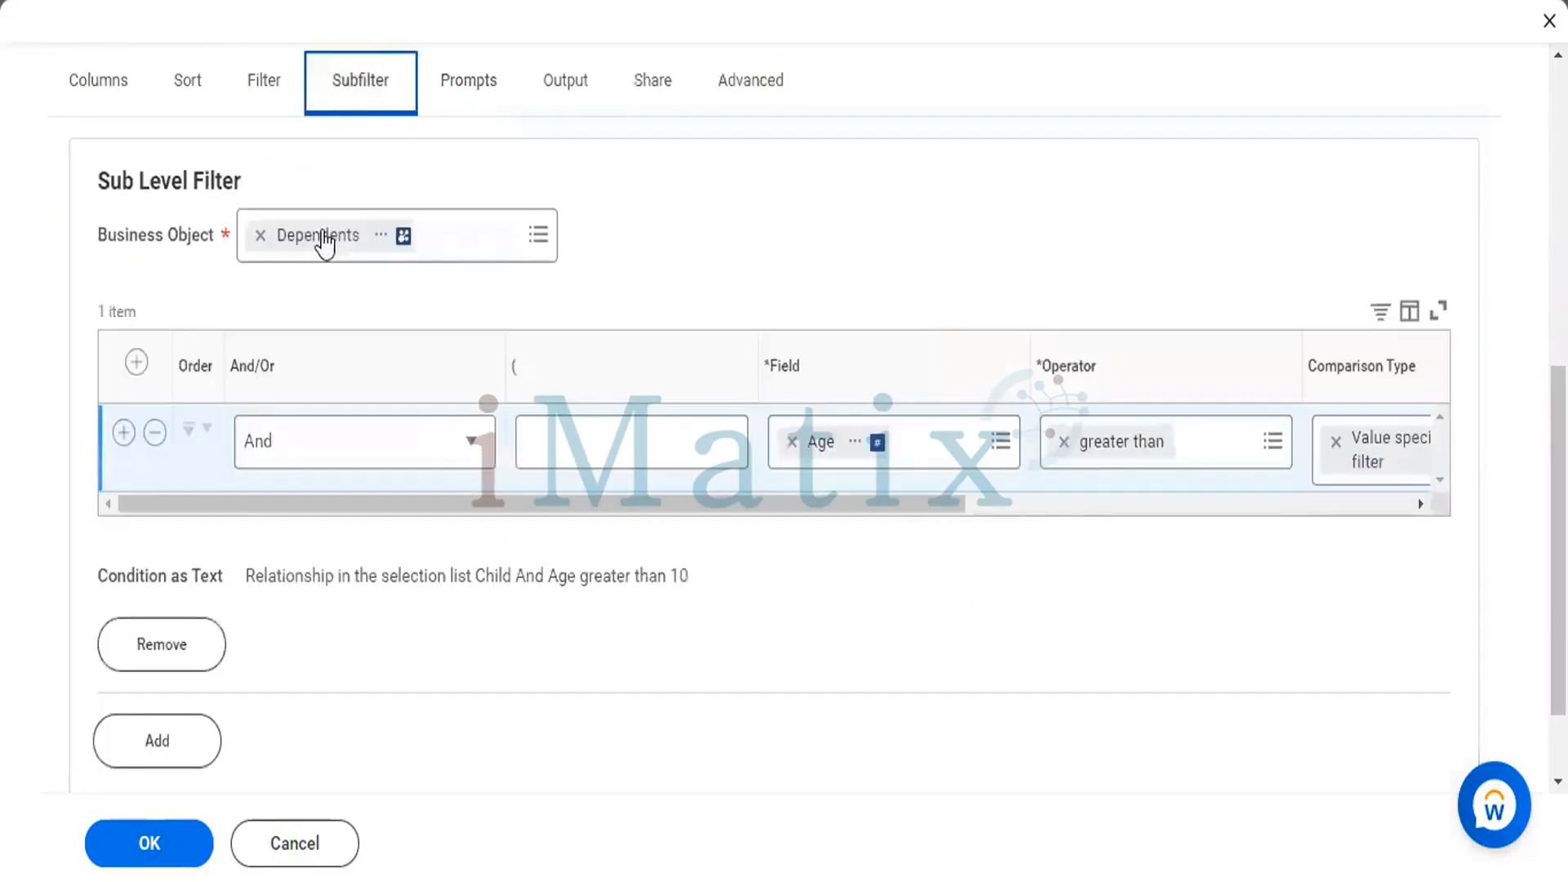
{"action": "left_click", "coordinate": [158, 662]}
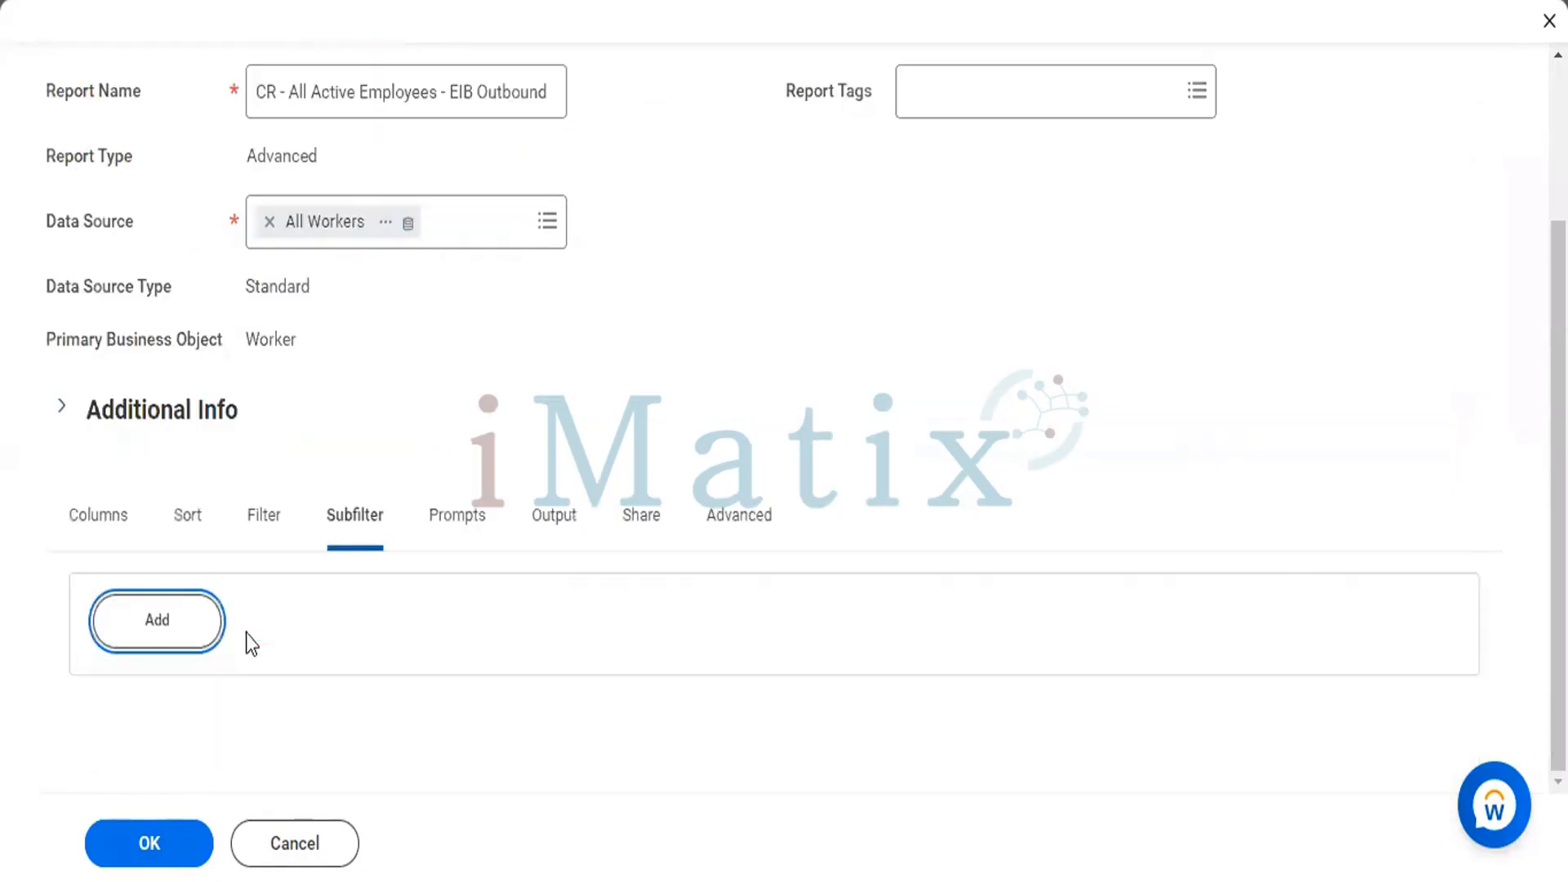
Remove the Location Address - Country entry from the report's prompt defaults.
{"action": "left_click", "coordinate": [456, 516]}
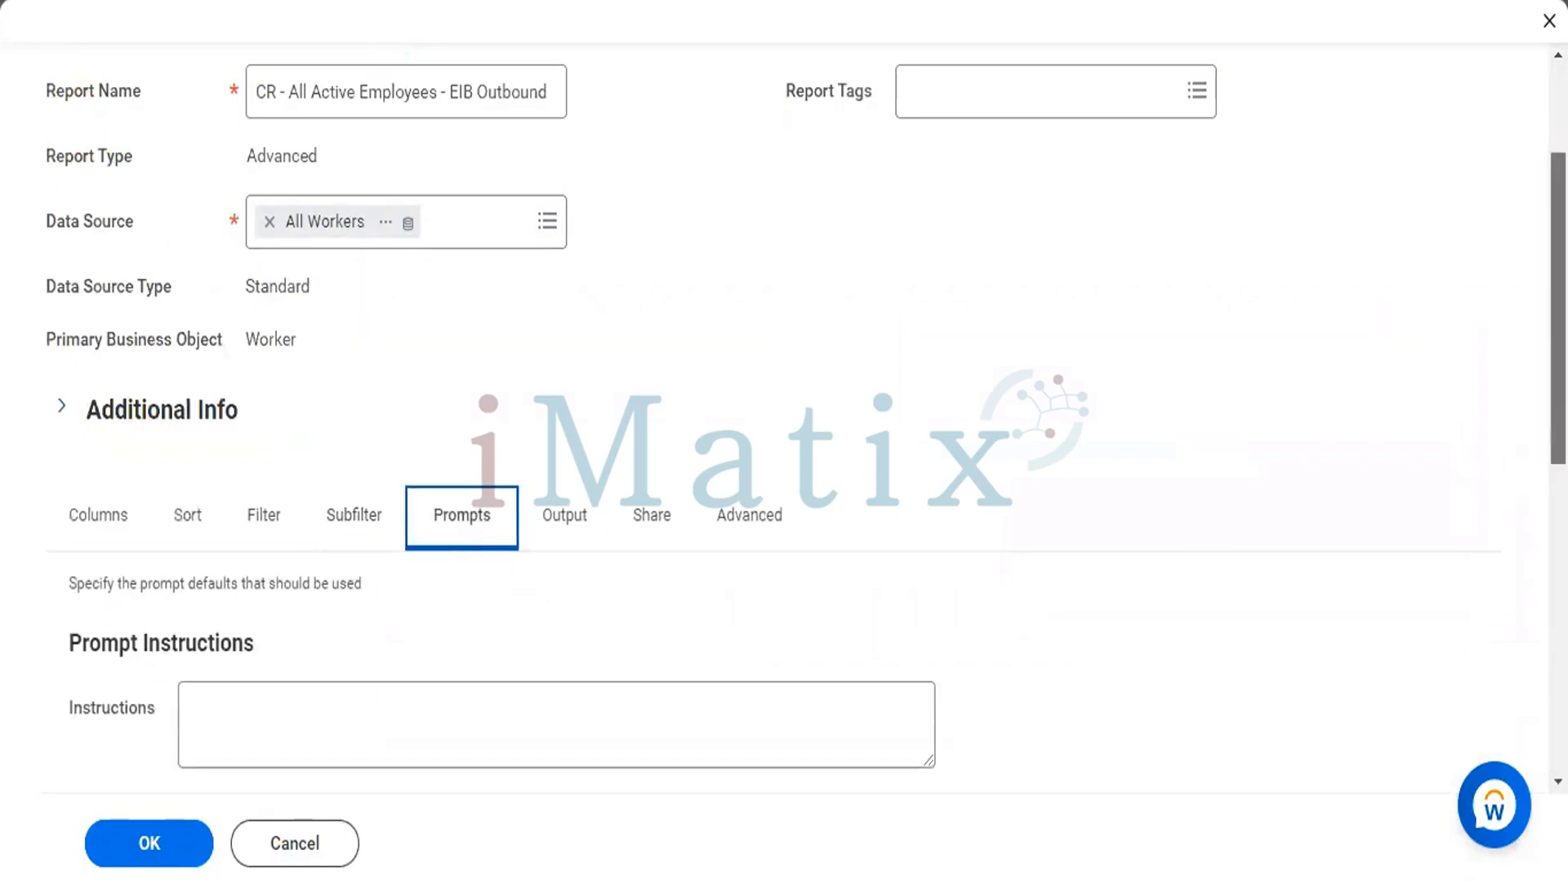
{"action": "scroll", "coordinate": [1511, 490], "scroll_direction": "down", "scroll_amount": 5}
{"action": "scroll", "coordinate": [1504, 503], "scroll_direction": "down", "scroll_amount": 4}
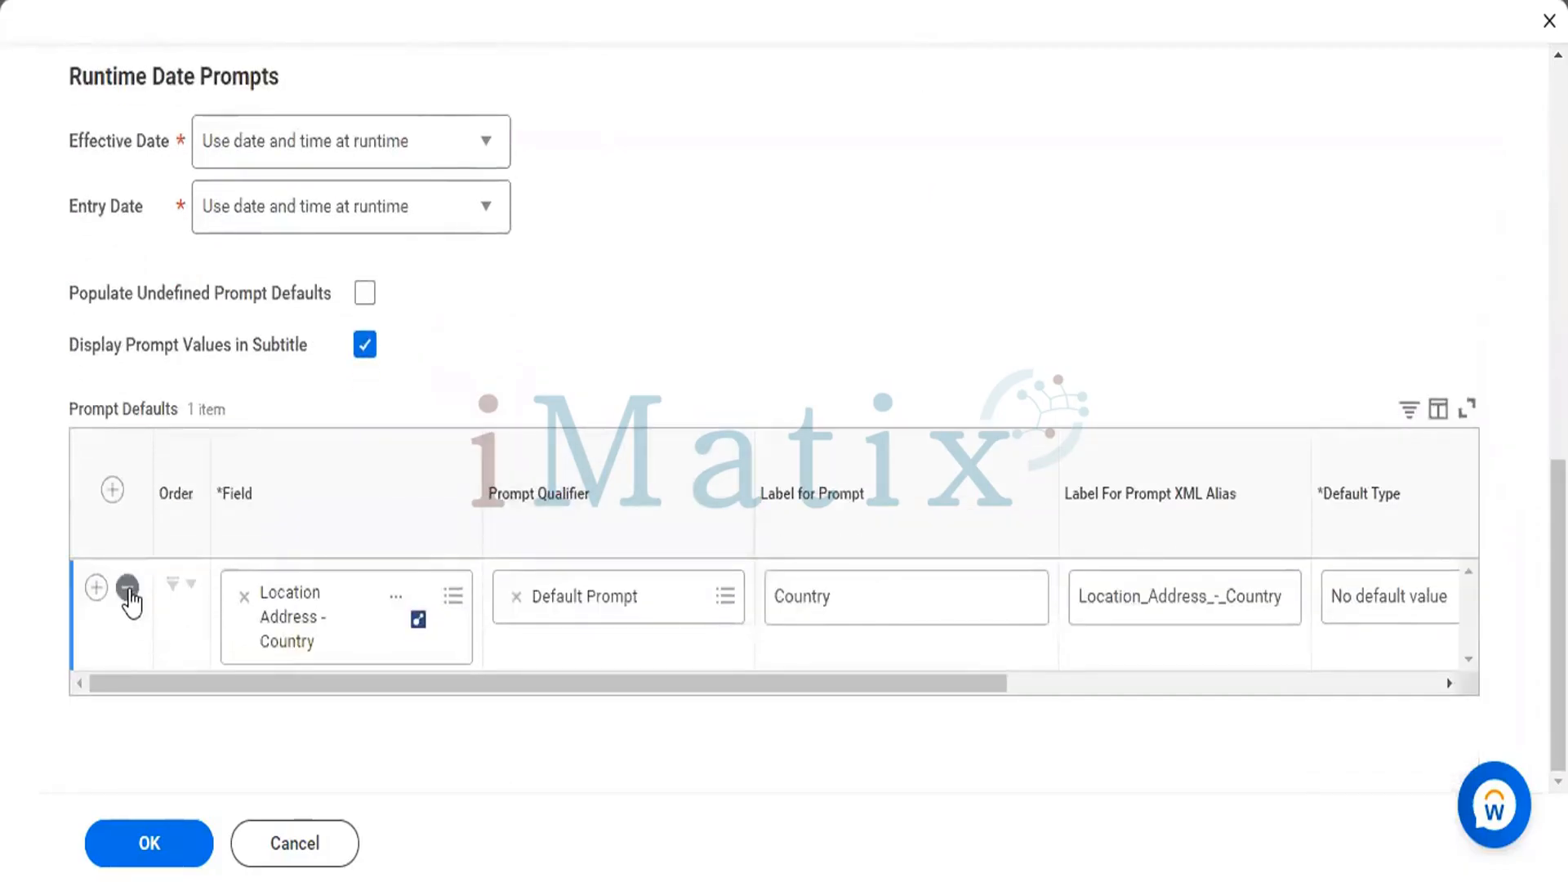
{"action": "left_click", "coordinate": [127, 588]}
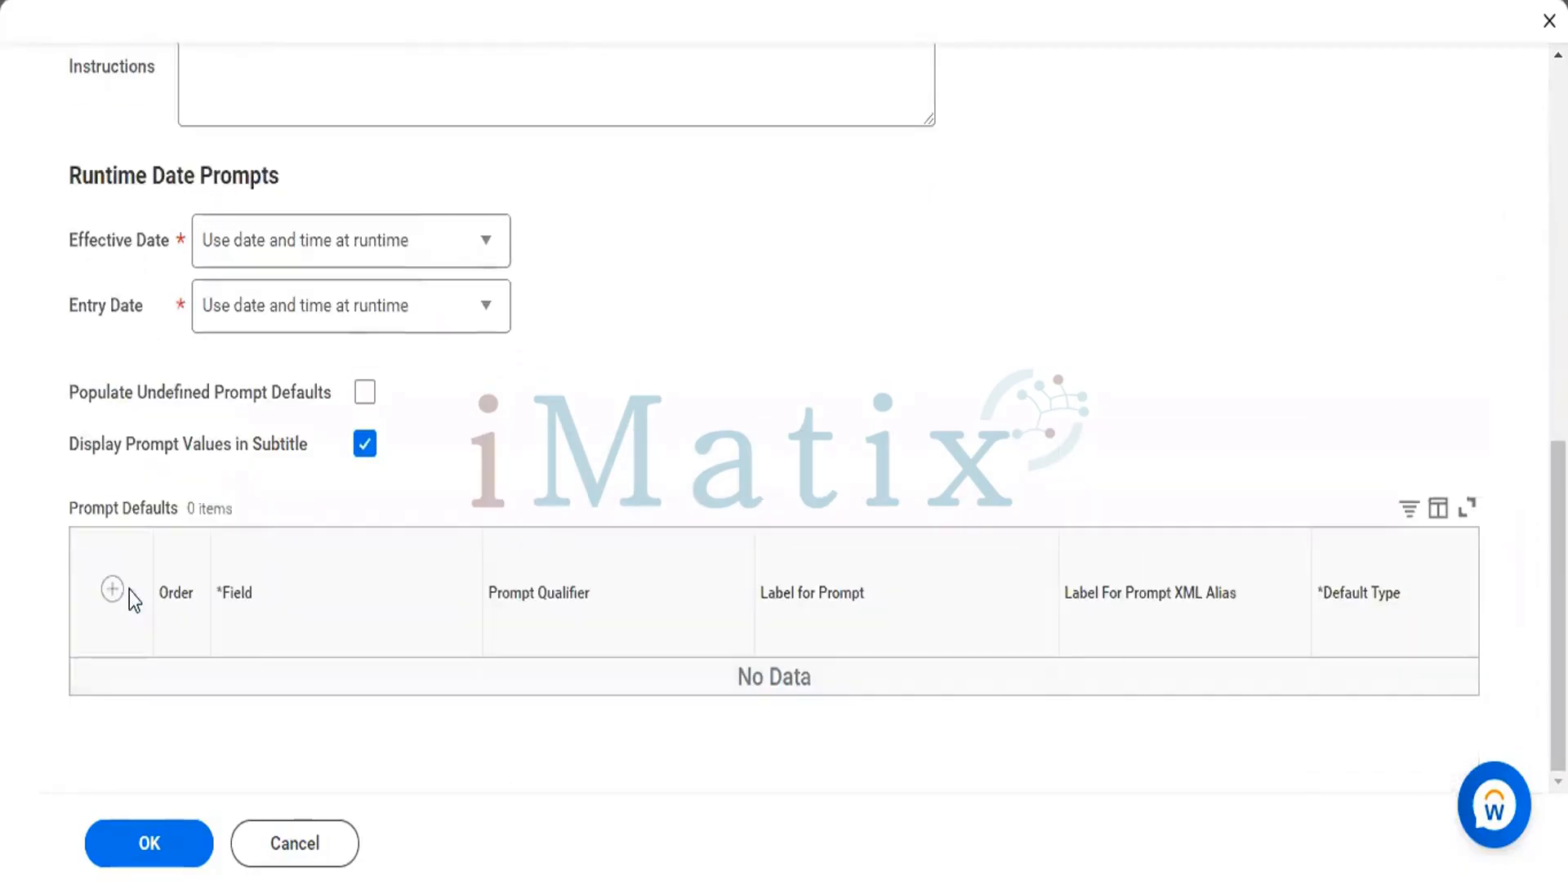
Recheck the filter conditions, then try to save the copied report and review its errors and alerts.
{"action": "scroll", "coordinate": [784, 425], "scroll_direction": "up", "scroll_amount": 5}
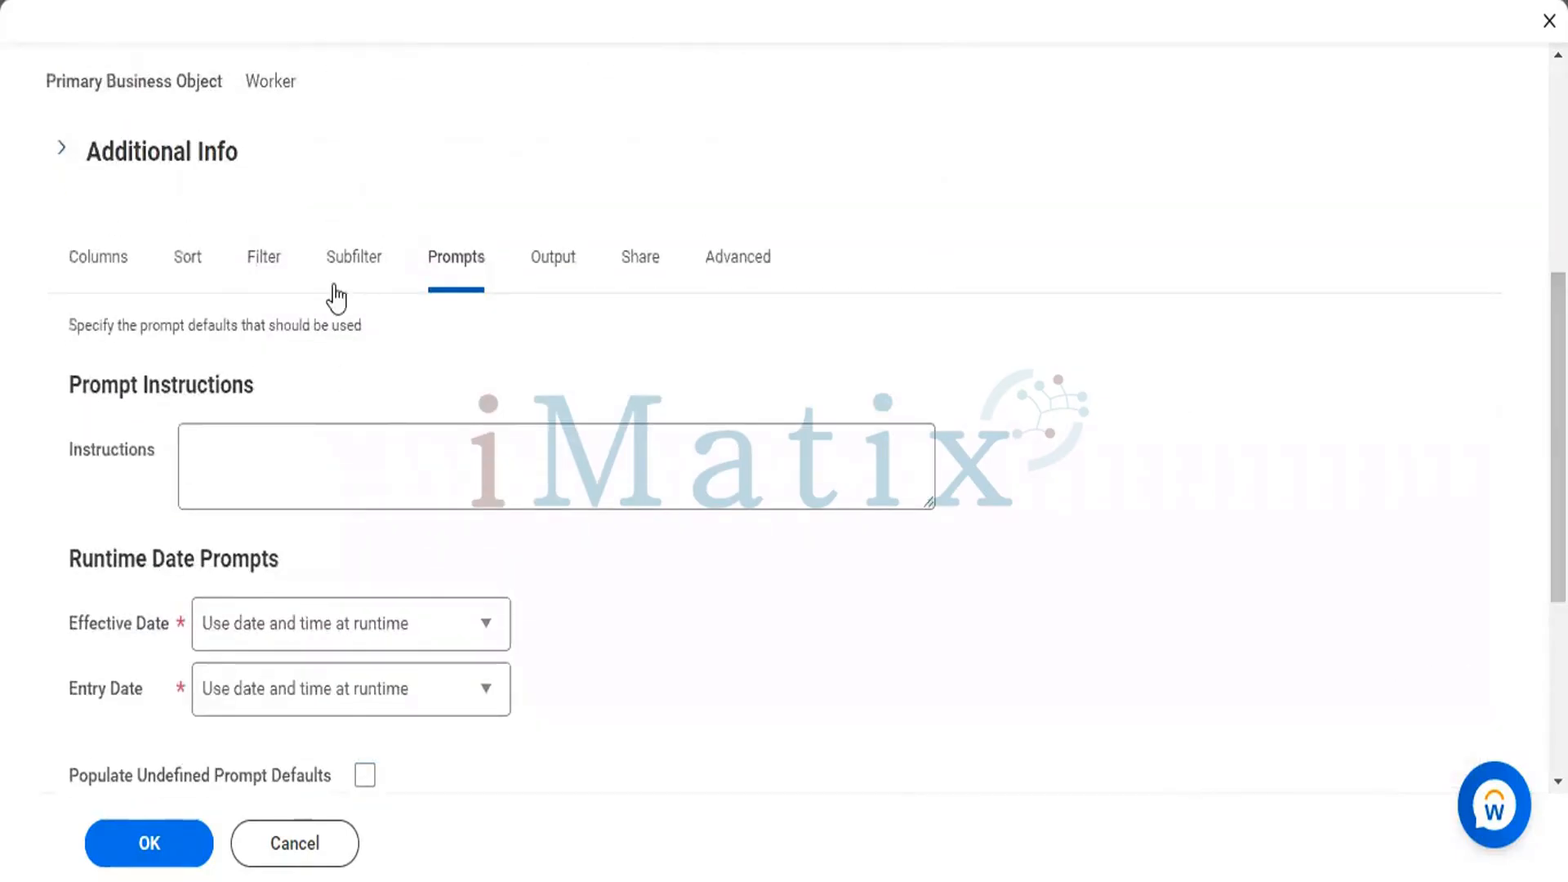
{"action": "left_click", "coordinate": [266, 260]}
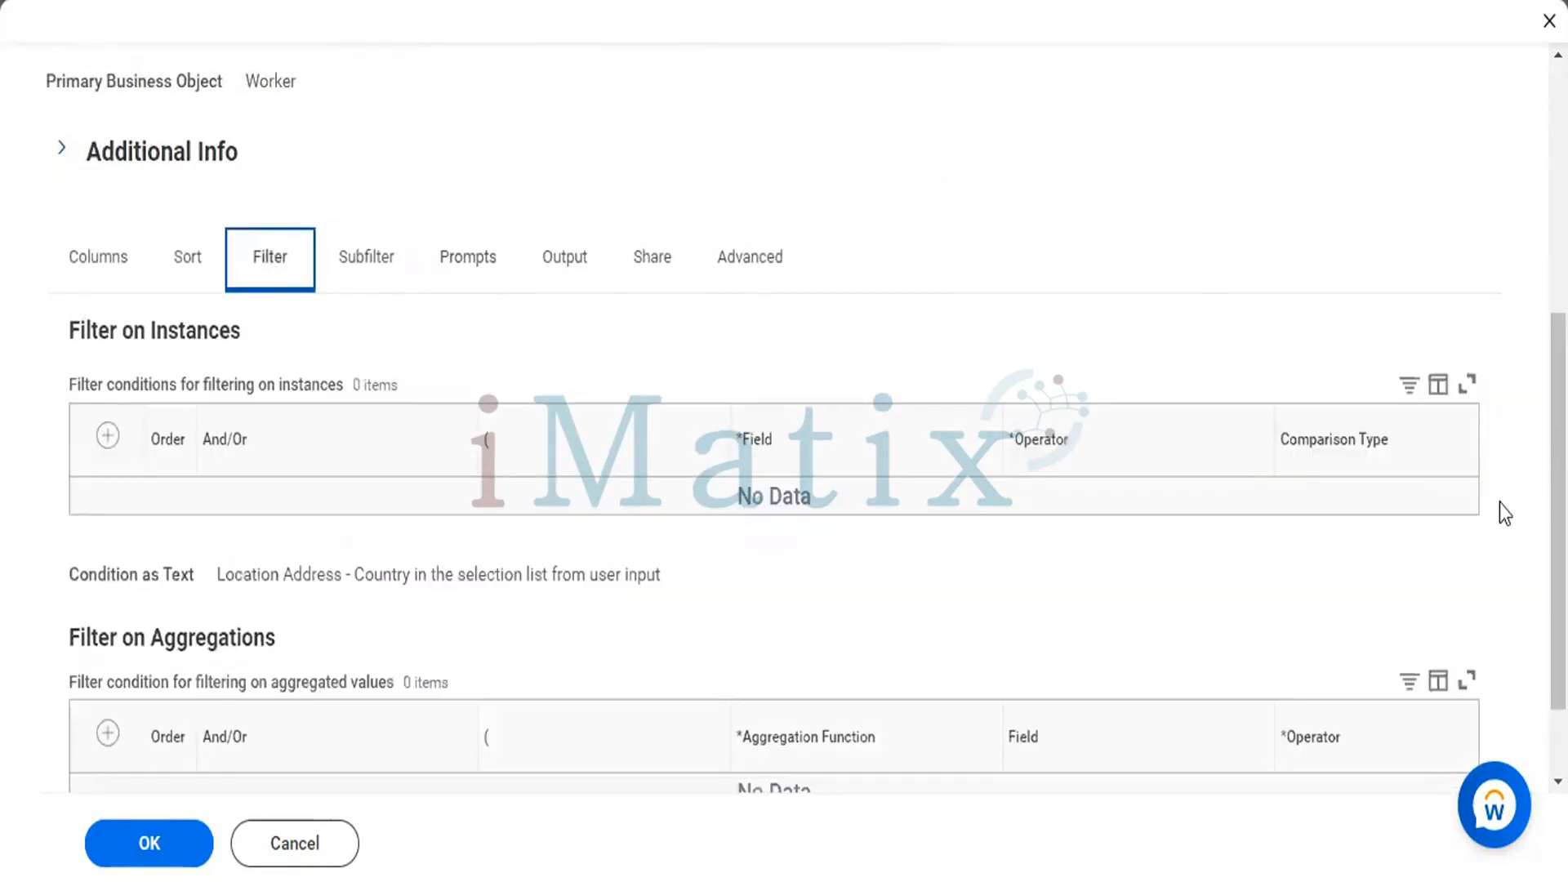
{"action": "scroll", "coordinate": [1556, 490], "scroll_direction": "down", "scroll_amount": 2}
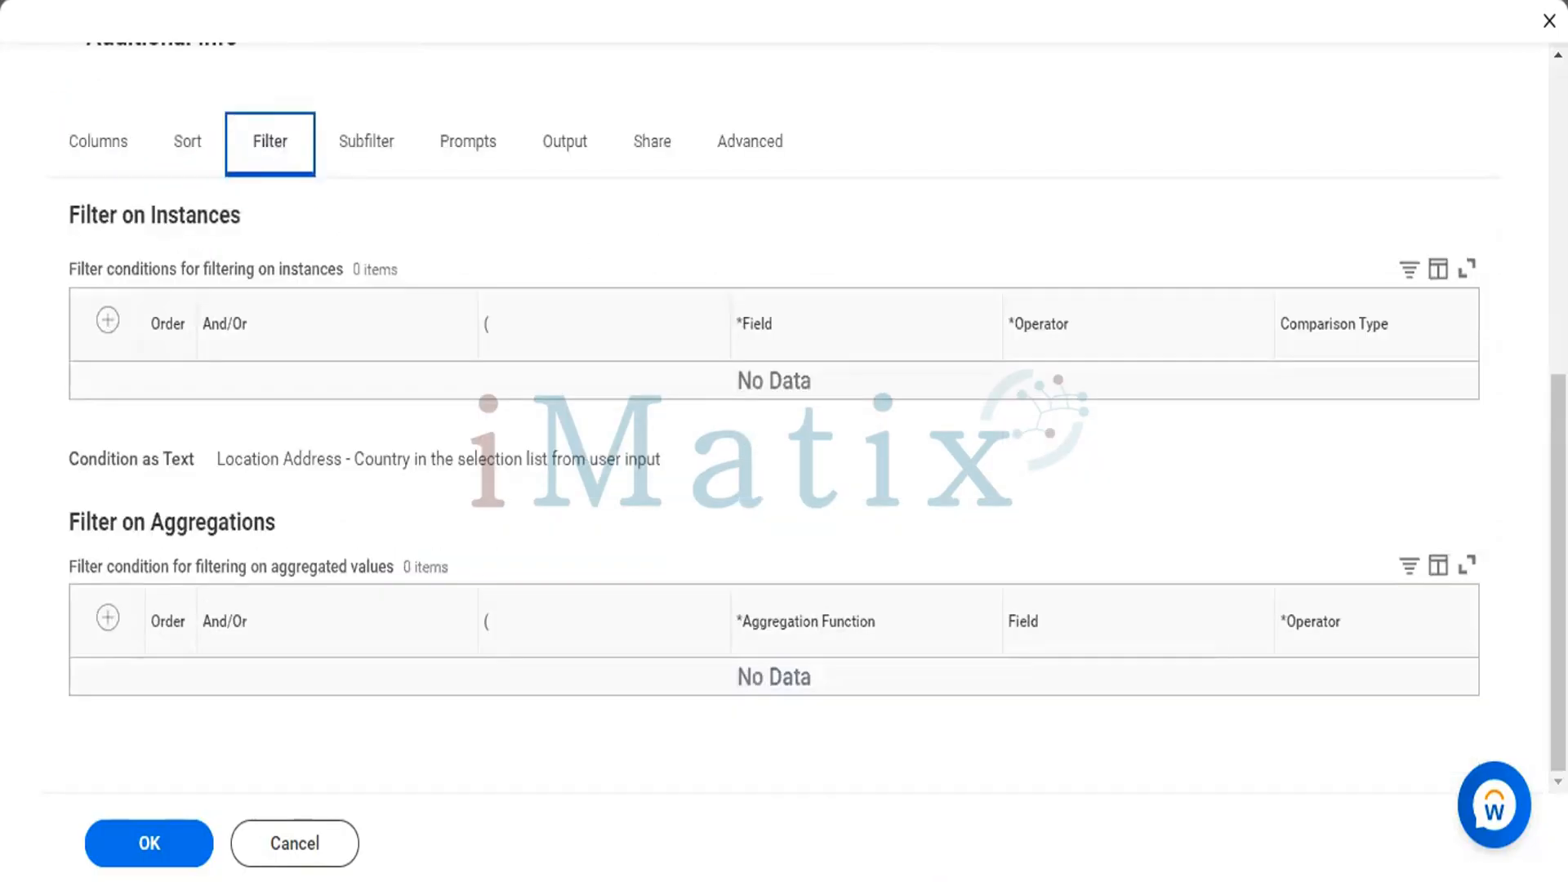
{"action": "left_click", "coordinate": [178, 844]}
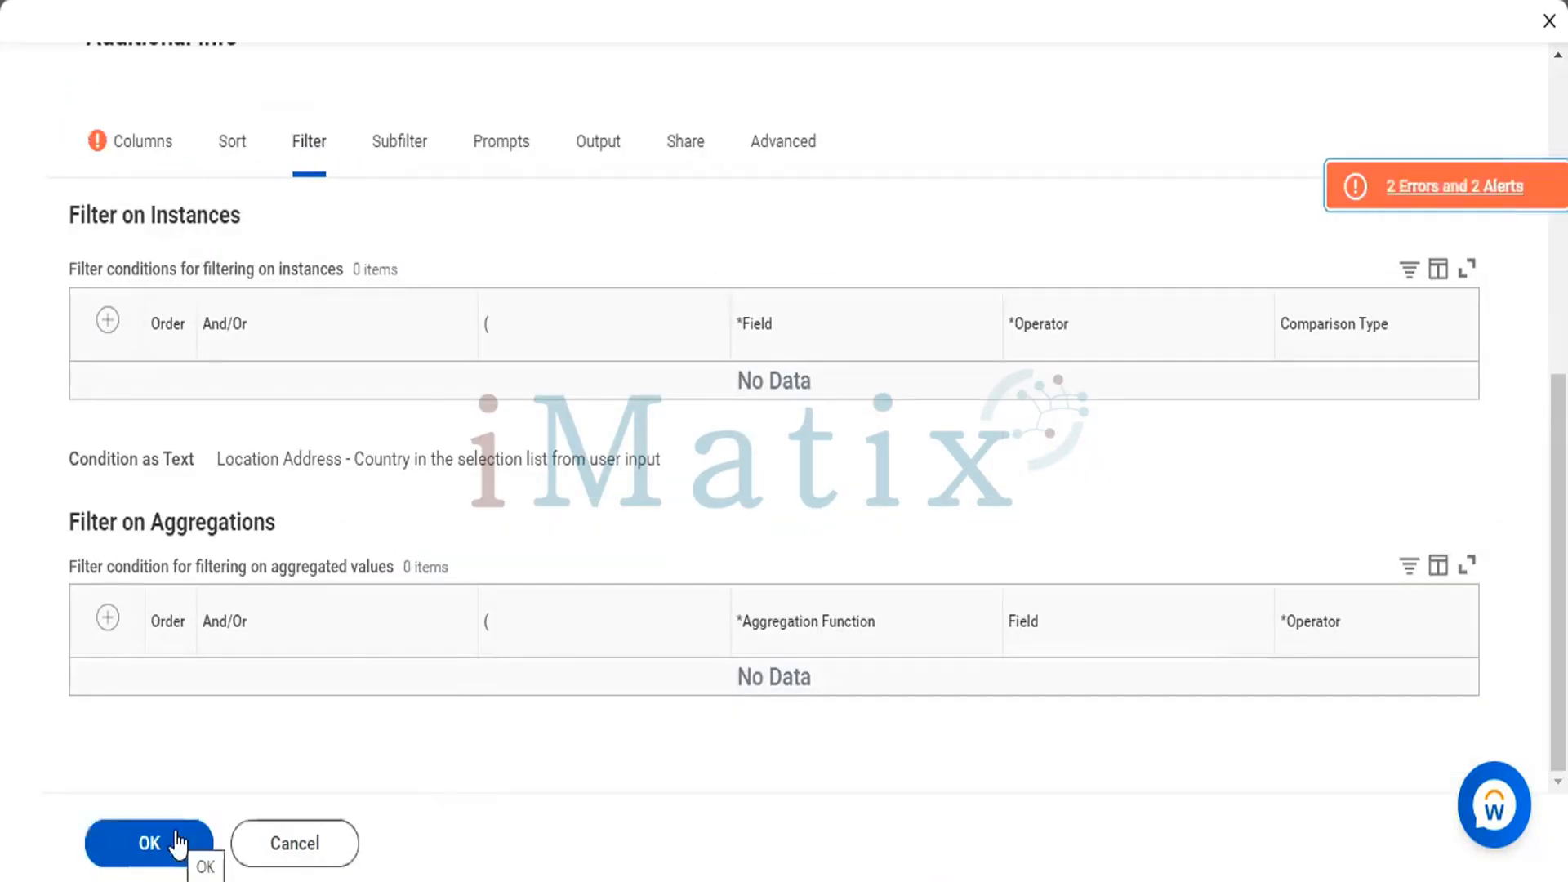
{"action": "left_click", "coordinate": [1437, 189]}
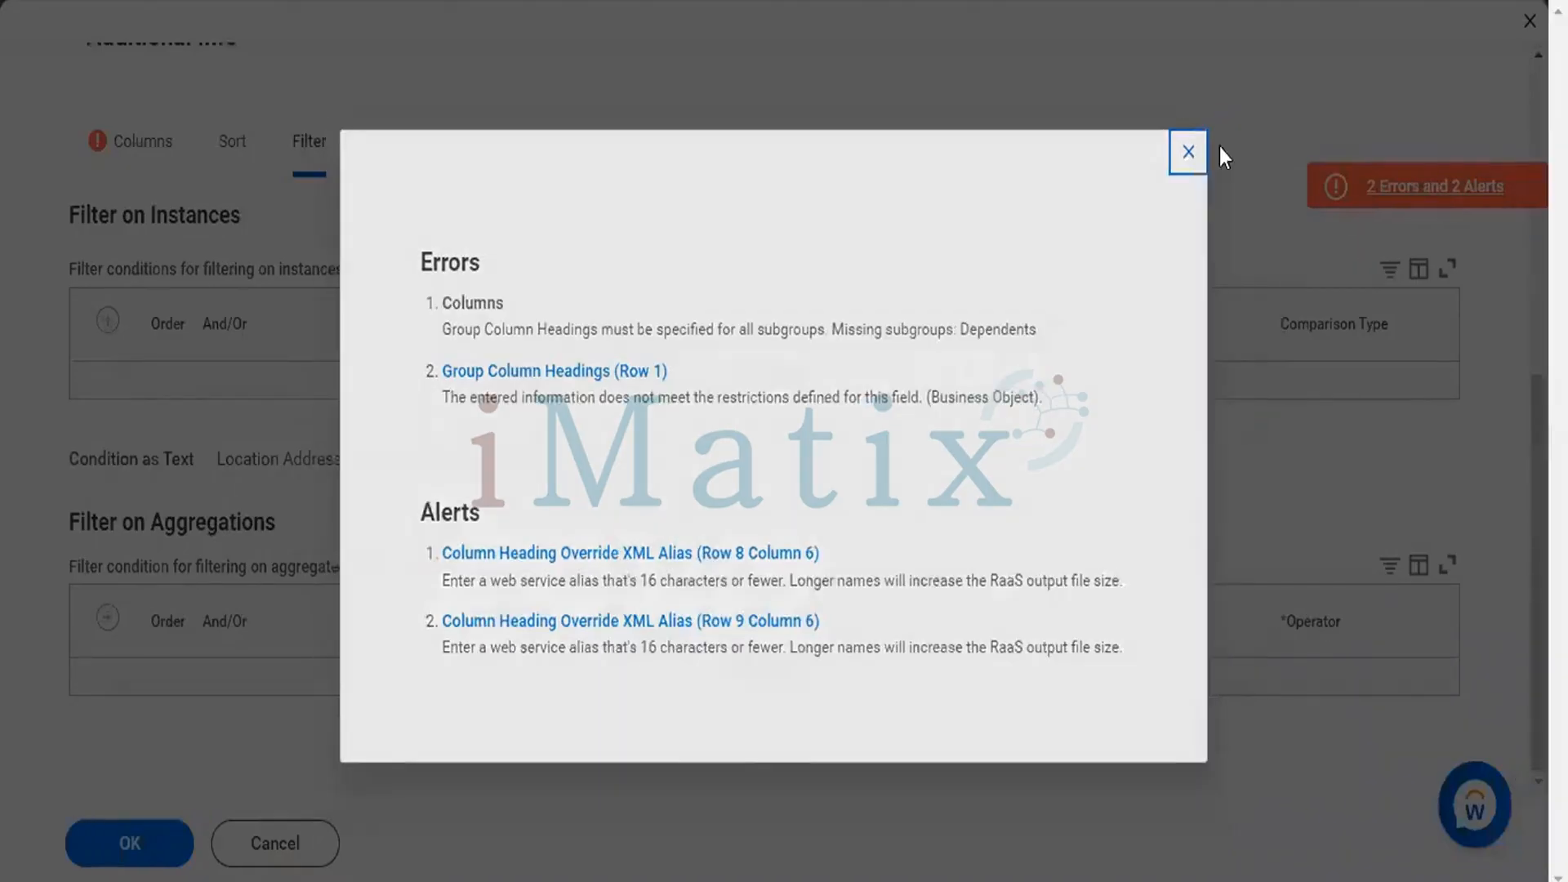
{"action": "left_click", "coordinate": [1217, 141]}
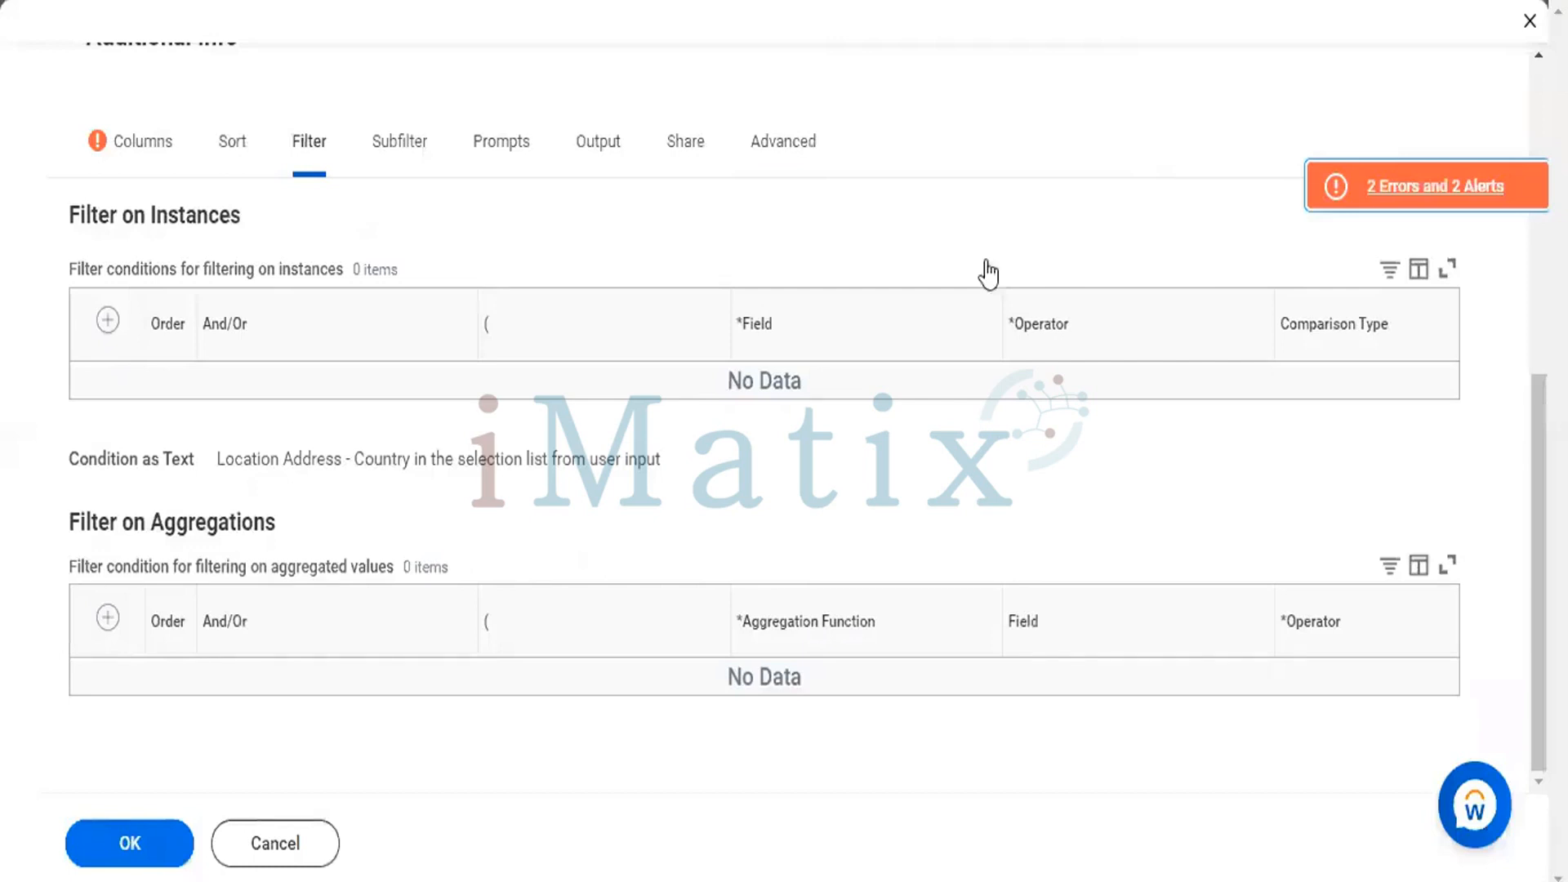
Remove the Dependents row from the group column headings and save the copied report.
{"action": "left_click", "coordinate": [147, 147]}
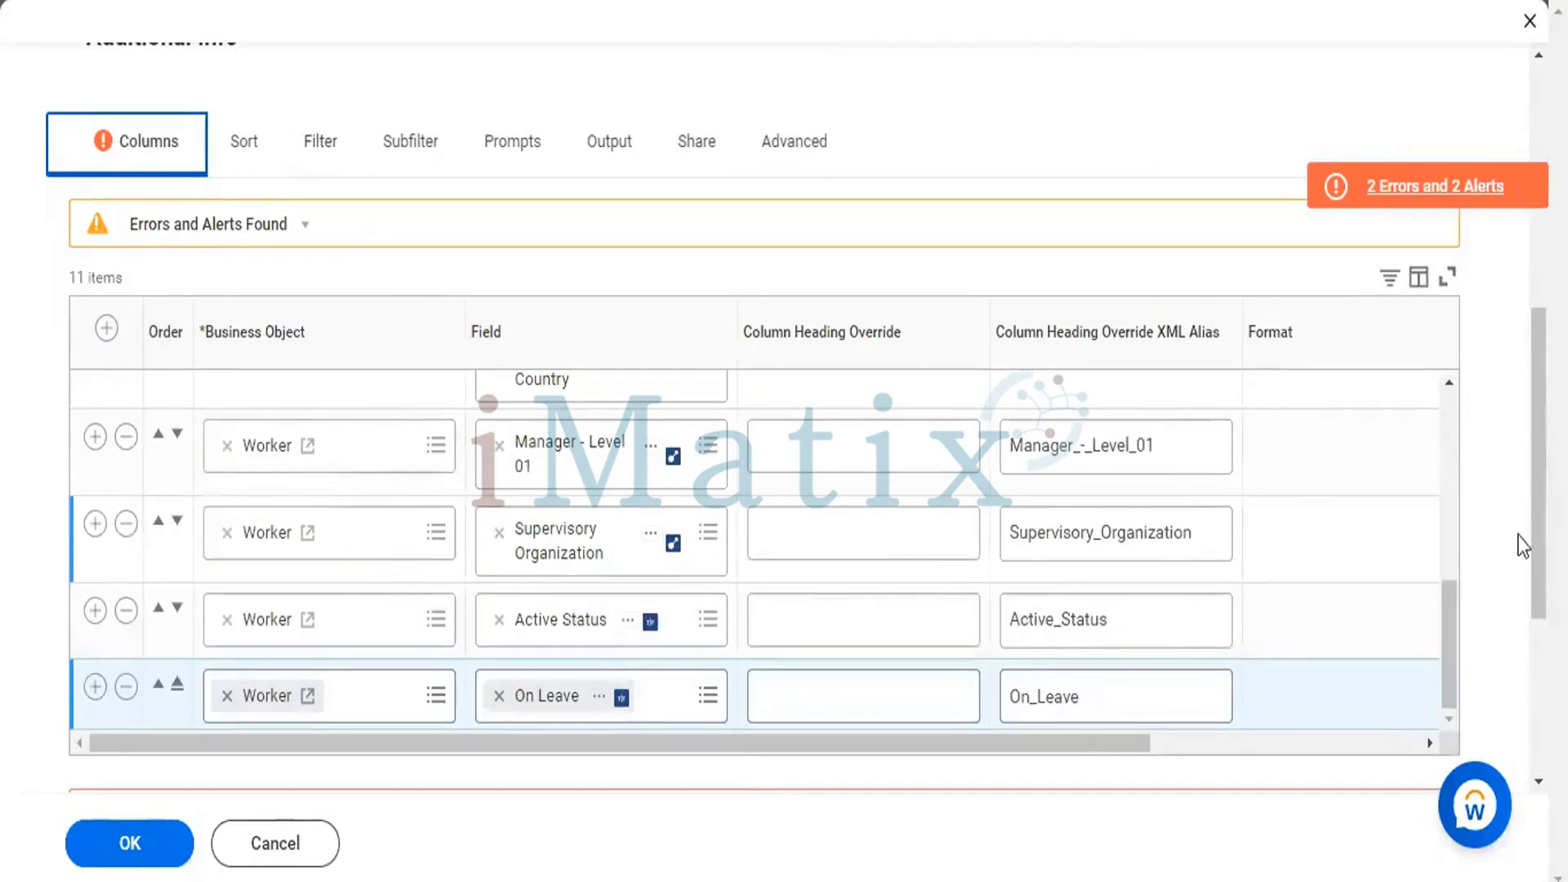
{"action": "scroll", "coordinate": [1515, 551], "scroll_direction": "down", "scroll_amount": 2}
{"action": "scroll", "coordinate": [1512, 564], "scroll_direction": "down", "scroll_amount": 3}
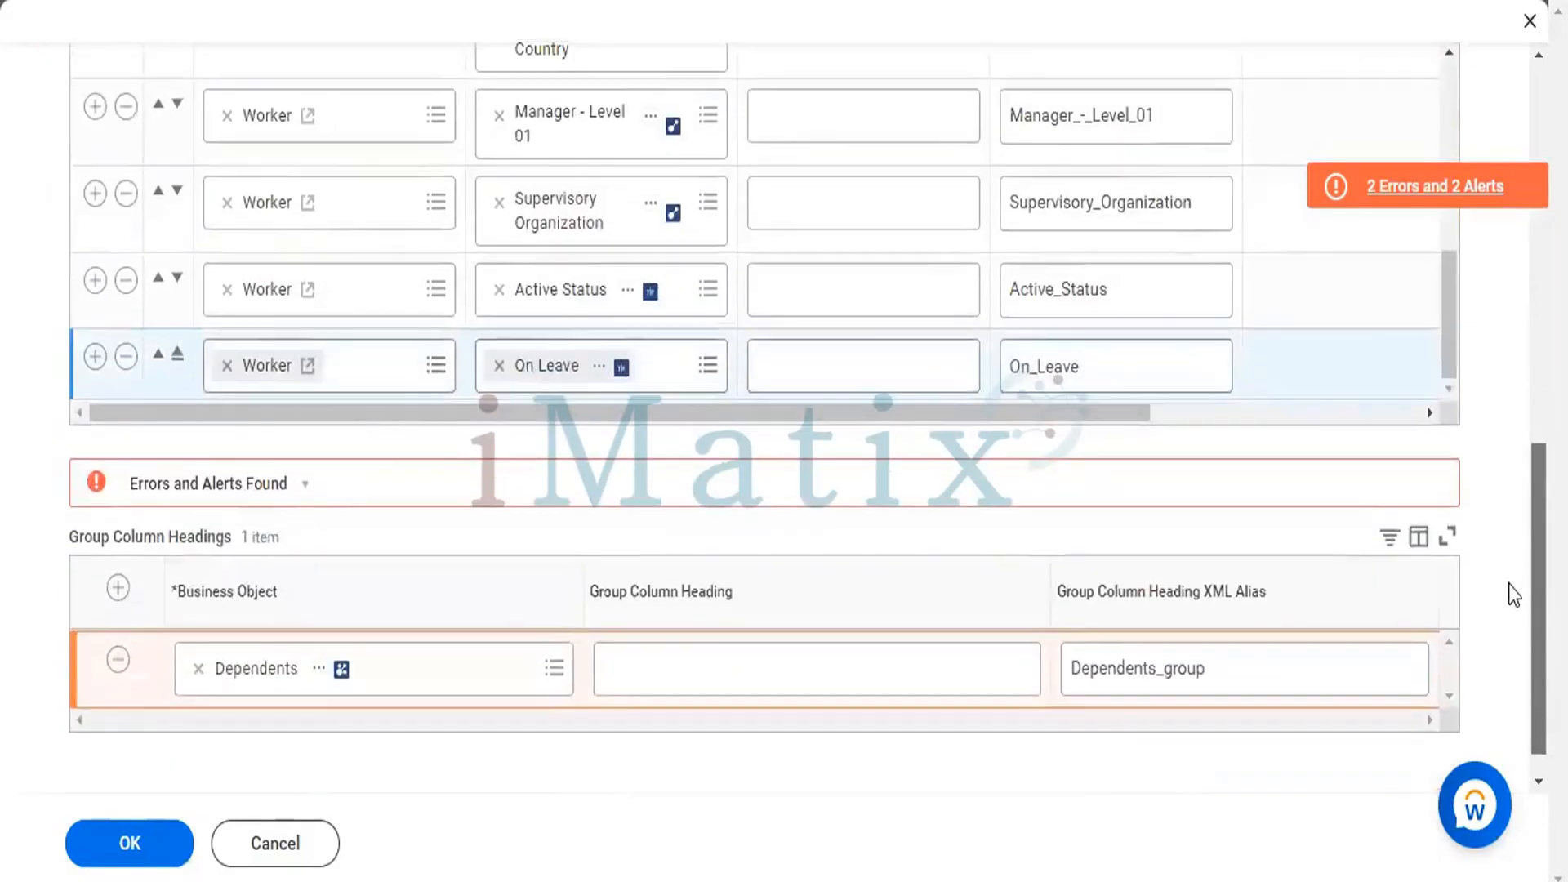
{"action": "left_click", "coordinate": [118, 629]}
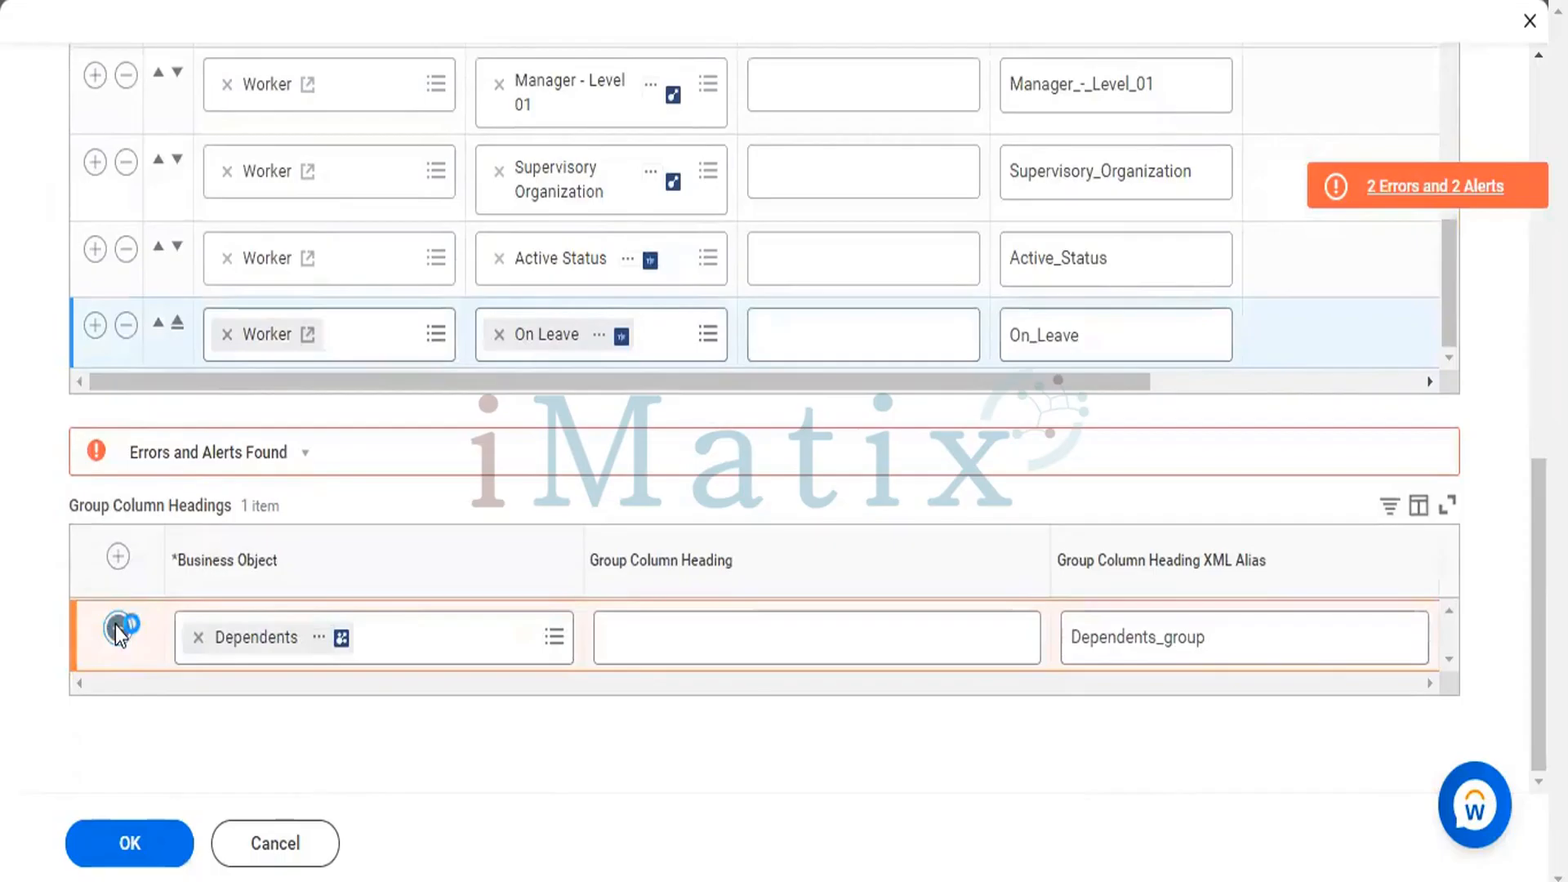
{"action": "left_click", "coordinate": [117, 627]}
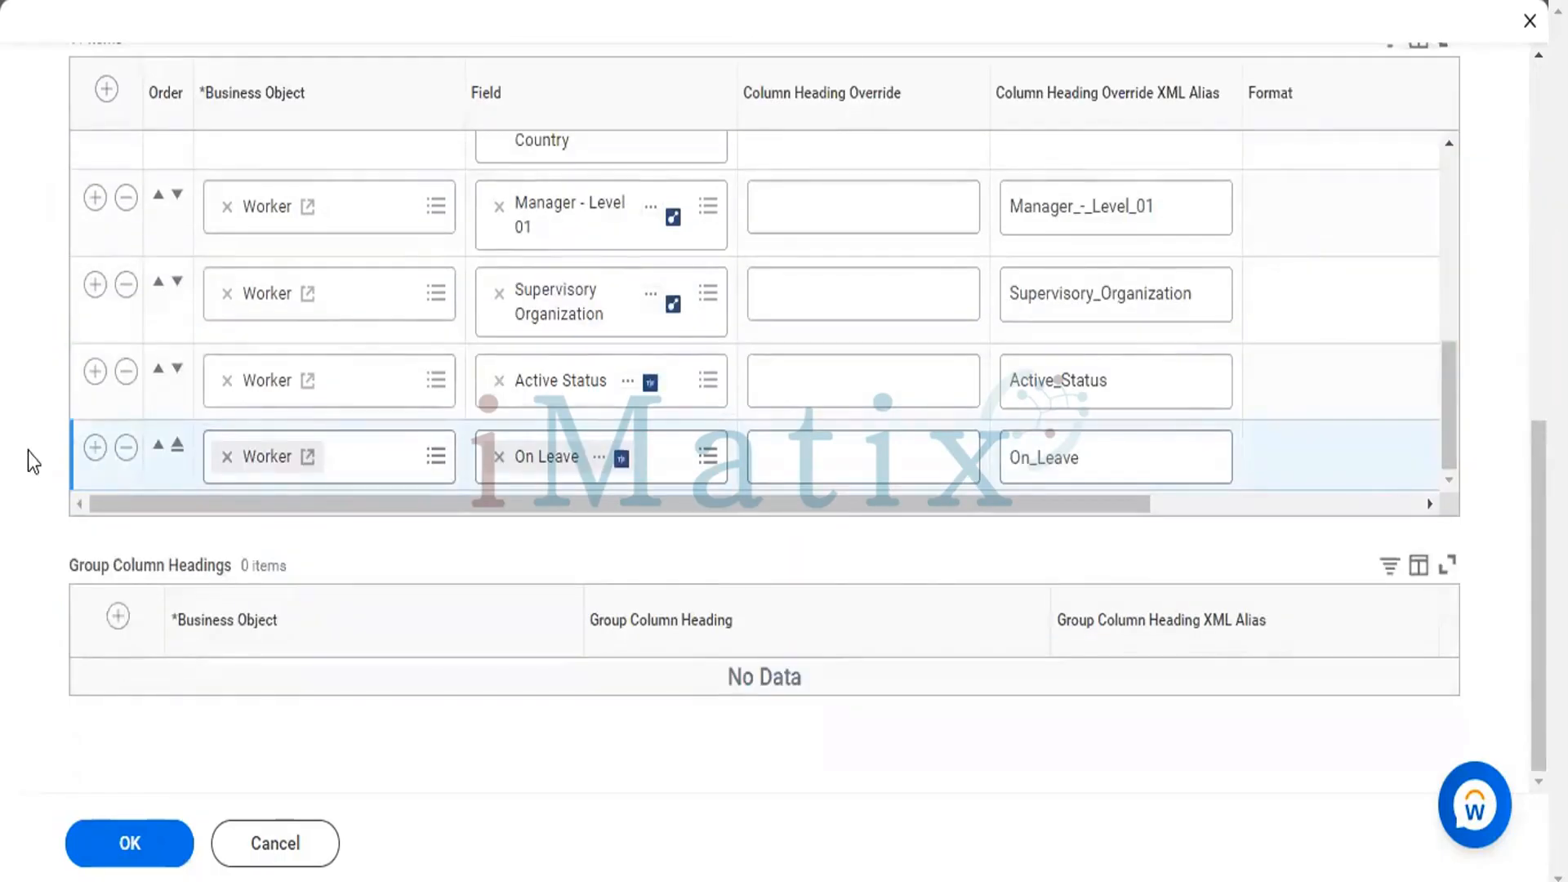
{"action": "left_click", "coordinate": [144, 864]}
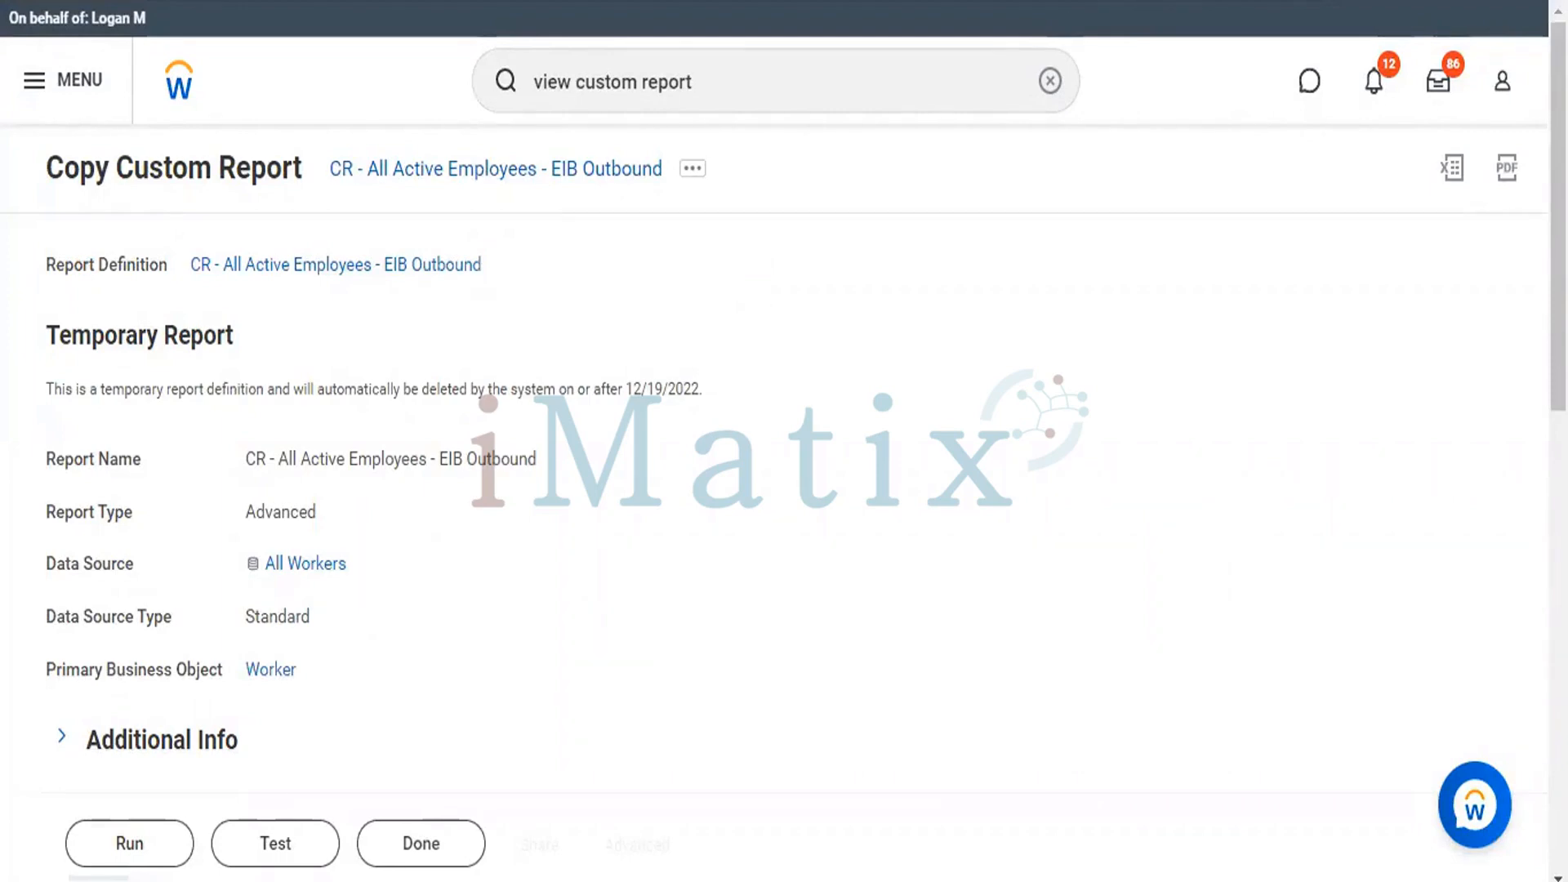
Search for the Create EIB task in a separate Workday page and open it.
{"action": "right_click", "coordinate": [980, 1]}
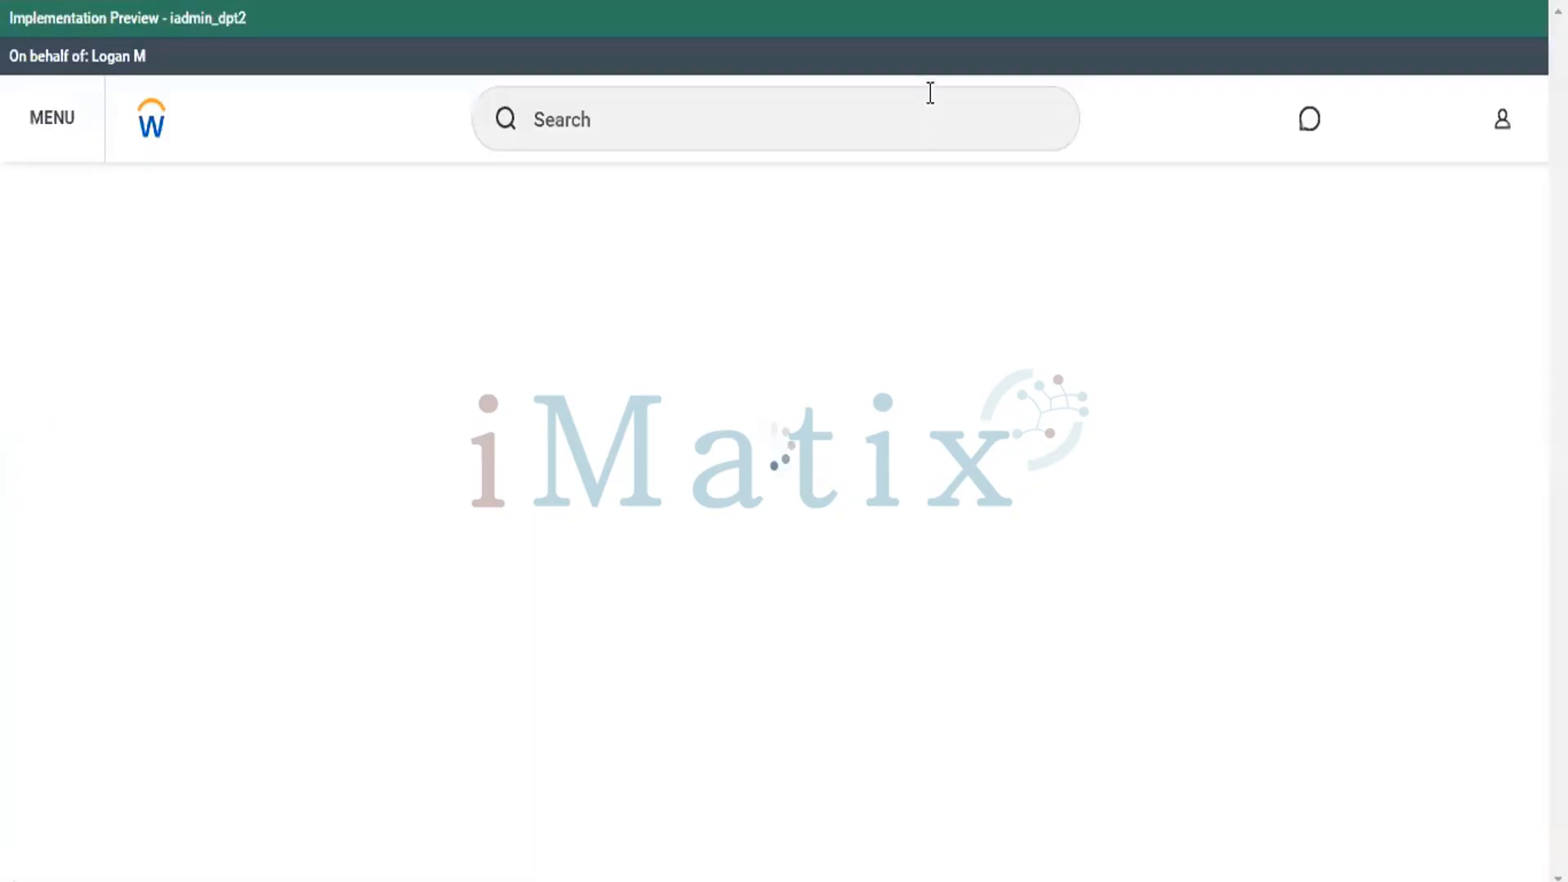
{"action": "left_click", "coordinate": [929, 87]}
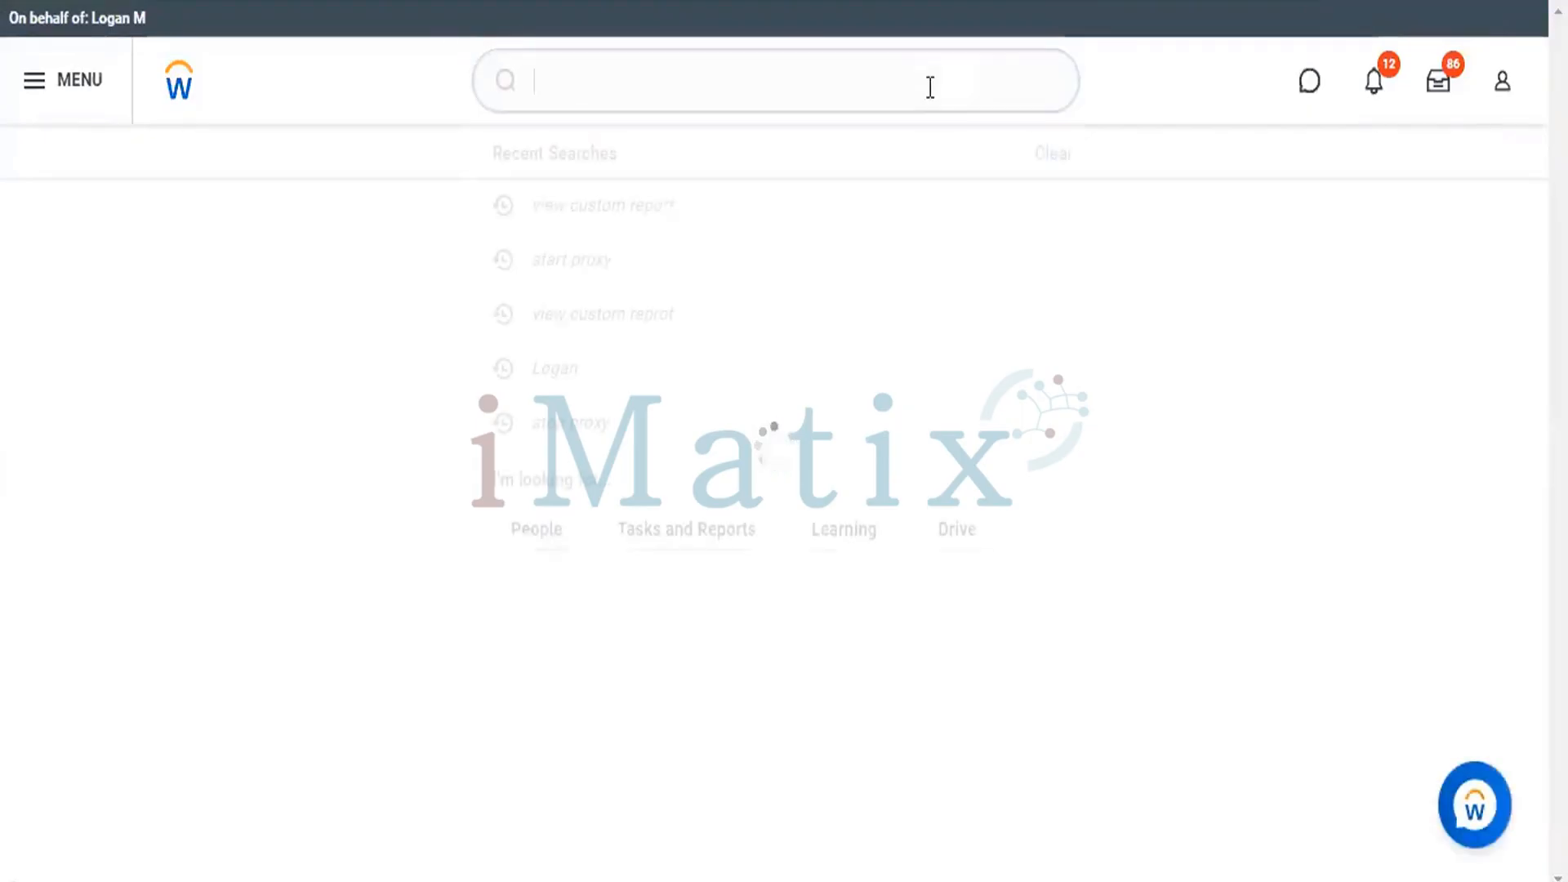
{"action": "type", "text": "creat"}
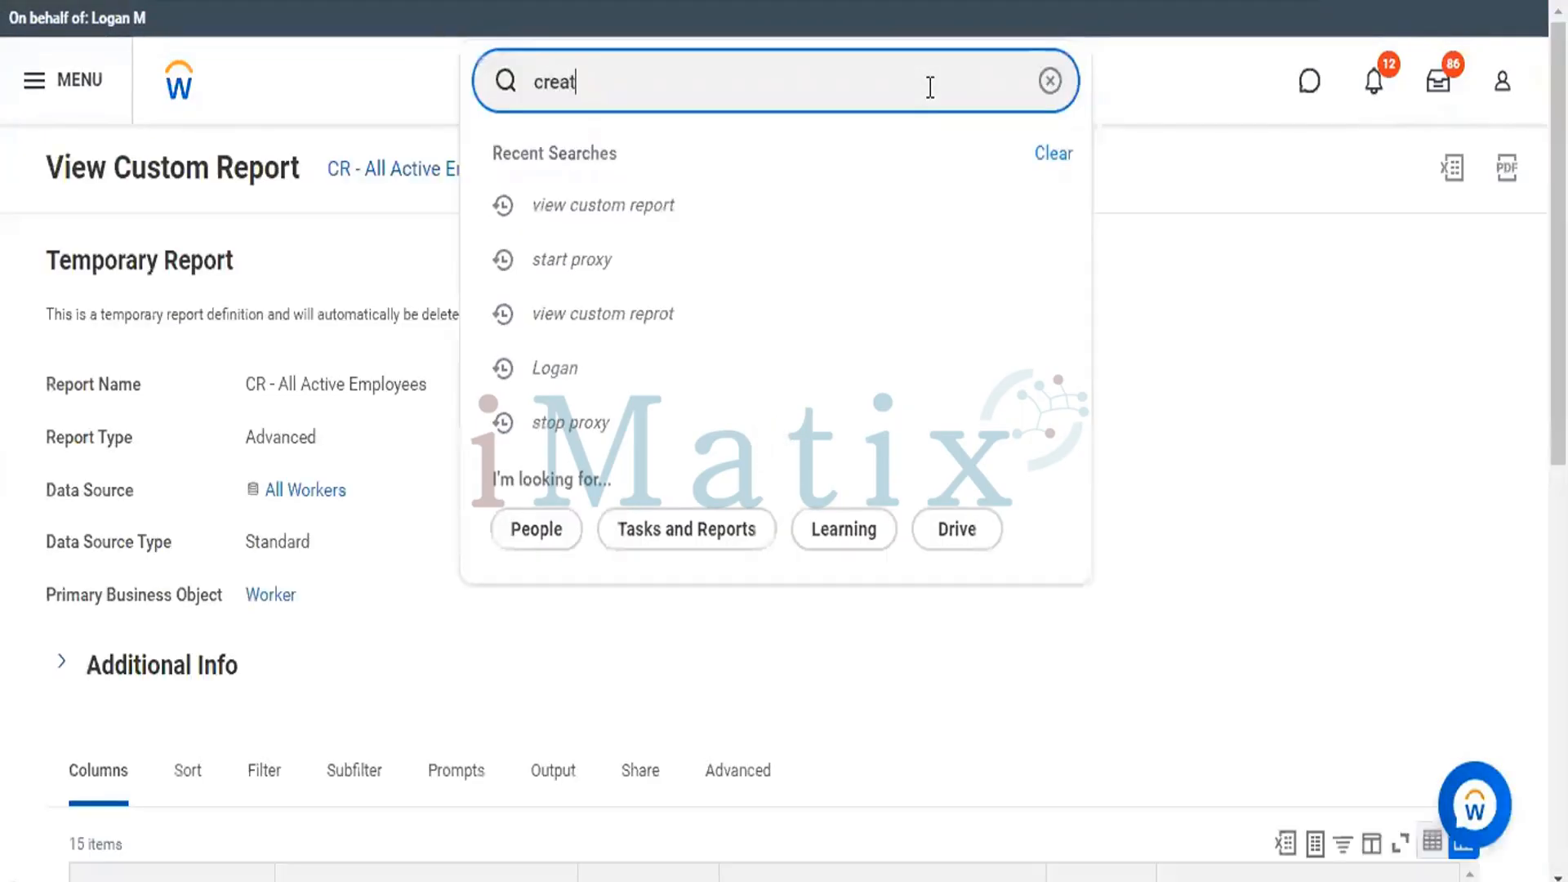
{"action": "type", "text": "e E"}
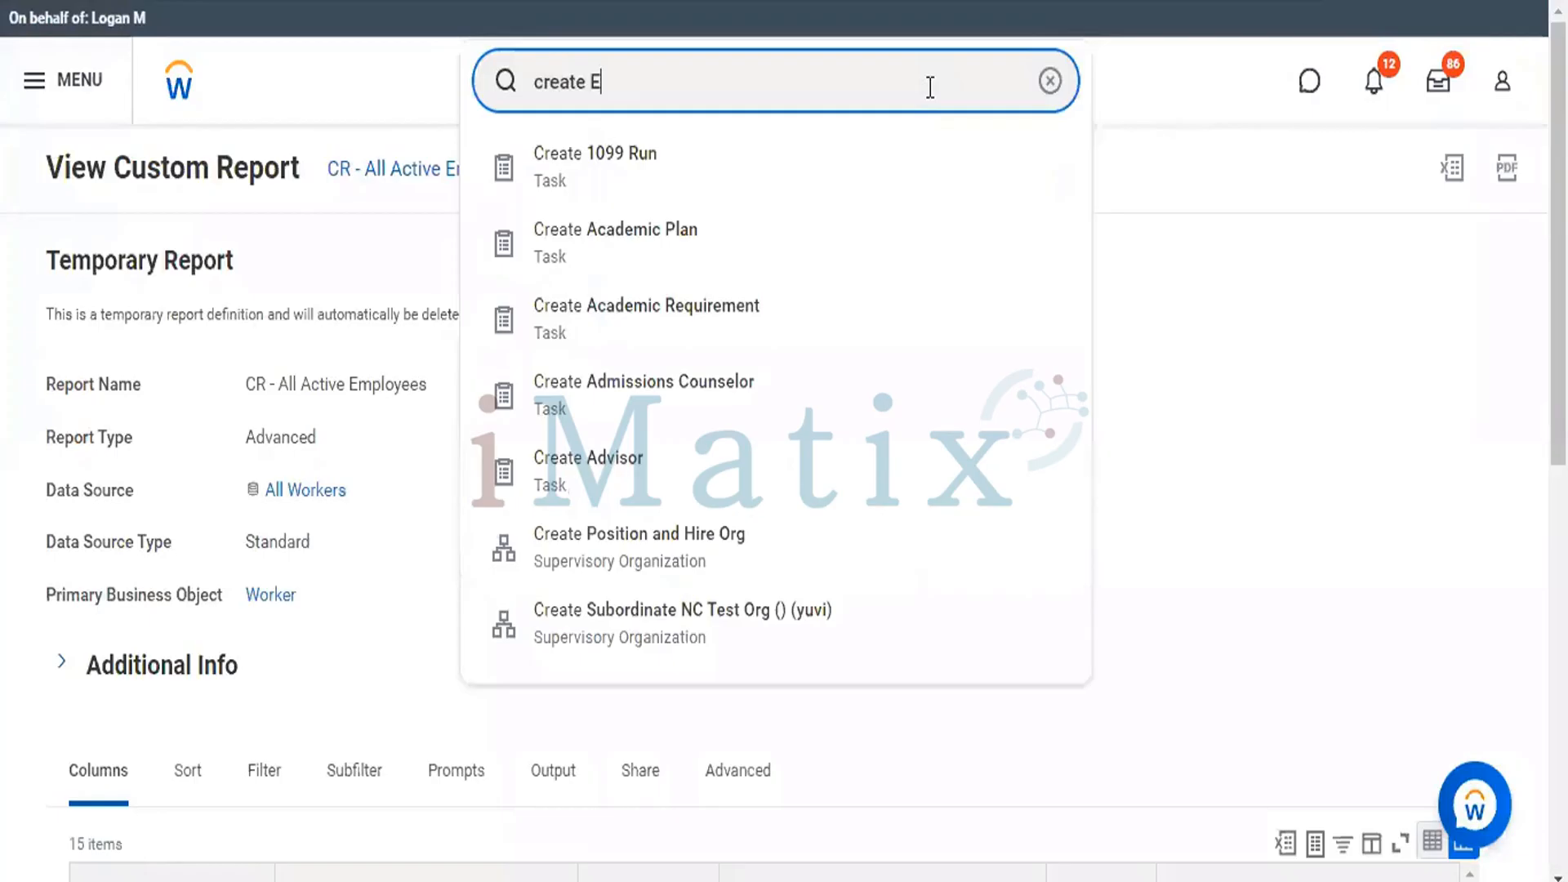
{"action": "type", "text": "IB"}
{"action": "key", "text": "Escape"}
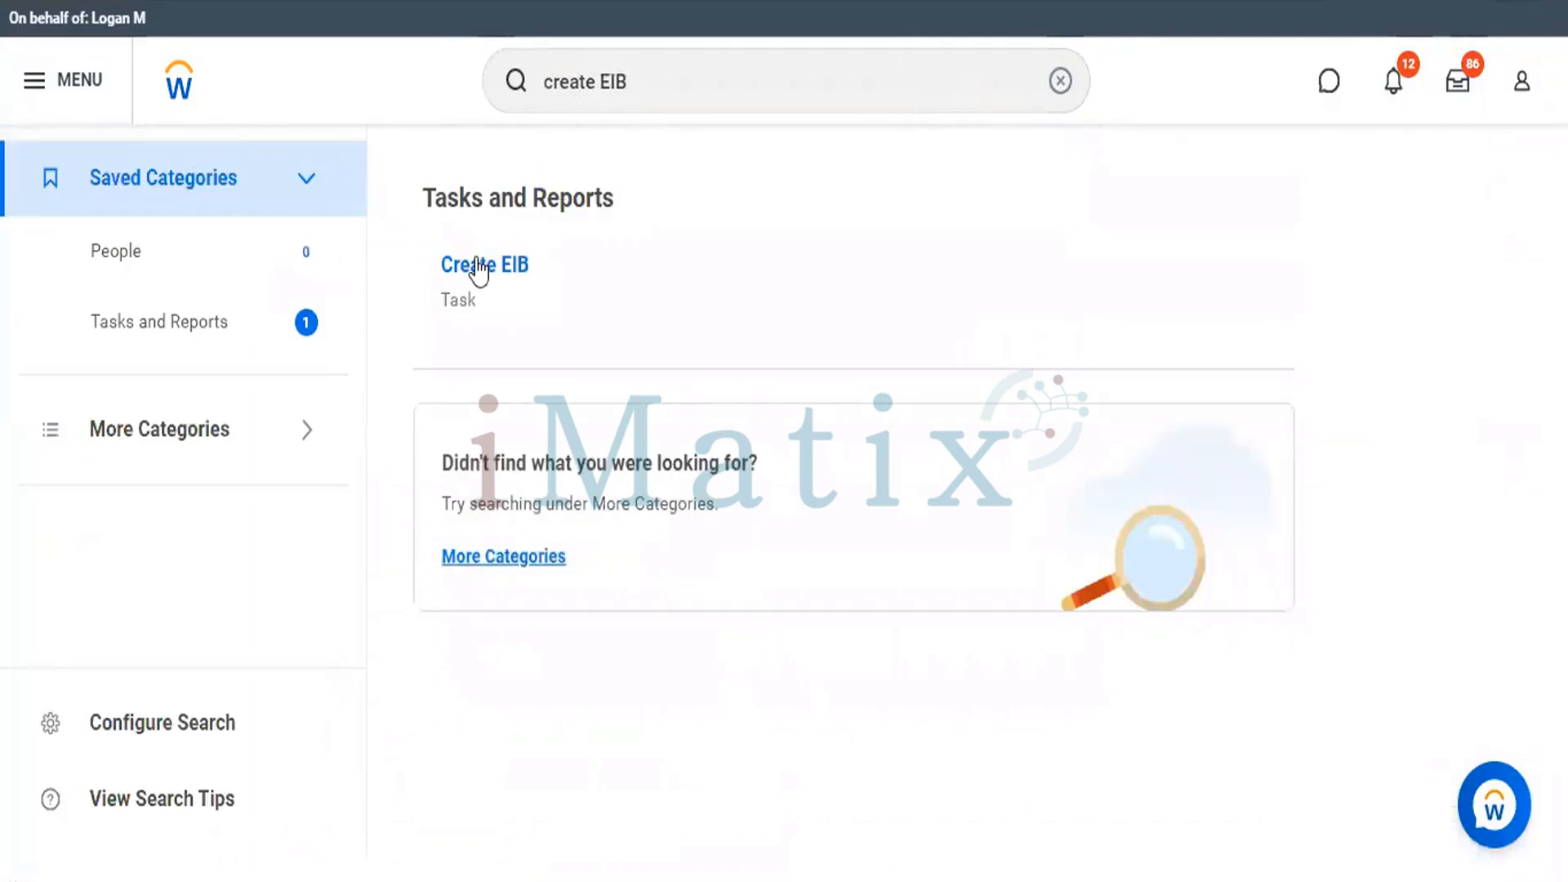
{"action": "left_click", "coordinate": [478, 268]}
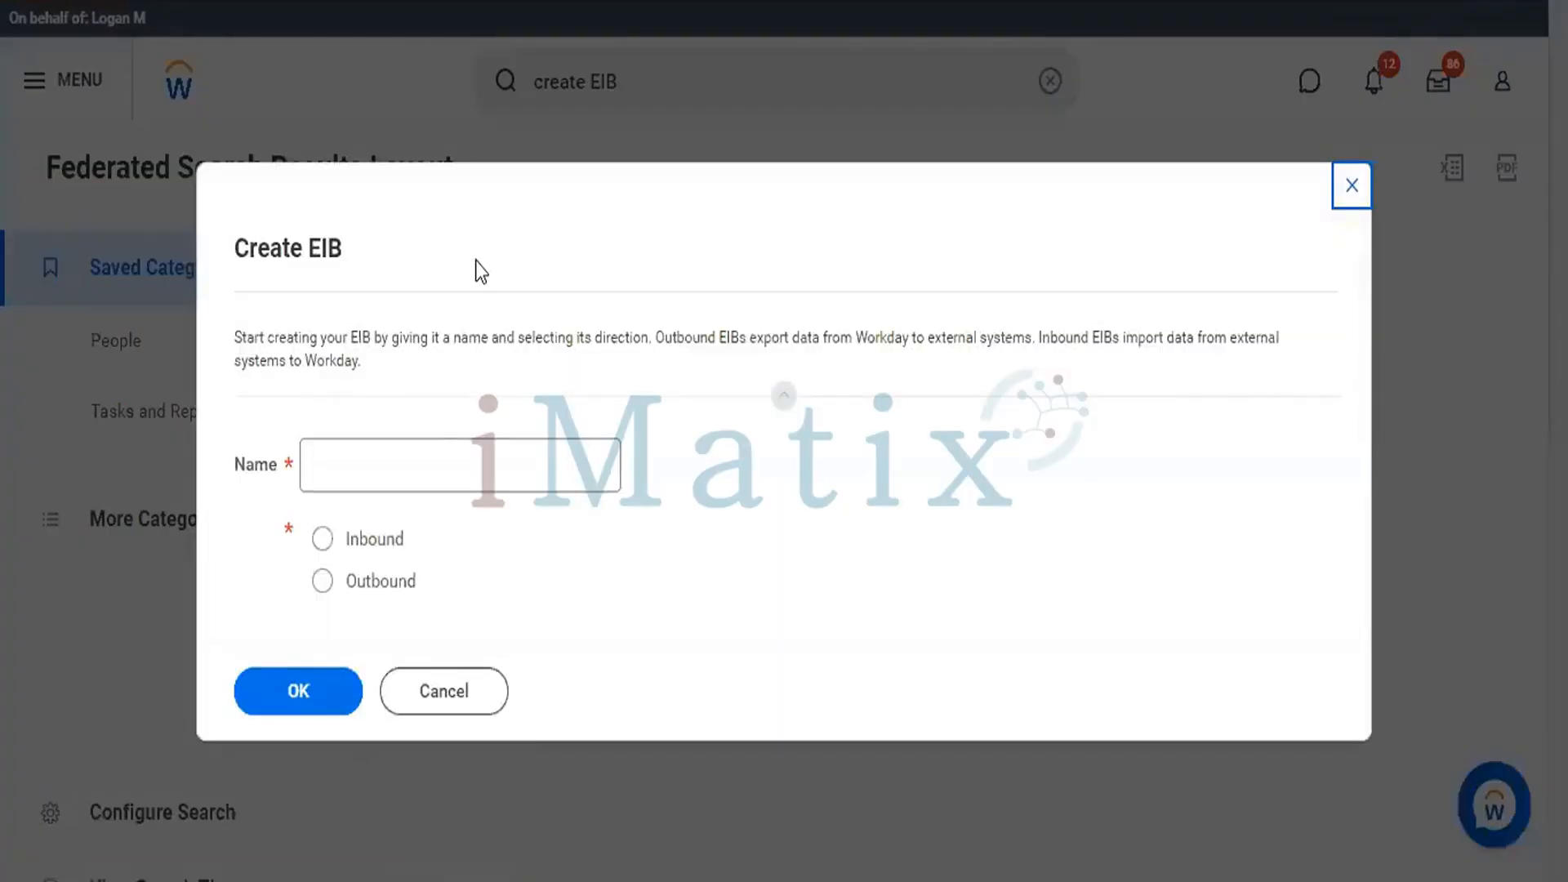
Create an Outbound EIB named "All active employee - Outbound EIB".
{"action": "left_click", "coordinate": [356, 579]}
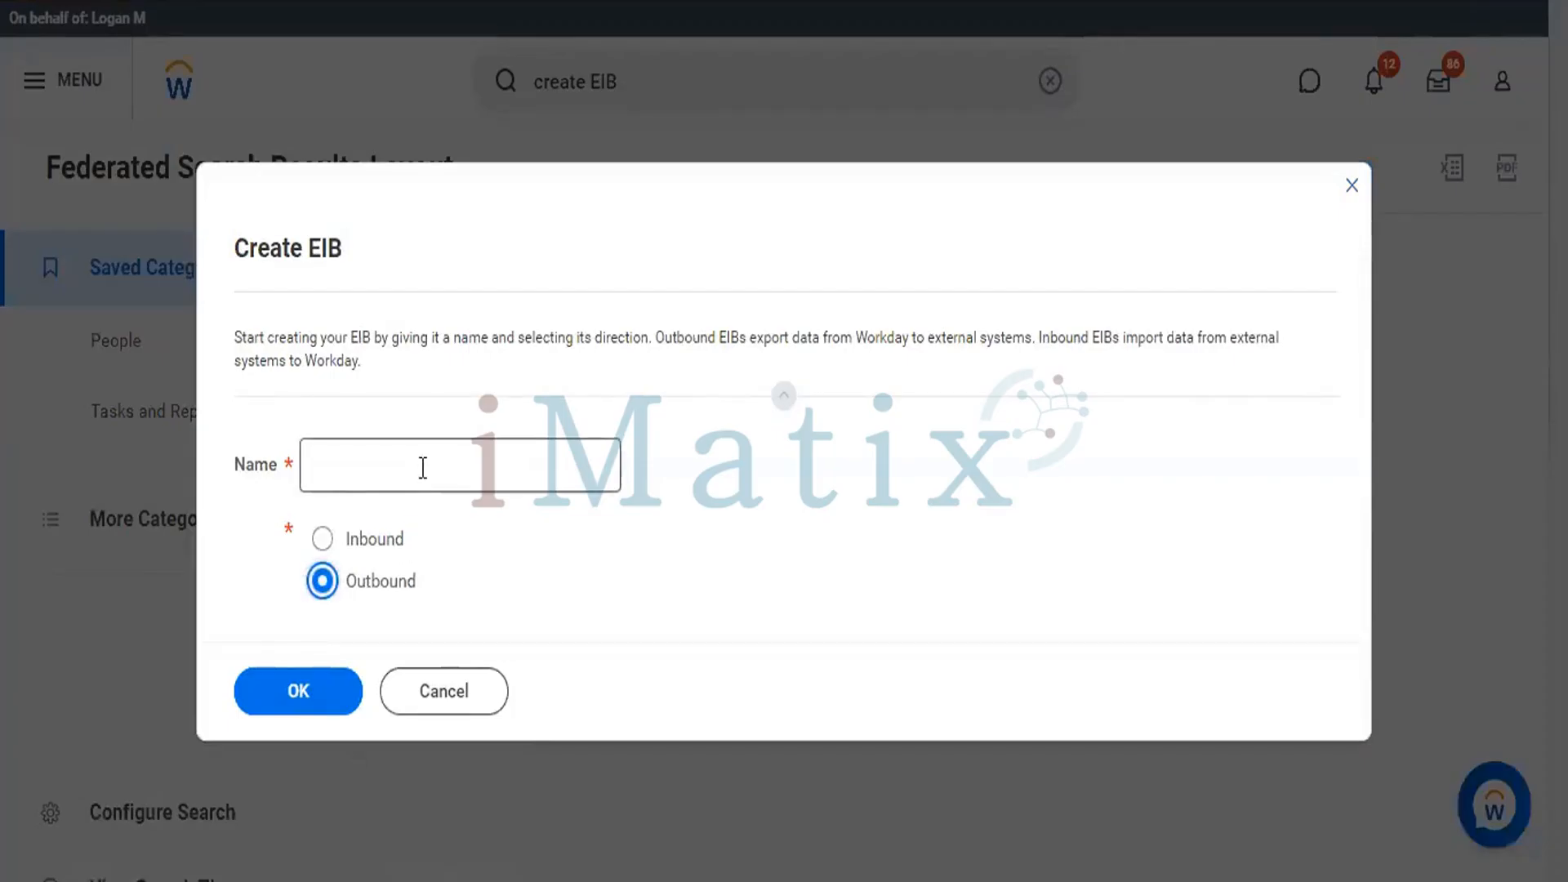
{"action": "left_click", "coordinate": [423, 467]}
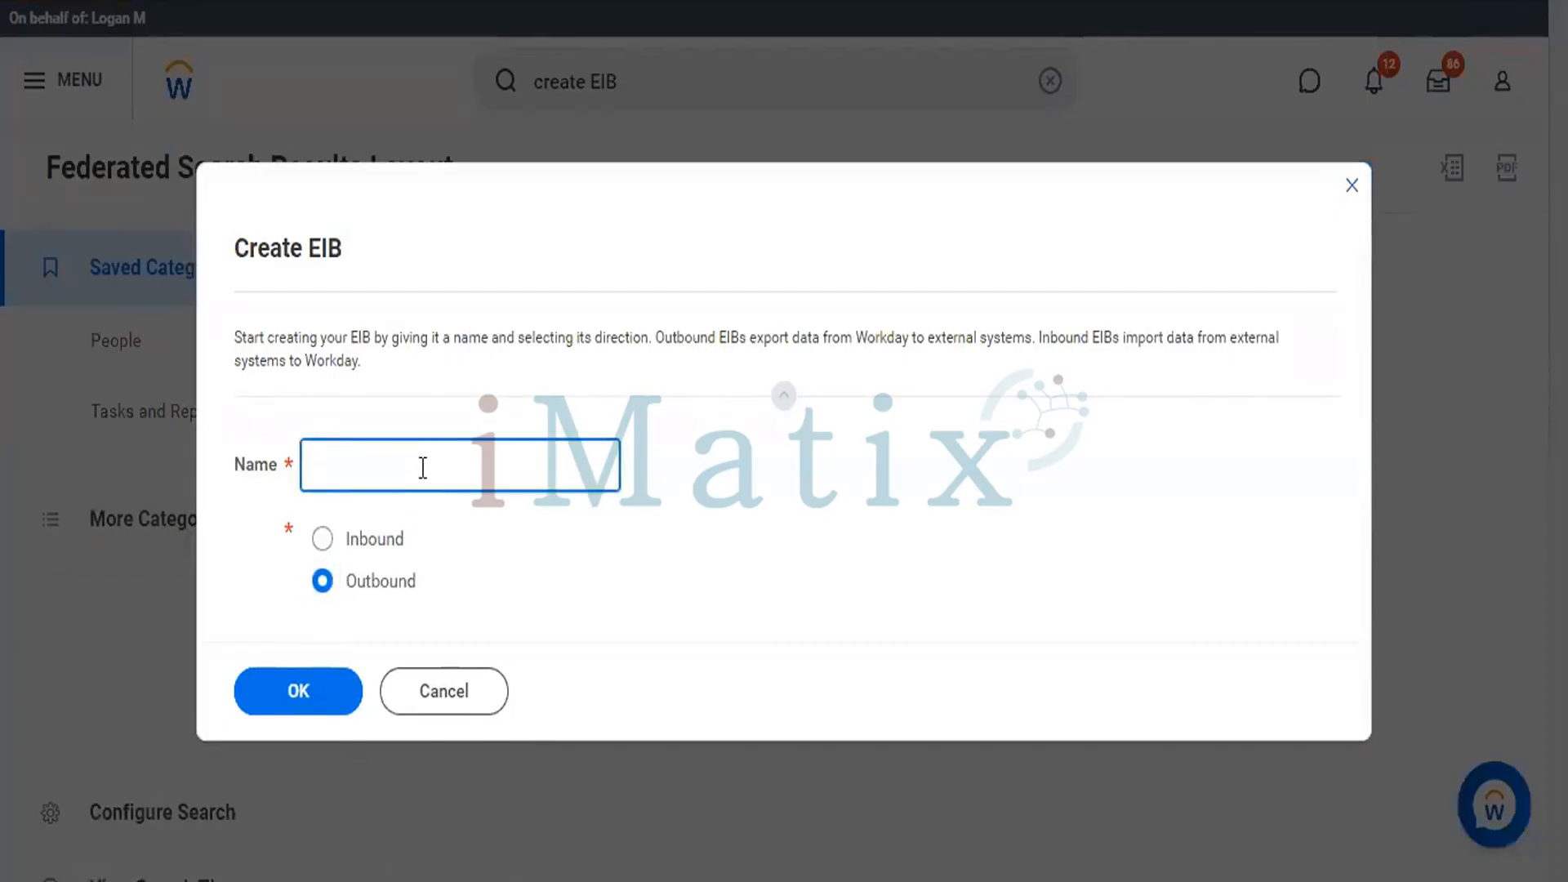
{"action": "type", "text": "All active employee - Outbound "}
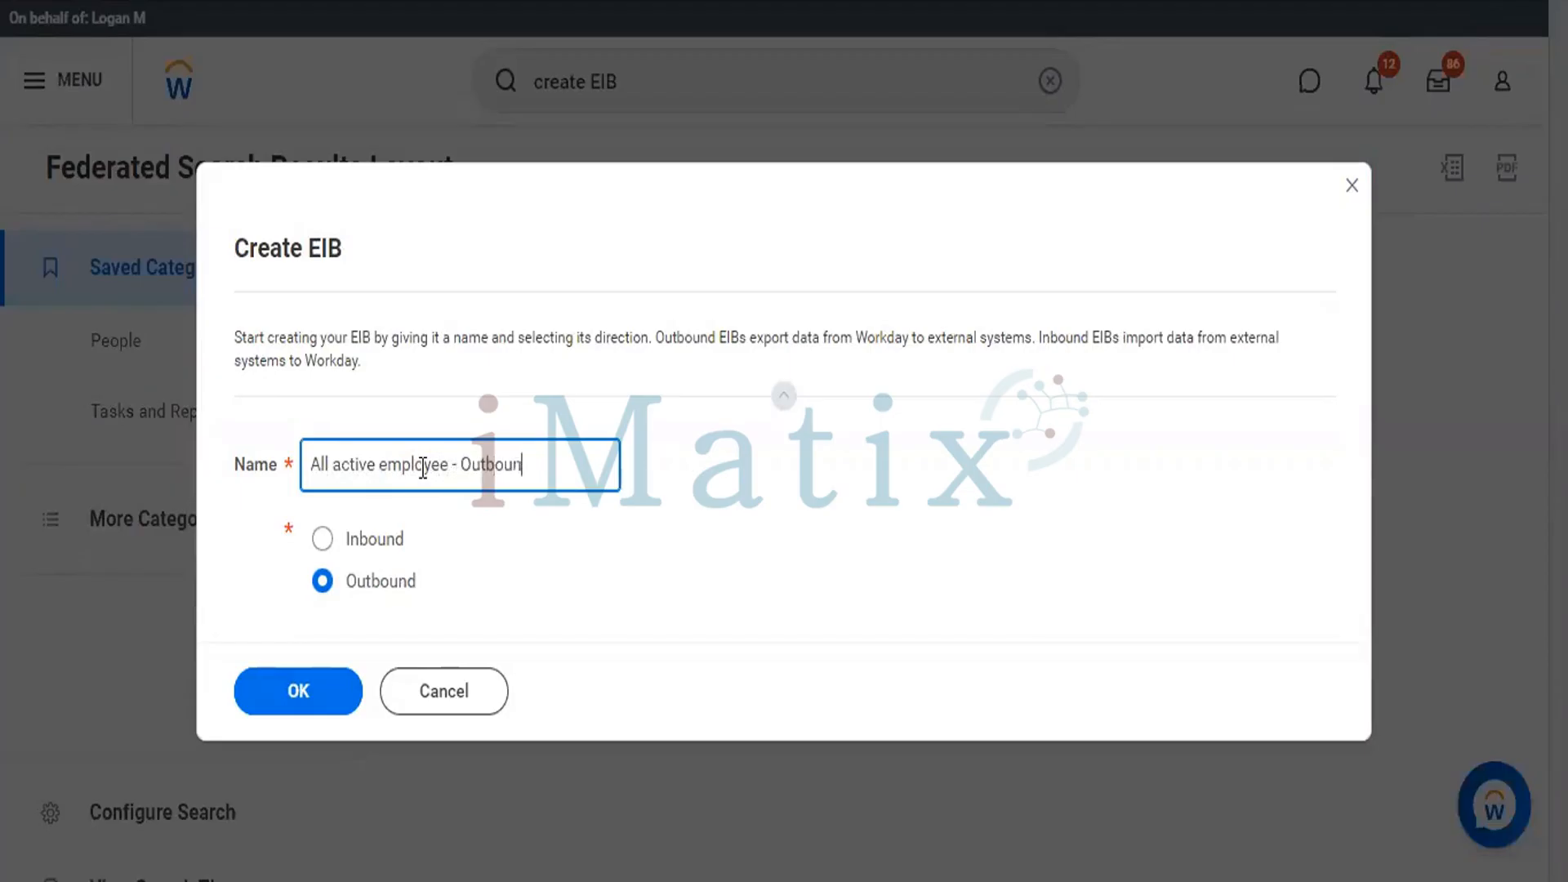
{"action": "type", "text": "EIB"}
{"action": "left_click", "coordinate": [298, 696]}
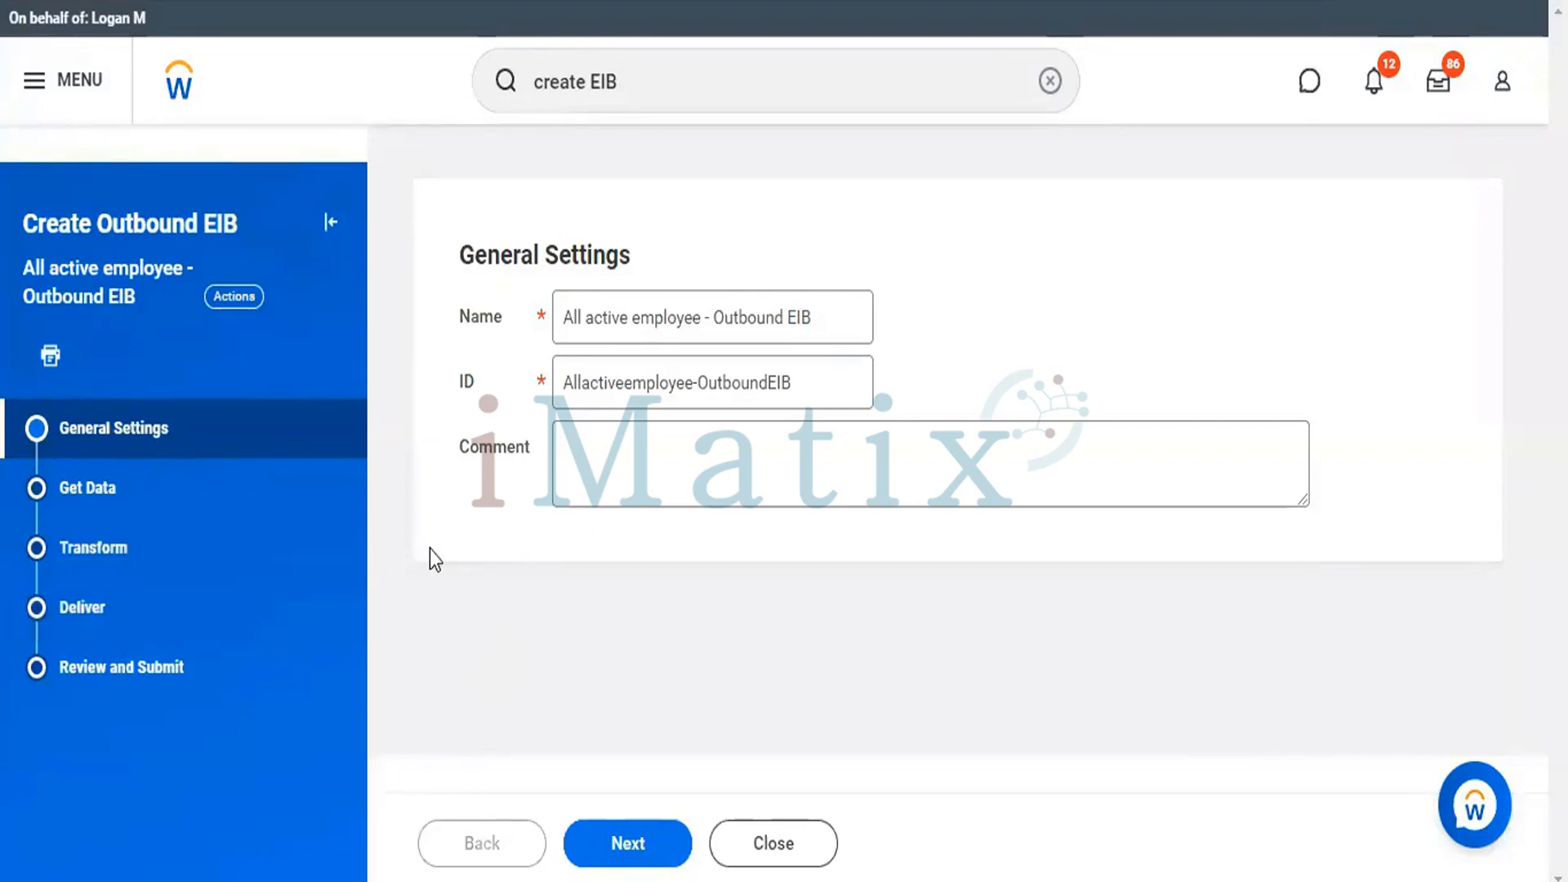
In the Get Data stage, use Custom Report as the data source type and select CR - All Active Employees - EIB Outbound.
{"action": "left_click", "coordinate": [95, 488]}
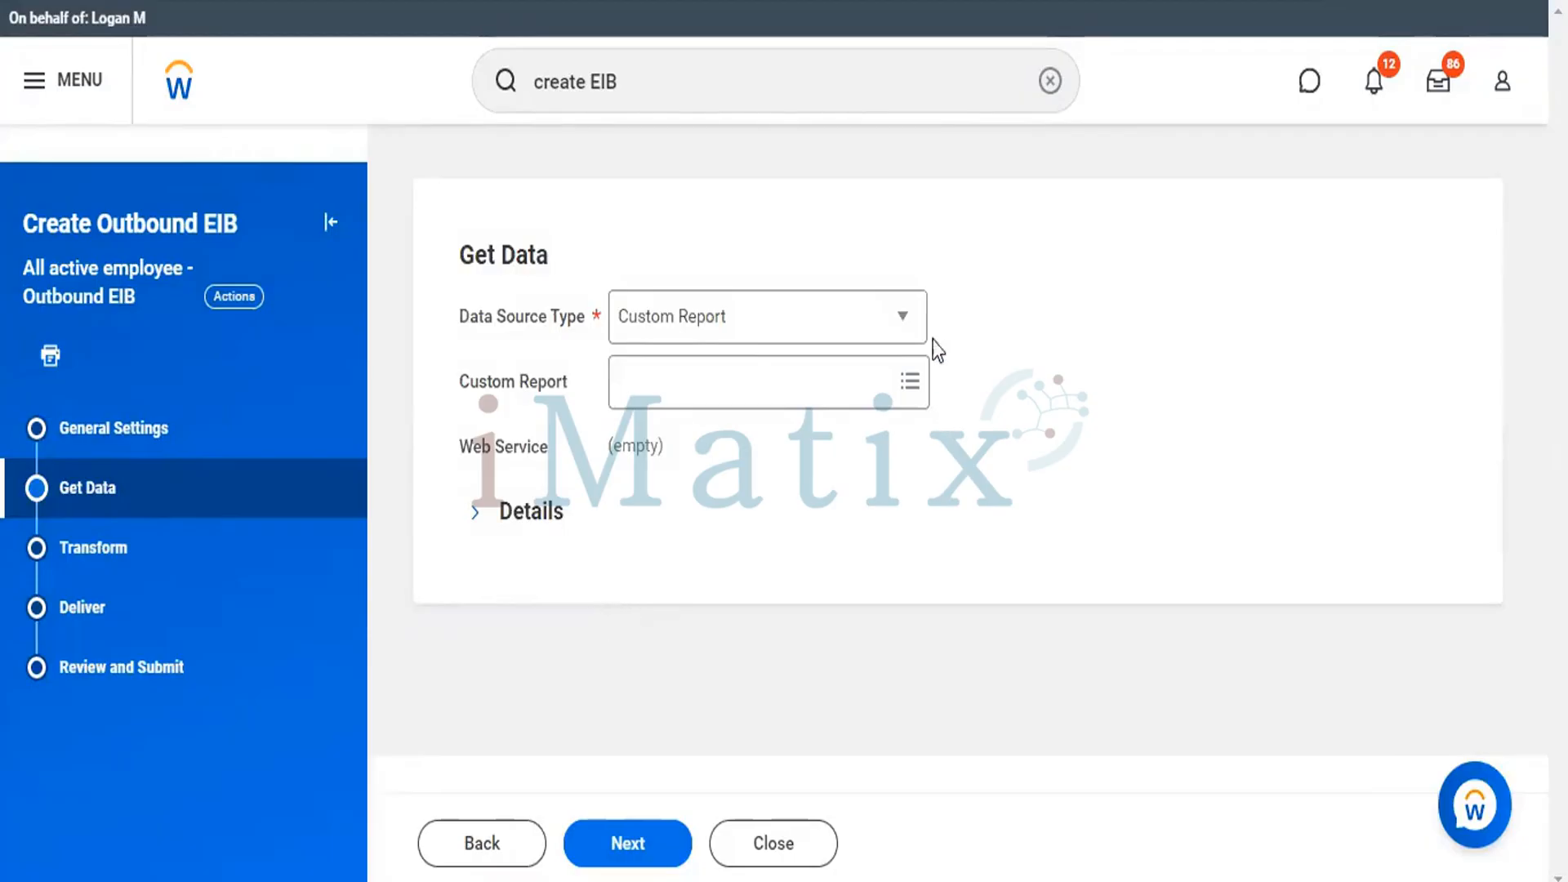
{"action": "left_click", "coordinate": [904, 318]}
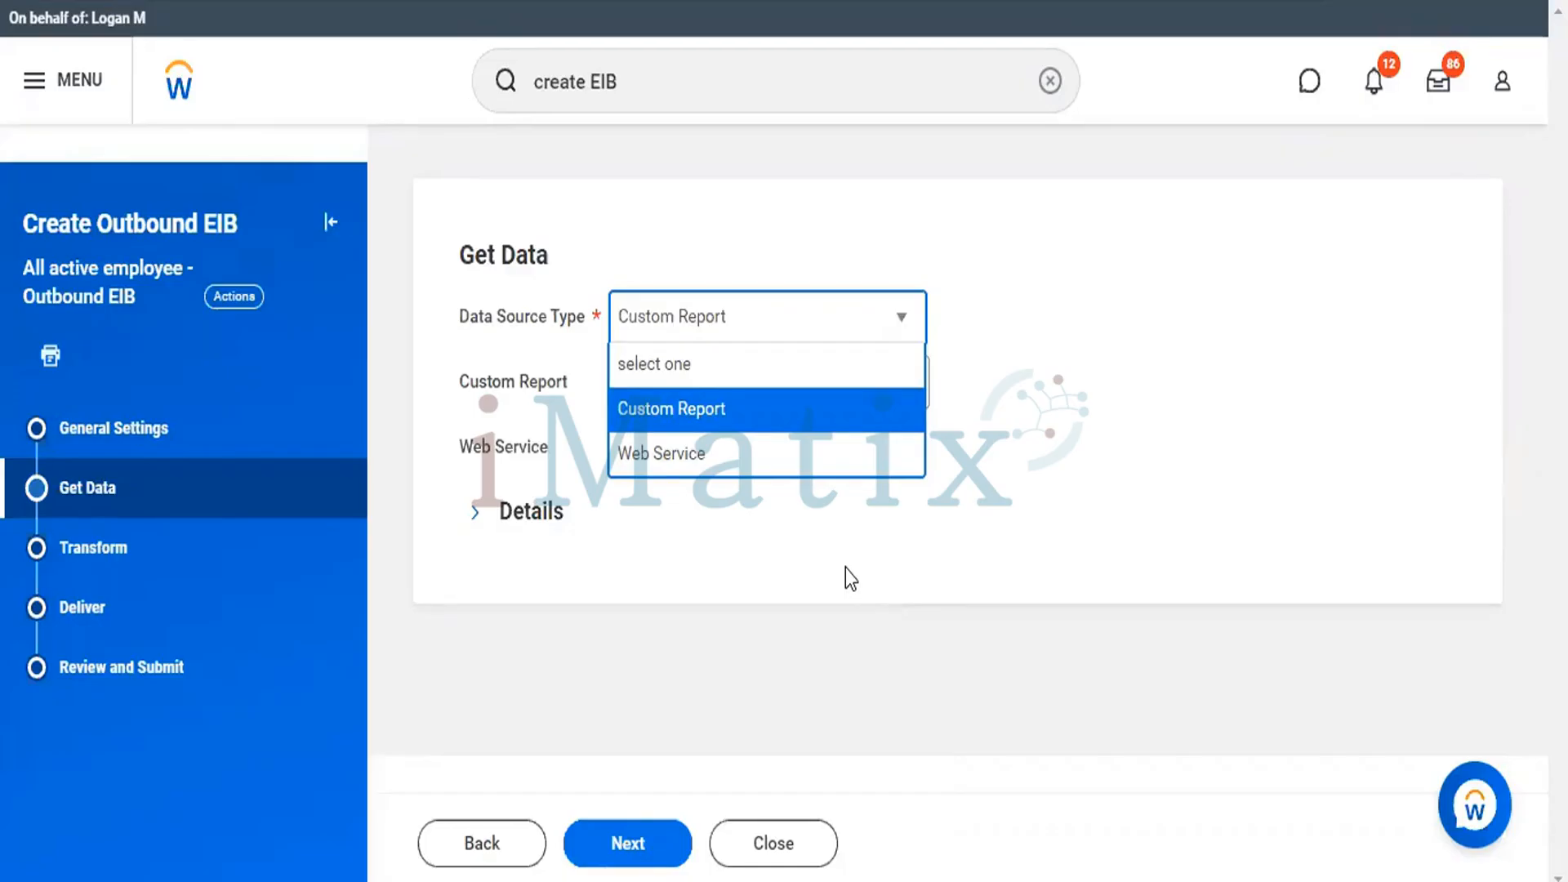
{"action": "left_click", "coordinate": [780, 512]}
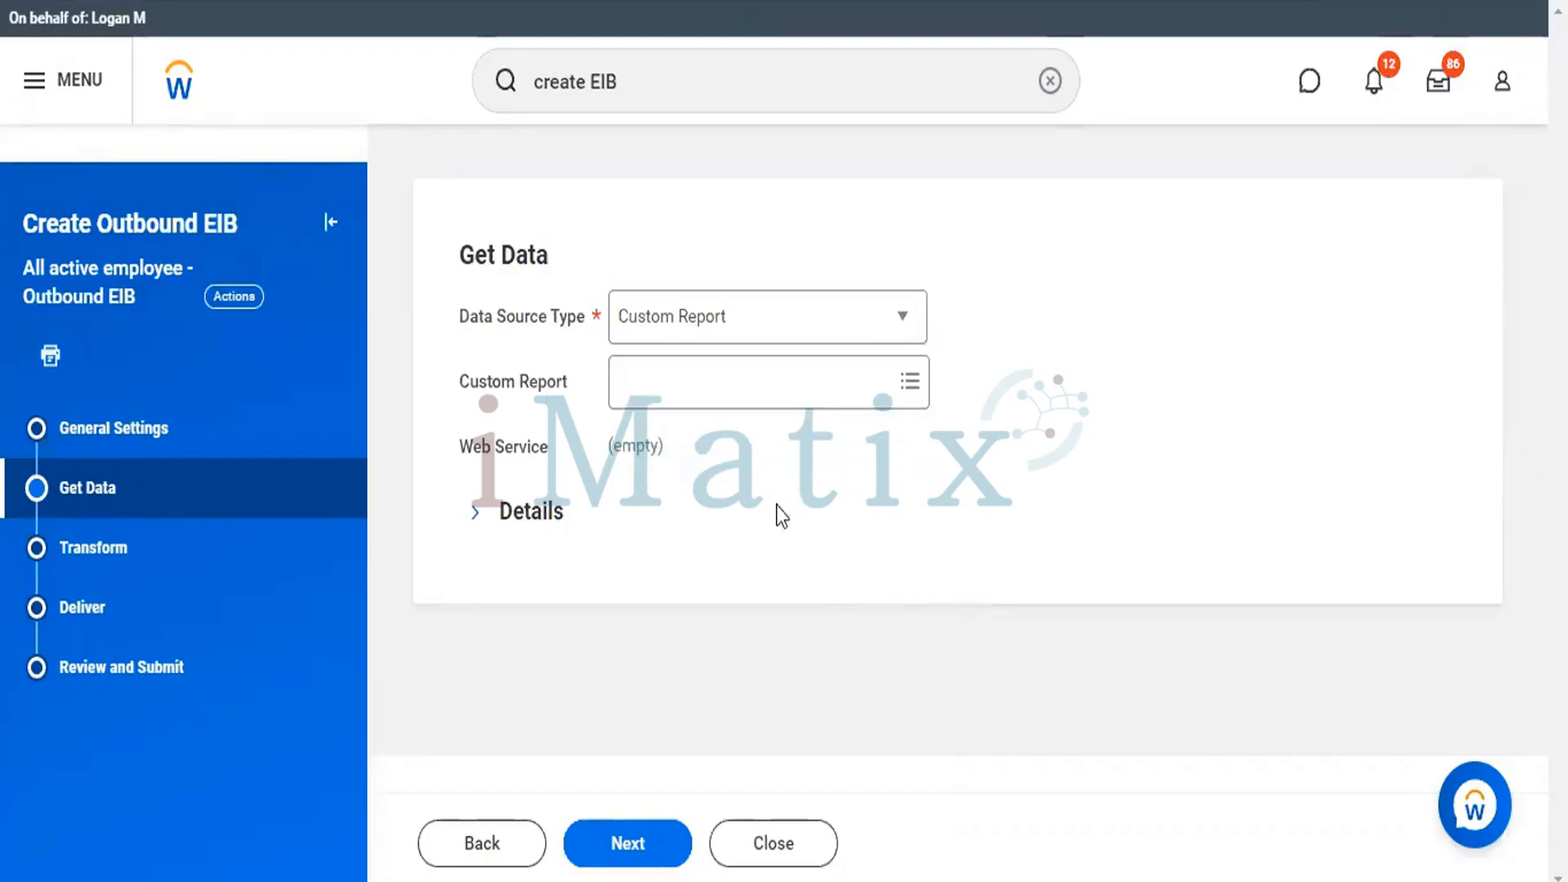
{"action": "left_click", "coordinate": [826, 373]}
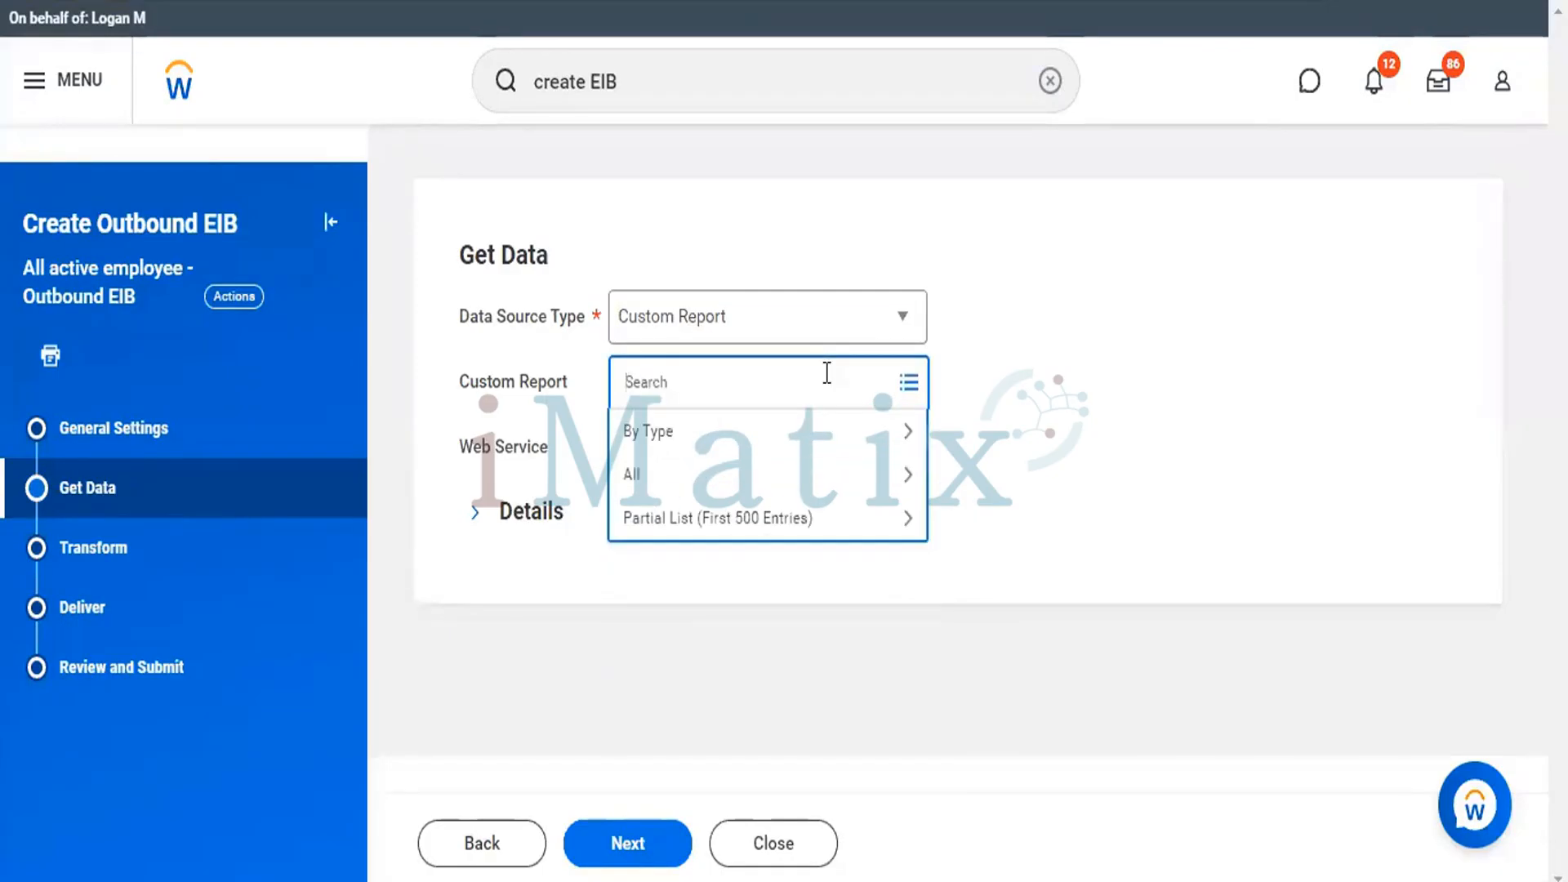
{"action": "type", "text": "all active employess"}
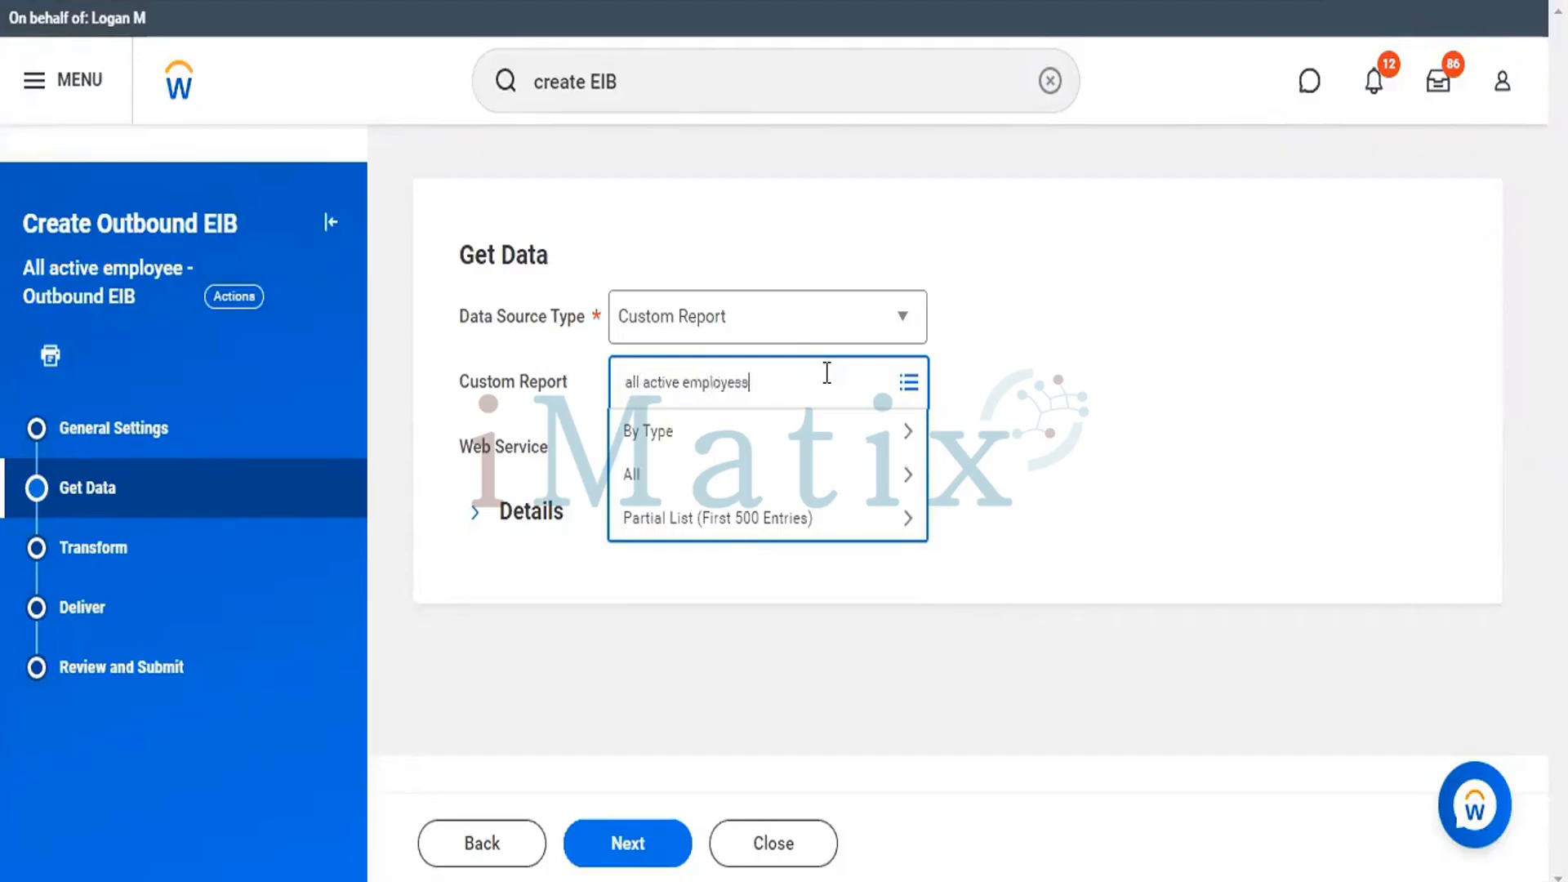
{"action": "key", "text": "BackSpace"}
{"action": "key", "text": "BackSpace"}
{"action": "type", "text": "e - EIB outbound"}
{"action": "key", "text": "Return"}
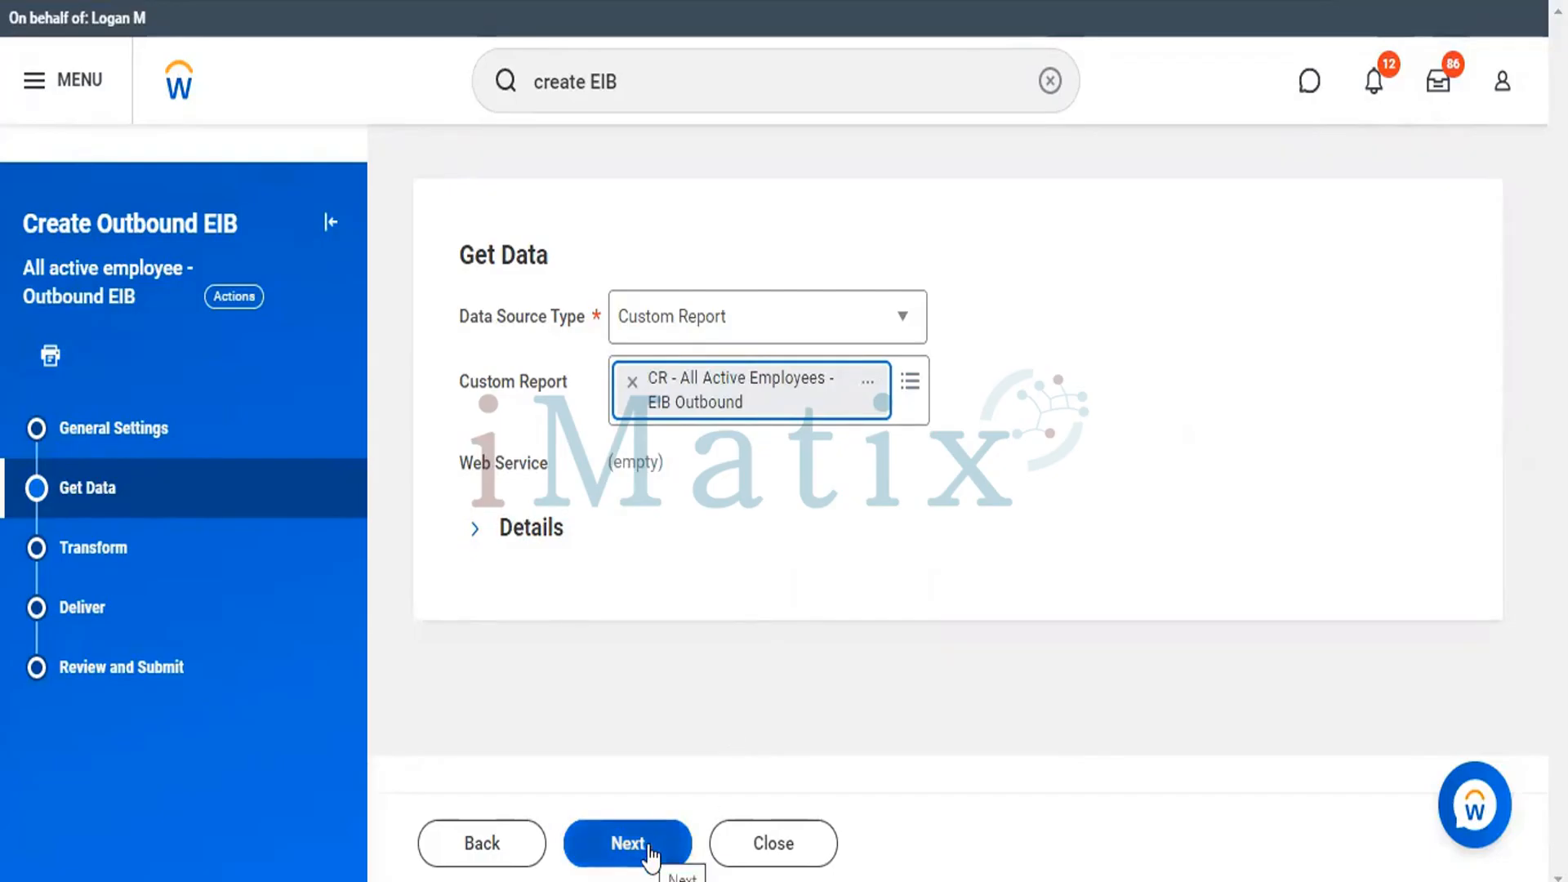
Review the available transformation types in the Transform stage and move on to the Deliver stage.
{"action": "left_click", "coordinate": [117, 557]}
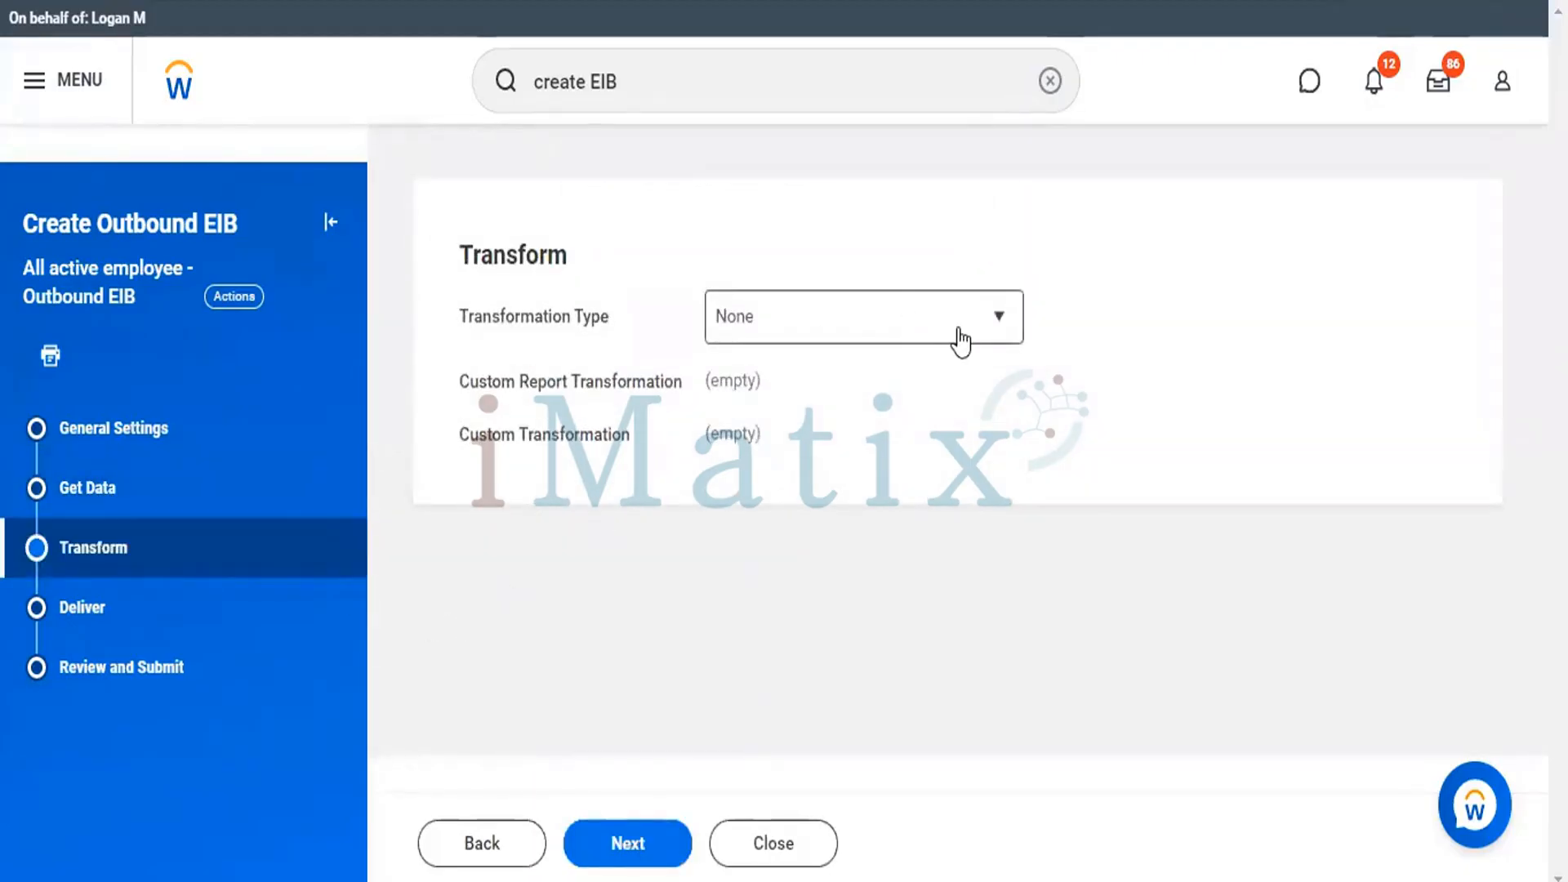
{"action": "left_click", "coordinate": [972, 330]}
{"action": "left_click", "coordinate": [973, 340]}
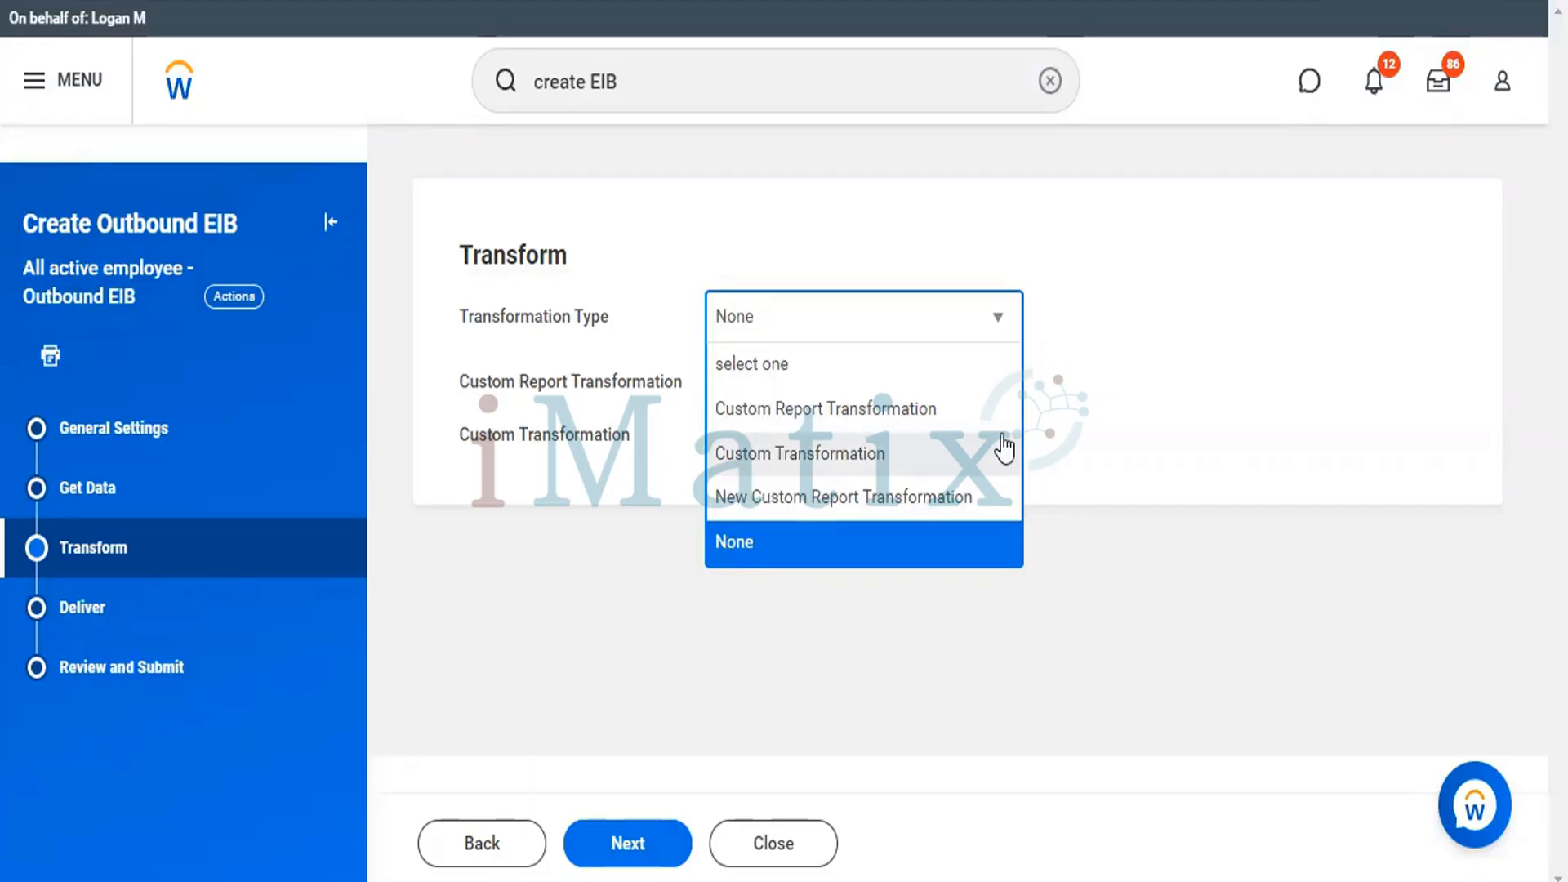
{"action": "left_click", "coordinate": [1097, 413]}
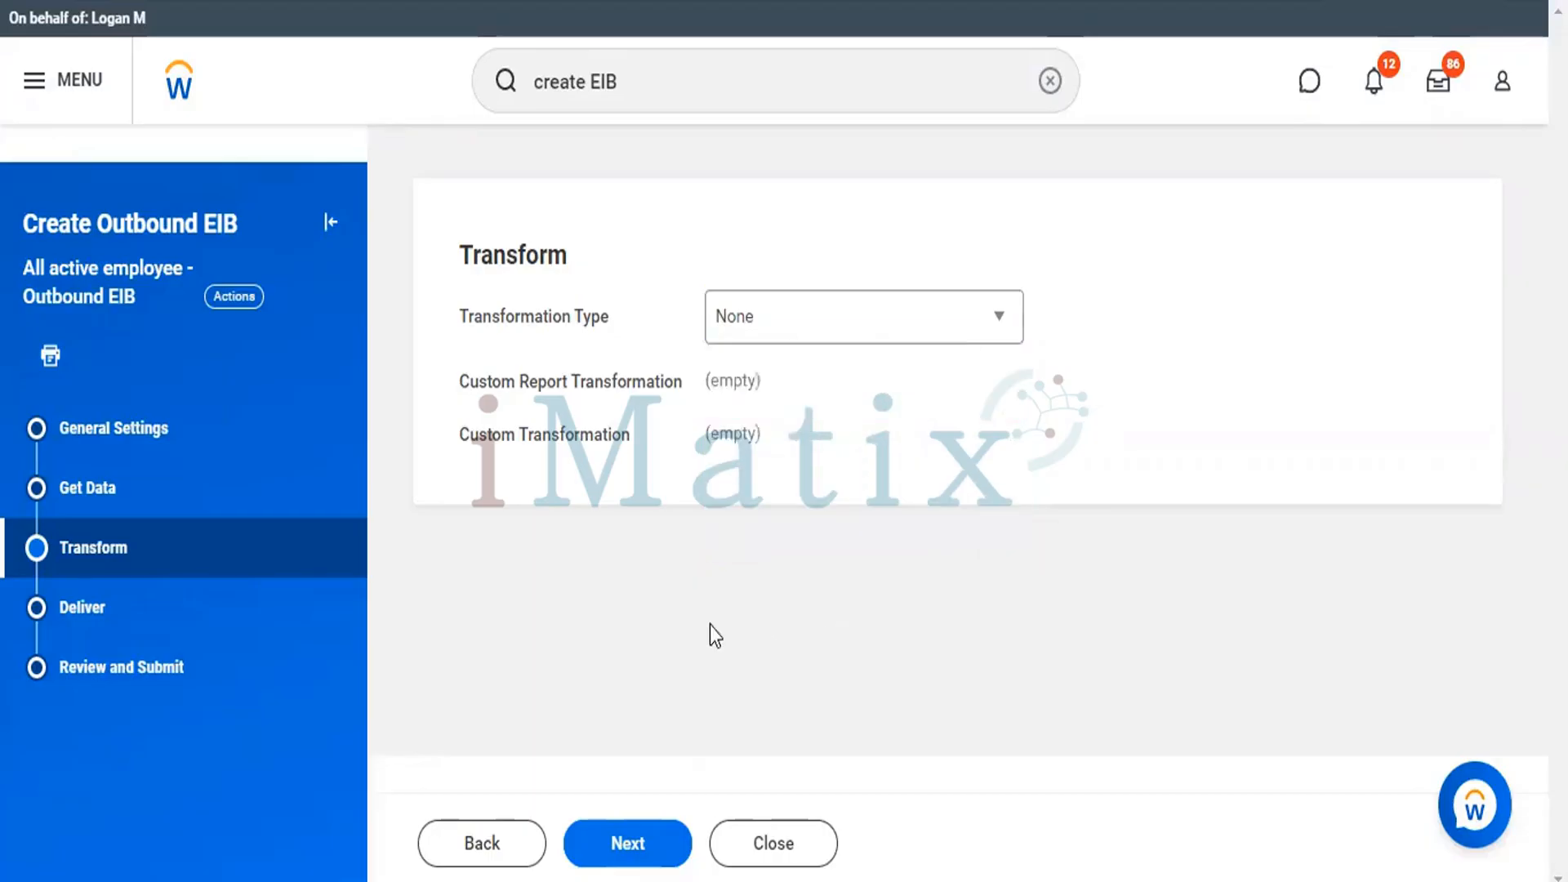
{"action": "left_click", "coordinate": [88, 611]}
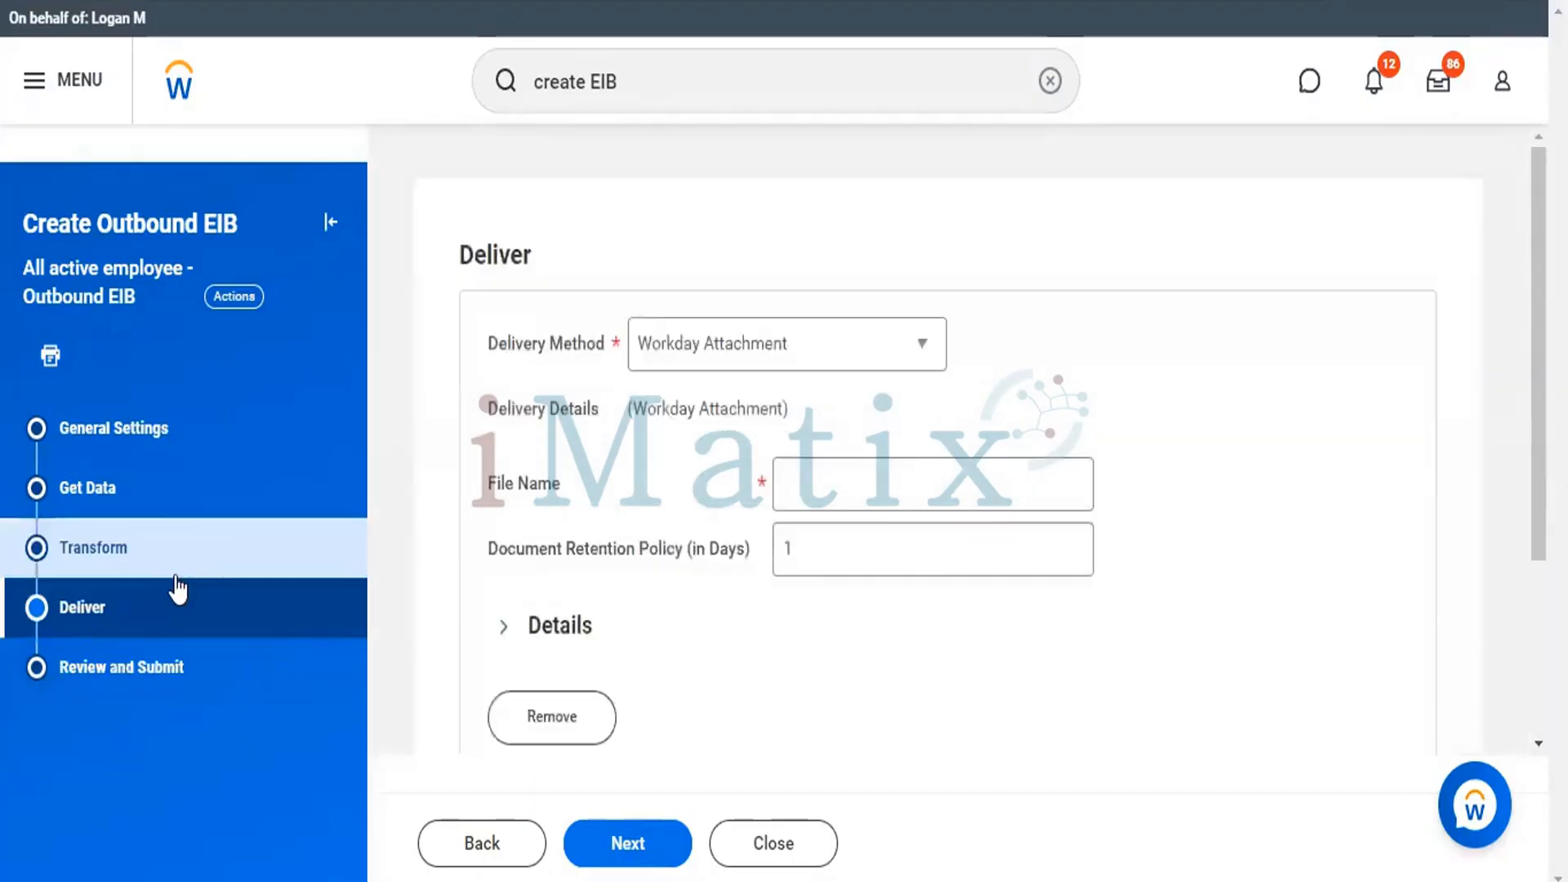
Try Amazon Simple Storage Service and FTP as the delivery method and look over the FTP connection and file fields.
{"action": "left_click", "coordinate": [918, 350]}
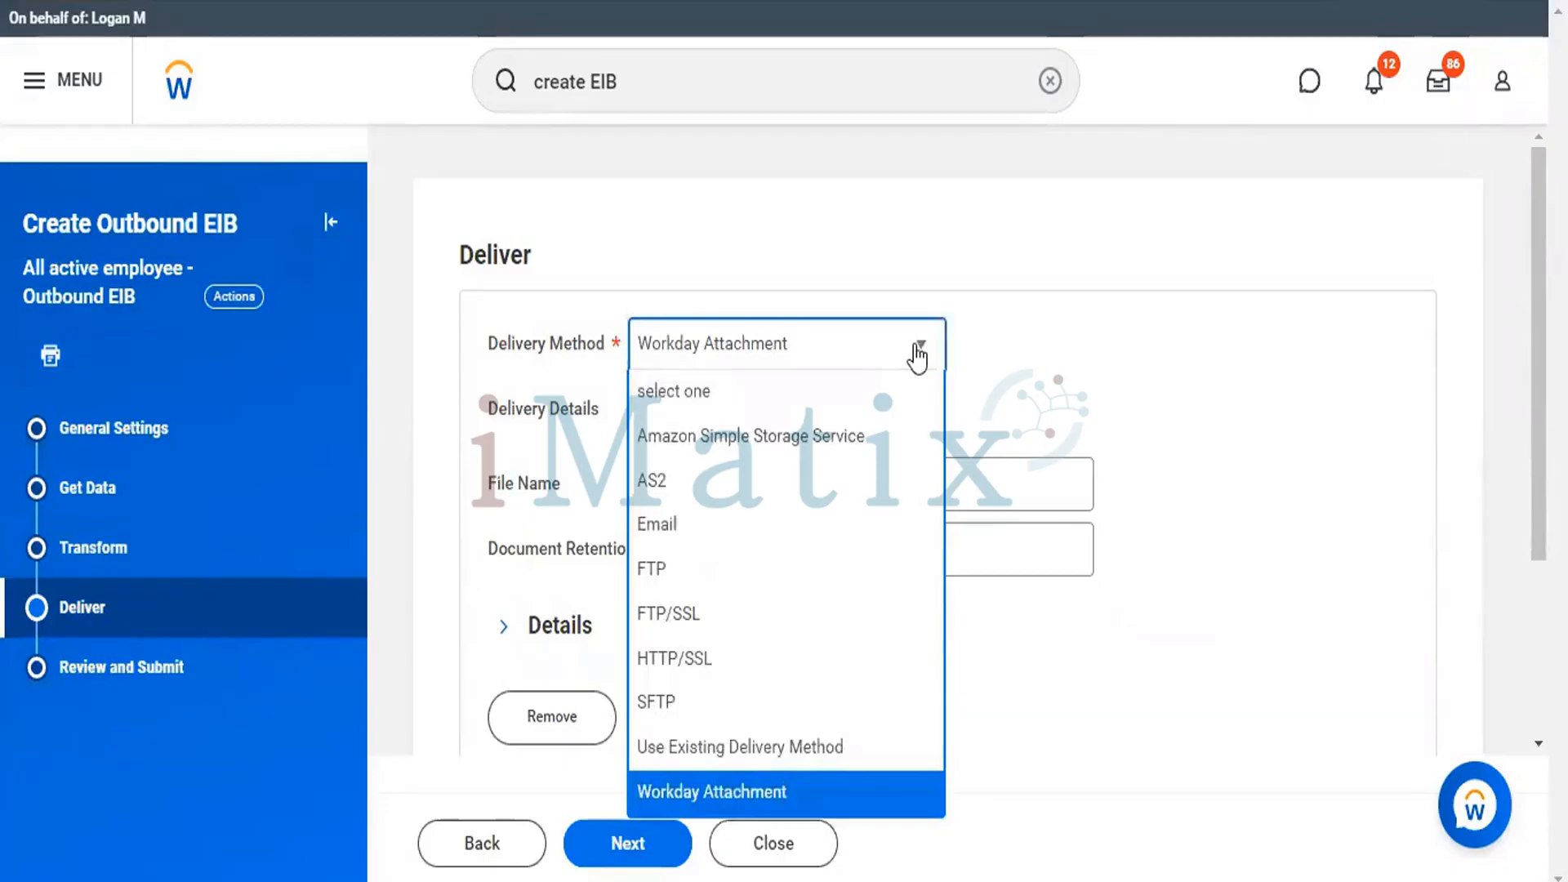
{"action": "left_click", "coordinate": [835, 434]}
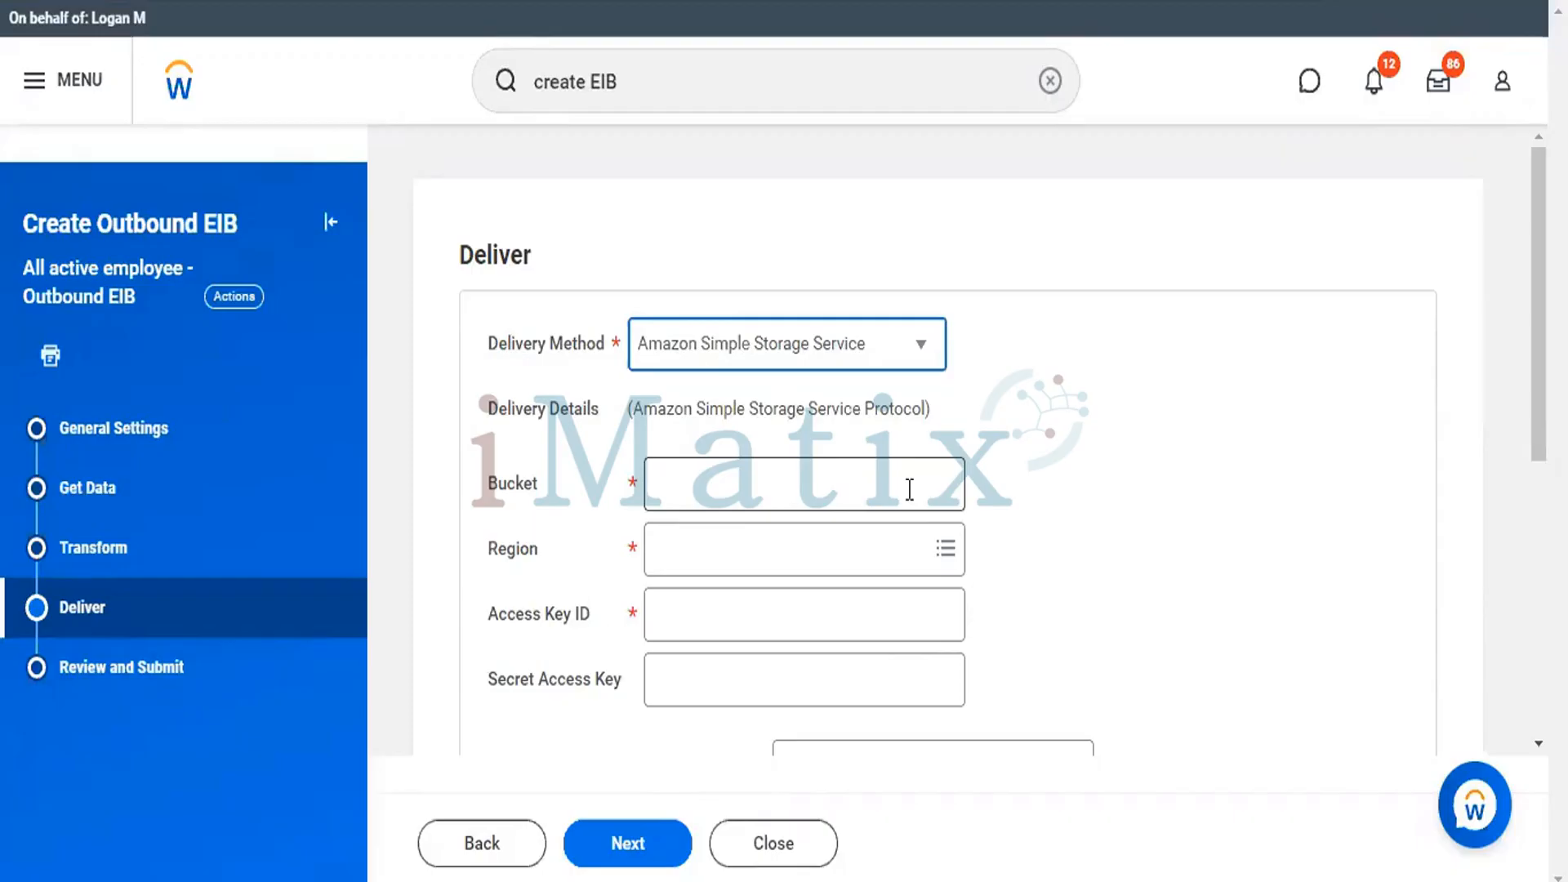
{"action": "left_click", "coordinate": [917, 353]}
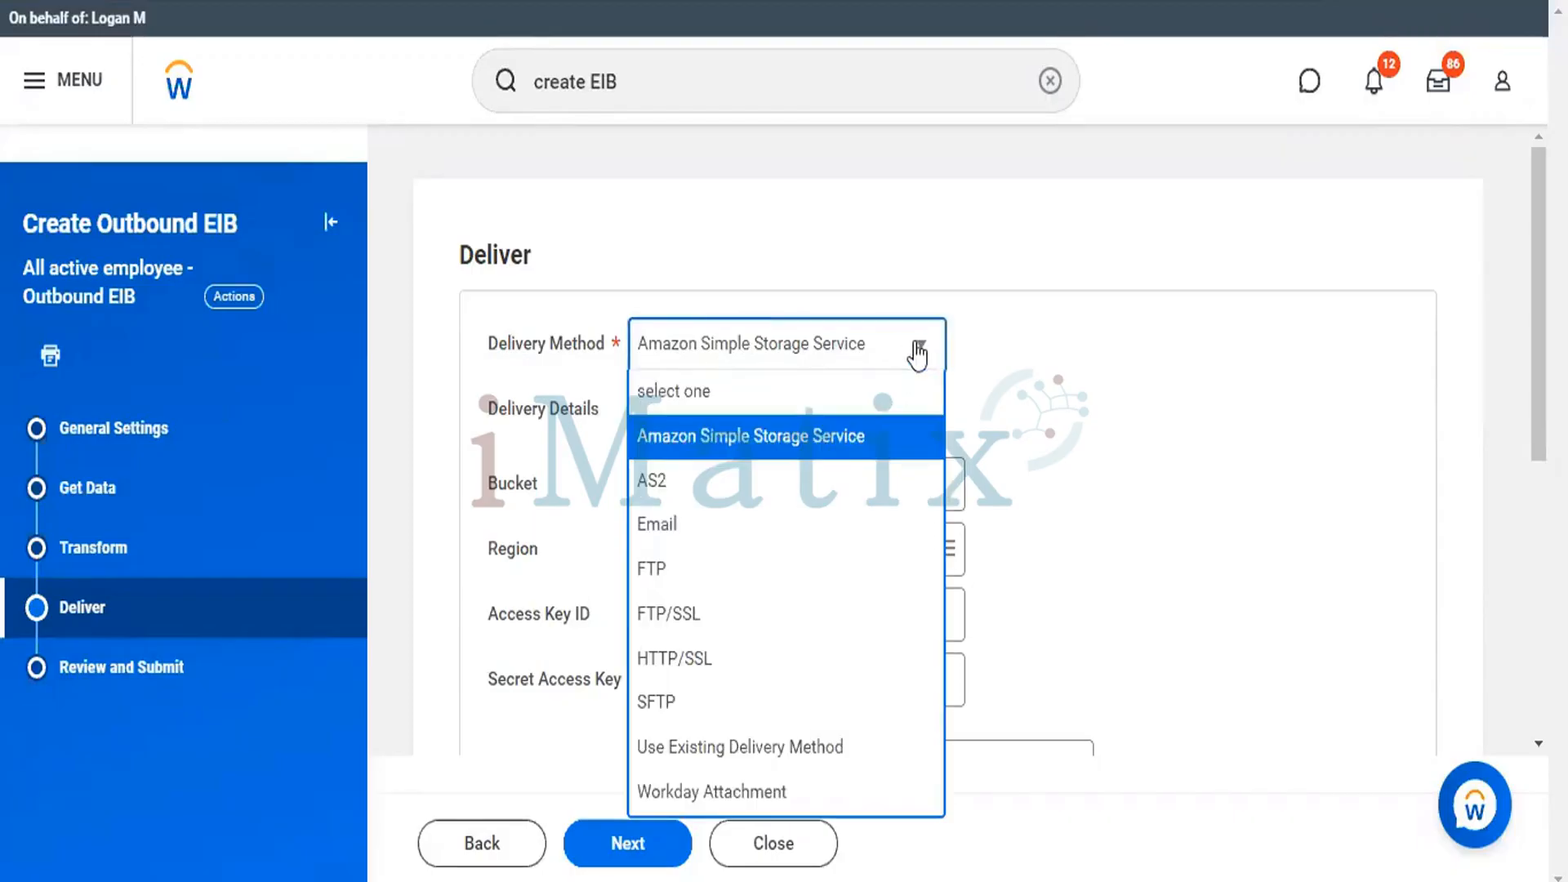
{"action": "left_click", "coordinate": [650, 576]}
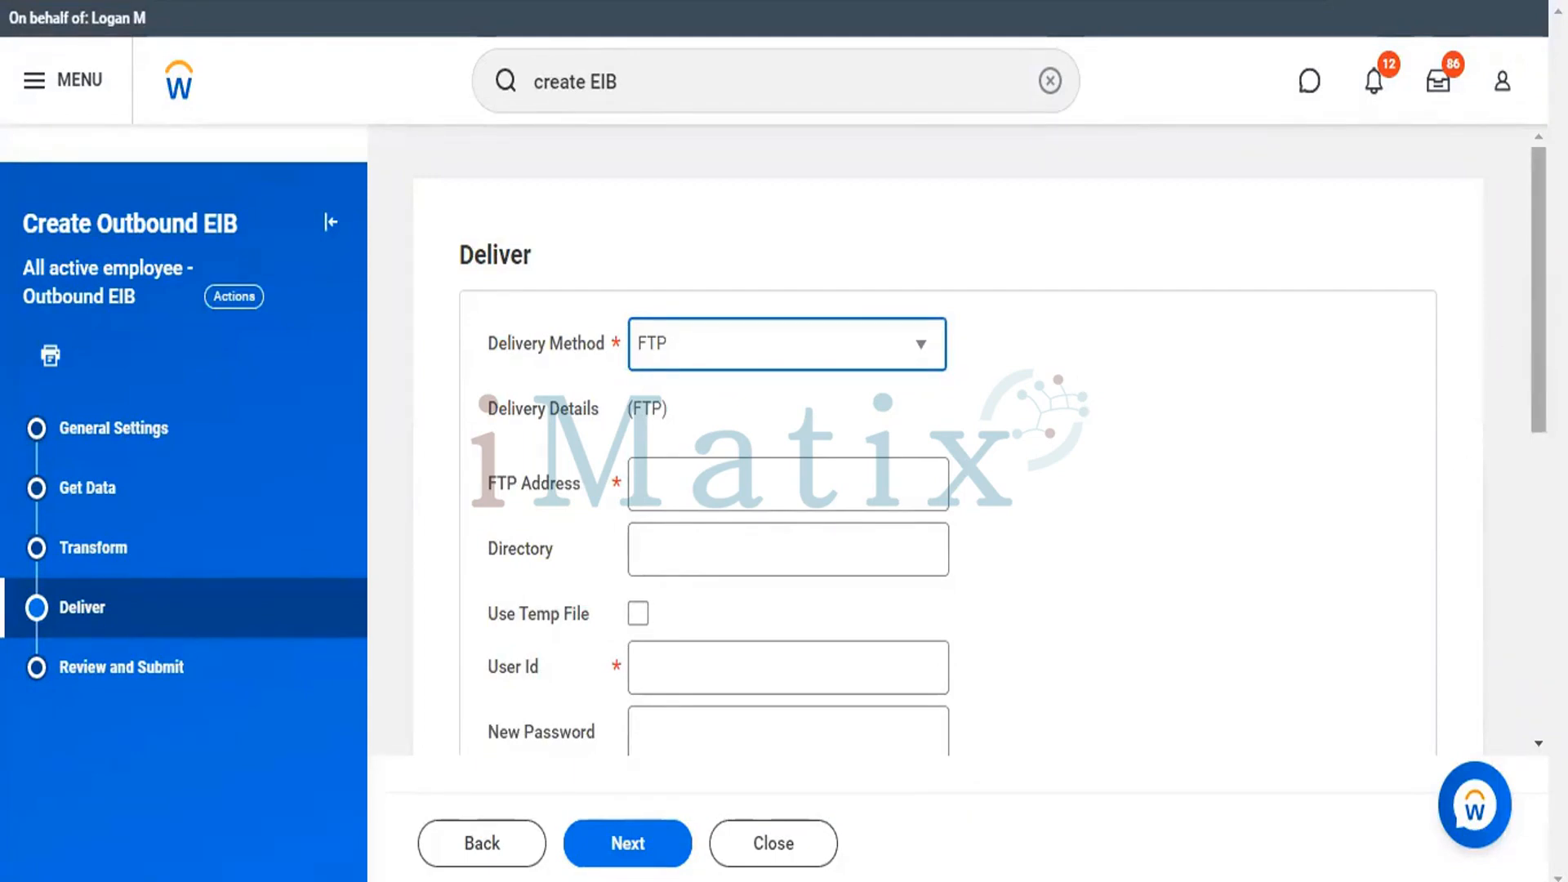
{"action": "scroll", "coordinate": [1522, 488], "scroll_direction": "down", "scroll_amount": 5}
{"action": "scroll", "coordinate": [1520, 507], "scroll_direction": "down", "scroll_amount": 1}
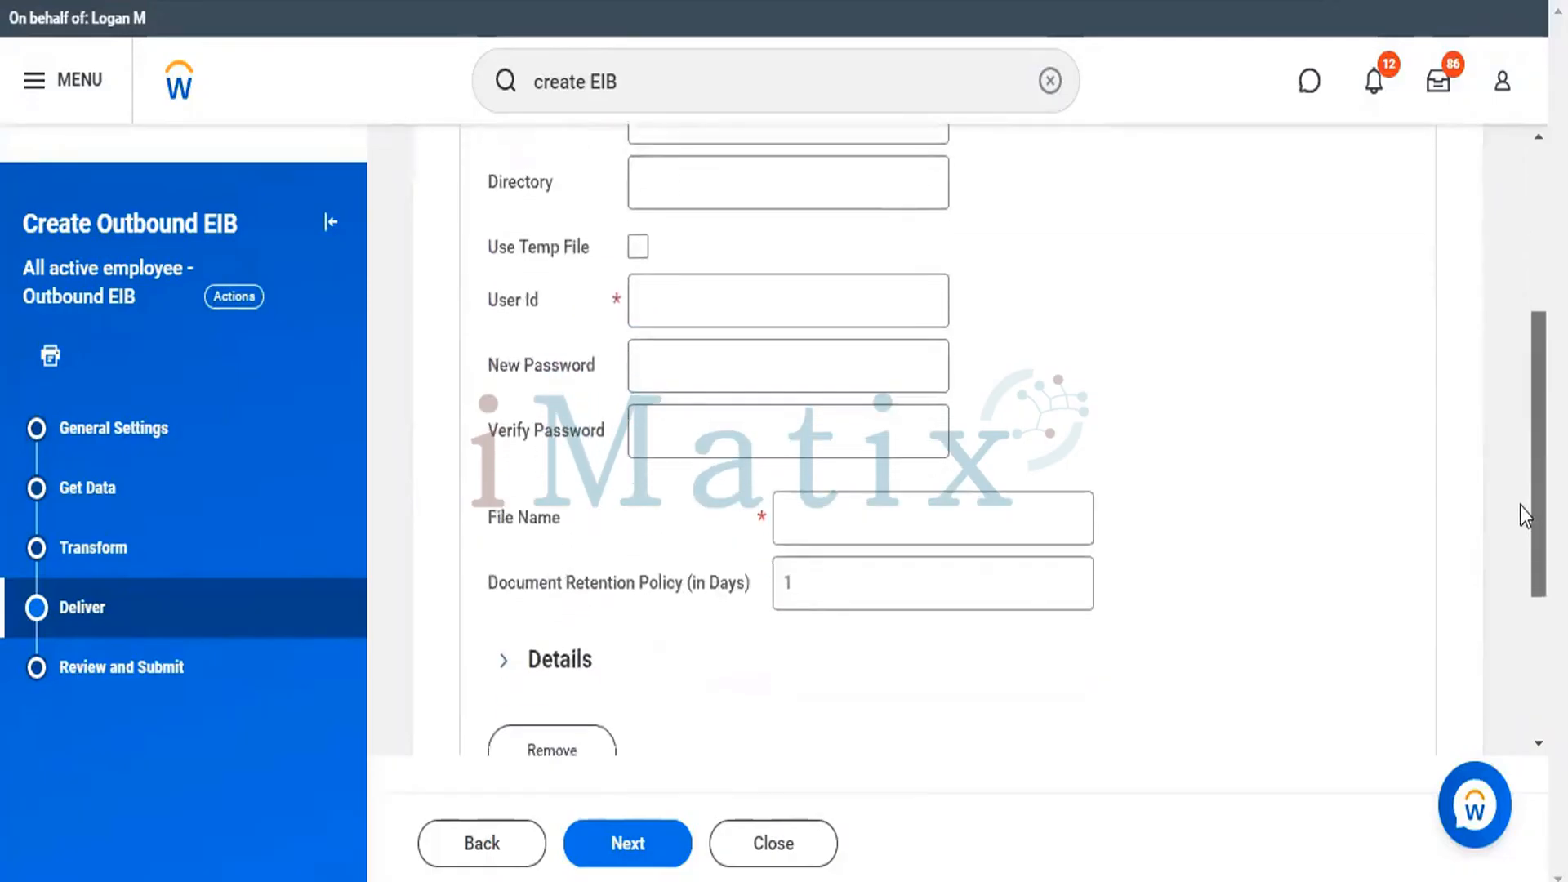
{"action": "scroll", "coordinate": [1520, 508], "scroll_direction": "down", "scroll_amount": 1}
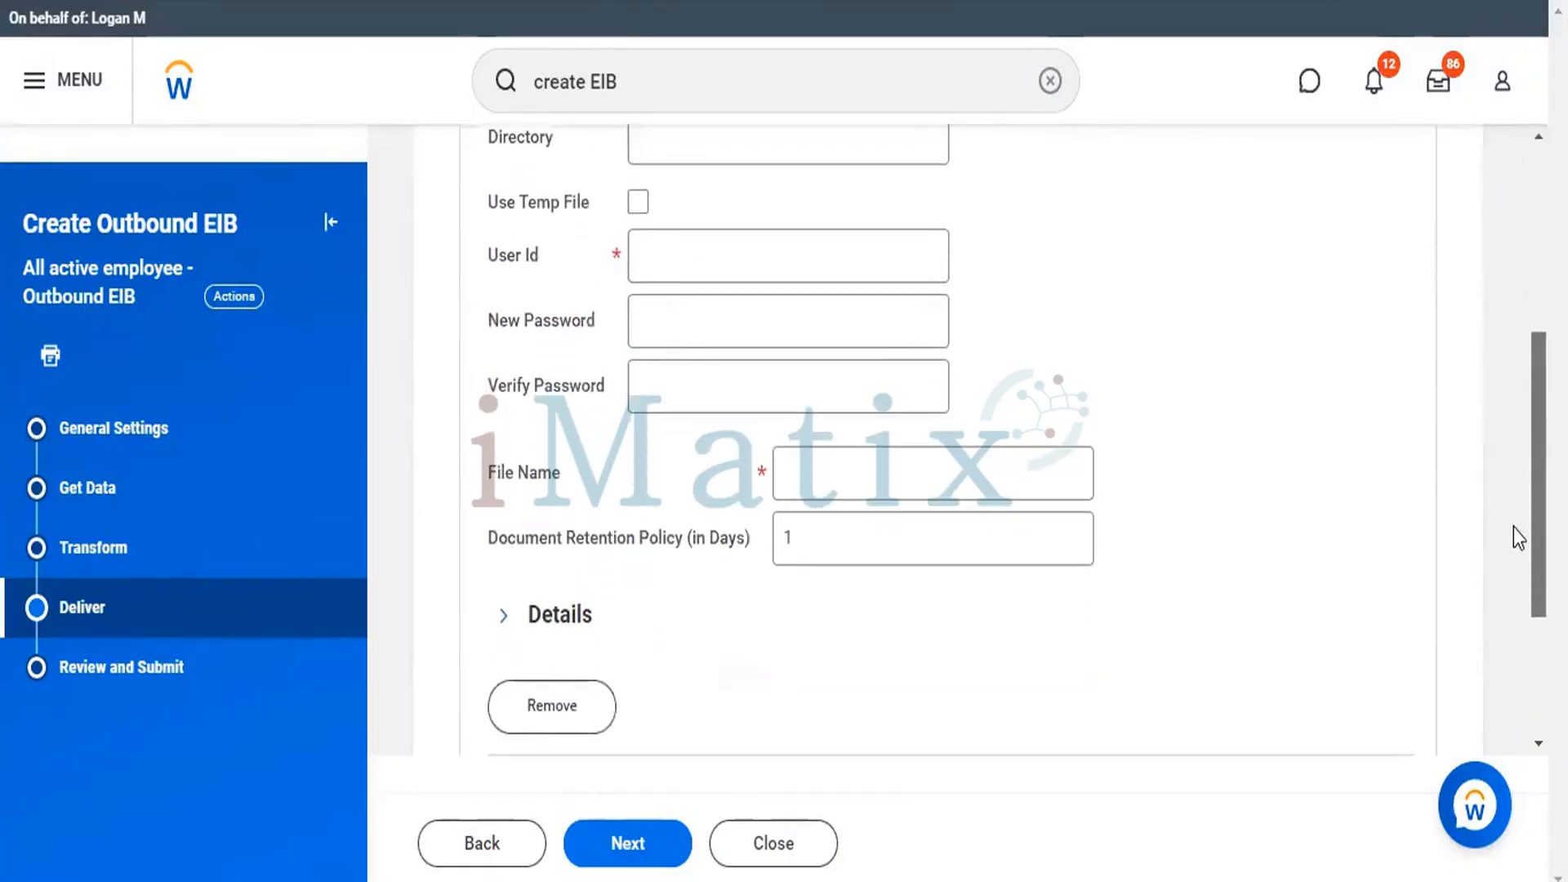
{"action": "scroll", "coordinate": [1512, 522], "scroll_direction": "up", "scroll_amount": 1}
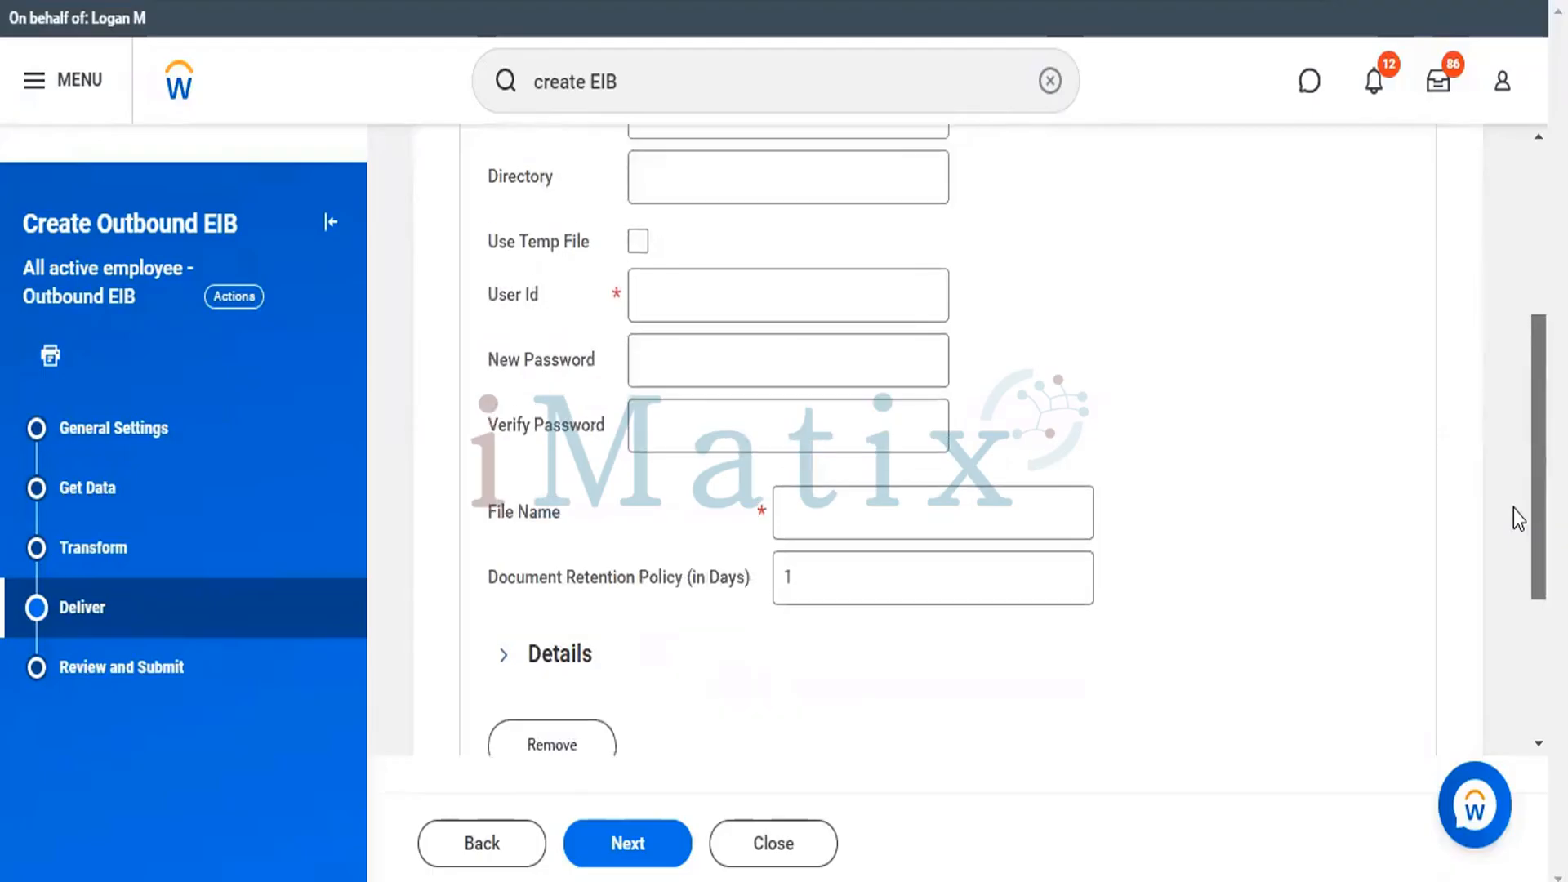
{"action": "scroll", "coordinate": [1510, 506], "scroll_direction": "up", "scroll_amount": 2}
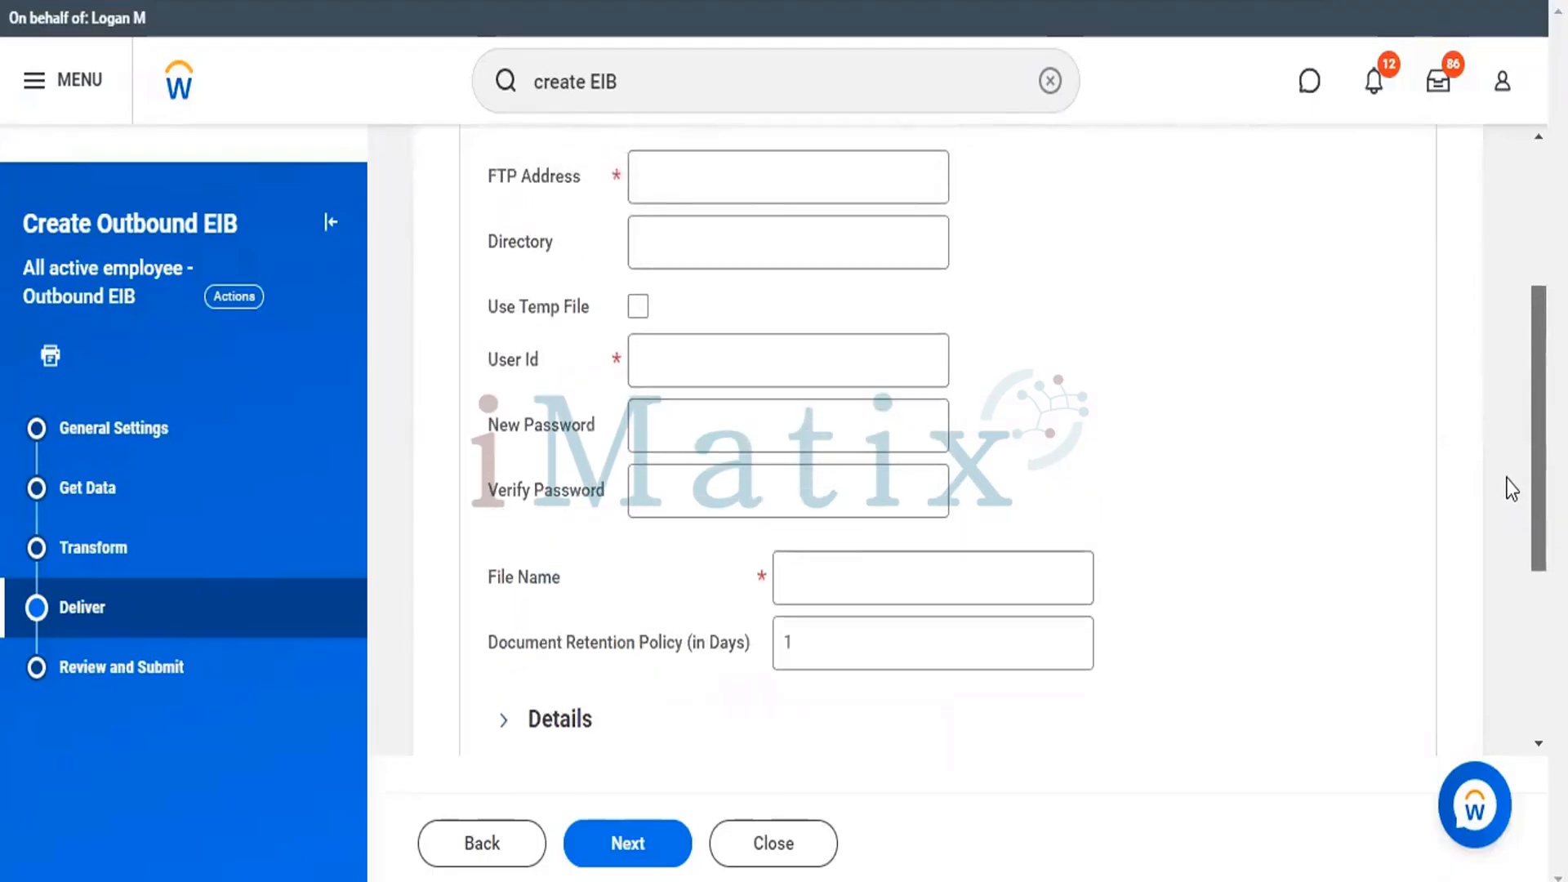
{"action": "scroll", "coordinate": [1511, 488], "scroll_direction": "up", "scroll_amount": 1}
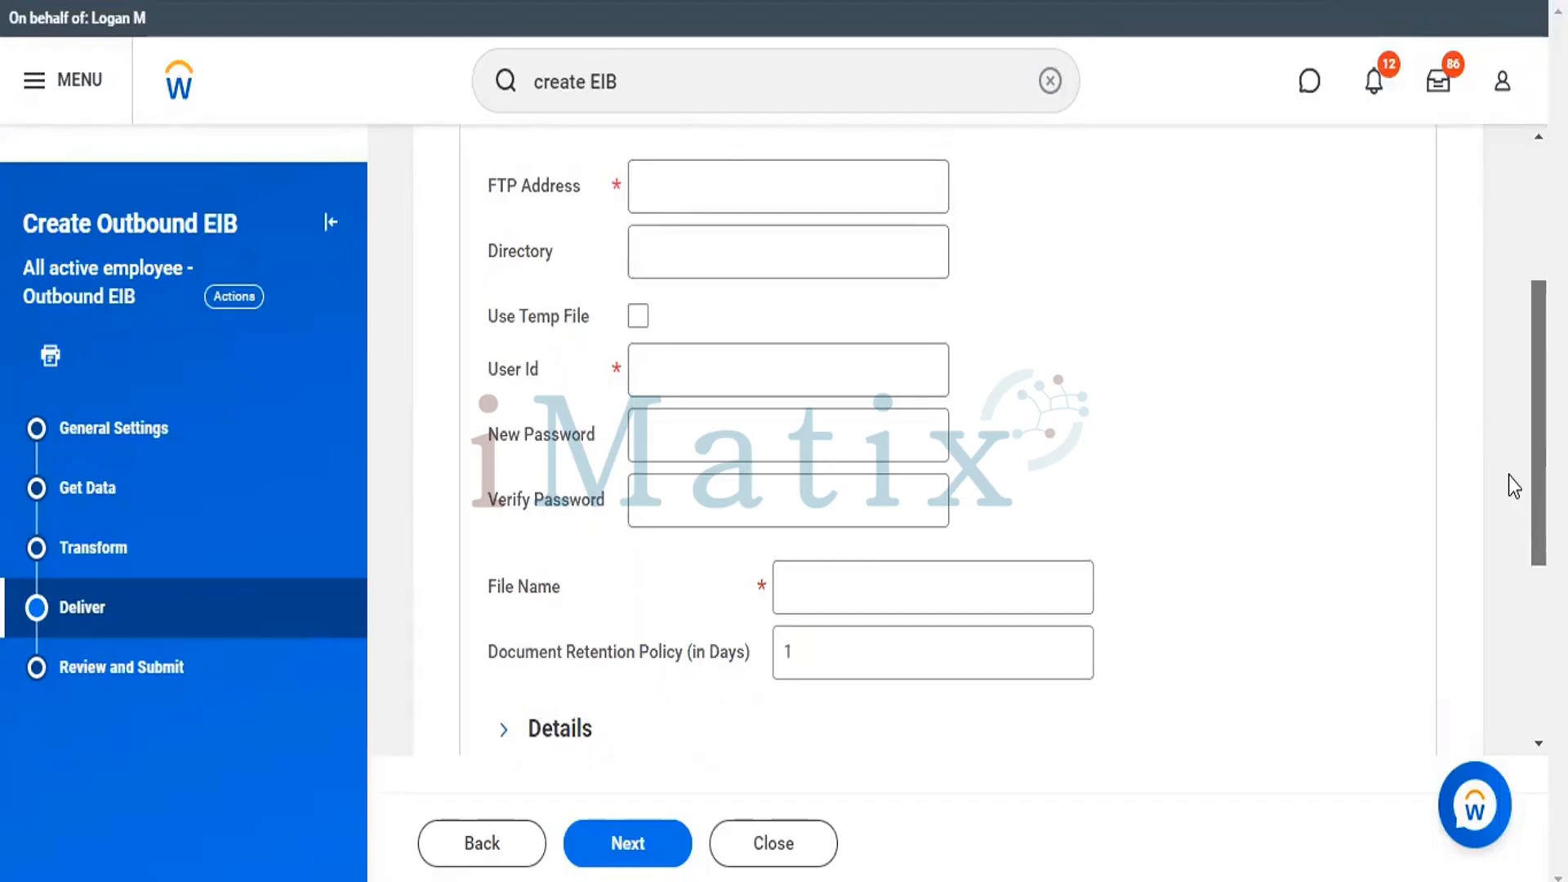
{"action": "scroll", "coordinate": [1509, 482], "scroll_direction": "up", "scroll_amount": 3}
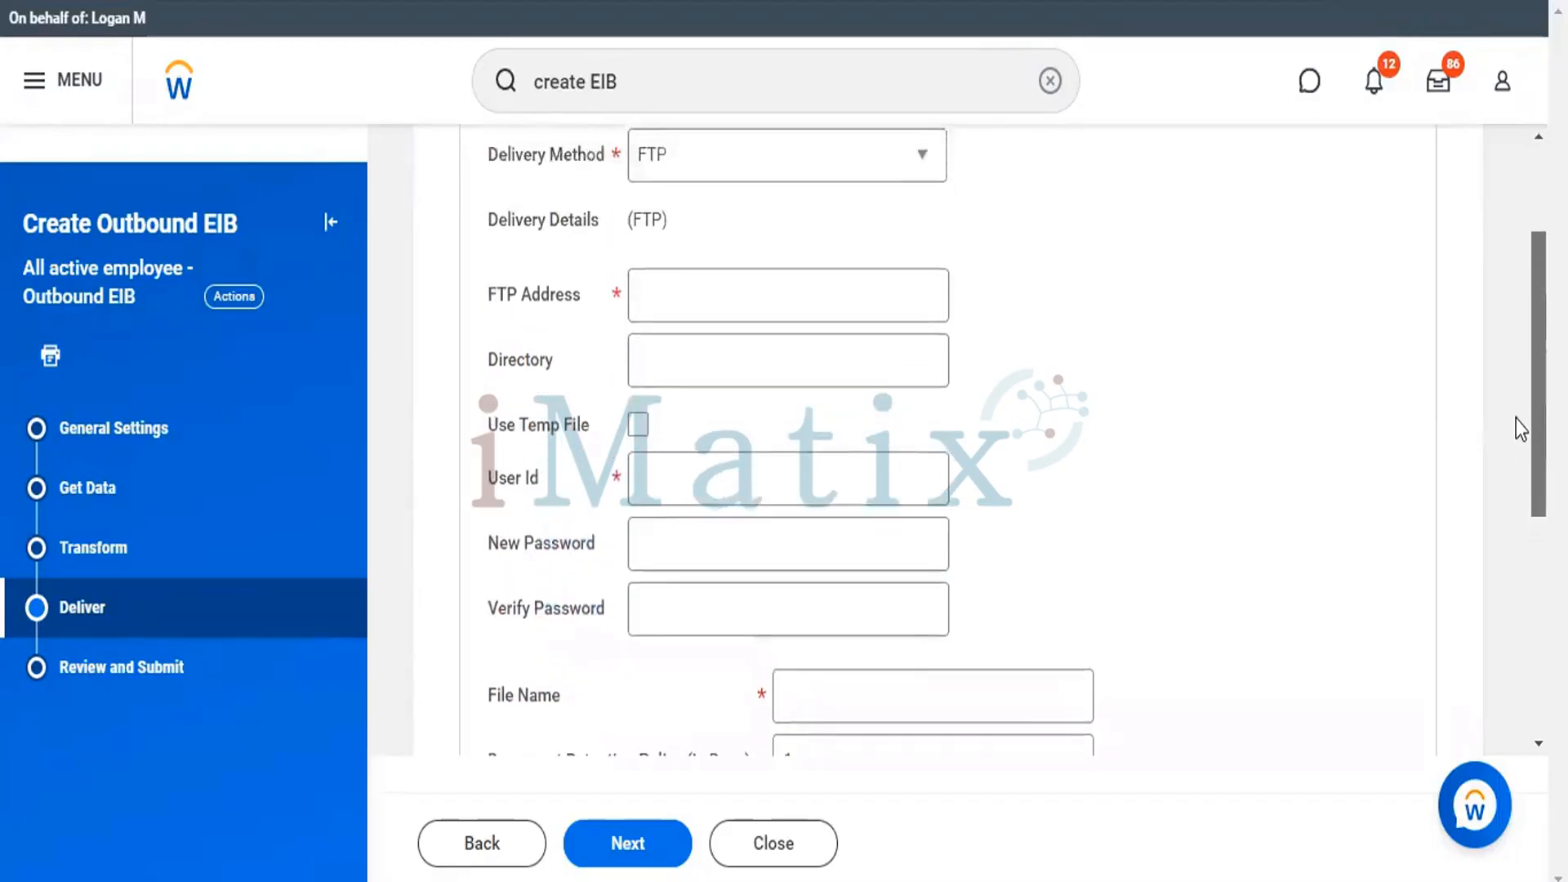
{"action": "scroll", "coordinate": [1516, 415], "scroll_direction": "up", "scroll_amount": 2}
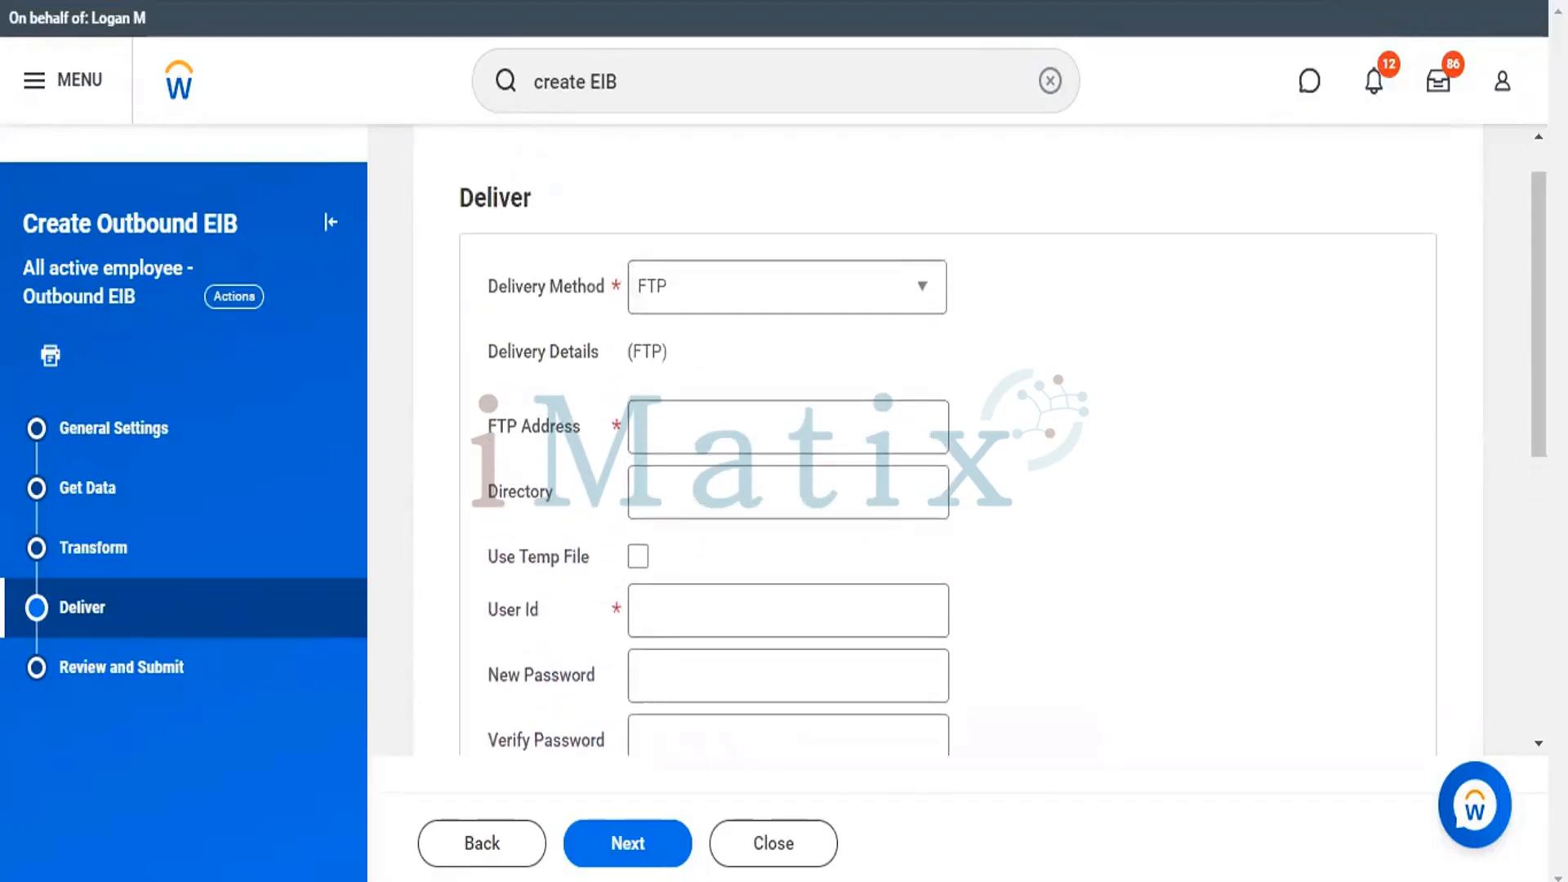
Deliver the EIB output as a Workday Attachment with the file name Test.xml and continue to the review stage.
{"action": "left_click", "coordinate": [926, 290]}
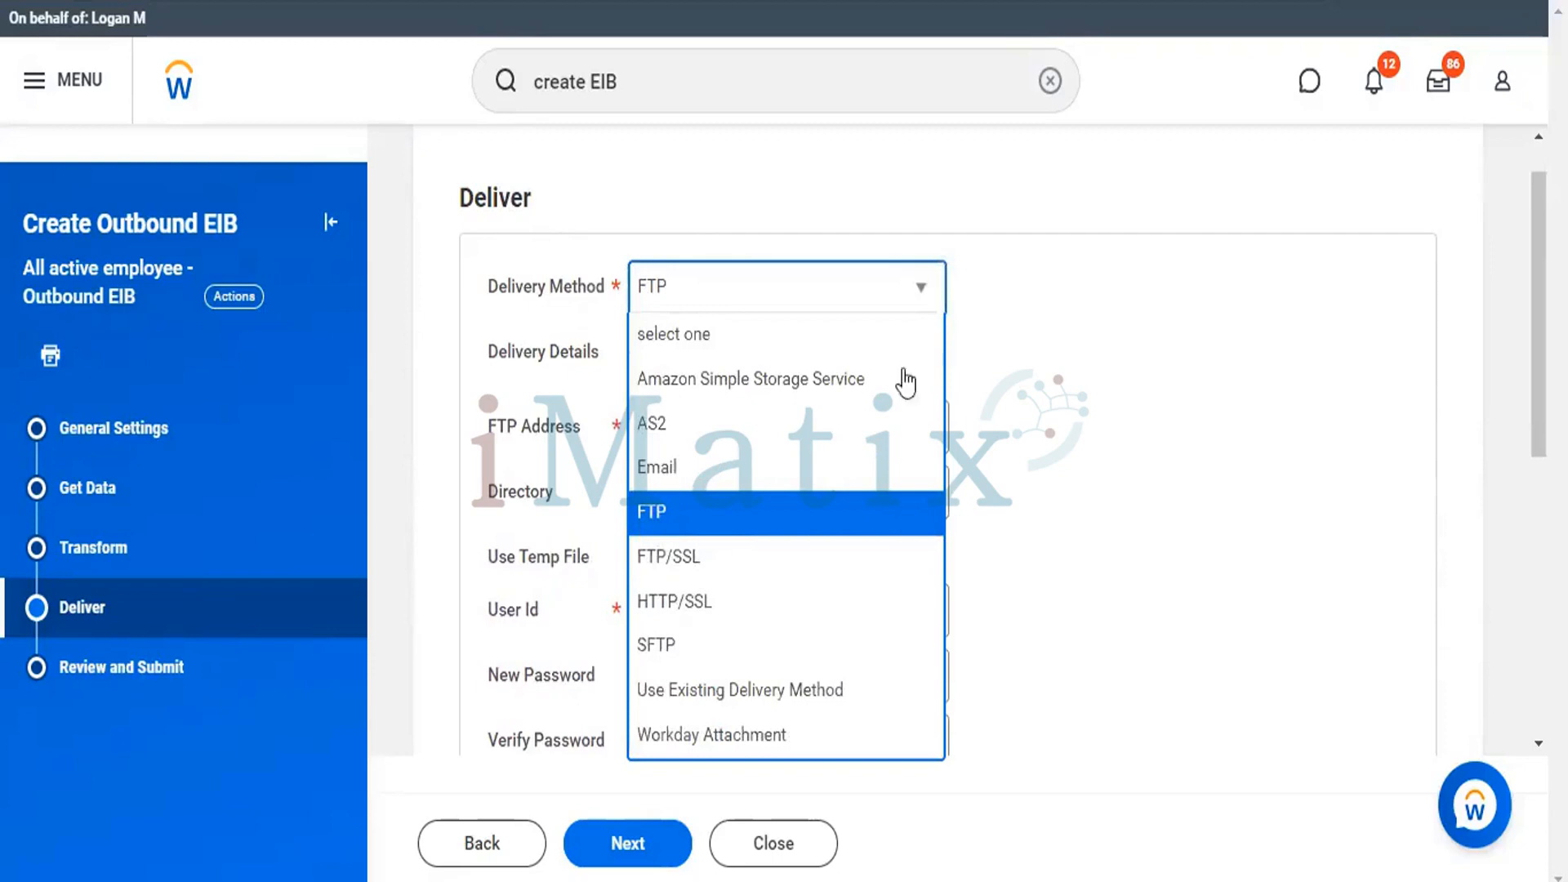
{"action": "left_click", "coordinate": [767, 737]}
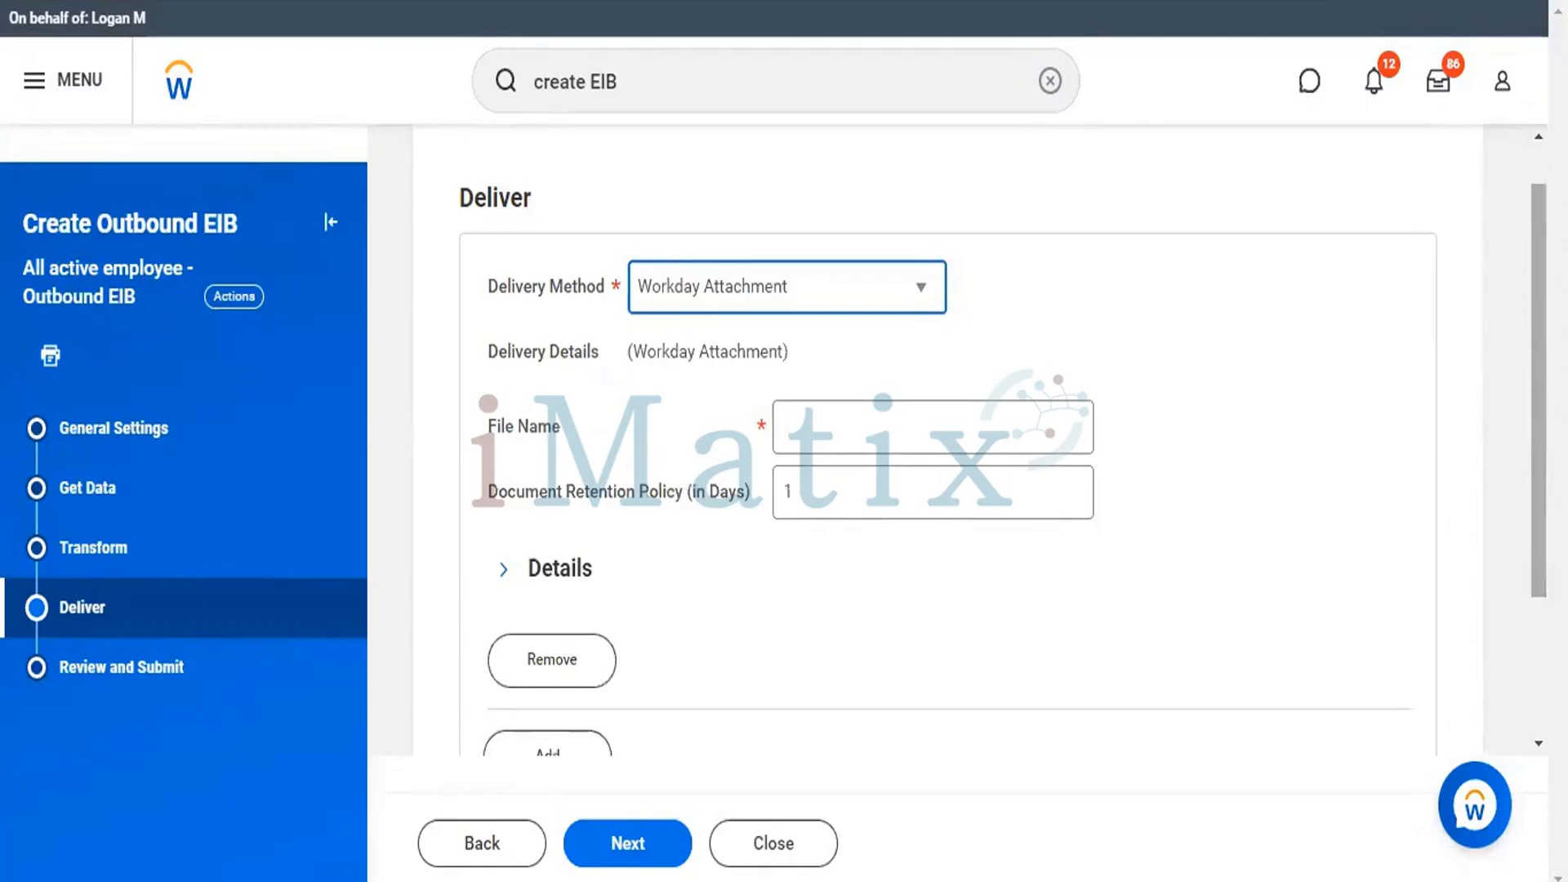
{"action": "left_click_drag", "start_coordinate": [1538, 390], "coordinate": [1539, 400]}
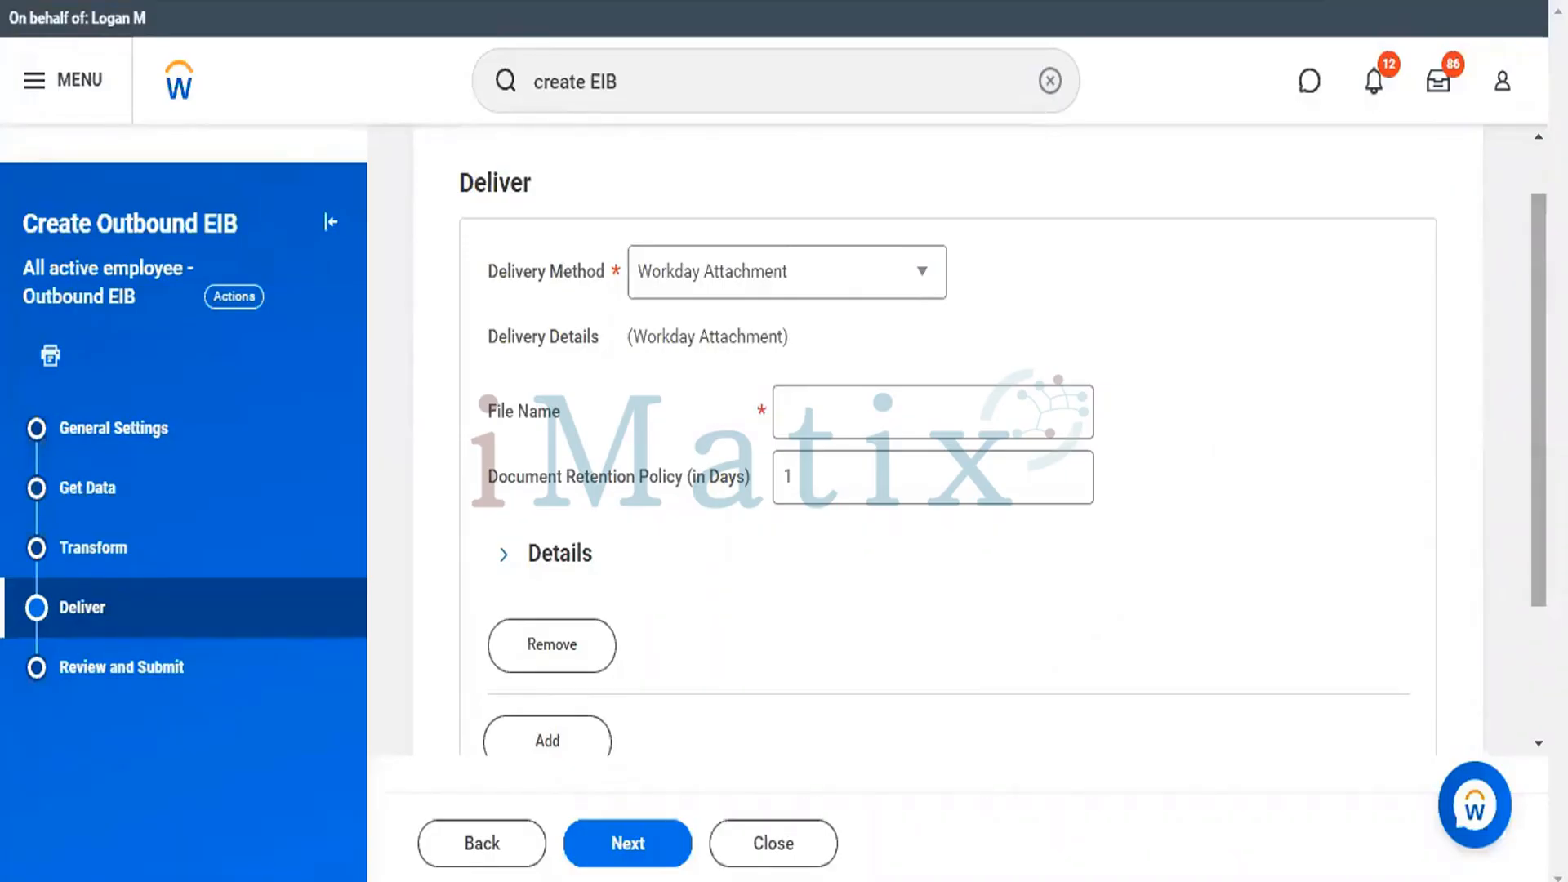
{"action": "left_click", "coordinate": [976, 424]}
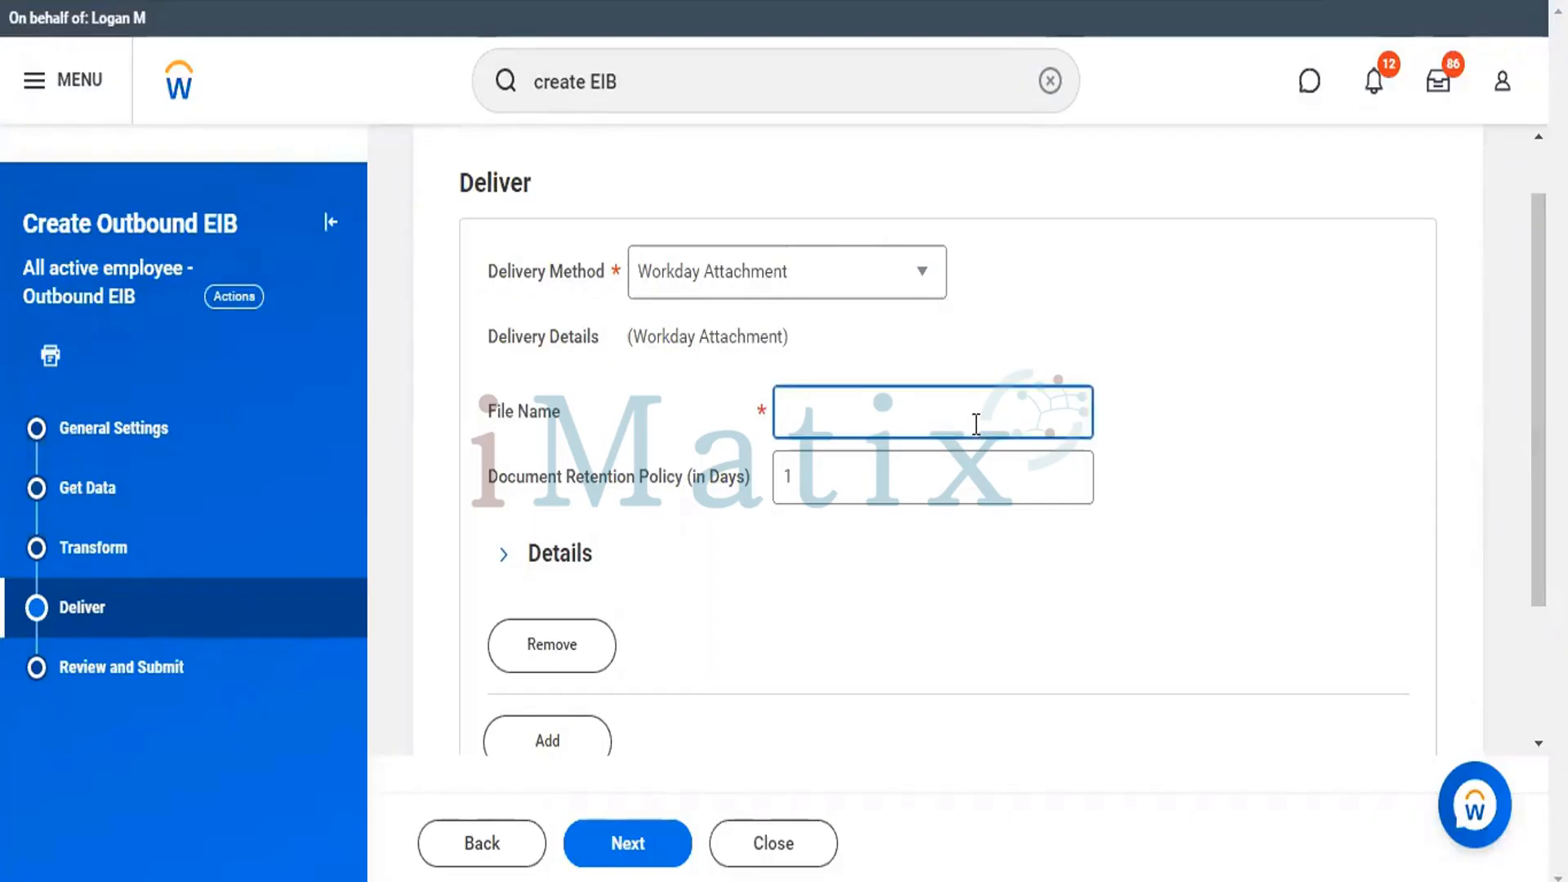
{"action": "type", "text": "Test.xml"}
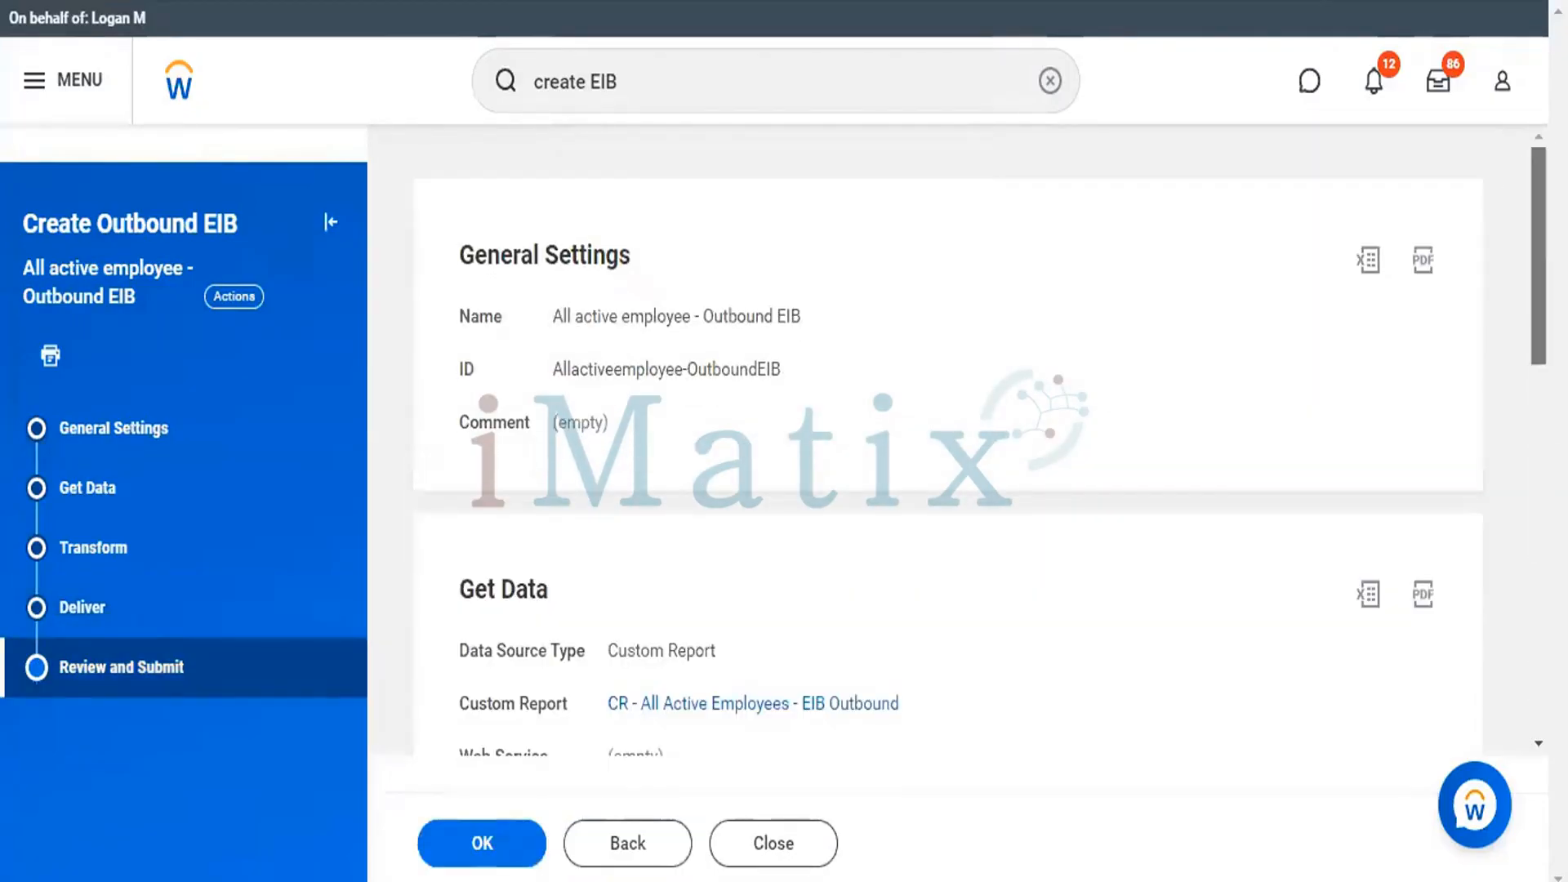
Check the summary of the Outbound EIB's settings and submit it.
{"action": "scroll", "coordinate": [1518, 510], "scroll_direction": "down", "scroll_amount": 10}
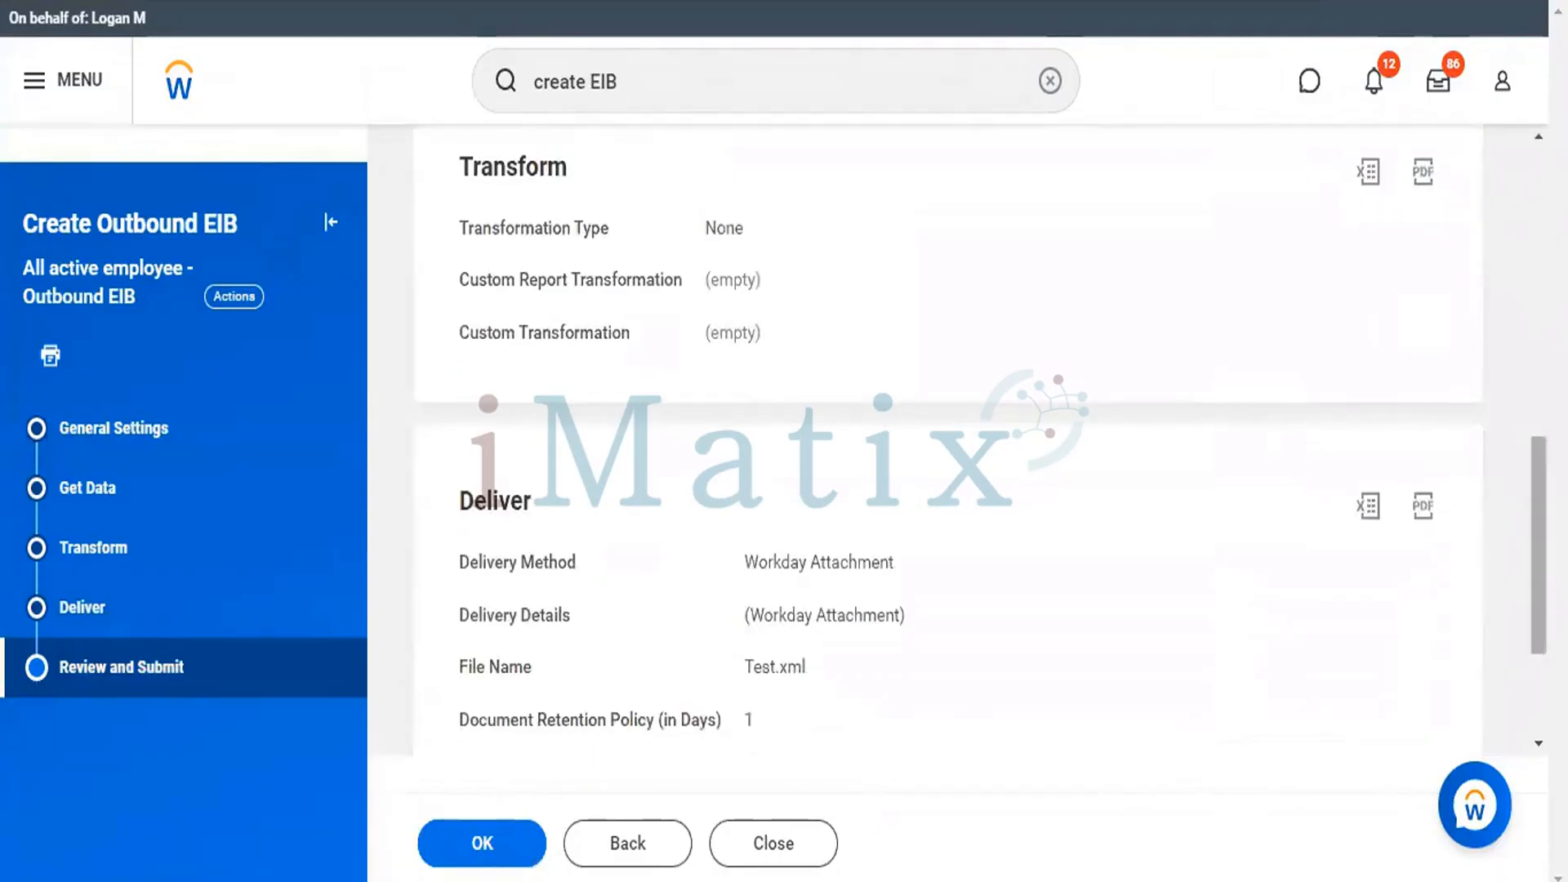
{"action": "scroll", "coordinate": [1538, 539], "scroll_direction": "down", "scroll_amount": 2}
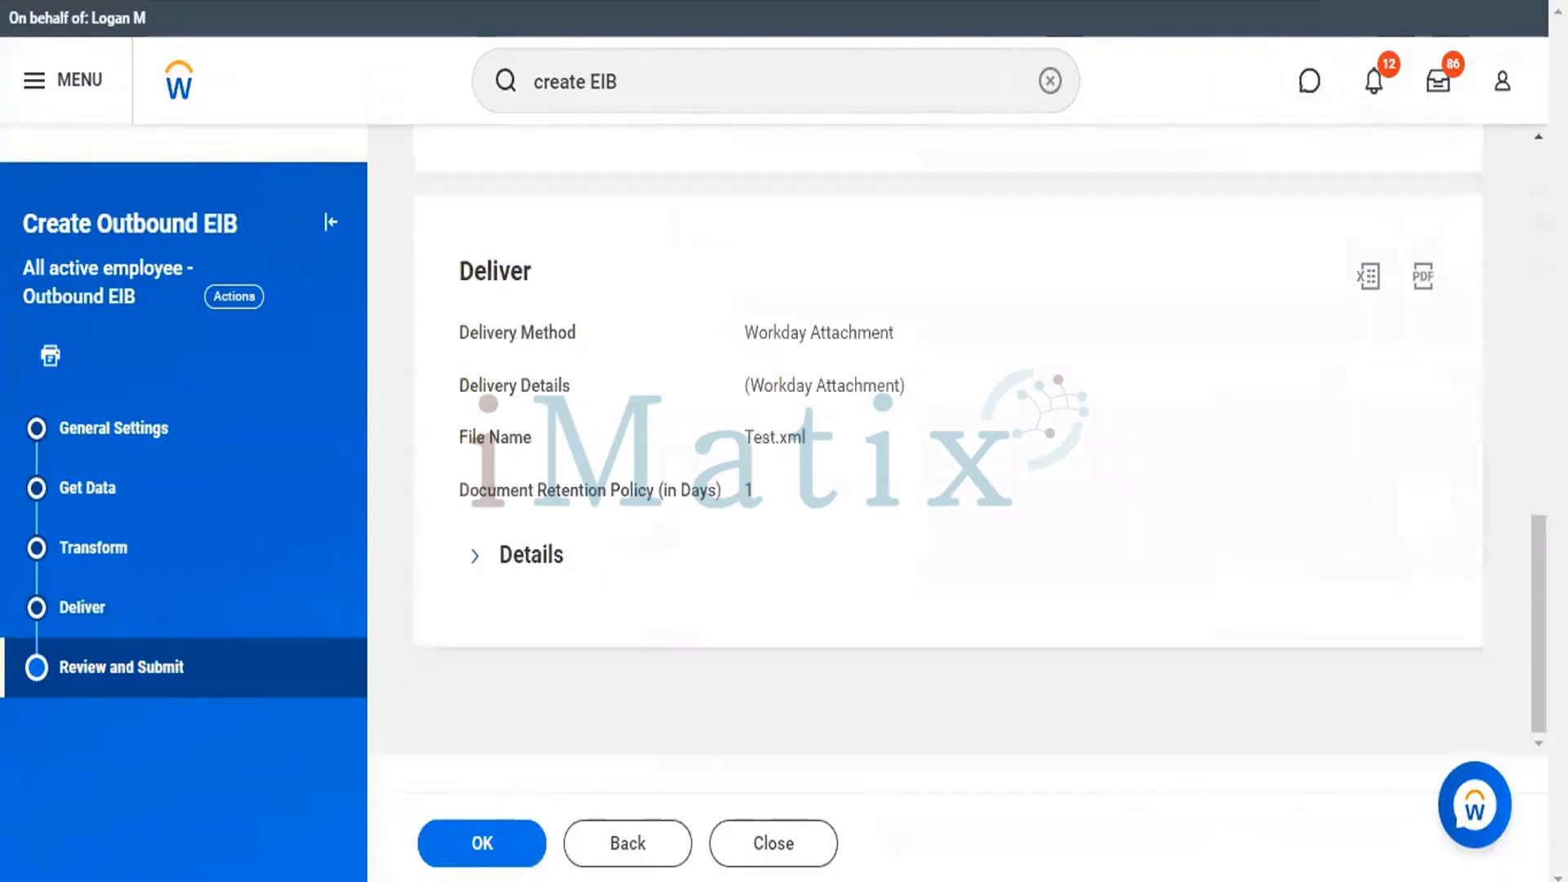
{"action": "left_click", "coordinate": [480, 842]}
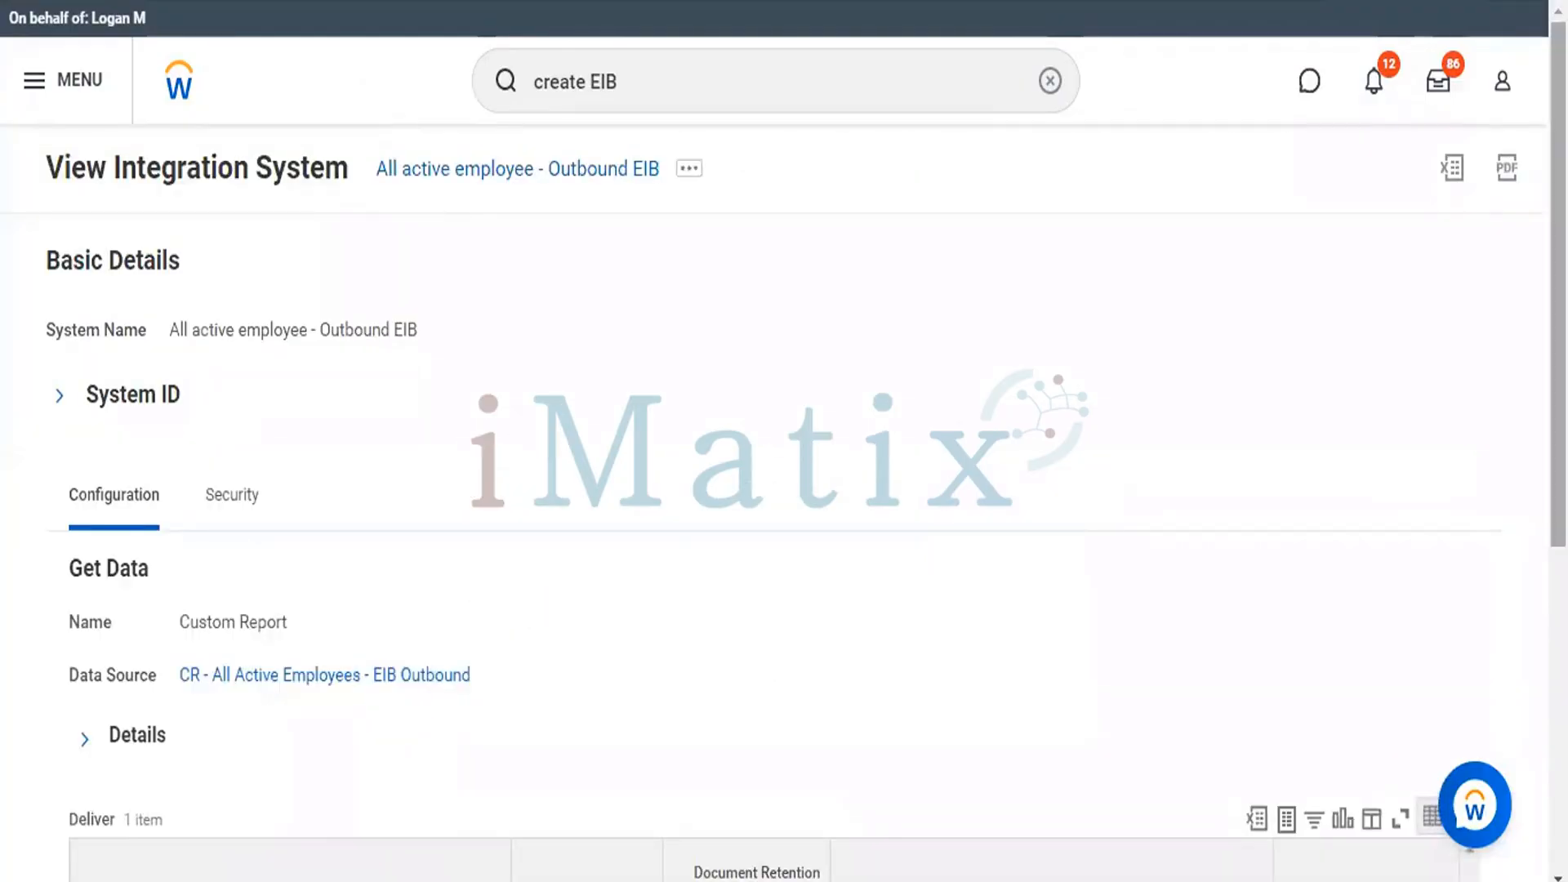
Launch the All active employee - Outbound EIB integration with the Run Now frequency and the system default criteria.
{"action": "scroll", "coordinate": [784, 441], "scroll_direction": "down", "scroll_amount": 1}
{"action": "left_click_drag", "start_coordinate": [1558, 317], "coordinate": [1558, 310]}
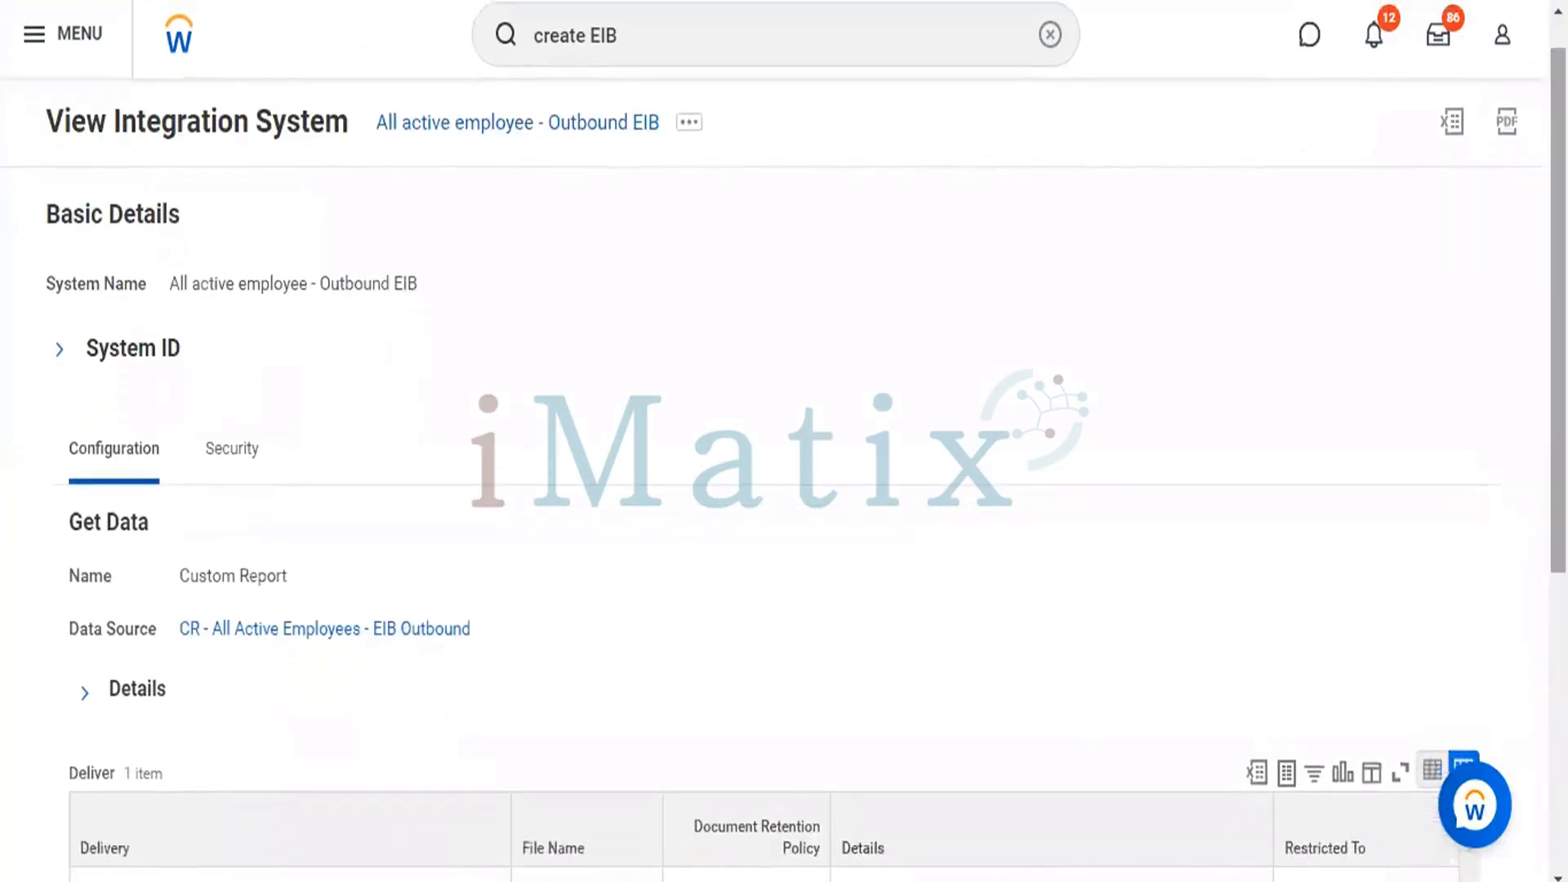
{"action": "left_click", "coordinate": [690, 126]}
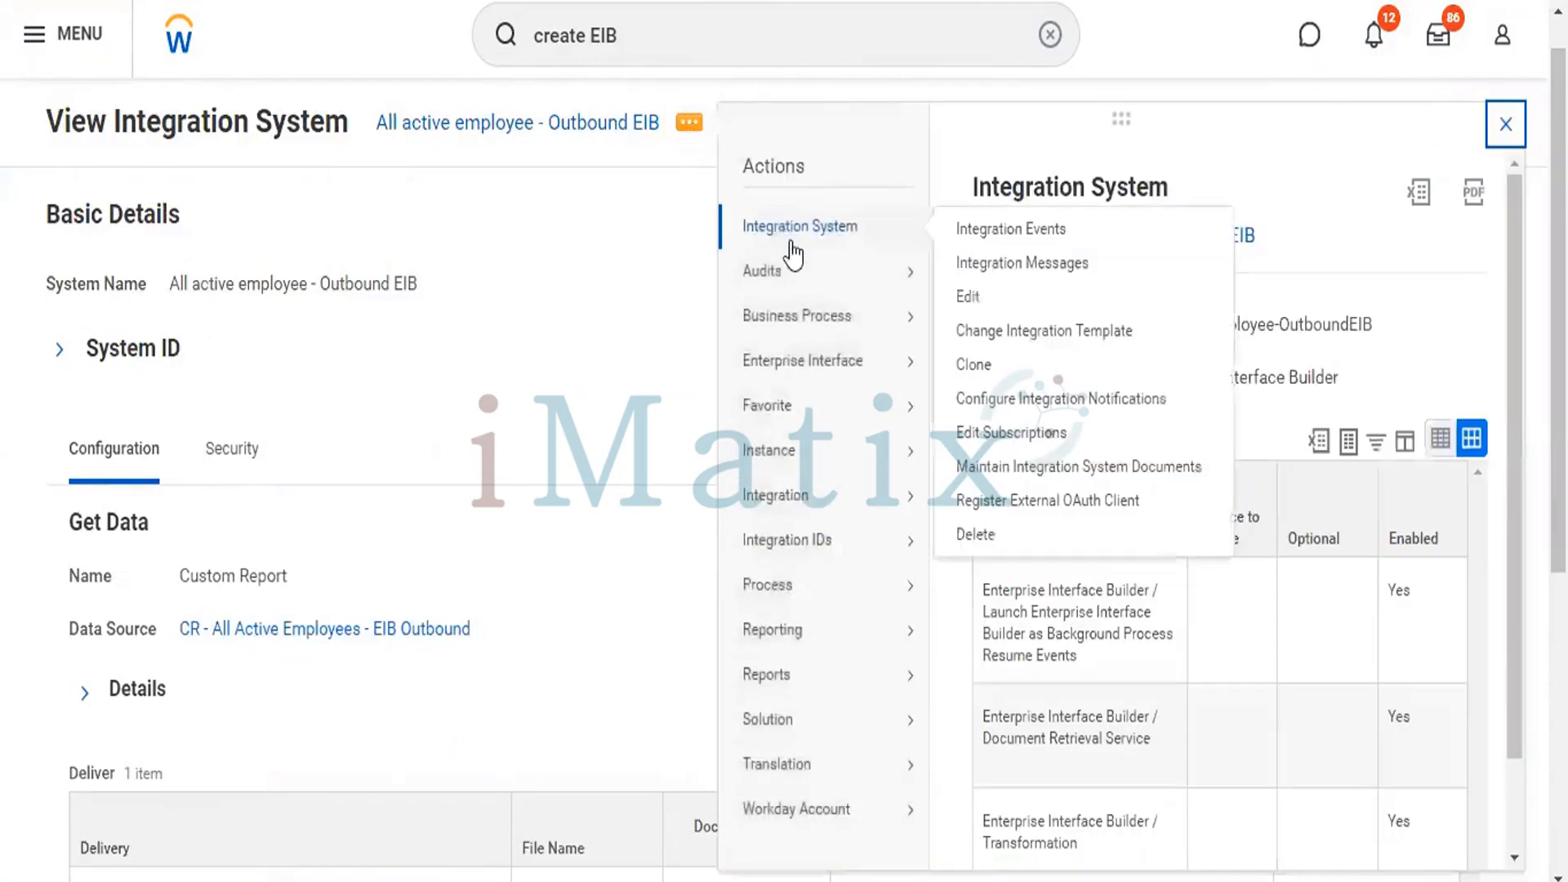
{"action": "mouse_move", "coordinate": [799, 282]}
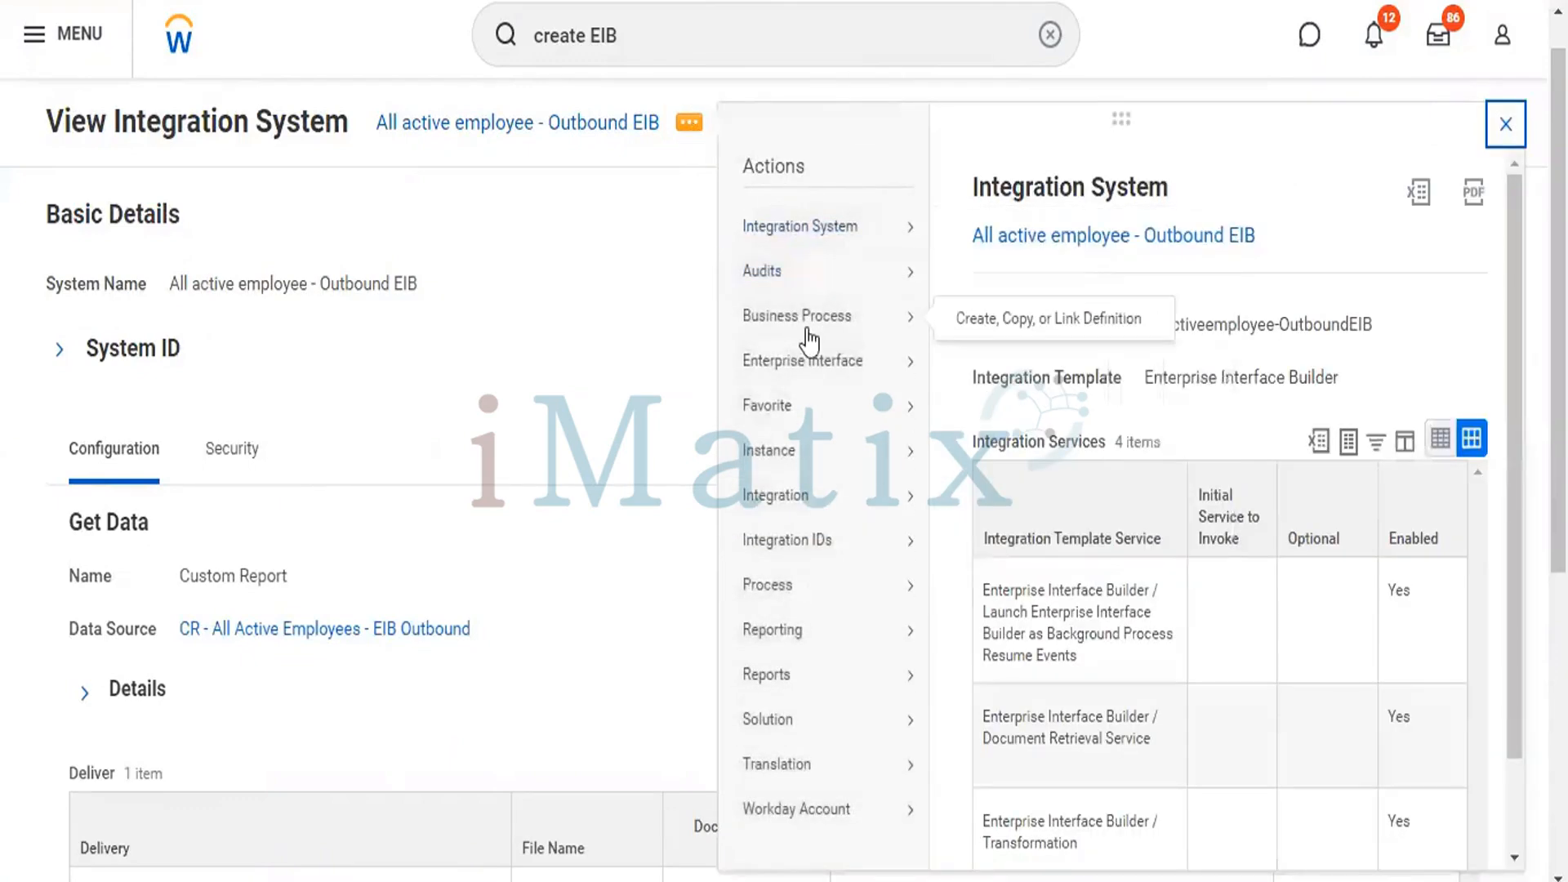
{"action": "mouse_move", "coordinate": [824, 507]}
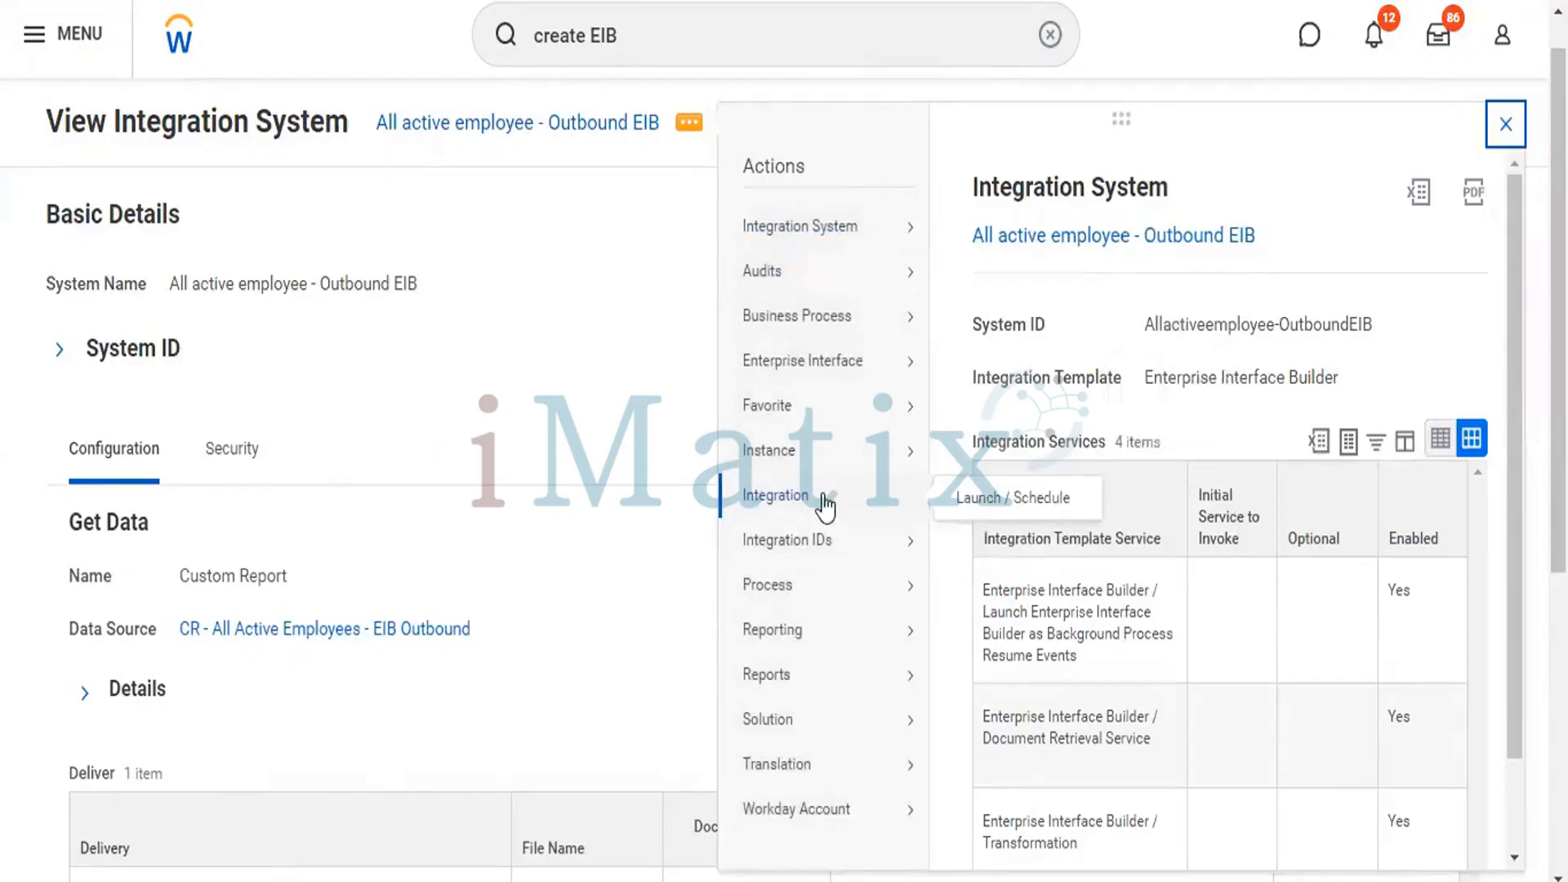
{"action": "left_click", "coordinate": [975, 499]}
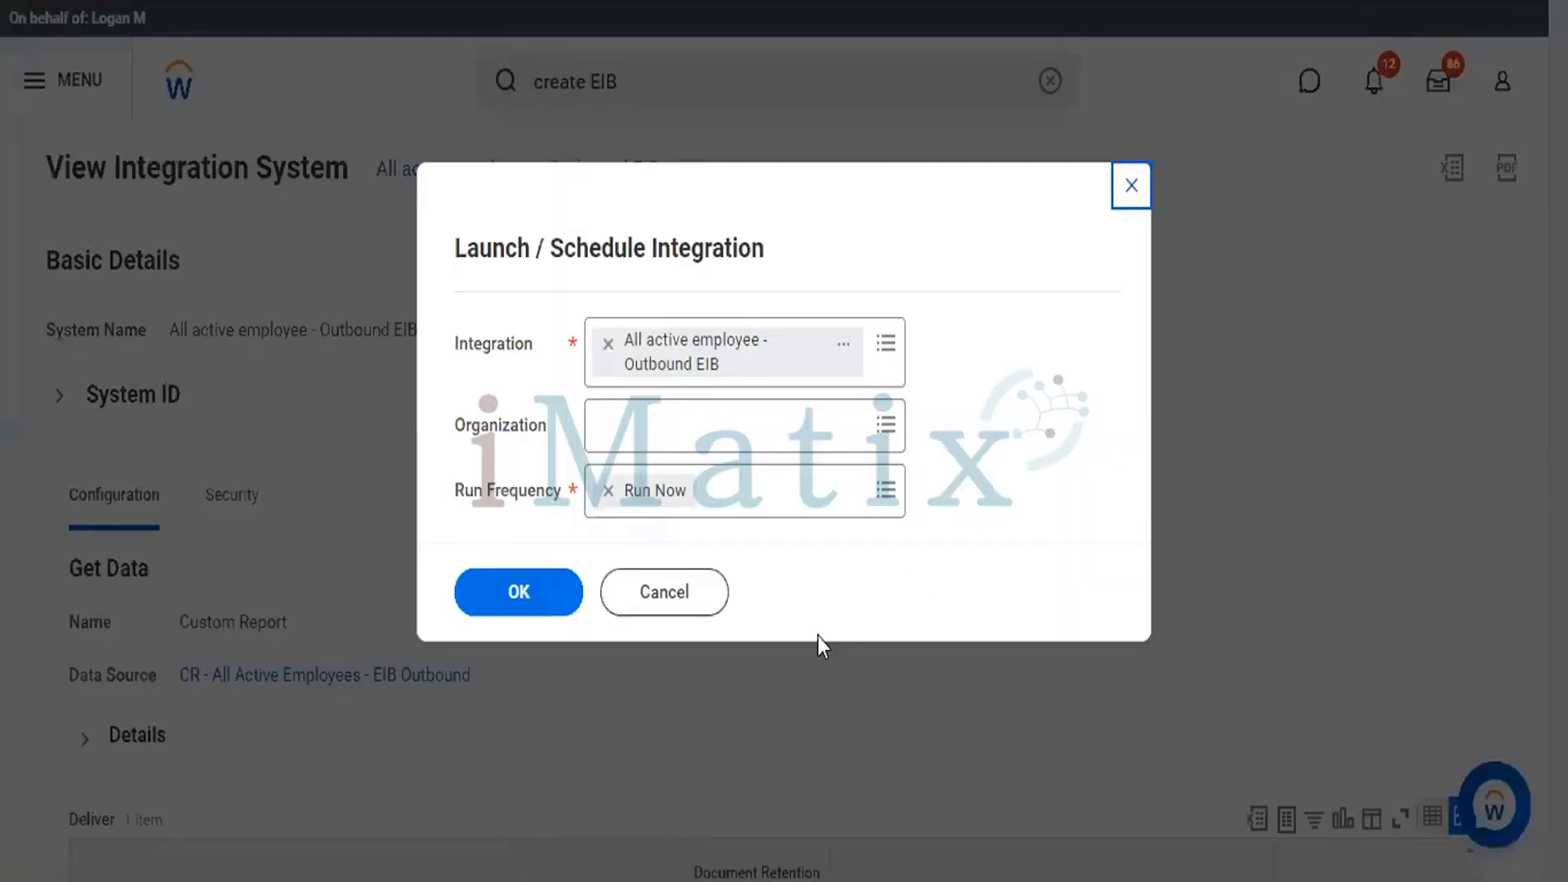
{"action": "left_click", "coordinate": [519, 592]}
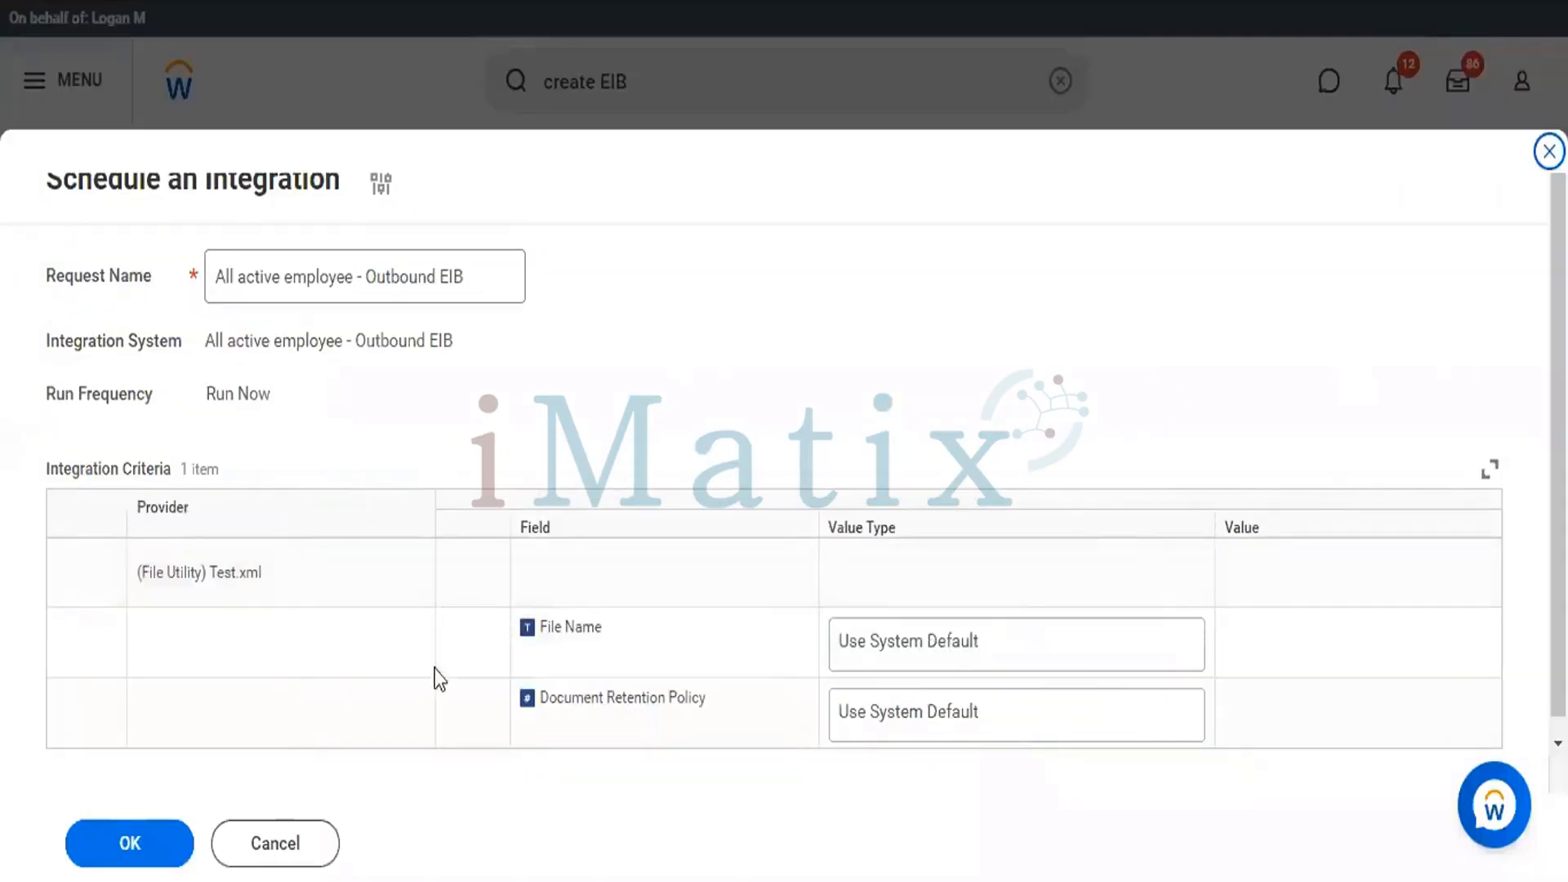
{"action": "left_click", "coordinate": [139, 845]}
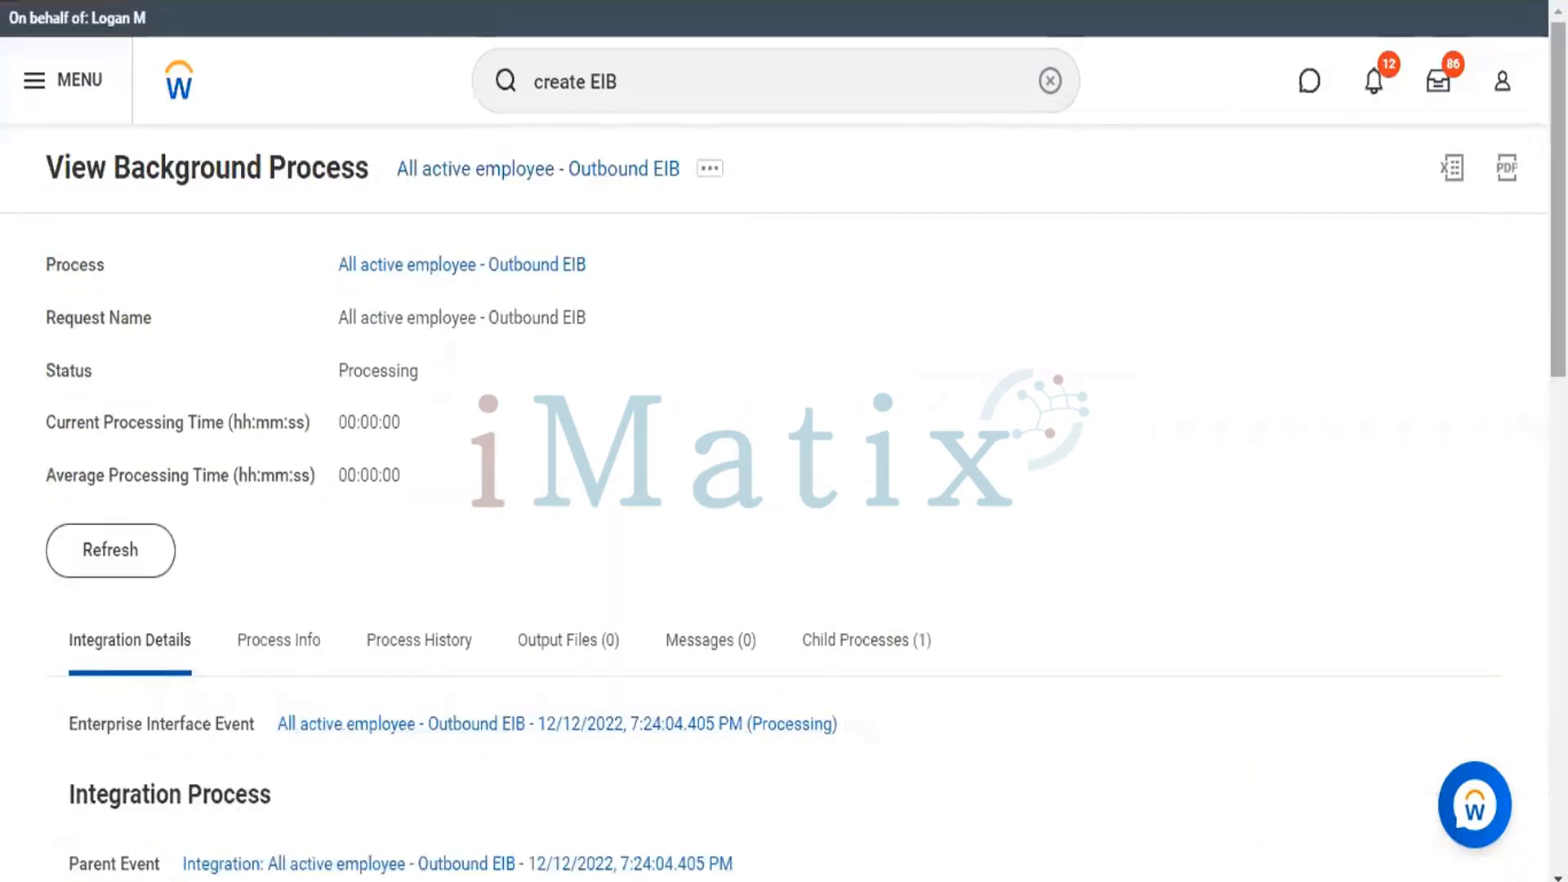
Examine the background process page for the integration process, child processes, data source and delivery details.
{"action": "scroll", "coordinate": [784, 441], "scroll_direction": "down", "scroll_amount": 2}
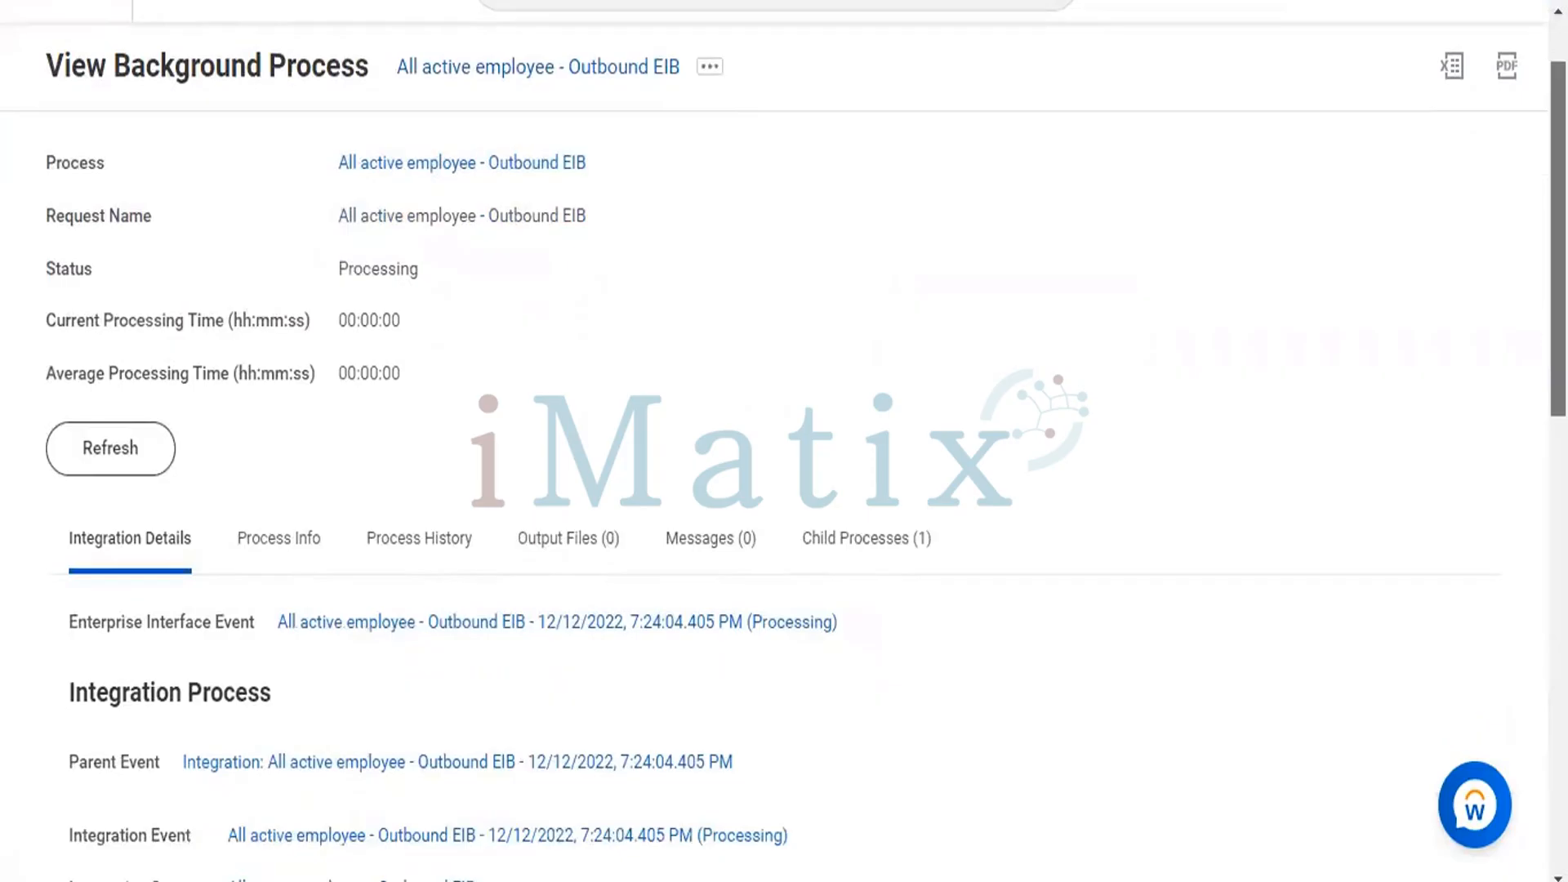
{"action": "scroll", "coordinate": [784, 440], "scroll_direction": "down", "scroll_amount": 1}
{"action": "scroll", "coordinate": [784, 441], "scroll_direction": "down", "scroll_amount": 1}
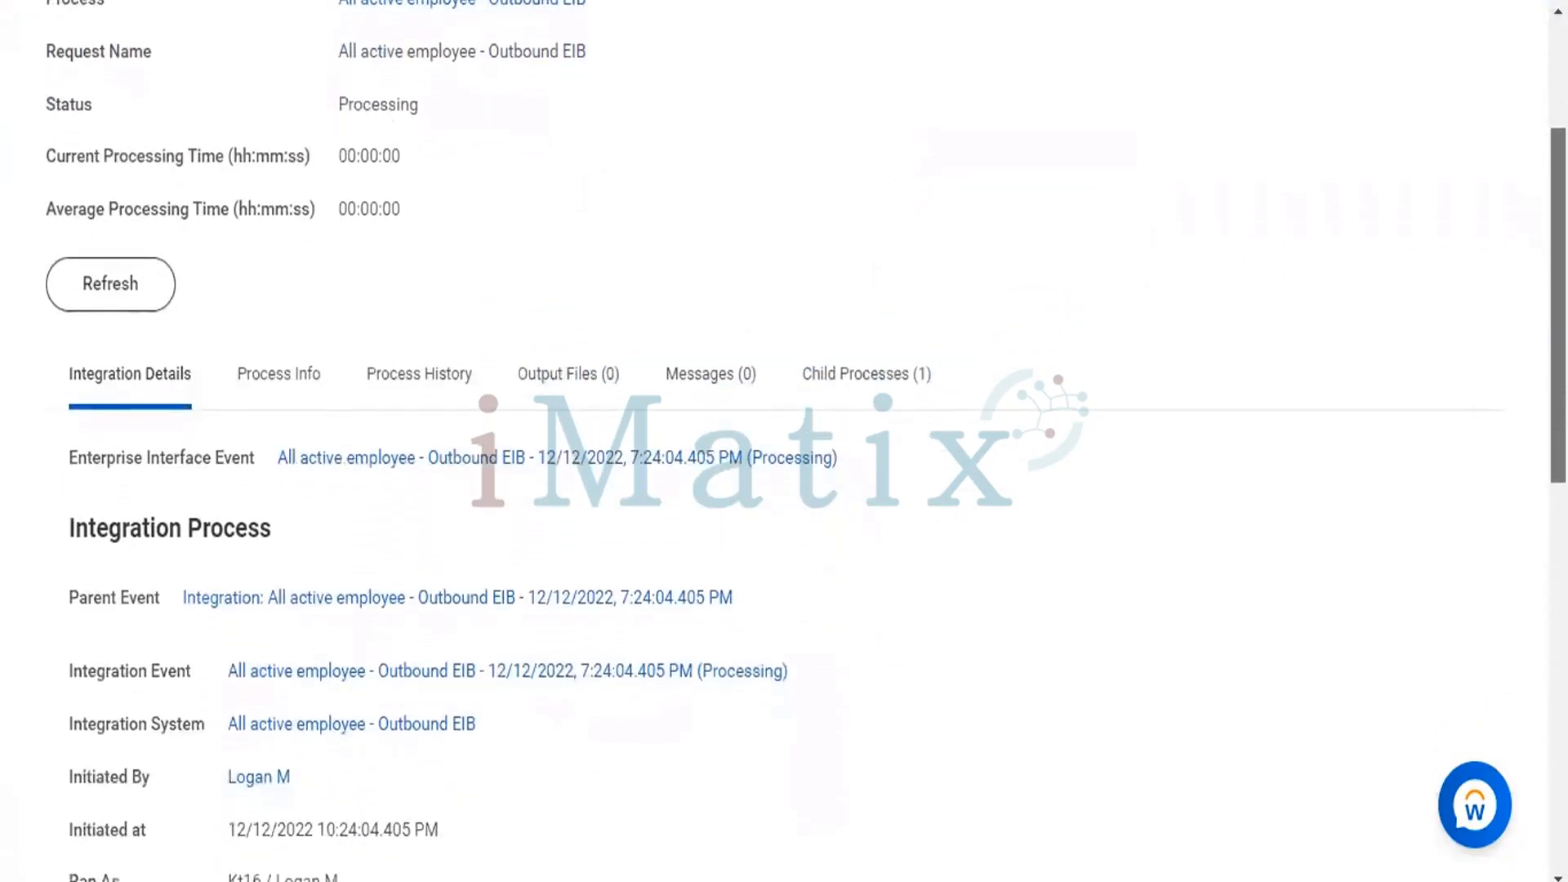
{"action": "scroll", "coordinate": [784, 441], "scroll_direction": "down", "scroll_amount": 1}
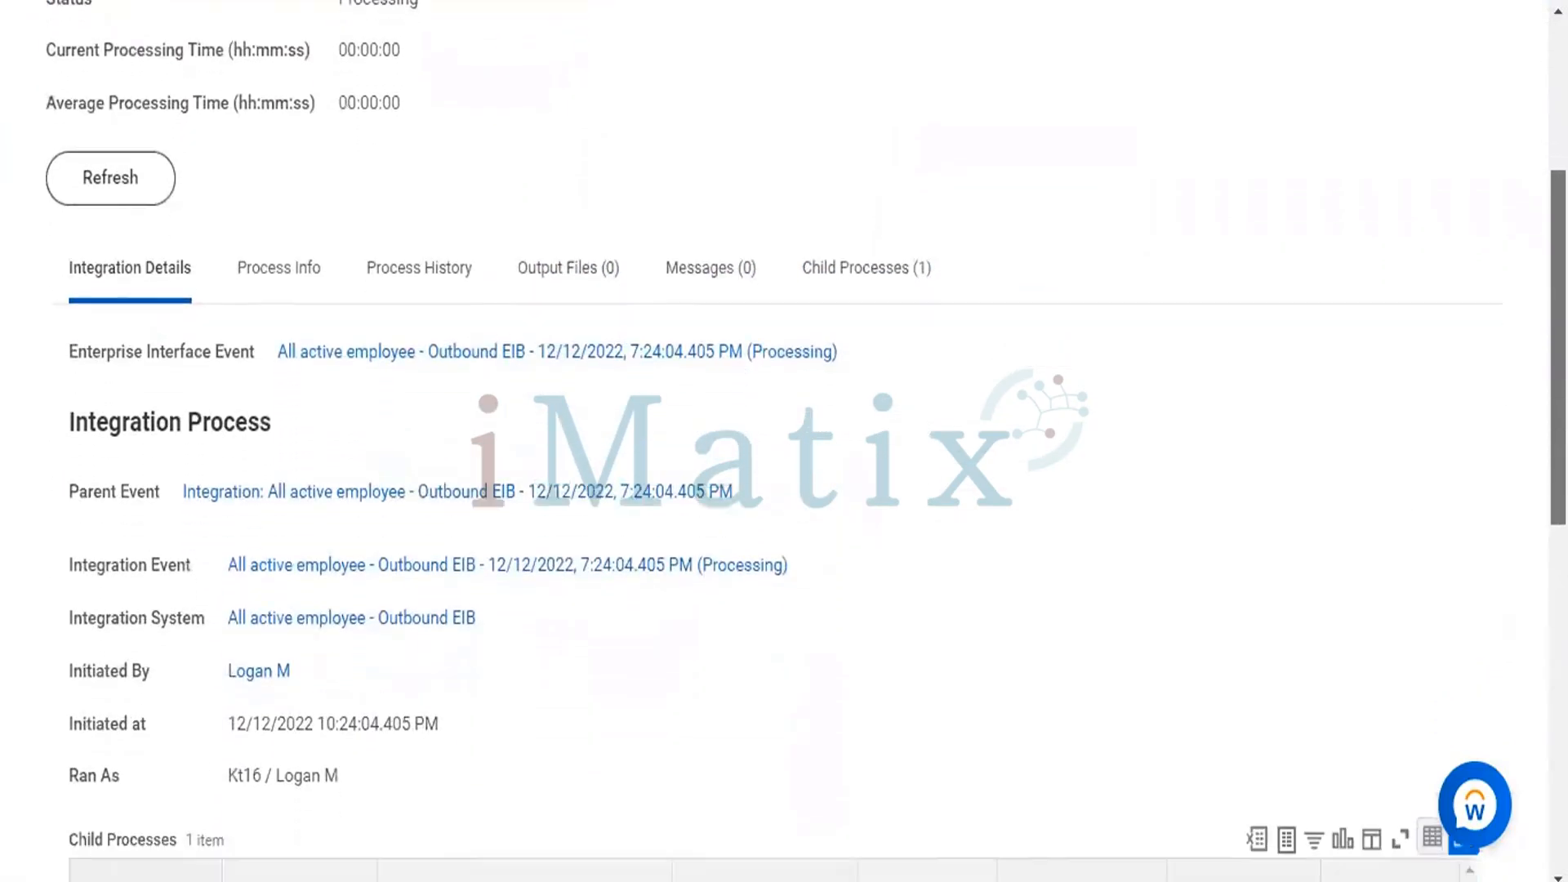
{"action": "scroll", "coordinate": [784, 441], "scroll_direction": "down", "scroll_amount": 1}
{"action": "scroll", "coordinate": [784, 441], "scroll_direction": "down", "scroll_amount": 2}
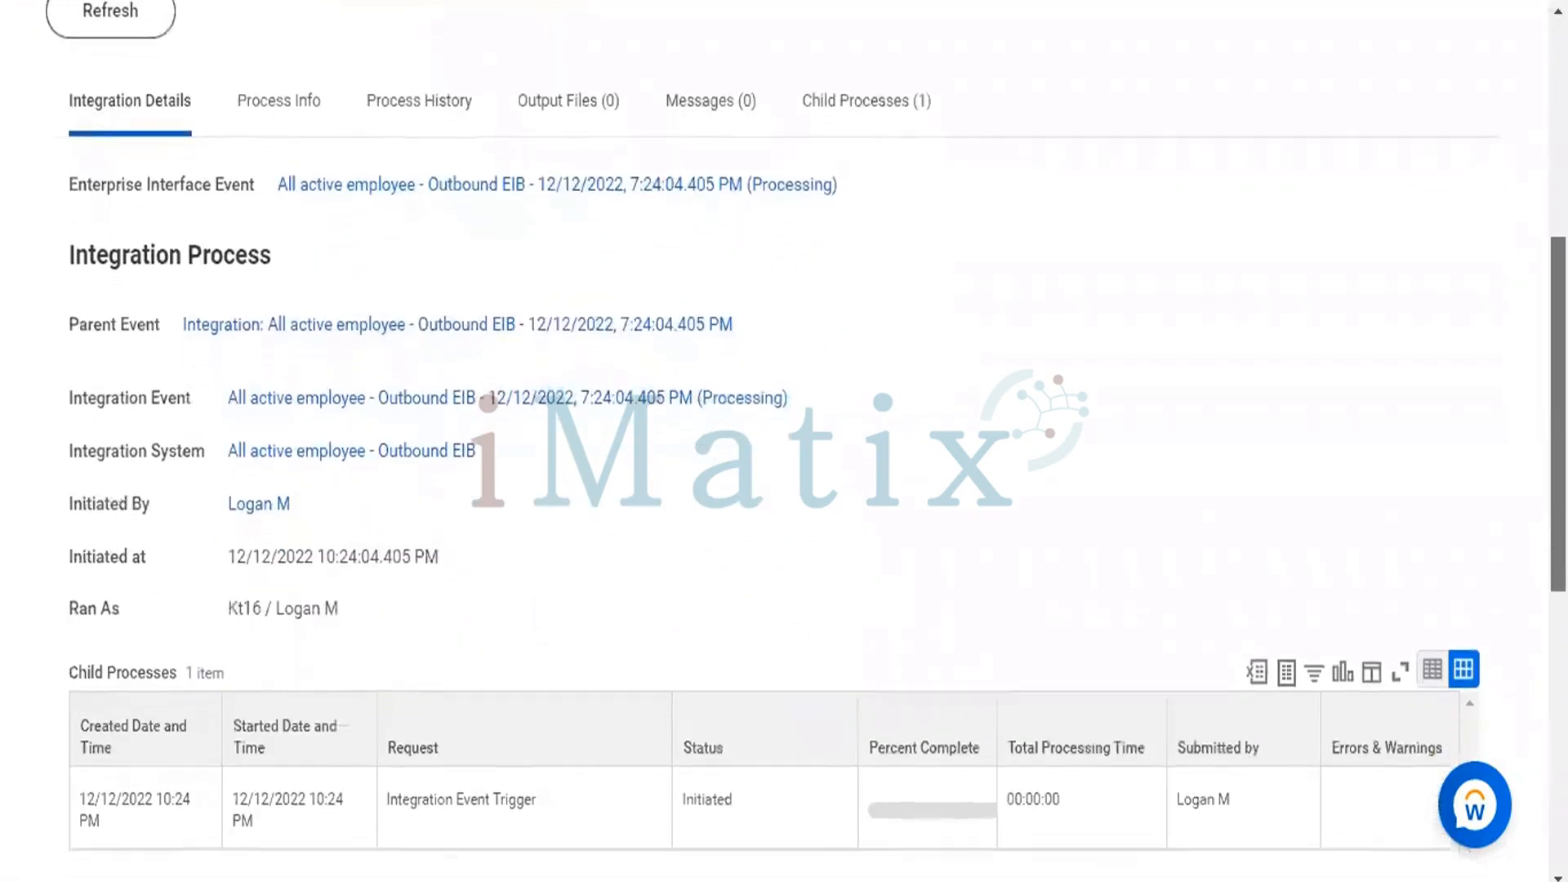
{"action": "scroll", "coordinate": [784, 441], "scroll_direction": "down", "scroll_amount": 6}
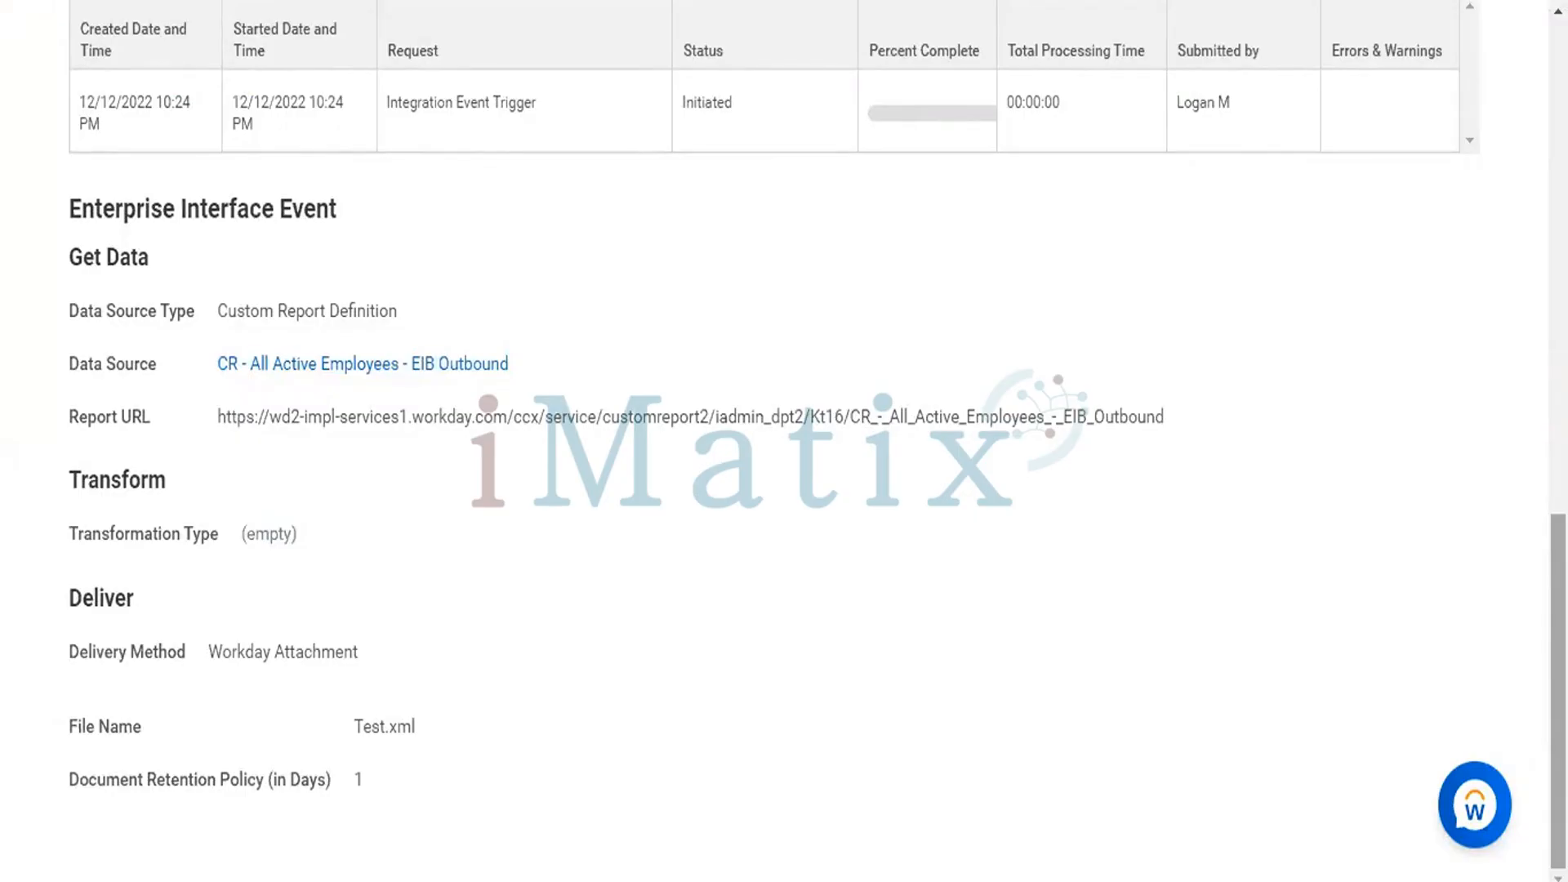
{"action": "scroll", "coordinate": [432, 194], "scroll_direction": "up", "scroll_amount": 12}
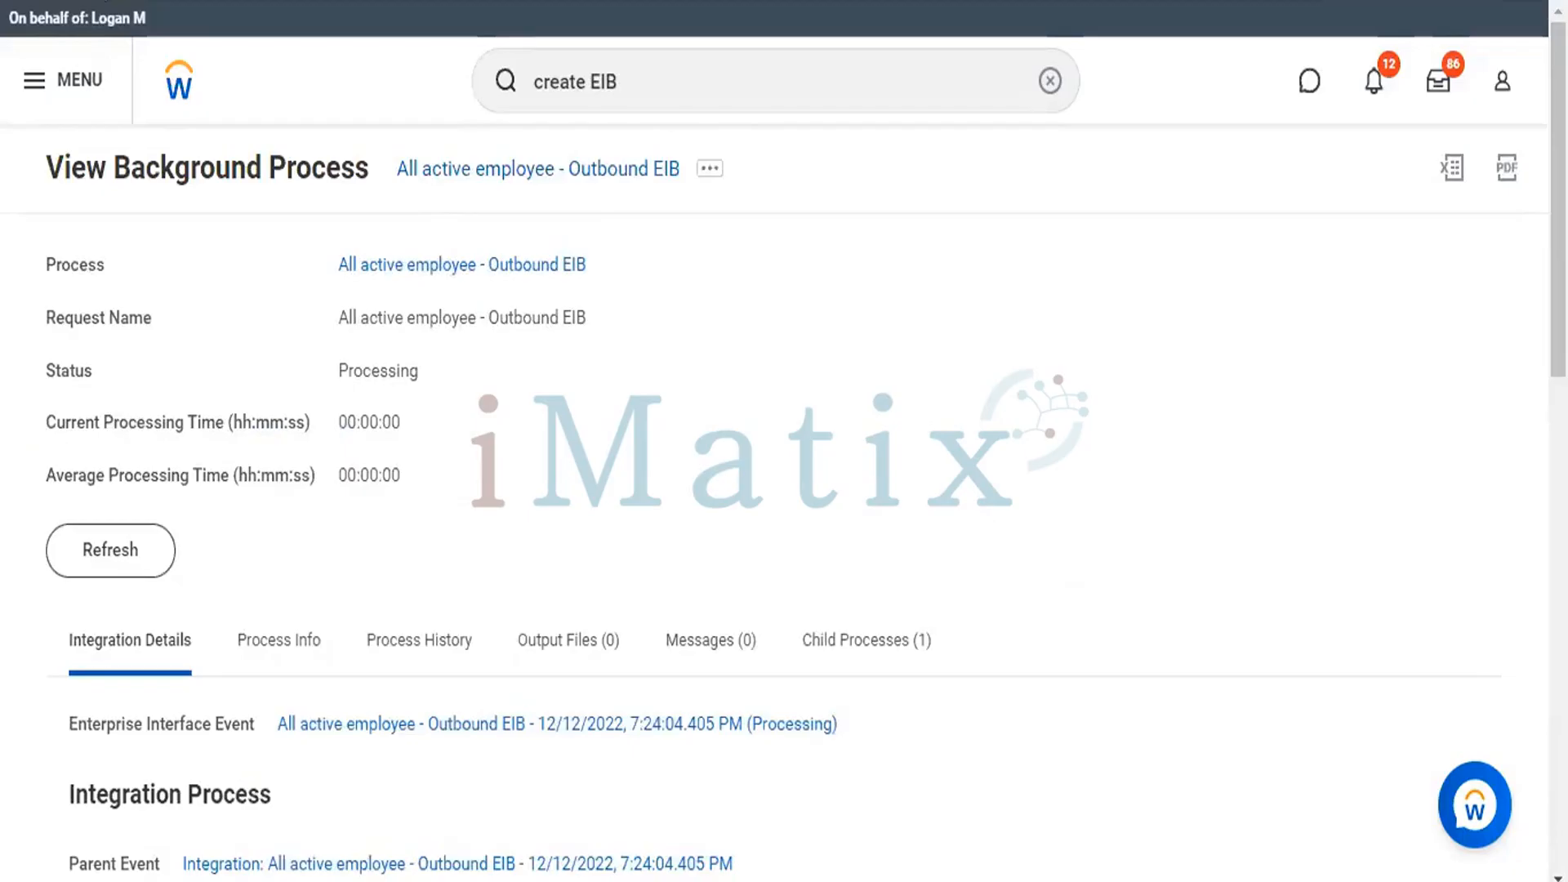
Cancel the repeated launch request and return to the All active employee - Outbound EIB integration system.
{"action": "left_click", "coordinate": [540, 247]}
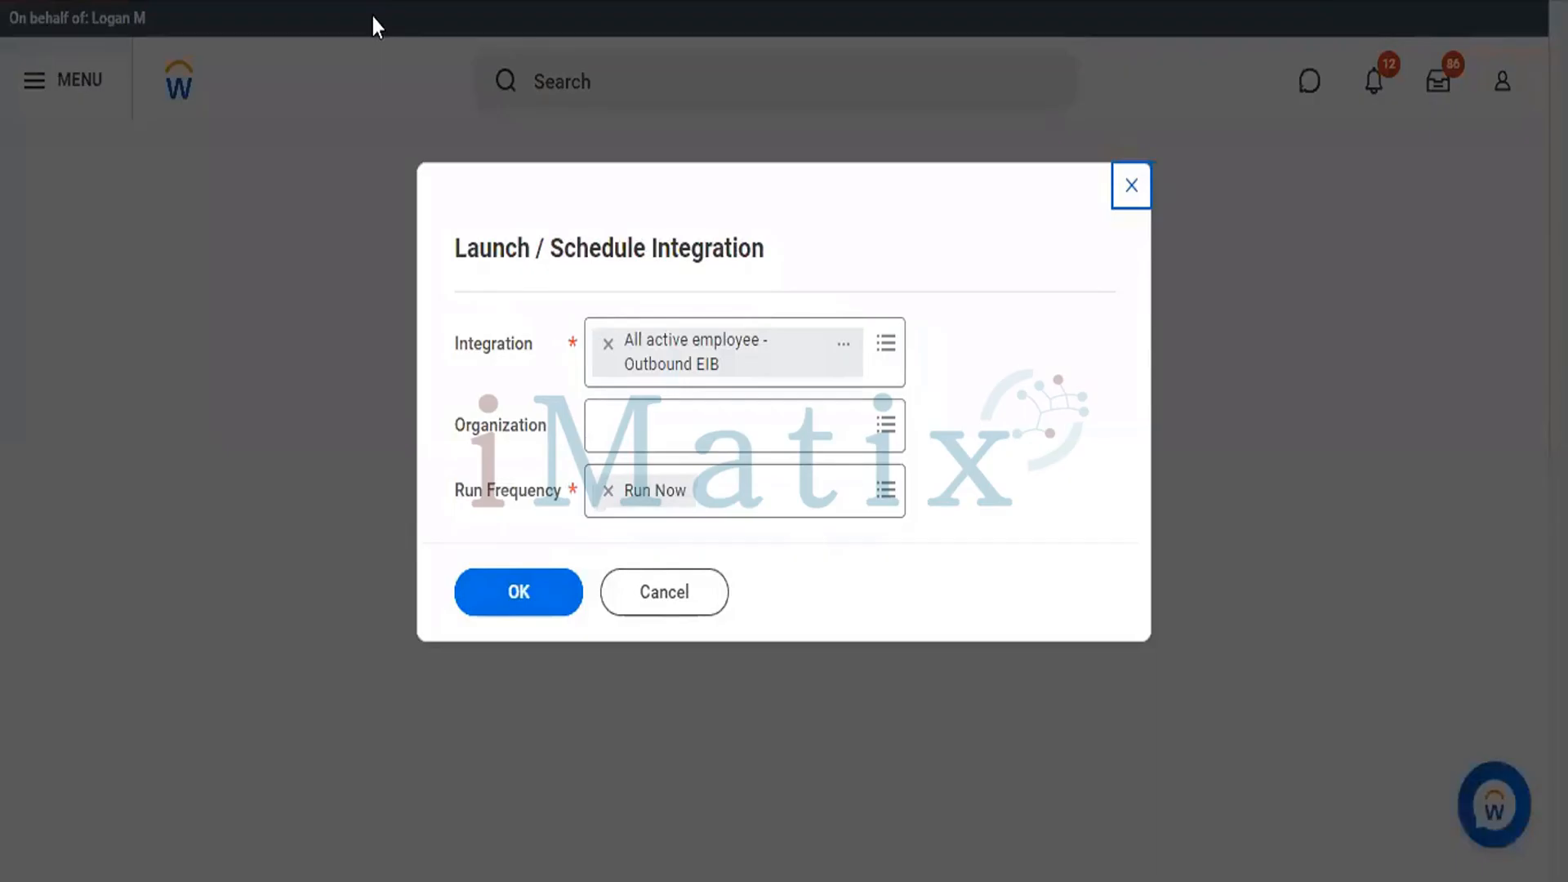
{"action": "left_click", "coordinate": [525, 606]}
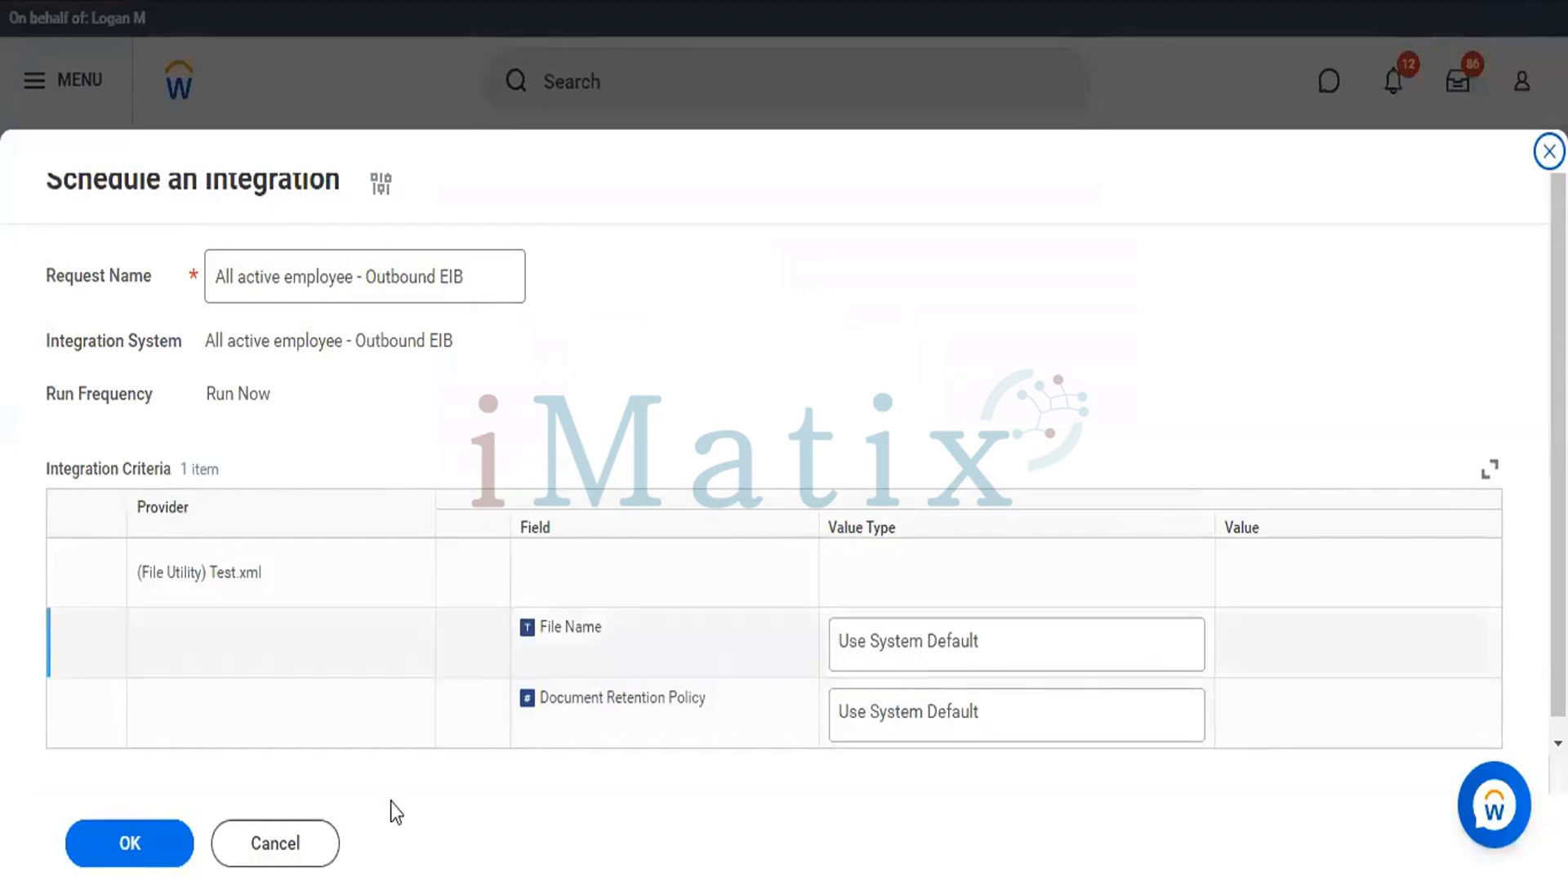
{"action": "left_click", "coordinate": [288, 849]}
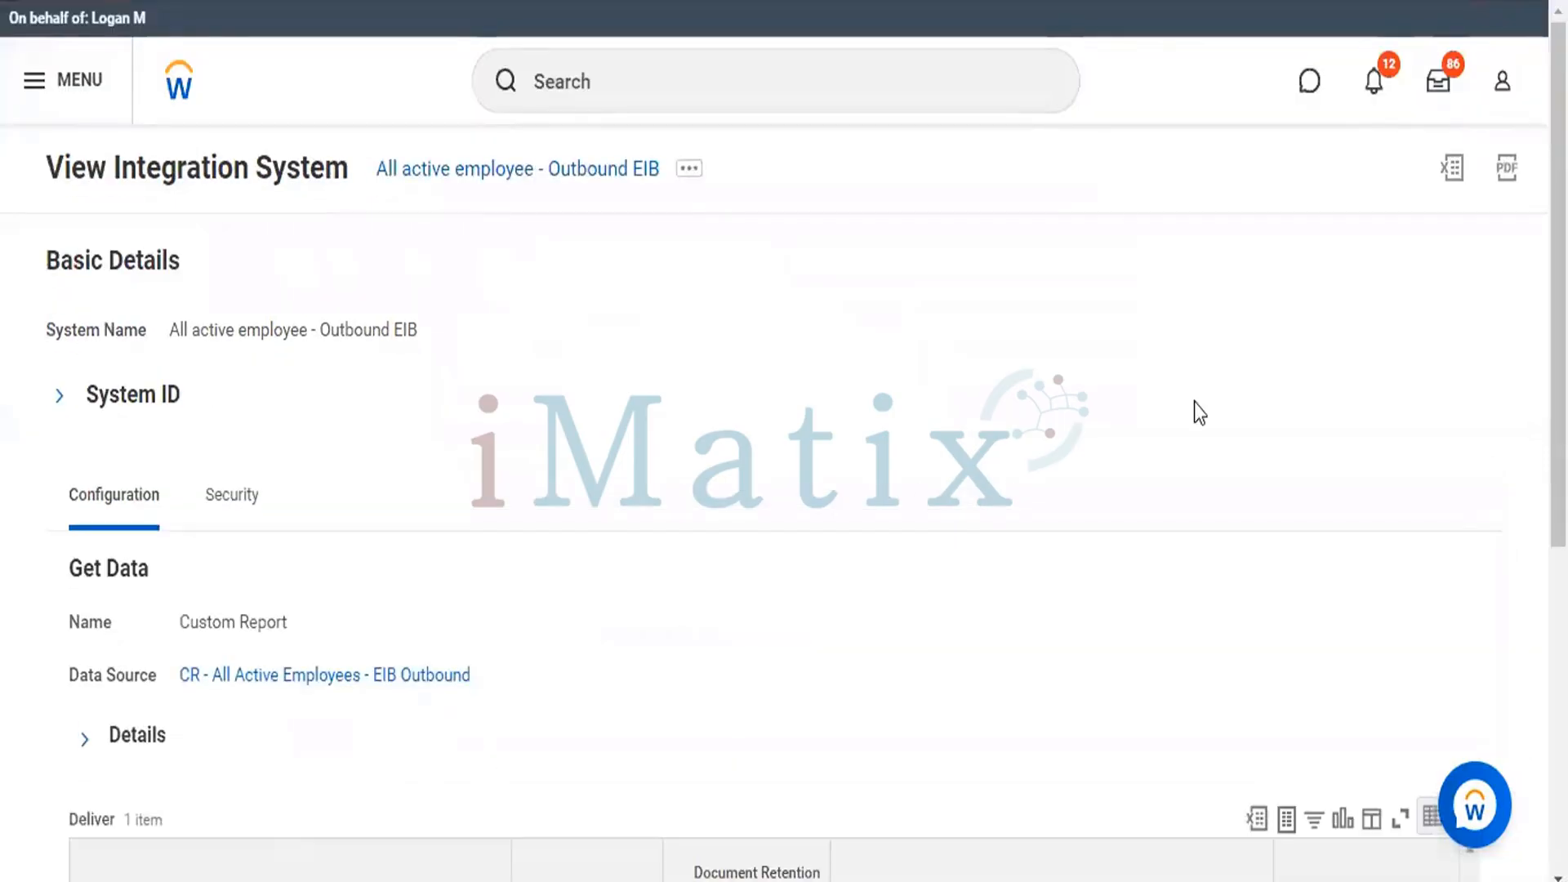
{"action": "left_click", "coordinate": [834, 85]}
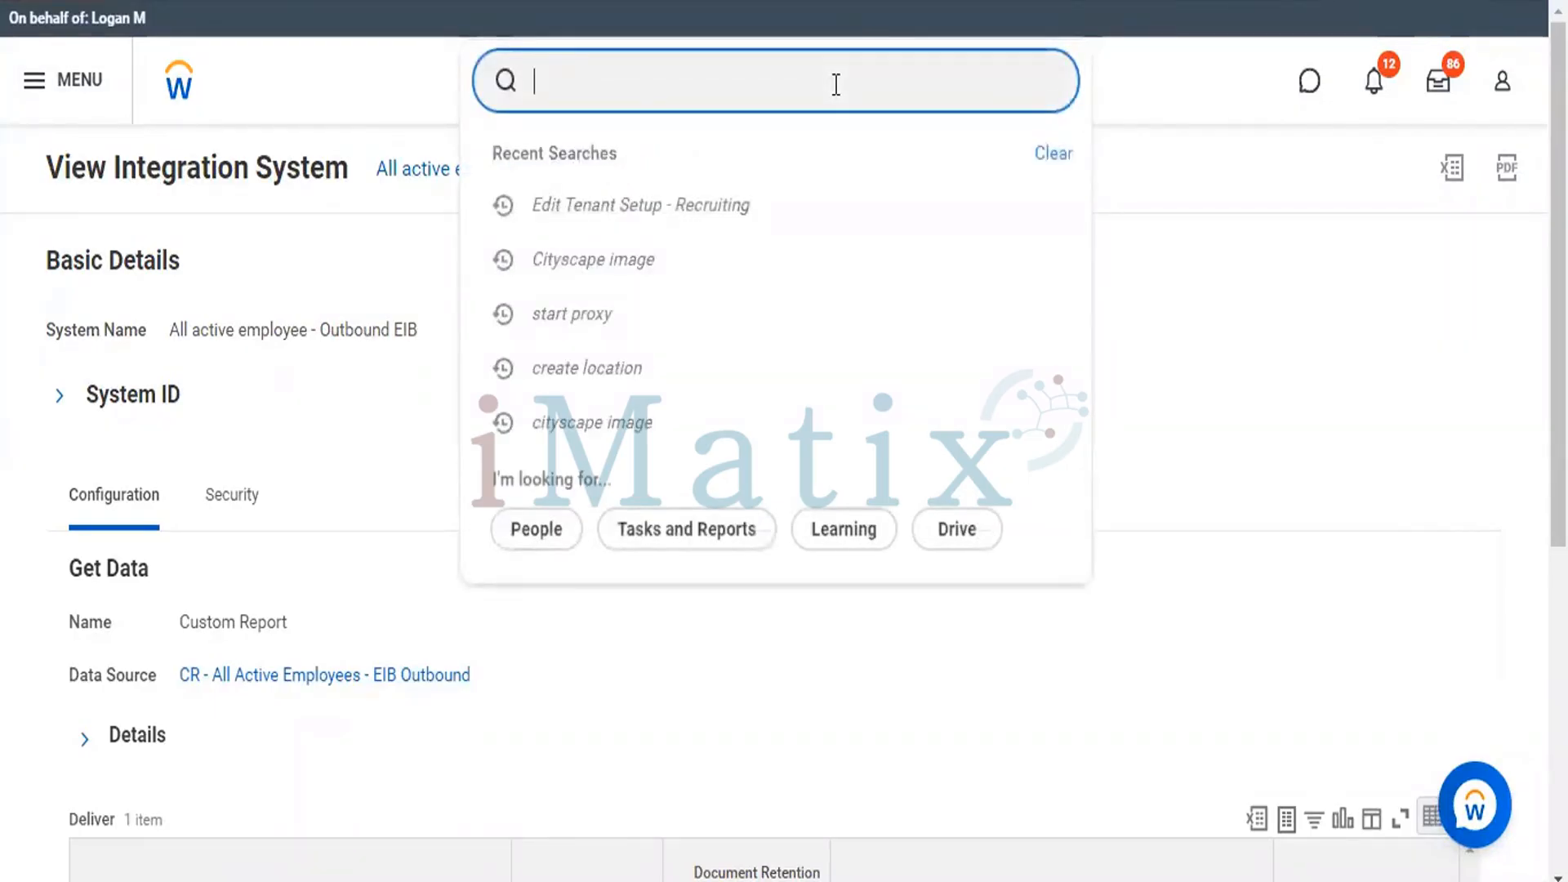
{"action": "type", "text": "a"}
{"action": "left_click", "coordinate": [1050, 81]}
{"action": "left_click", "coordinate": [1237, 98]}
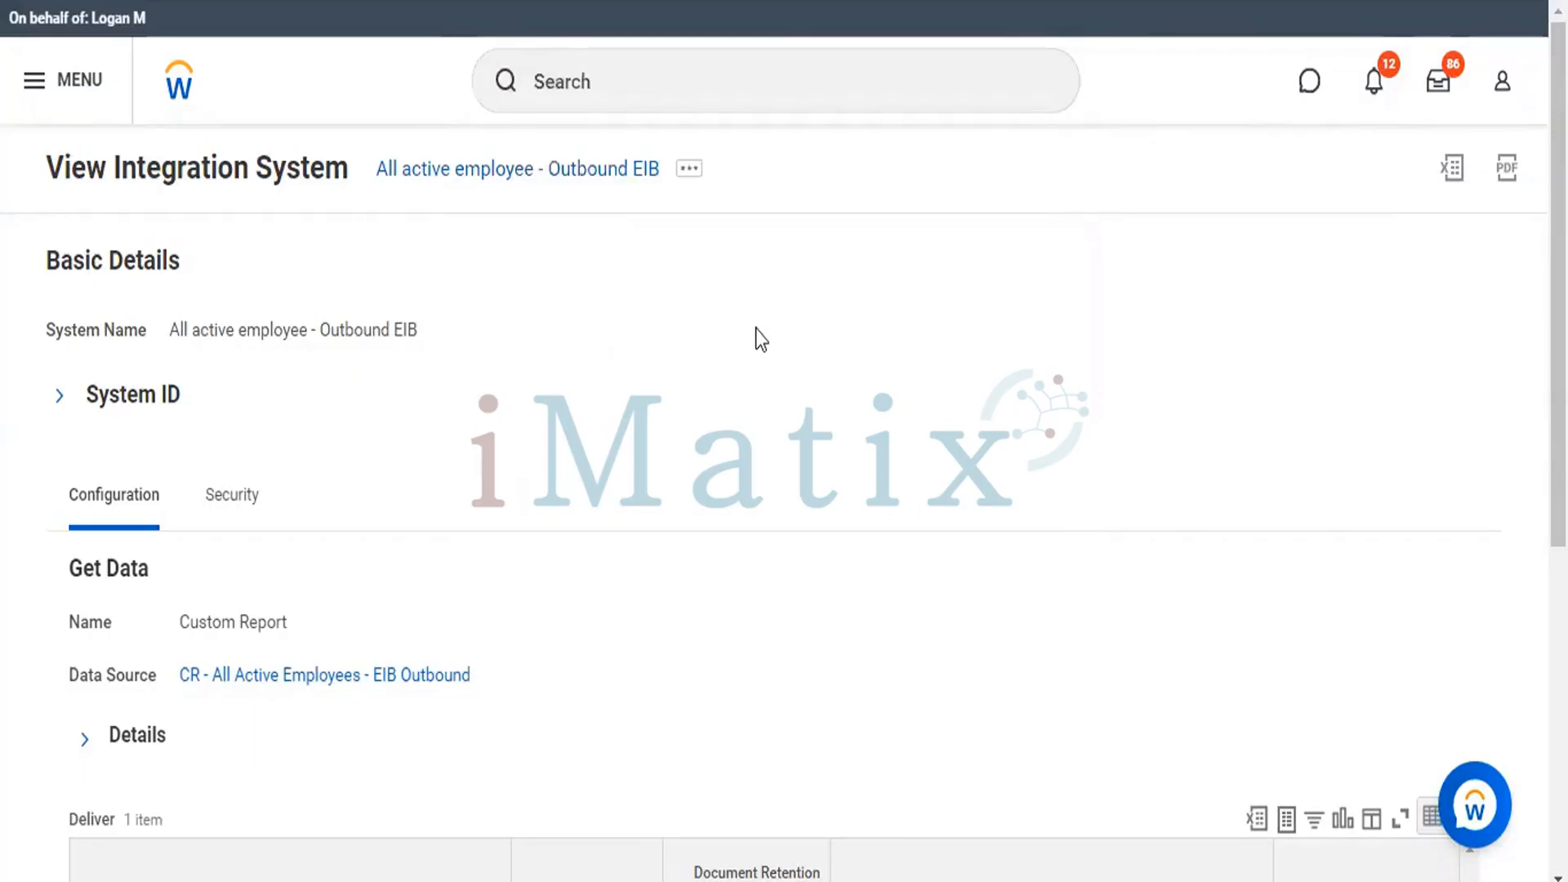
List the integration events of the All active employee - Outbound EIB integration system without further filters.
{"action": "left_click", "coordinate": [690, 174]}
{"action": "left_click", "coordinate": [690, 171]}
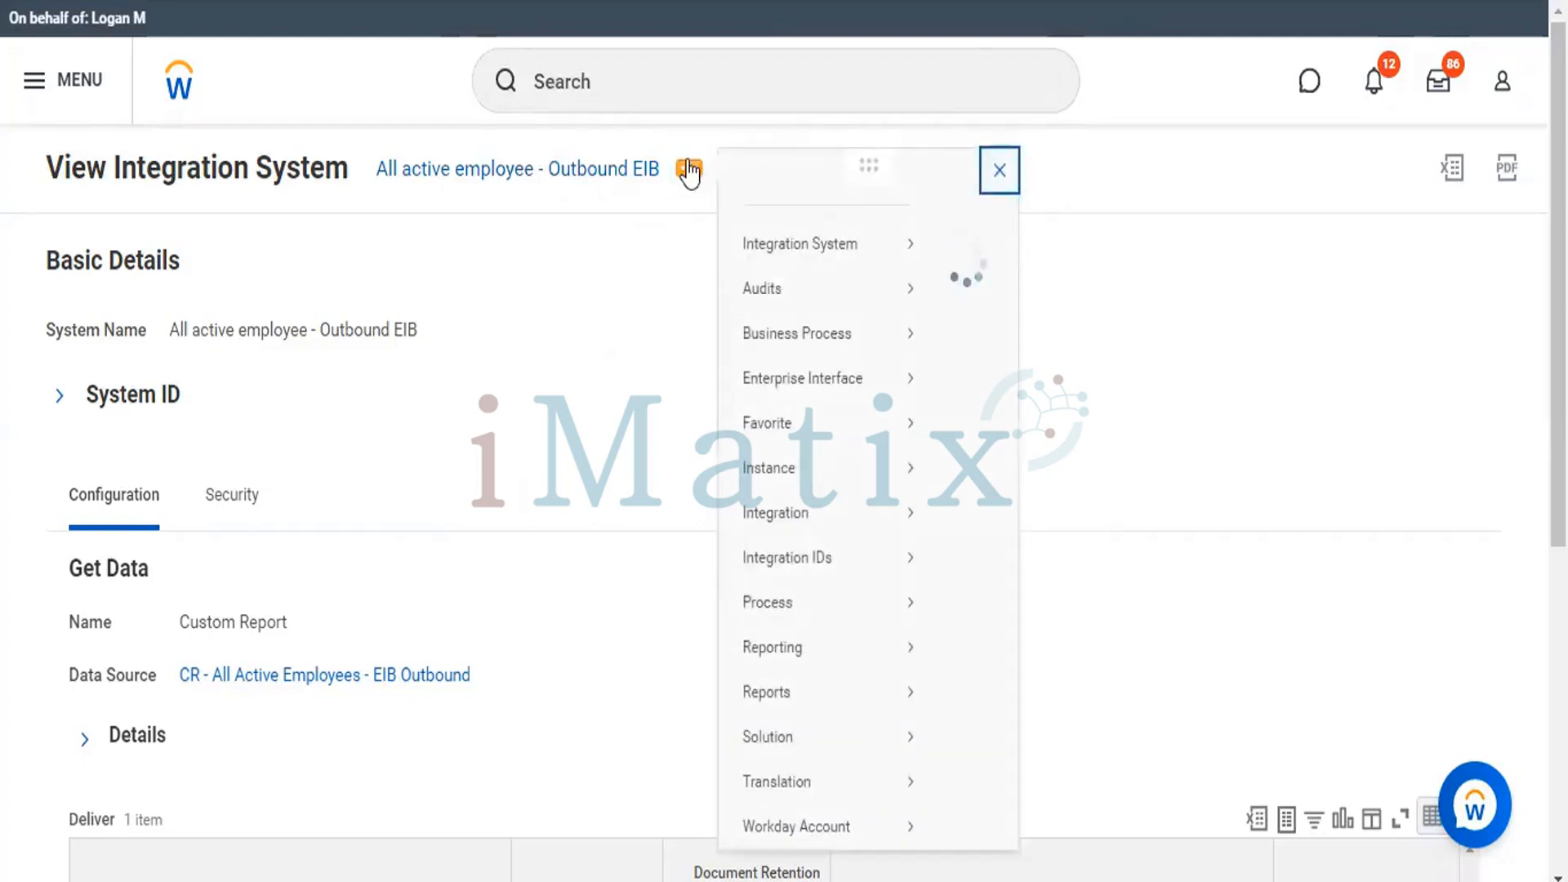
{"action": "mouse_move", "coordinate": [837, 260]}
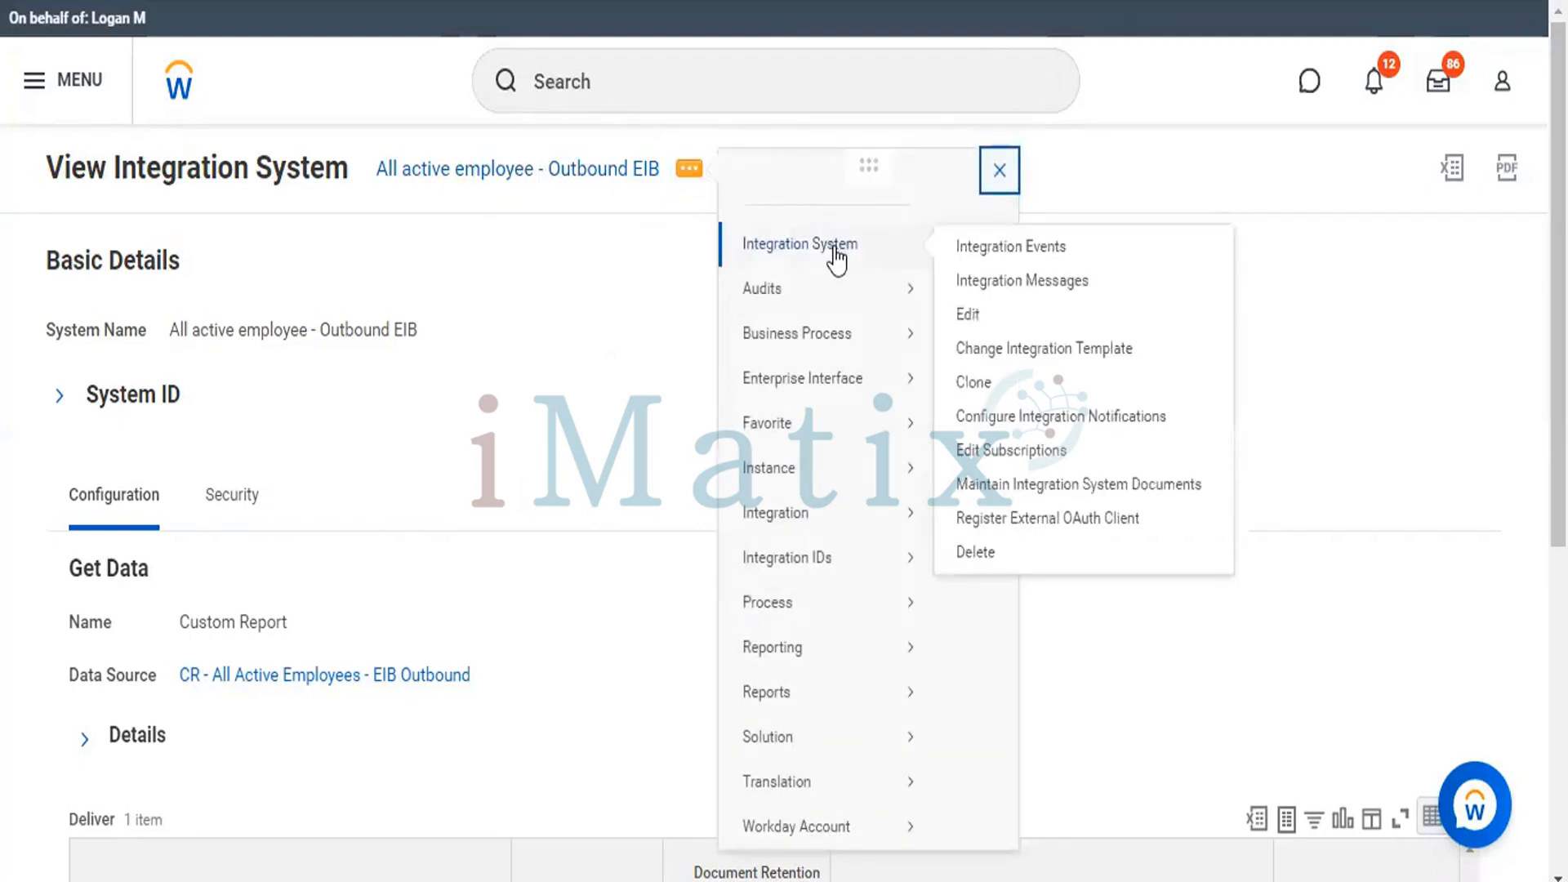
{"action": "left_click", "coordinate": [991, 270]}
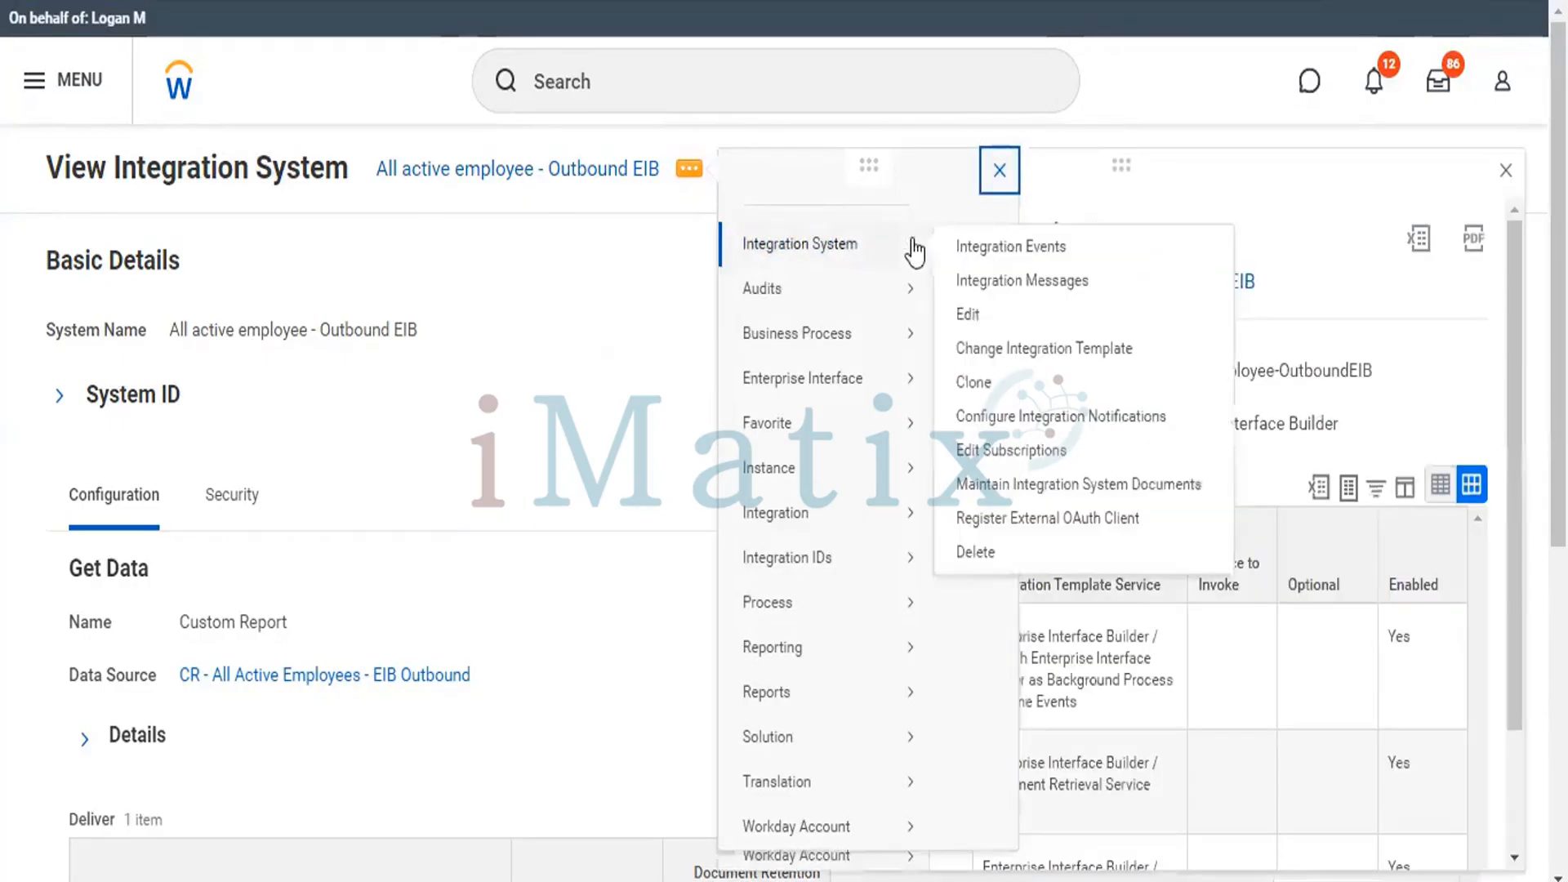
{"action": "left_click", "coordinate": [976, 248]}
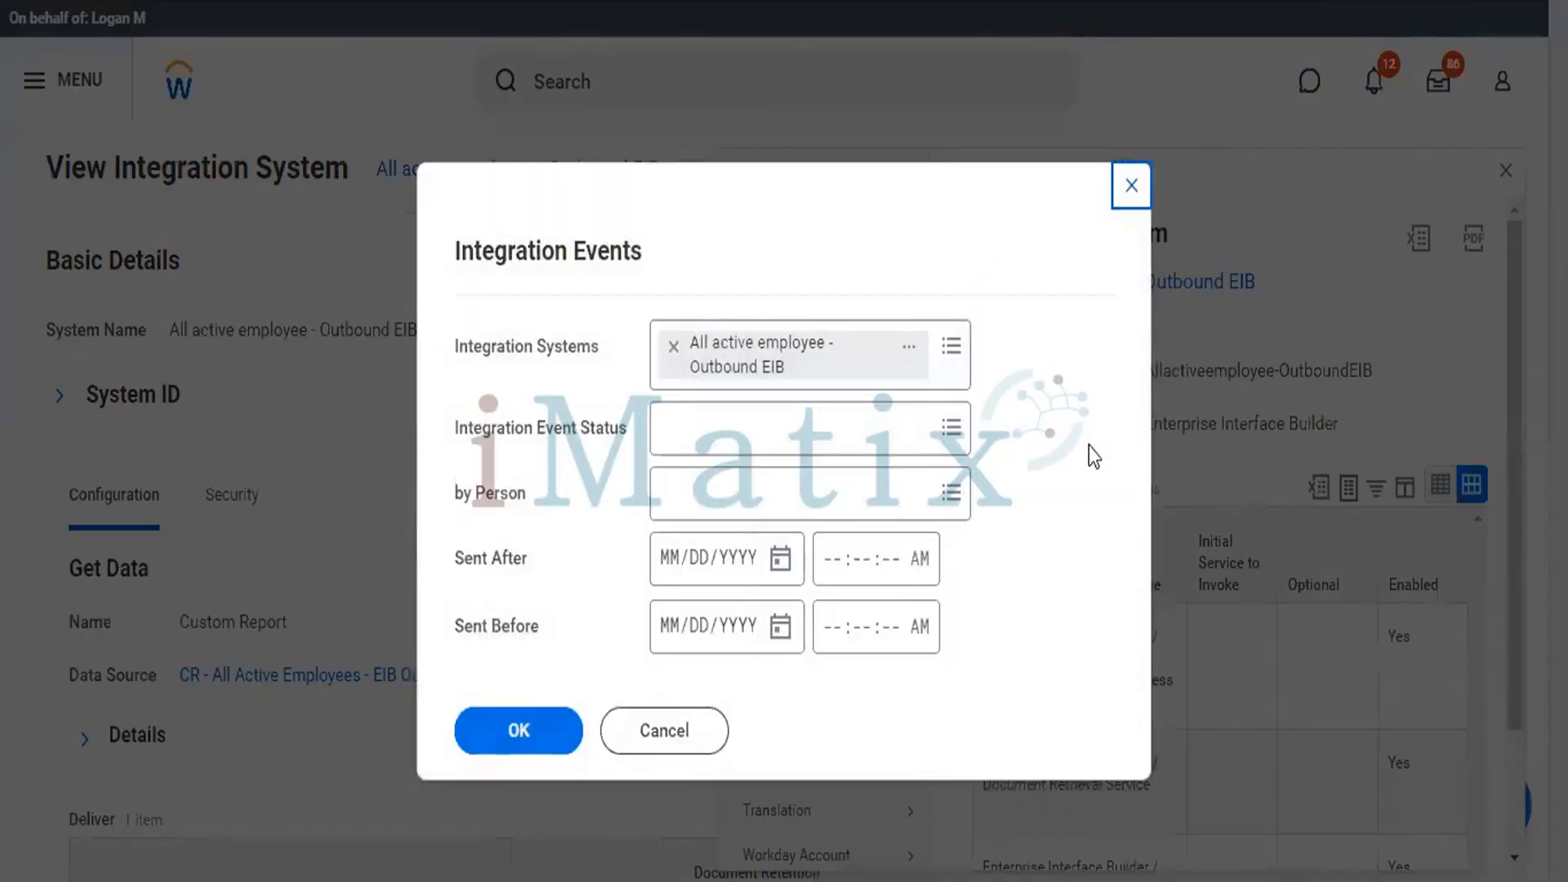
{"action": "left_click", "coordinate": [506, 727]}
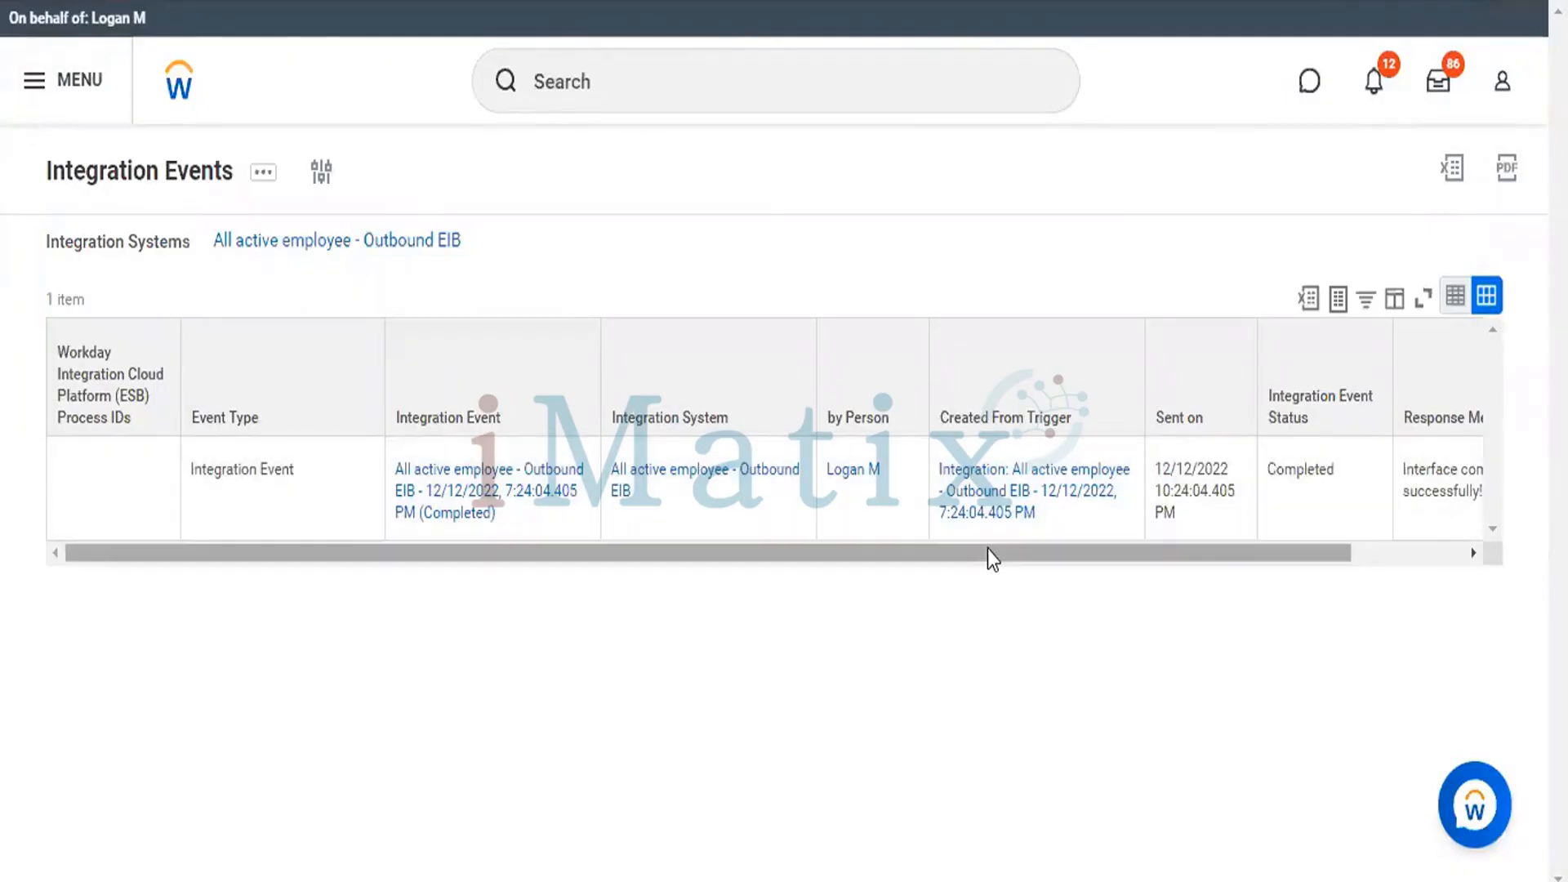
Open the completed All active employee - Outbound EIB integration event and examine its integration process, child process and data source details.
{"action": "left_click_drag", "start_coordinate": [987, 549], "coordinate": [1033, 562]}
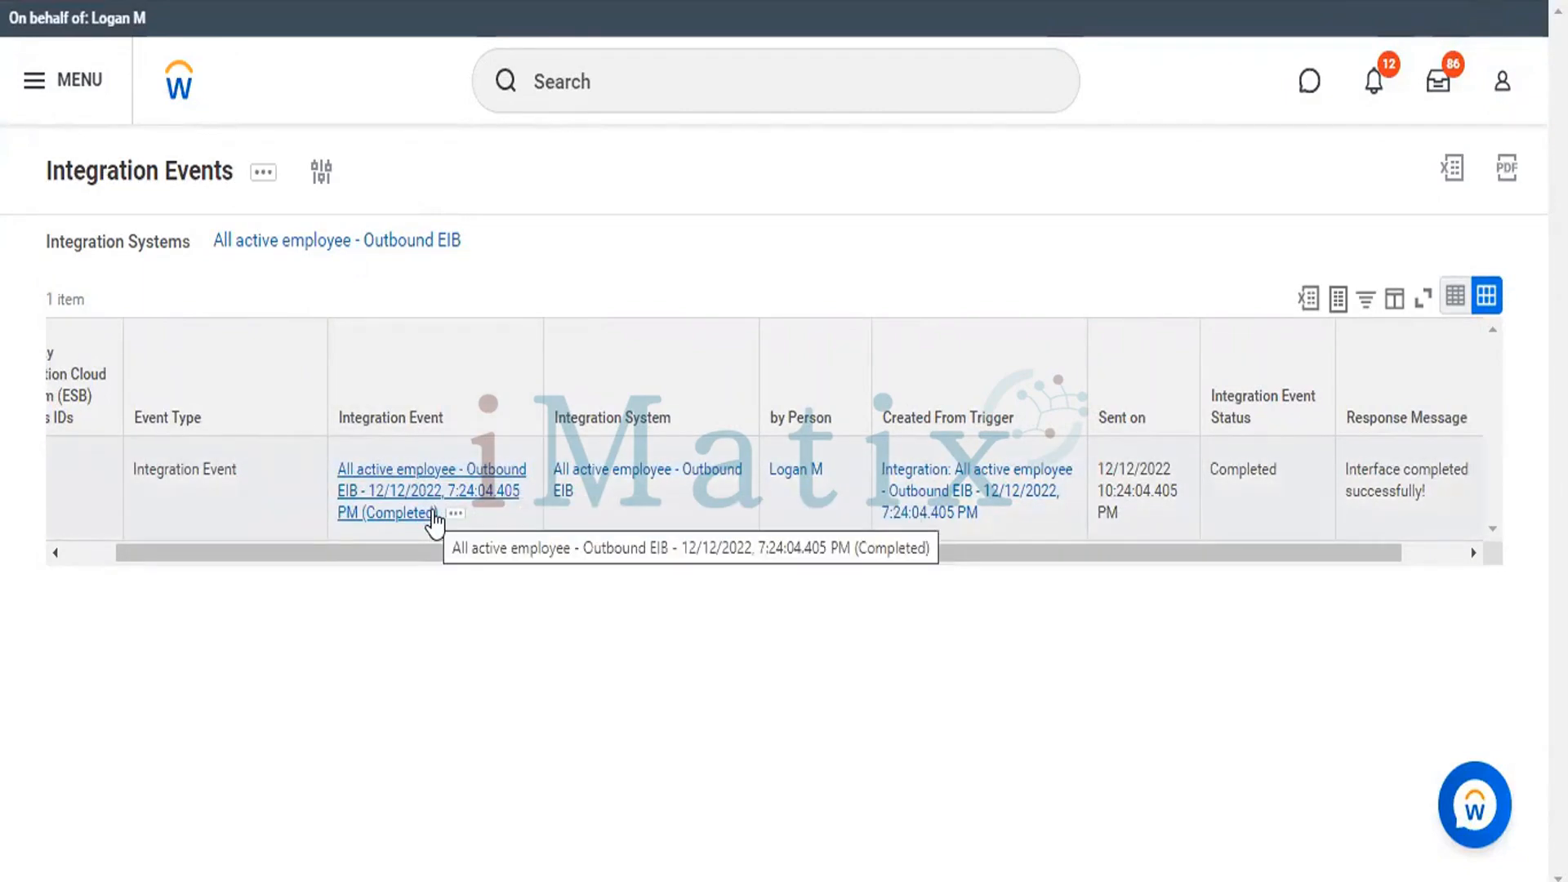
{"action": "left_click", "coordinate": [434, 523]}
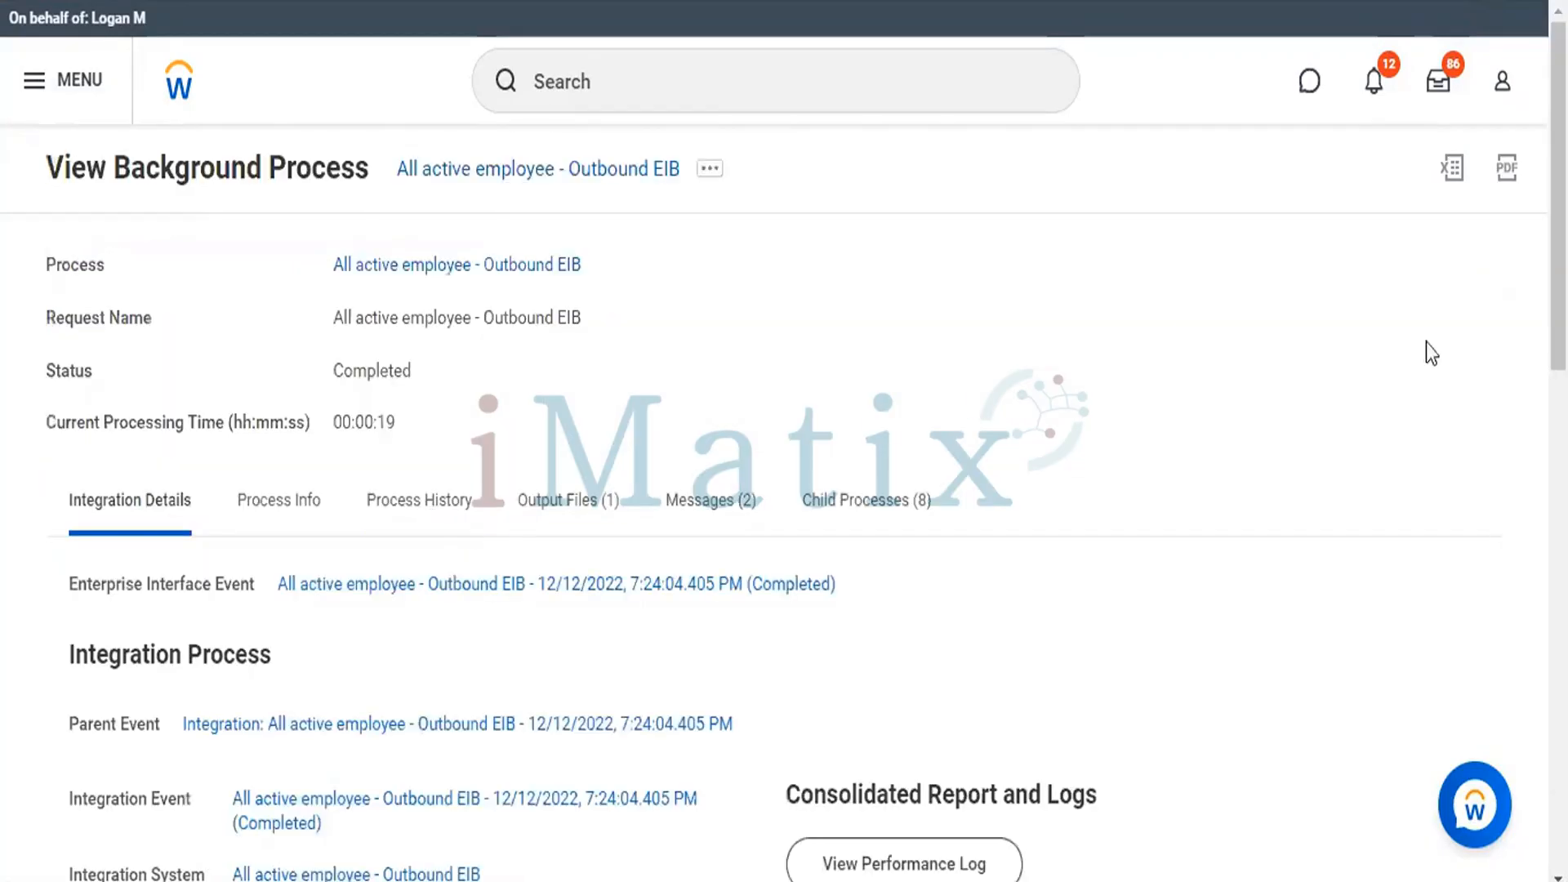
{"action": "scroll", "coordinate": [784, 441], "scroll_direction": "down", "scroll_amount": 2}
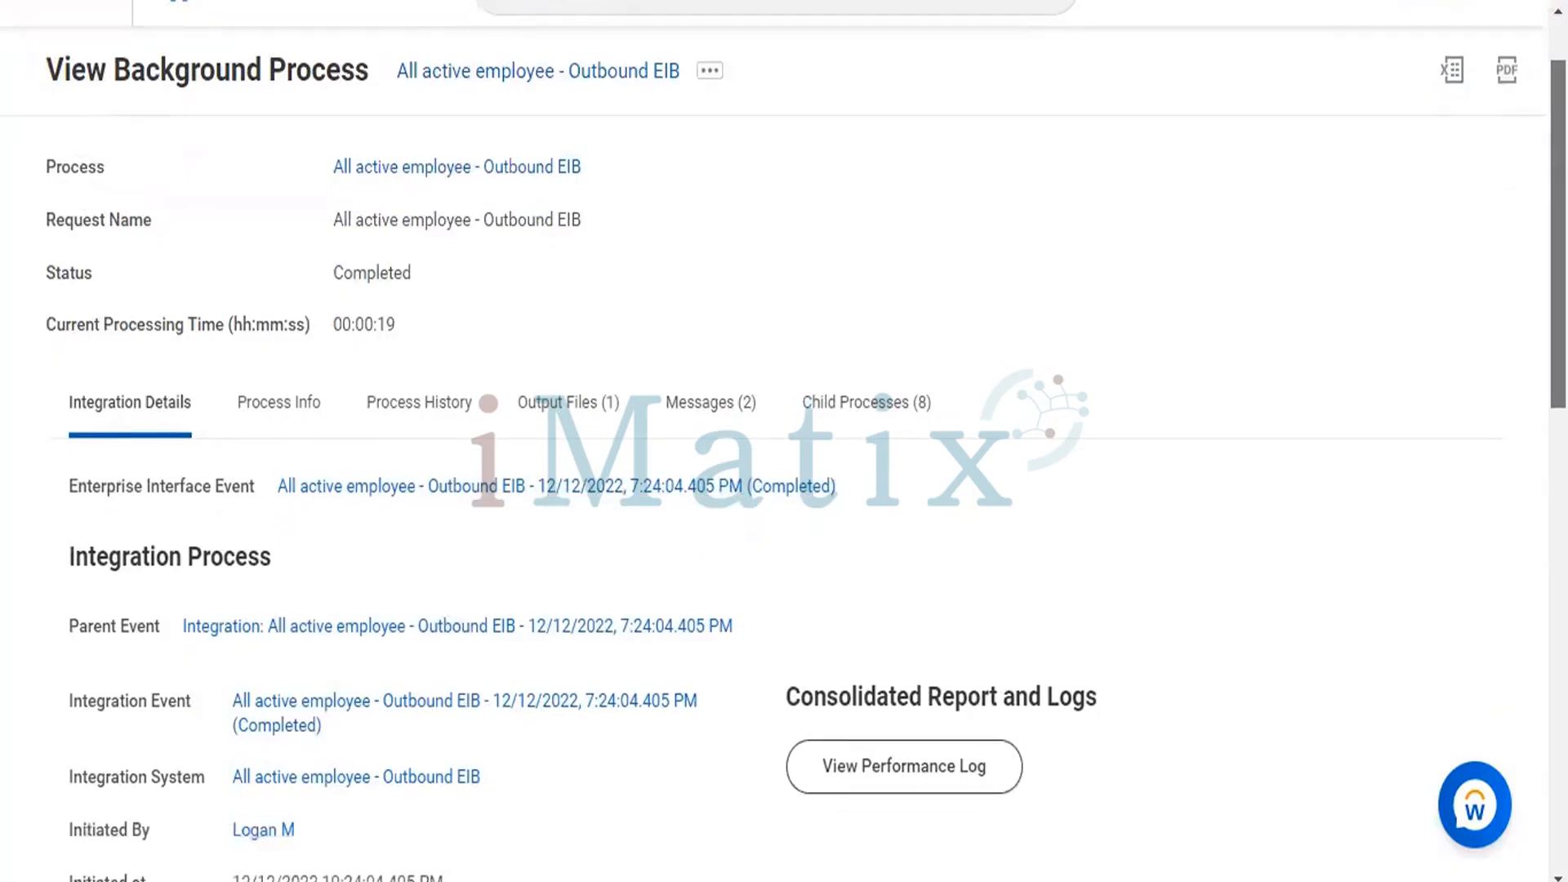
{"action": "scroll", "coordinate": [784, 441], "scroll_direction": "down", "scroll_amount": 3}
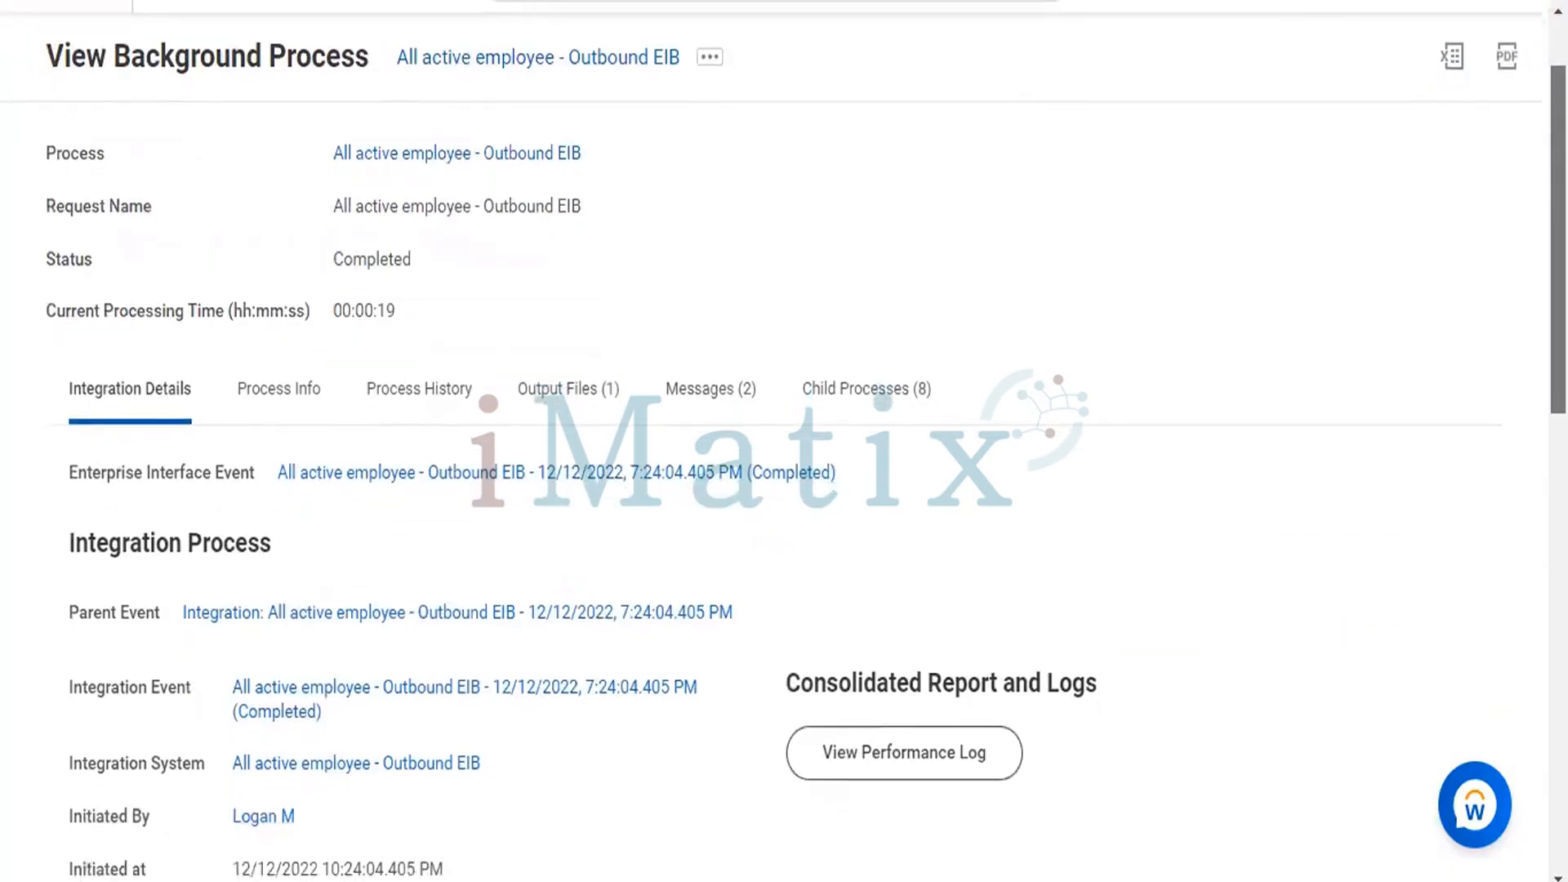
{"action": "scroll", "coordinate": [783, 441], "scroll_direction": "down", "scroll_amount": 2}
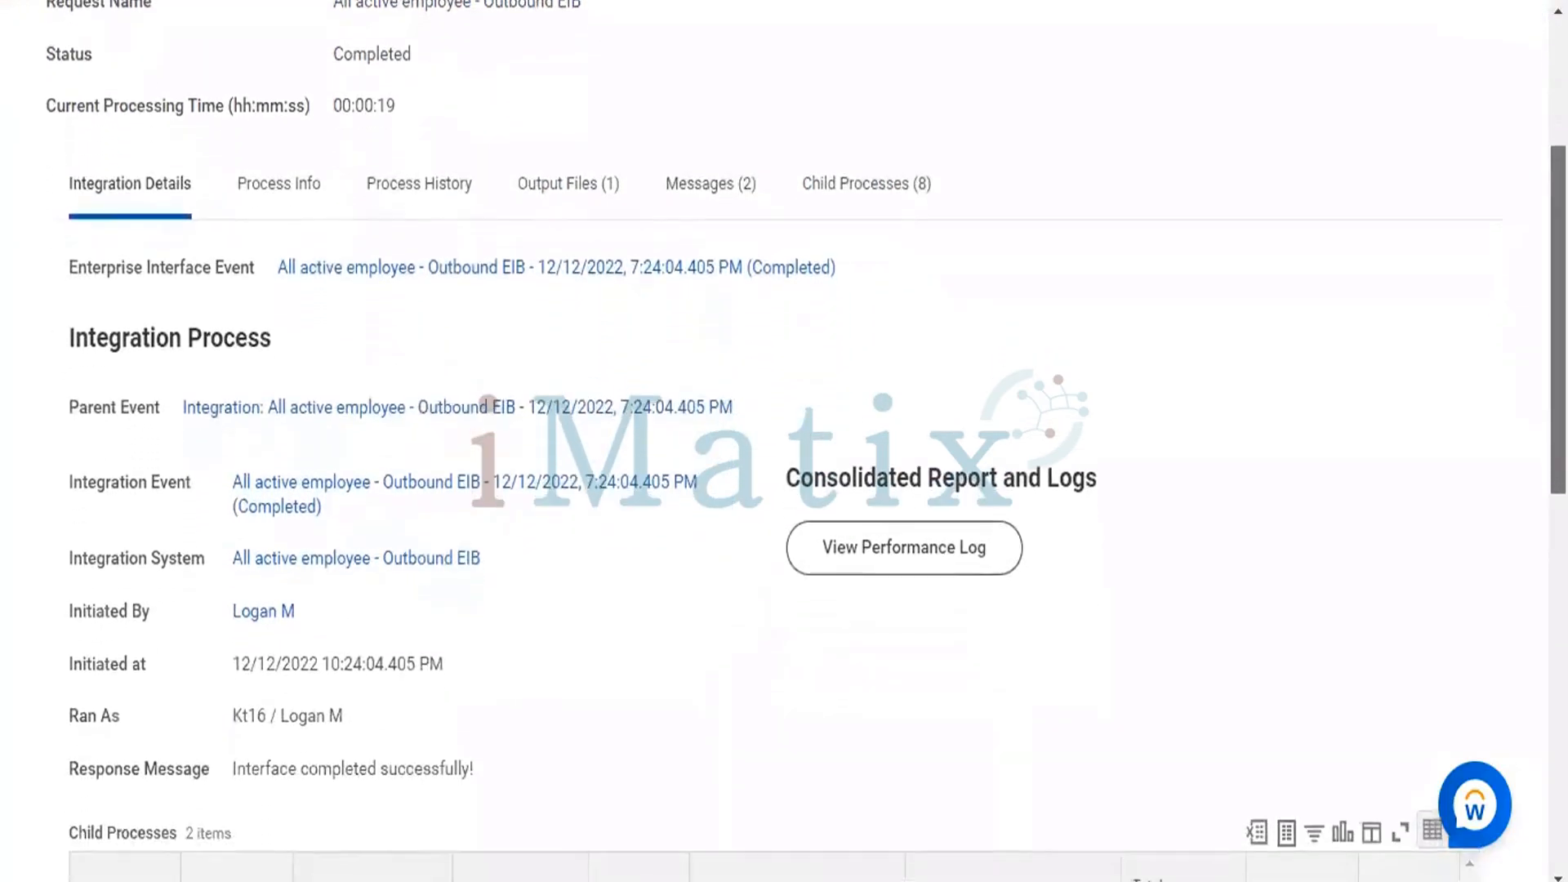
{"action": "scroll", "coordinate": [784, 441], "scroll_direction": "down", "scroll_amount": 2}
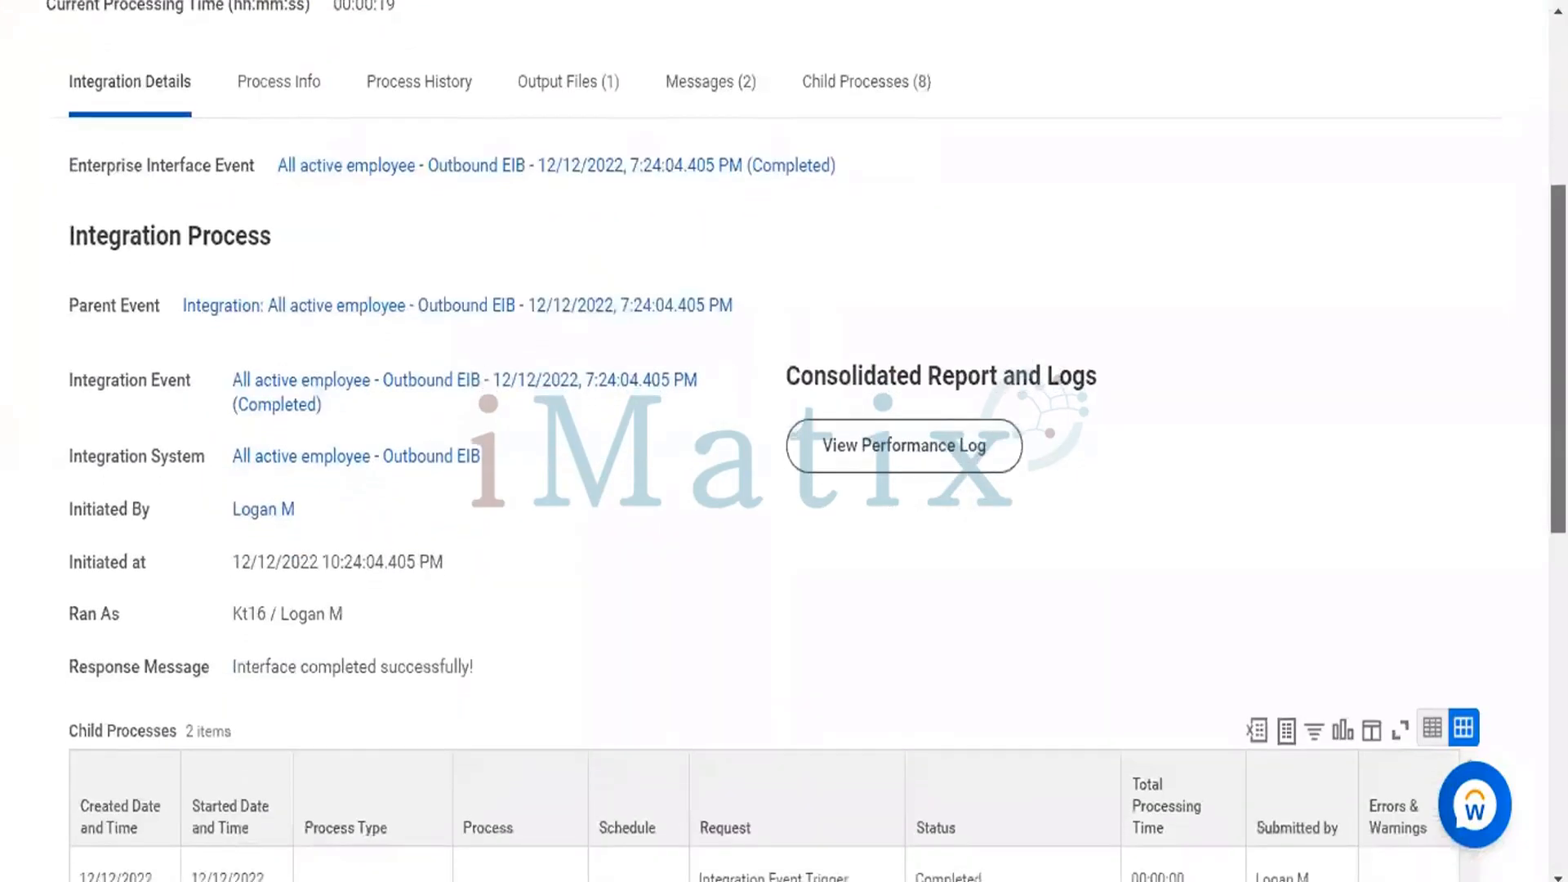
{"action": "scroll", "coordinate": [784, 441], "scroll_direction": "down", "scroll_amount": 1}
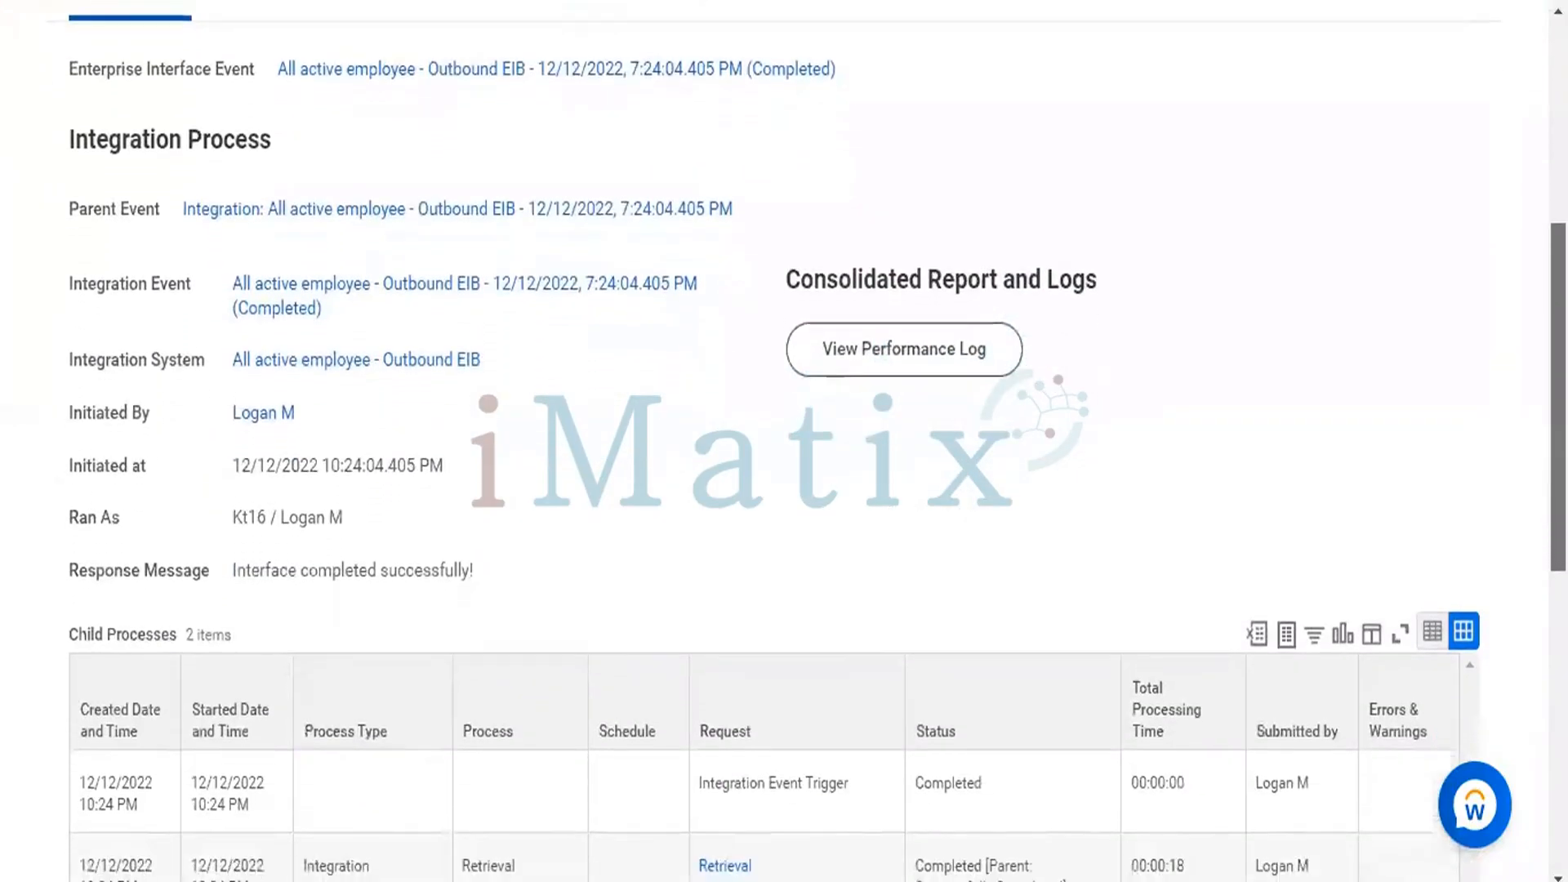
{"action": "scroll", "coordinate": [784, 441], "scroll_direction": "down", "scroll_amount": 1}
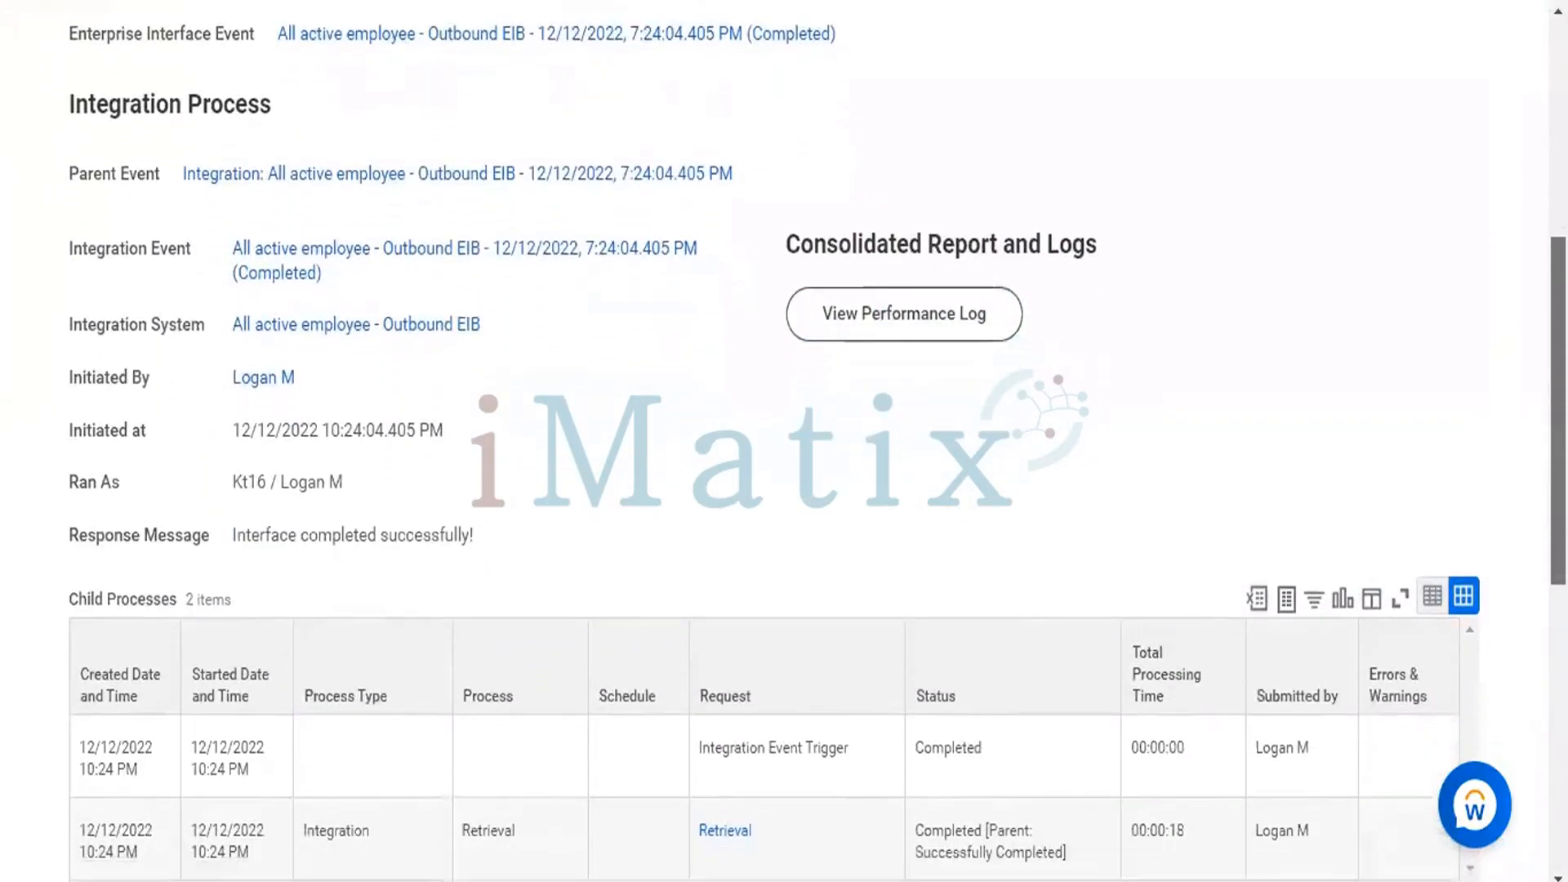
{"action": "scroll", "coordinate": [784, 441], "scroll_direction": "down", "scroll_amount": 5}
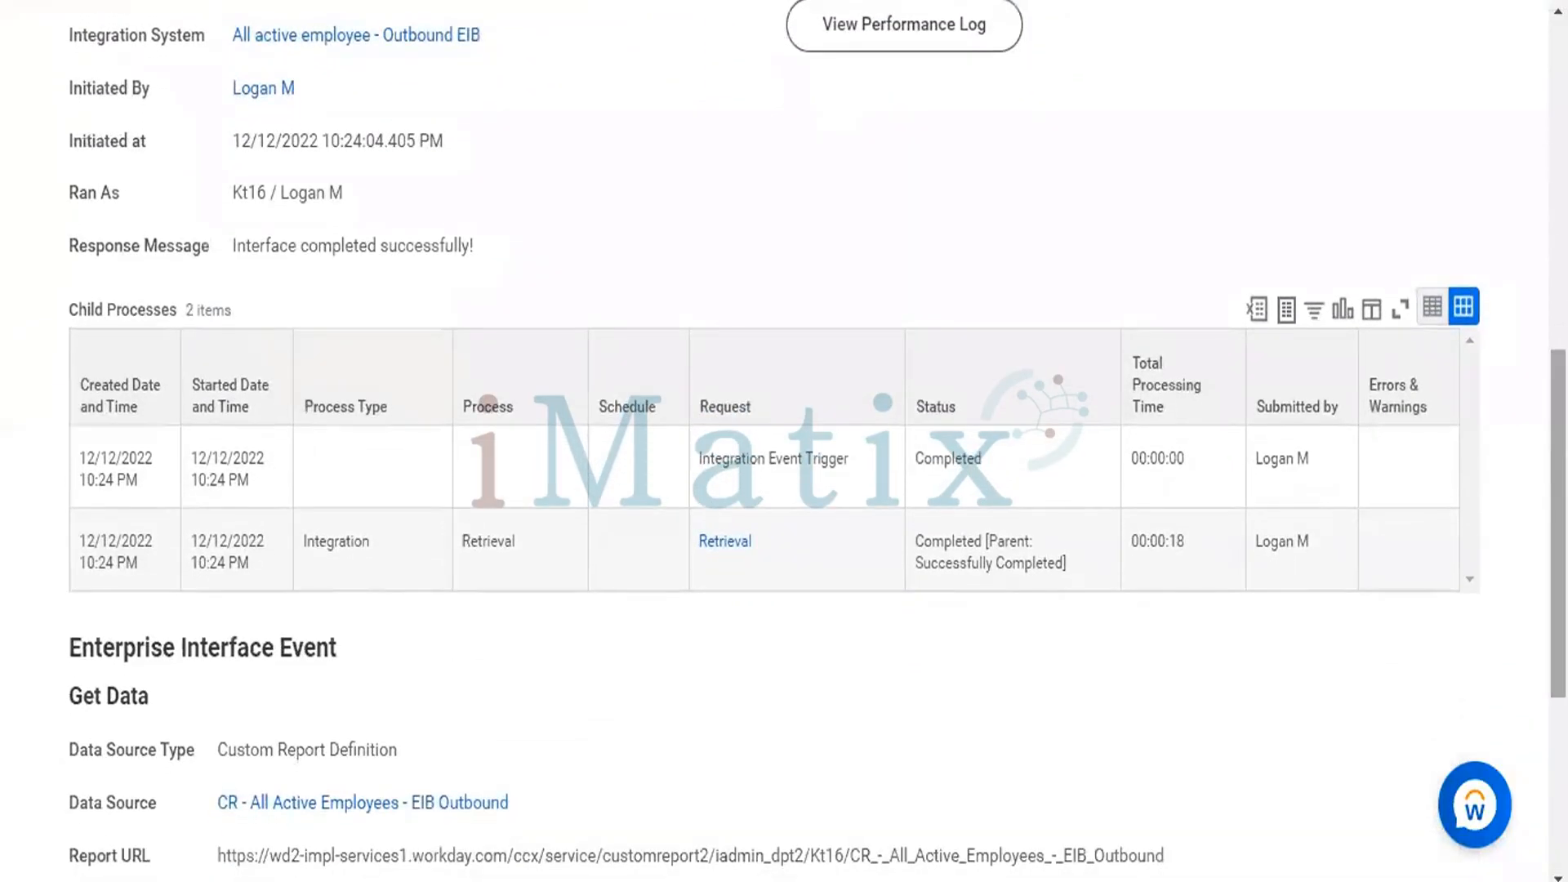
{"action": "scroll", "coordinate": [784, 441], "scroll_direction": "down", "scroll_amount": 3}
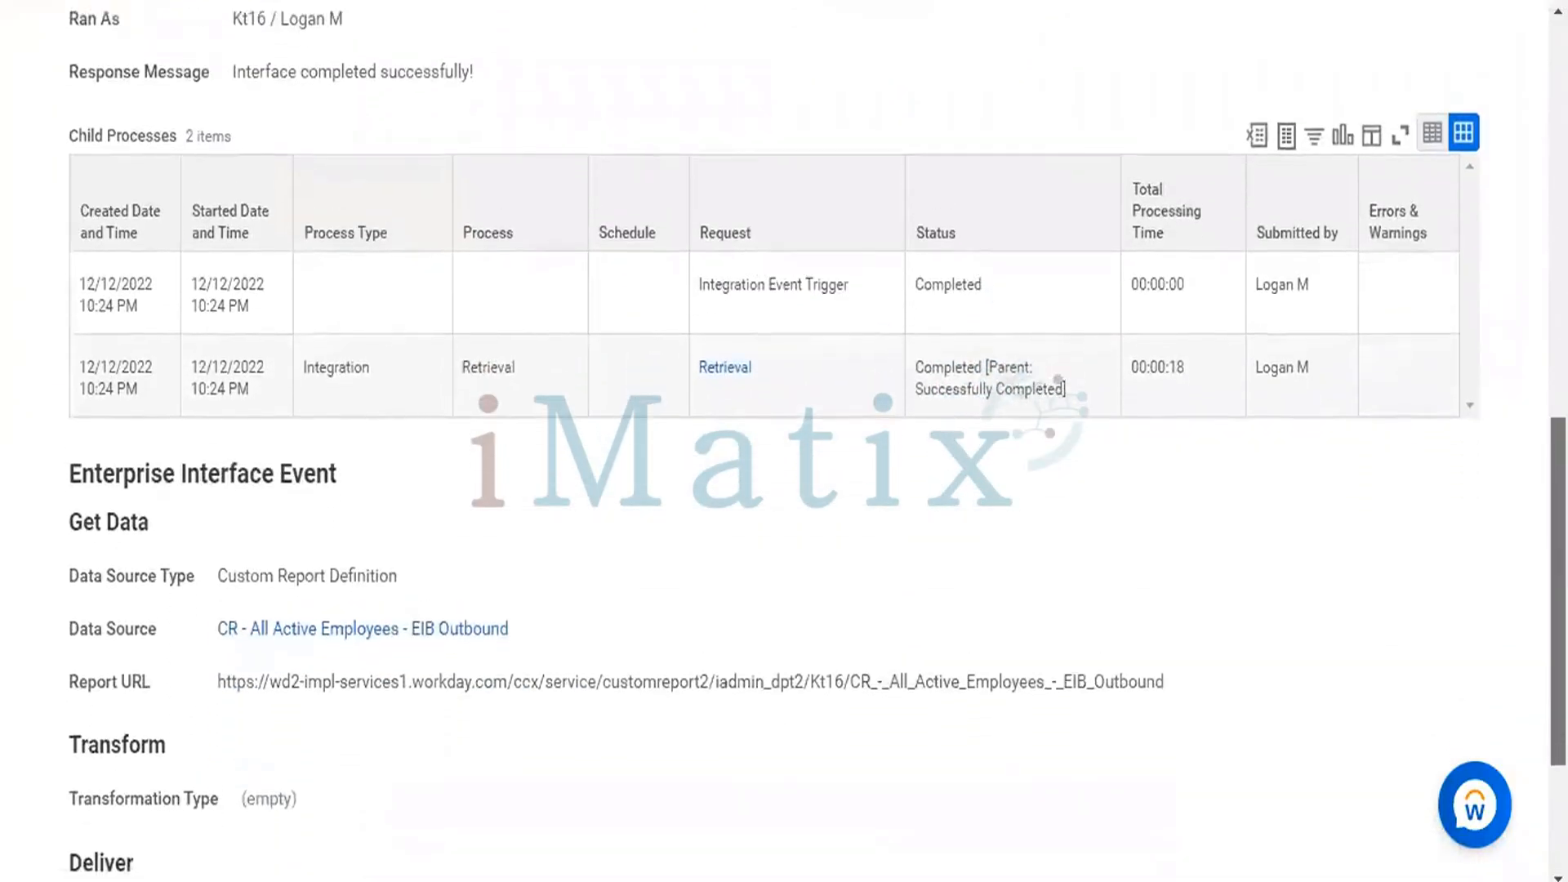
Check the output files of the background process and the summary of its child processes.
{"action": "scroll", "coordinate": [783, 441], "scroll_direction": "up", "scroll_amount": 14}
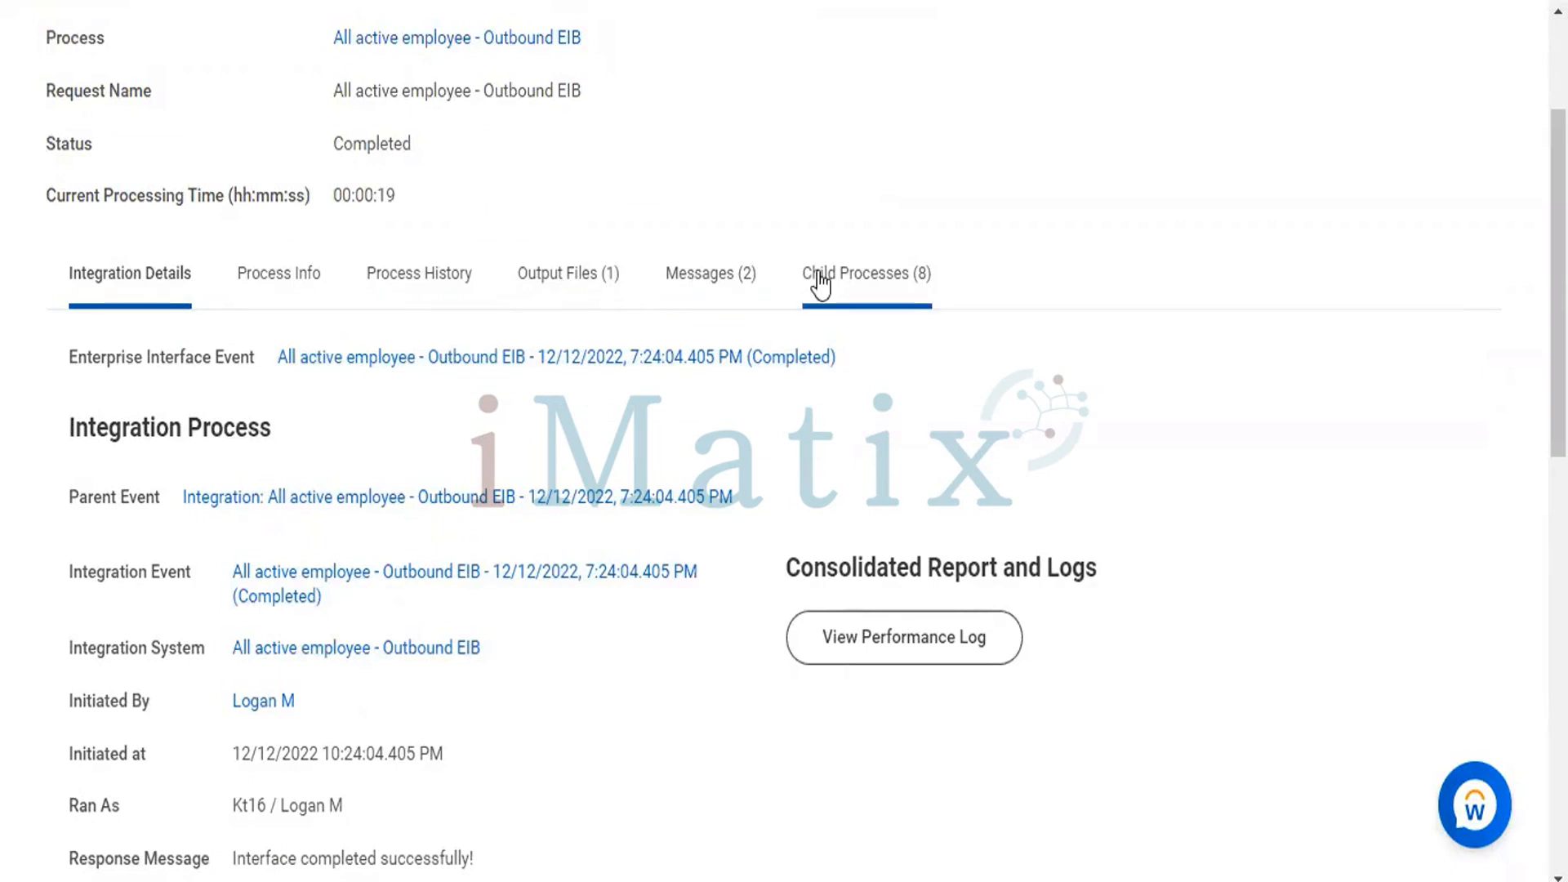
{"action": "left_click", "coordinate": [560, 266]}
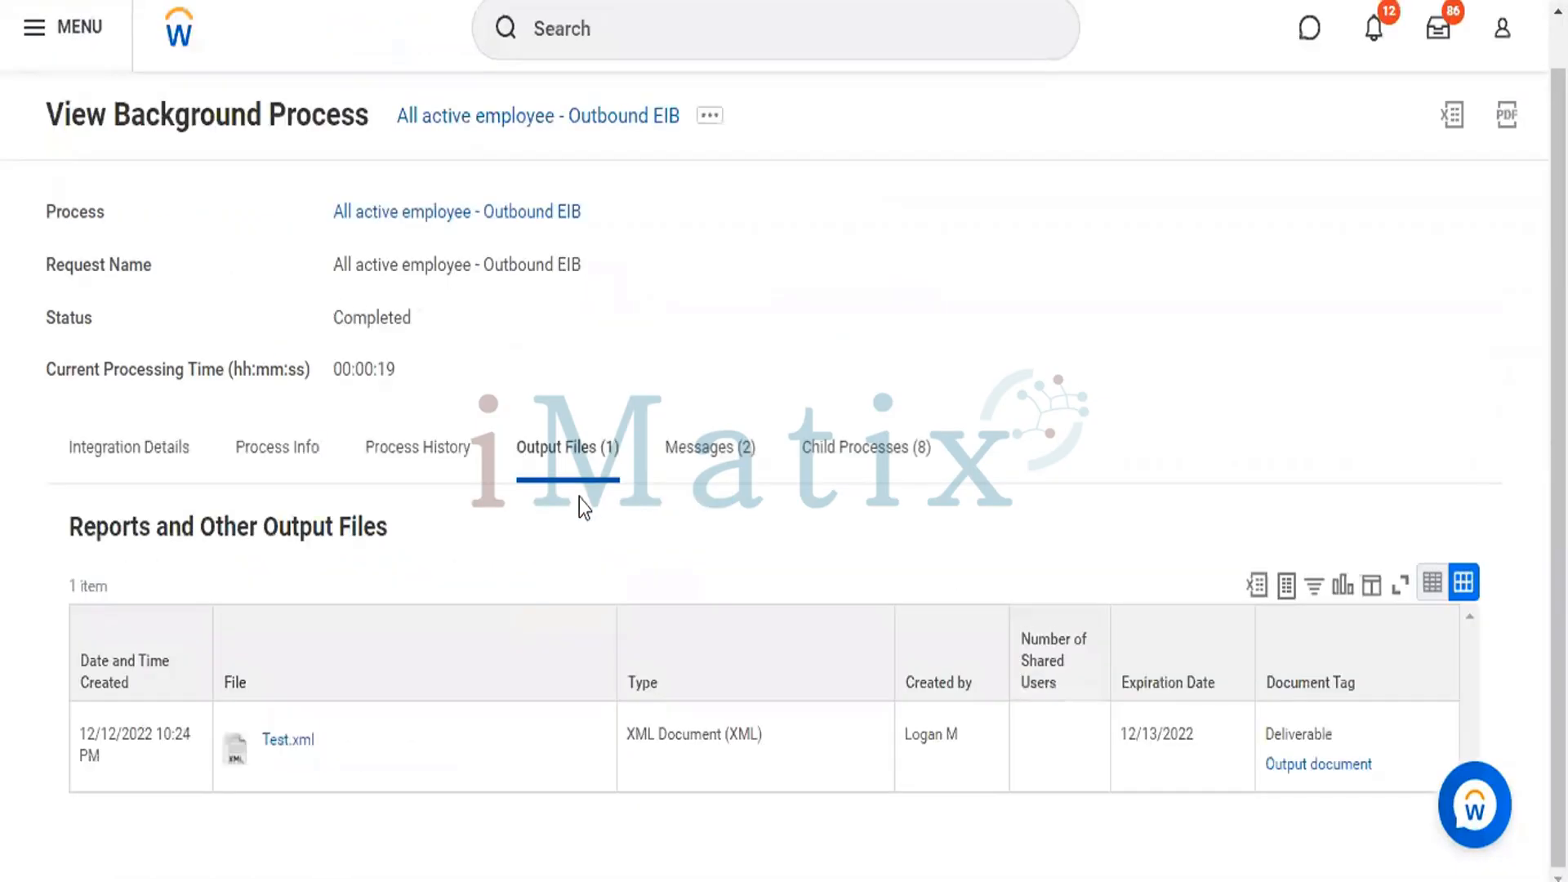
{"action": "left_click", "coordinate": [861, 451]}
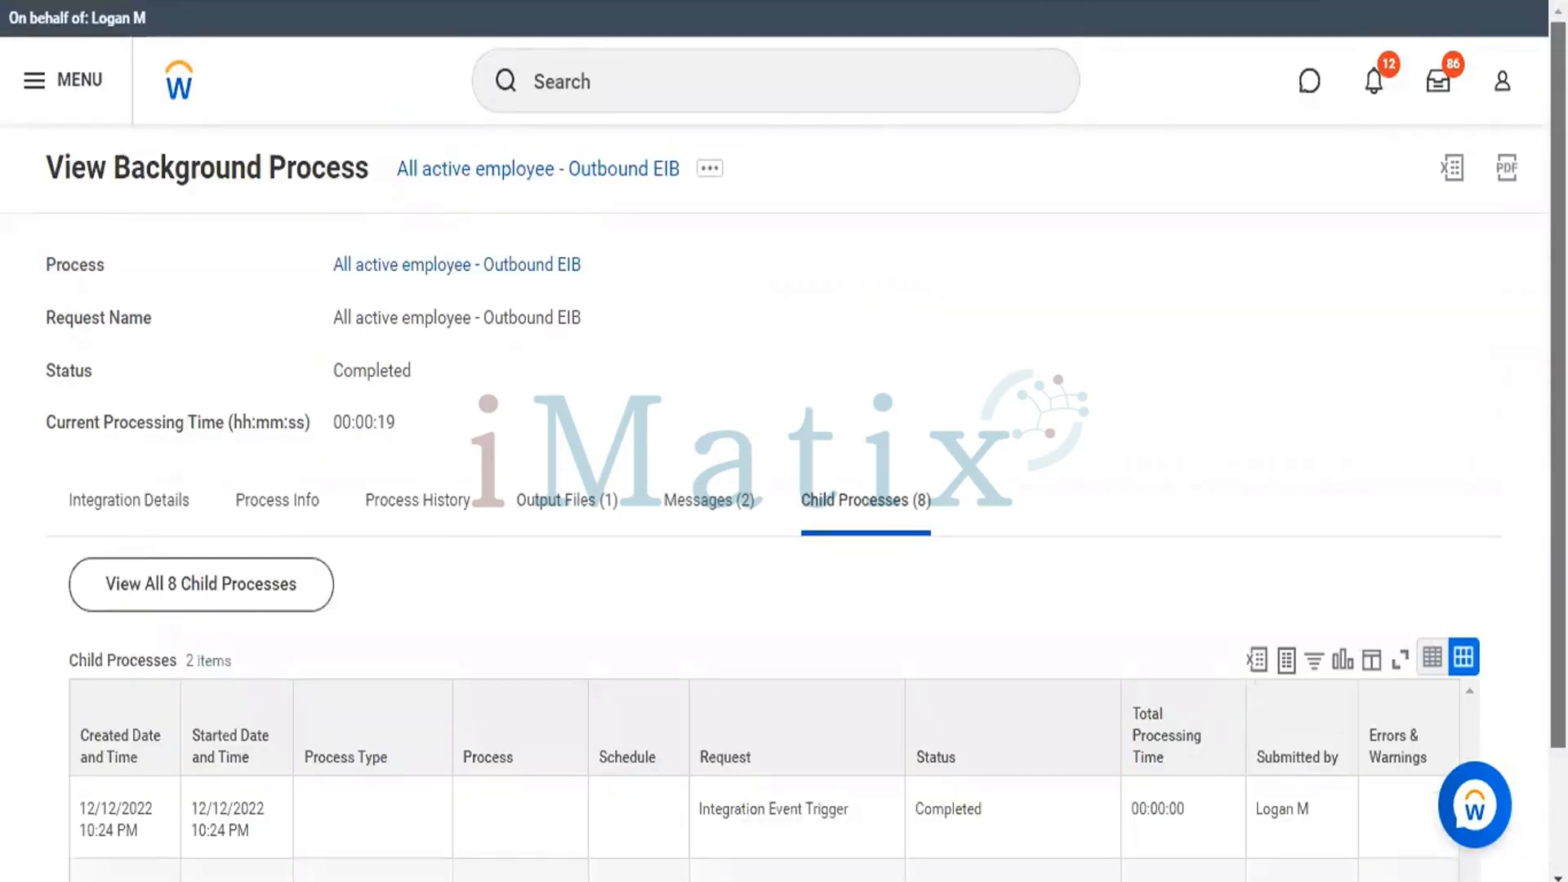
{"action": "scroll", "coordinate": [784, 440], "scroll_direction": "down", "scroll_amount": 2}
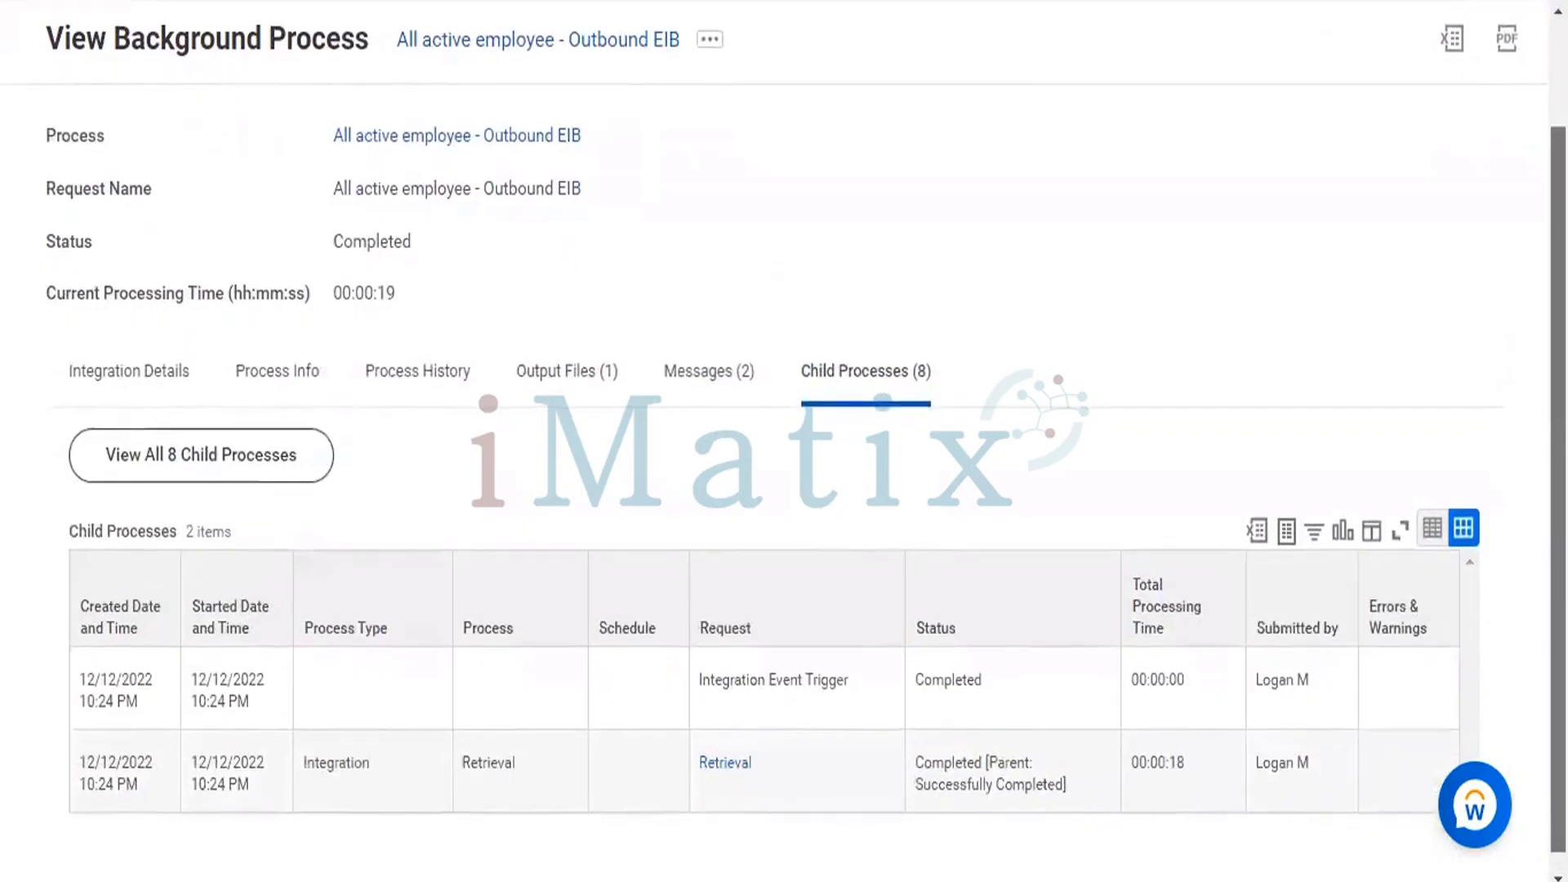
{"action": "scroll", "coordinate": [784, 441], "scroll_direction": "down", "scroll_amount": 1}
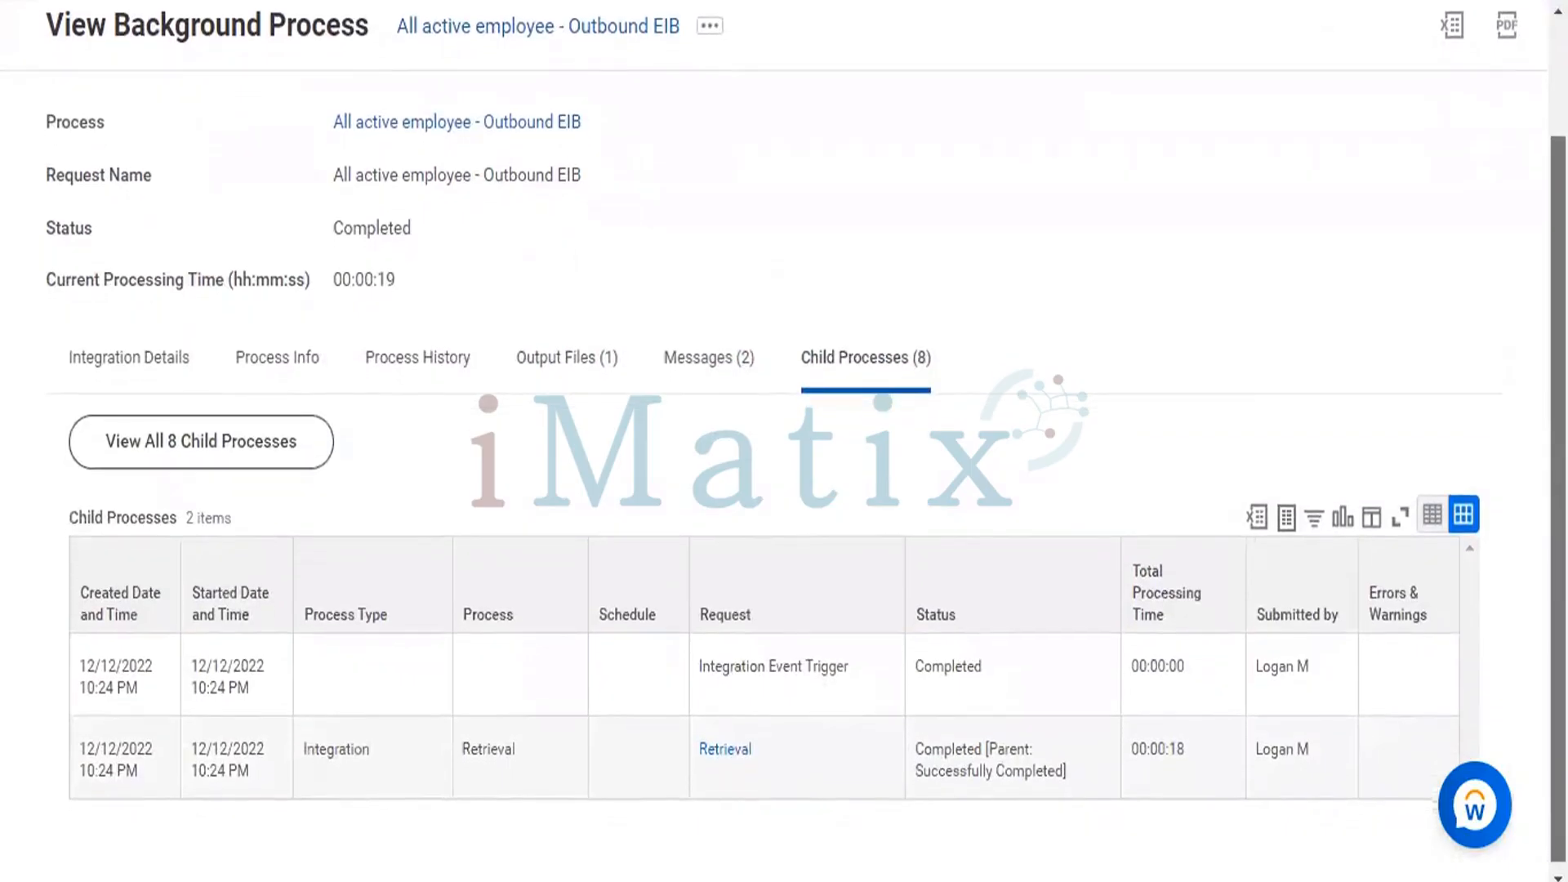
{"action": "scroll", "coordinate": [784, 441], "scroll_direction": "down", "scroll_amount": 1}
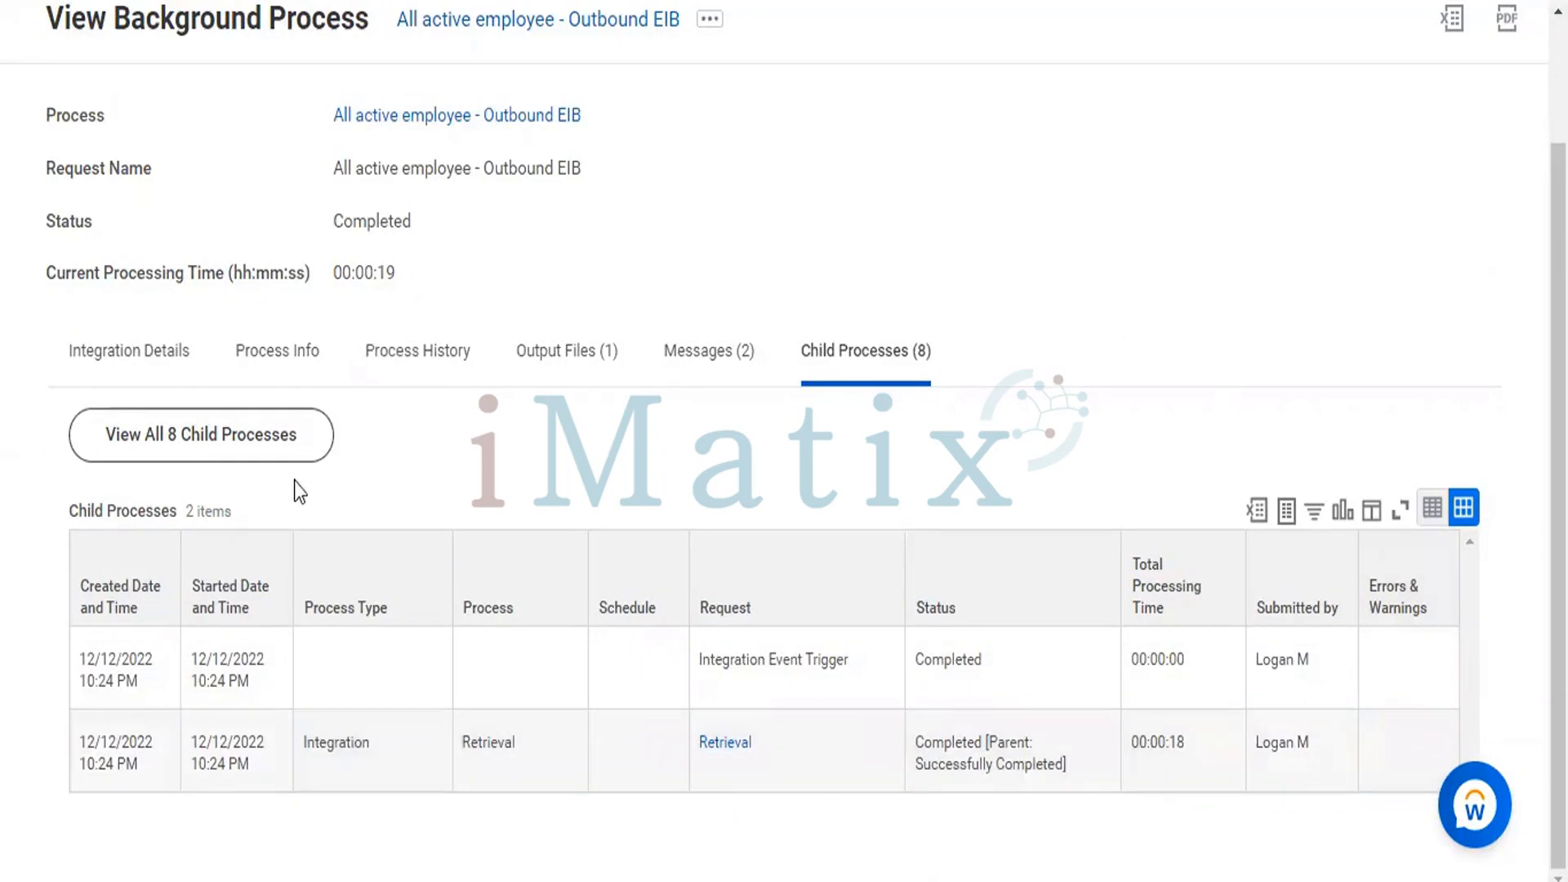
Review the full list of child processes with their requests, statuses and processing times, and return to the background process.
{"action": "left_click", "coordinate": [206, 433]}
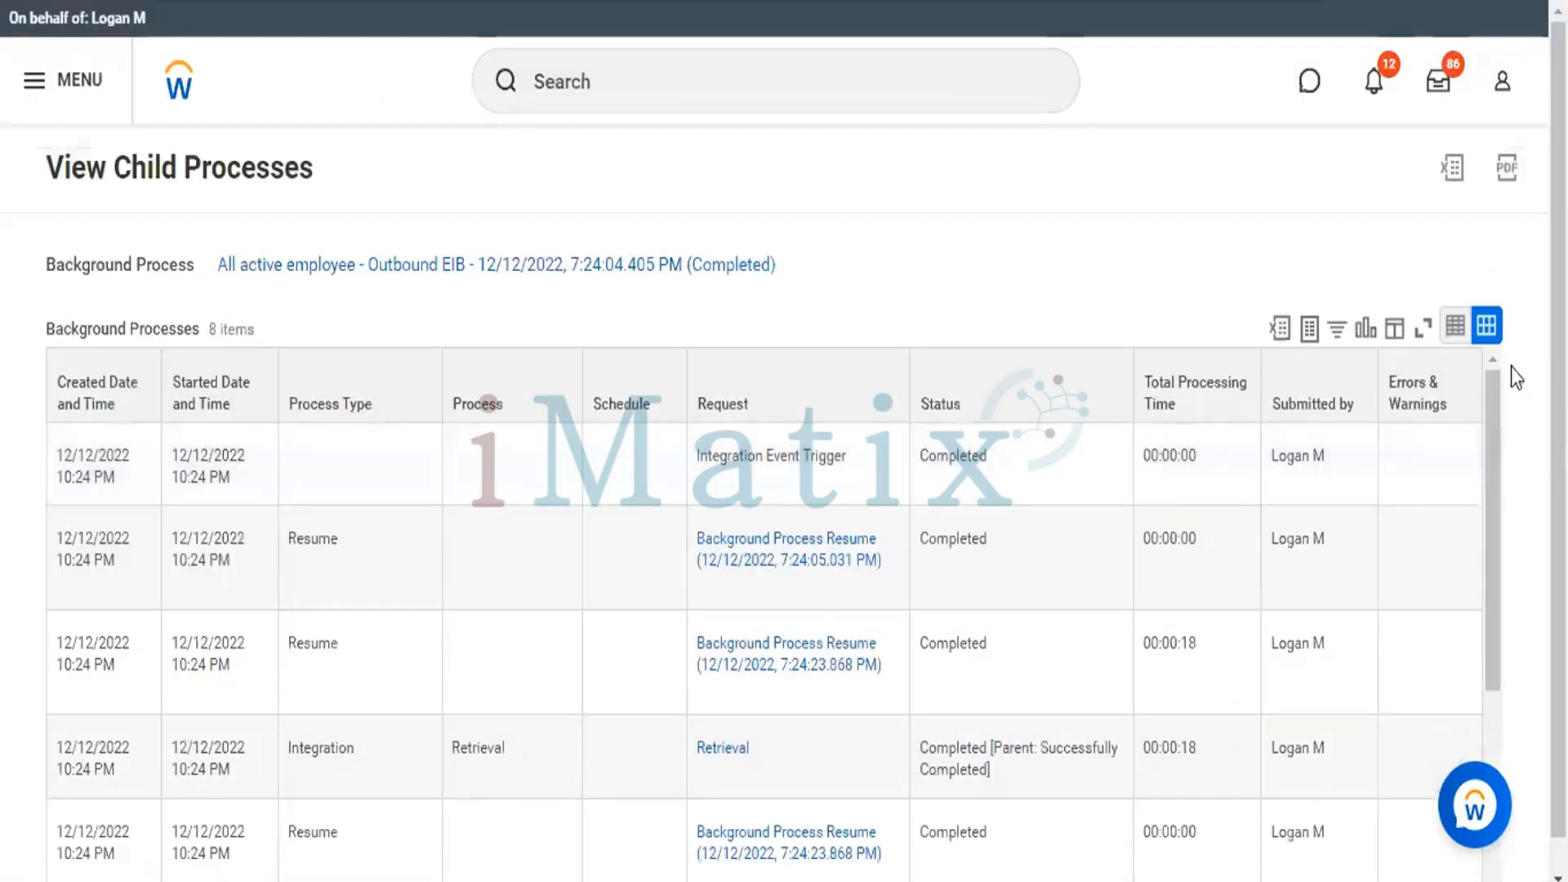
{"action": "mouse_move", "coordinate": [1486, 415]}
{"action": "left_mouse_down"}
{"action": "mouse_move", "coordinate": [1486, 476]}
{"action": "mouse_move", "coordinate": [1488, 410]}
{"action": "left_mouse_up"}
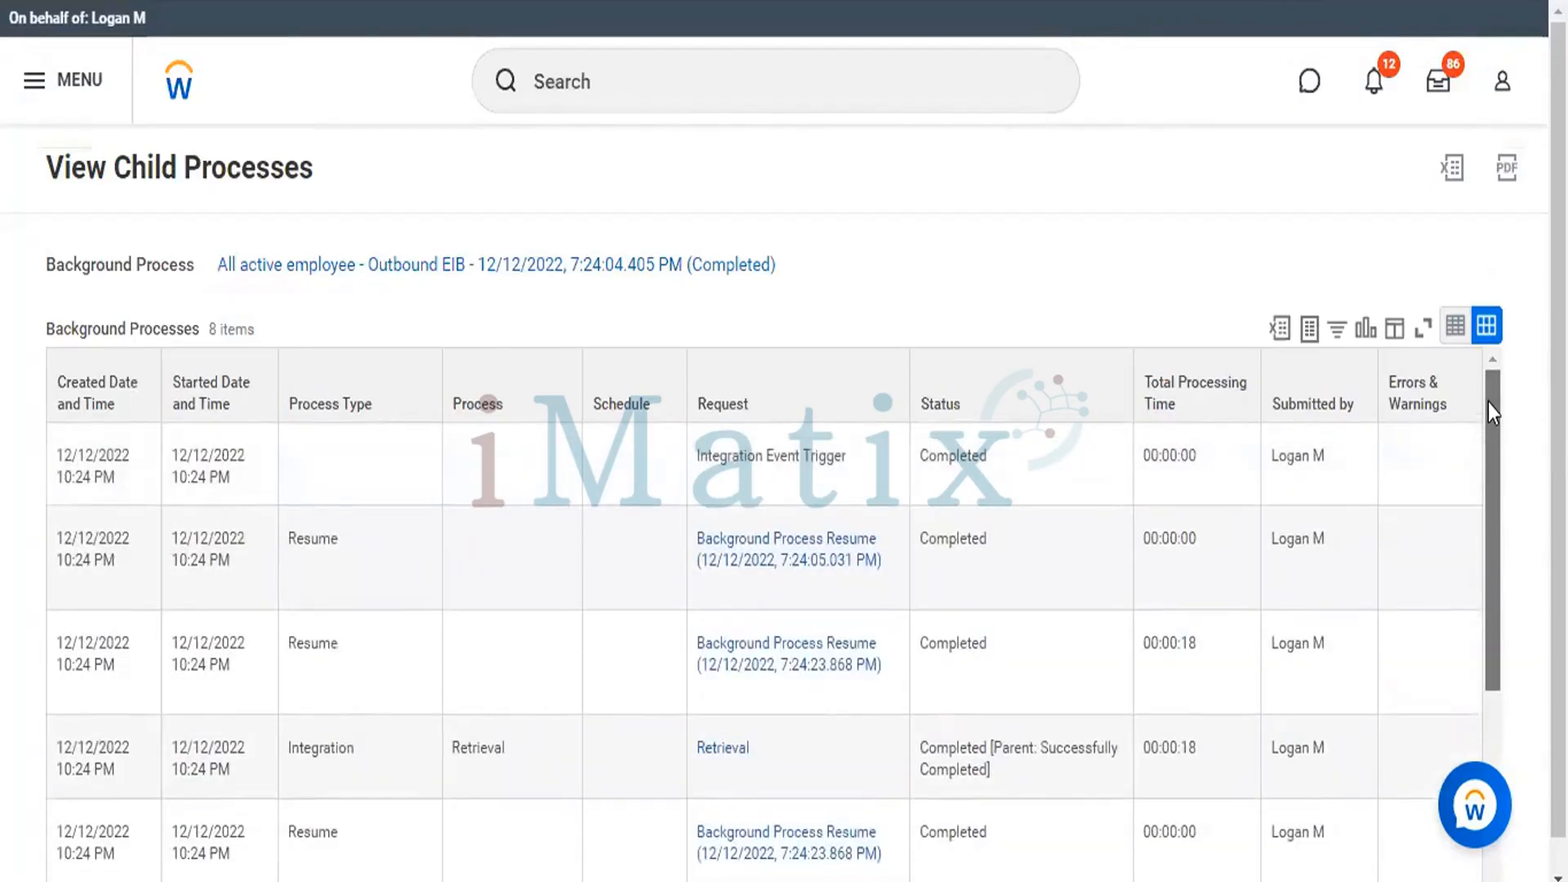
{"action": "left_click_drag", "start_coordinate": [1488, 404], "coordinate": [1483, 633]}
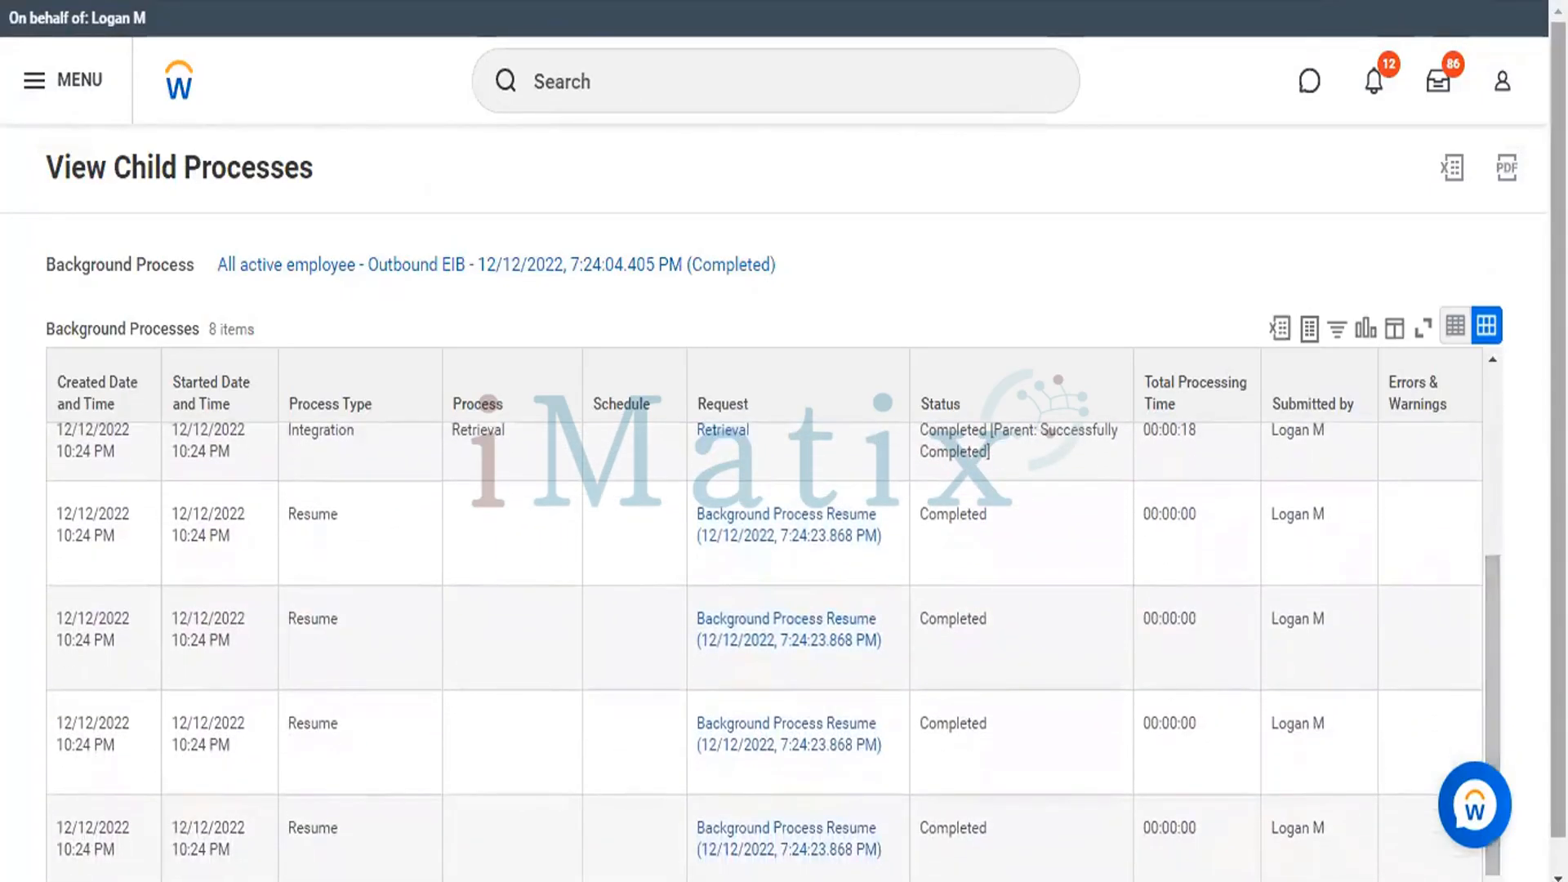
{"action": "scroll", "coordinate": [782, 441], "scroll_direction": "down", "scroll_amount": 1}
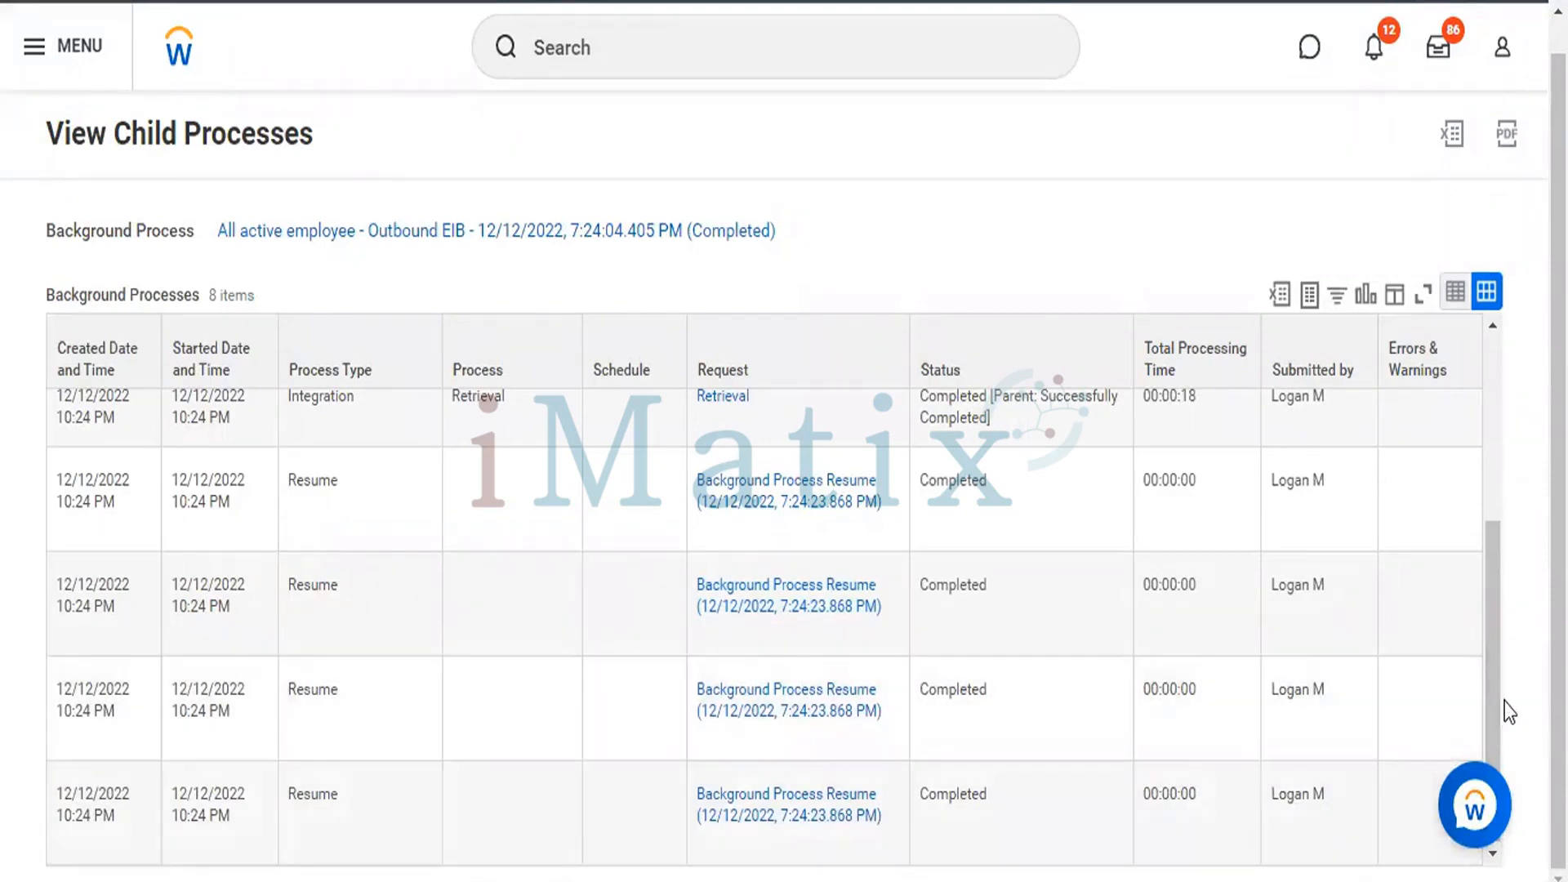
{"action": "left_click", "coordinate": [1491, 389]}
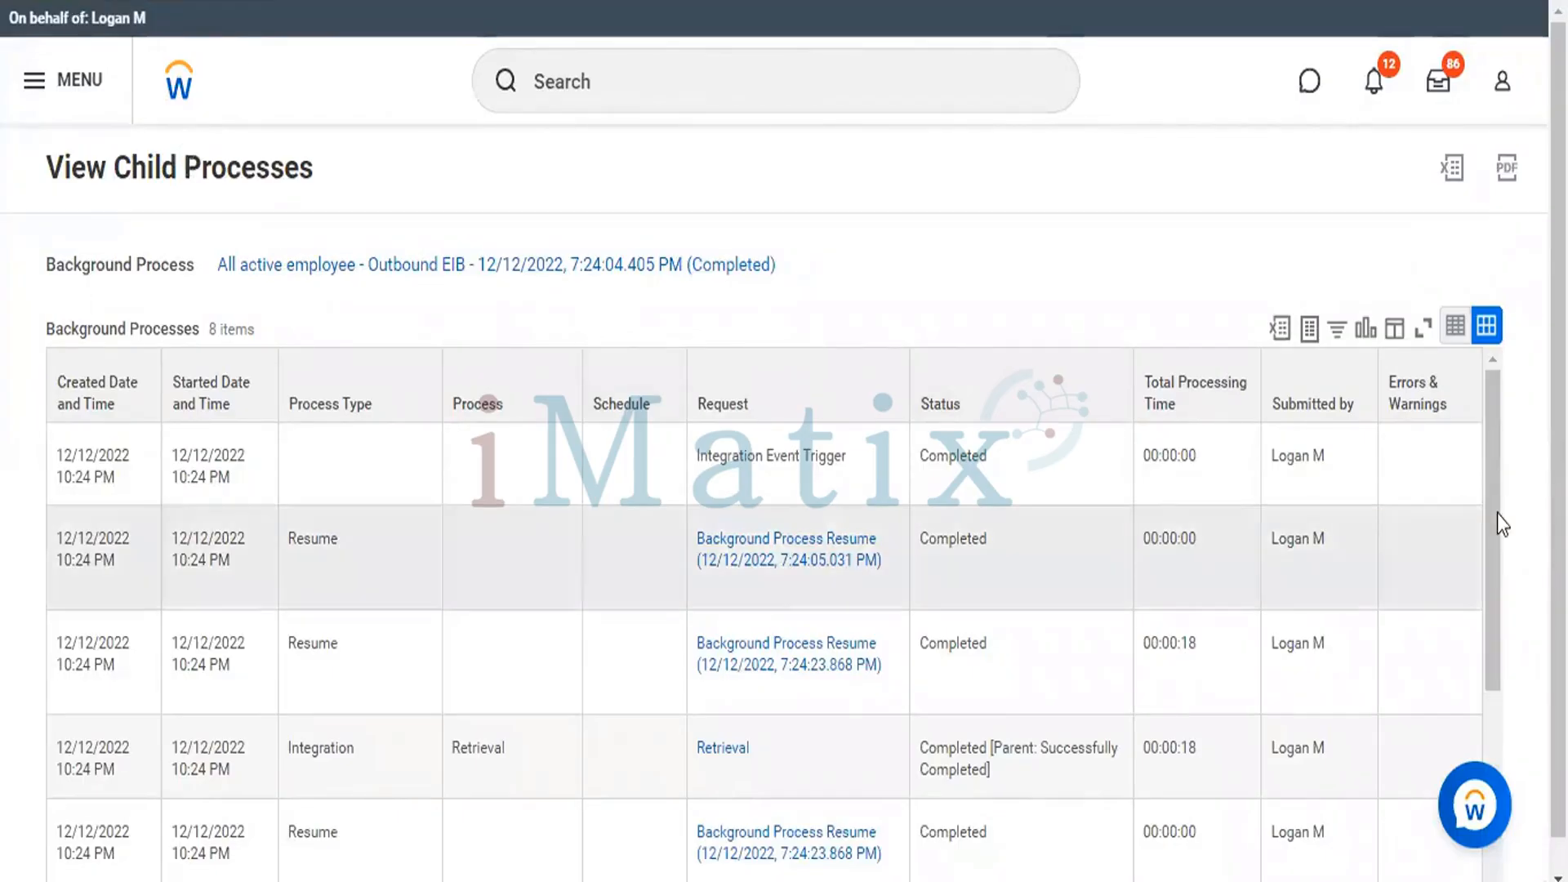
{"action": "scroll", "coordinate": [1488, 540], "scroll_direction": "down", "scroll_amount": 1}
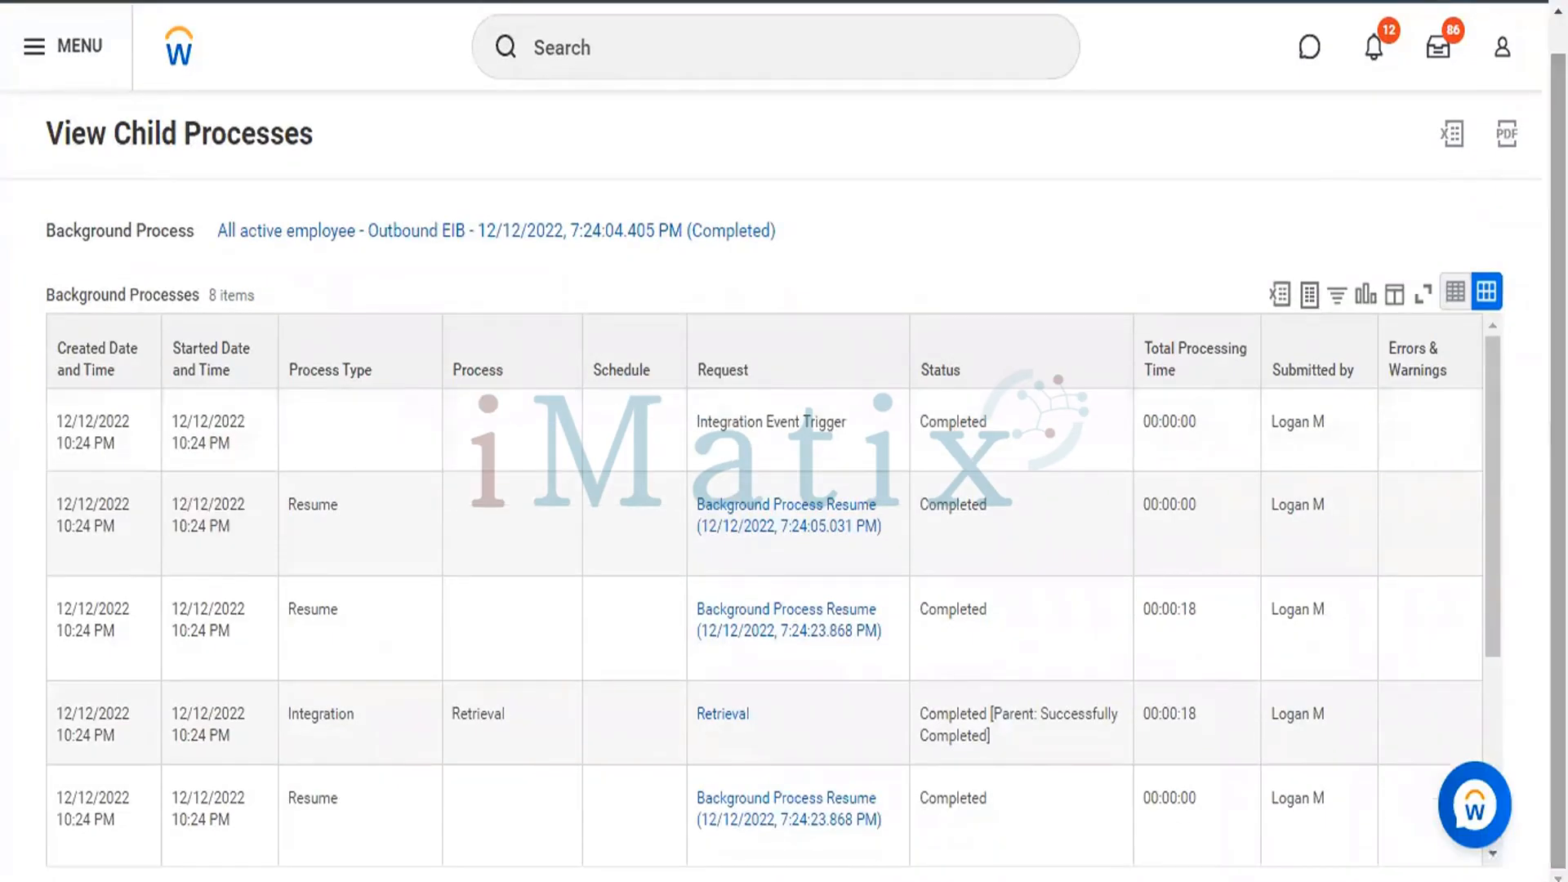
{"action": "left_click_drag", "start_coordinate": [1495, 546], "coordinate": [1470, 863]}
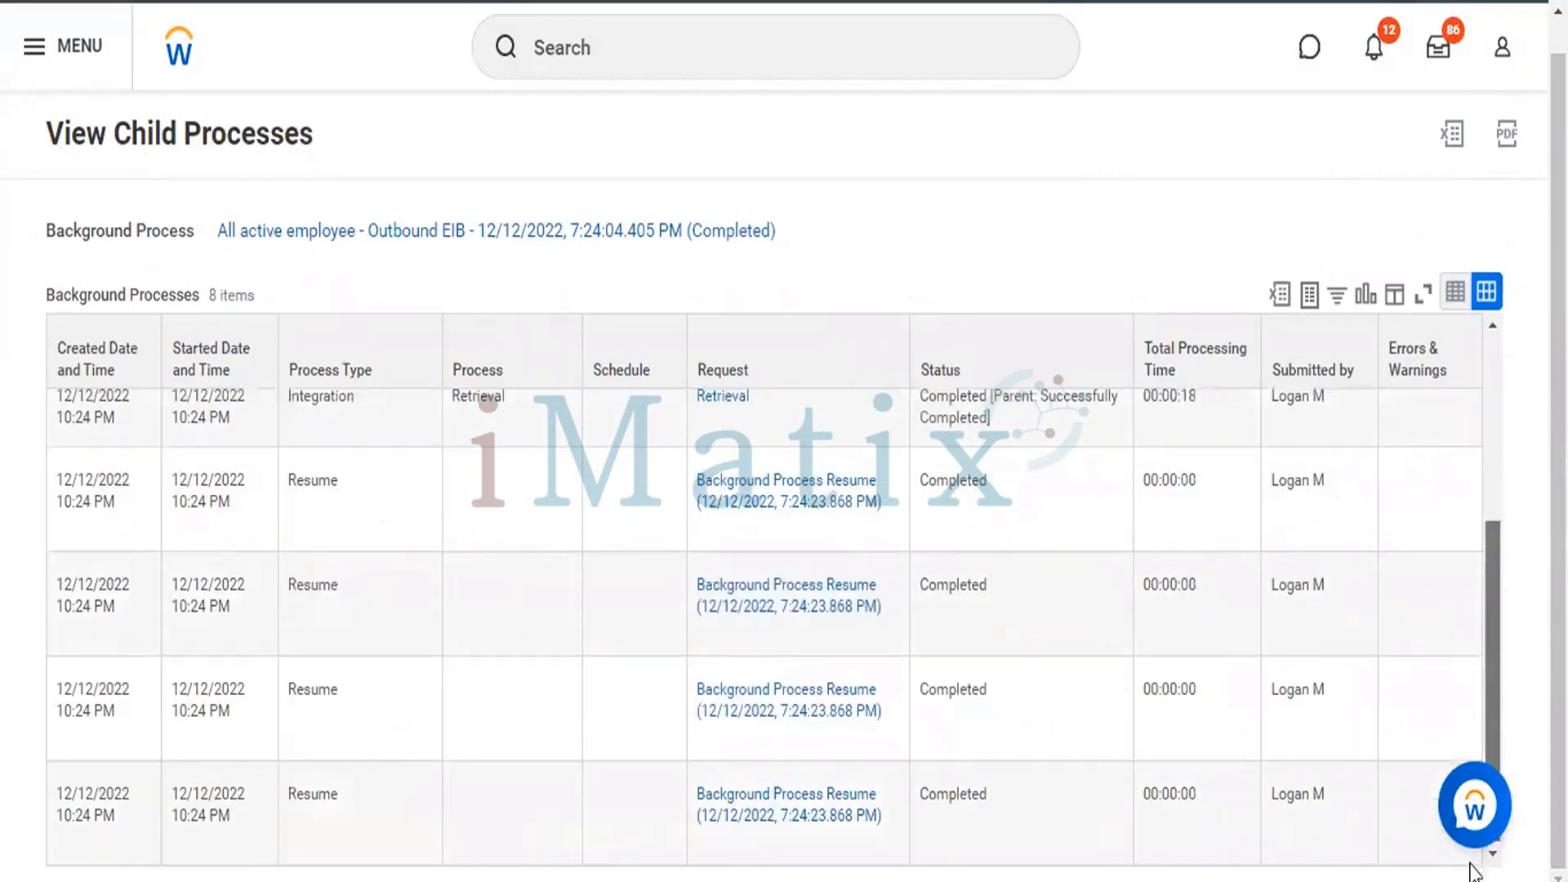
{"action": "scroll", "coordinate": [1468, 345], "scroll_direction": "up", "scroll_amount": 1}
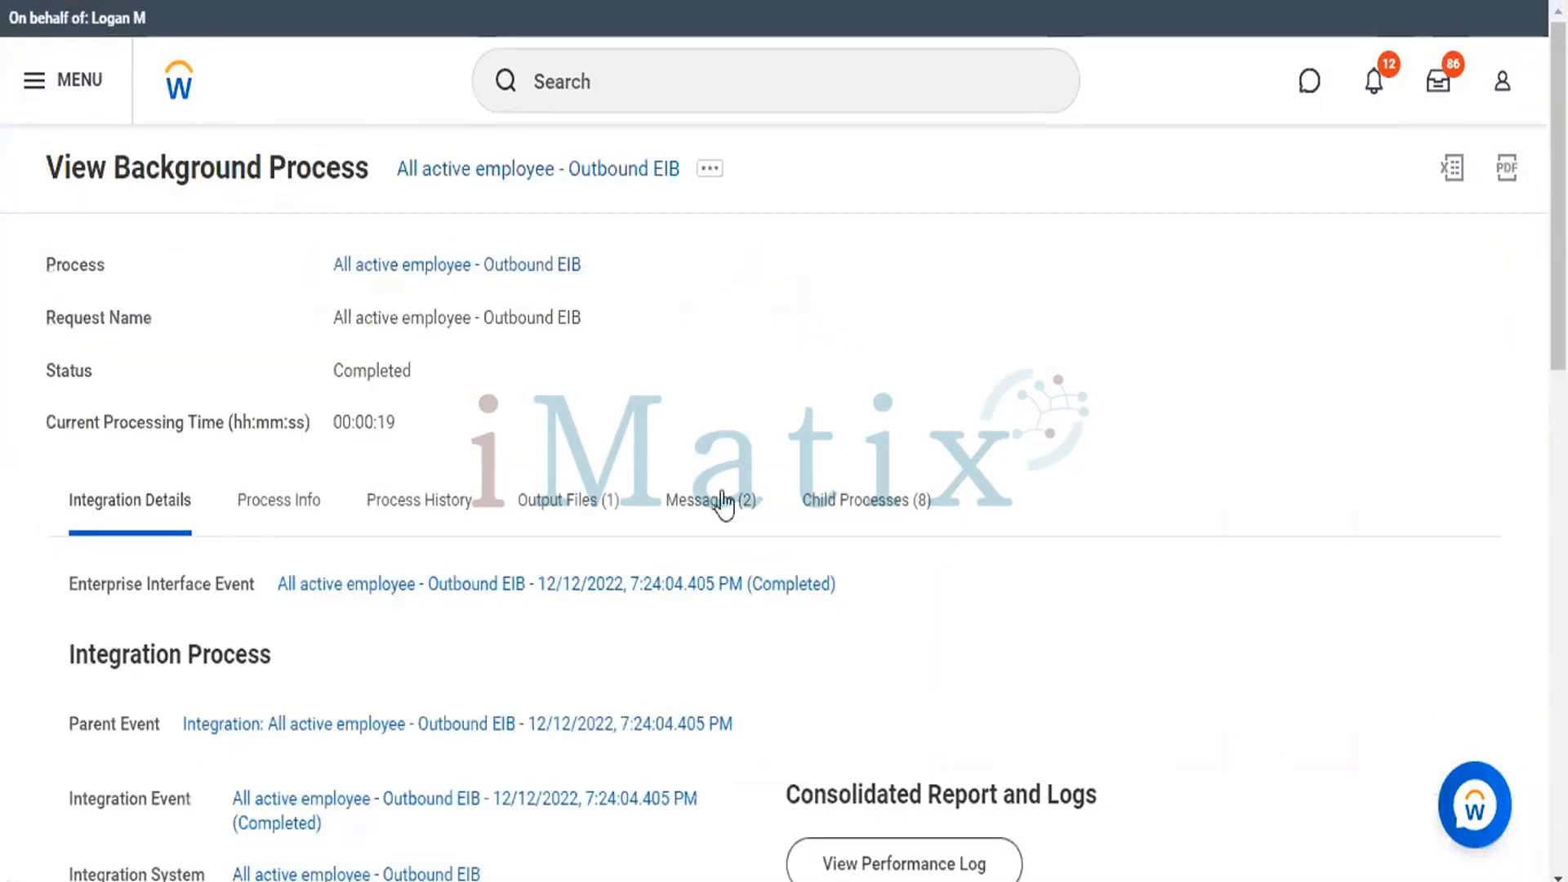
Inspect the process messages and the details of the EIB Output Document message, and return to the background process.
{"action": "left_click", "coordinate": [704, 505]}
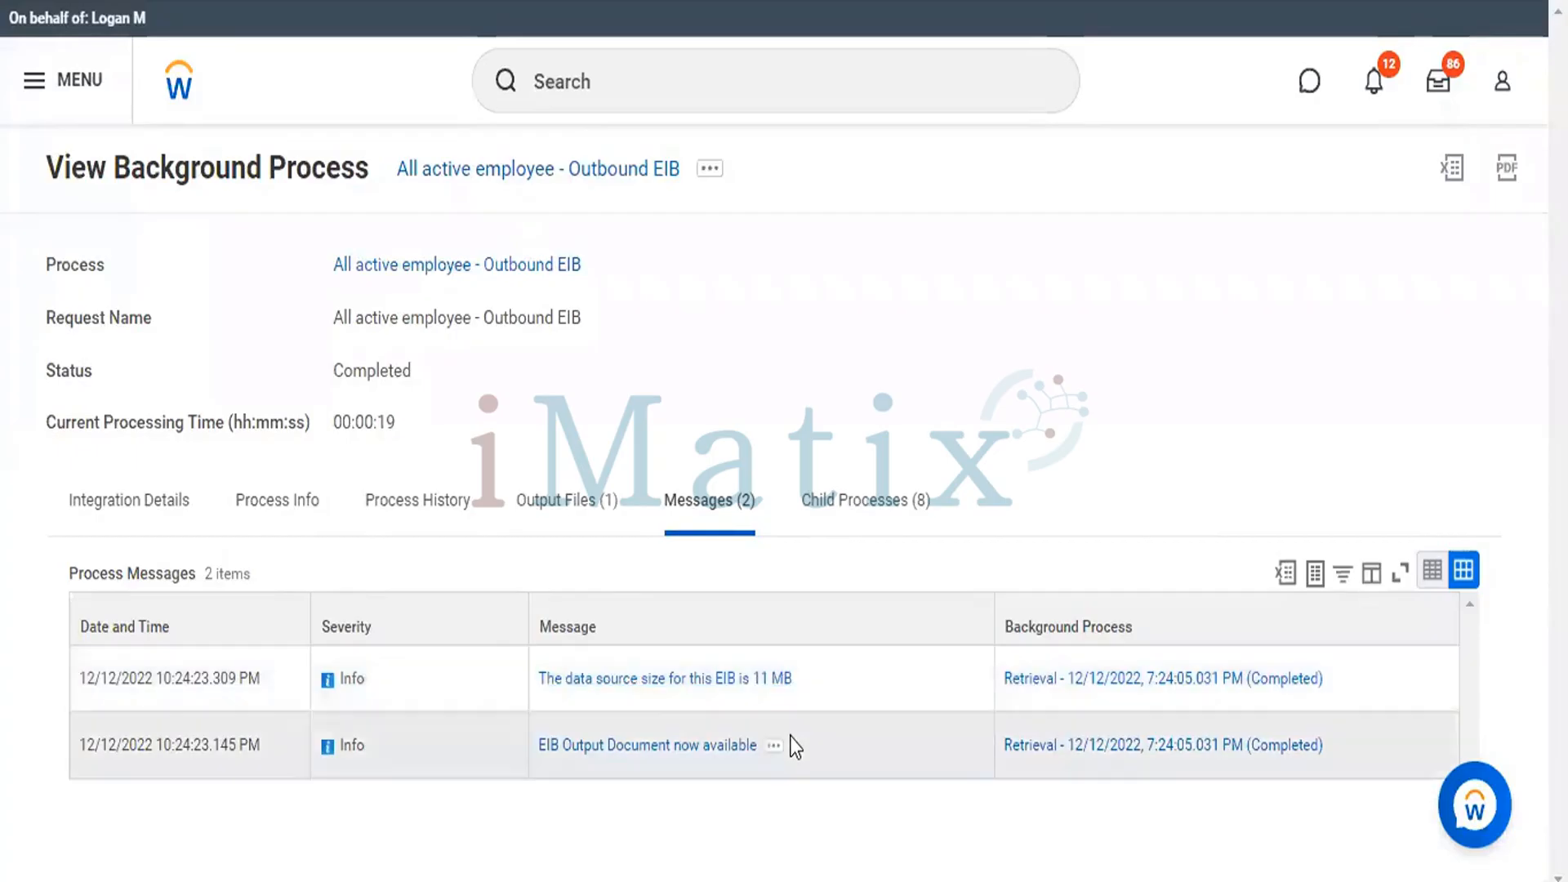
{"action": "left_click", "coordinate": [739, 746]}
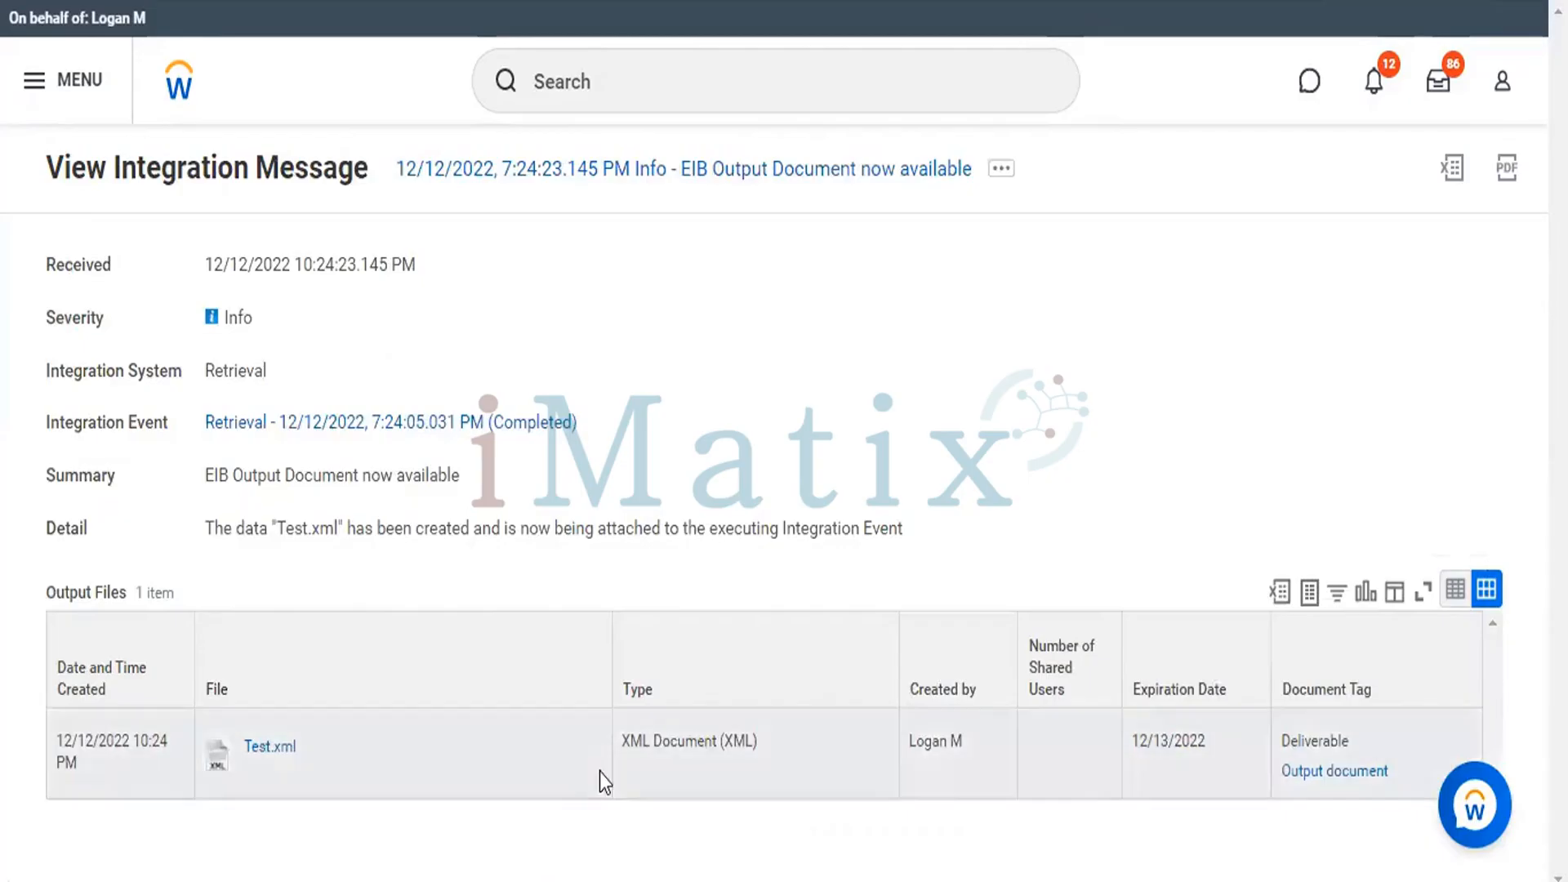
{"action": "right_click", "coordinate": [252, 753]}
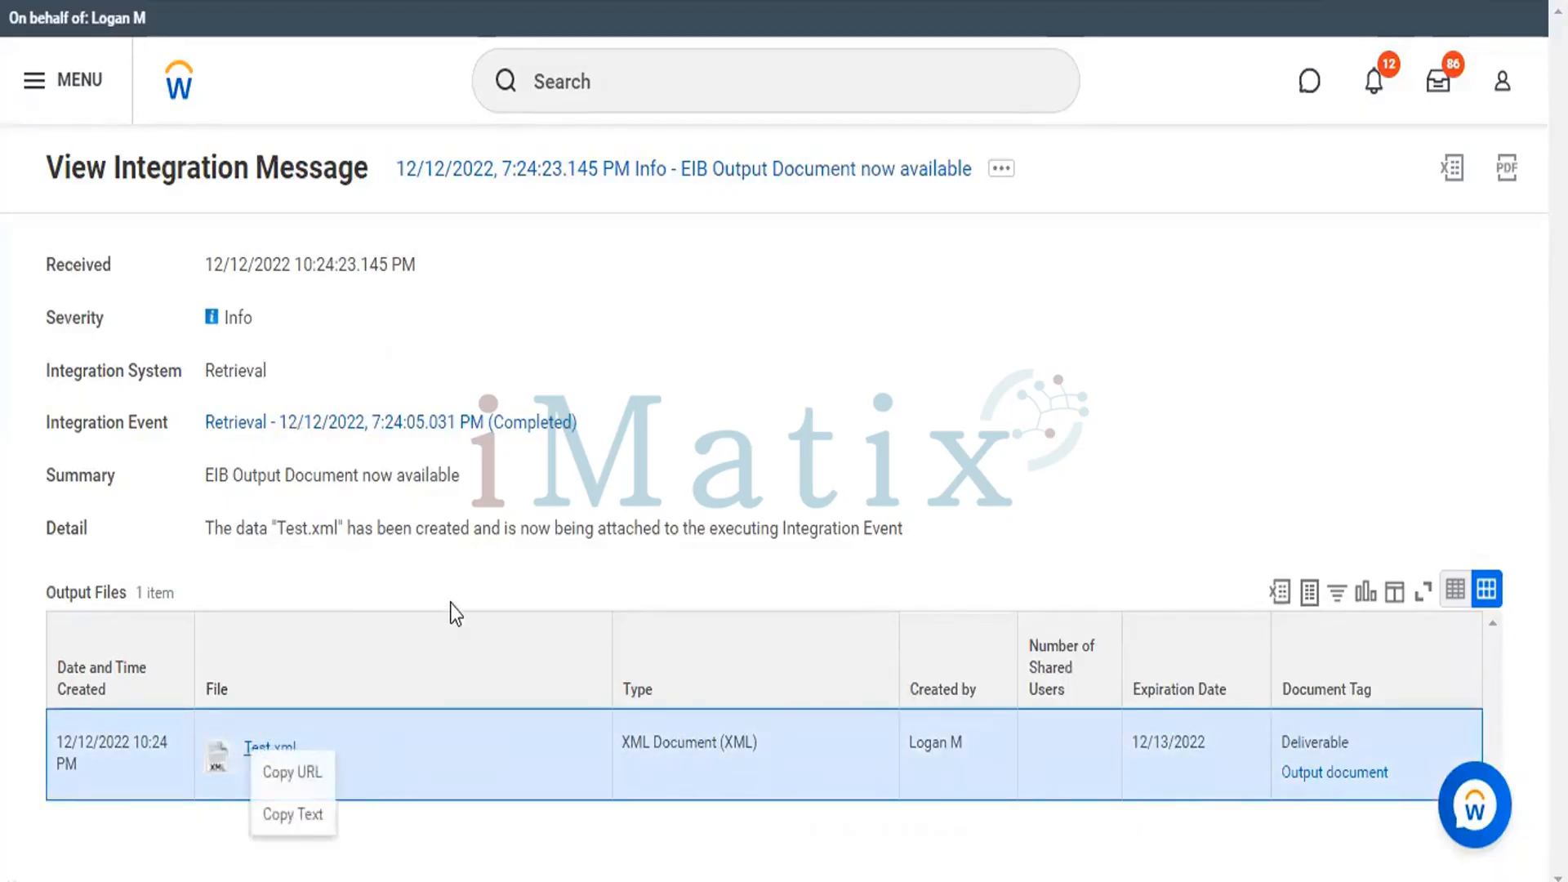
{"action": "left_click", "coordinate": [467, 591]}
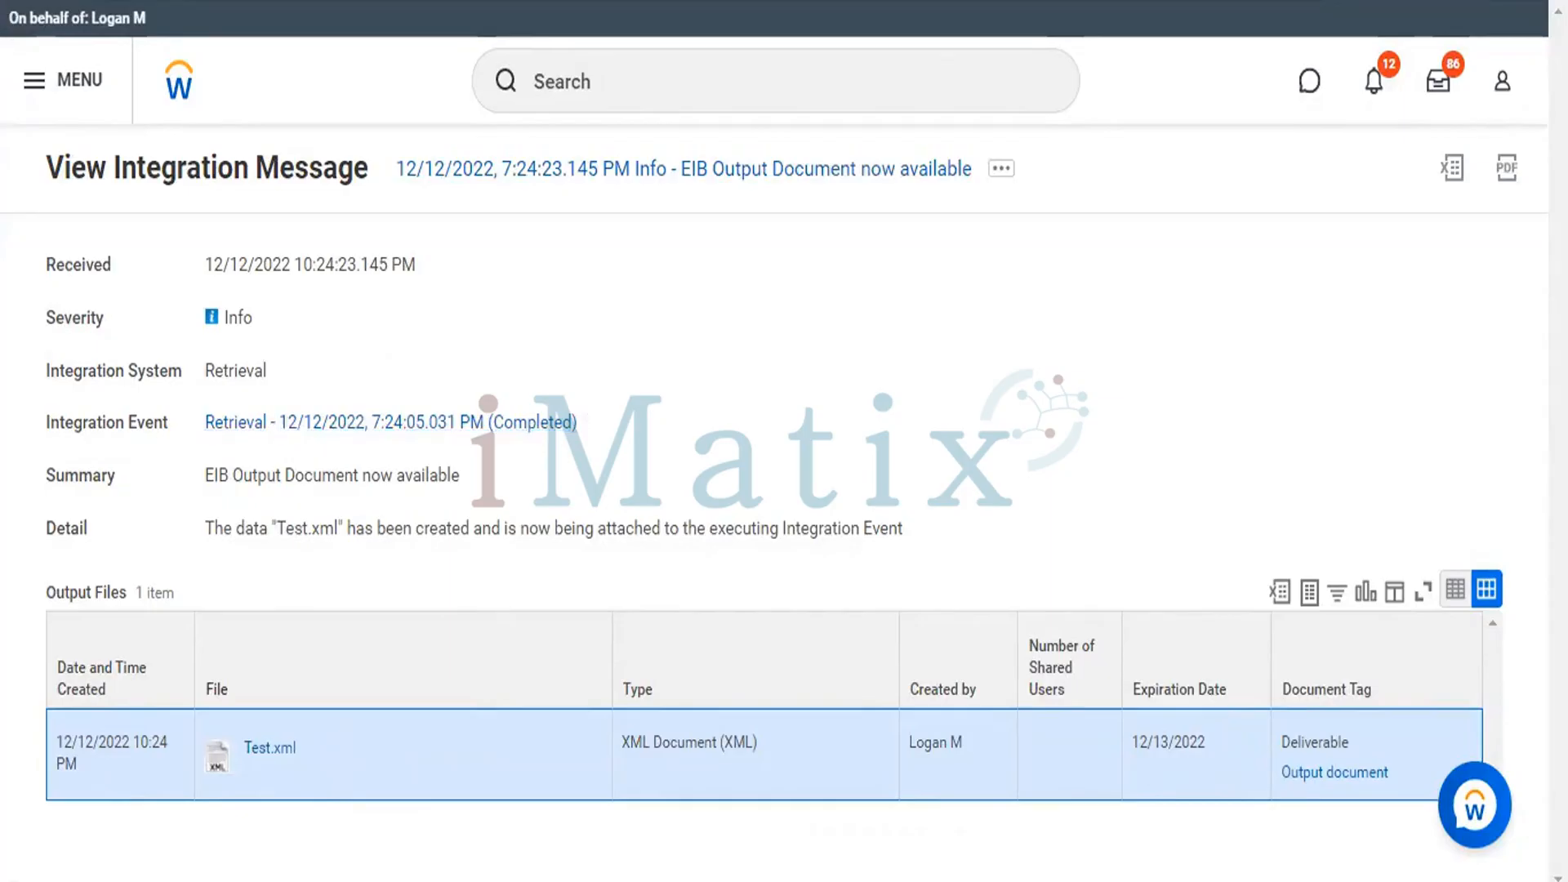
{"action": "key", "text": "alt+Left"}
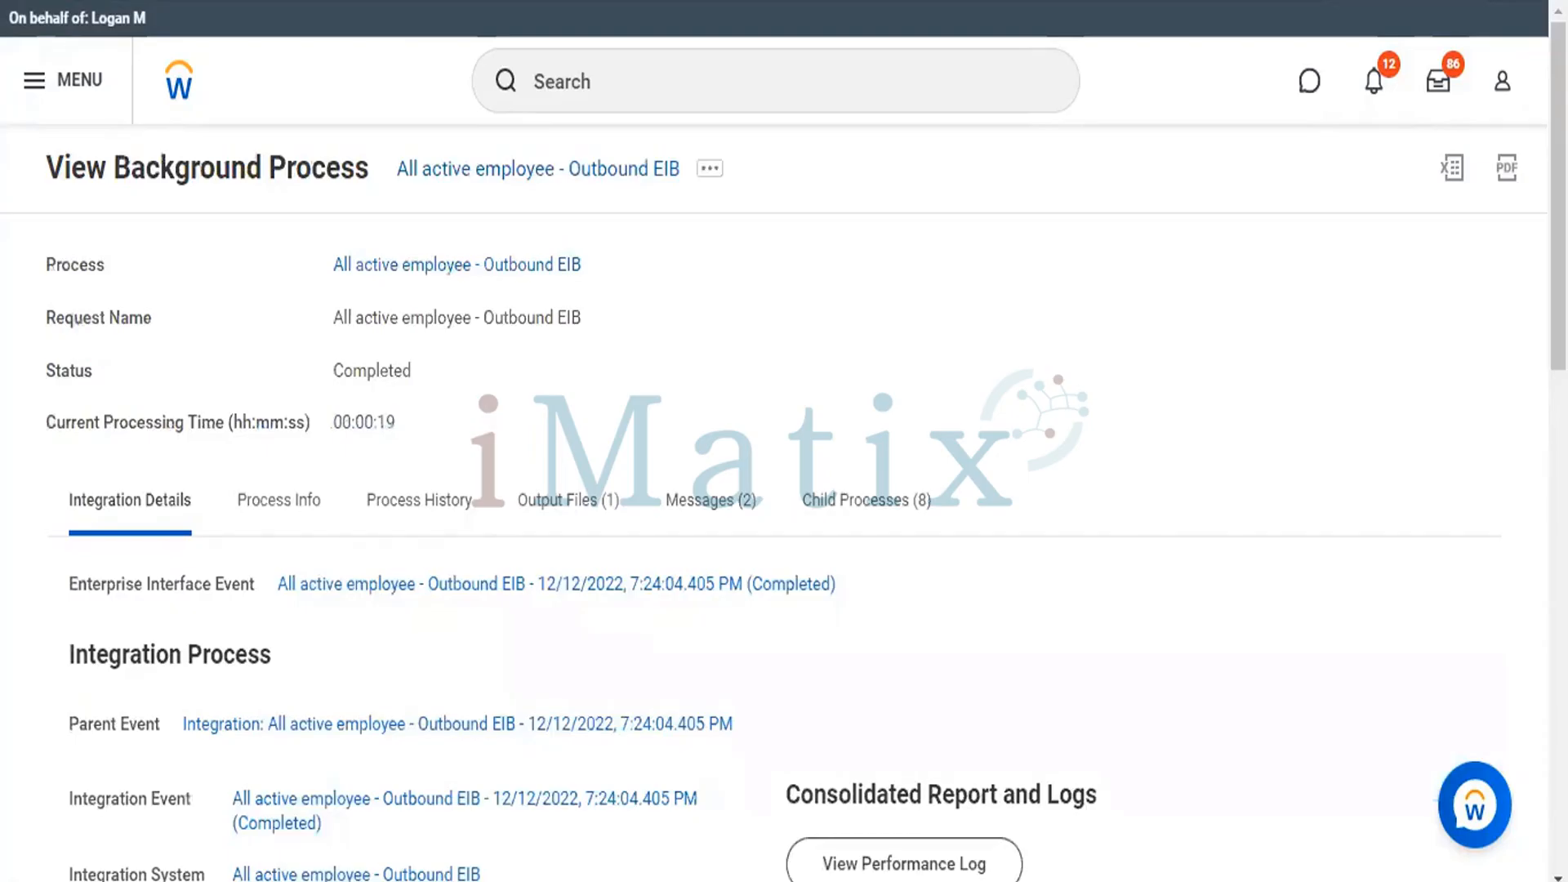
Download the Test.xml file from the output files of the background process.
{"action": "left_click_drag", "start_coordinate": [1558, 196], "coordinate": [1558, 201]}
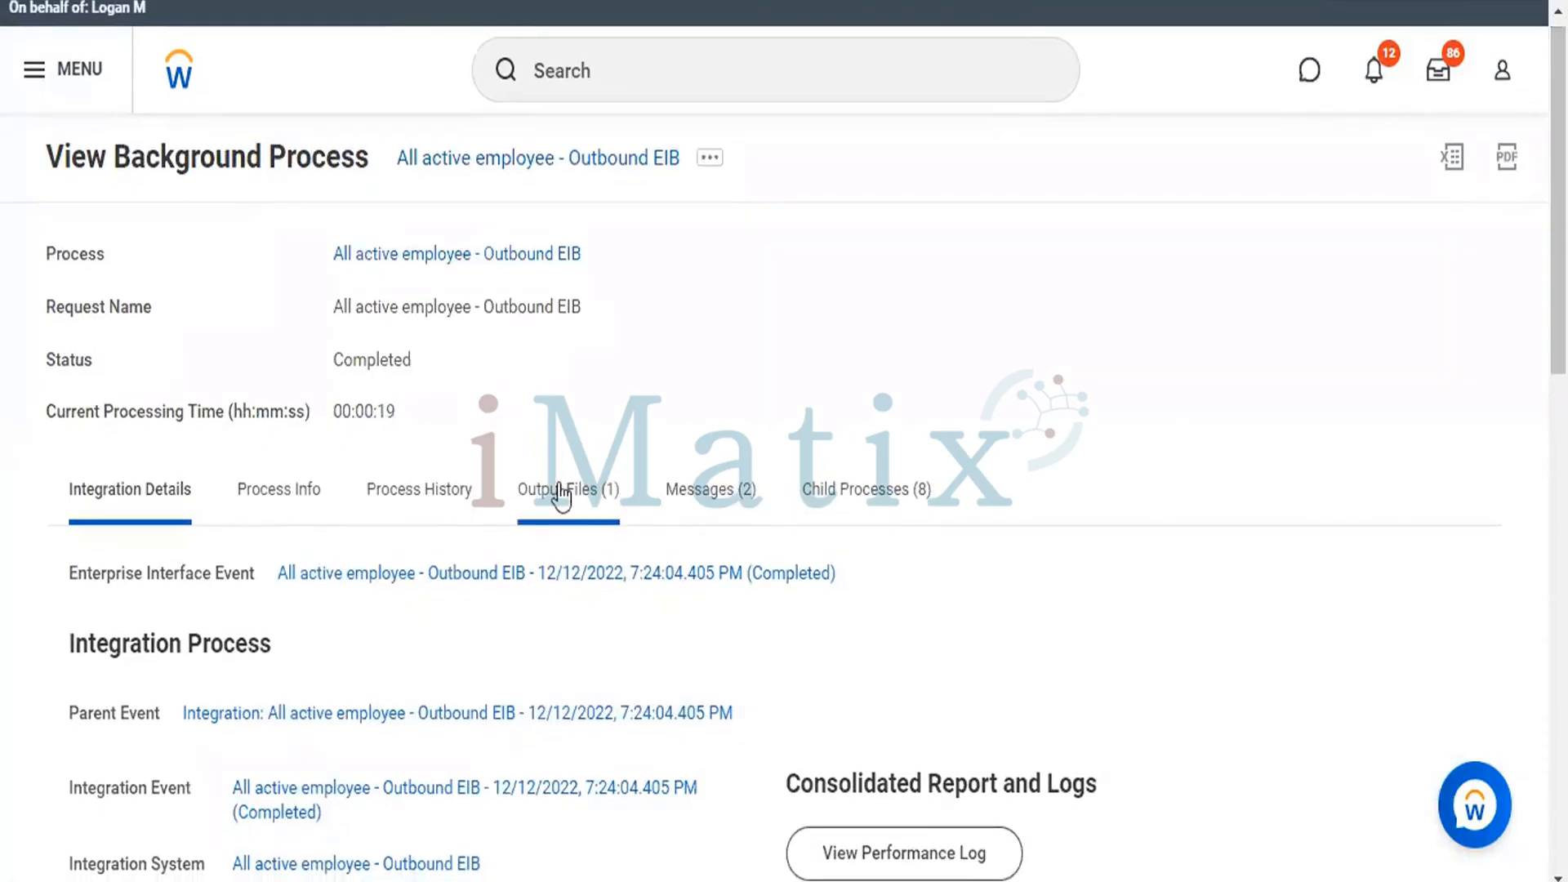
{"action": "left_click", "coordinate": [560, 490]}
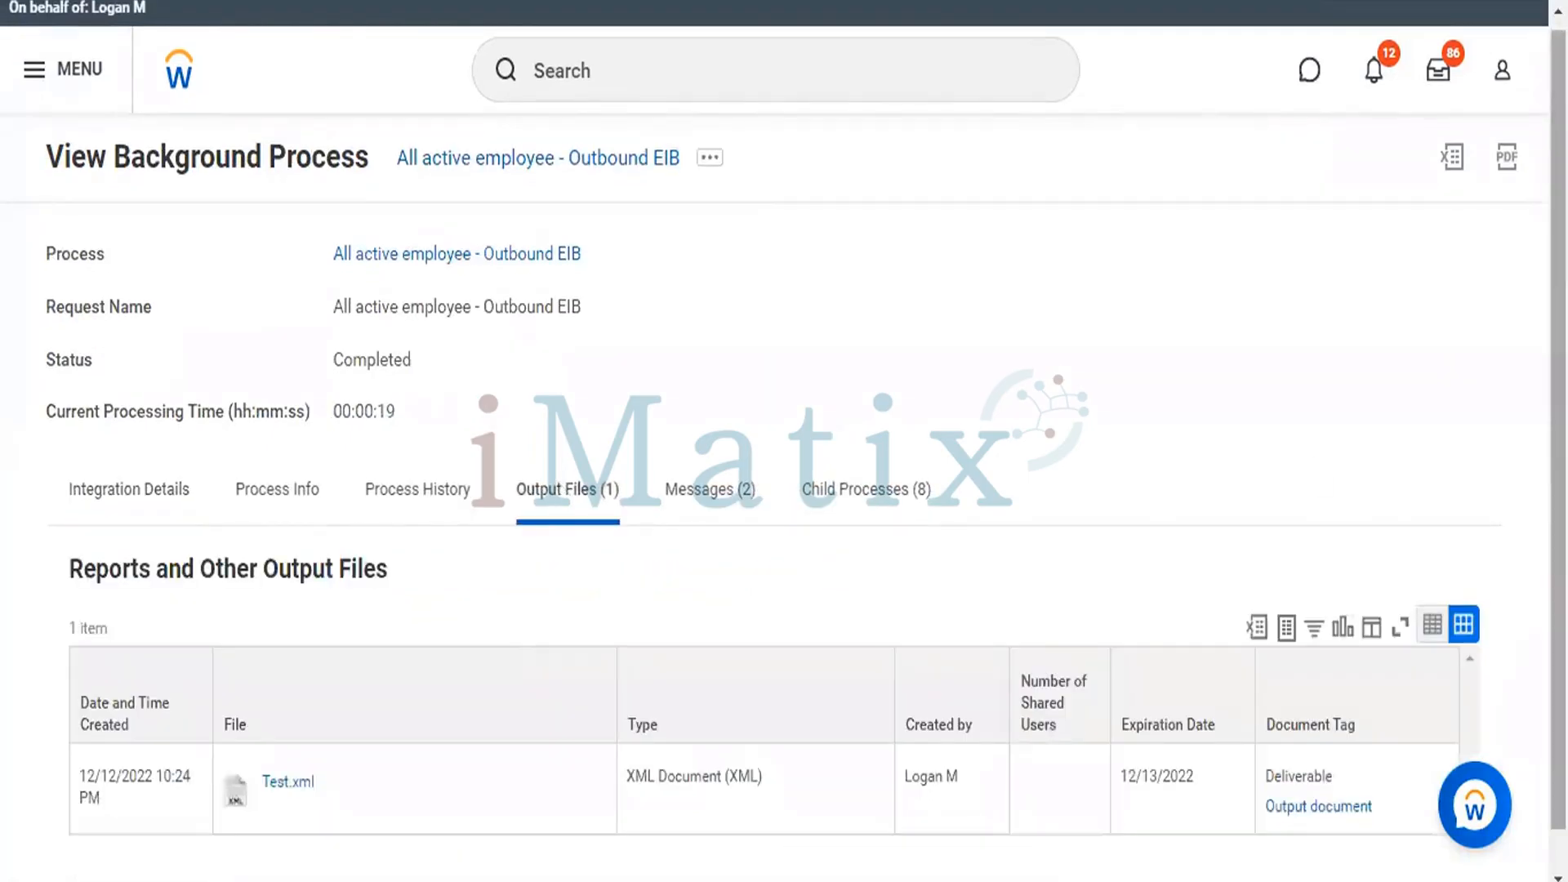
{"action": "scroll", "coordinate": [508, 623], "scroll_direction": "down", "scroll_amount": 1}
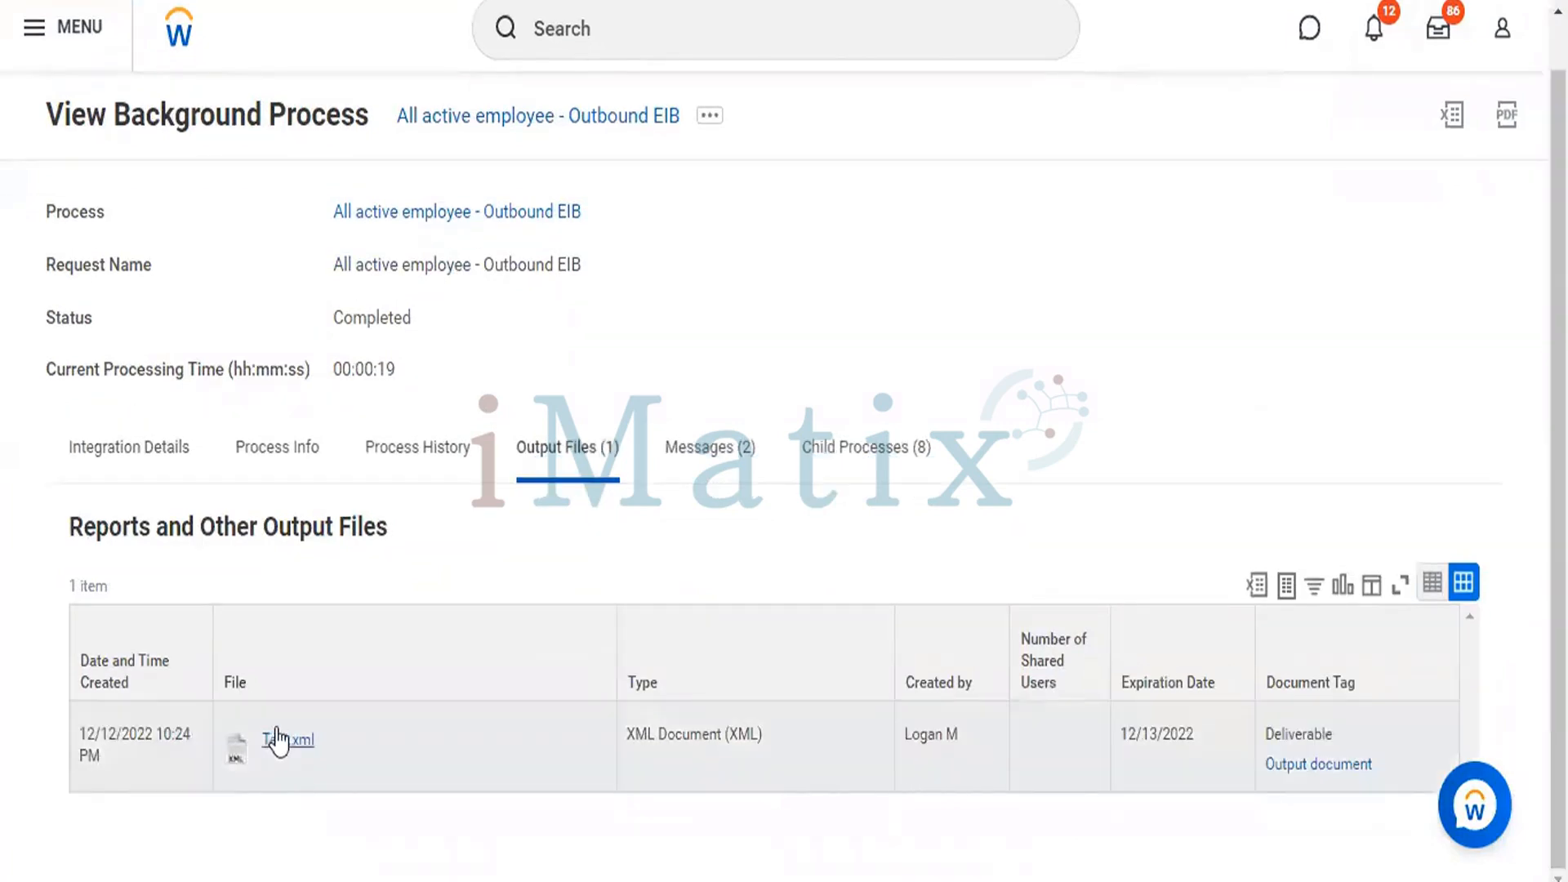
{"action": "left_click", "coordinate": [278, 739]}
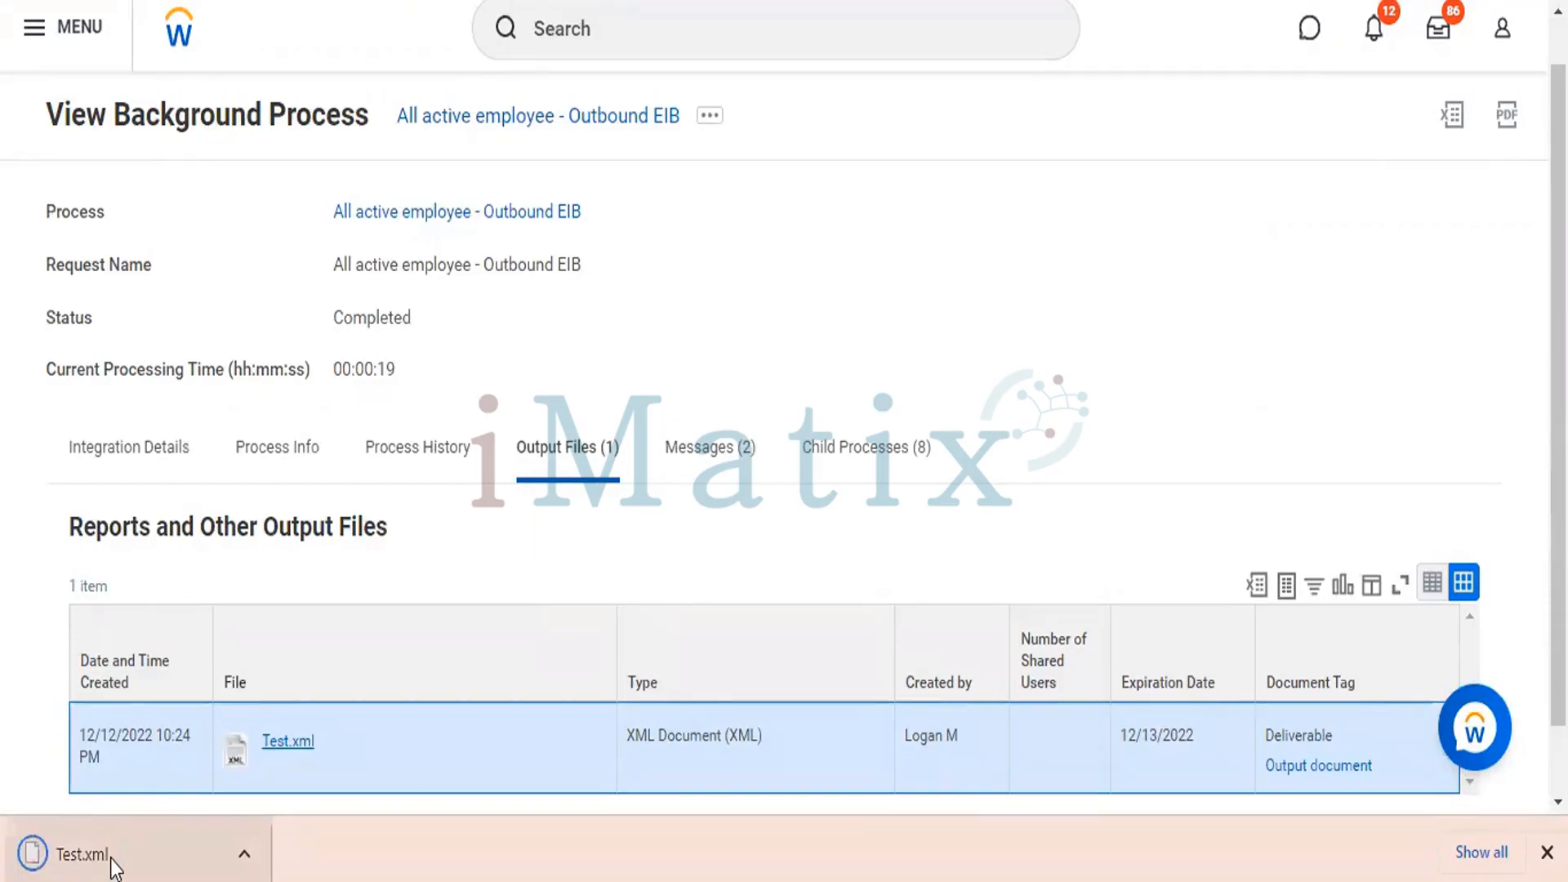
Try to open the downloaded Test.xml file with Office XML Handler and always use it for .xml files.
{"action": "left_click", "coordinate": [111, 859]}
{"action": "left_click", "coordinate": [49, 858]}
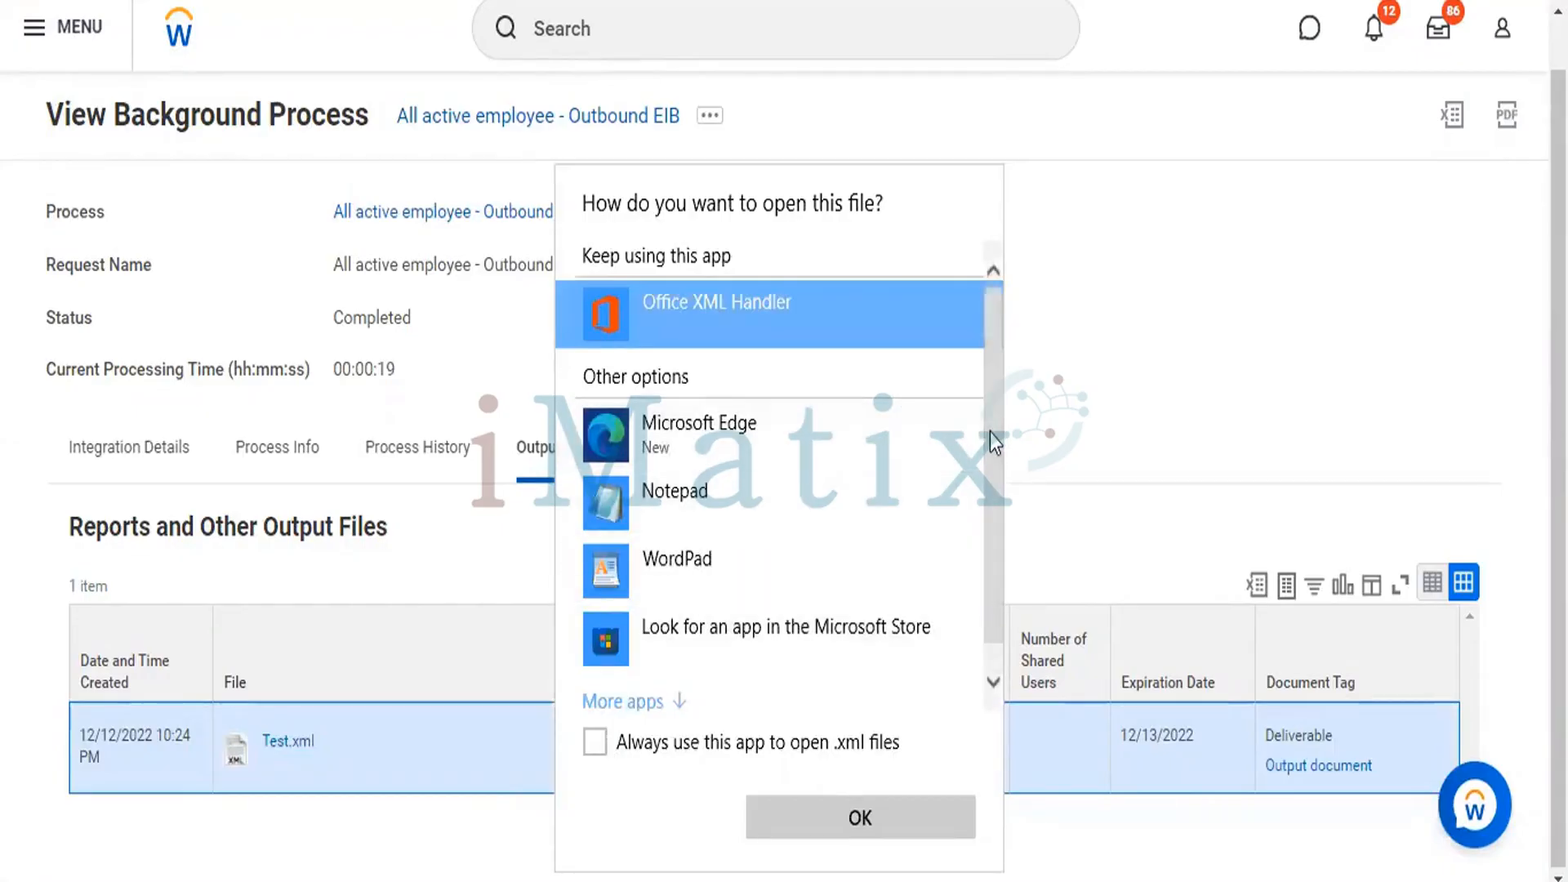
{"action": "scroll", "coordinate": [992, 379], "scroll_direction": "down", "scroll_amount": 1}
{"action": "scroll", "coordinate": [992, 379], "scroll_direction": "up", "scroll_amount": 1}
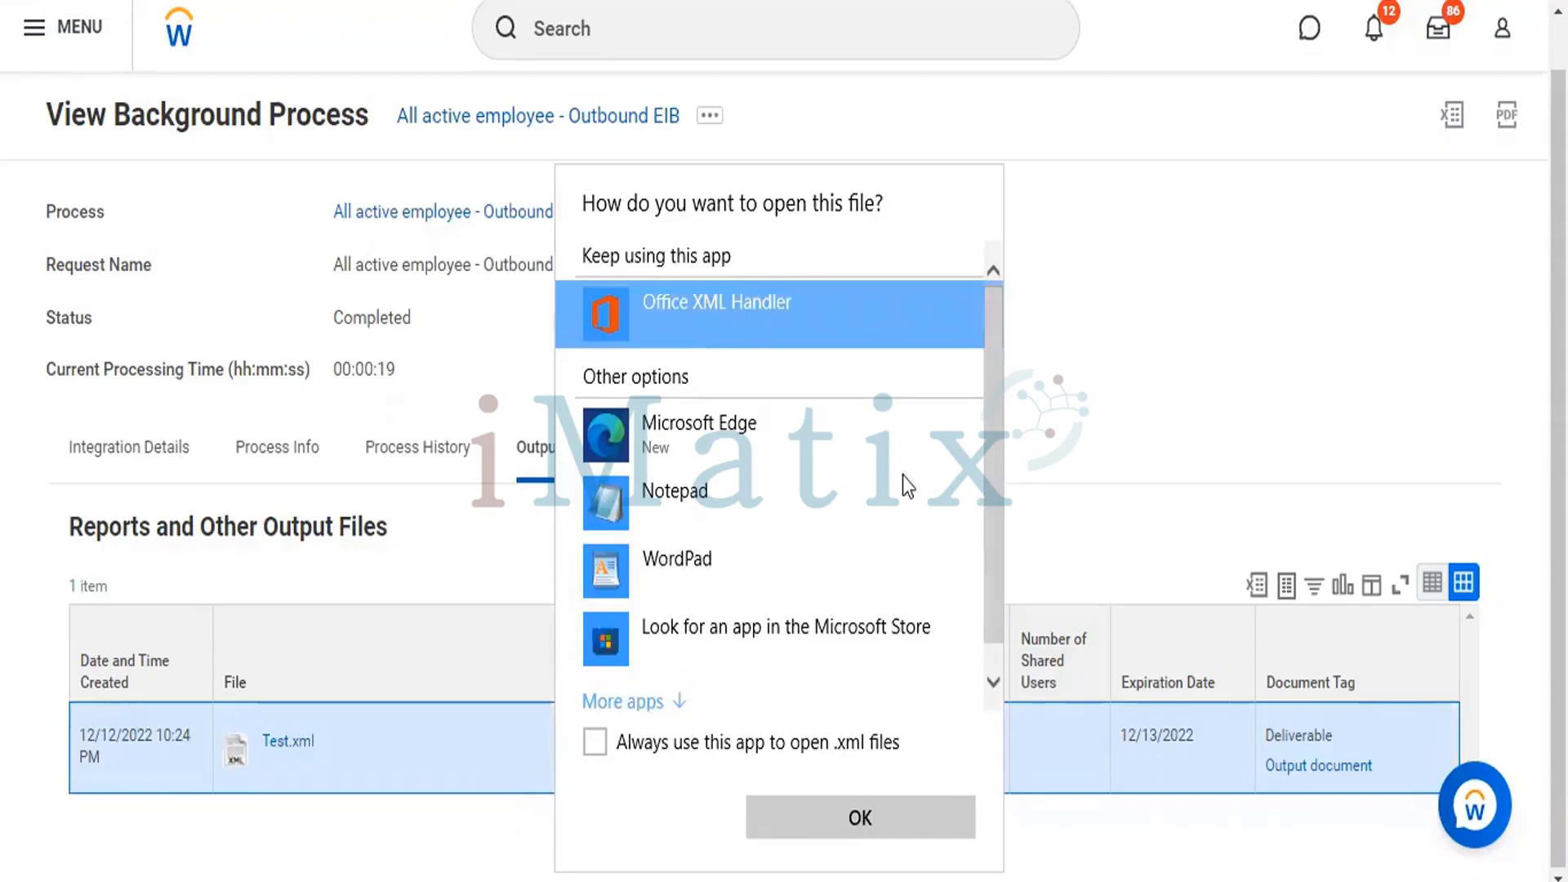
{"action": "left_click", "coordinate": [854, 821]}
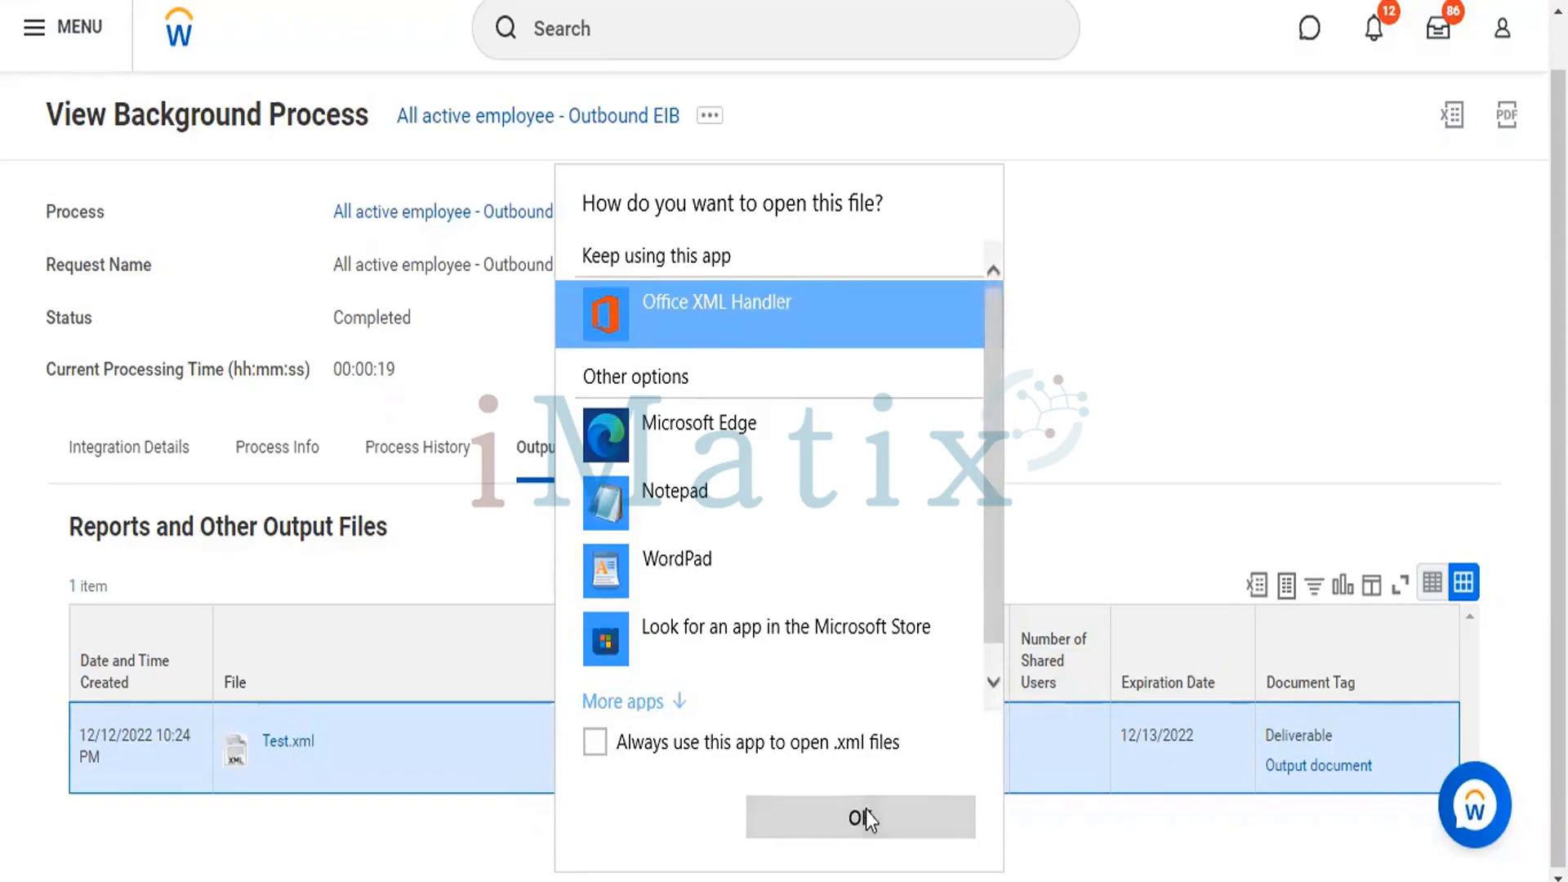
{"action": "left_click", "coordinate": [835, 744]}
{"action": "left_click", "coordinate": [857, 819]}
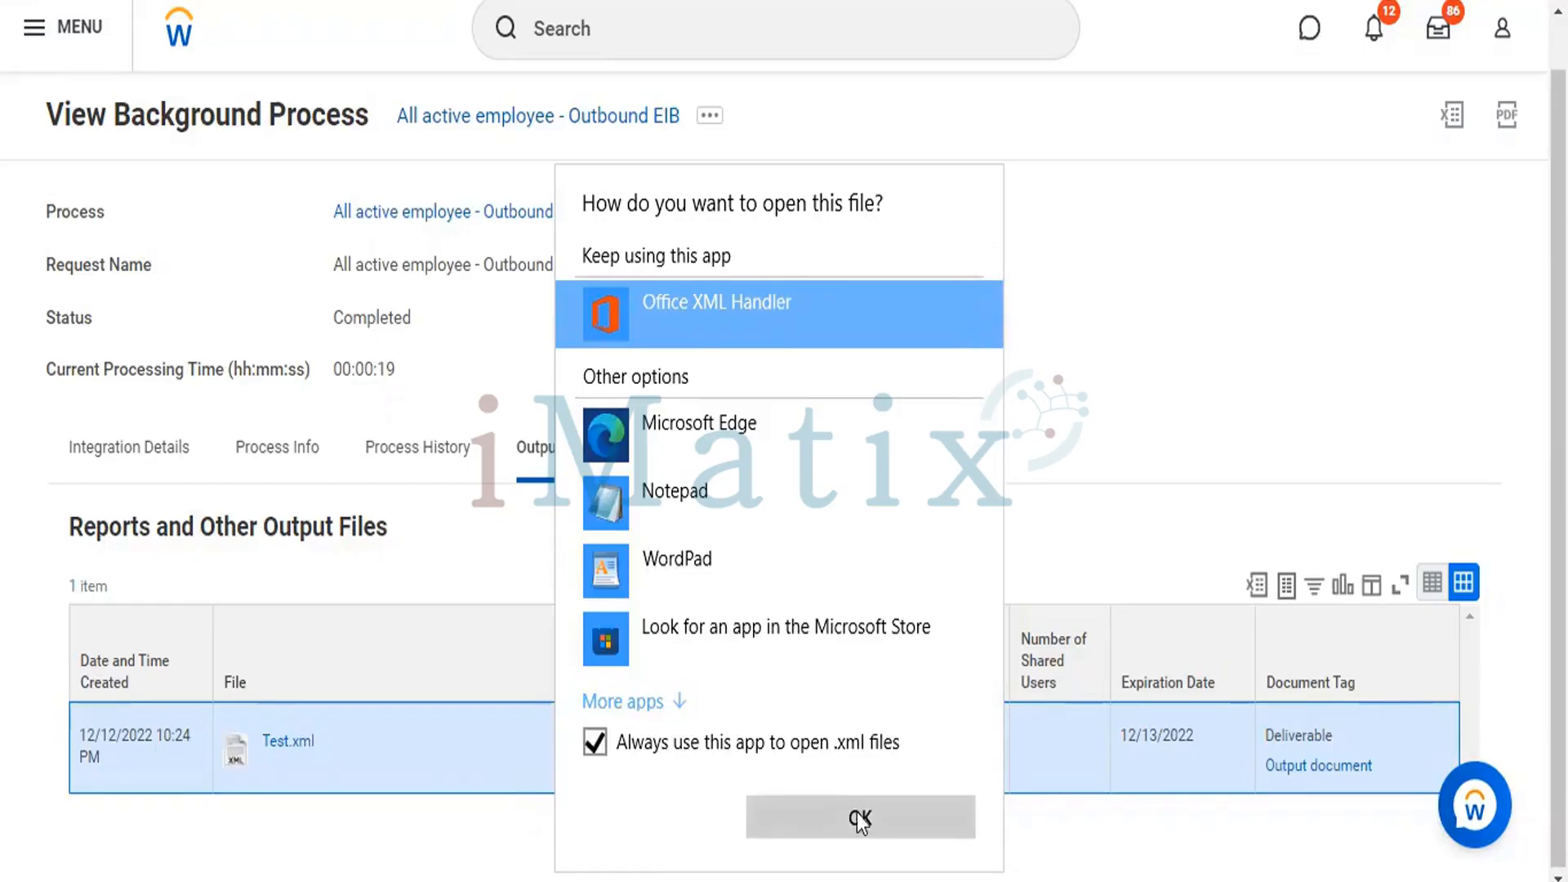
{"action": "left_click", "coordinate": [859, 823]}
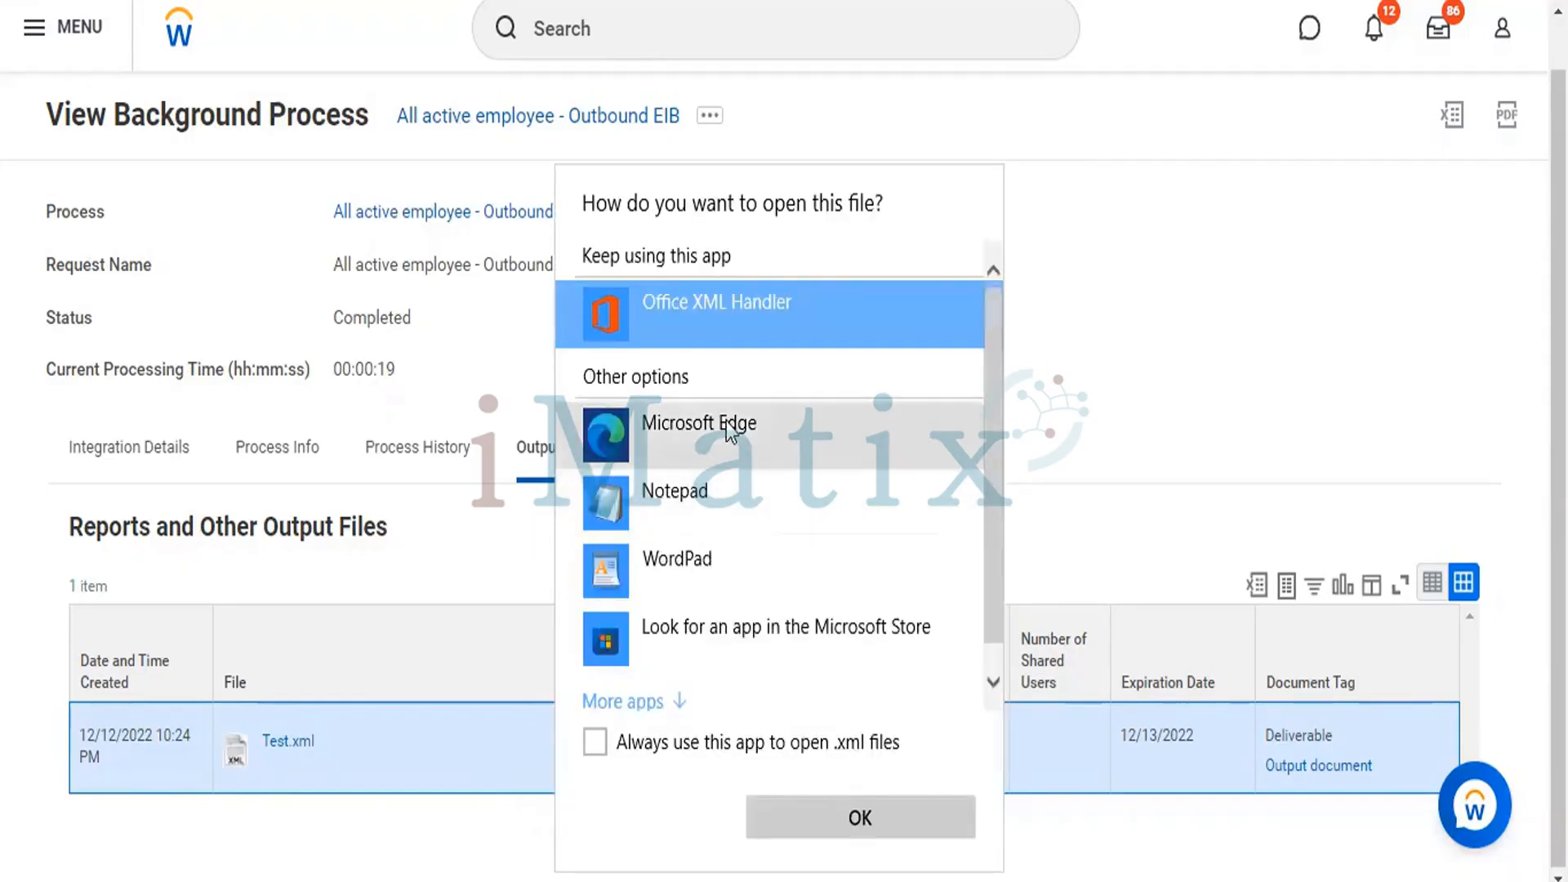
Try to open Test.xml with Microsoft Edge, waiting for the page to respond.
{"action": "left_click", "coordinate": [851, 815]}
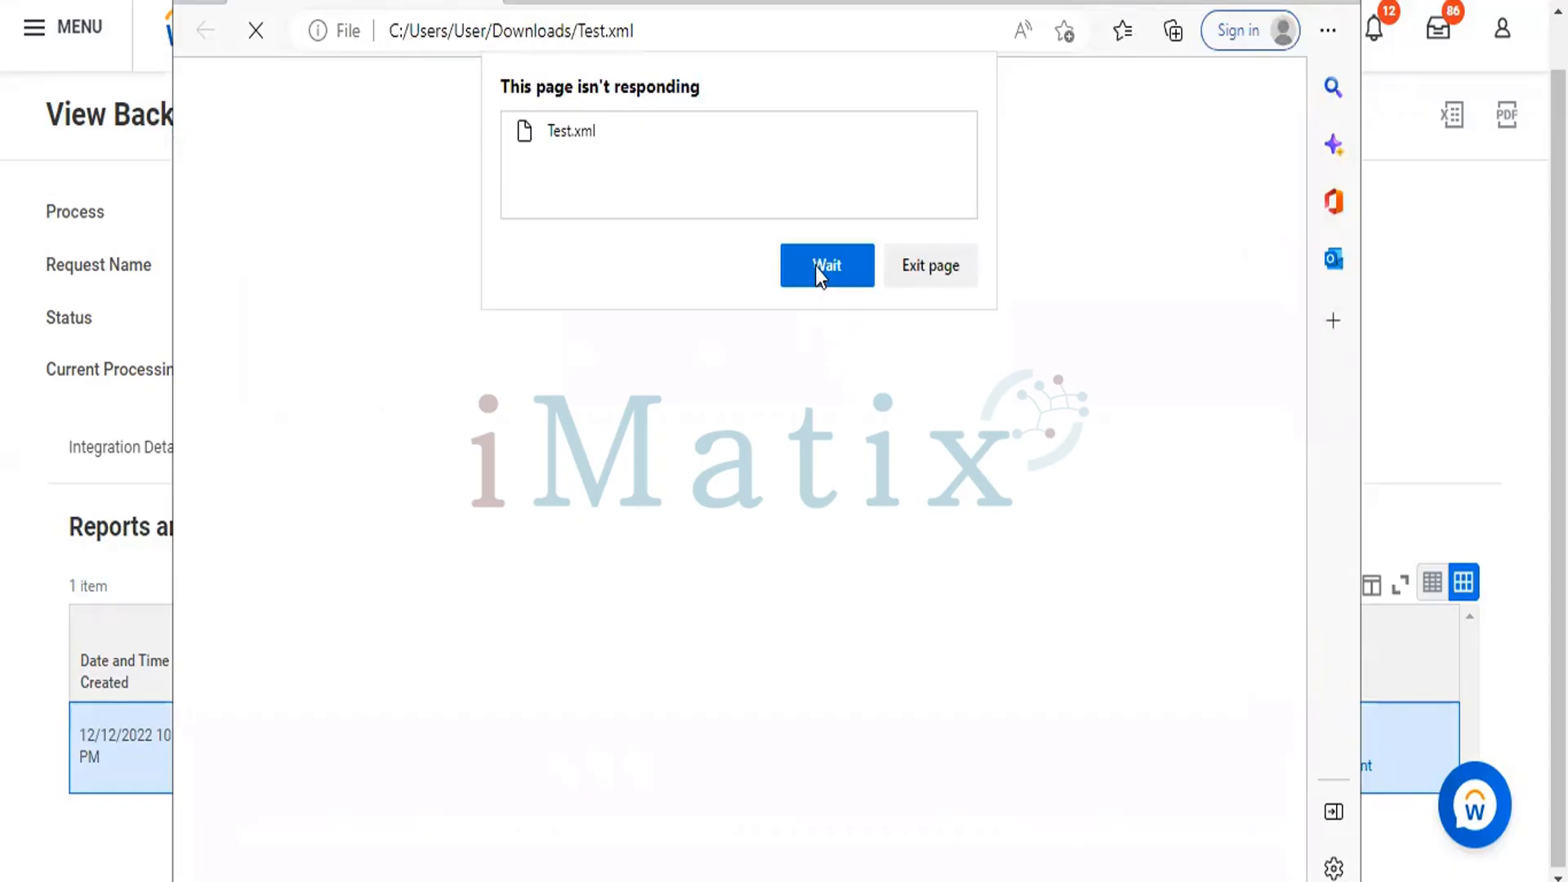
{"action": "left_click", "coordinate": [819, 267]}
{"action": "left_click", "coordinate": [821, 266]}
{"action": "left_click", "coordinate": [820, 266]}
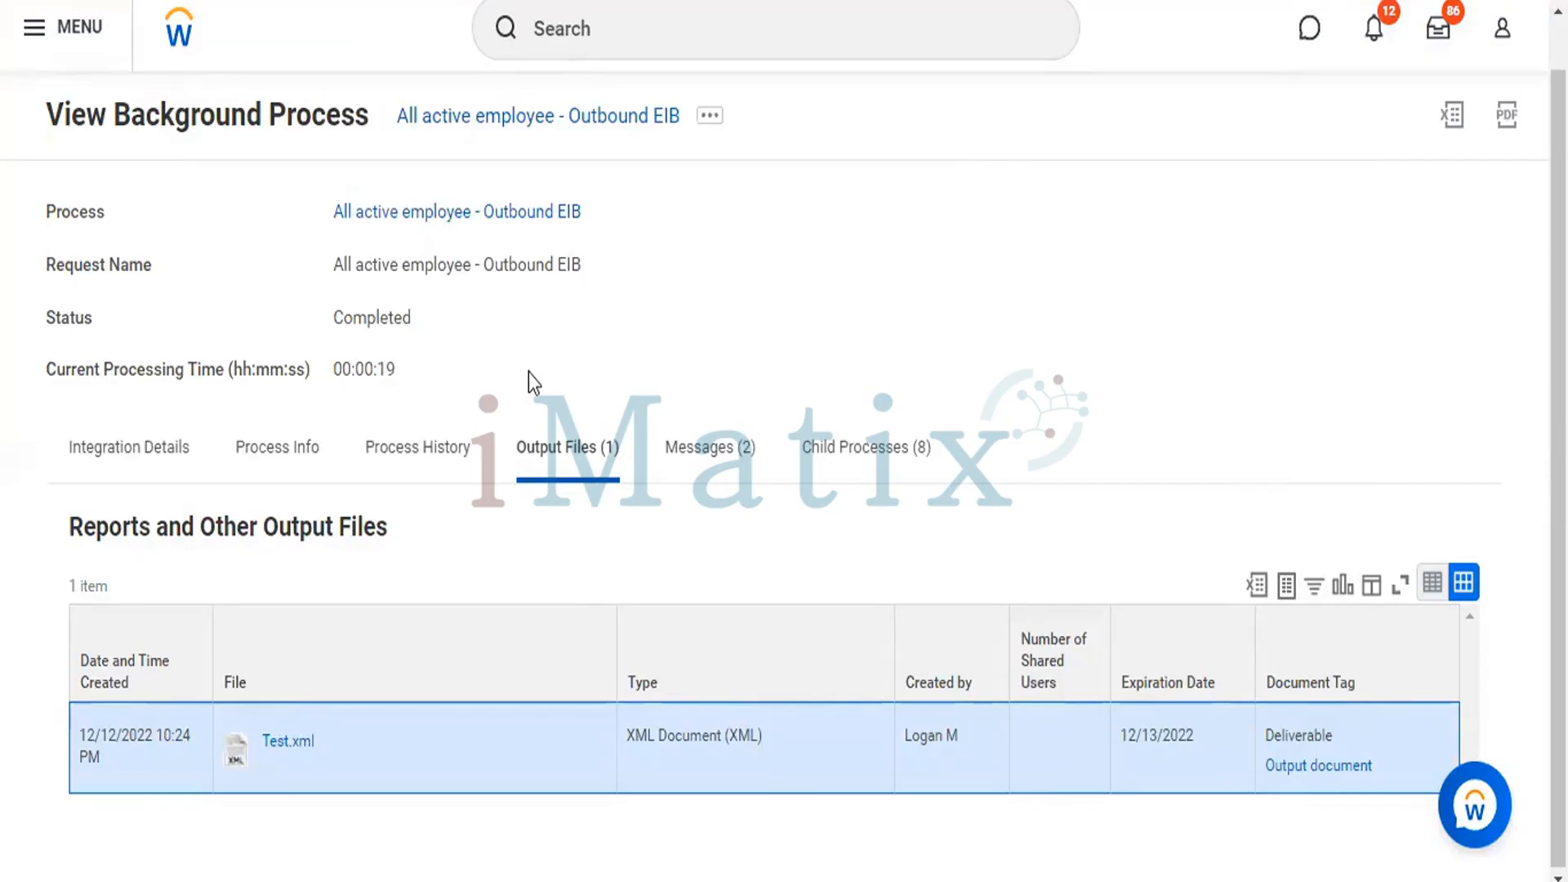
Open the downloaded Test file in Notepad from the recent files in File Explorer, and return to the background process in Workday.
{"action": "key", "text": "super+e"}
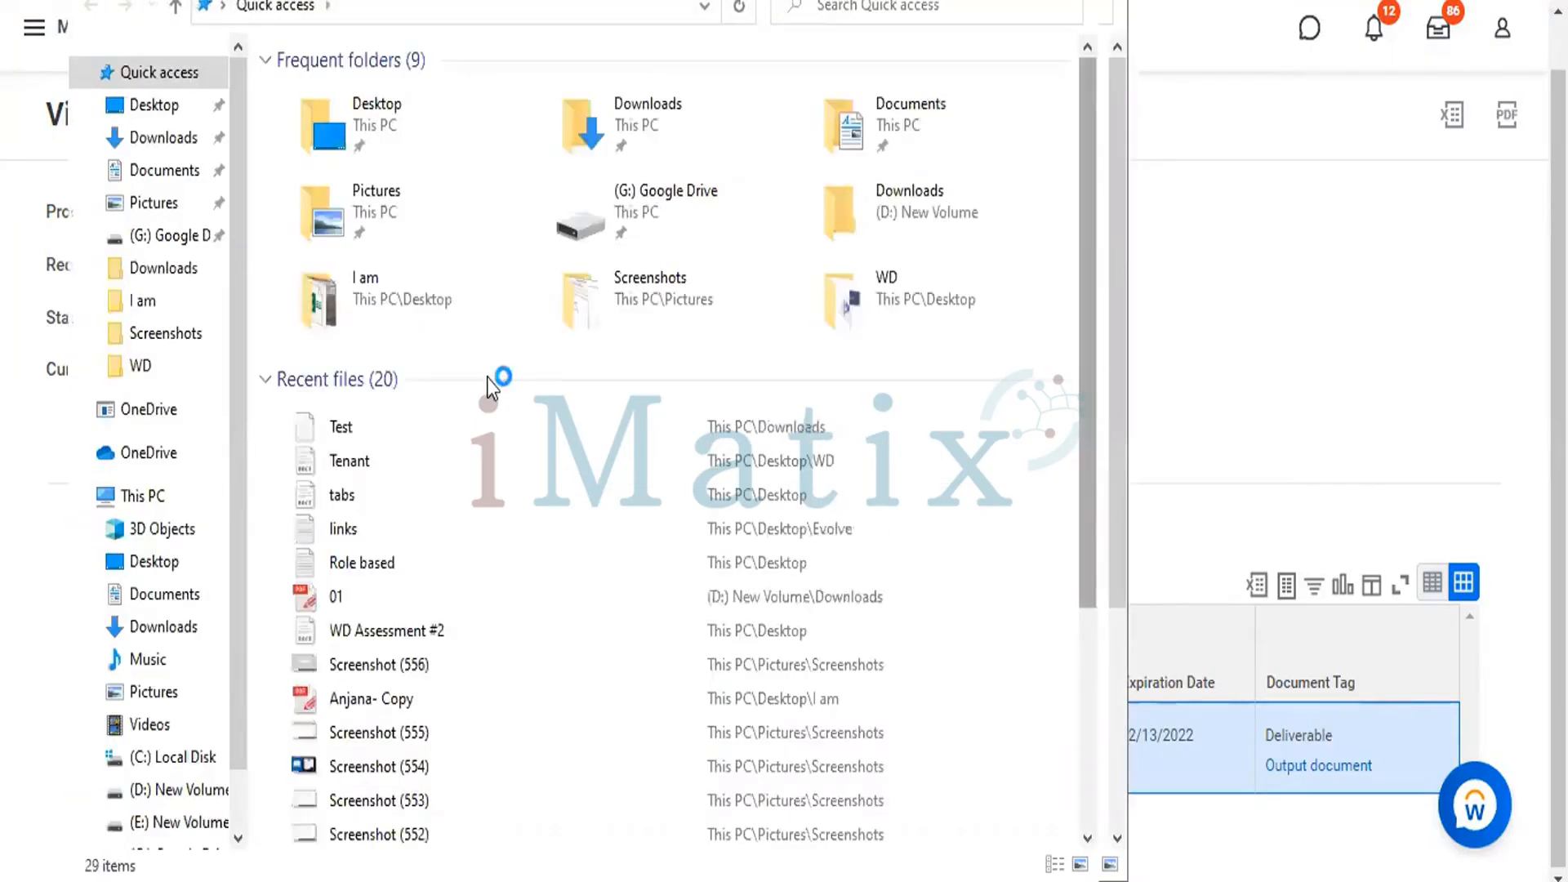
{"action": "left_click", "coordinate": [340, 425]}
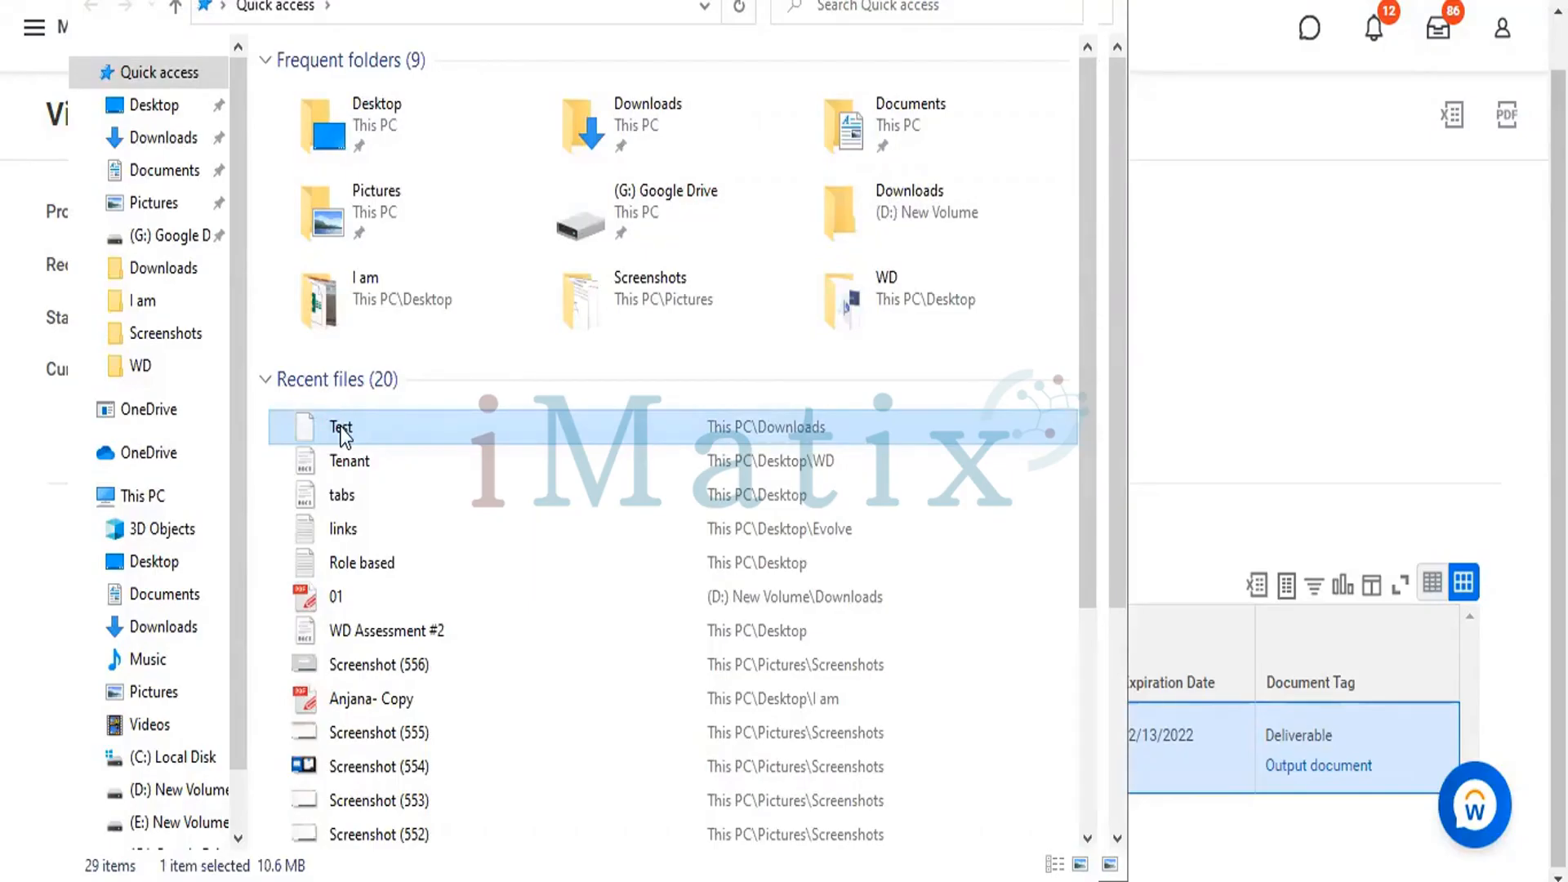
{"action": "right_click", "coordinate": [343, 434]}
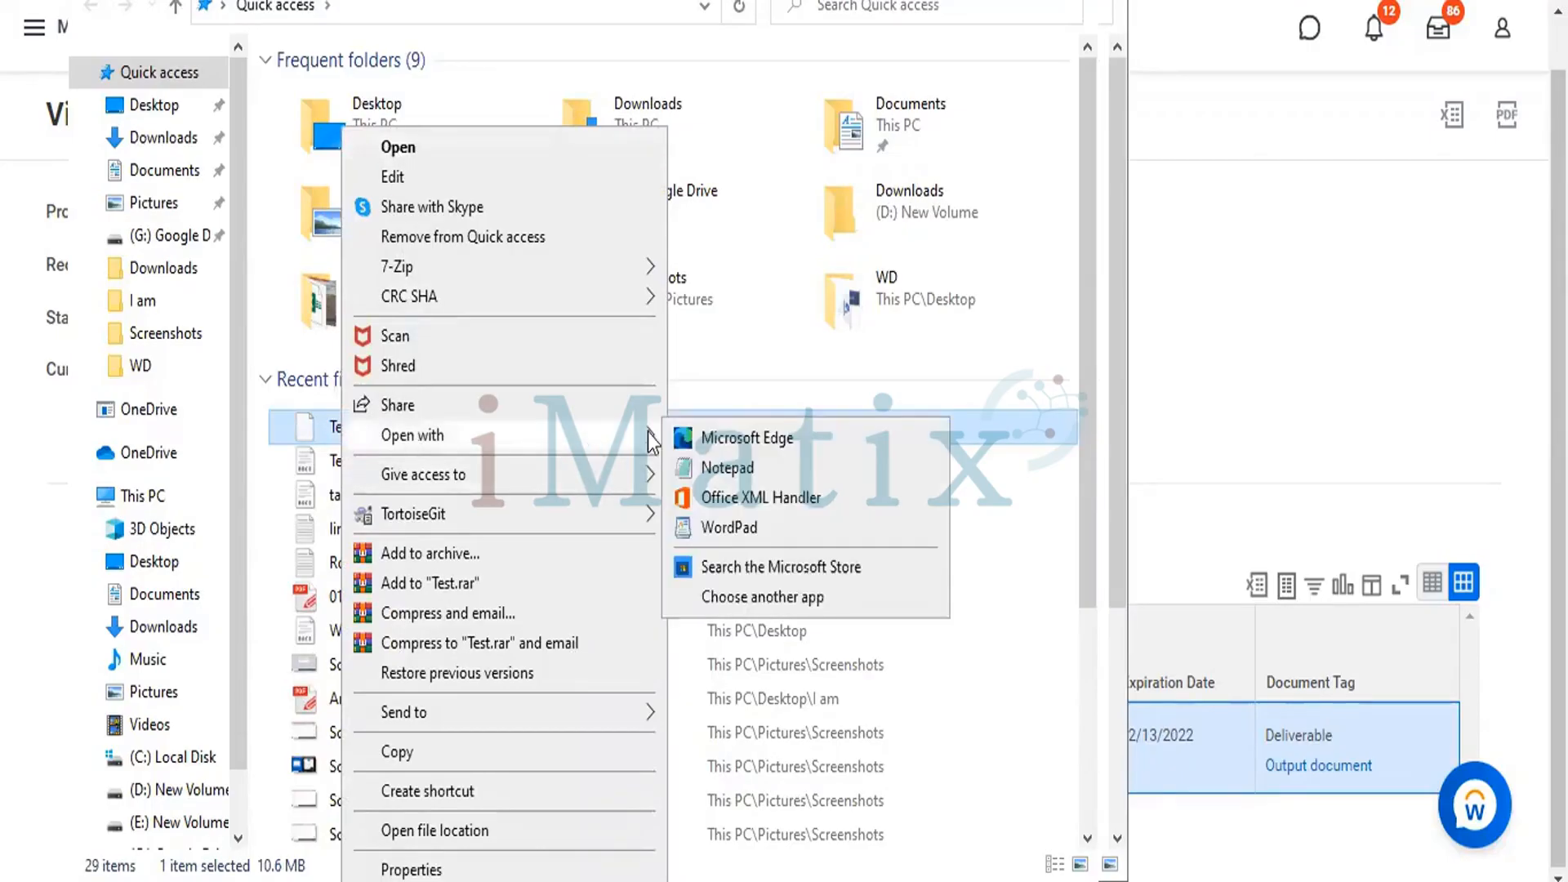
{"action": "left_click", "coordinate": [699, 468]}
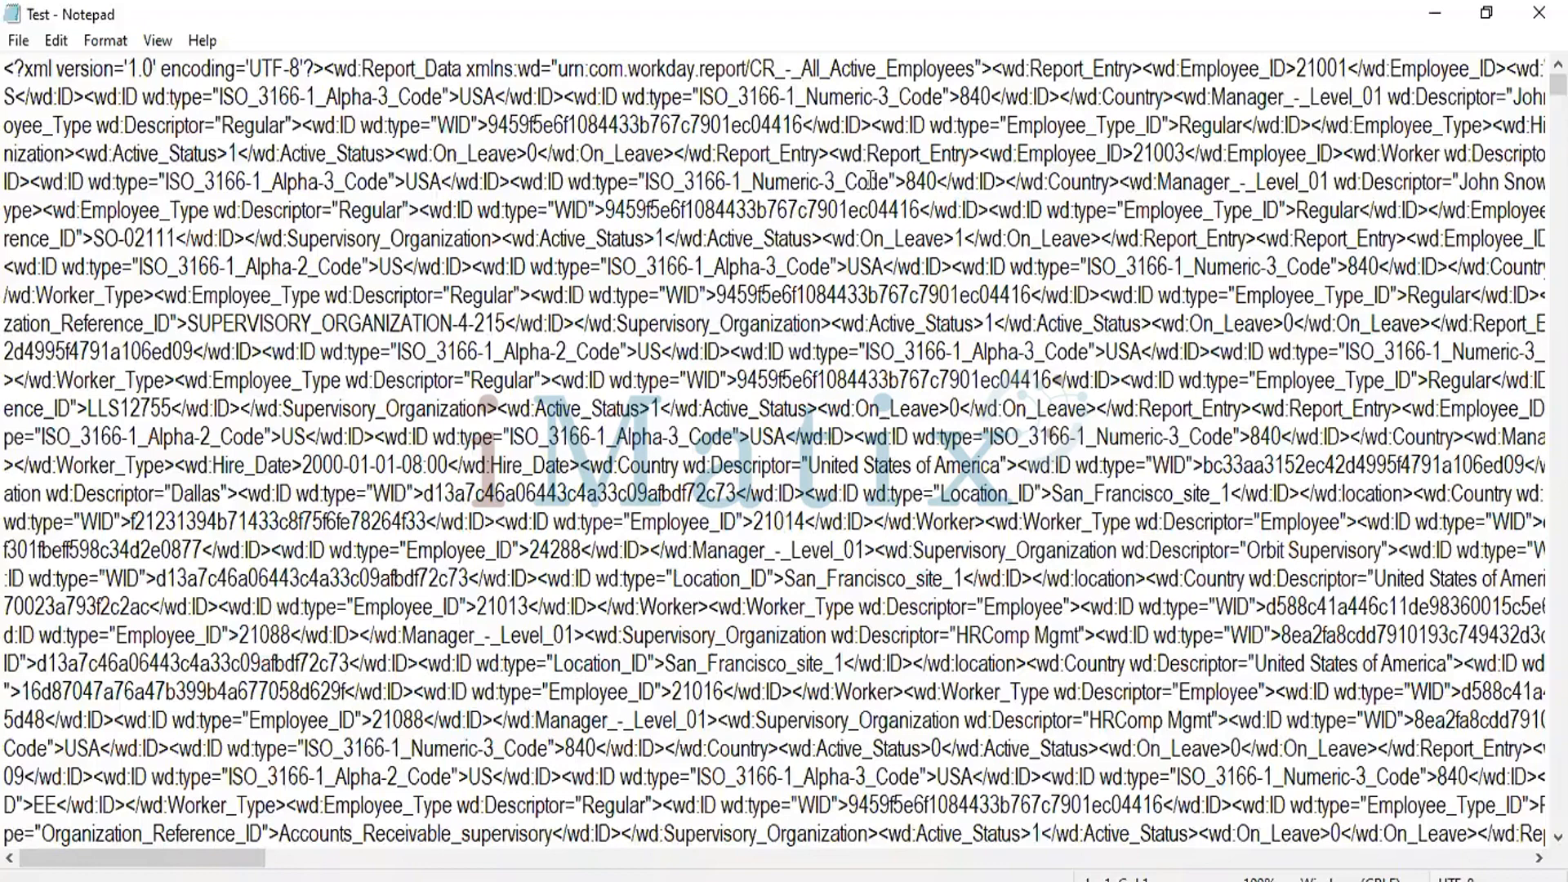
{"action": "key", "text": "alt+Tab"}
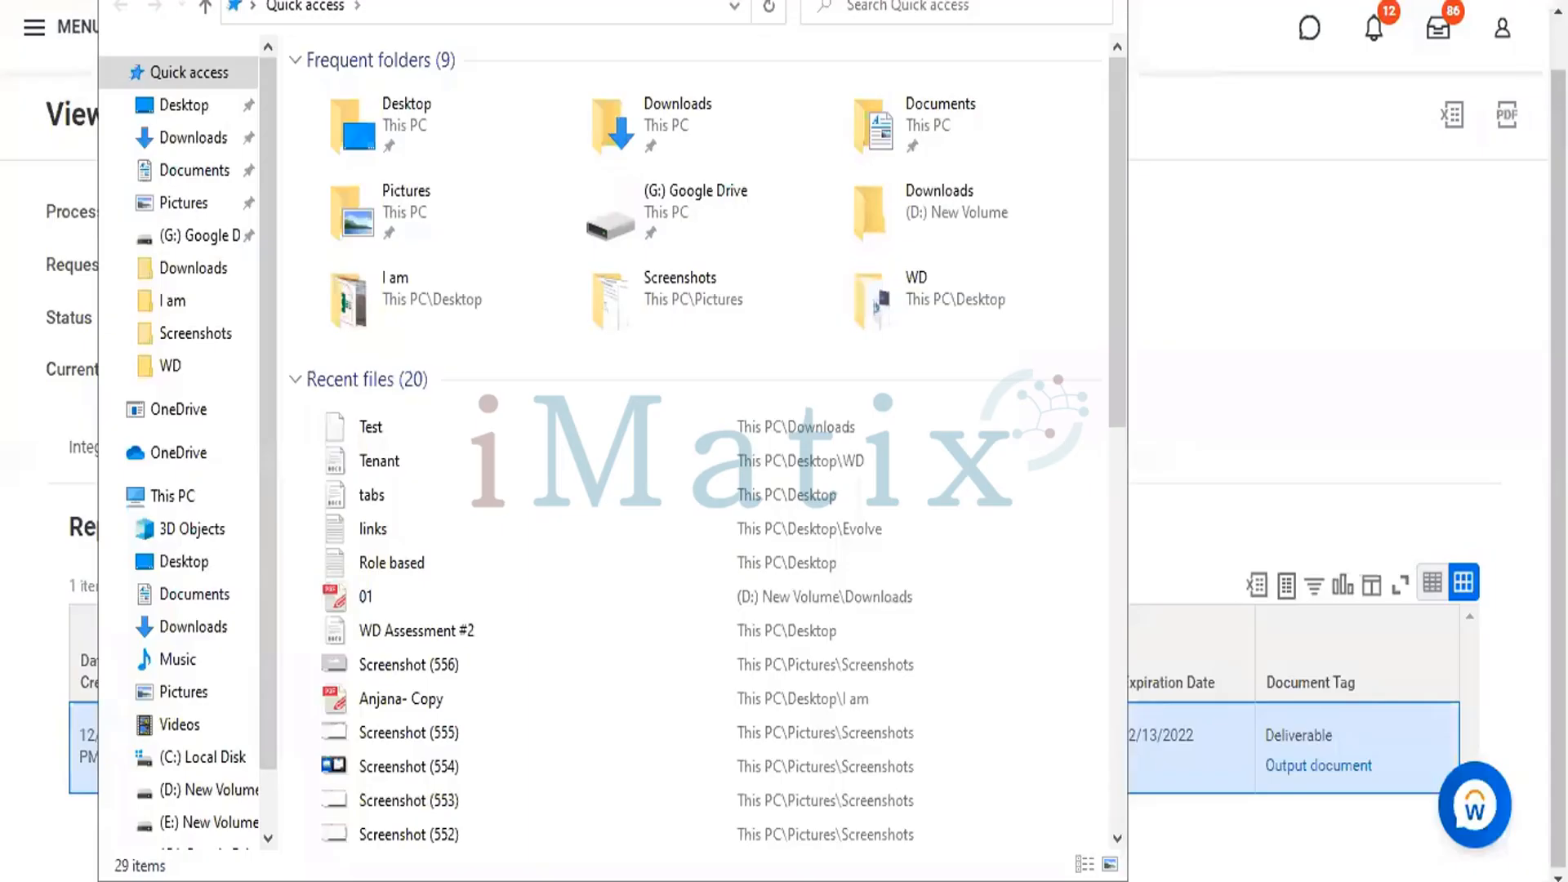
{"action": "left_click", "coordinate": [1006, 0]}
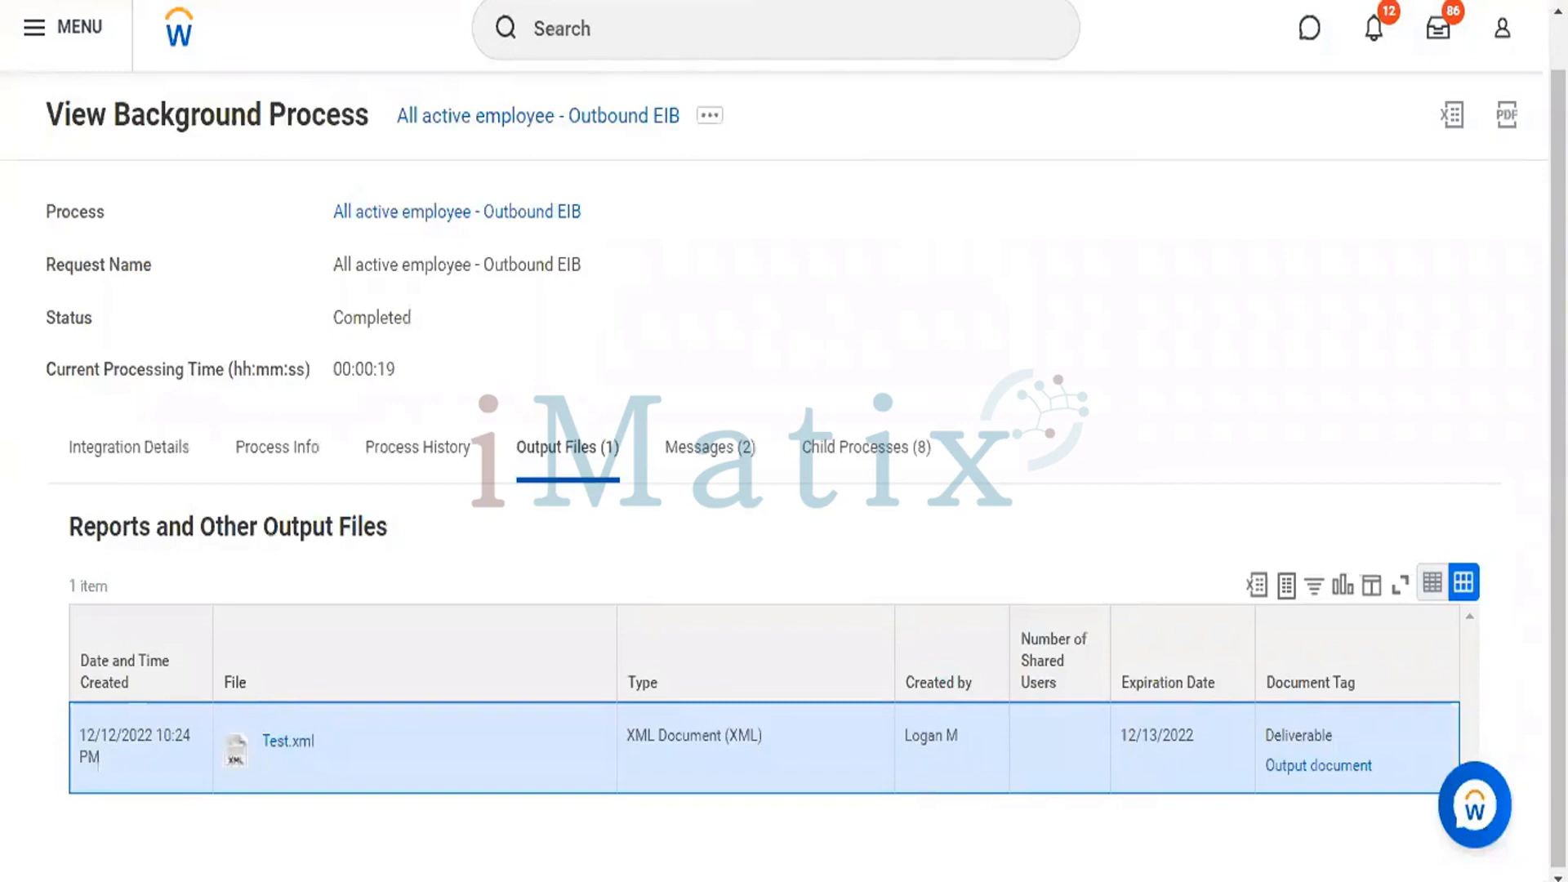
Examine the integration details of the background process, including the integration process, its child processes and the enterprise interface event.
{"action": "scroll", "coordinate": [624, 114], "scroll_direction": "up", "scroll_amount": 1}
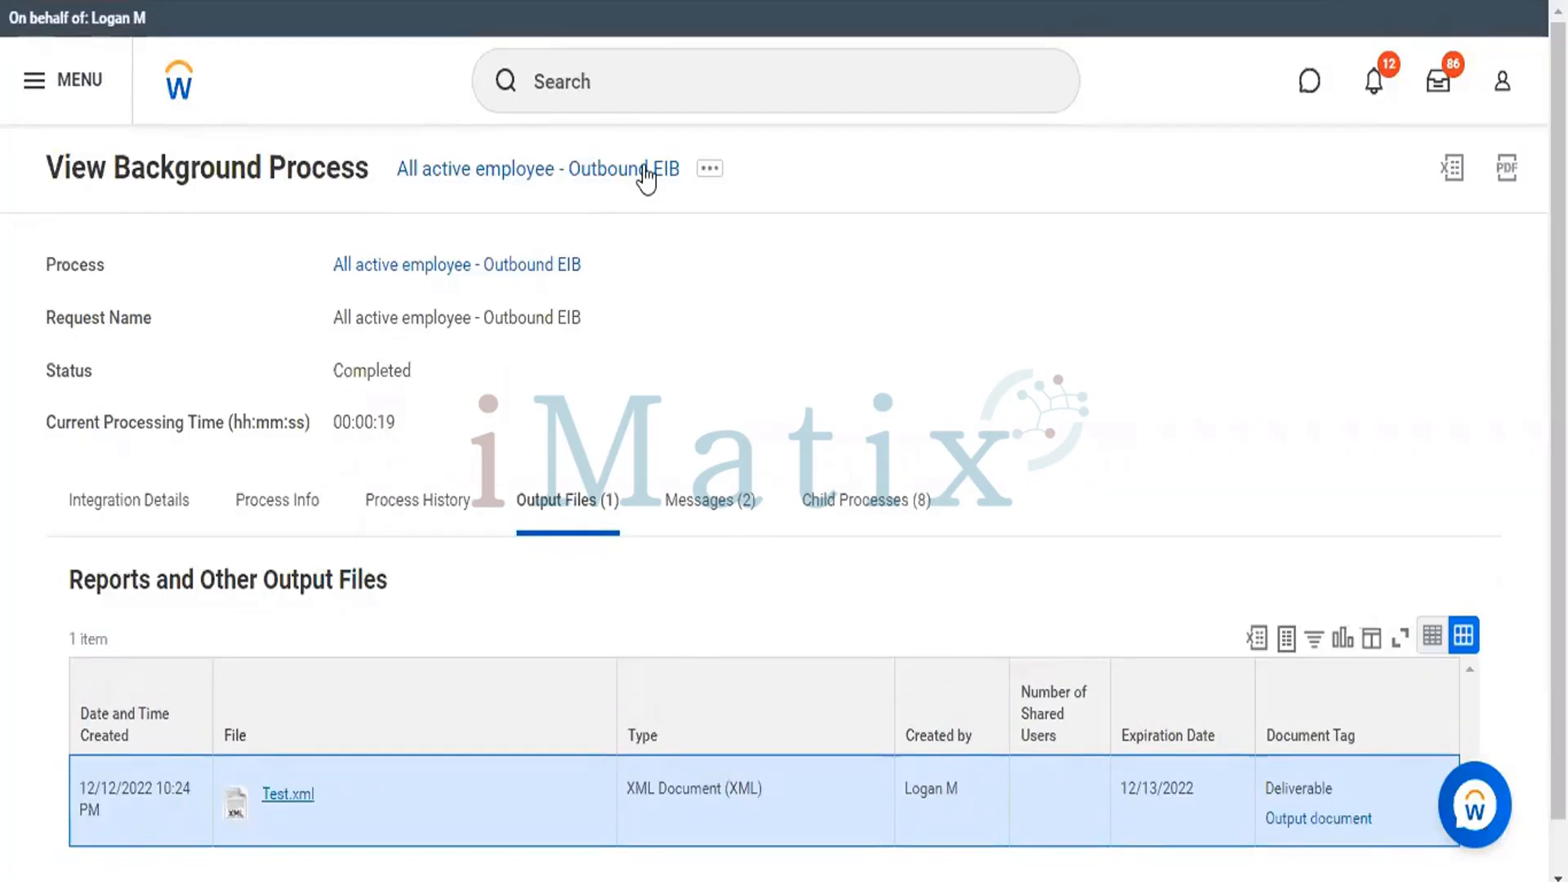
{"action": "left_click", "coordinate": [292, 338]}
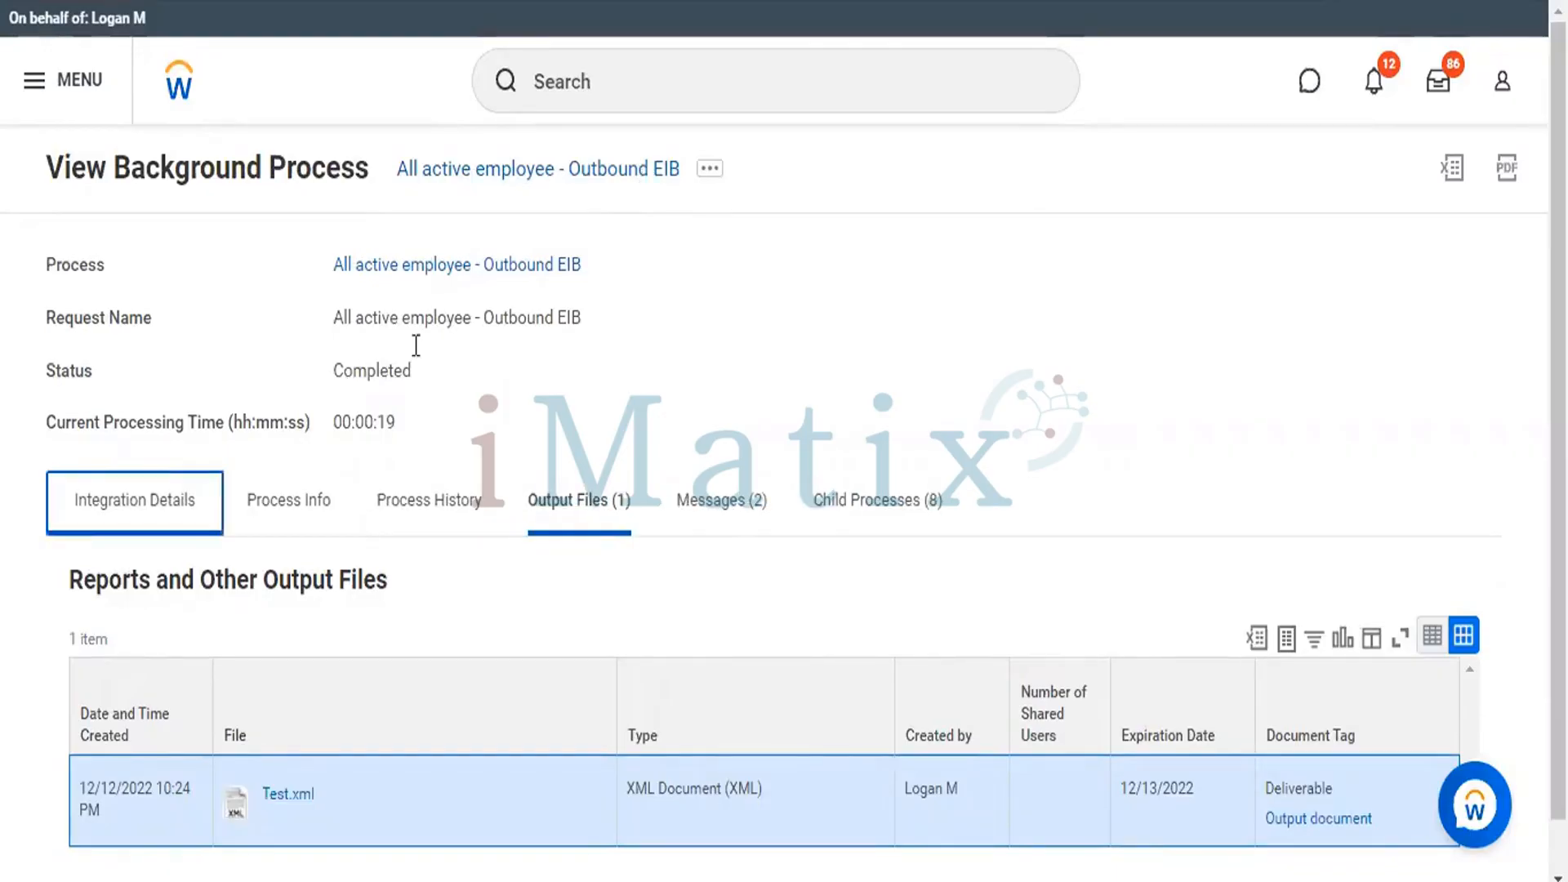
{"action": "key", "text": "Return"}
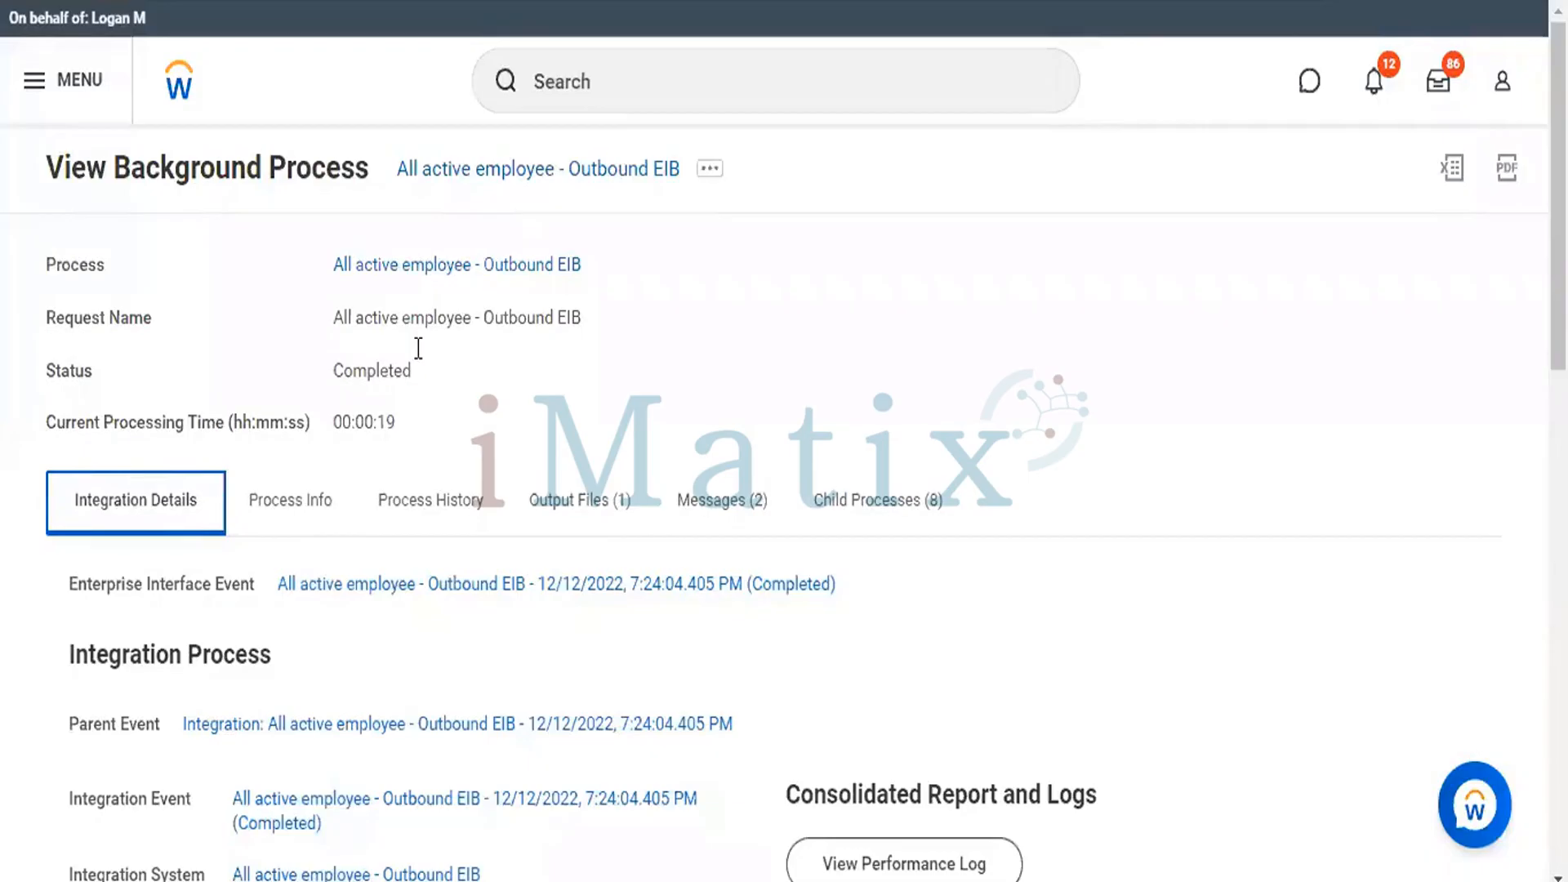
{"action": "scroll", "coordinate": [419, 347], "scroll_direction": "down", "scroll_amount": 4}
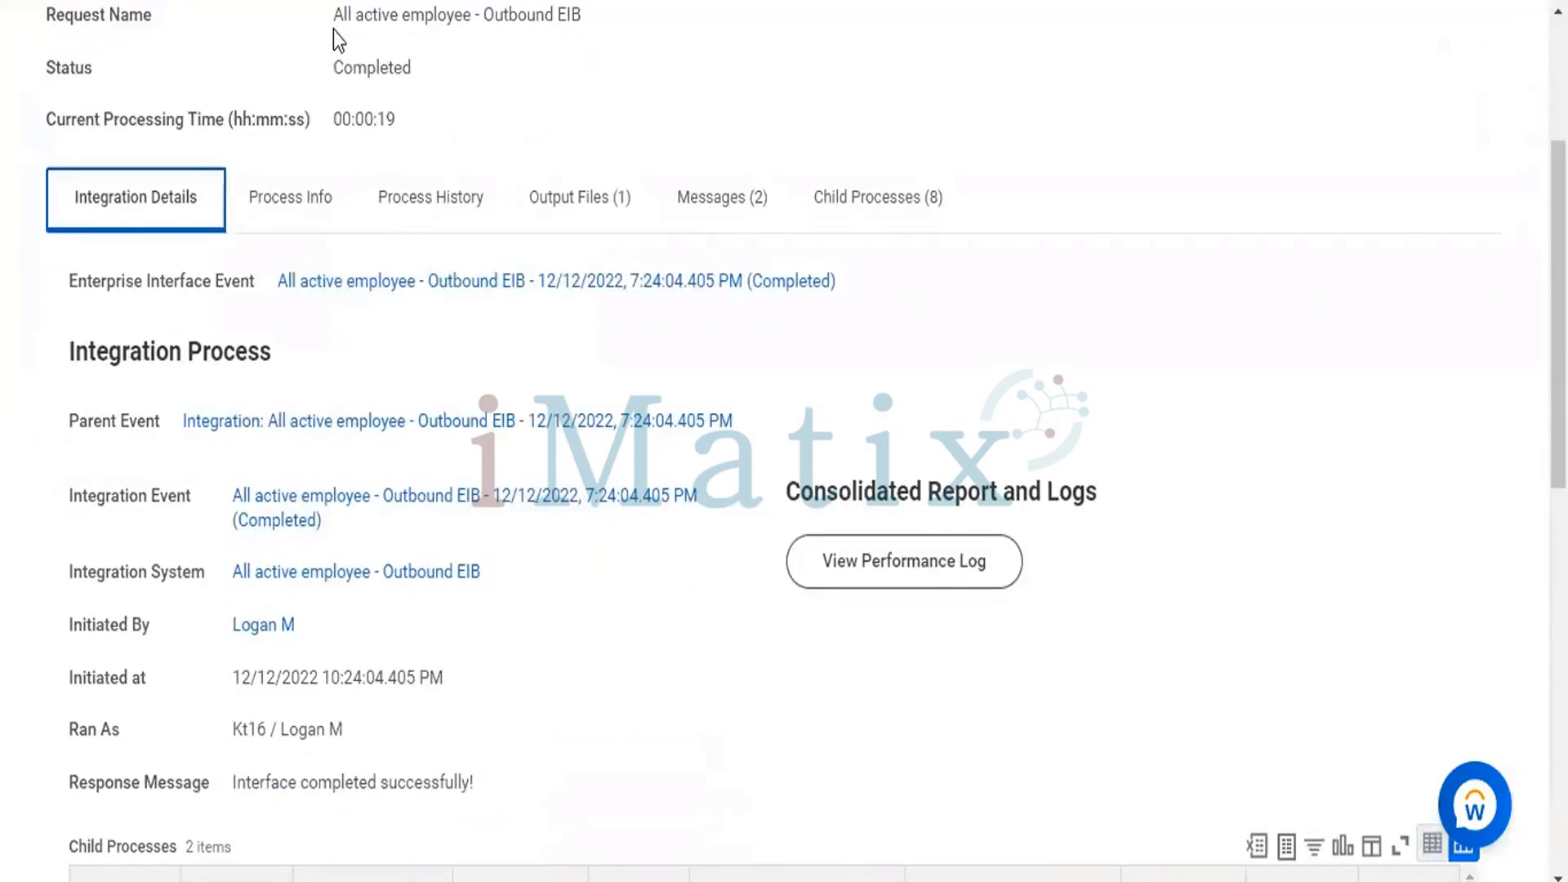
{"action": "left_click", "coordinate": [333, 31]}
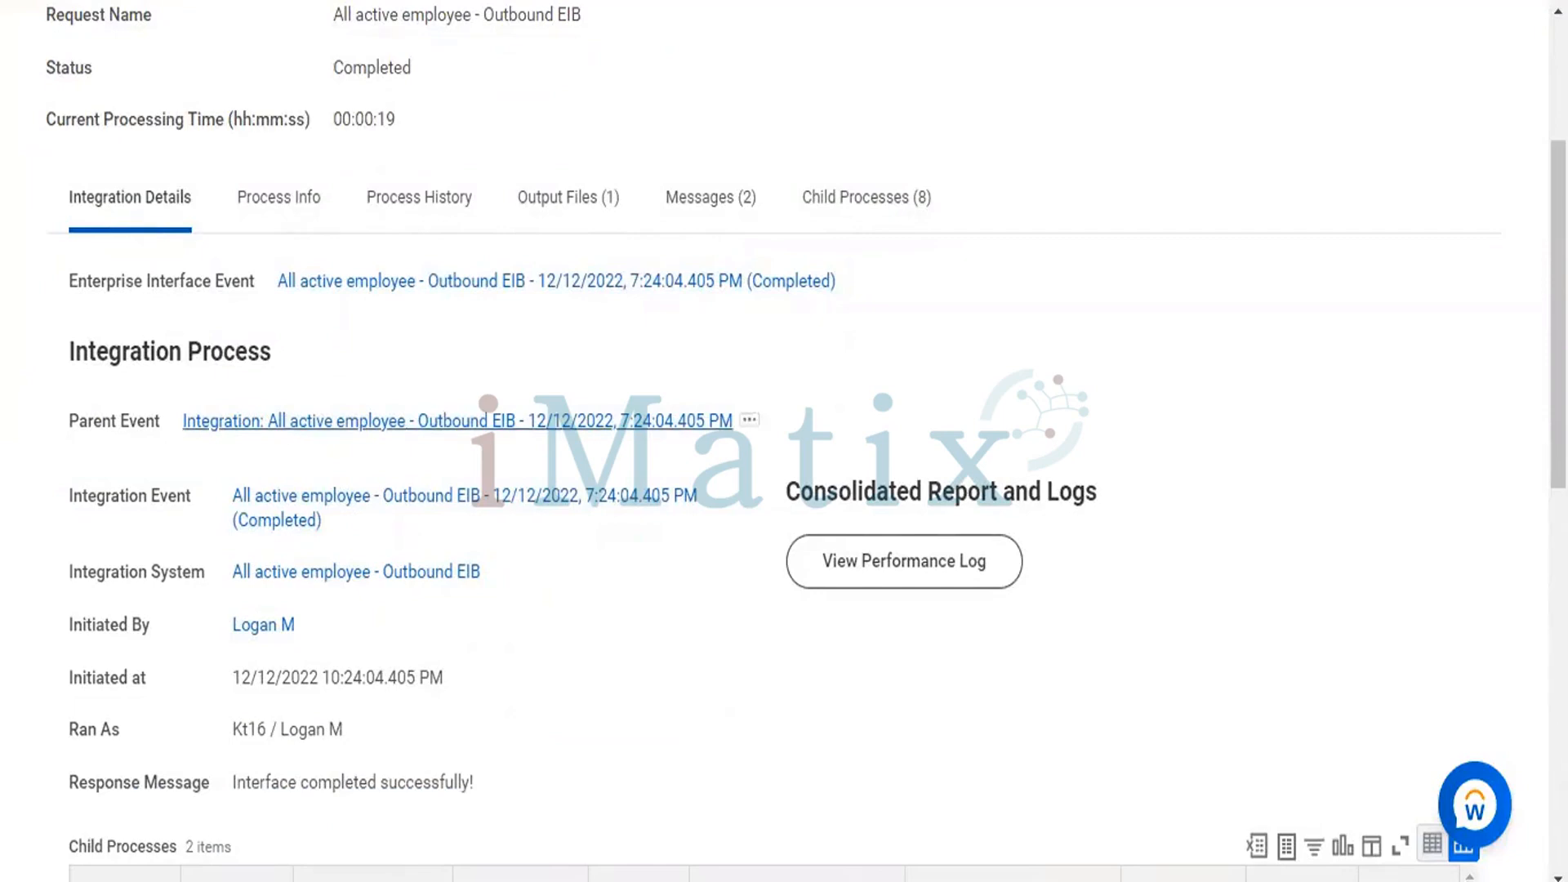
{"action": "left_click_drag", "start_coordinate": [1558, 315], "coordinate": [1558, 693]}
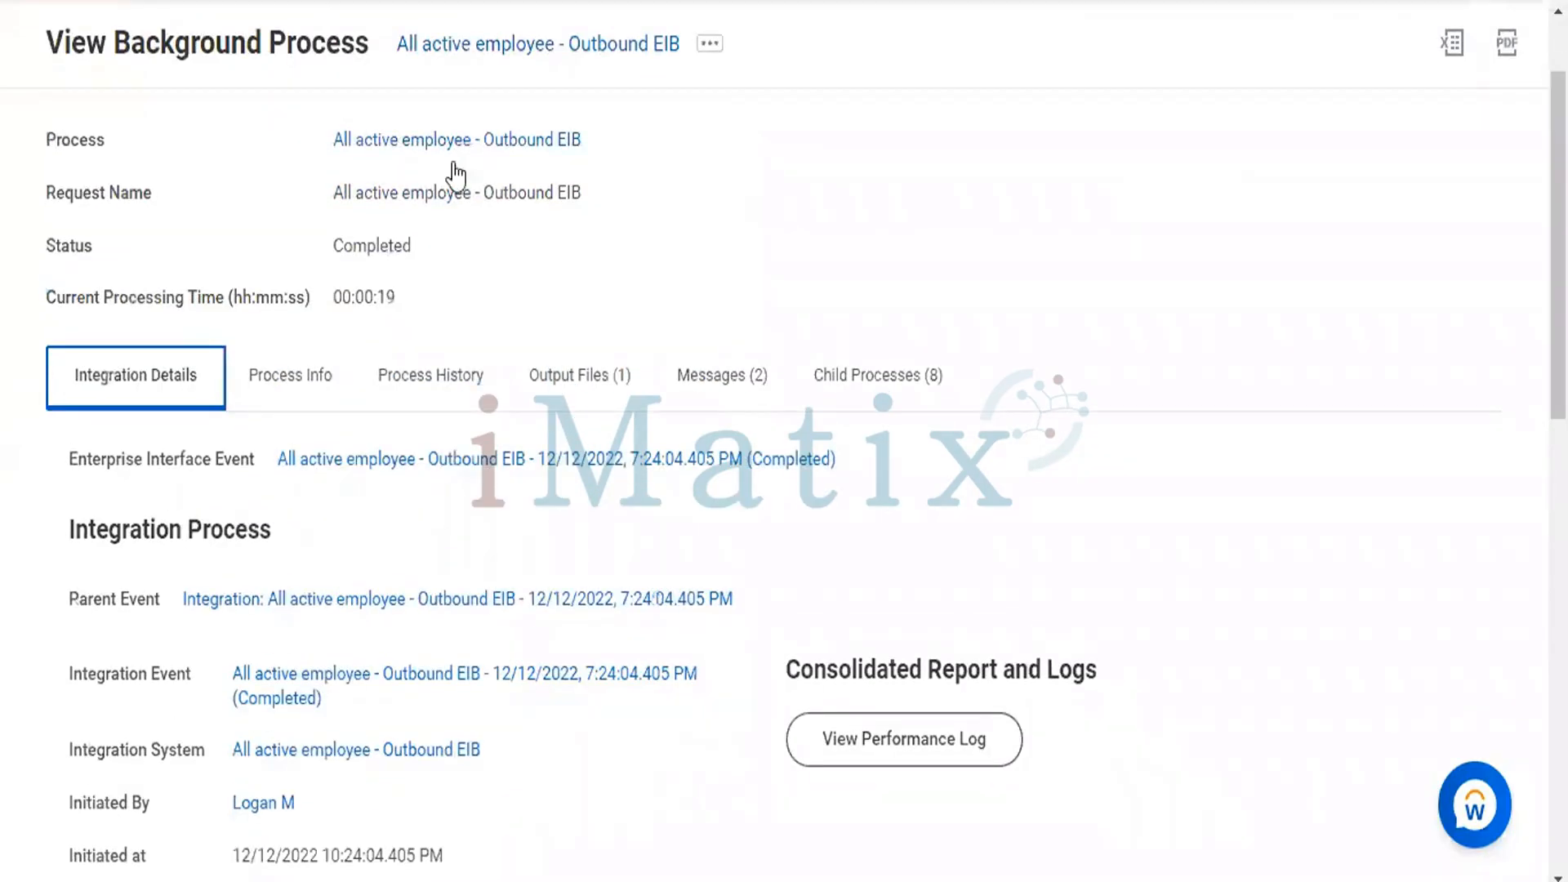
{"action": "left_click", "coordinate": [176, 380]}
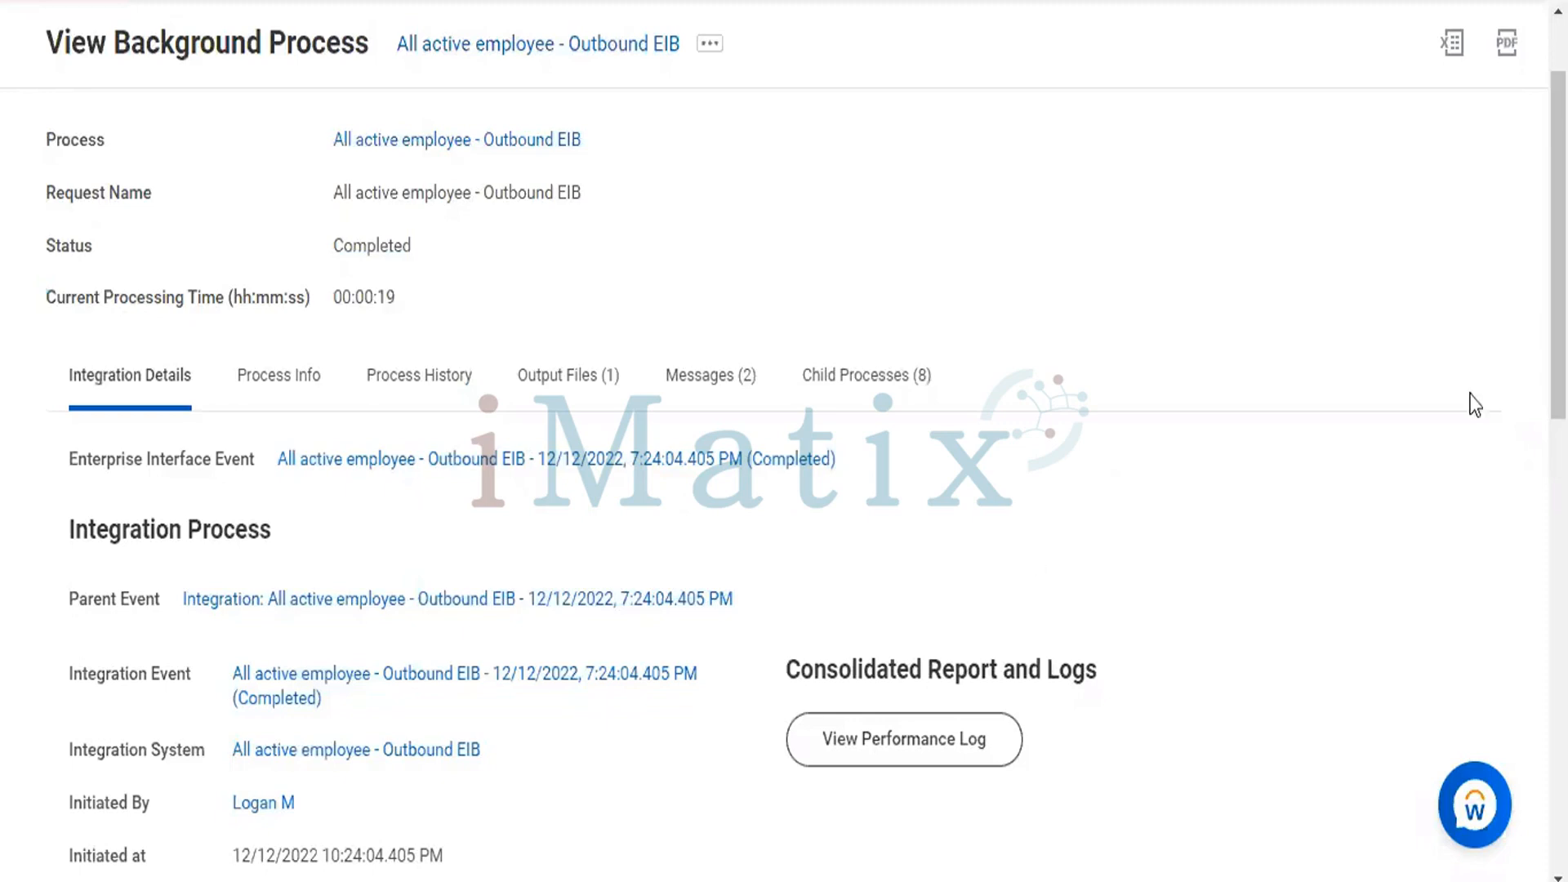
{"action": "scroll", "coordinate": [784, 441], "scroll_direction": "down", "scroll_amount": 2}
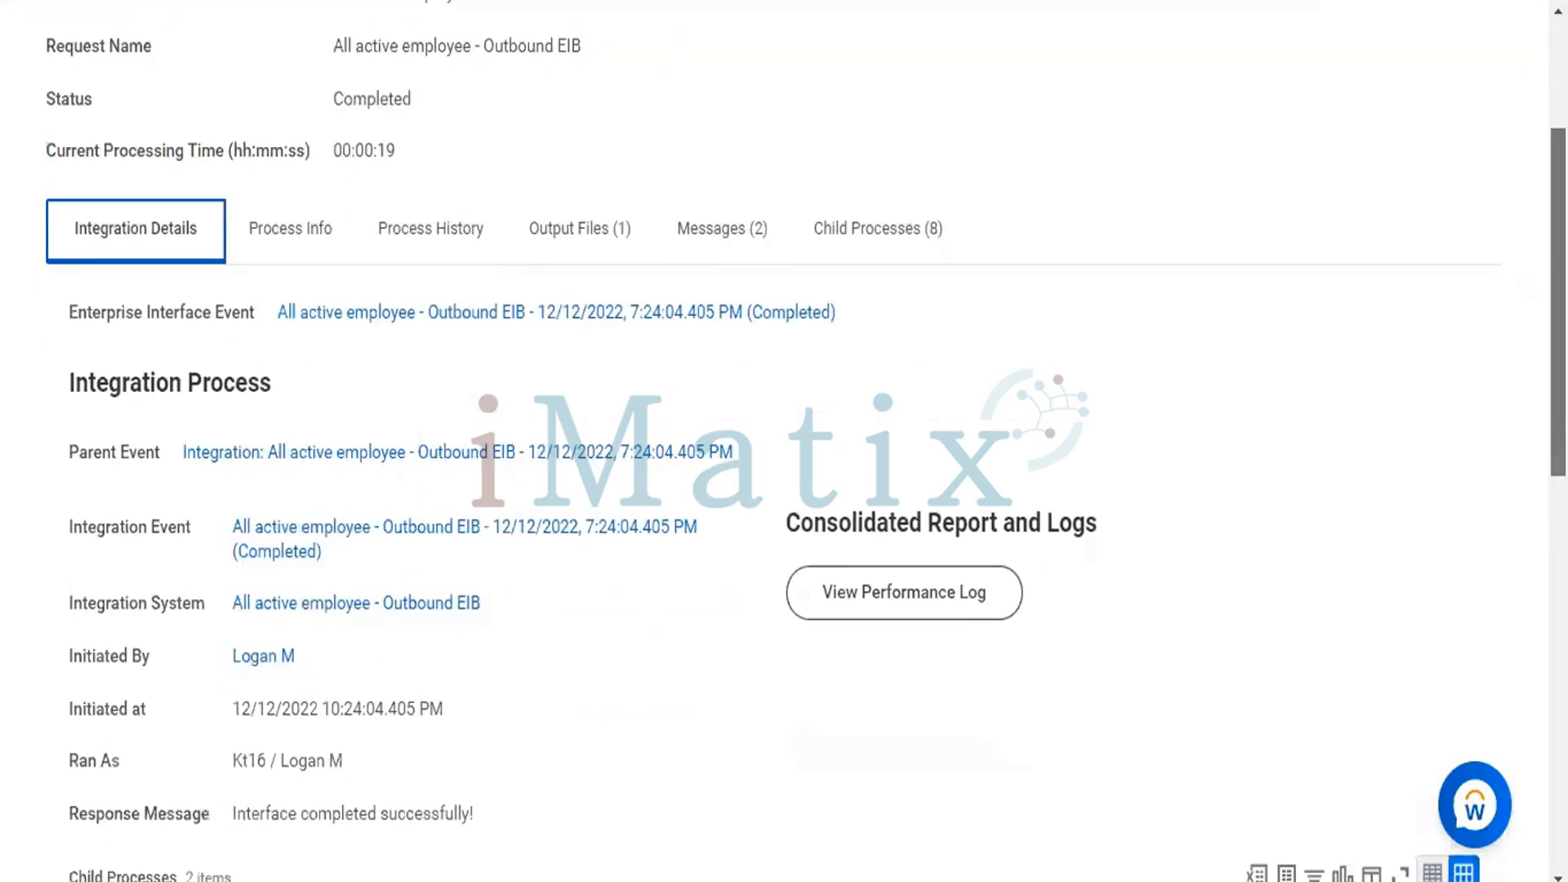
{"action": "scroll", "coordinate": [784, 441], "scroll_direction": "down", "scroll_amount": 3}
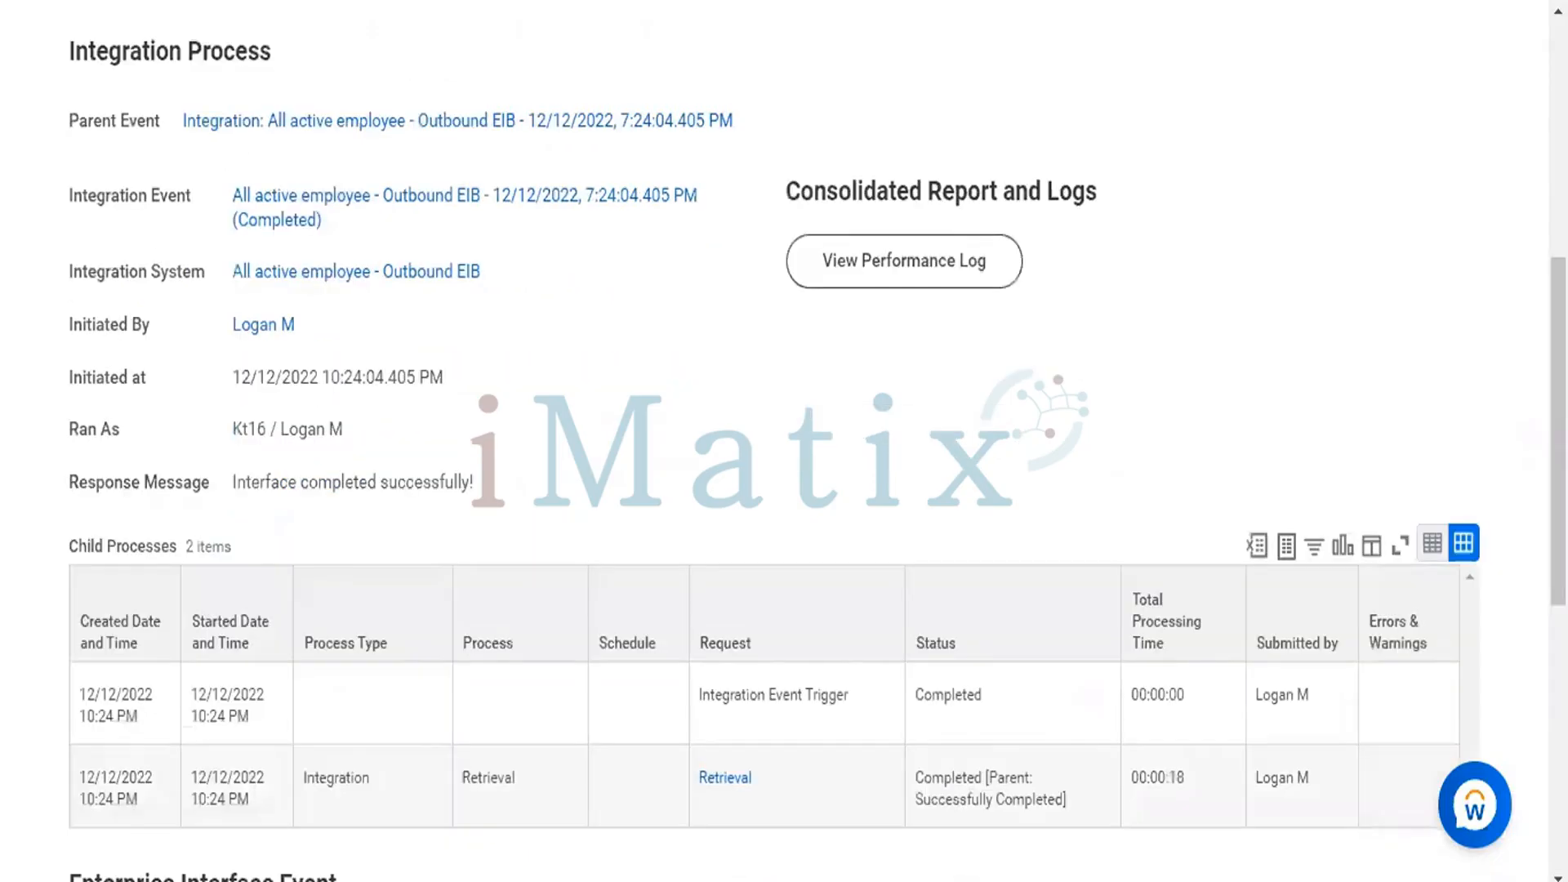
{"action": "scroll", "coordinate": [784, 441], "scroll_direction": "down", "scroll_amount": 1}
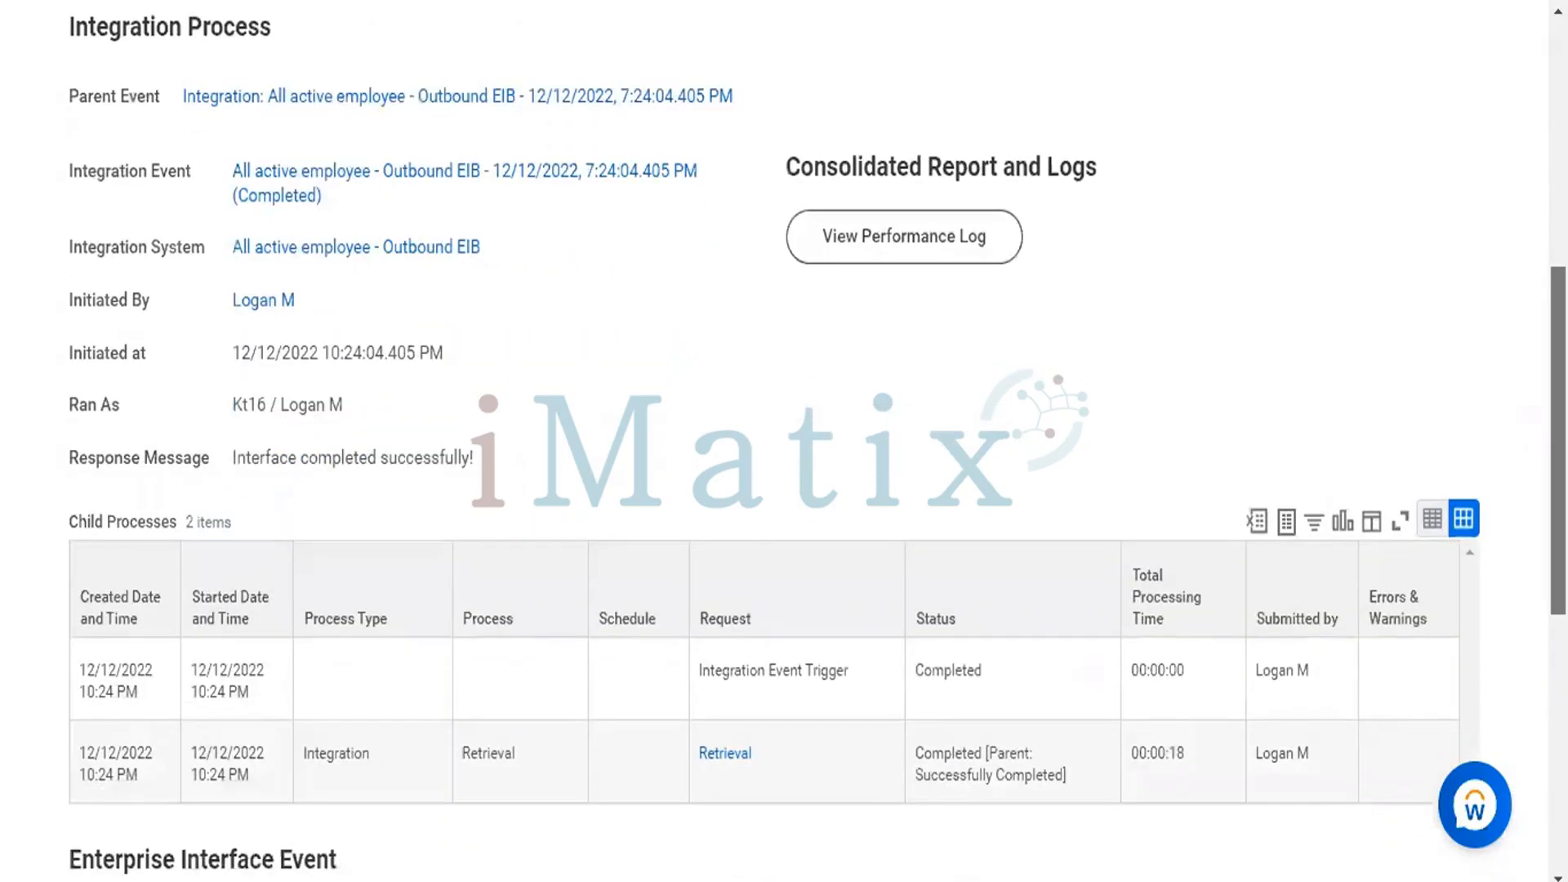
{"action": "scroll", "coordinate": [784, 441], "scroll_direction": "down", "scroll_amount": 1}
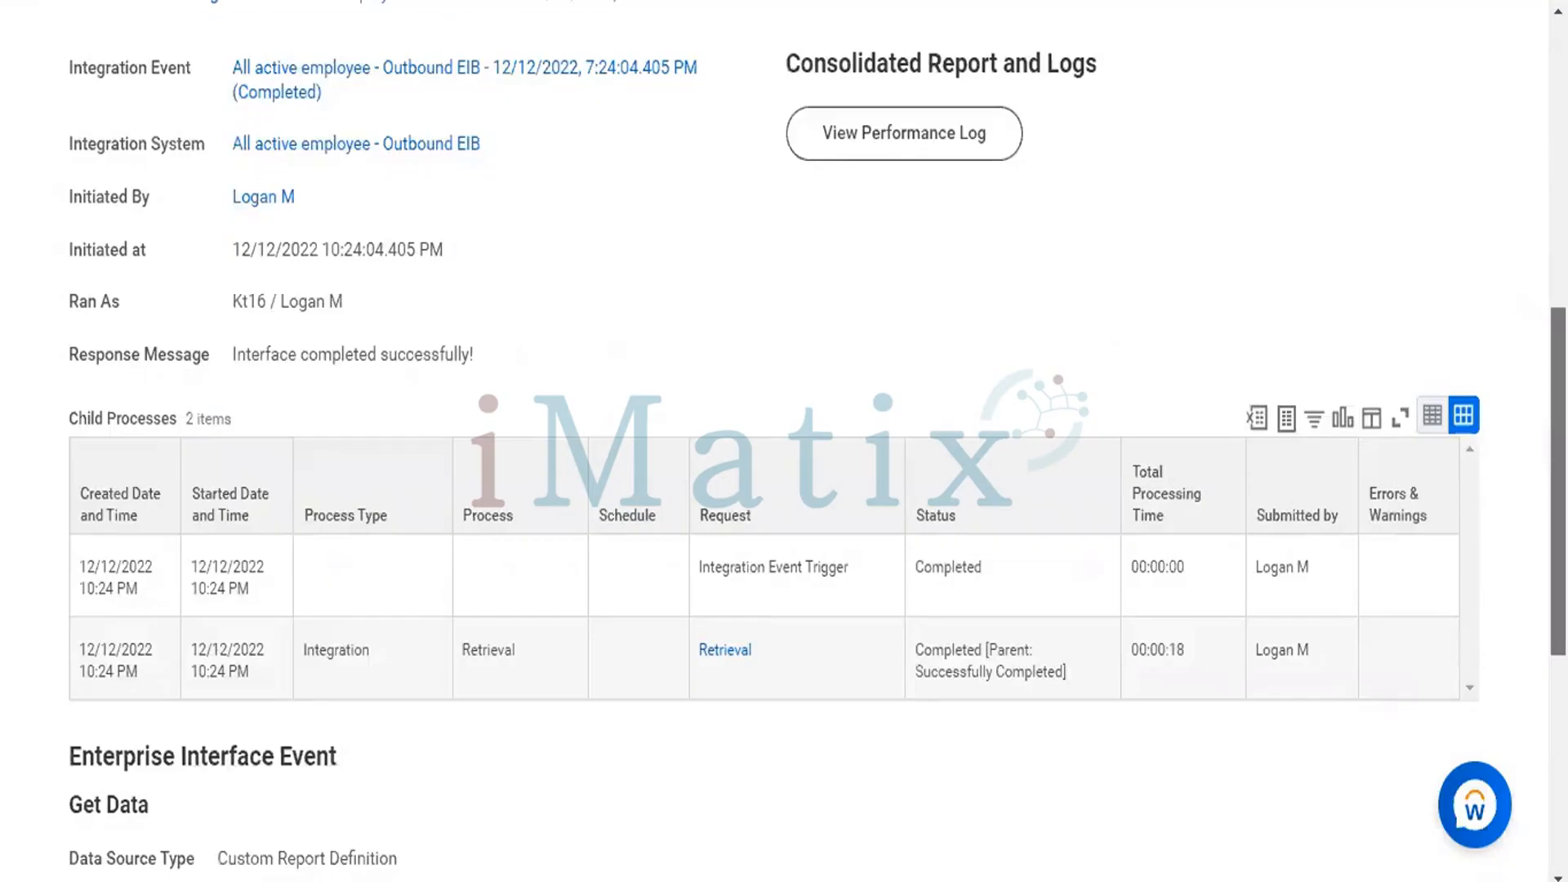
{"action": "scroll", "coordinate": [784, 441], "scroll_direction": "up", "scroll_amount": 1}
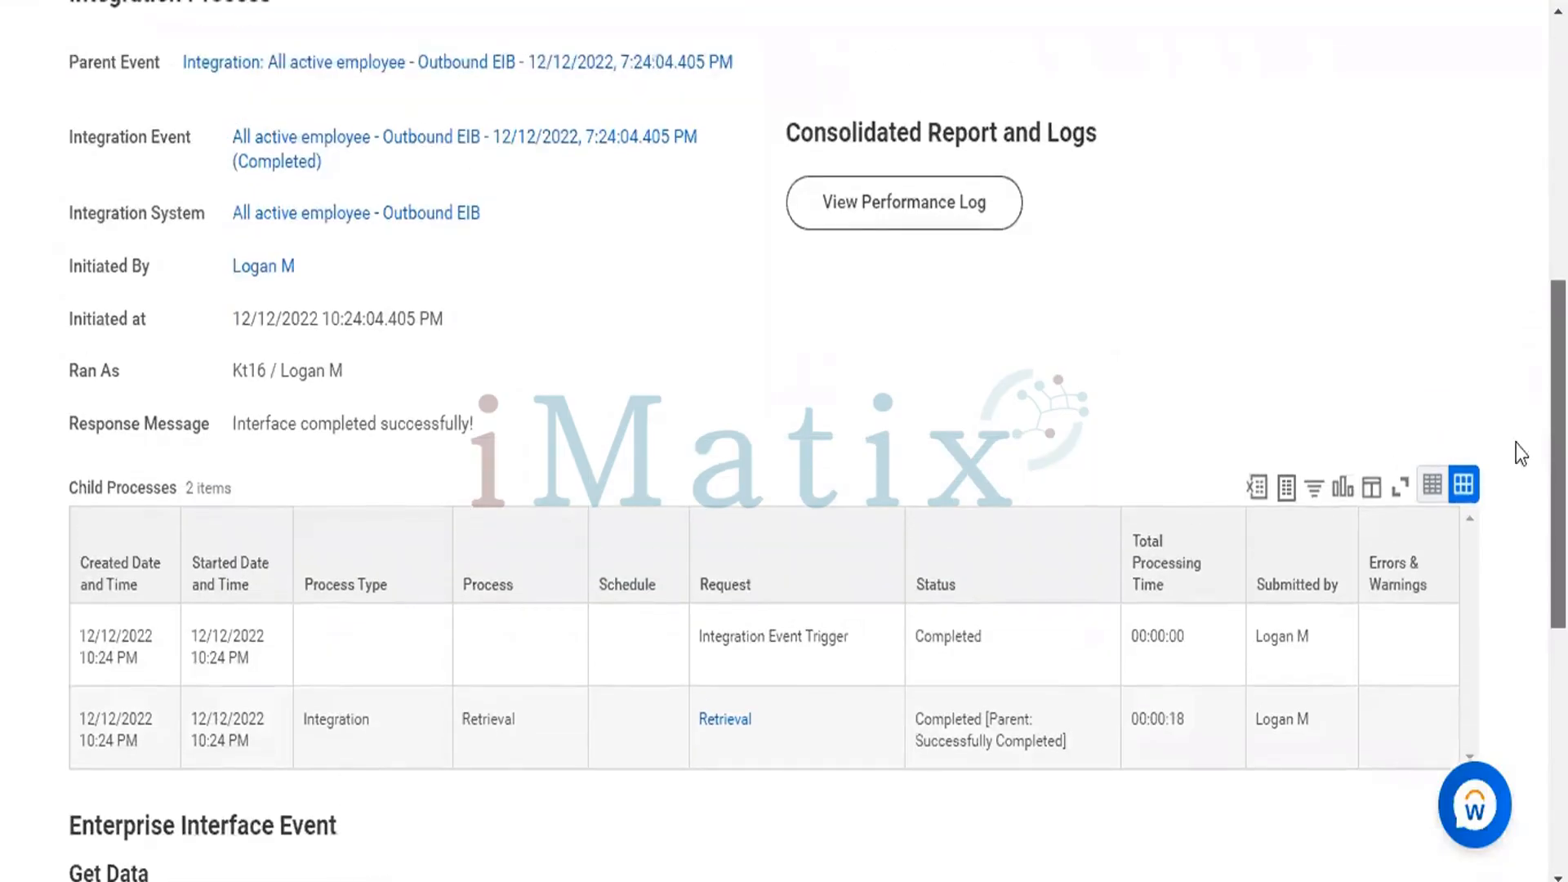
{"action": "scroll", "coordinate": [381, 306], "scroll_direction": "up", "scroll_amount": 1}
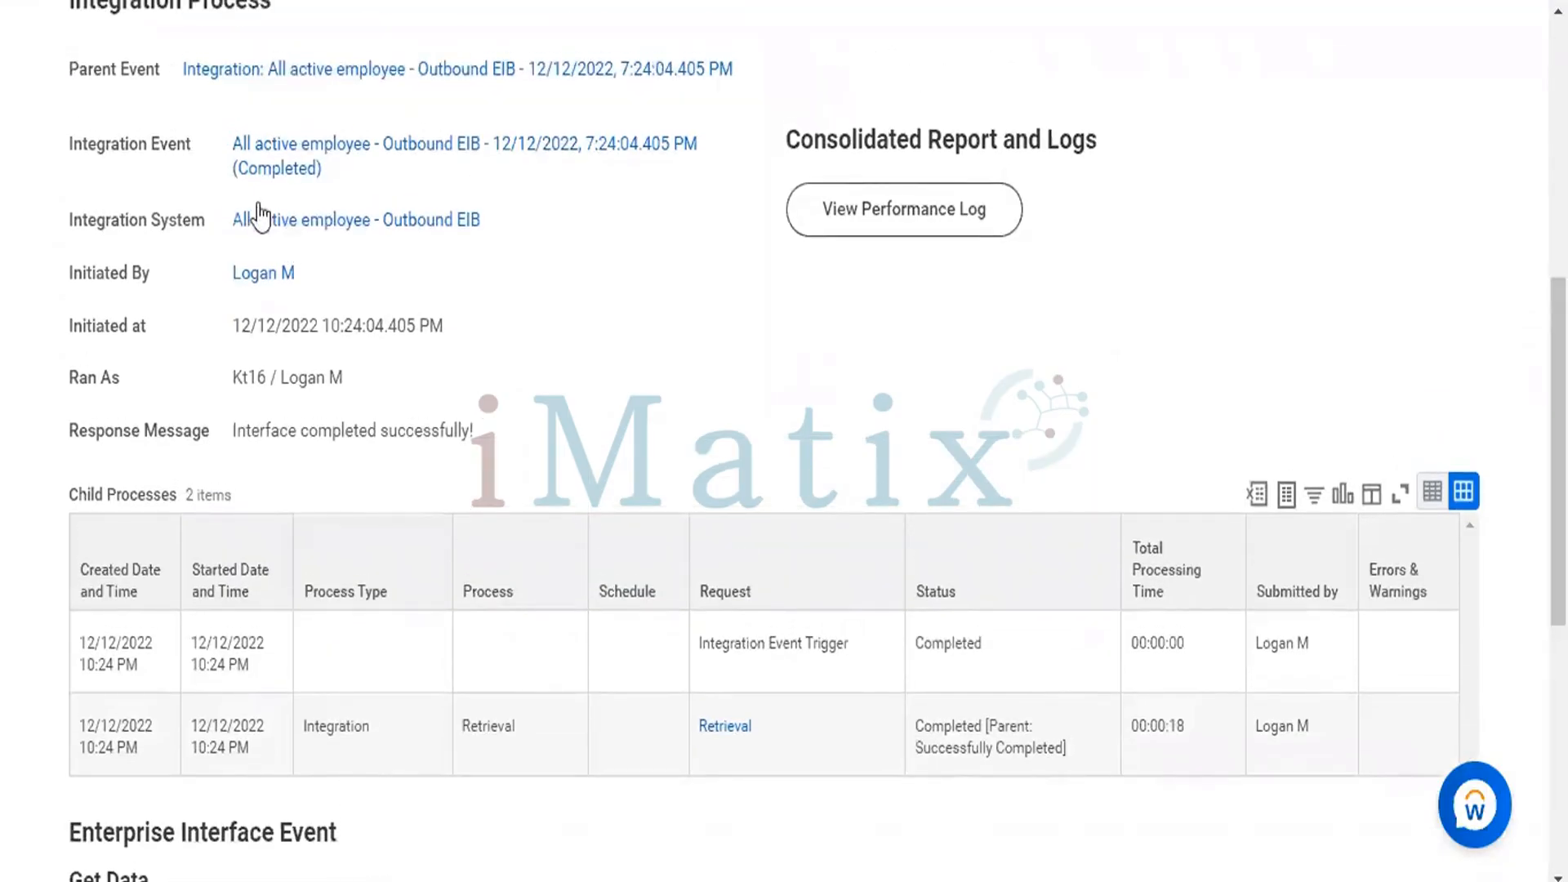
Open the All active employee - Outbound EIB integration system from the integration details.
{"action": "mouse_move", "coordinate": [249, 236]}
{"action": "left_click", "coordinate": [442, 225]}
{"action": "mouse_move", "coordinate": [443, 237]}
{"action": "left_click", "coordinate": [441, 221]}
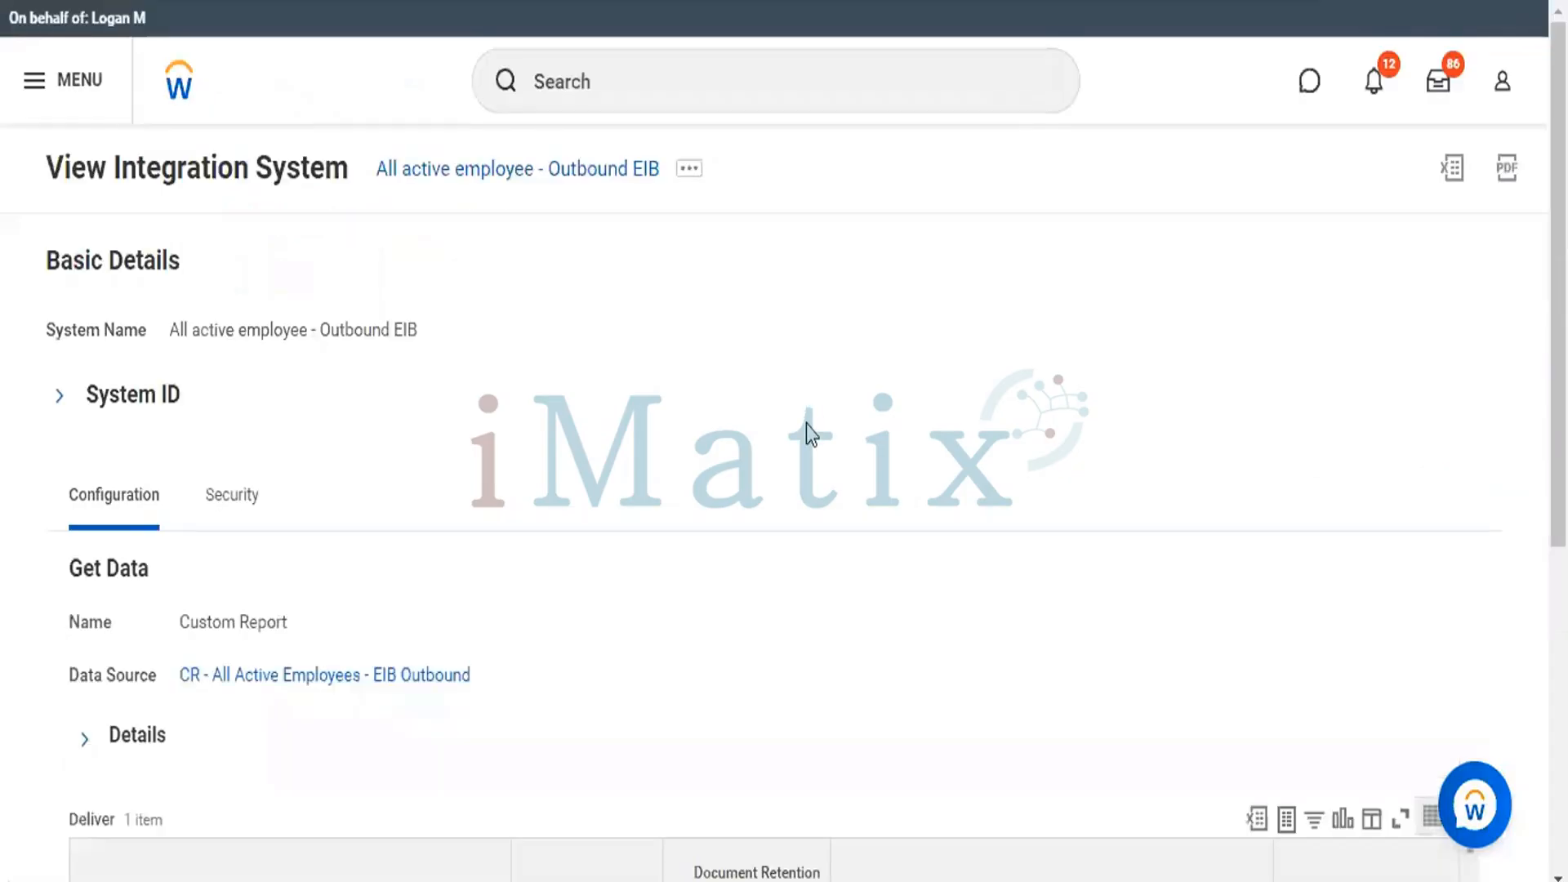
Open the enterprise interface of the All active employee - Outbound EIB integration system for editing.
{"action": "scroll", "coordinate": [784, 440], "scroll_direction": "down", "scroll_amount": 1}
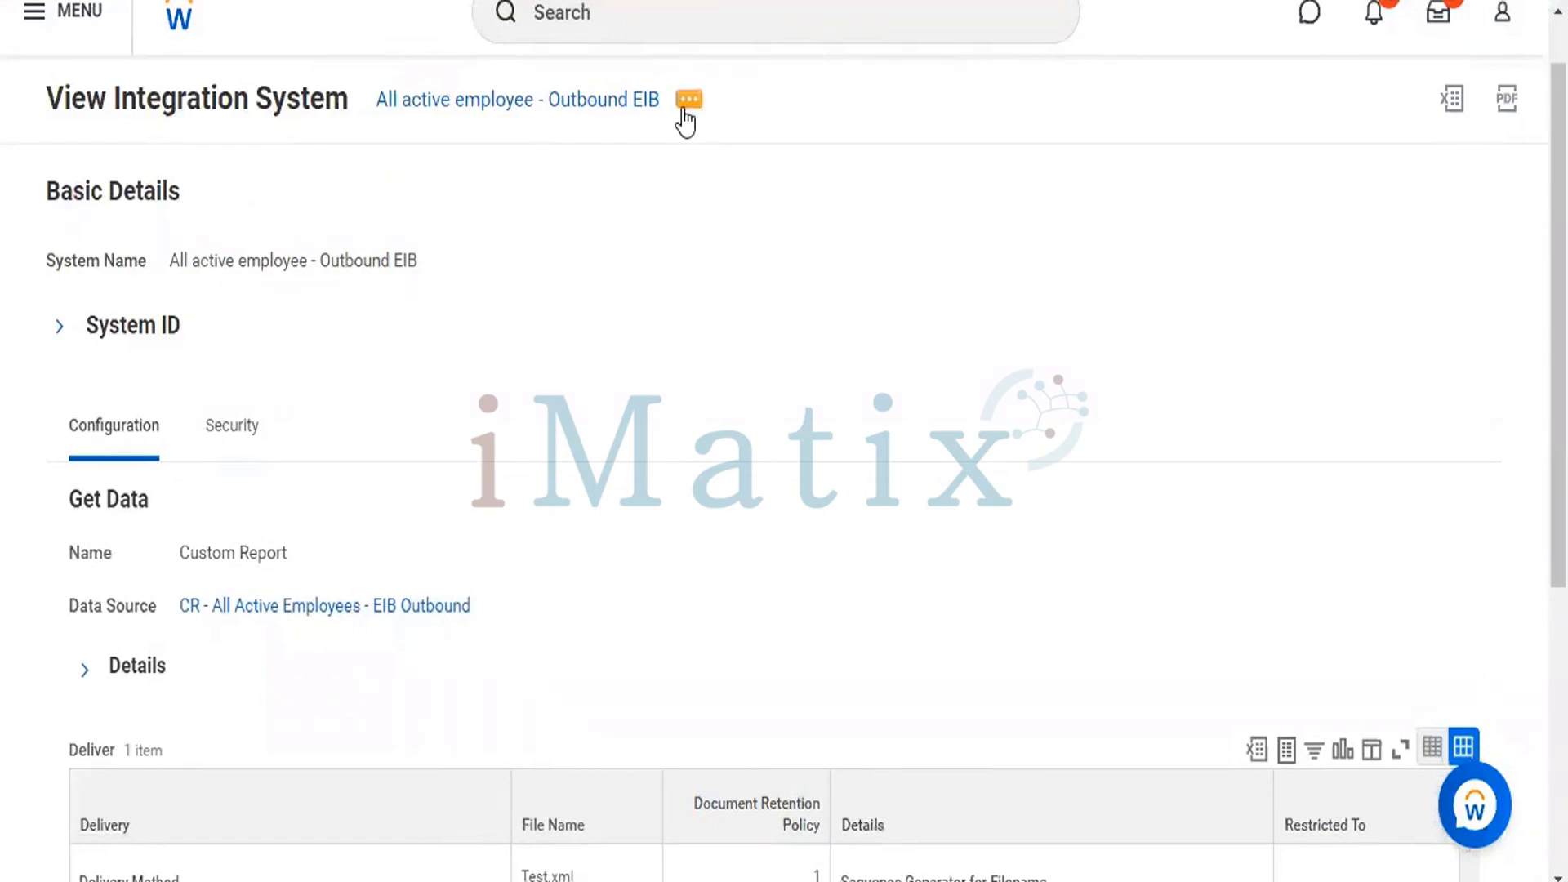
{"action": "left_click", "coordinate": [690, 102]}
{"action": "left_click", "coordinate": [689, 103]}
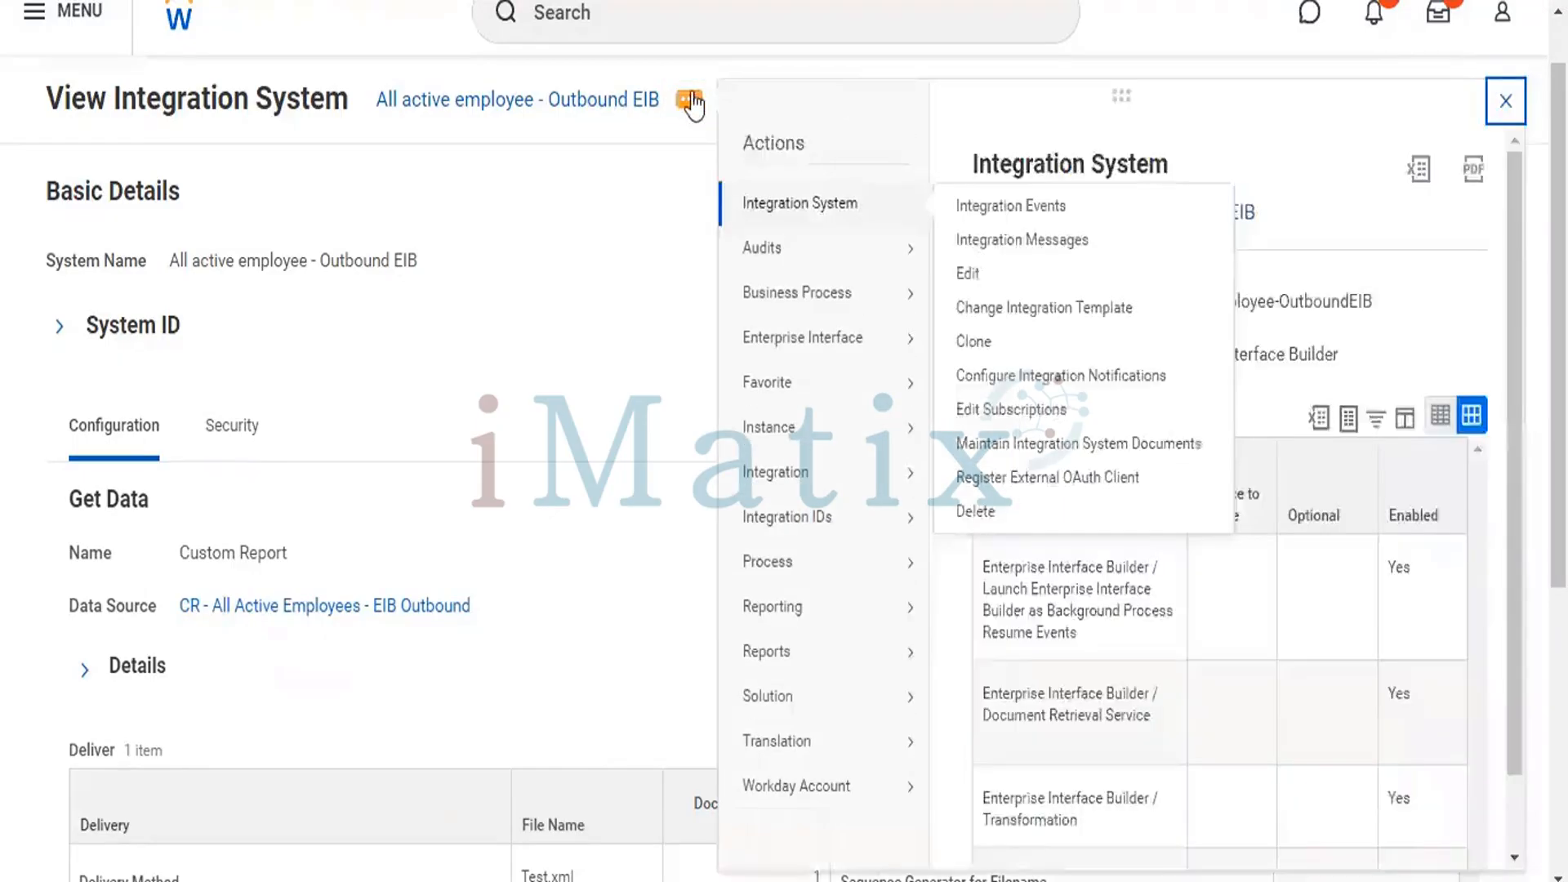
{"action": "left_click", "coordinate": [817, 246]}
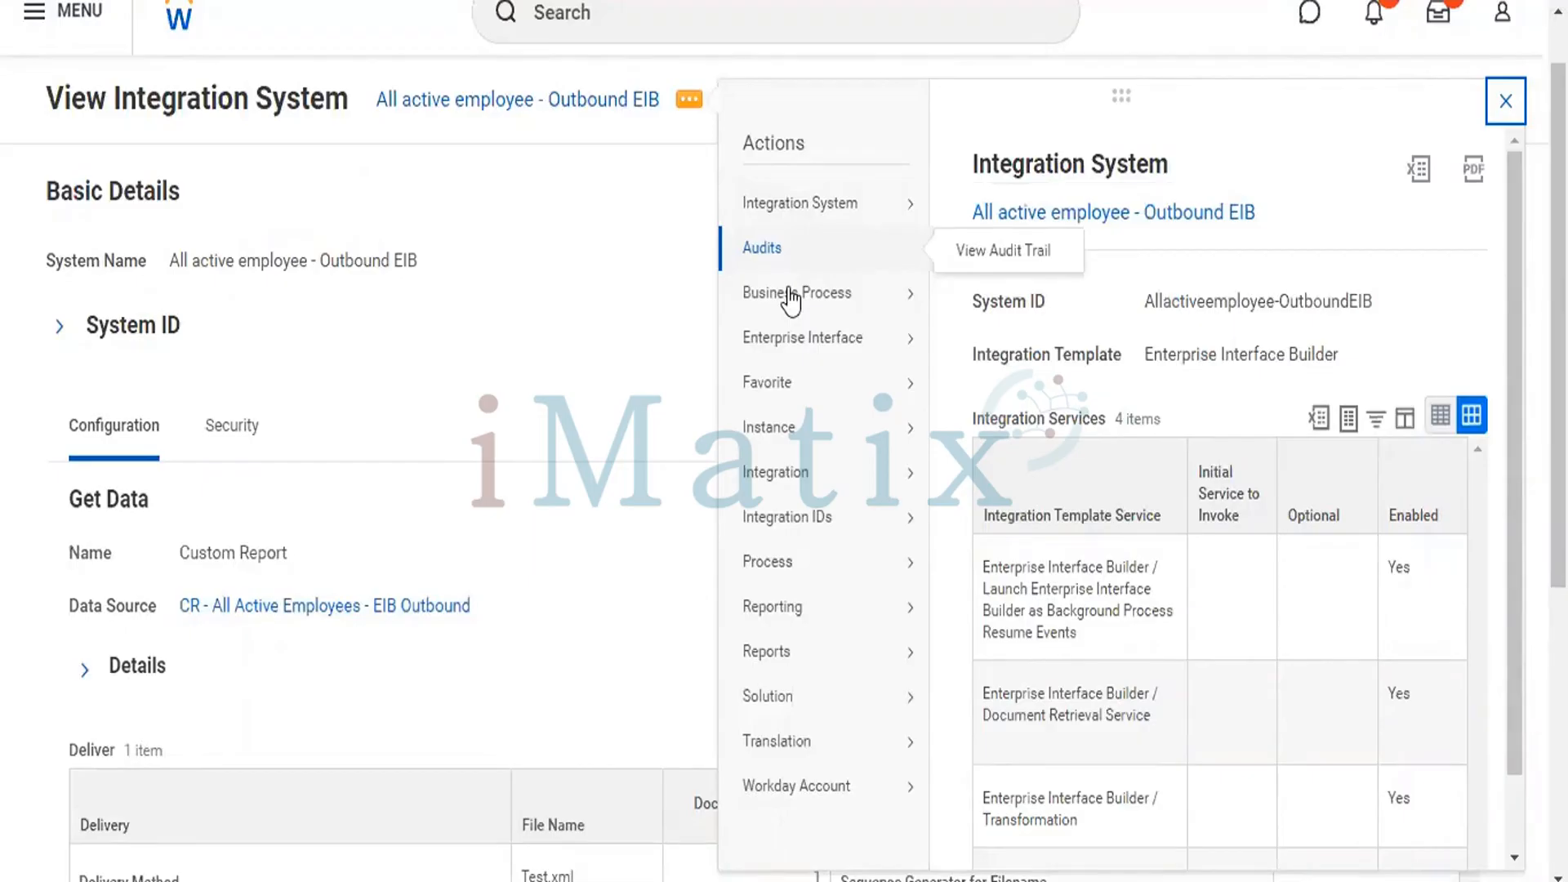
{"action": "mouse_move", "coordinate": [866, 337]}
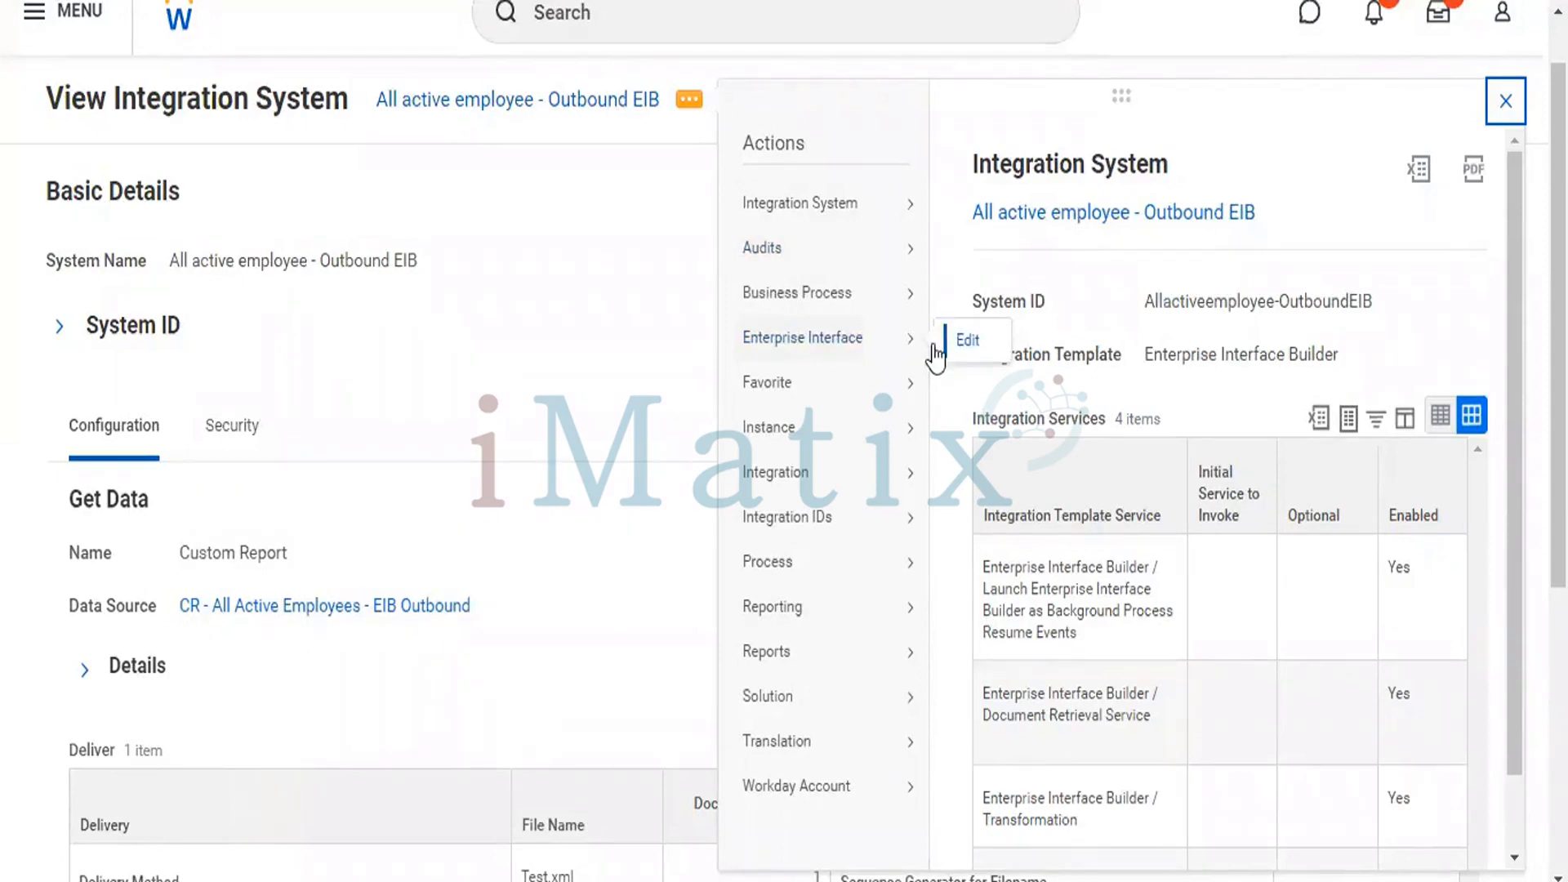
{"action": "left_click", "coordinate": [968, 342]}
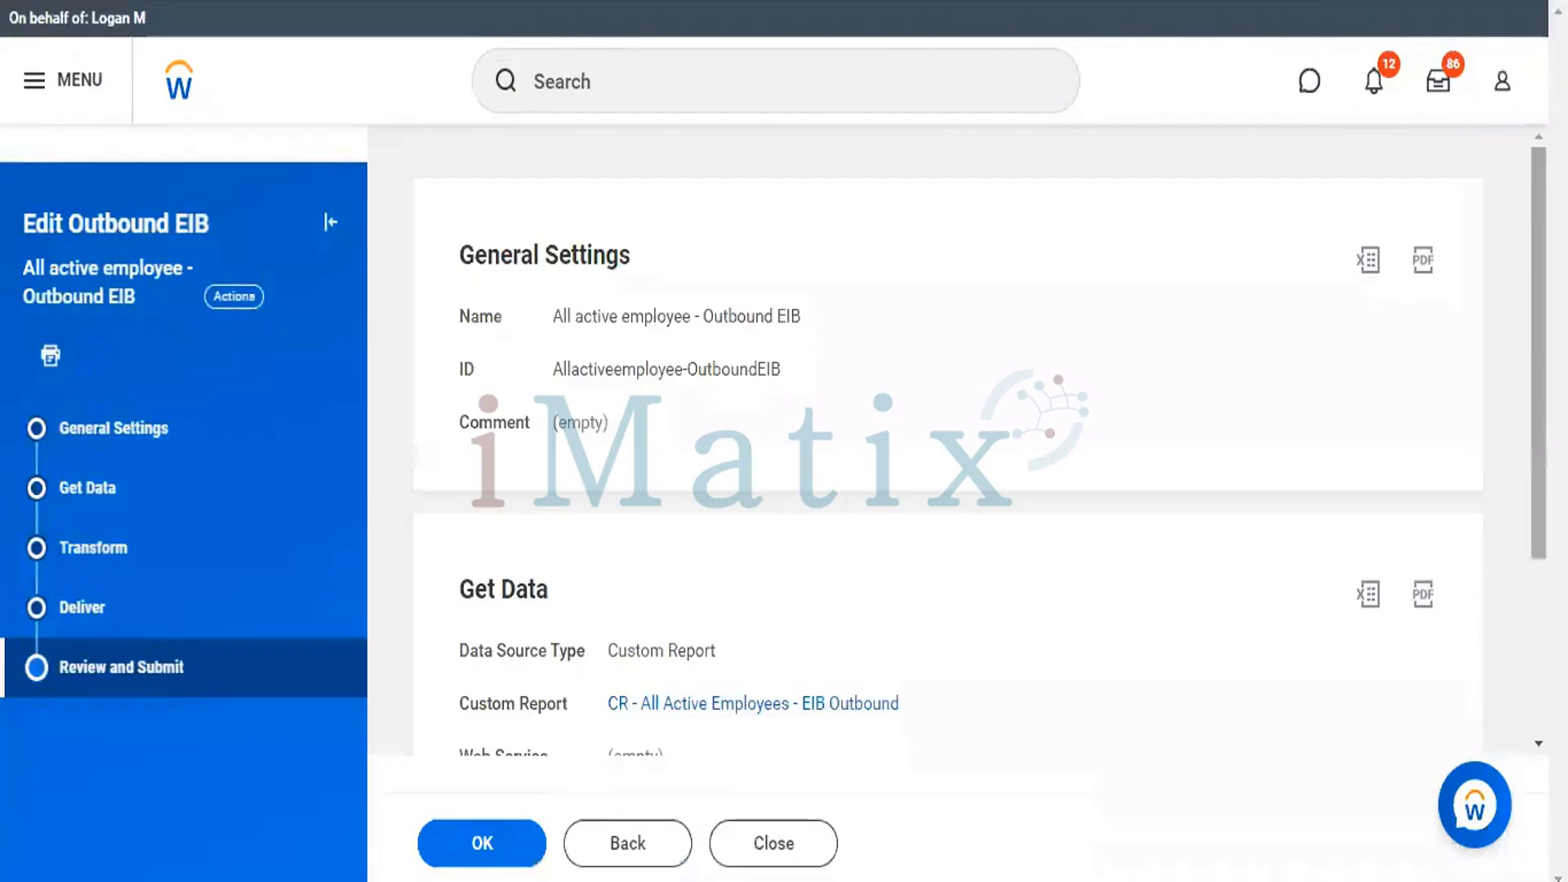
Set the Alternate Output Format to CSV in the Get Data details of the outbound EIB.
{"action": "scroll", "coordinate": [850, 377], "scroll_direction": "down", "scroll_amount": 1}
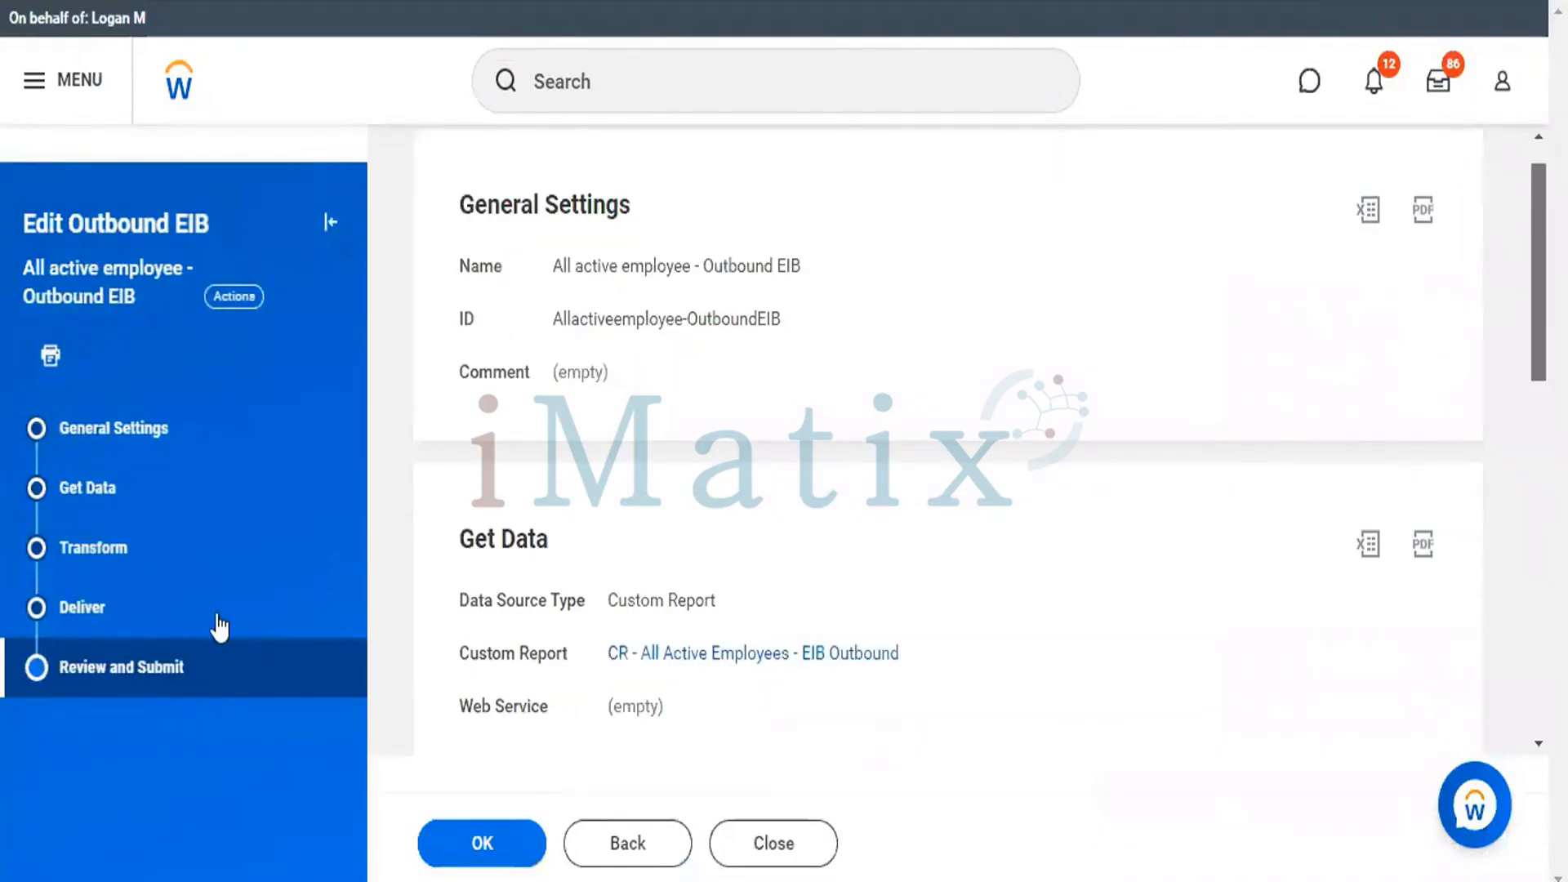
{"action": "left_click", "coordinate": [80, 488]}
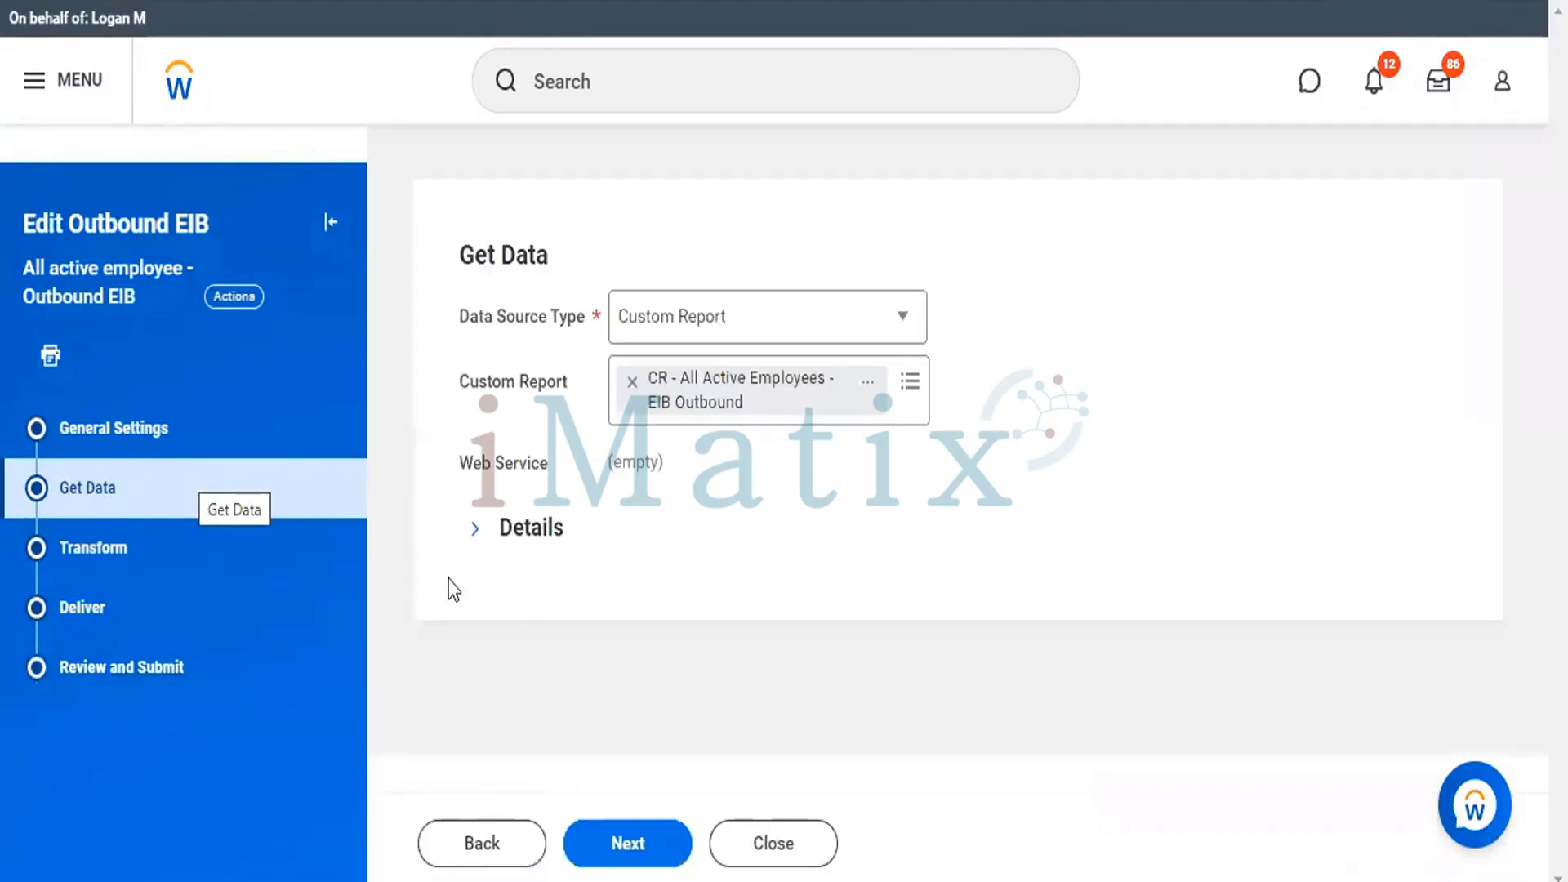
{"action": "left_click", "coordinate": [475, 531]}
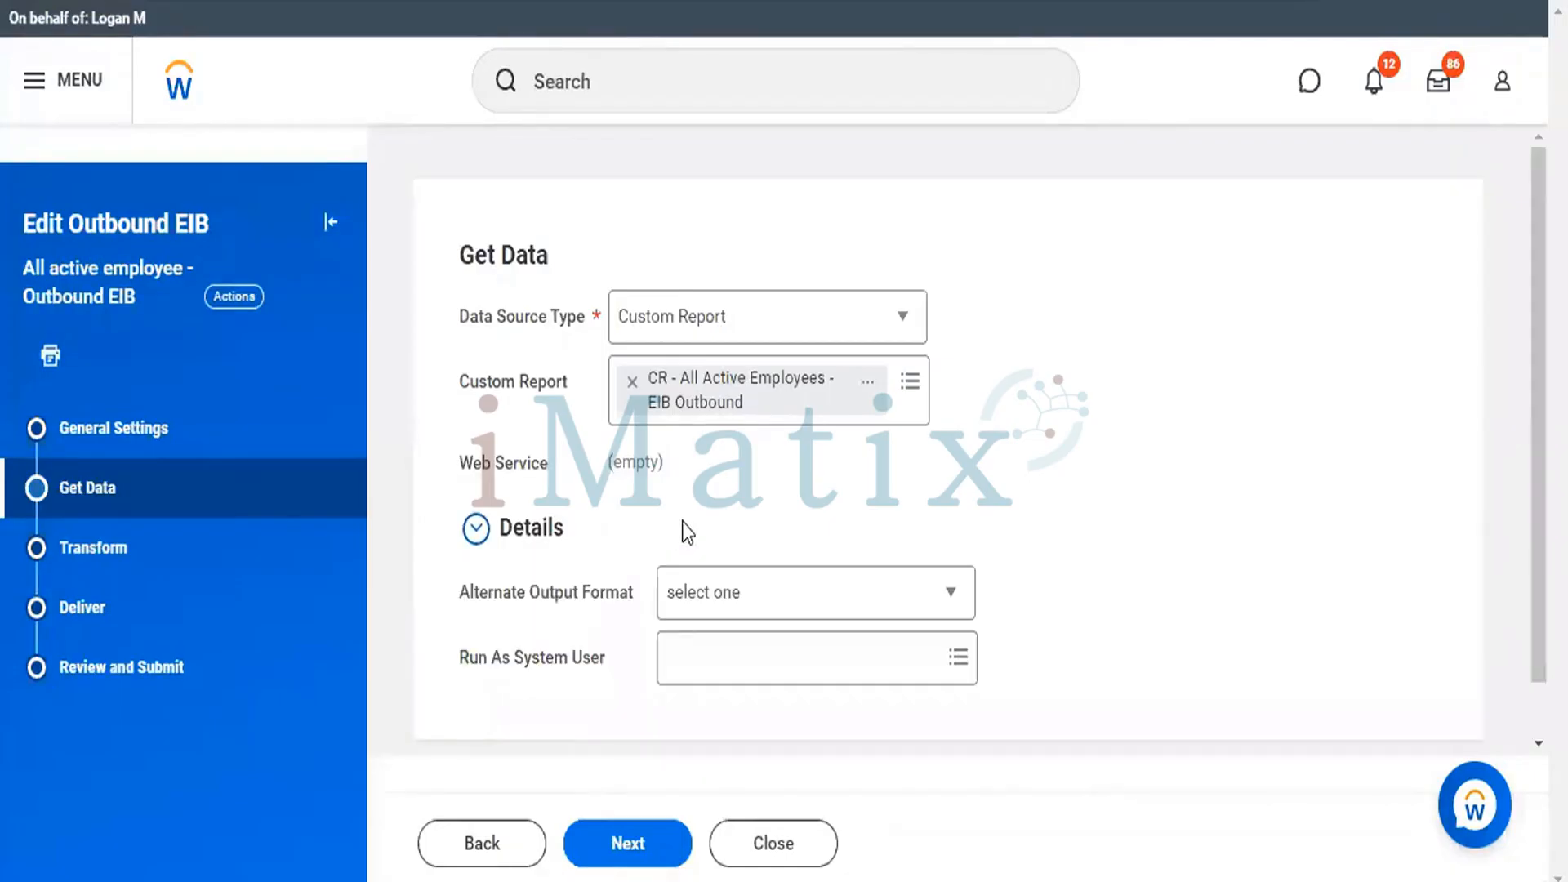
{"action": "left_click", "coordinate": [947, 604]}
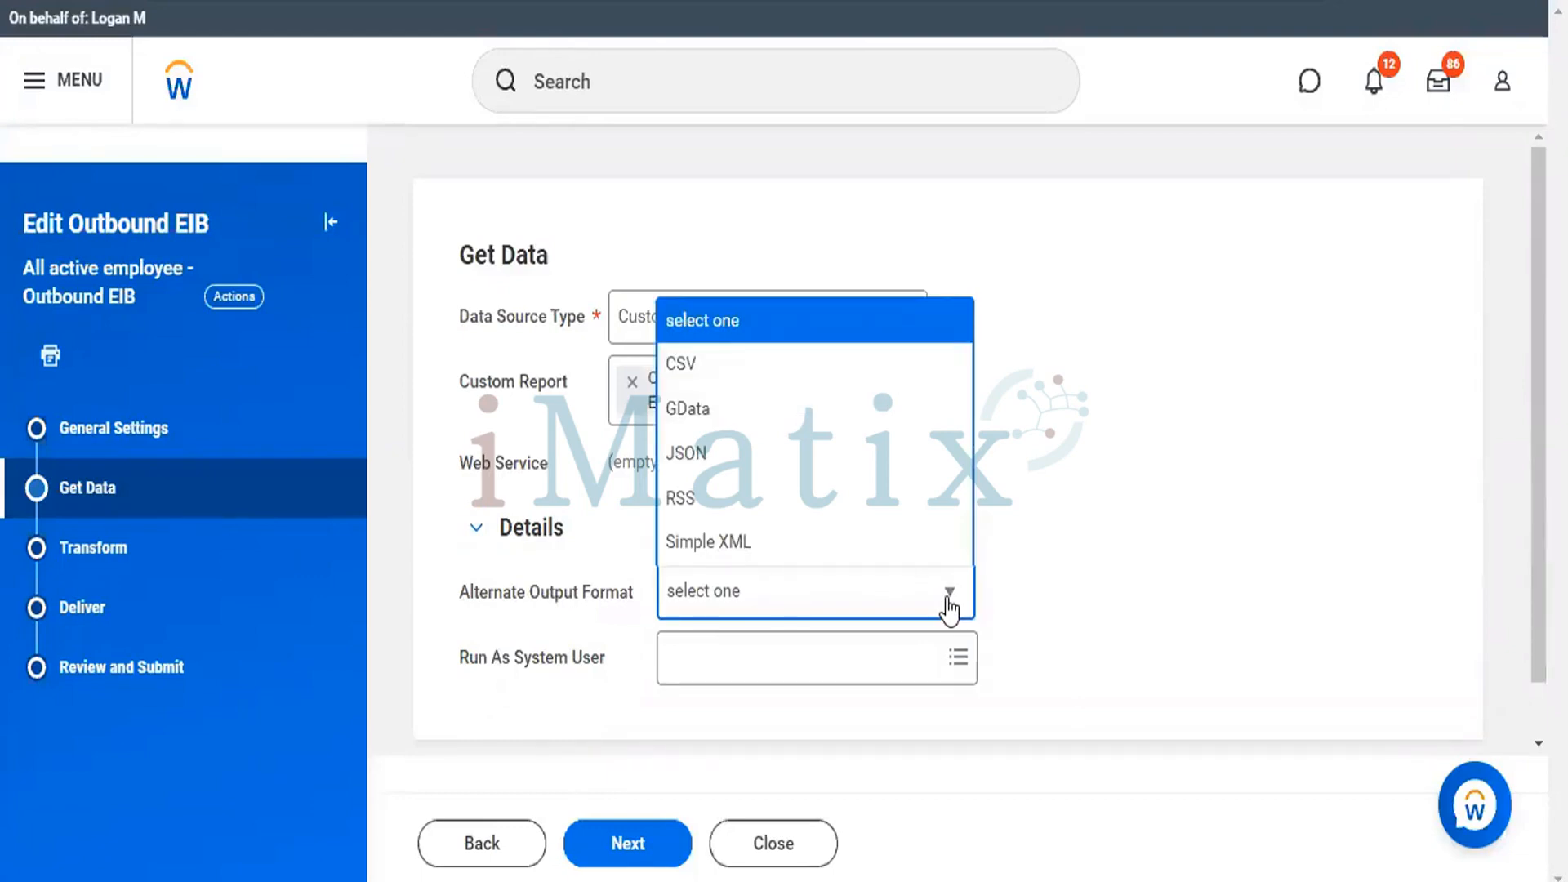
{"action": "left_click", "coordinate": [683, 362]}
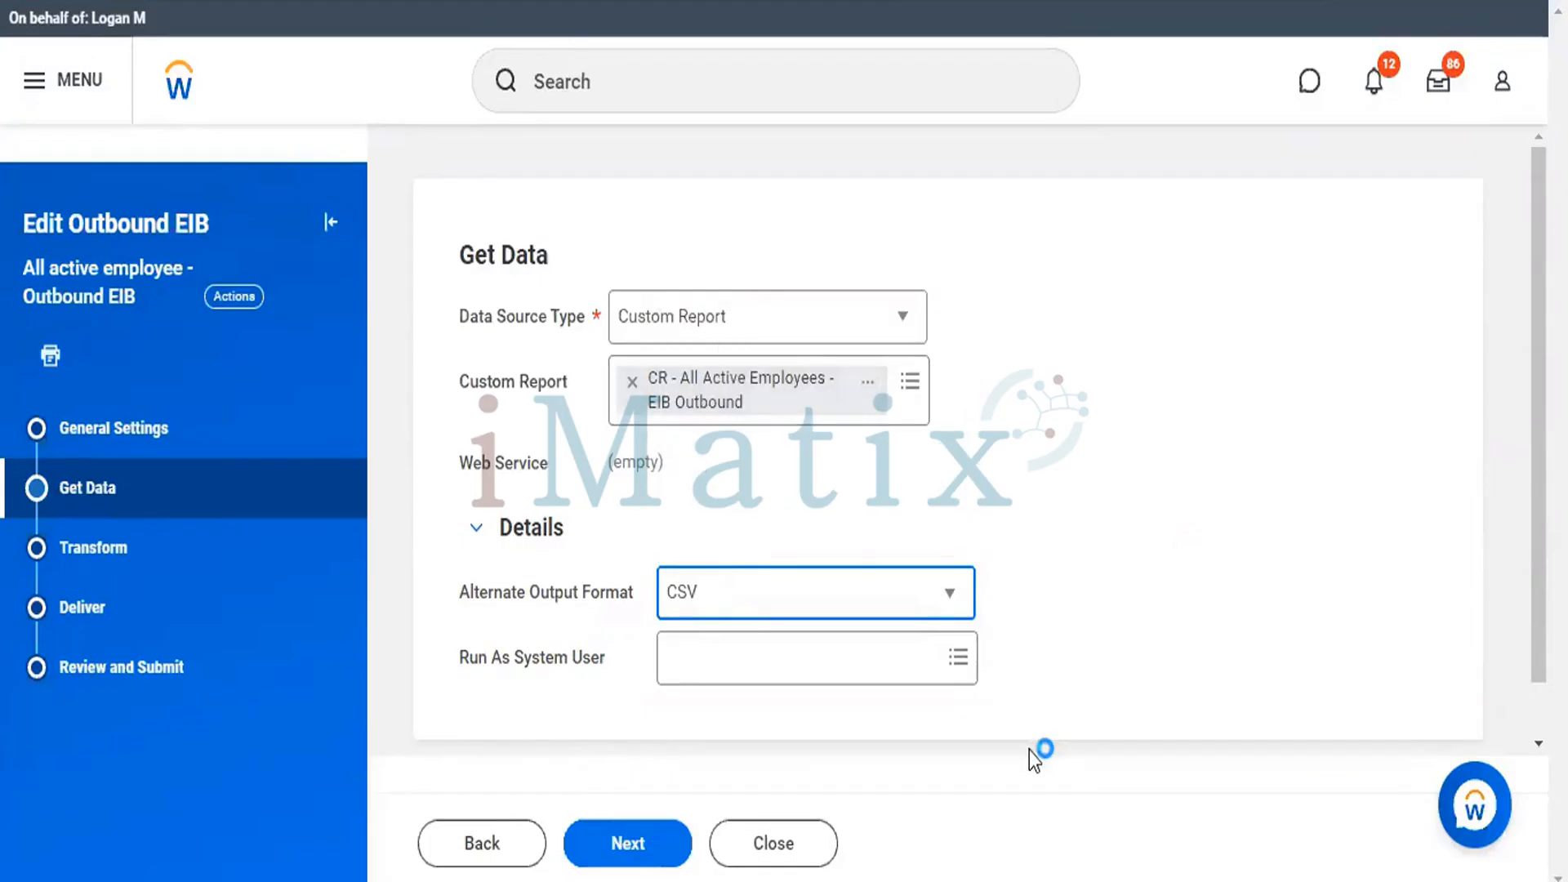
Change the file name in the EIB's Deliver settings to Test.csv.
{"action": "left_click", "coordinate": [54, 608]}
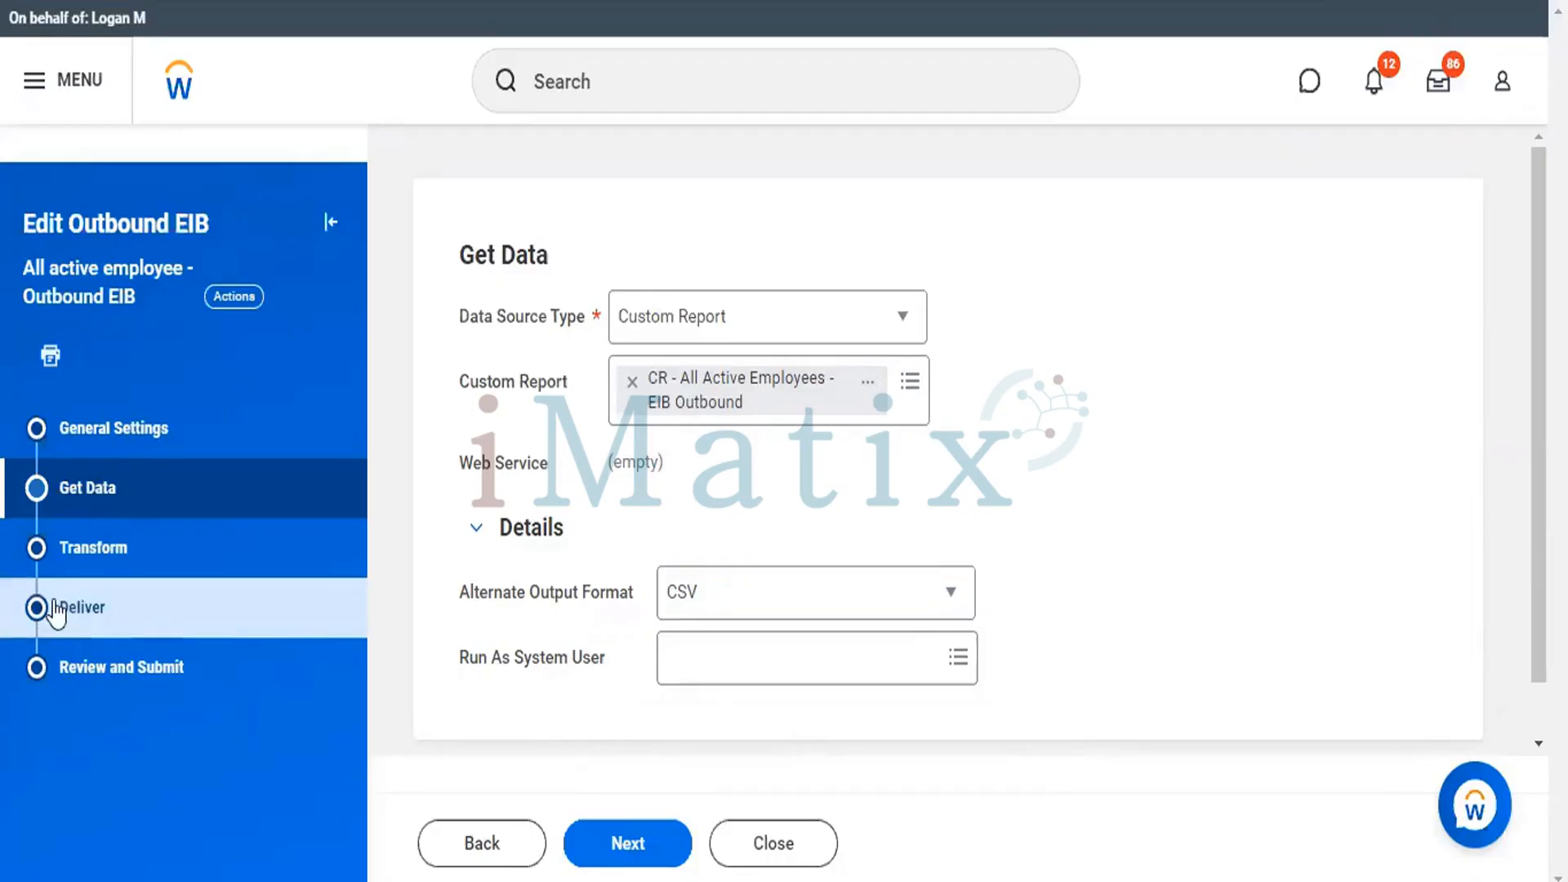
{"action": "left_click", "coordinate": [54, 608]}
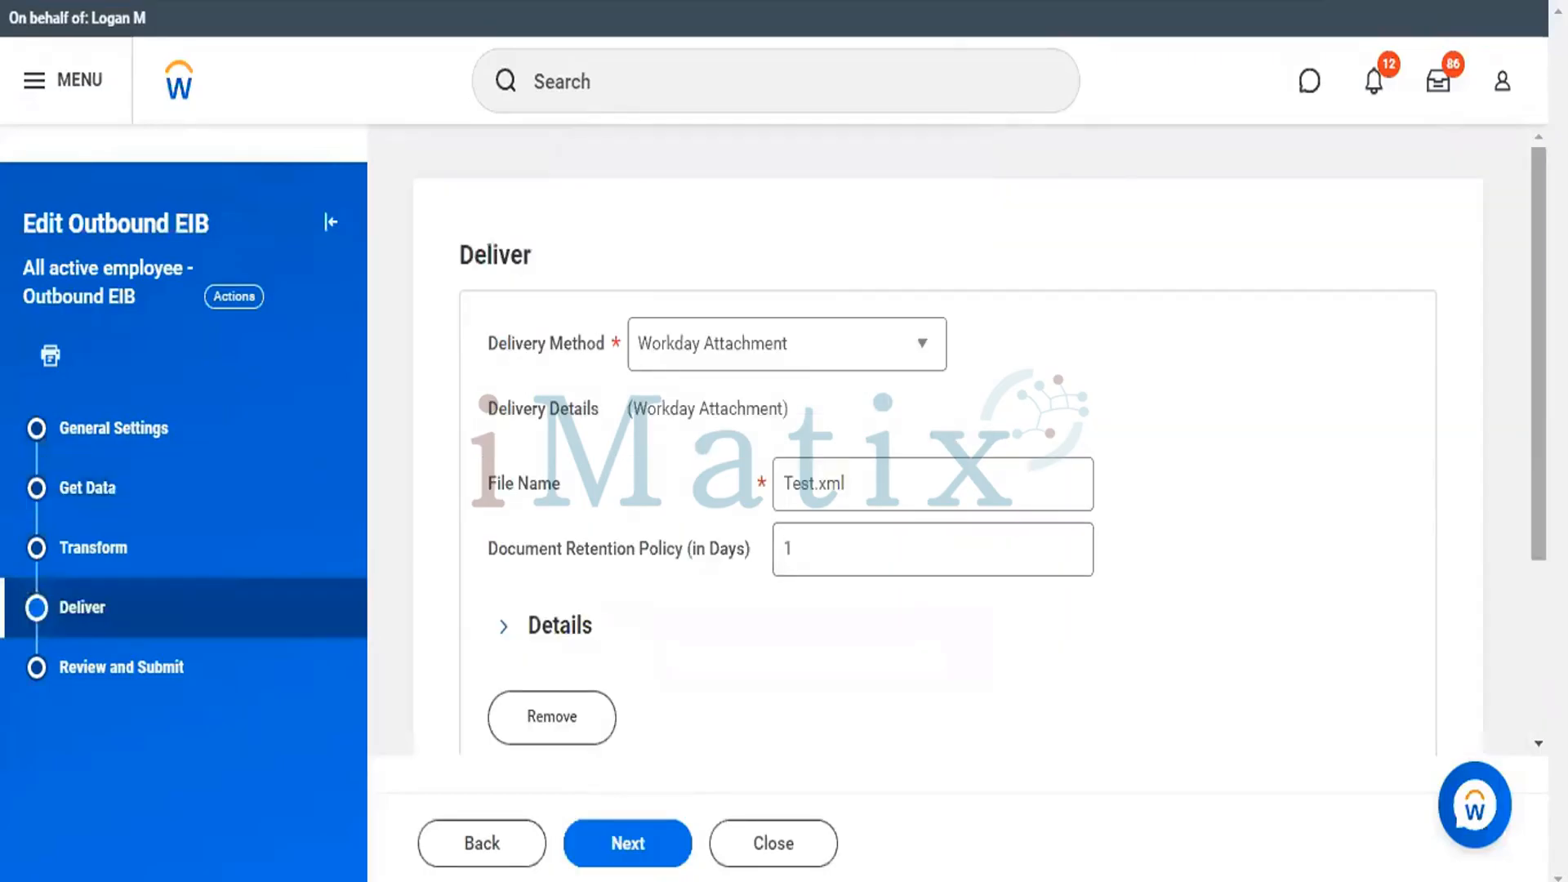
{"action": "scroll", "coordinate": [927, 410], "scroll_direction": "down", "scroll_amount": 1}
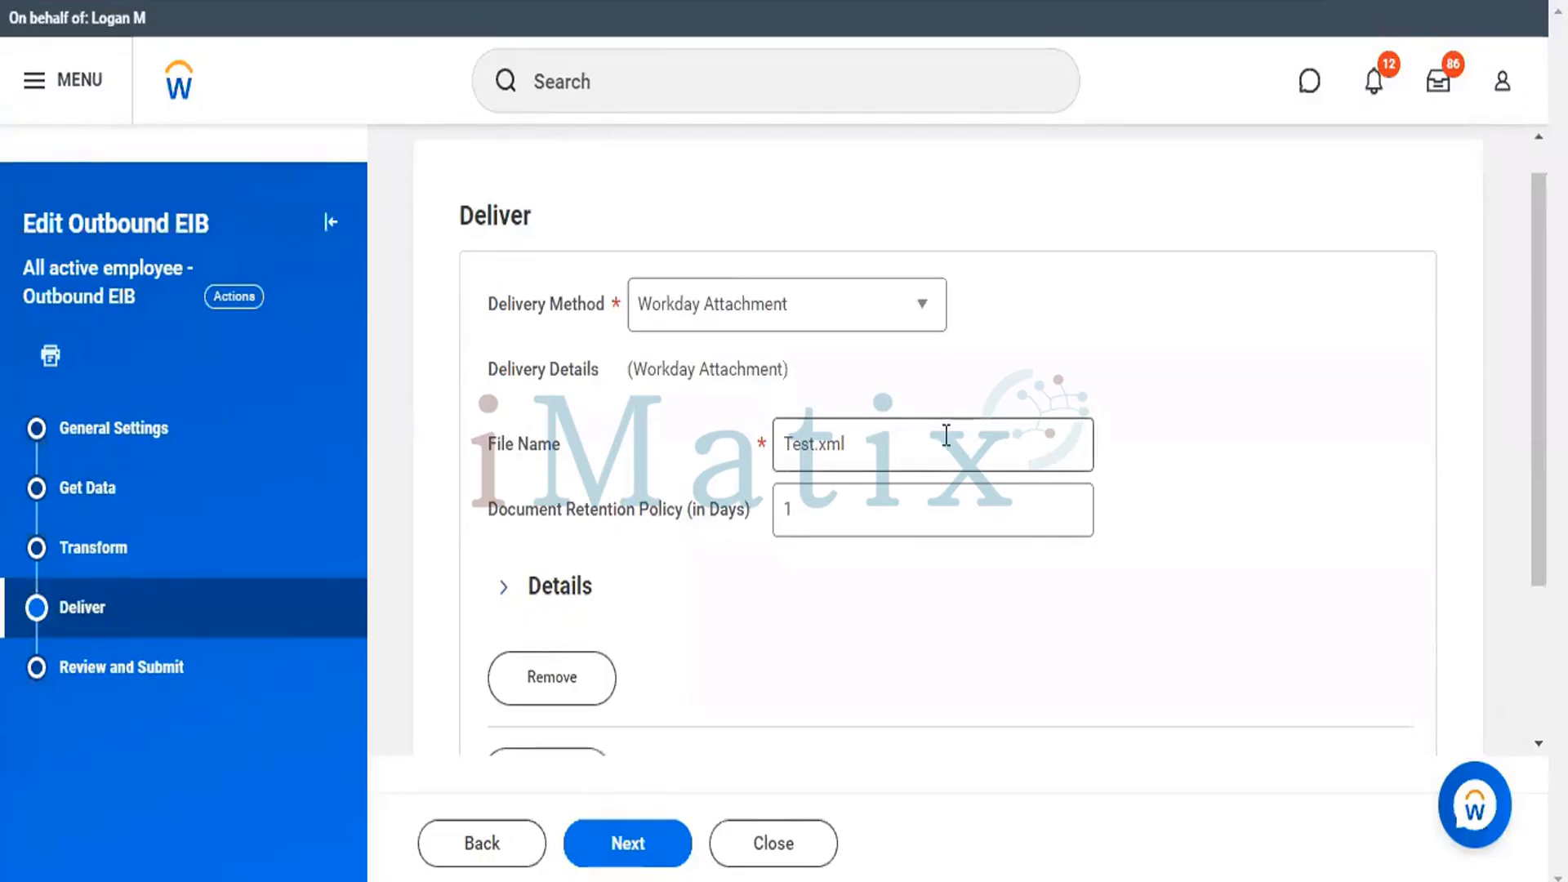
{"action": "left_click", "coordinate": [945, 436]}
{"action": "key", "text": "BackSpace"}
{"action": "key", "text": "BackSpace"}
{"action": "key", "text": "BackSpace"}
{"action": "type", "text": "csv"}
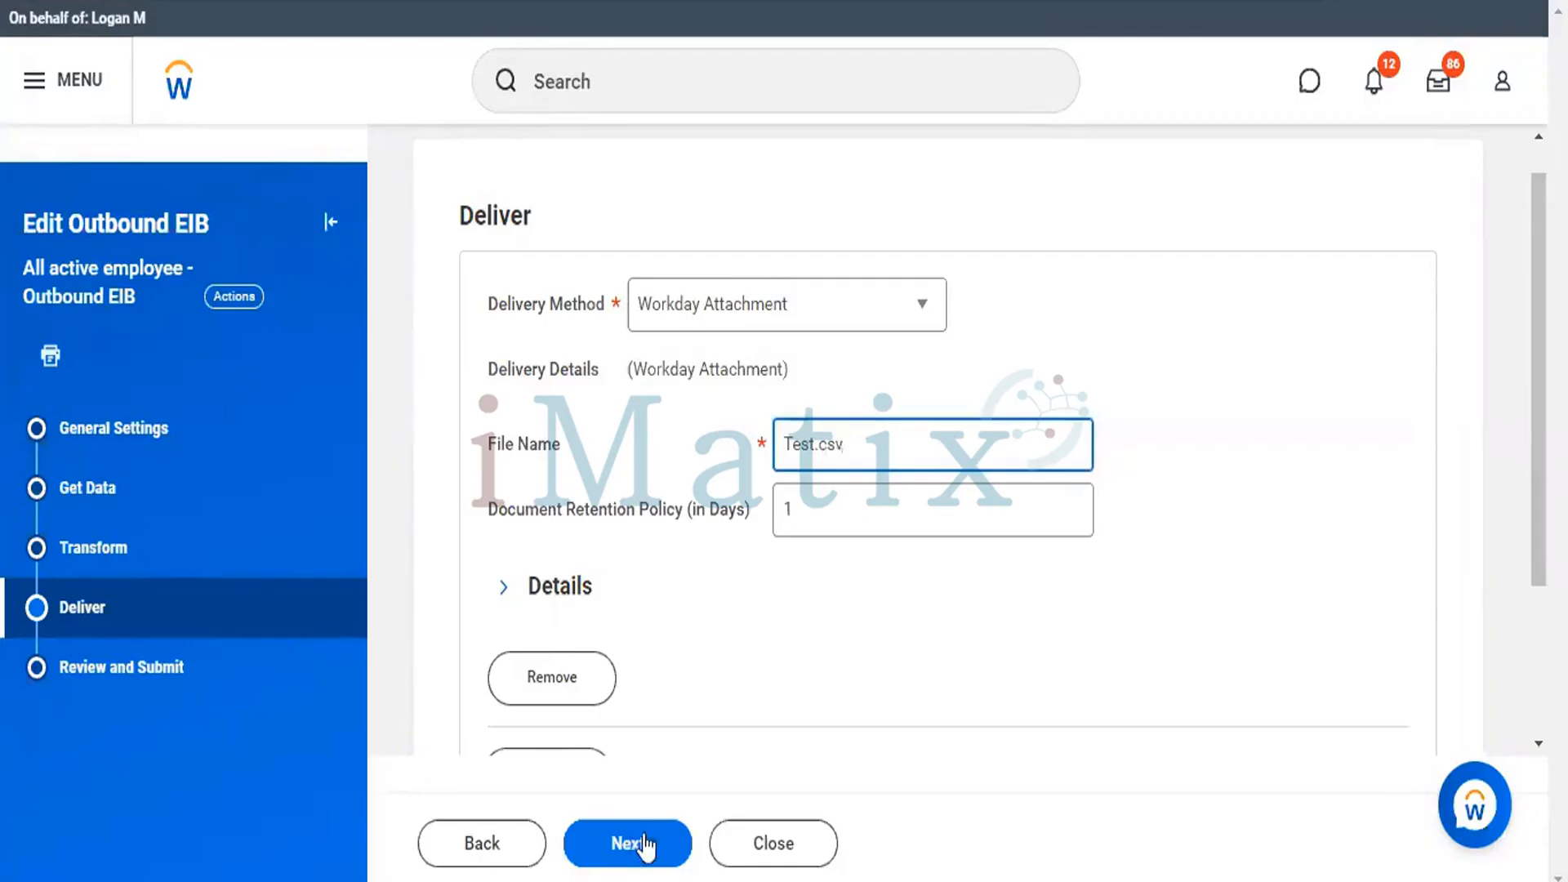
Proceed to the review of the edited outbound EIB and submit the changes.
{"action": "left_click", "coordinate": [645, 847]}
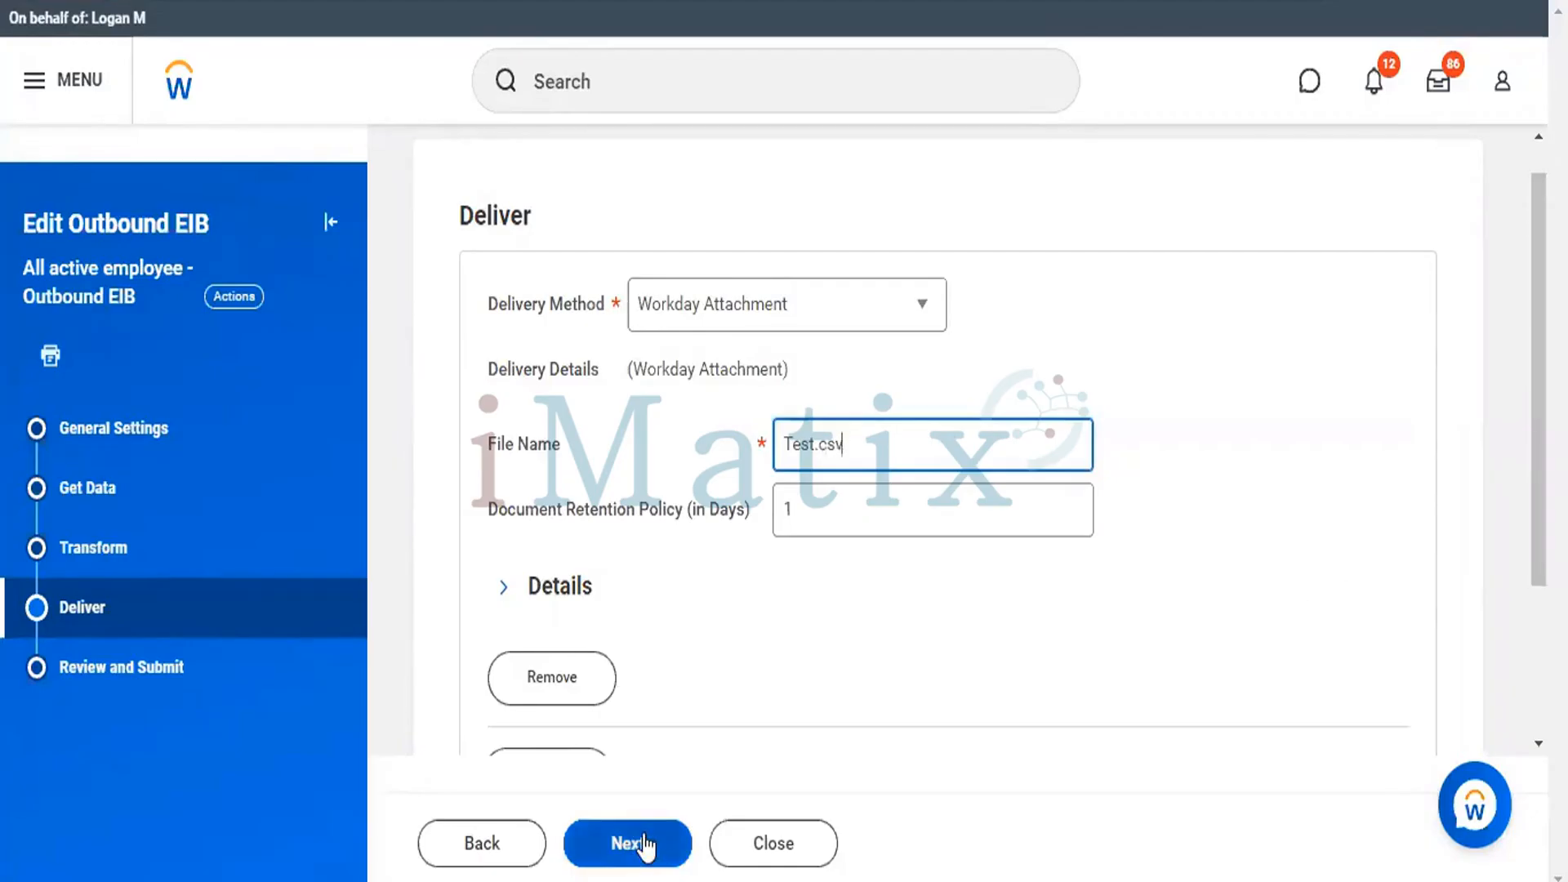
{"action": "left_click", "coordinate": [645, 847]}
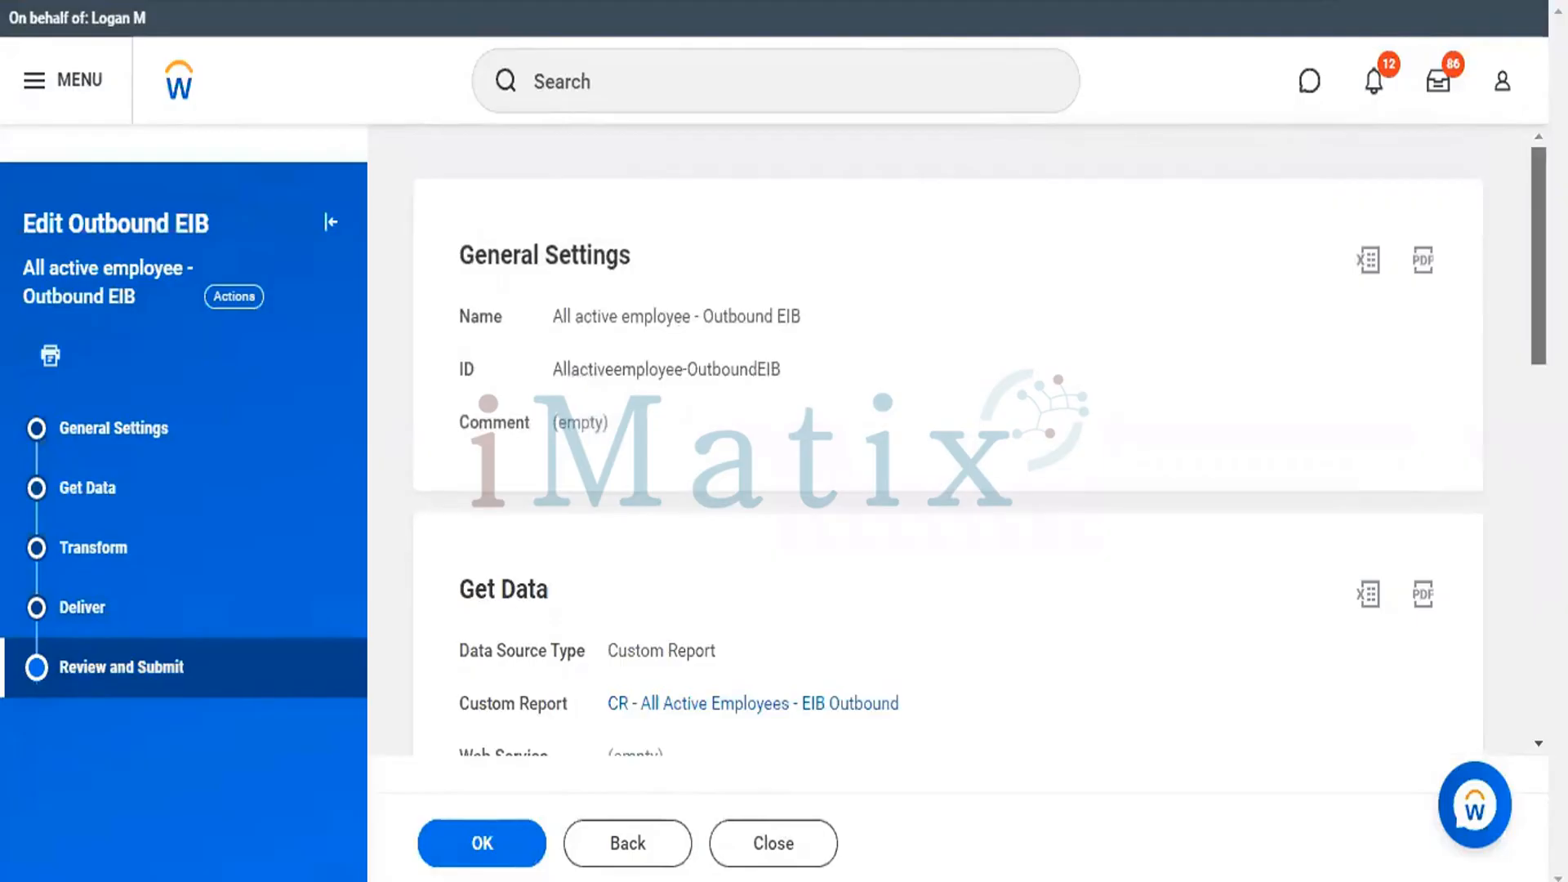
{"action": "scroll", "coordinate": [948, 440], "scroll_direction": "down", "scroll_amount": 1}
{"action": "scroll", "coordinate": [947, 441], "scroll_direction": "down", "scroll_amount": 1}
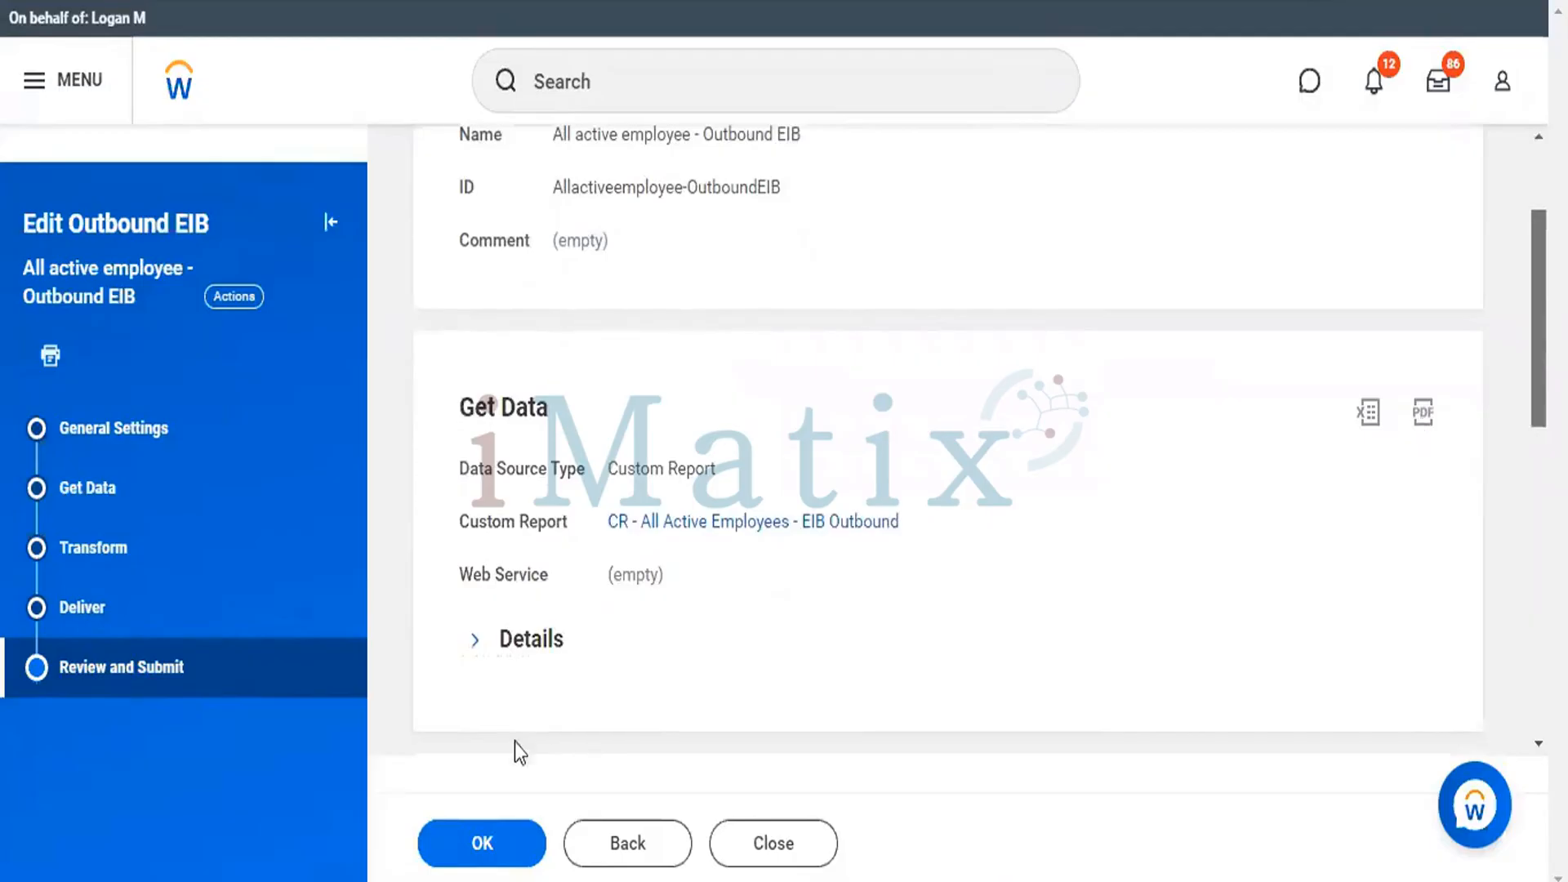
{"action": "left_click", "coordinate": [487, 843]}
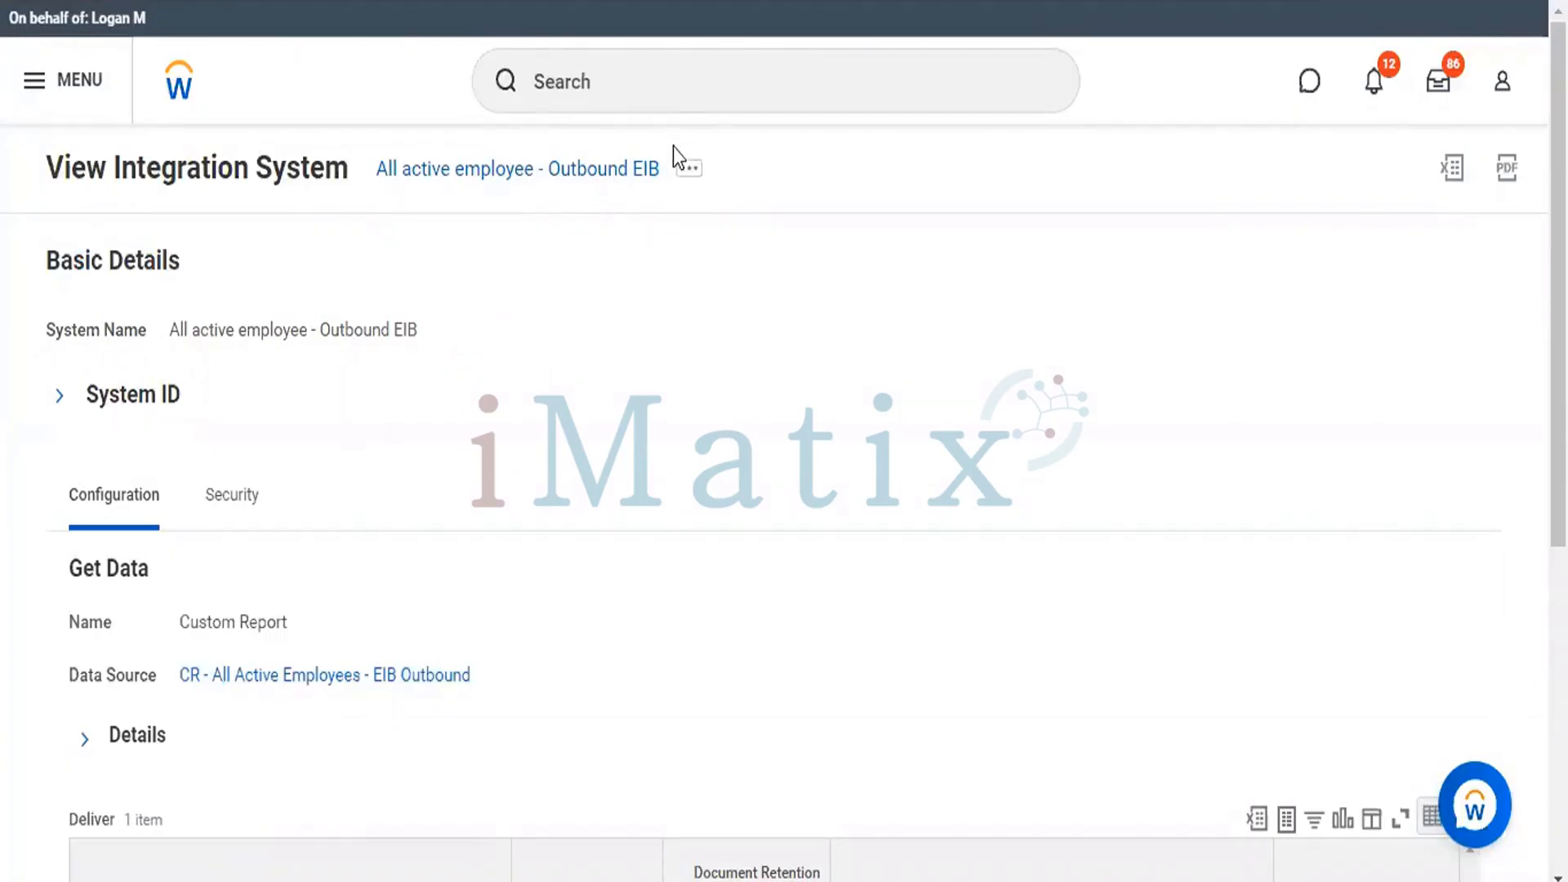
Launch the All active employee - Outbound EIB integration with the Run Now frequency and the system default integration criteria.
{"action": "left_click", "coordinate": [689, 170]}
{"action": "left_click", "coordinate": [689, 173]}
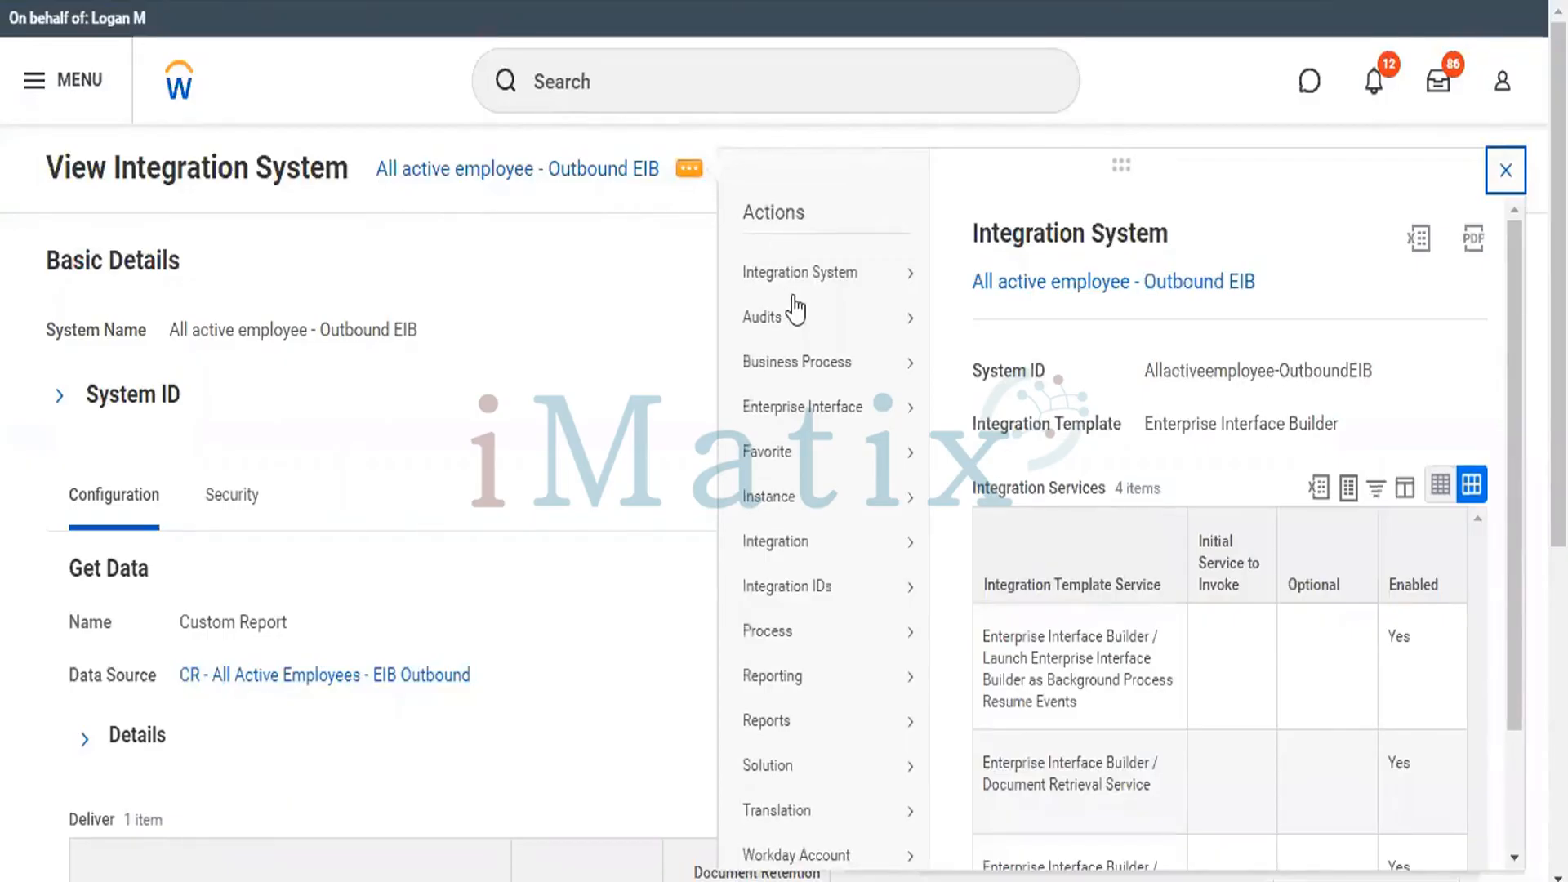
{"action": "mouse_move", "coordinate": [804, 282]}
{"action": "mouse_move", "coordinate": [916, 542]}
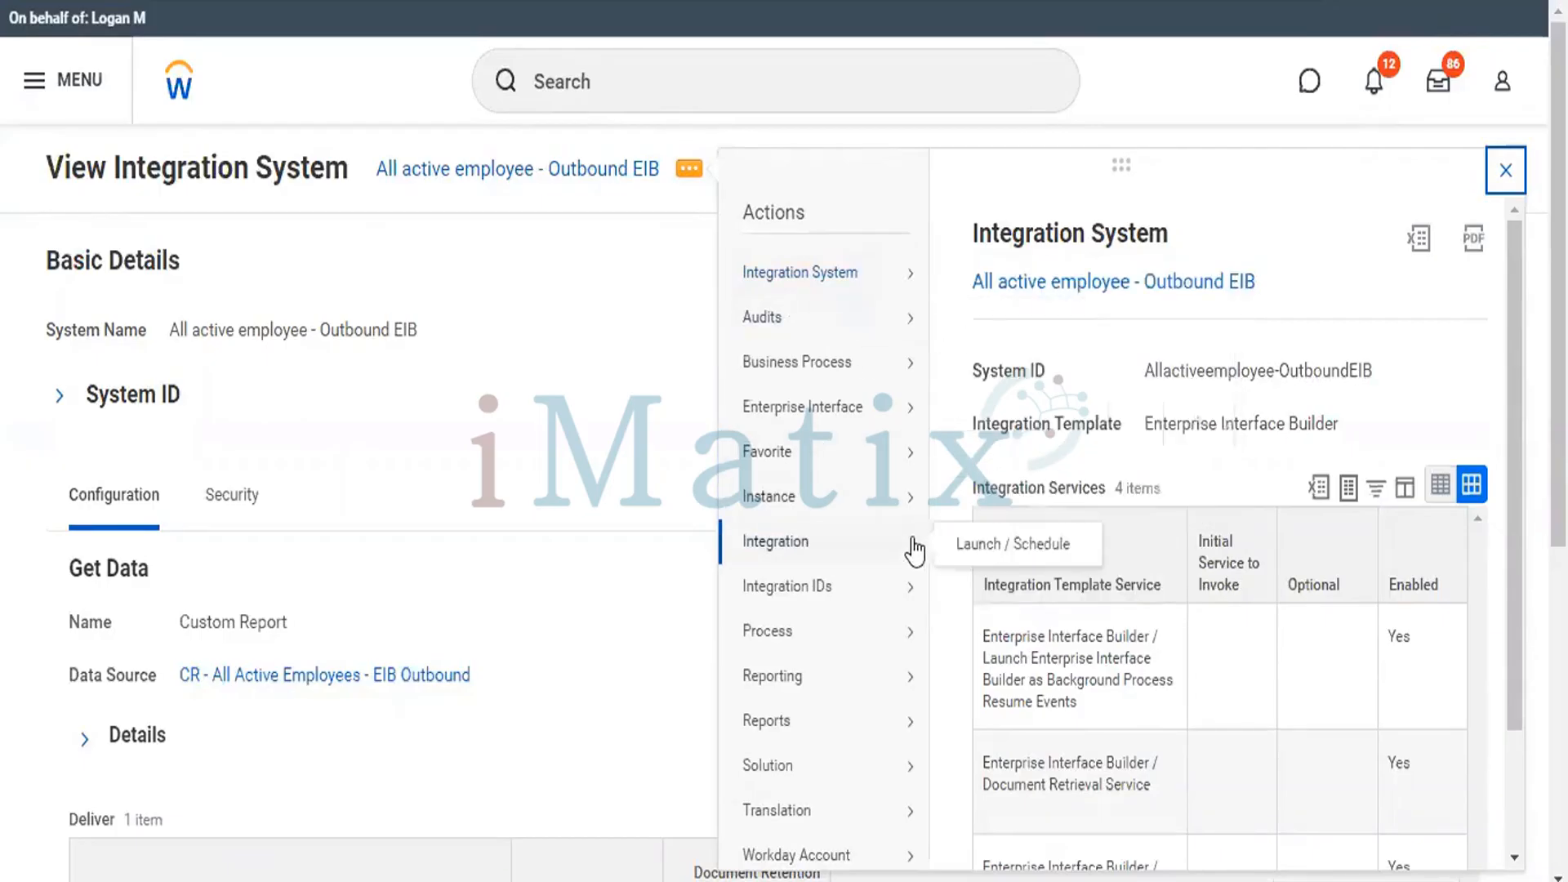
{"action": "left_click", "coordinate": [979, 543]}
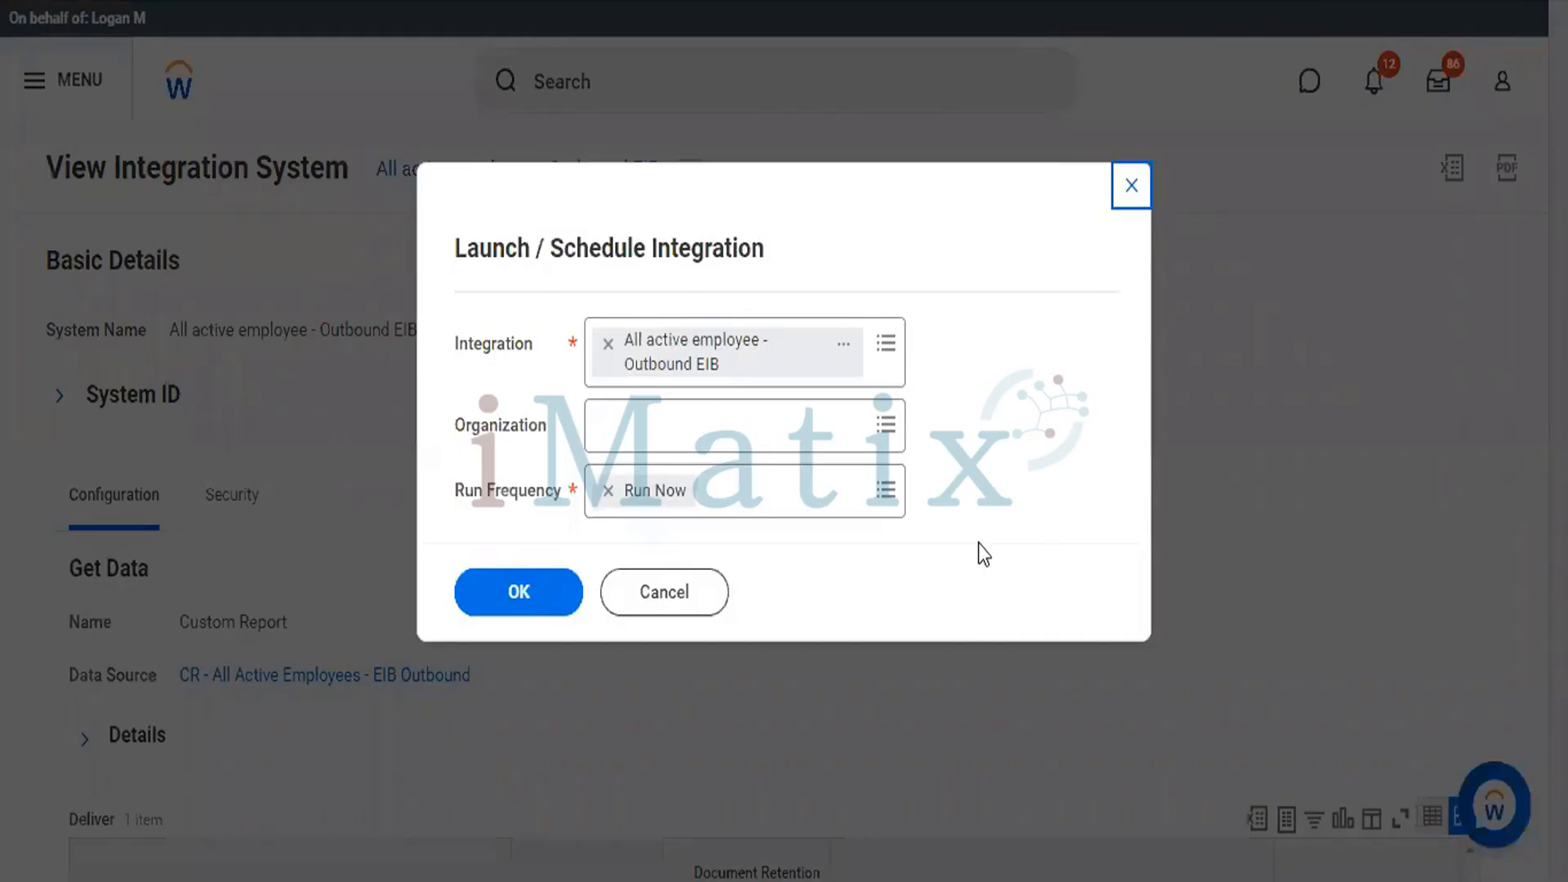
{"action": "left_click", "coordinate": [532, 572]}
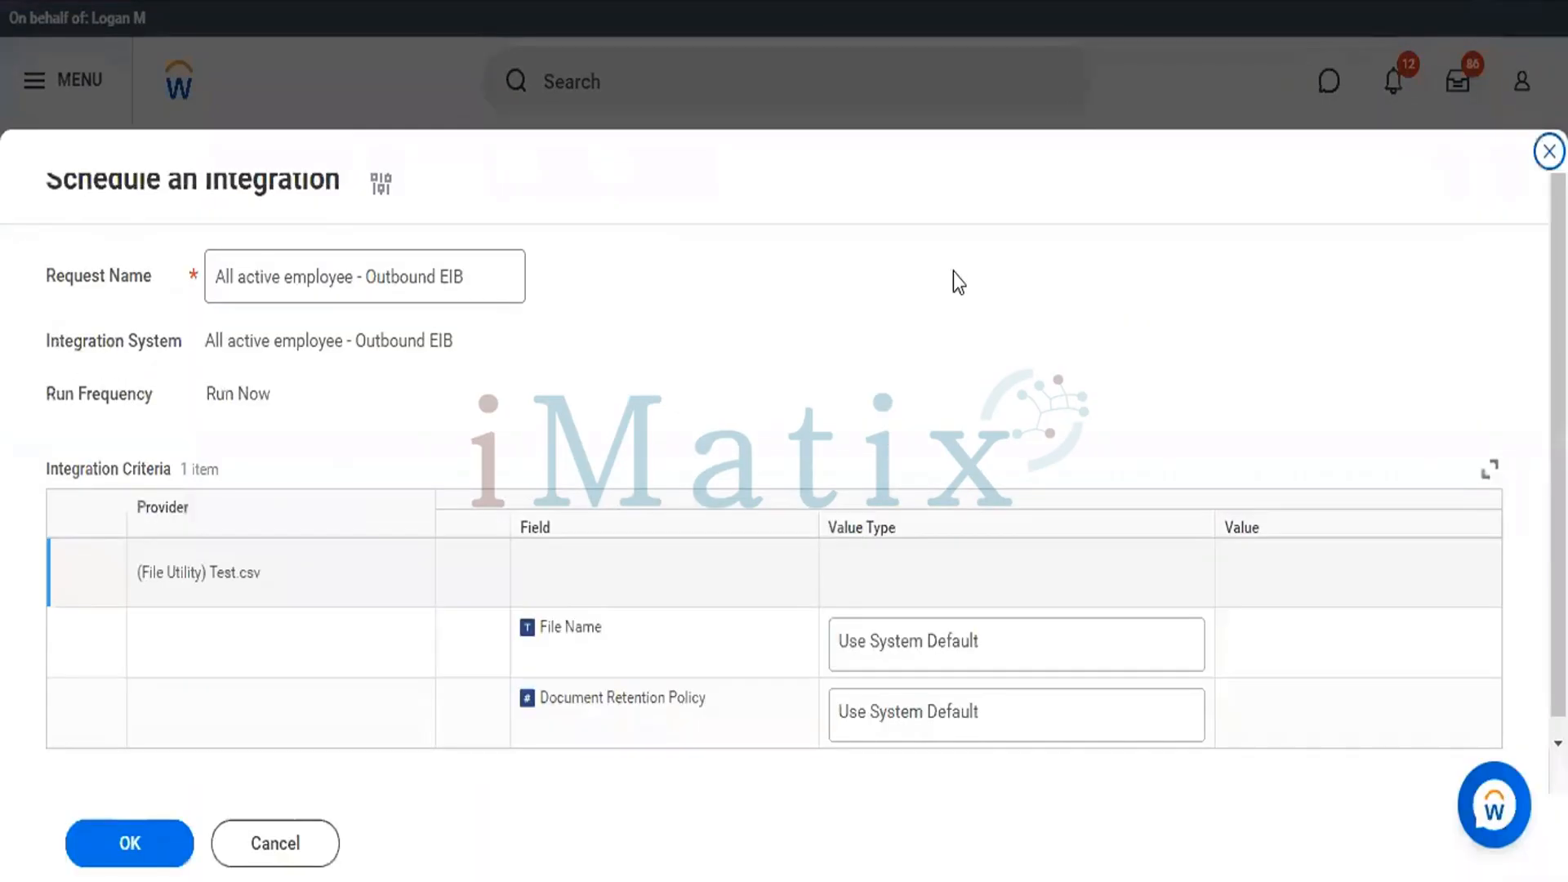
{"action": "left_click_drag", "start_coordinate": [1558, 425], "coordinate": [1558, 506]}
{"action": "left_click", "coordinate": [118, 862]}
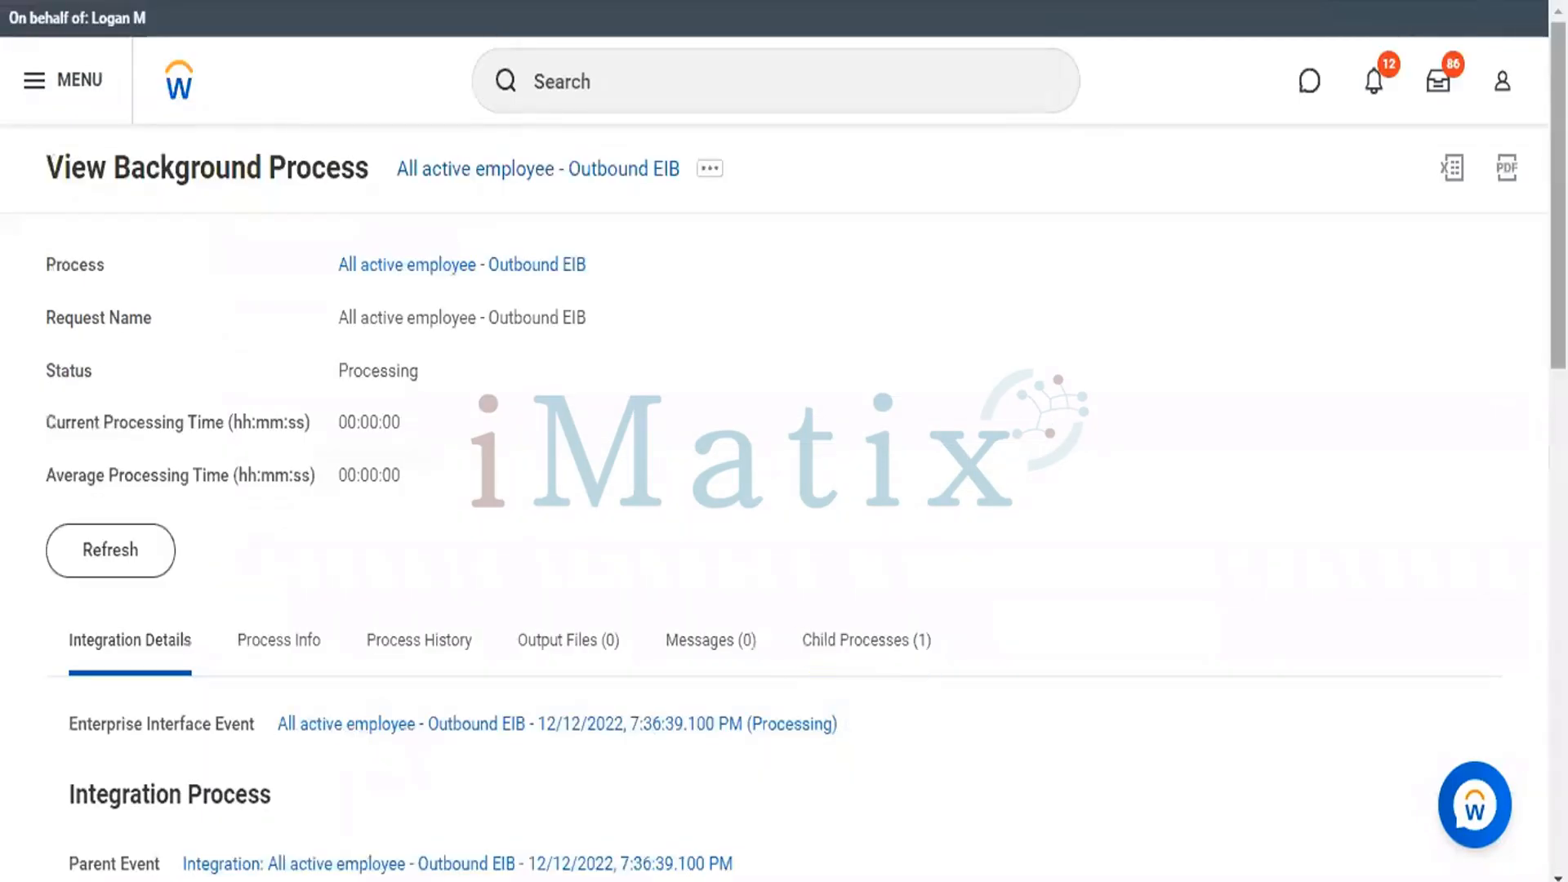
Look over the integration details of the background process and refresh its status until processing finishes.
{"action": "scroll", "coordinate": [782, 441], "scroll_direction": "down", "scroll_amount": 3}
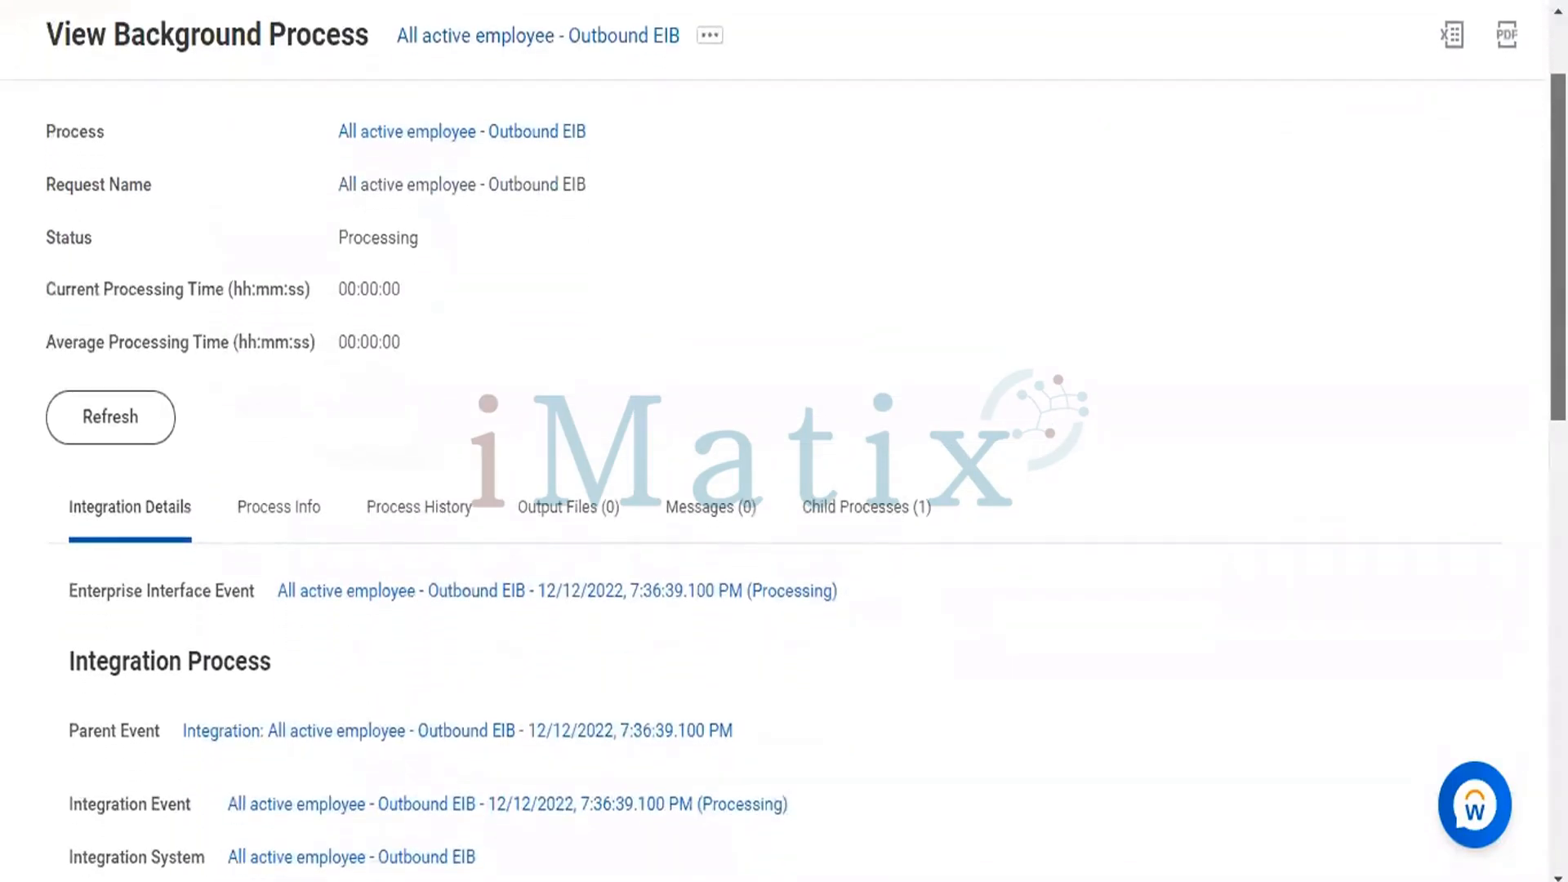
{"action": "scroll", "coordinate": [782, 441], "scroll_direction": "down", "scroll_amount": 3}
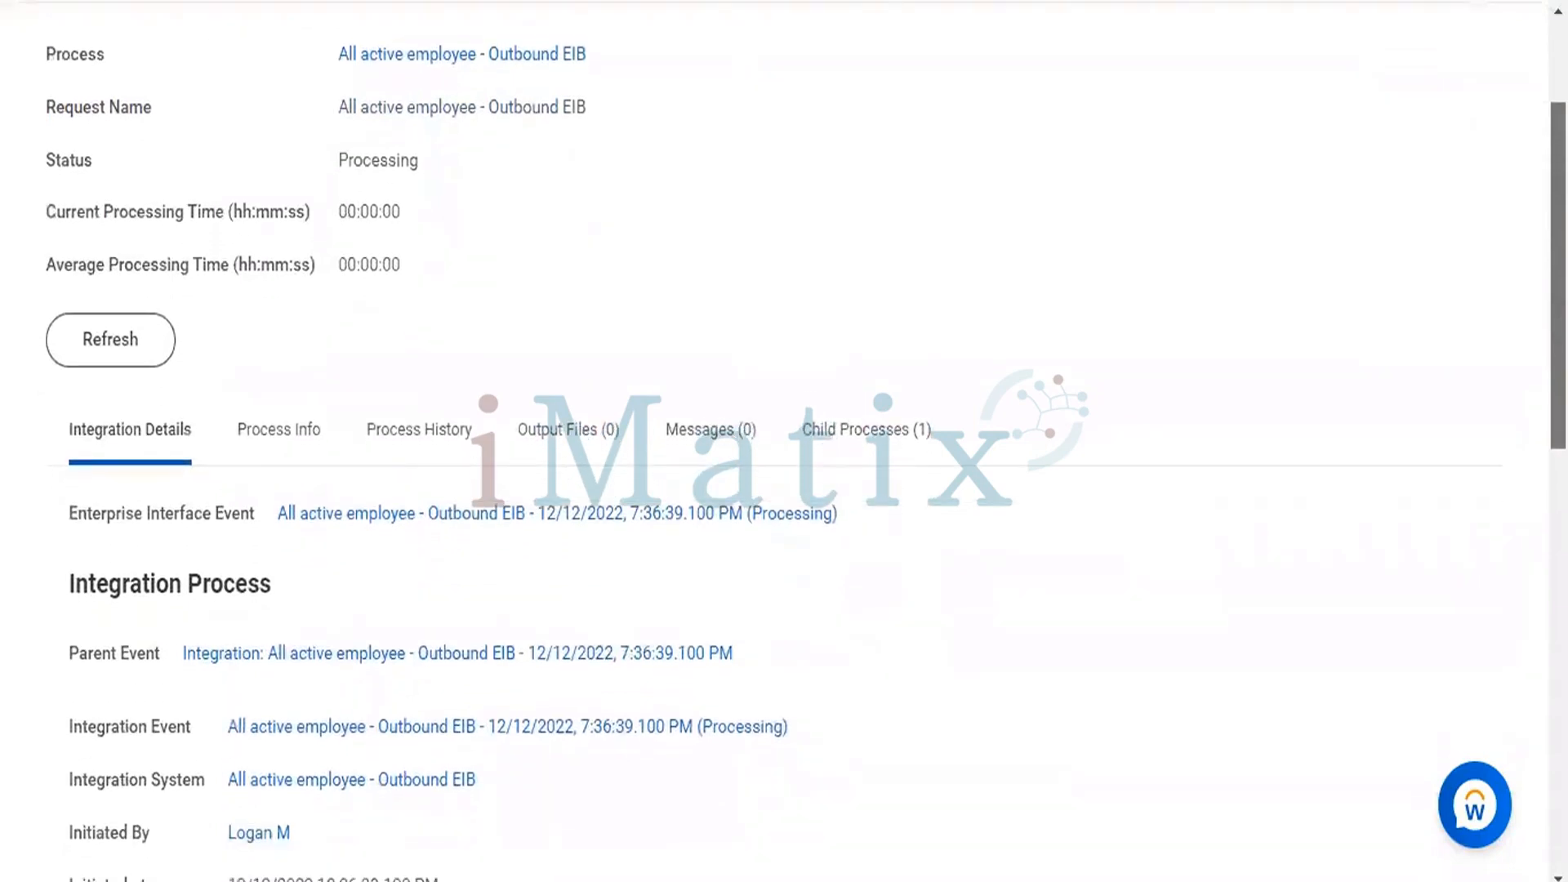
{"action": "scroll", "coordinate": [782, 441], "scroll_direction": "down", "scroll_amount": 3}
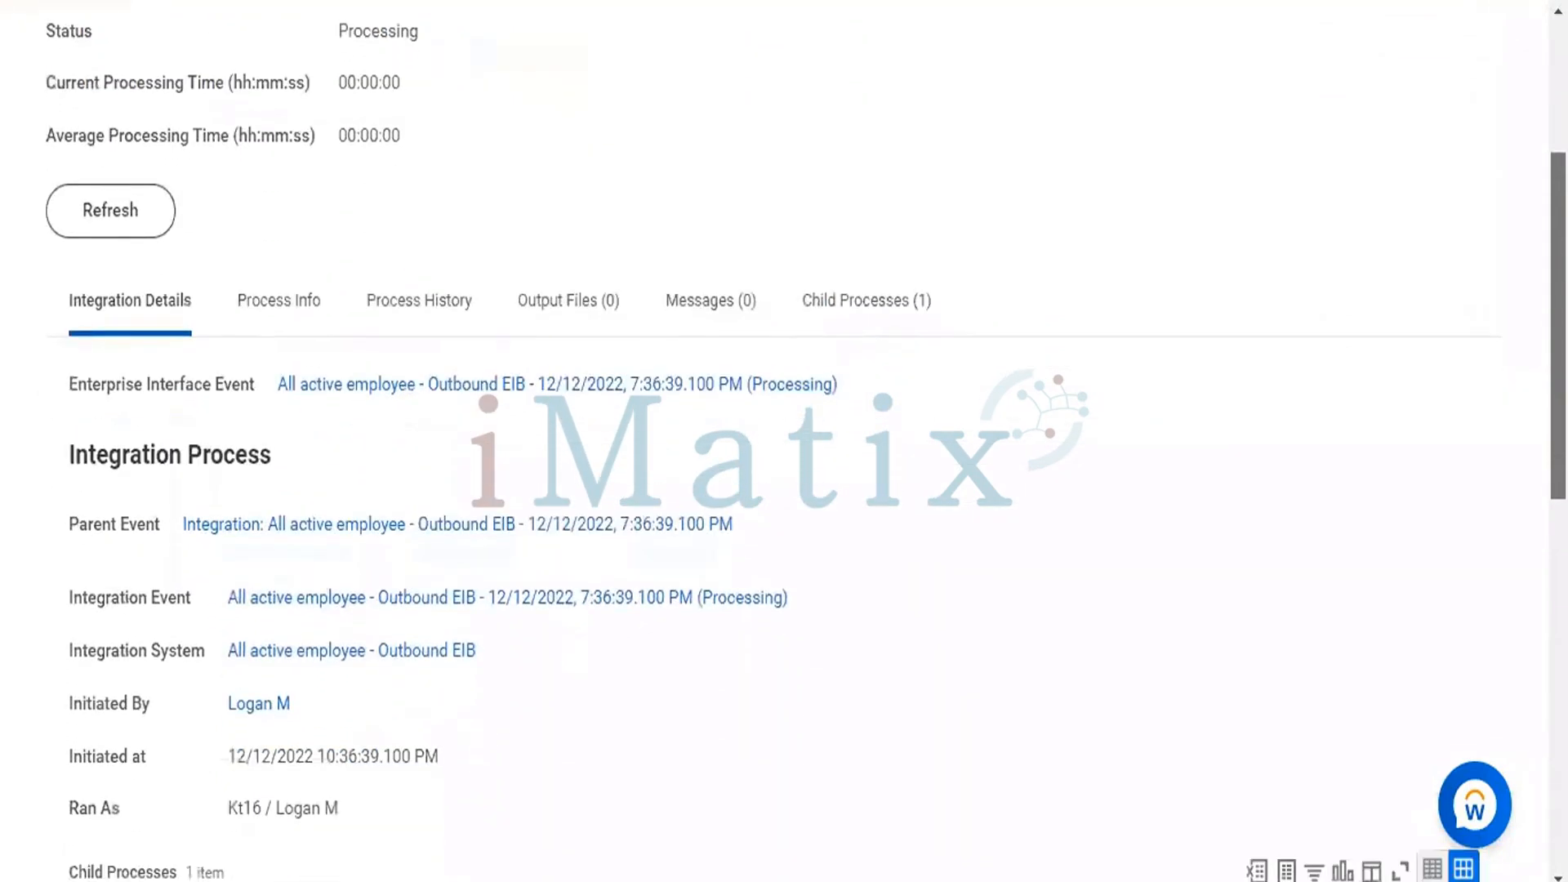
{"action": "scroll", "coordinate": [782, 441], "scroll_direction": "down", "scroll_amount": 3}
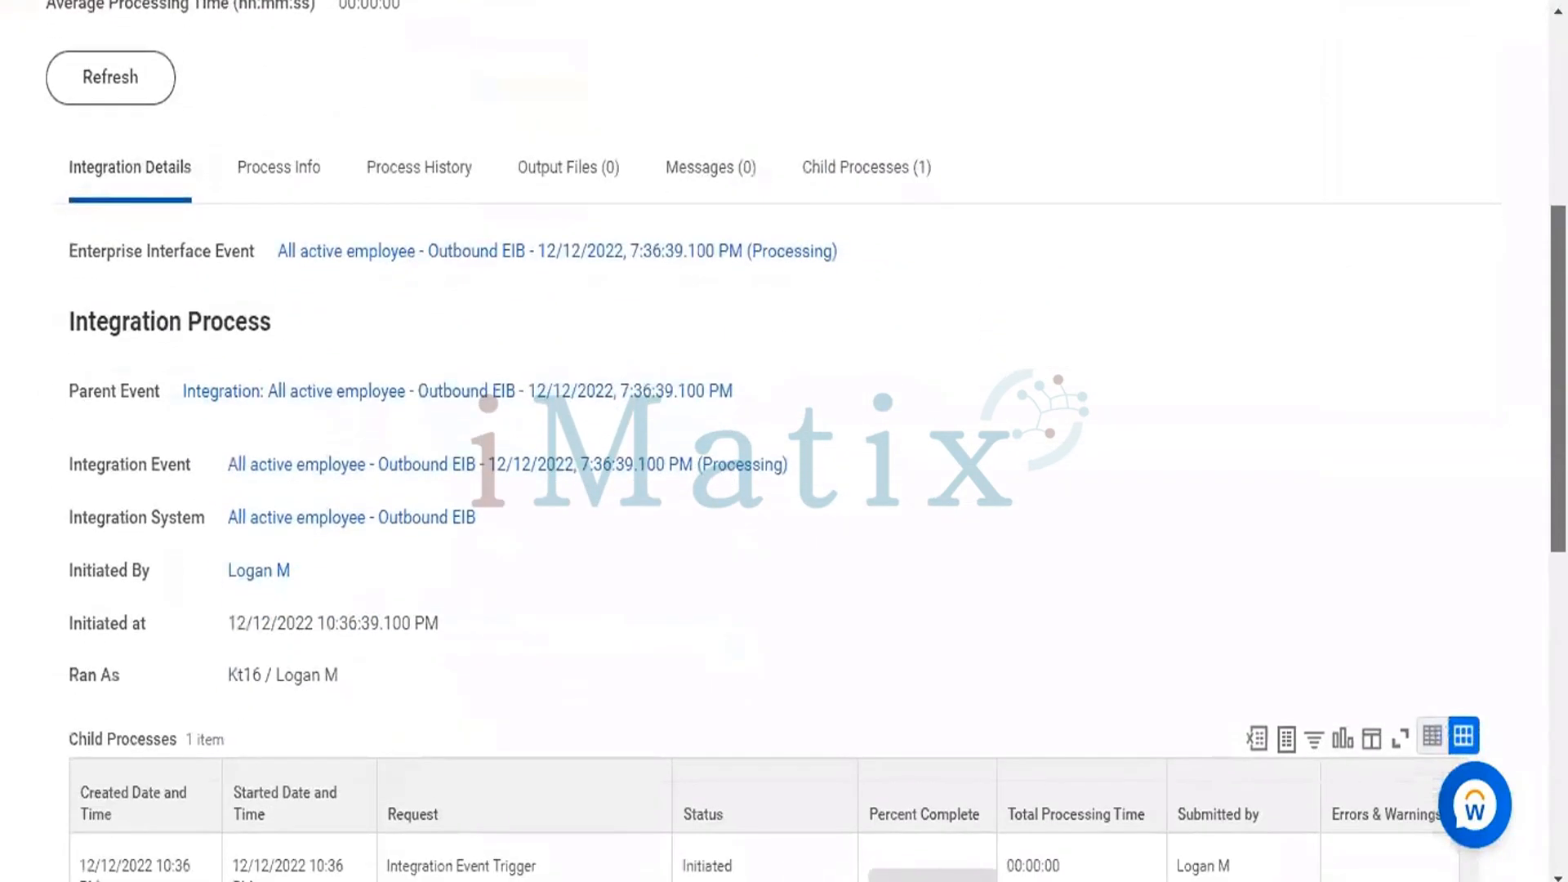
{"action": "scroll", "coordinate": [783, 441], "scroll_direction": "down", "scroll_amount": 3}
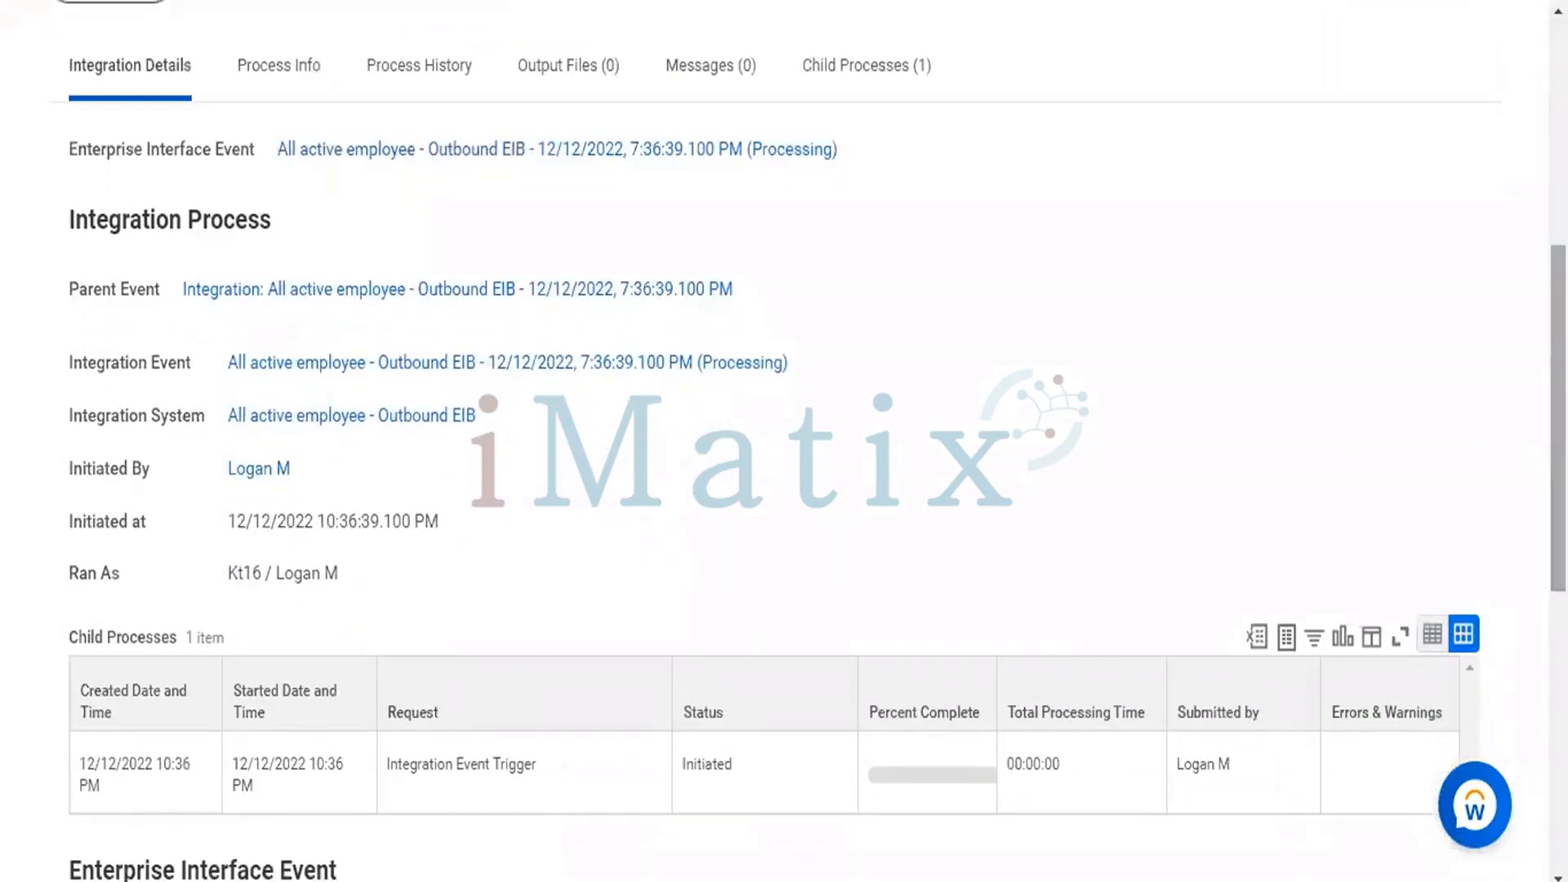
{"action": "scroll", "coordinate": [783, 441], "scroll_direction": "down", "scroll_amount": 1}
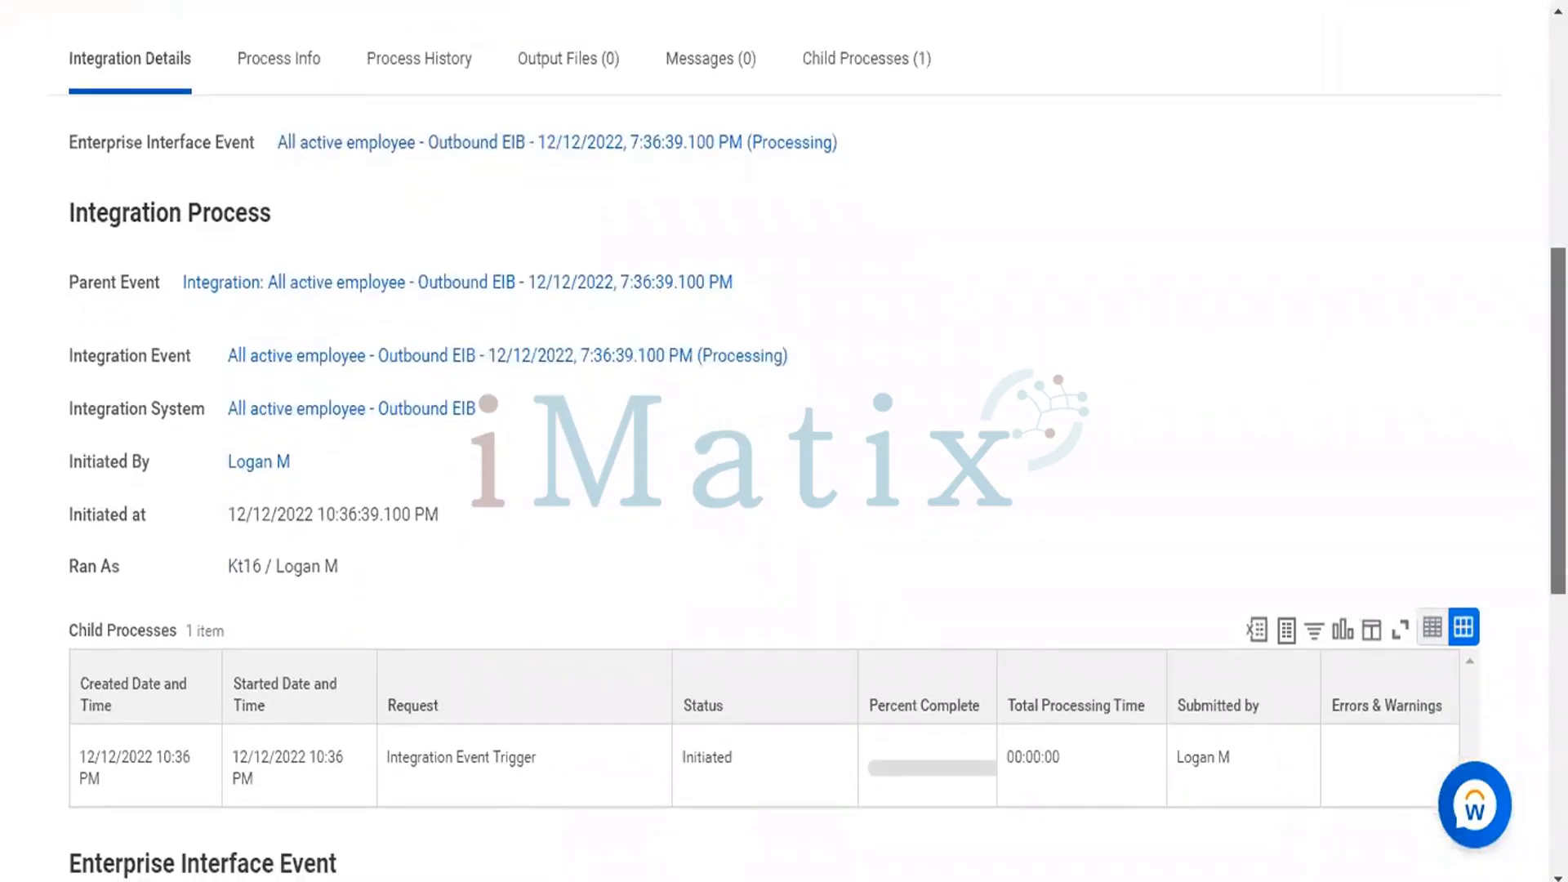
{"action": "scroll", "coordinate": [246, 516], "scroll_direction": "up", "scroll_amount": 10}
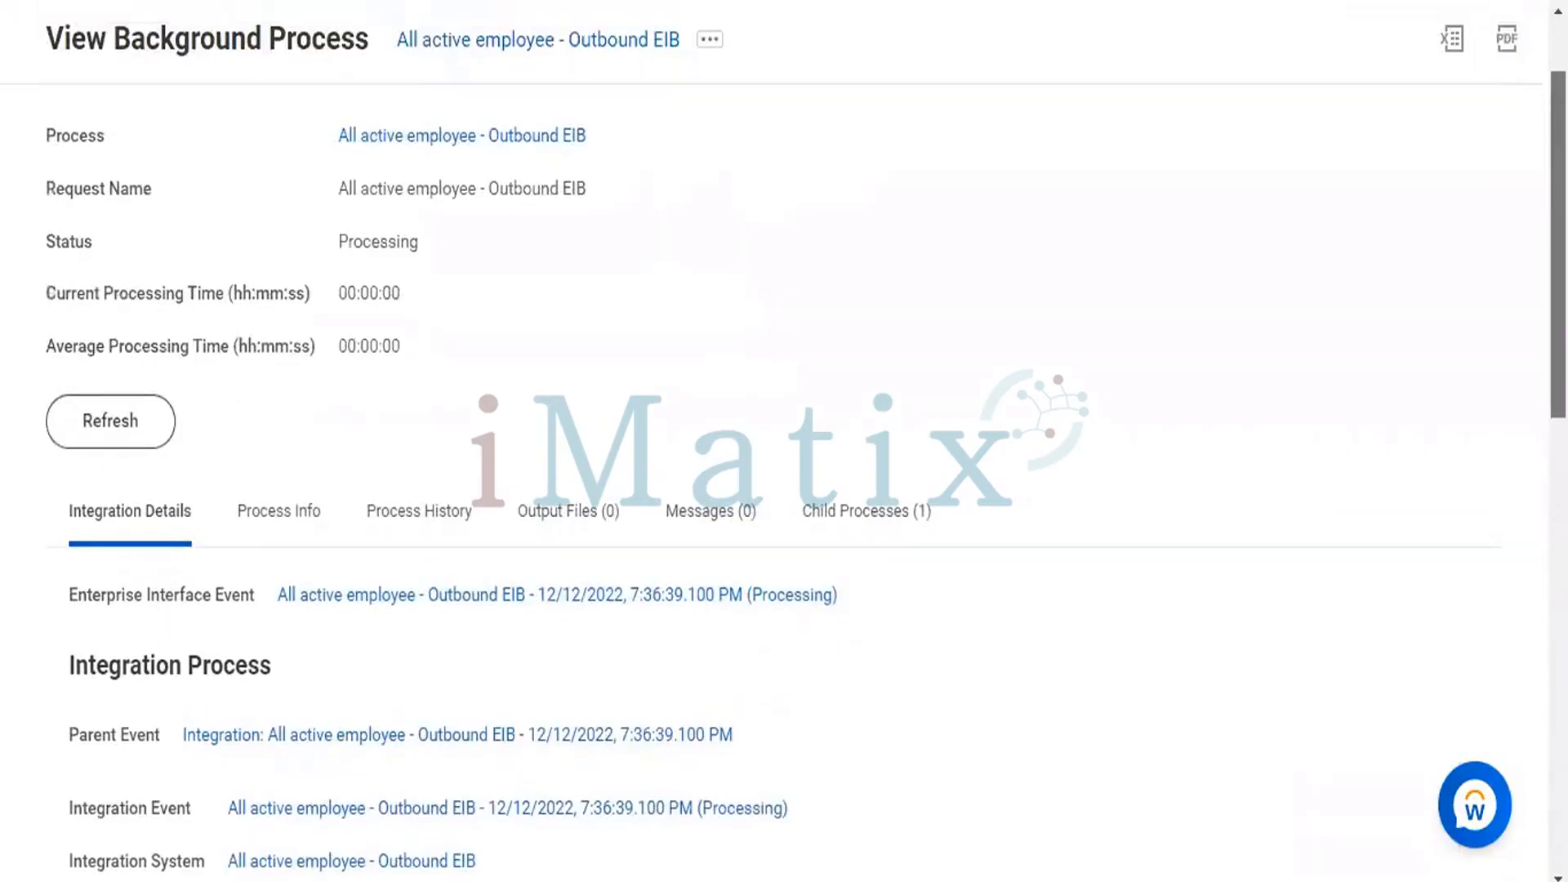
{"action": "left_click", "coordinate": [120, 431]}
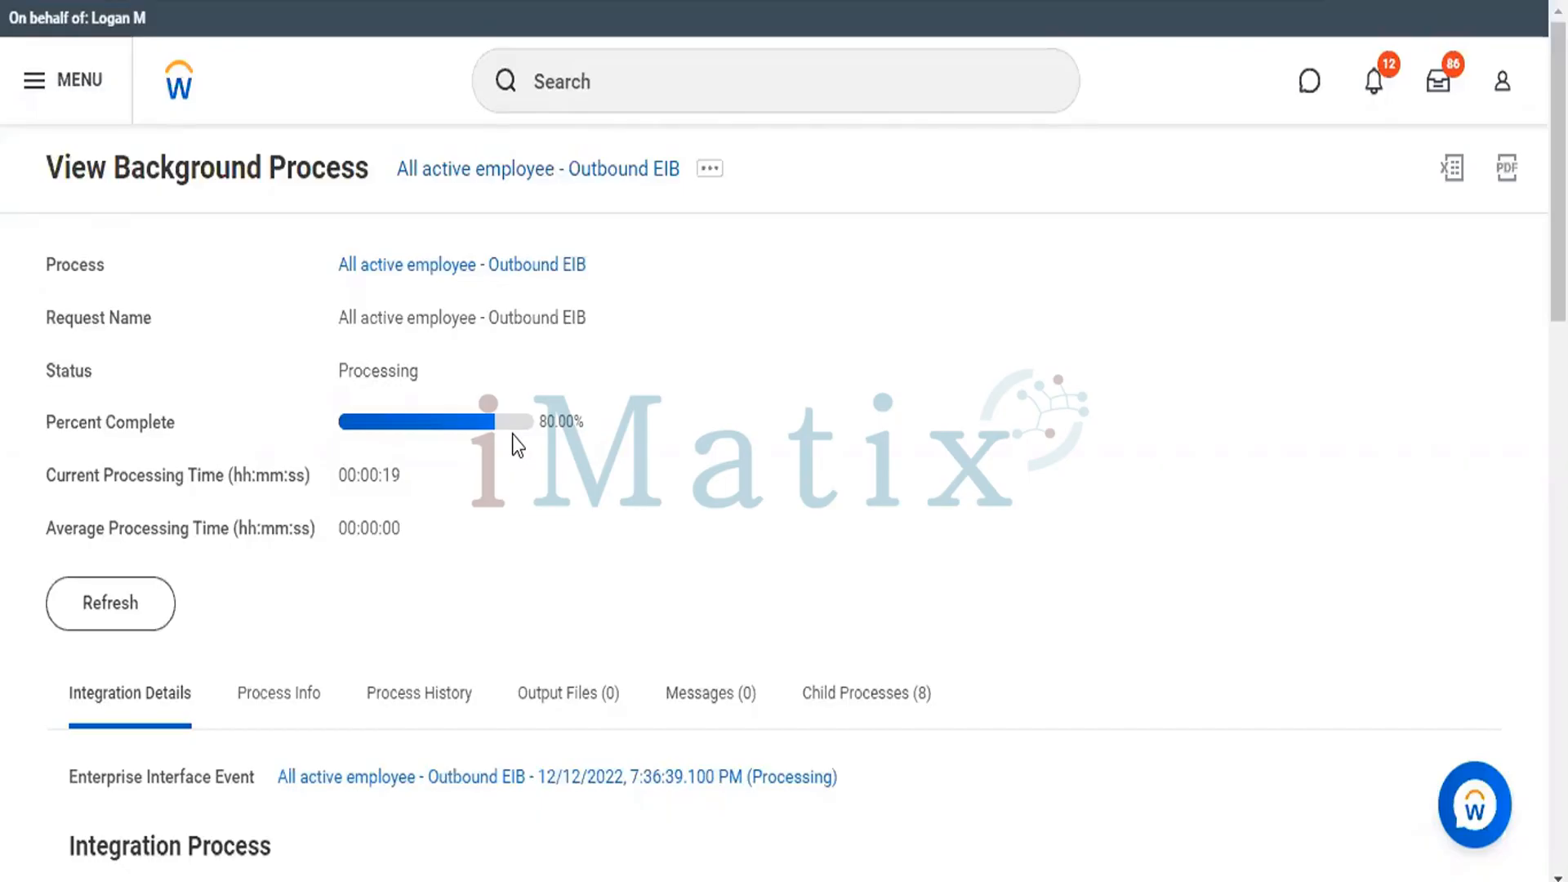
{"action": "left_click", "coordinate": [128, 623]}
{"action": "left_click", "coordinate": [128, 624]}
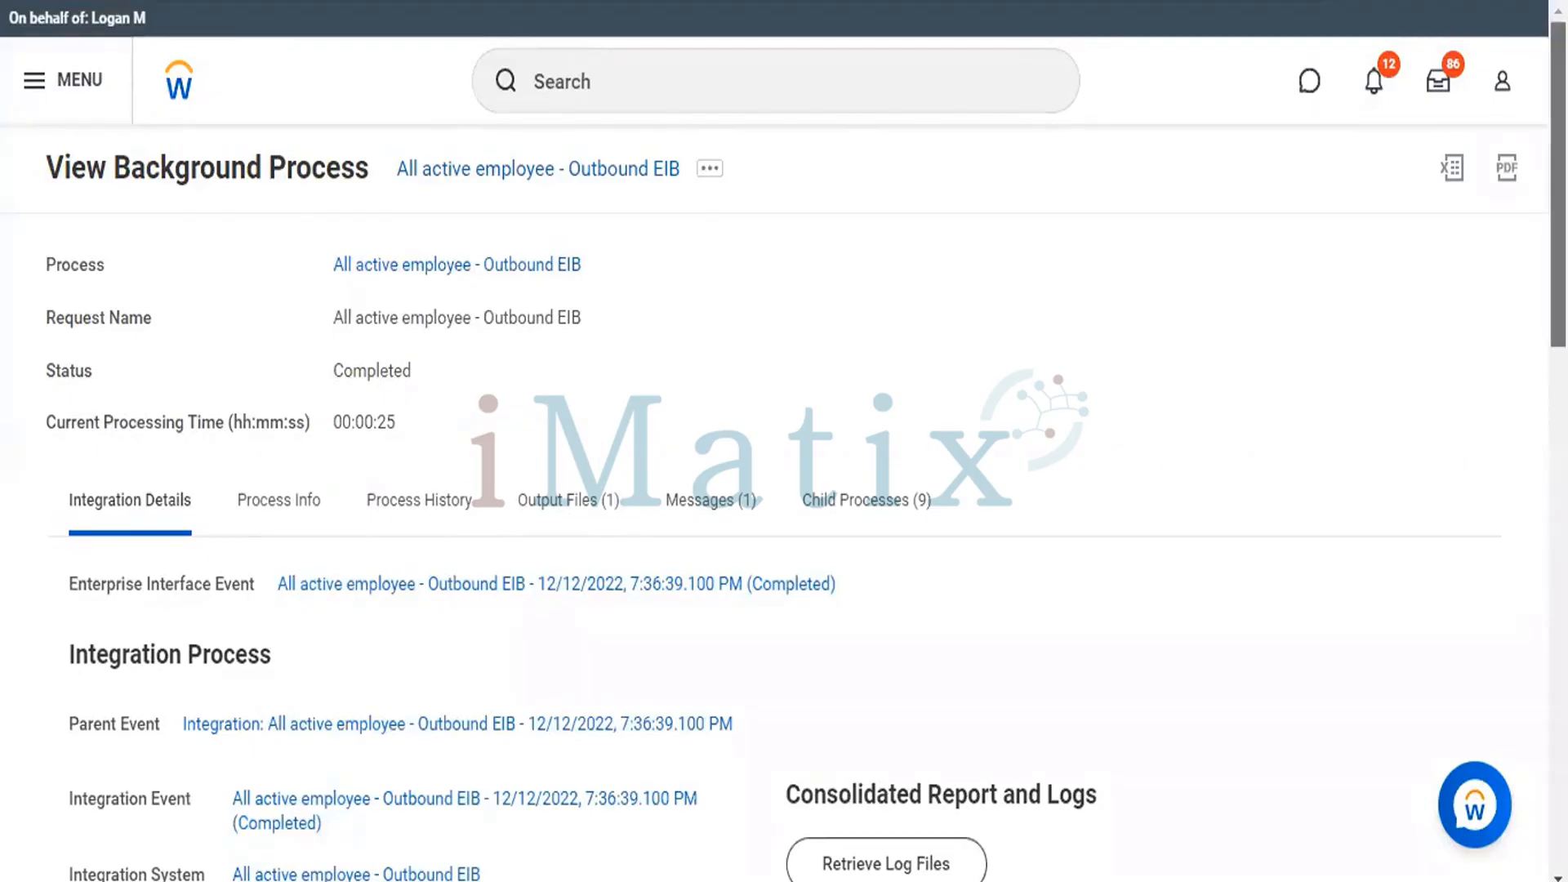
Open the Test.csv output file in Excel and widen columns B, C, G, H and I to show their contents.
{"action": "scroll", "coordinate": [784, 441], "scroll_direction": "down", "scroll_amount": 2}
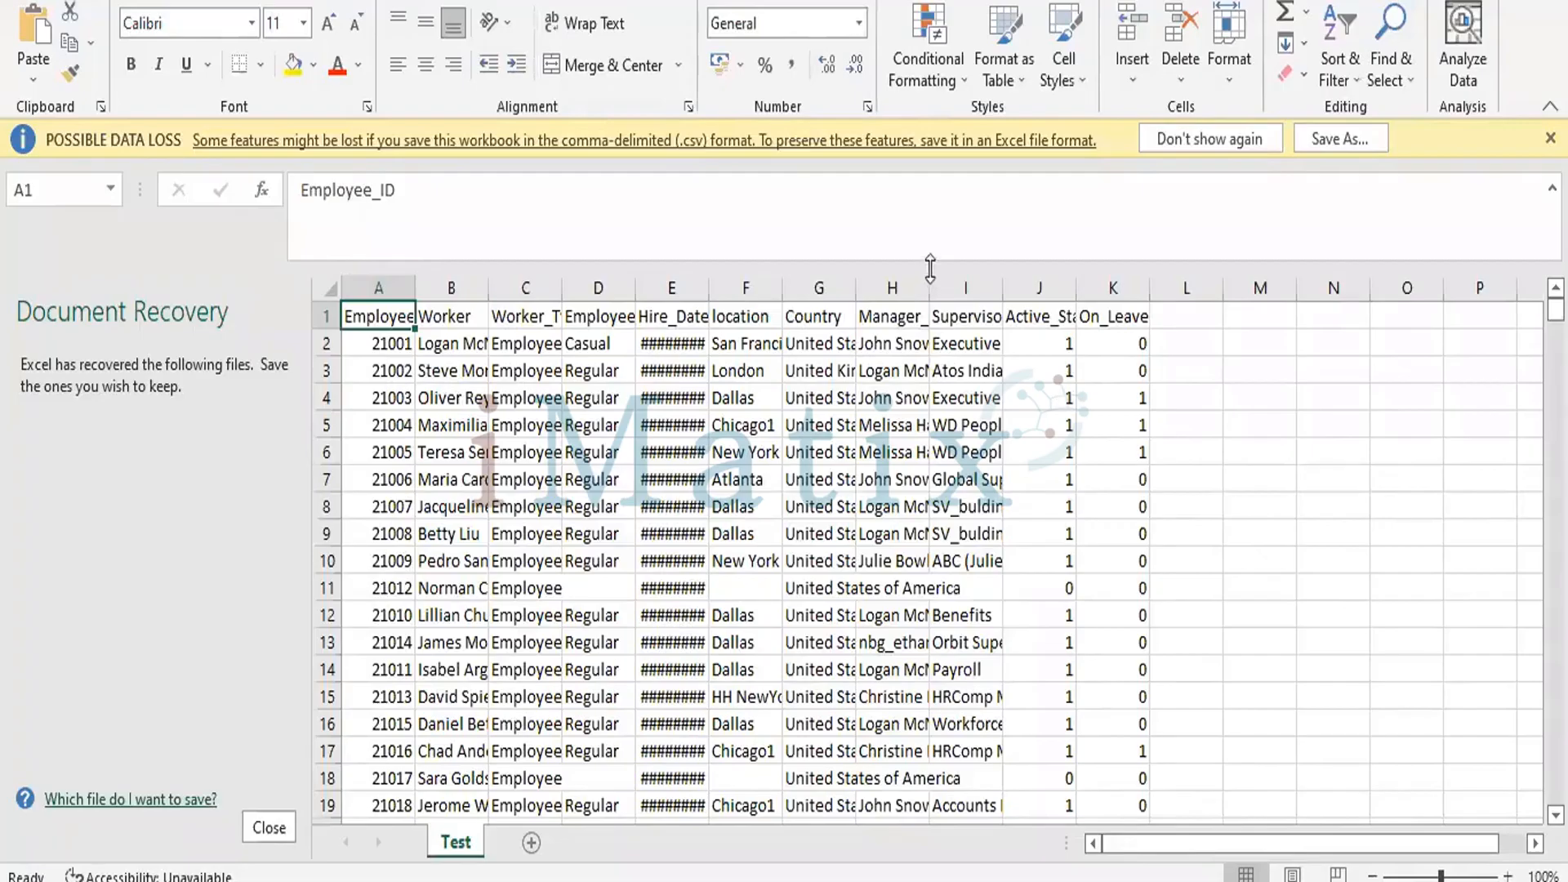
{"action": "left_click_drag", "start_coordinate": [855, 288], "coordinate": [969, 297]}
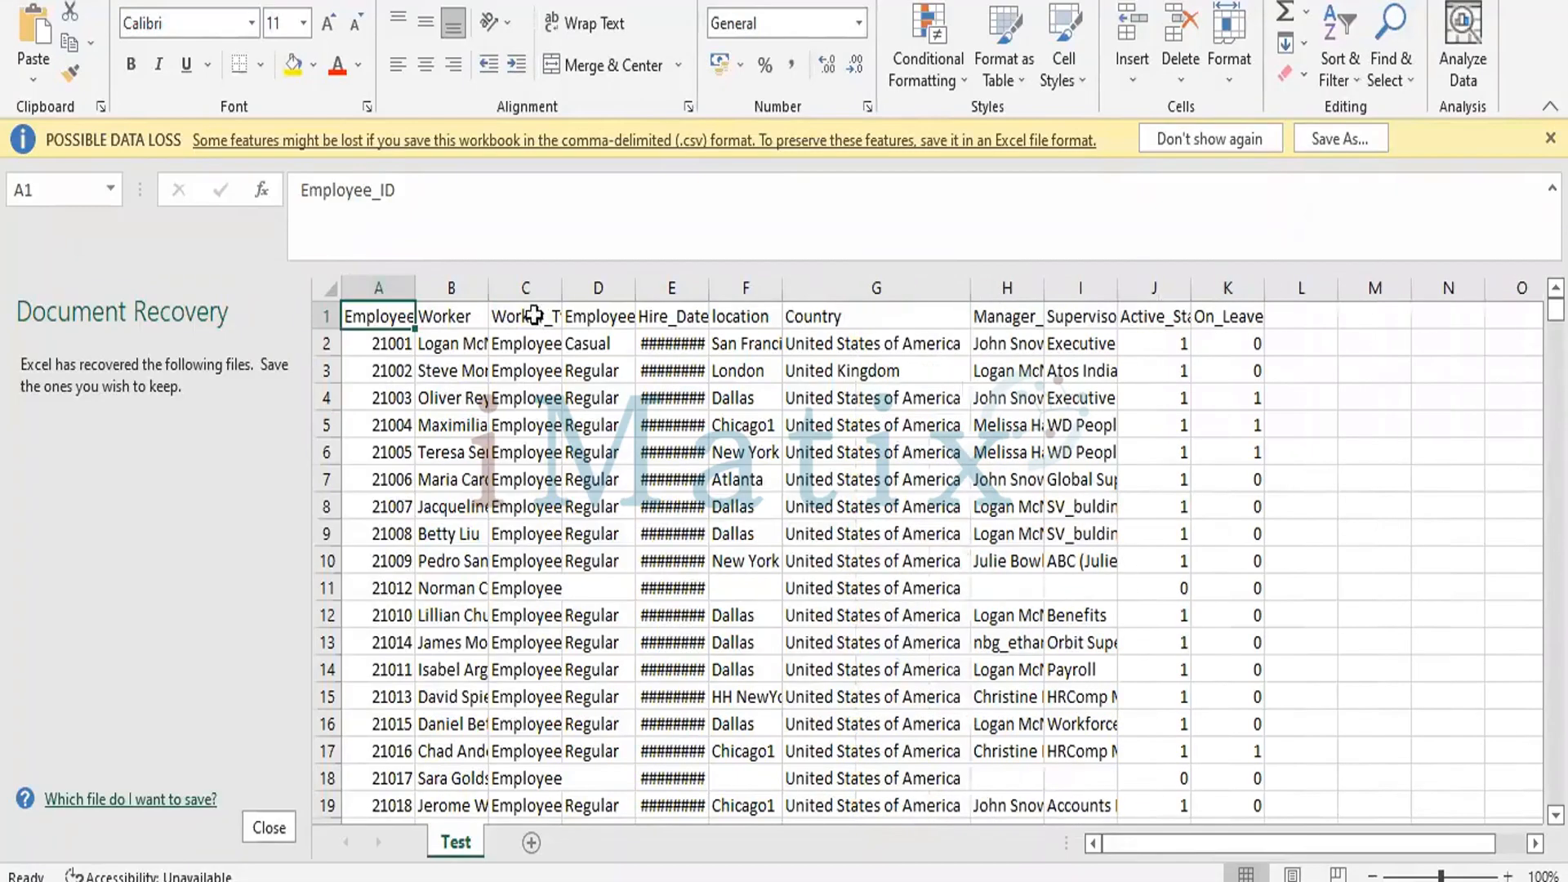
{"action": "left_click_drag", "start_coordinate": [485, 287], "coordinate": [719, 278]}
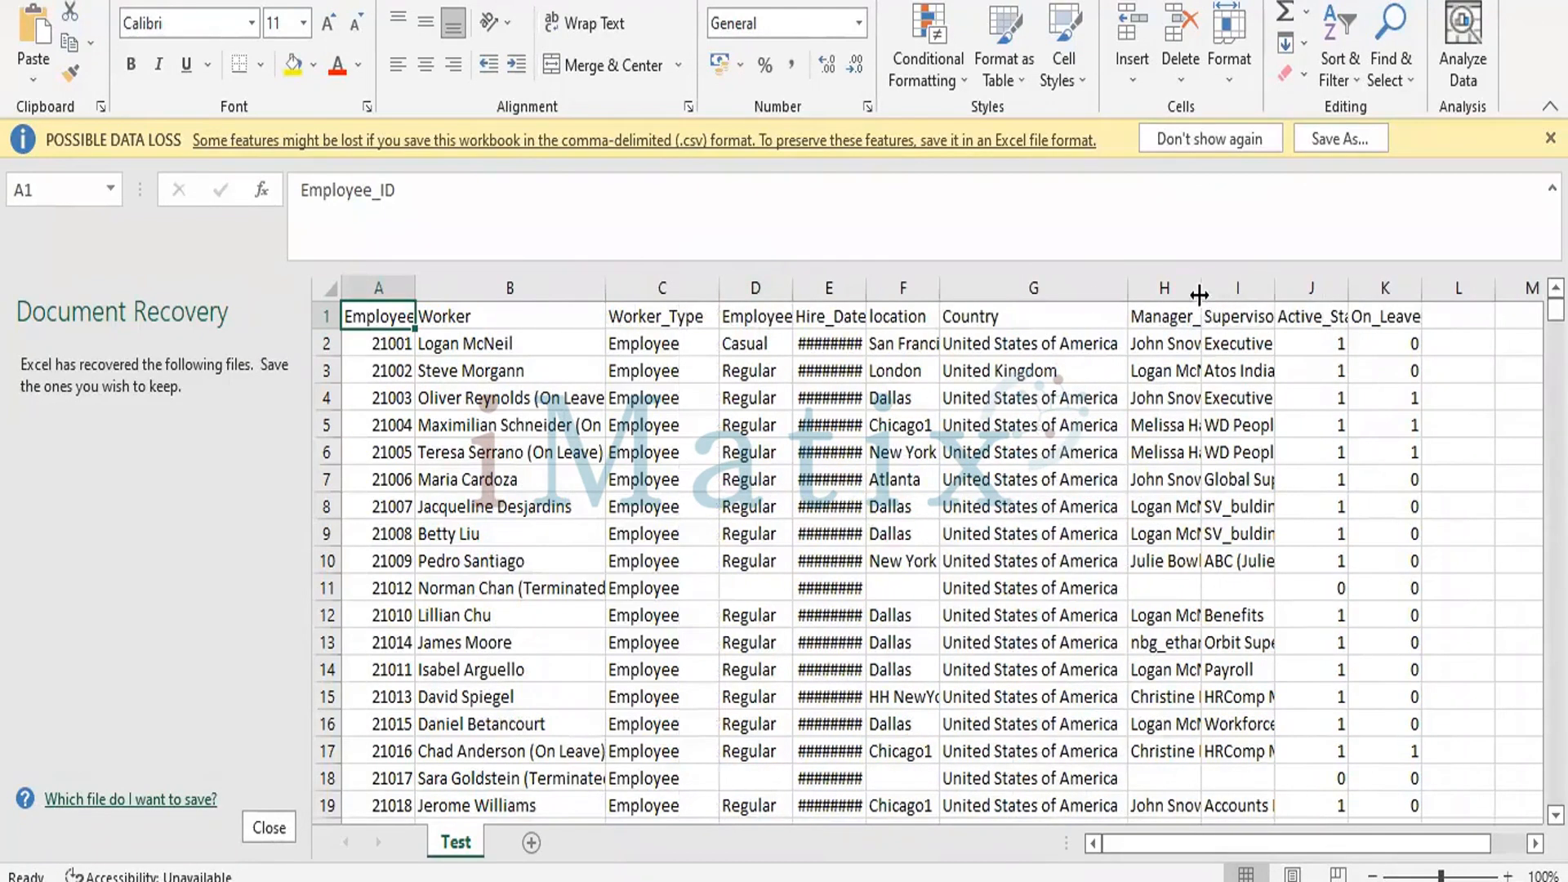
{"action": "left_click_drag", "start_coordinate": [1199, 294], "coordinate": [1294, 289]}
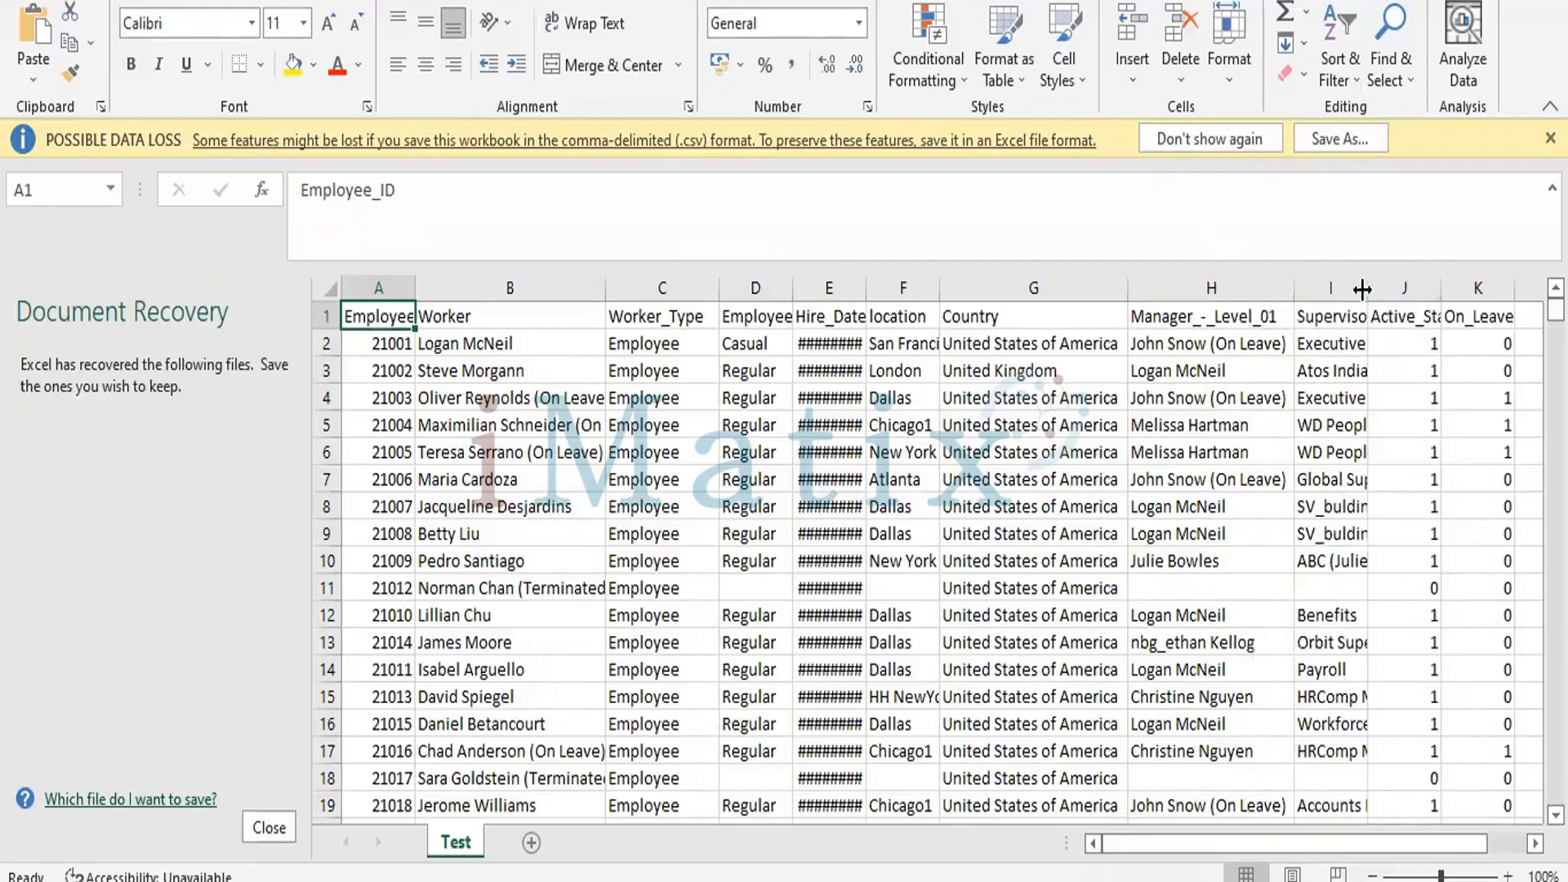
{"action": "left_click_drag", "start_coordinate": [1368, 289], "coordinate": [1407, 289]}
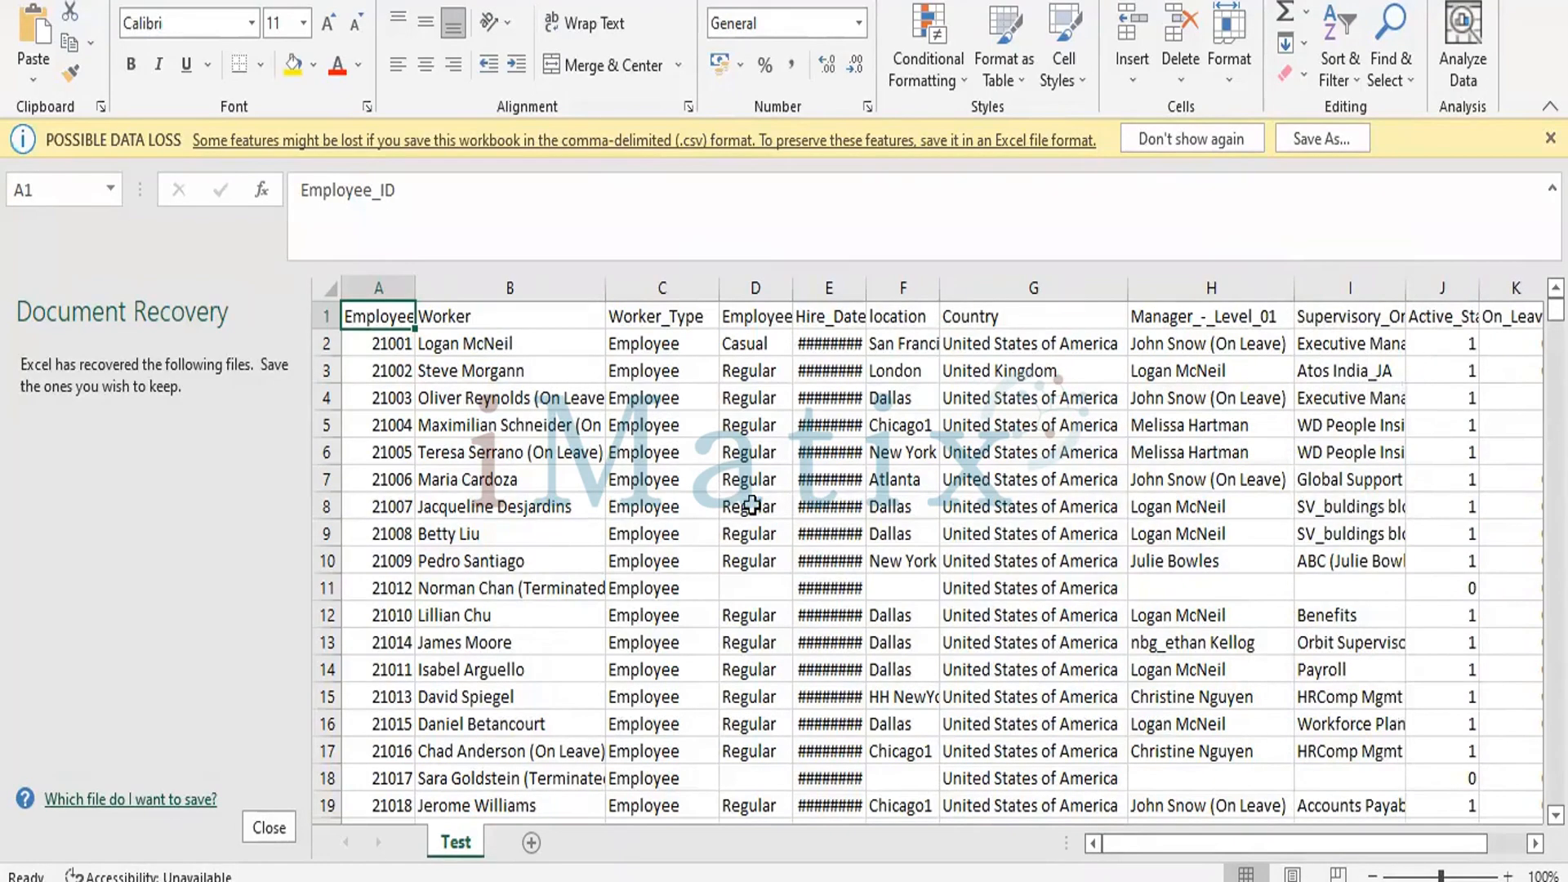
Examine the header row of the Test sheet cell by cell, checking the column names between Employee_ID and Active_Status.
{"action": "key", "text": "Right"}
{"action": "key", "text": "Right"}
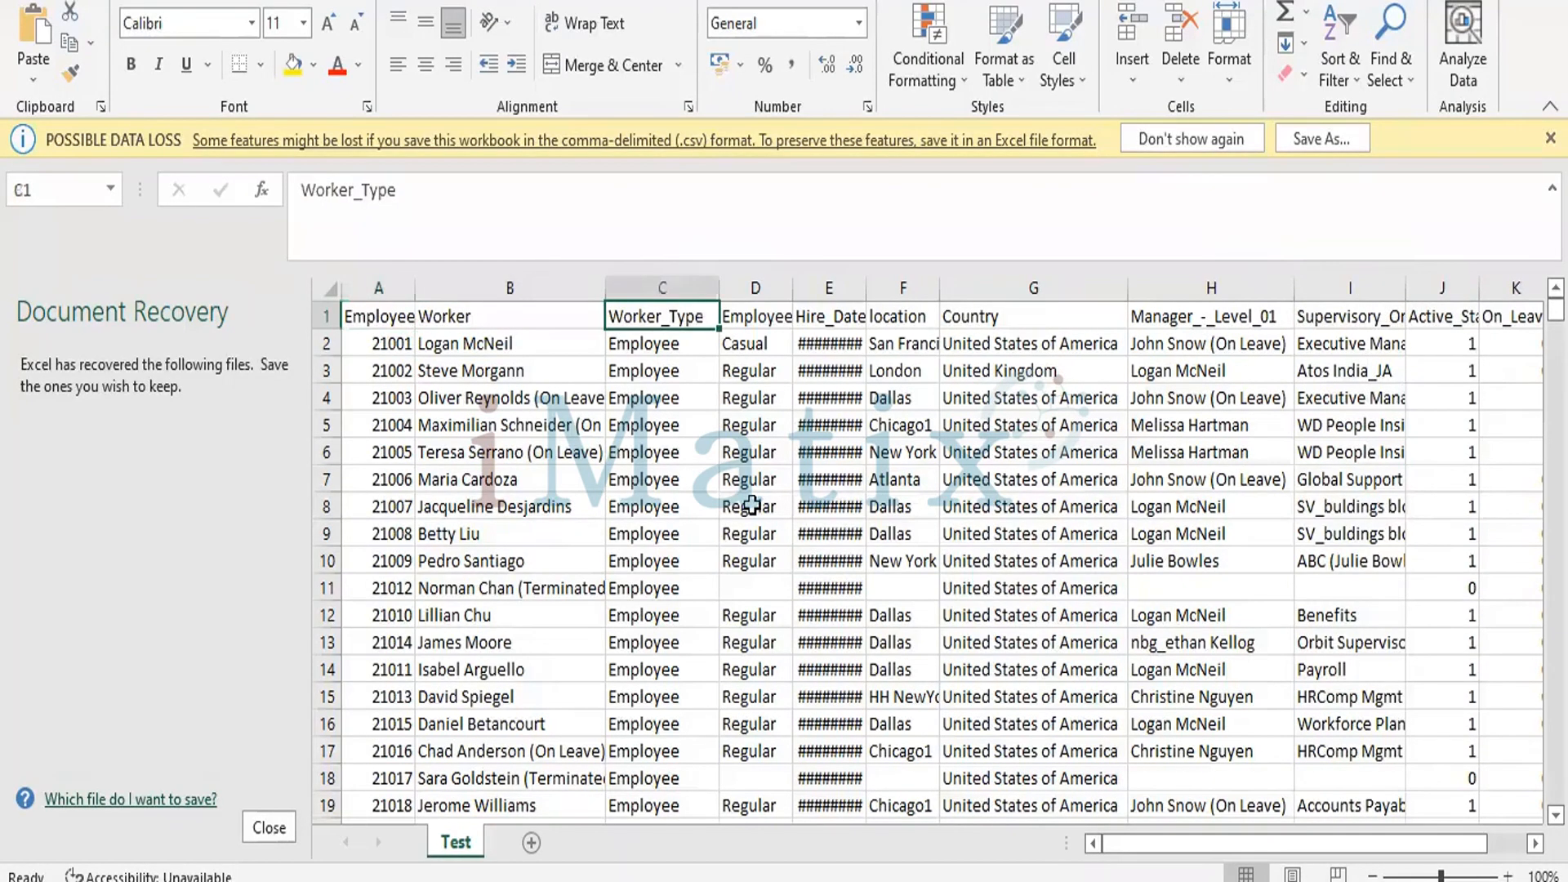
{"action": "key", "text": "Right"}
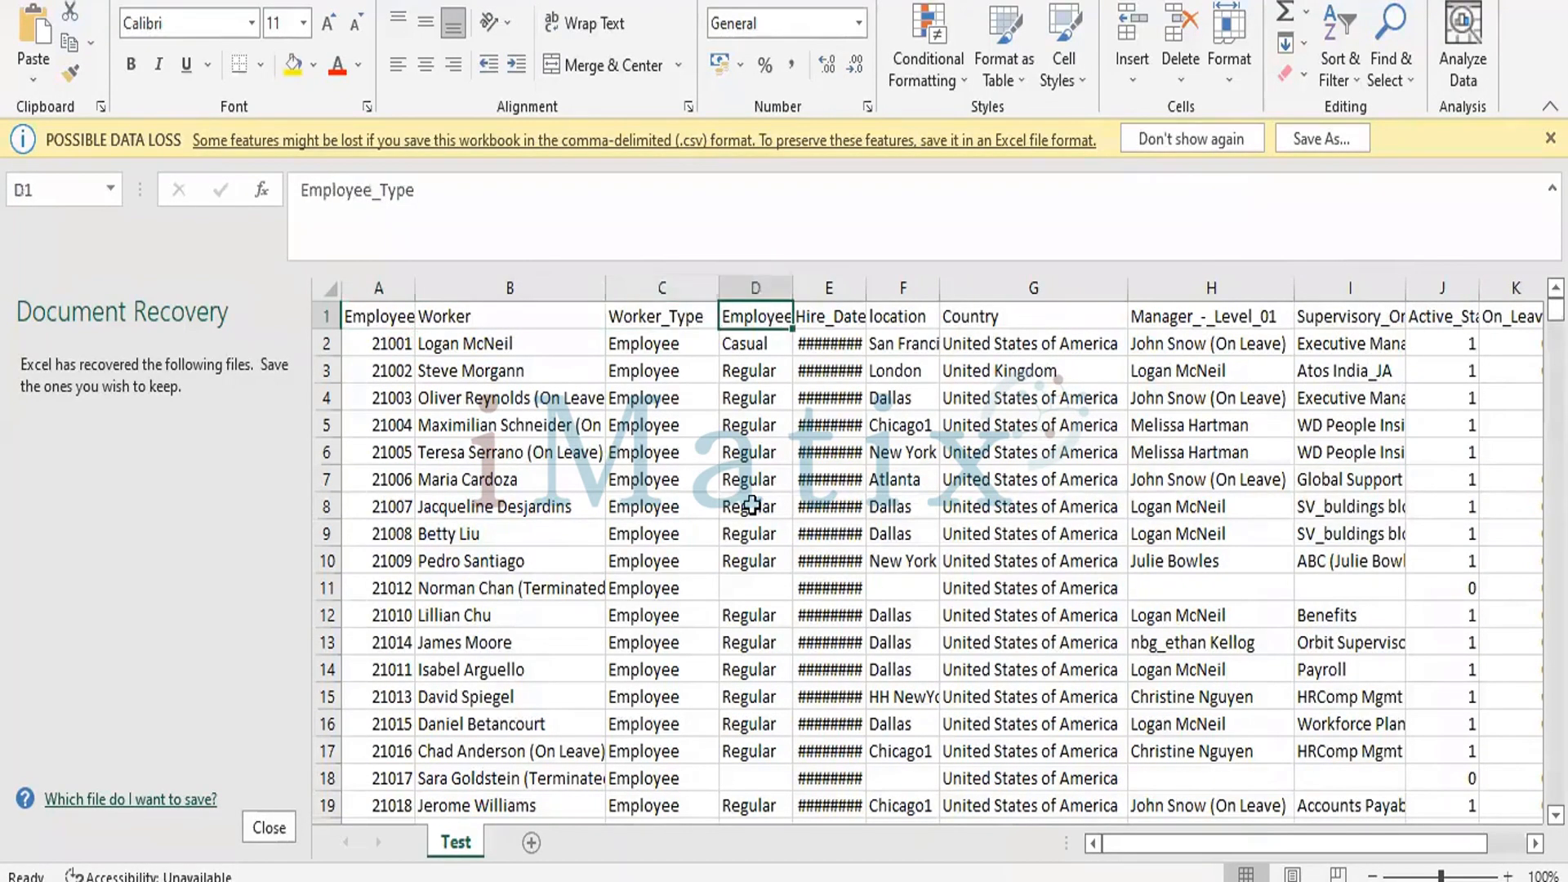
{"action": "key", "text": "Right"}
{"action": "key", "text": "Right"}
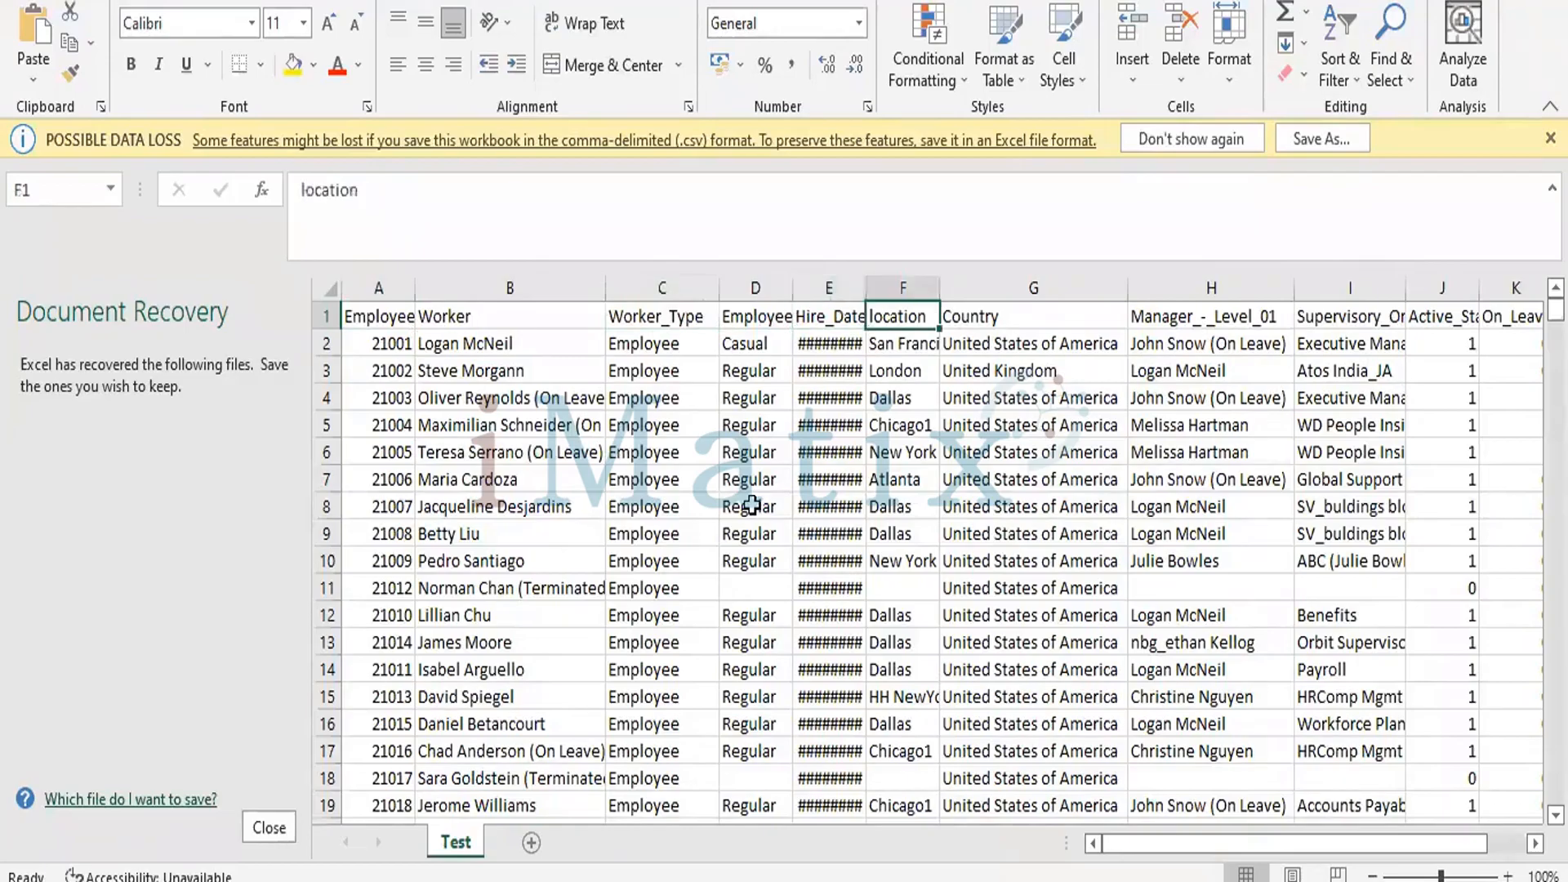
{"action": "key", "text": "Right"}
{"action": "key", "text": "Right"}
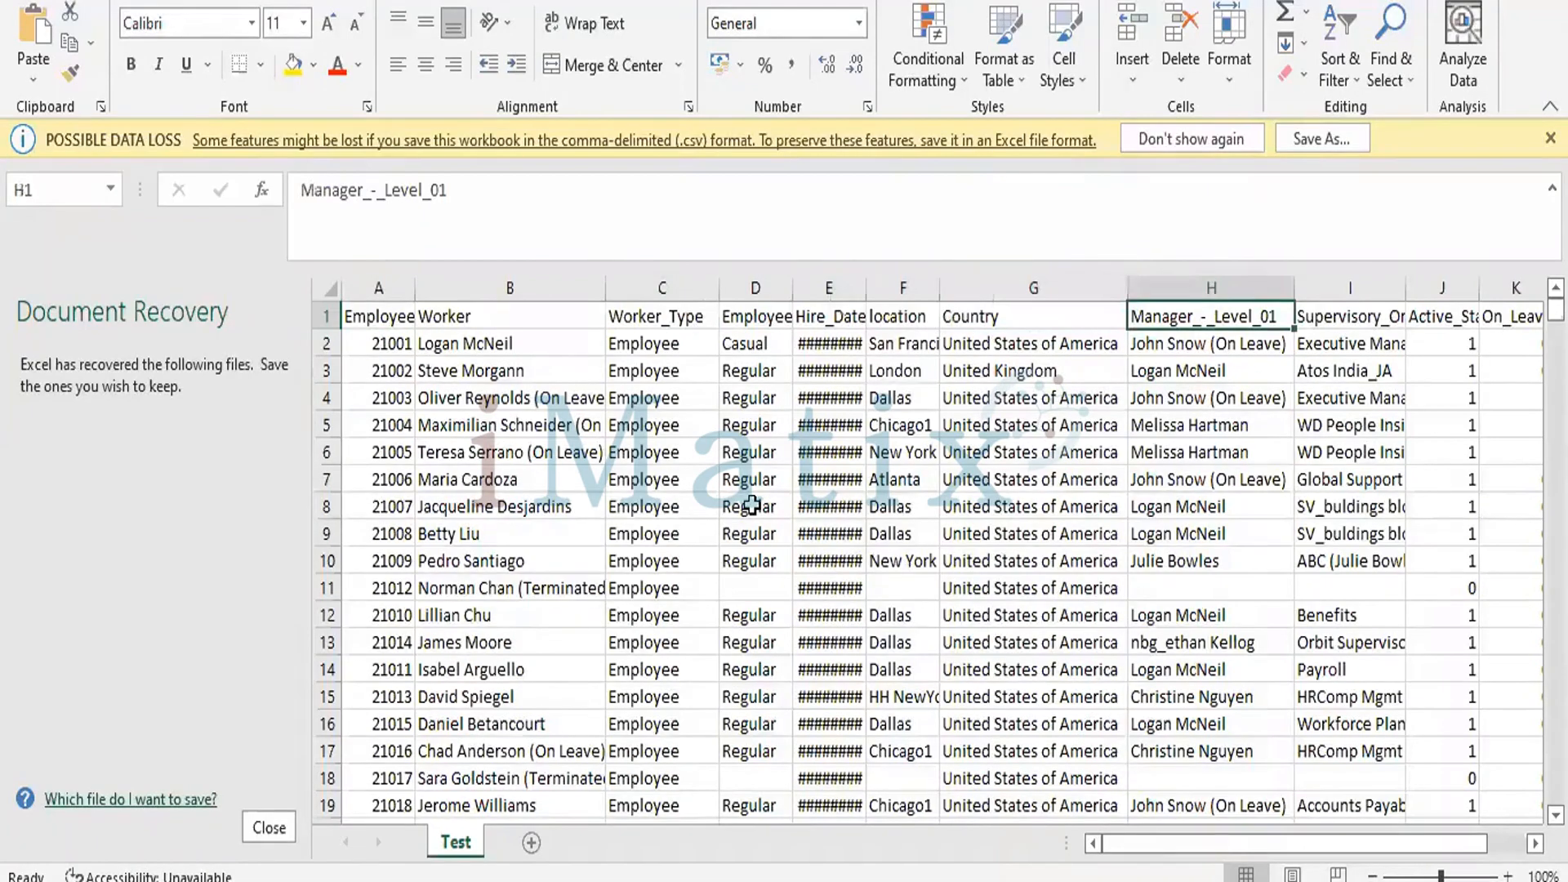
{"action": "key", "text": "Right"}
{"action": "key", "text": "Right"}
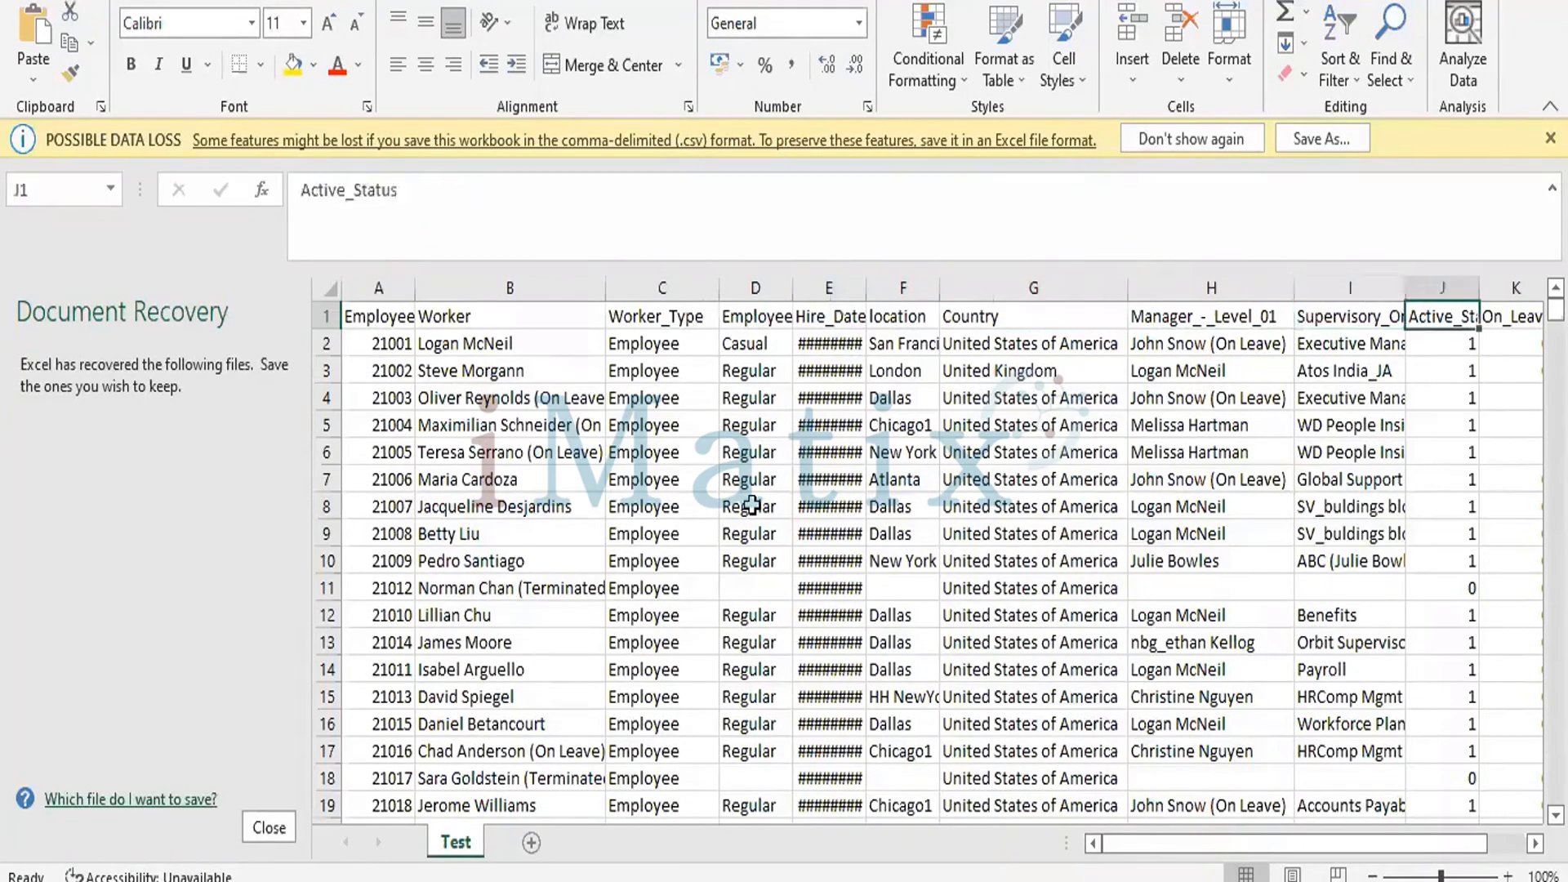
{"action": "key", "text": "Left"}
{"action": "key", "text": "Left"}
{"action": "key", "text": "Left"}
{"action": "key", "text": "Left"}
{"action": "key", "text": "Left"}
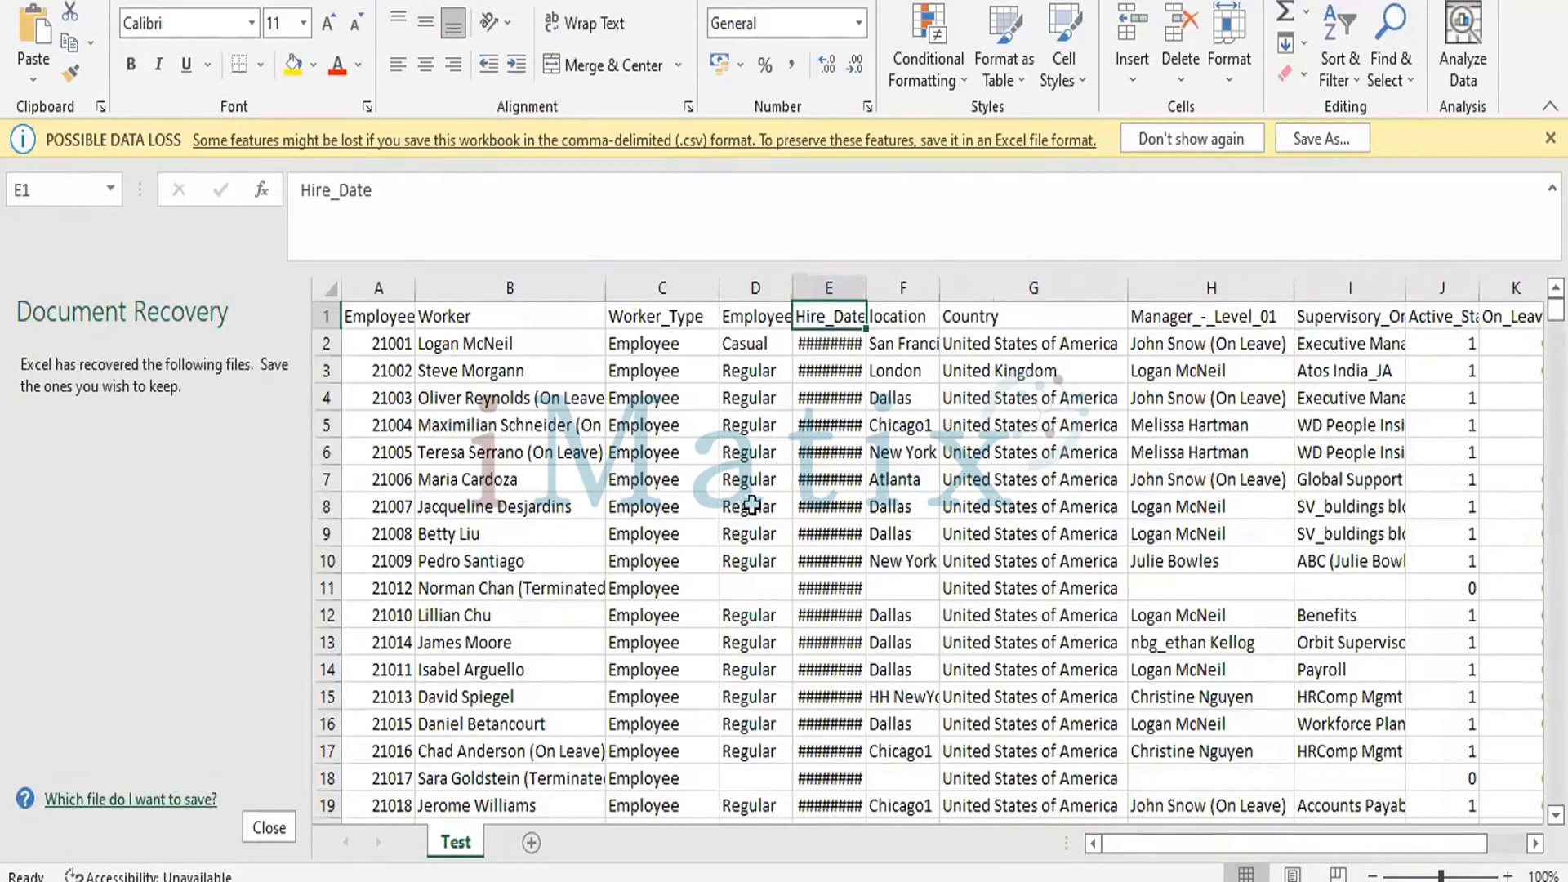
{"action": "key", "text": "Left"}
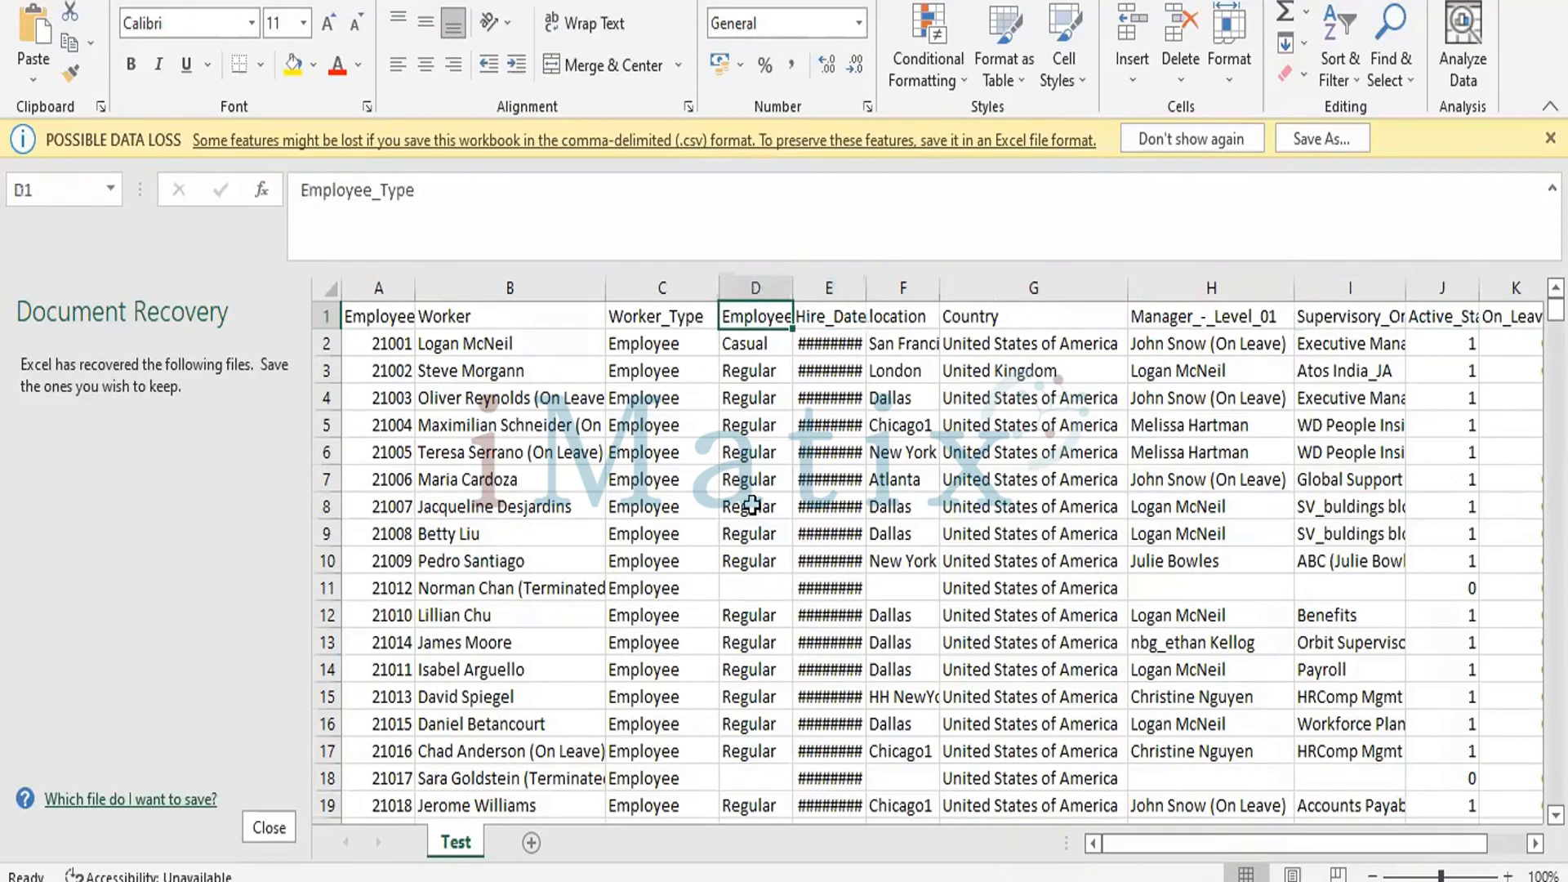
{"action": "key", "text": "Left"}
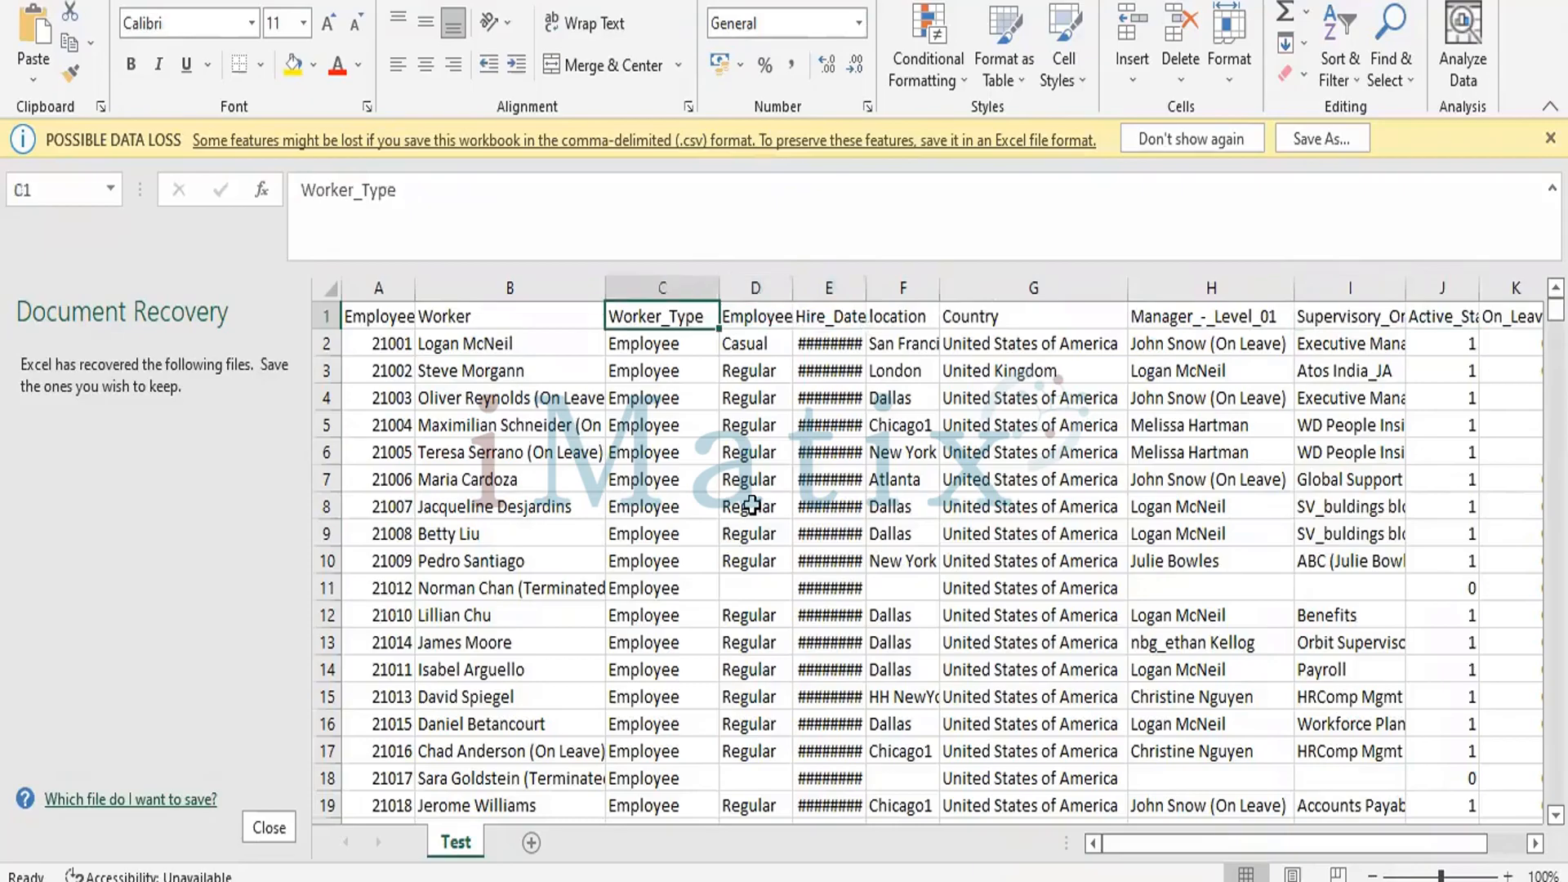
{"action": "key", "text": "Left"}
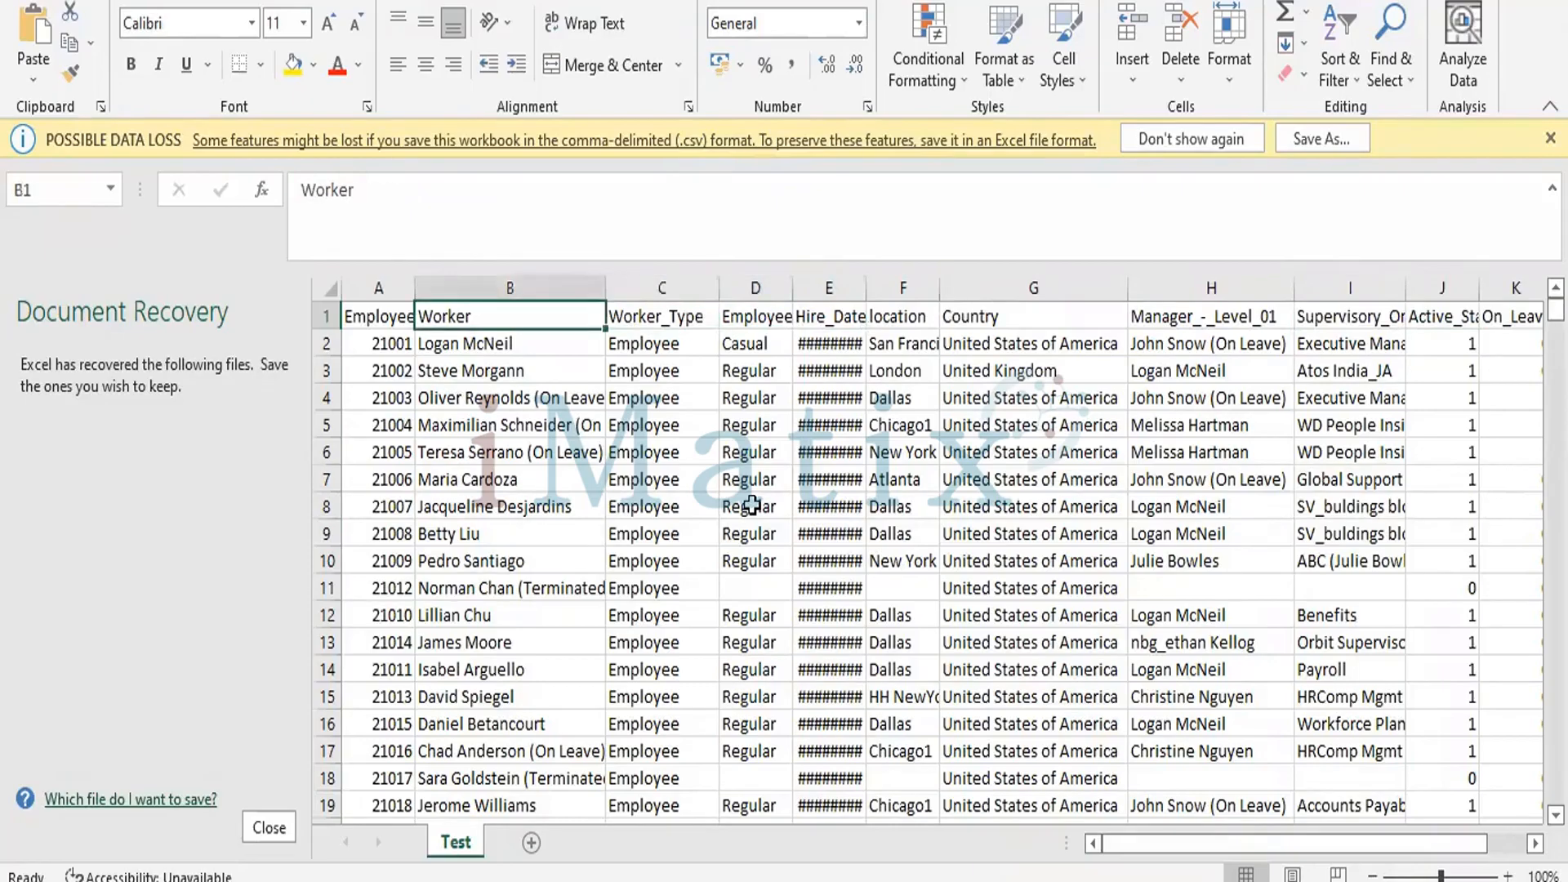
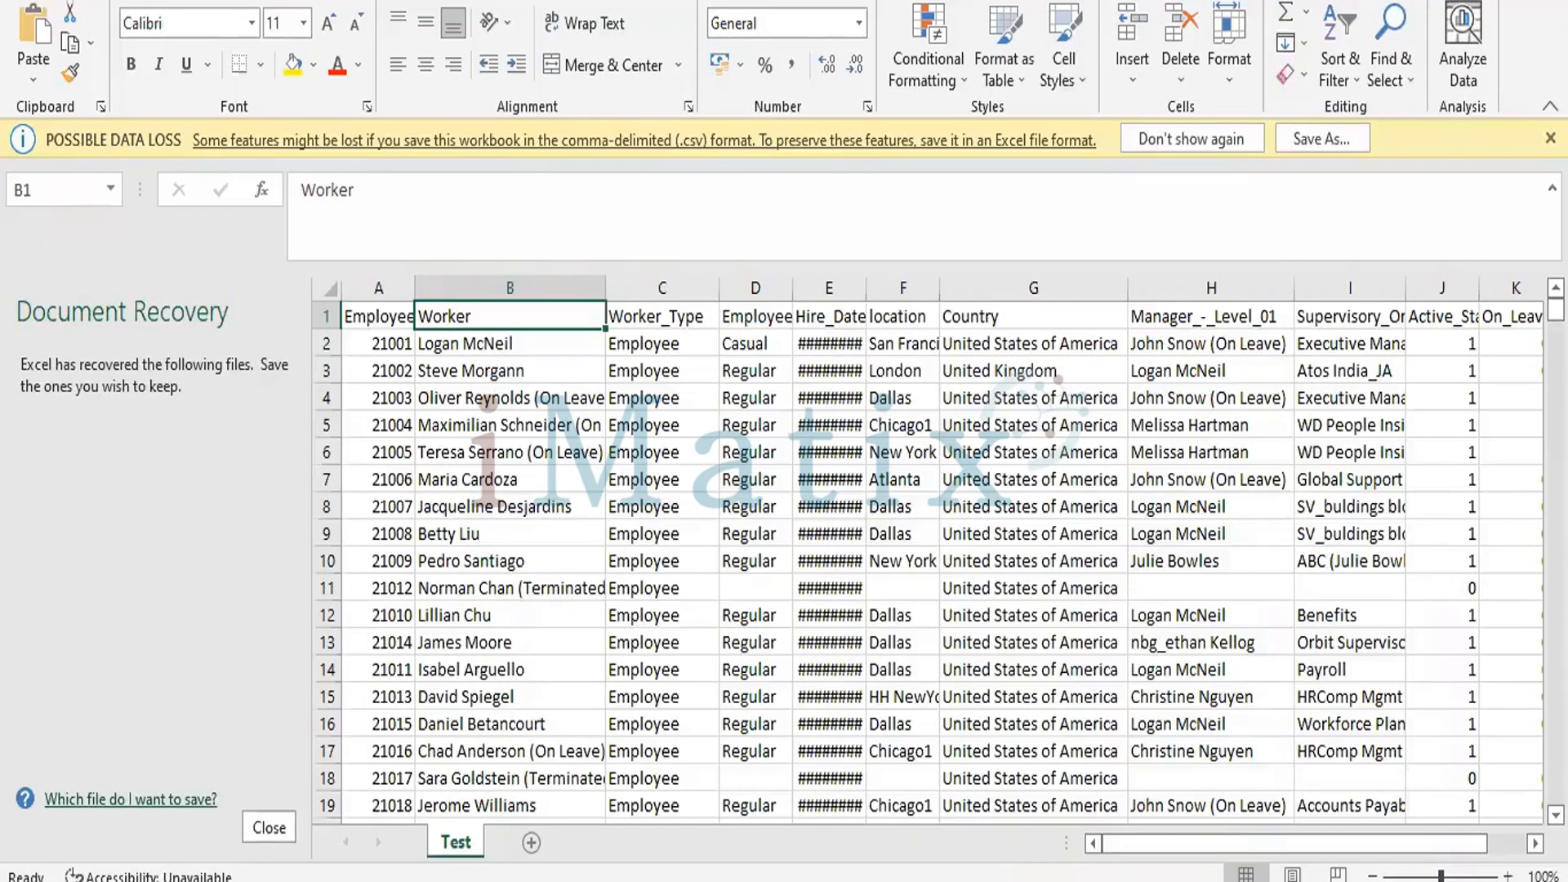
Close Test.csv without saving and open the All active employee - Outbound EIB integration system from the background process's integration details in Workday.
{"action": "left_click", "coordinate": [1547, 1]}
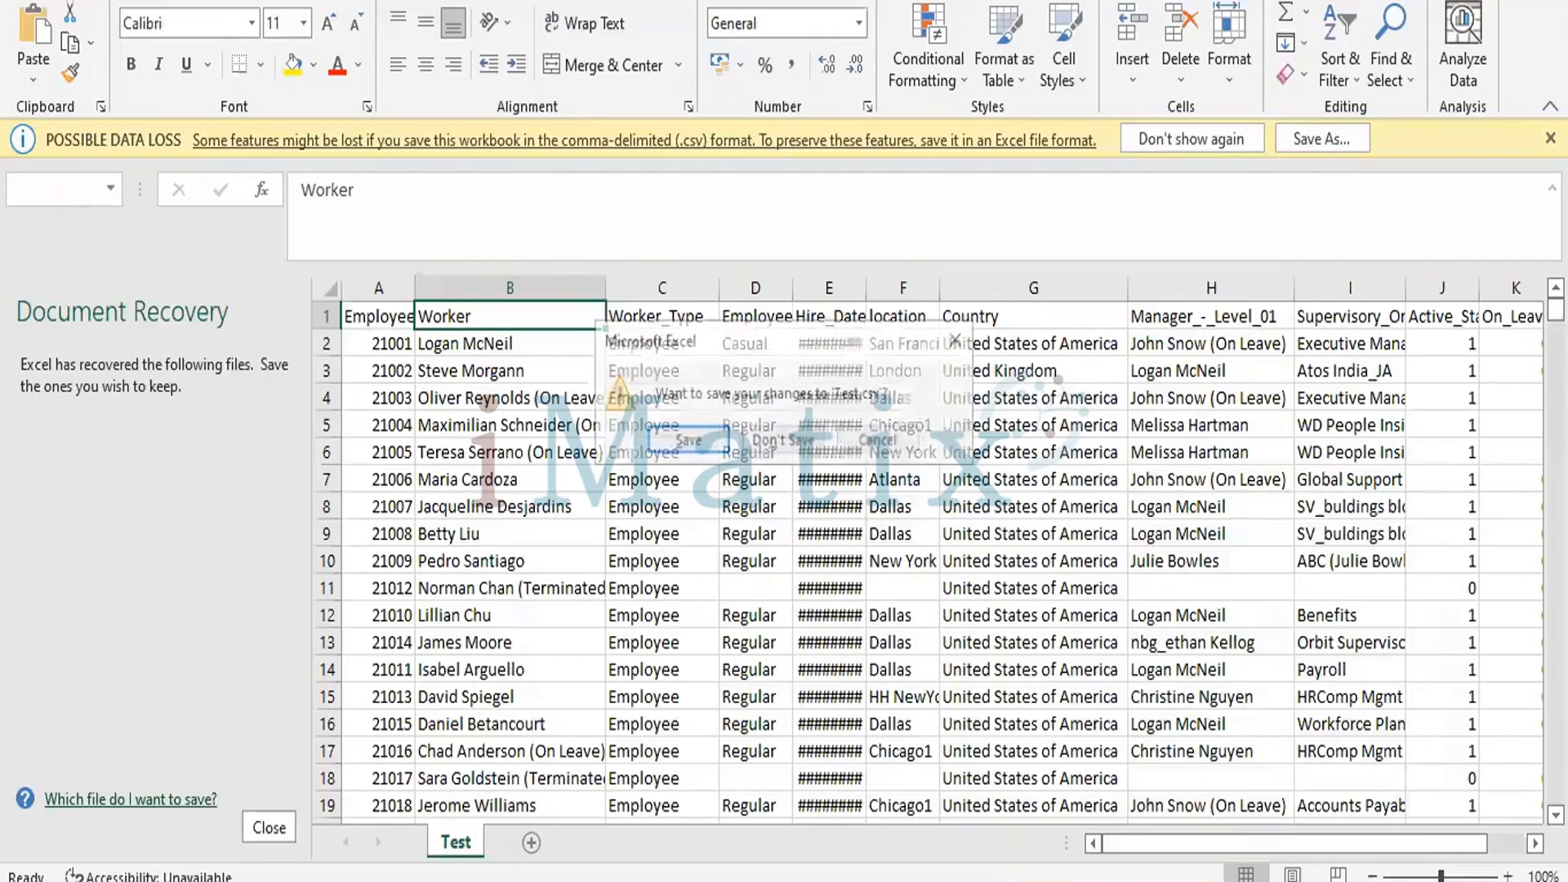
{"action": "left_click", "coordinate": [767, 441]}
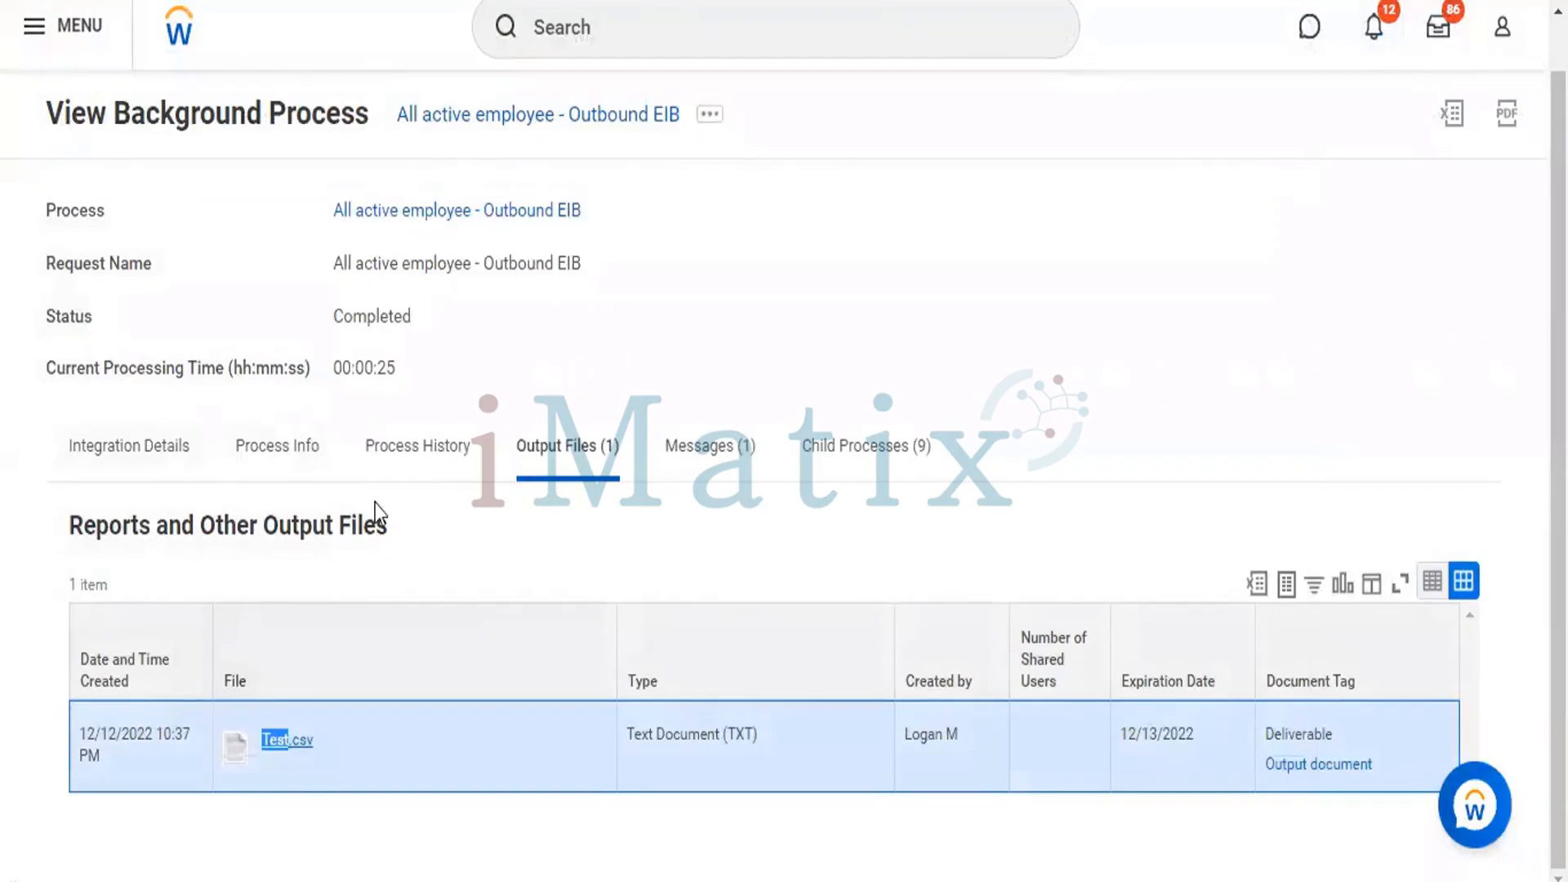
{"action": "left_click", "coordinate": [126, 438]}
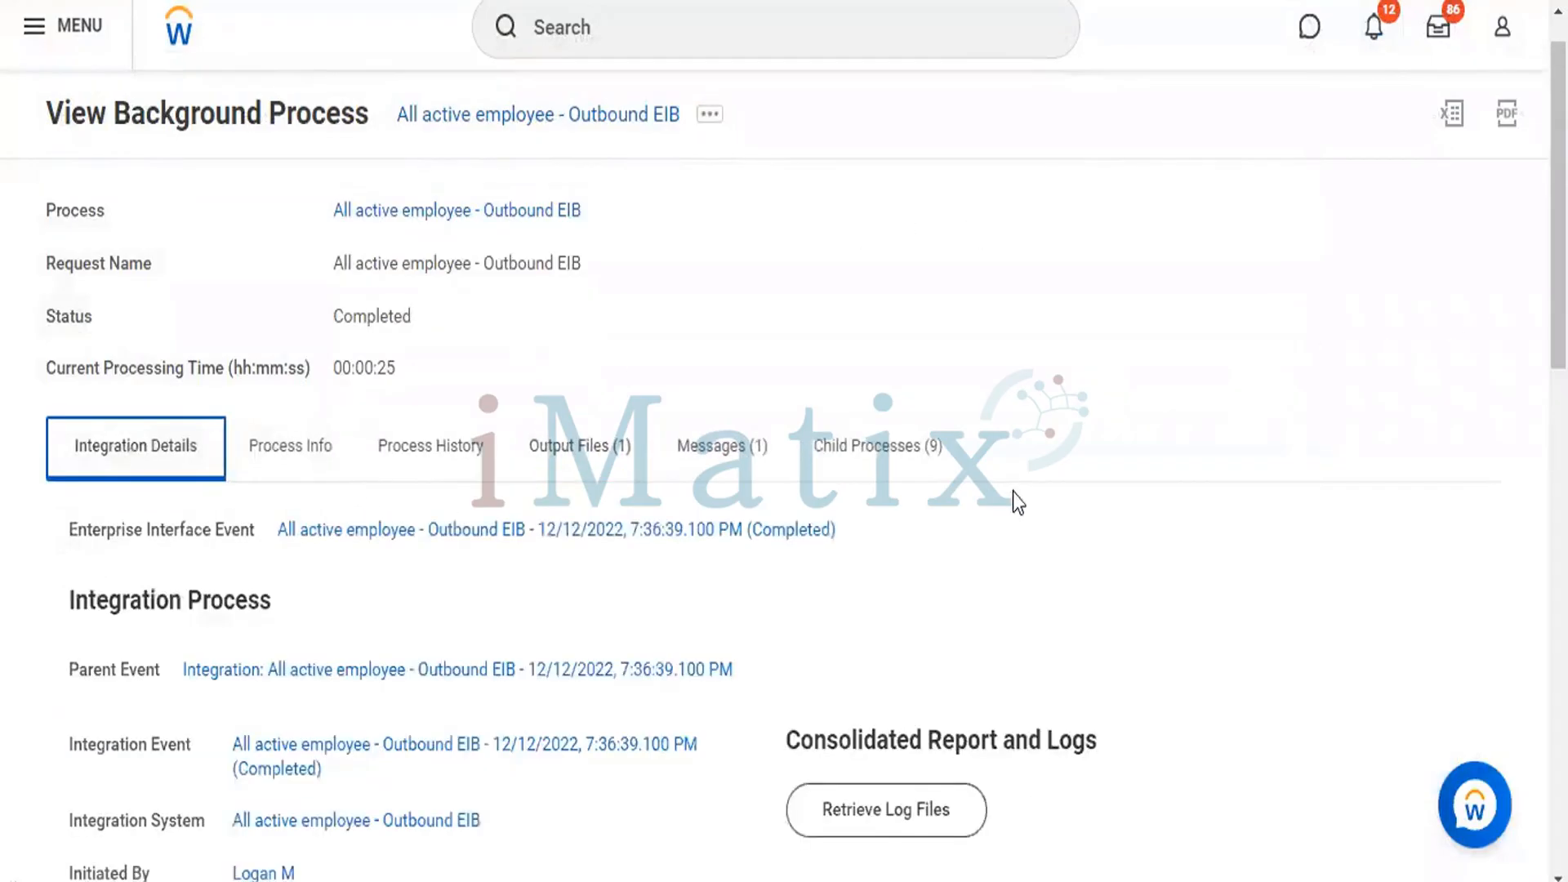
{"action": "scroll", "coordinate": [784, 440], "scroll_direction": "down", "scroll_amount": 2}
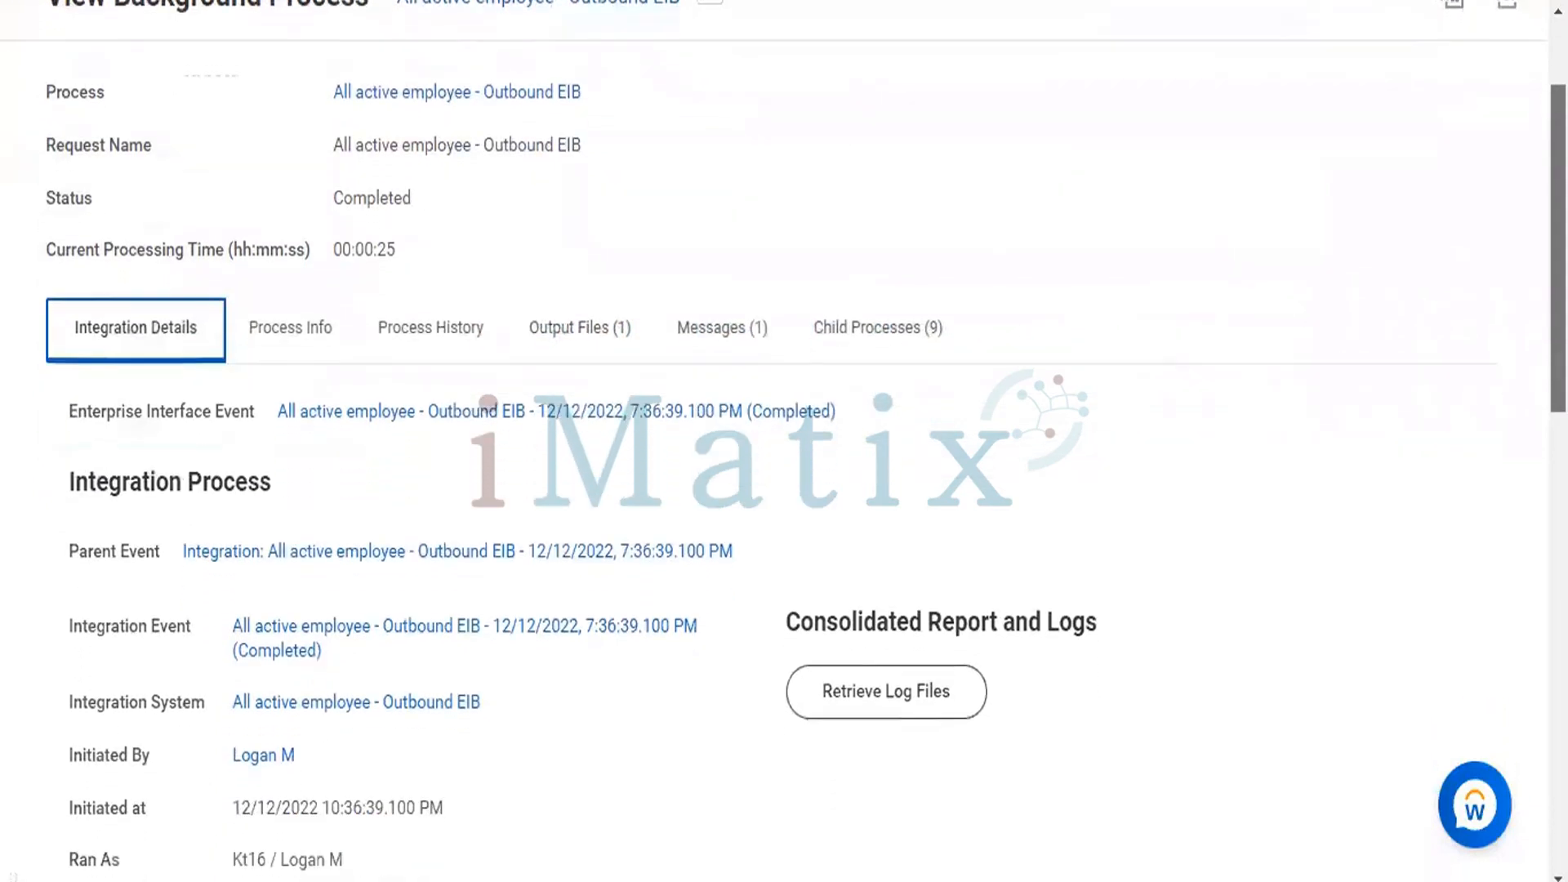
{"action": "scroll", "coordinate": [784, 441], "scroll_direction": "down", "scroll_amount": 3}
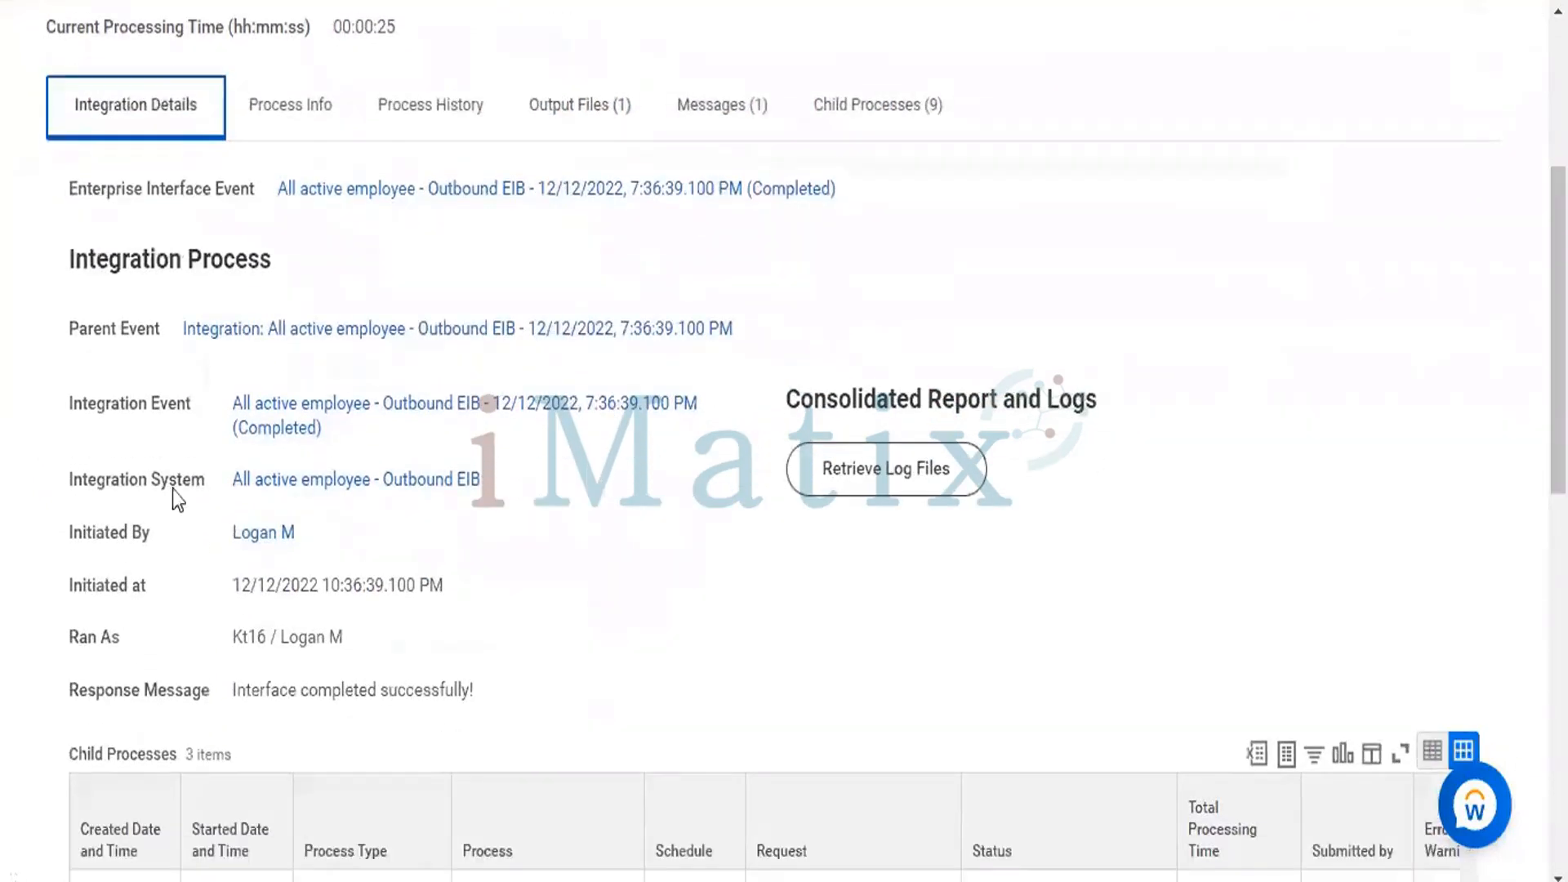
{"action": "left_click", "coordinate": [274, 478]}
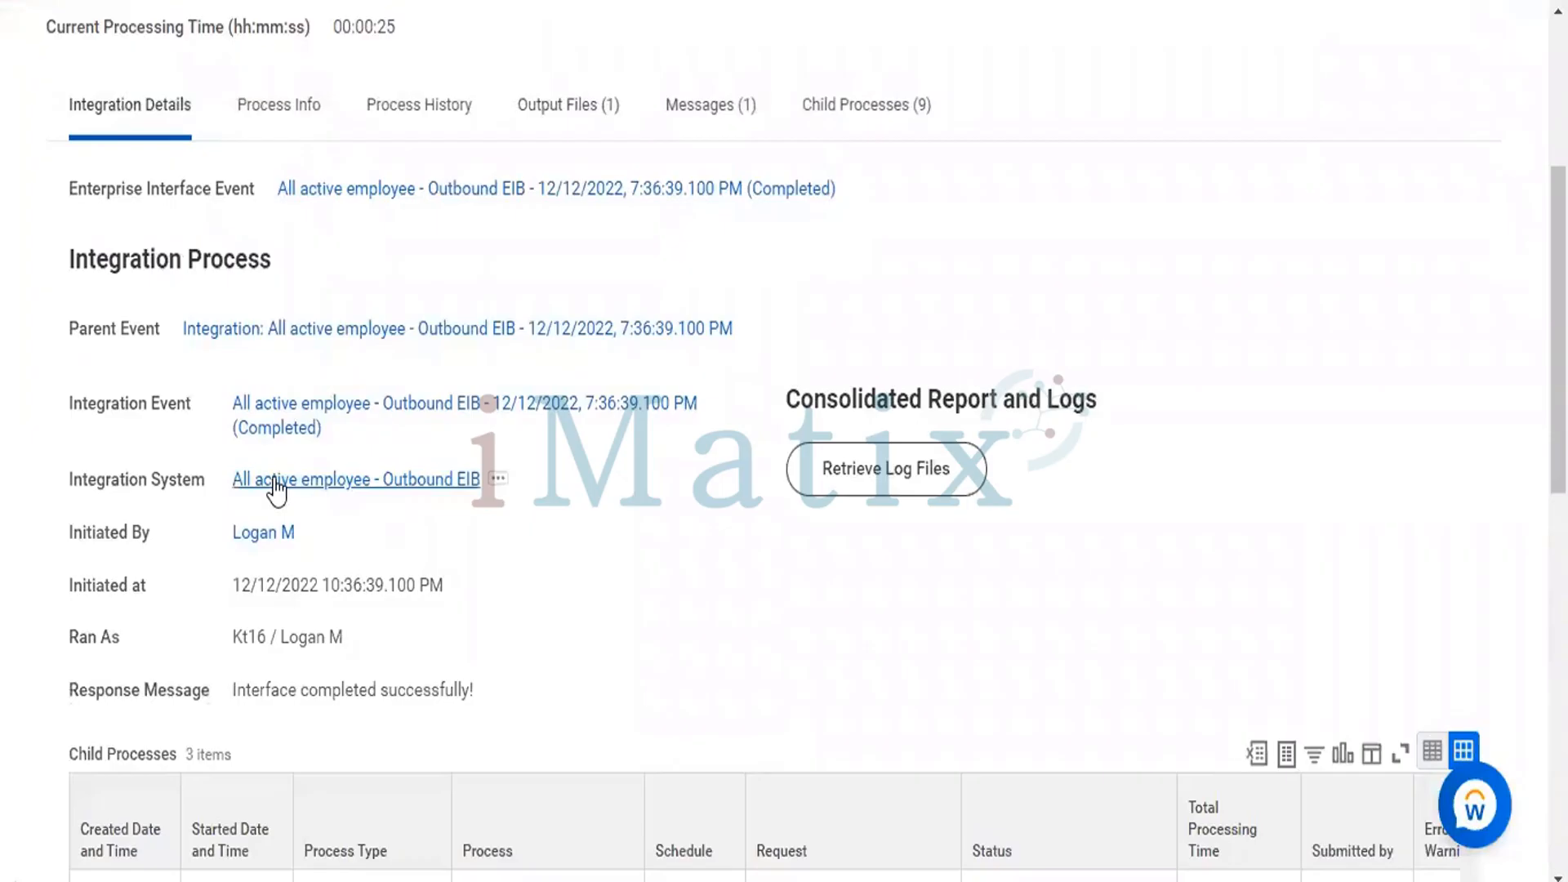
{"action": "left_click", "coordinate": [321, 480]}
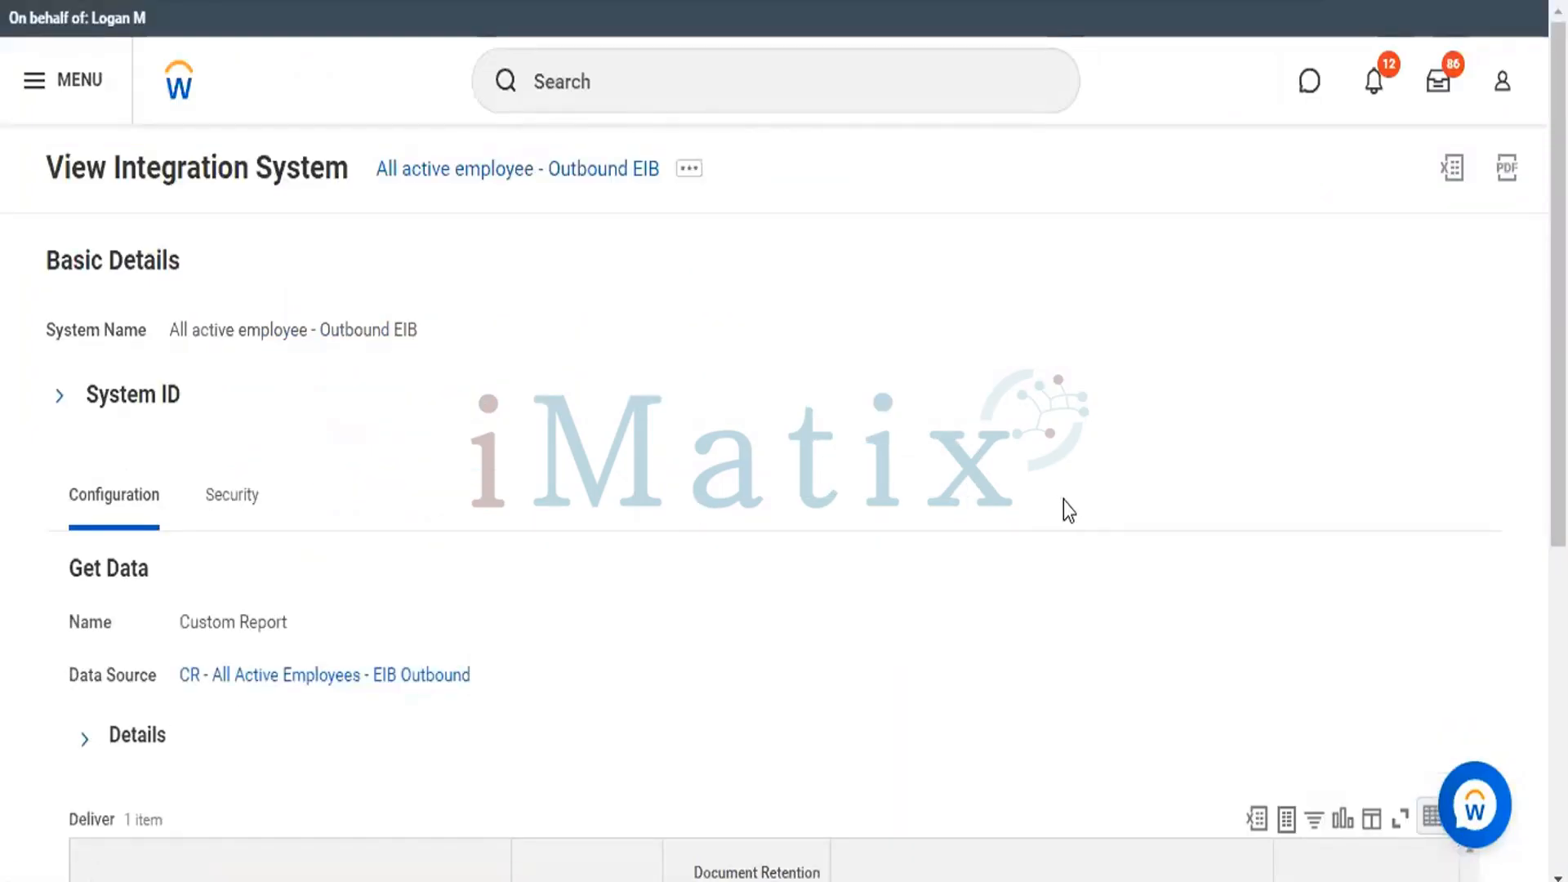
Open the enterprise interface of the All active employee - Outbound EIB integration system for editing.
{"action": "left_click", "coordinate": [690, 171]}
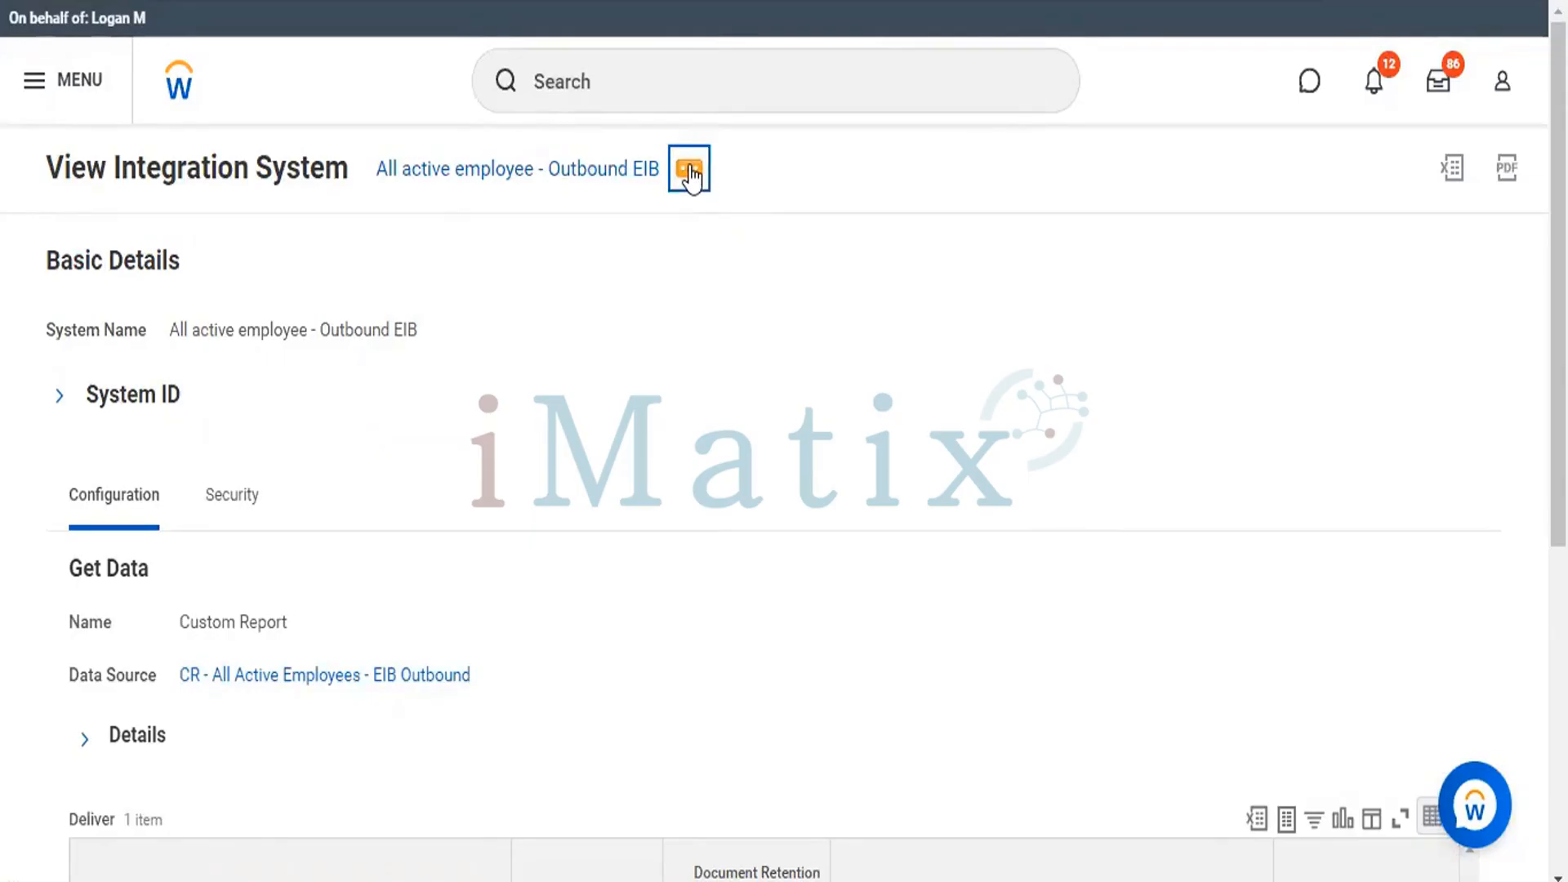
{"action": "left_click", "coordinate": [690, 172]}
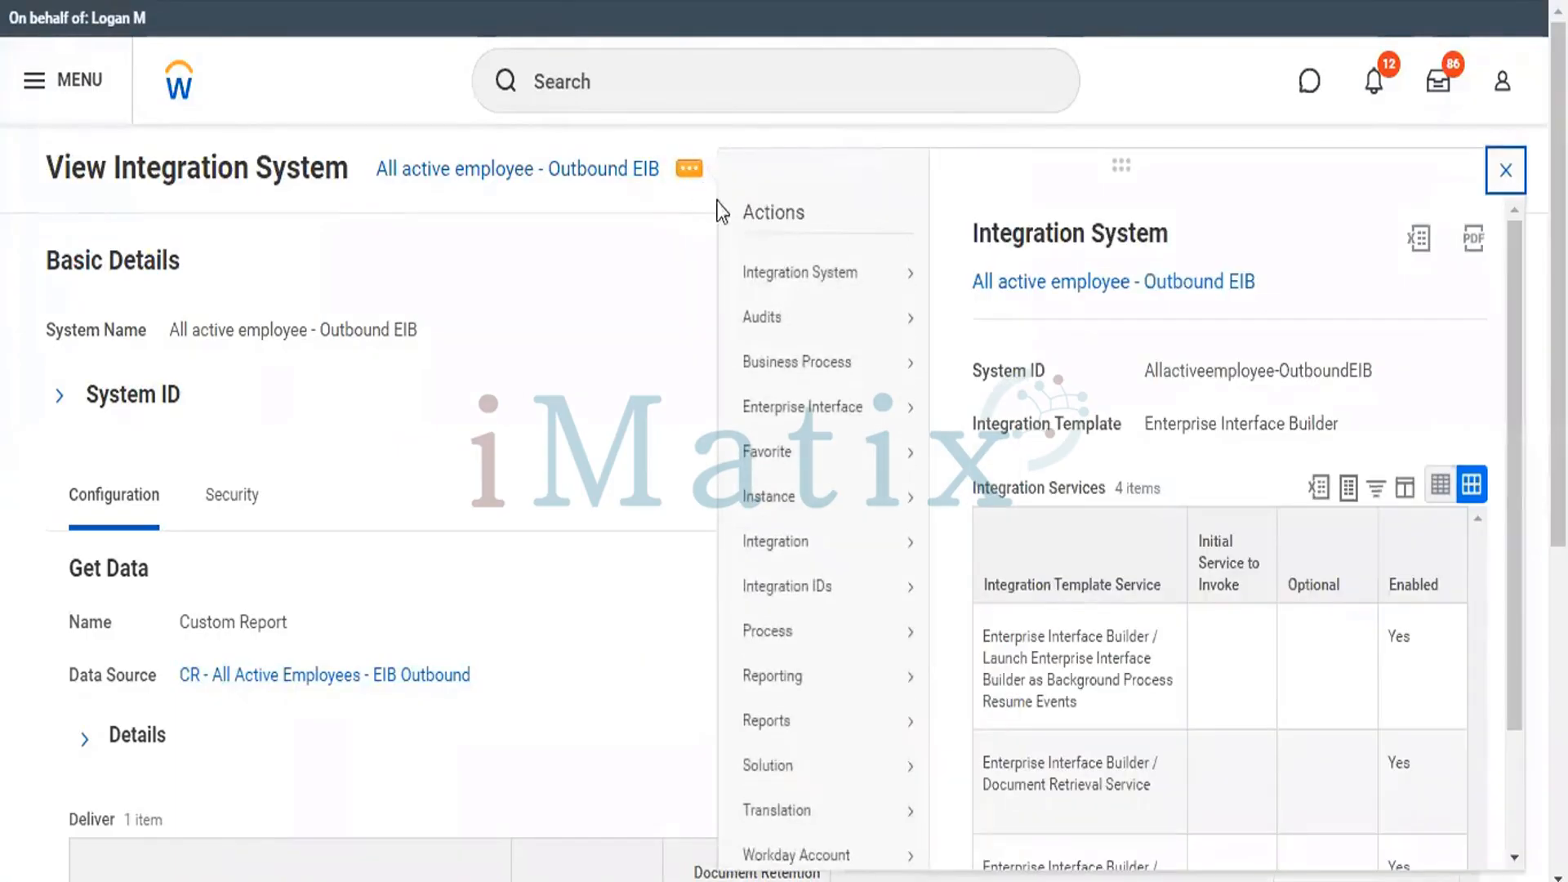
{"action": "mouse_move", "coordinate": [796, 413]}
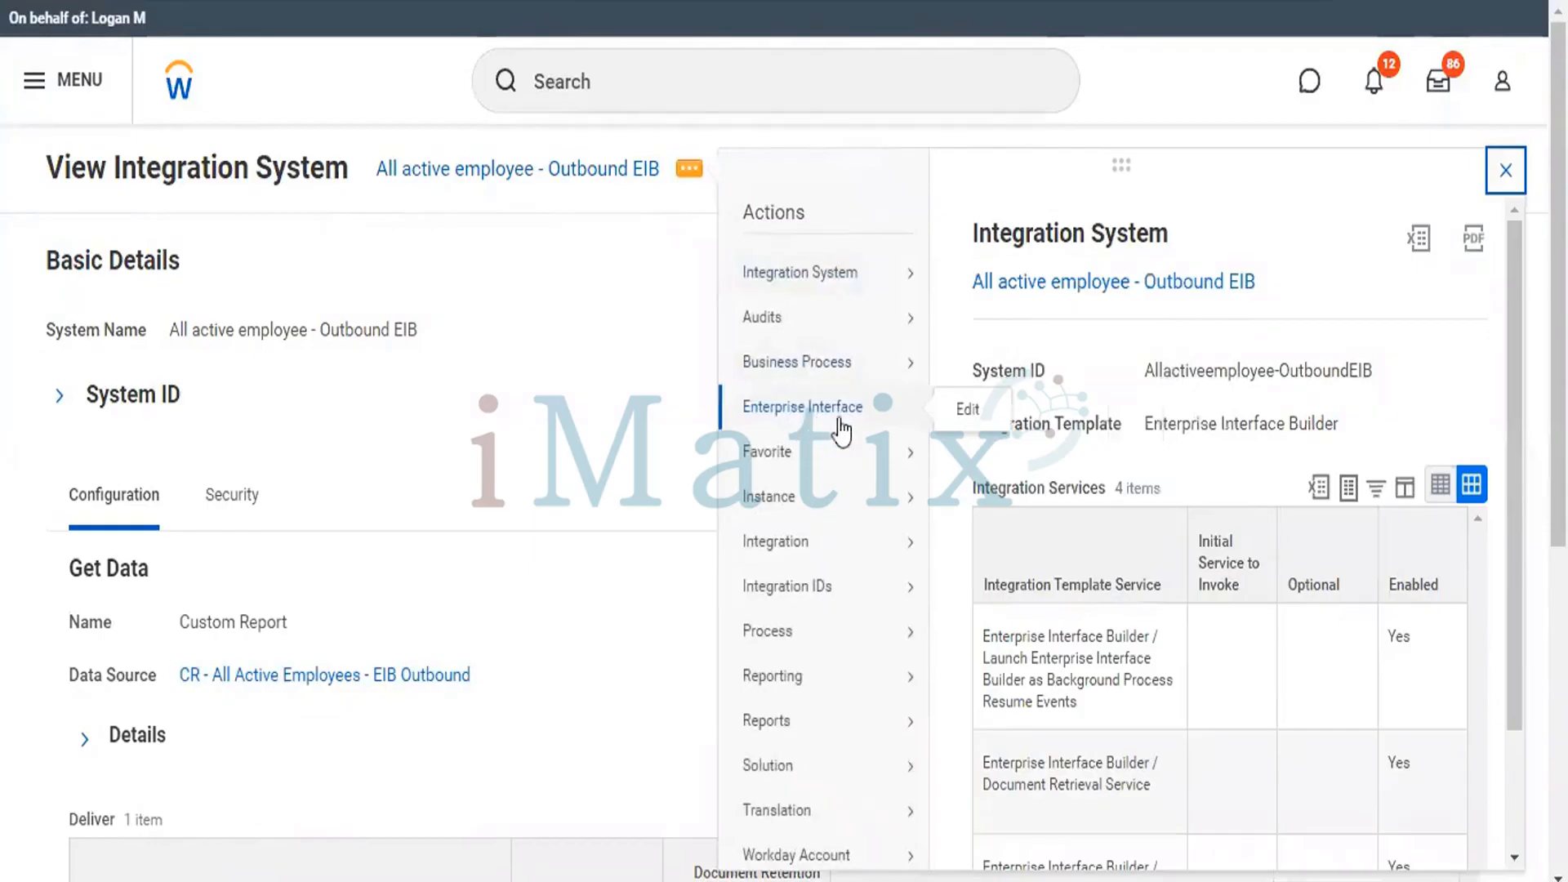
{"action": "left_click", "coordinate": [967, 412]}
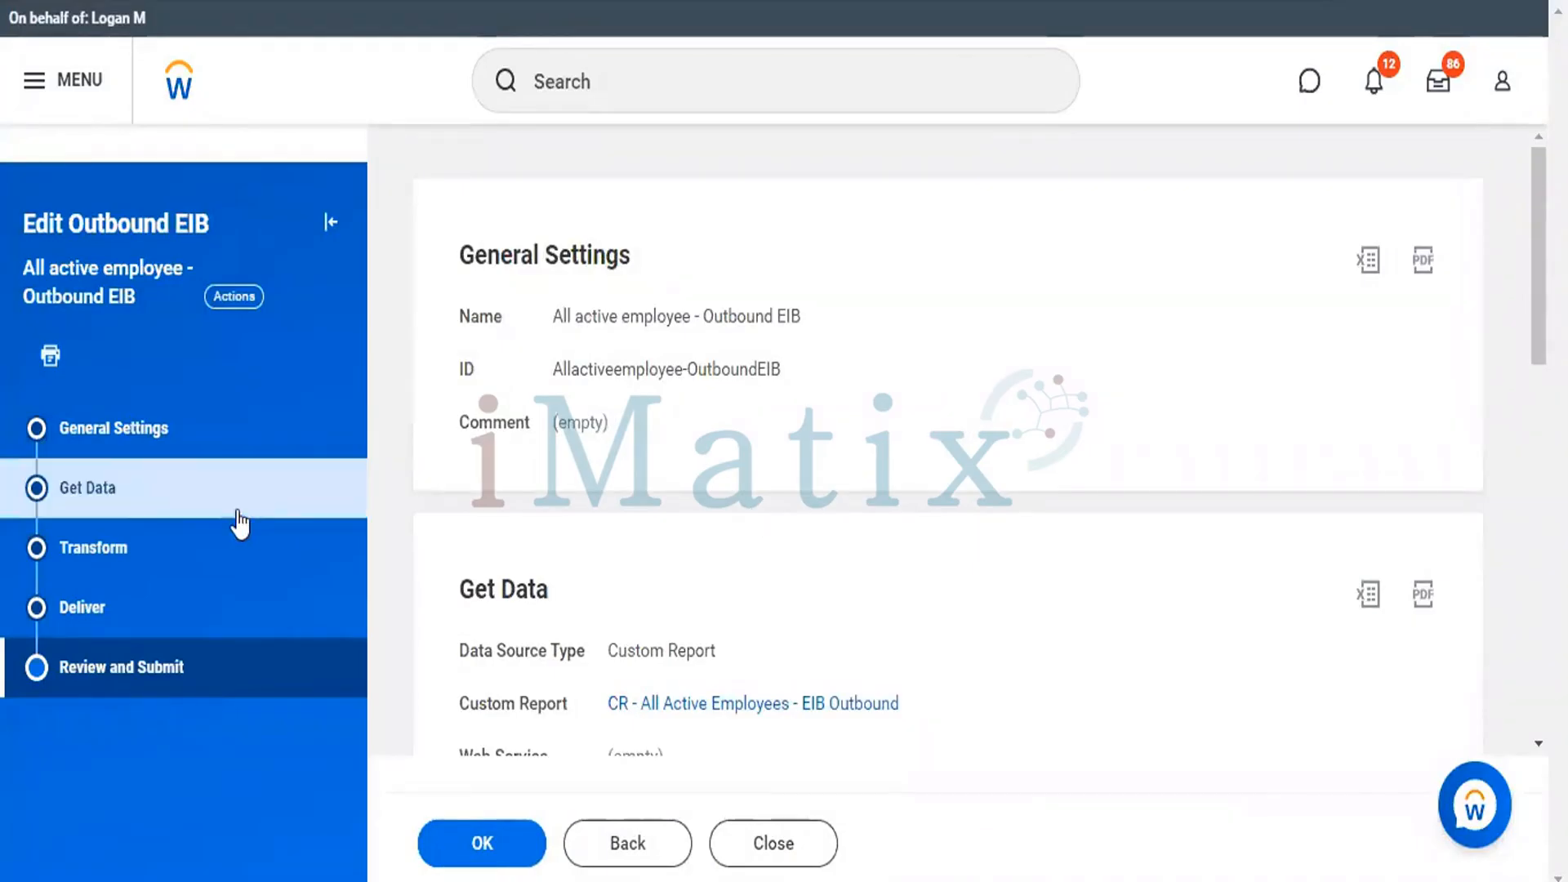
Clear the CSV alternate output format in the Get Data details by resetting it to "select one".
{"action": "left_click", "coordinate": [150, 494]}
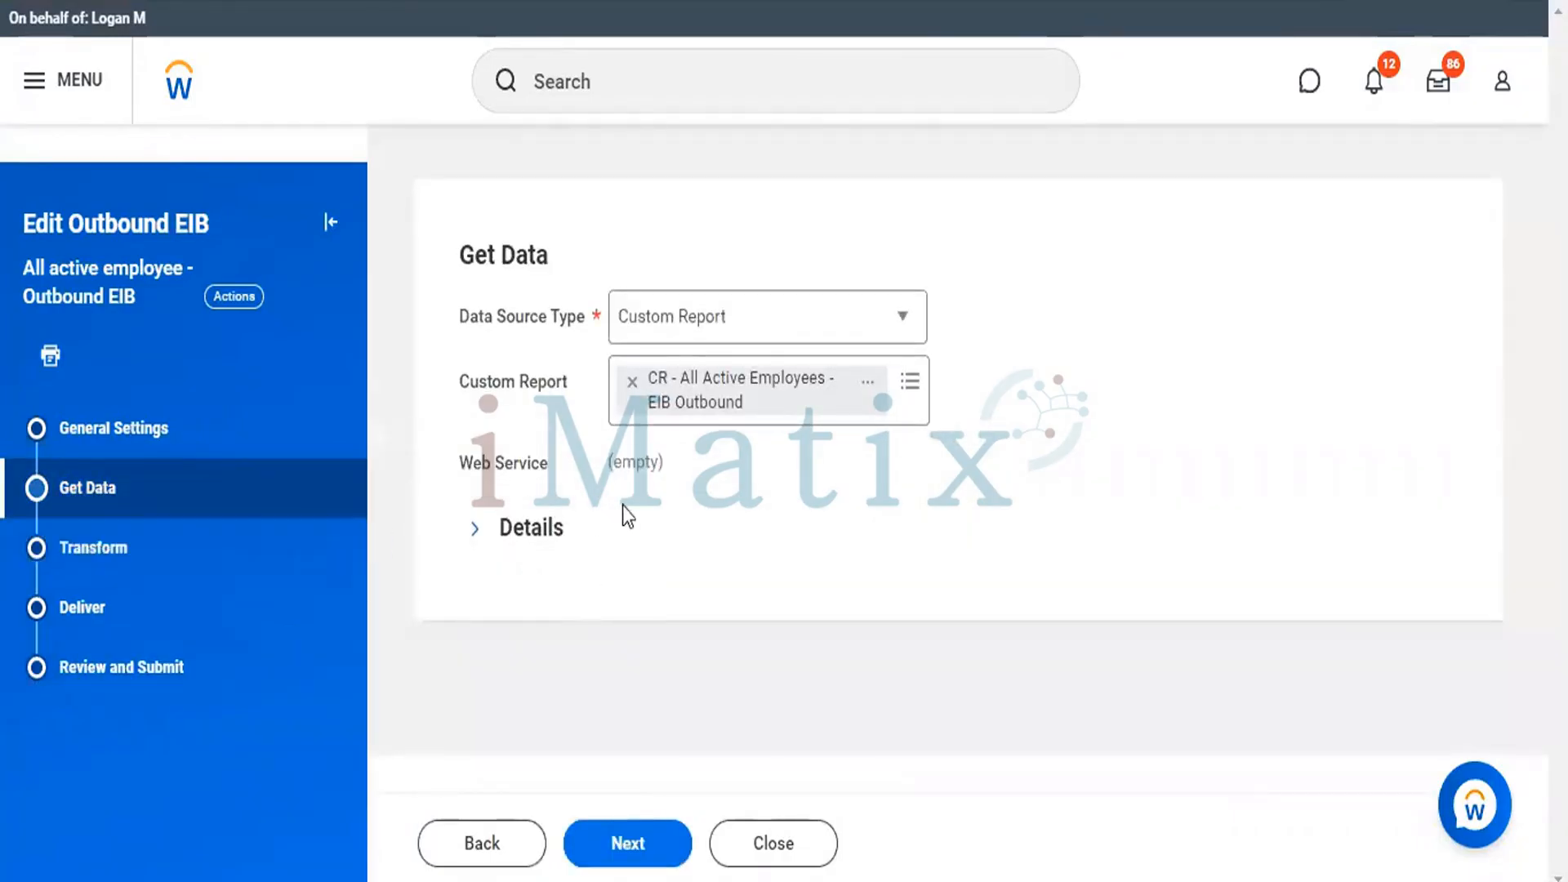
{"action": "left_click", "coordinate": [475, 529]}
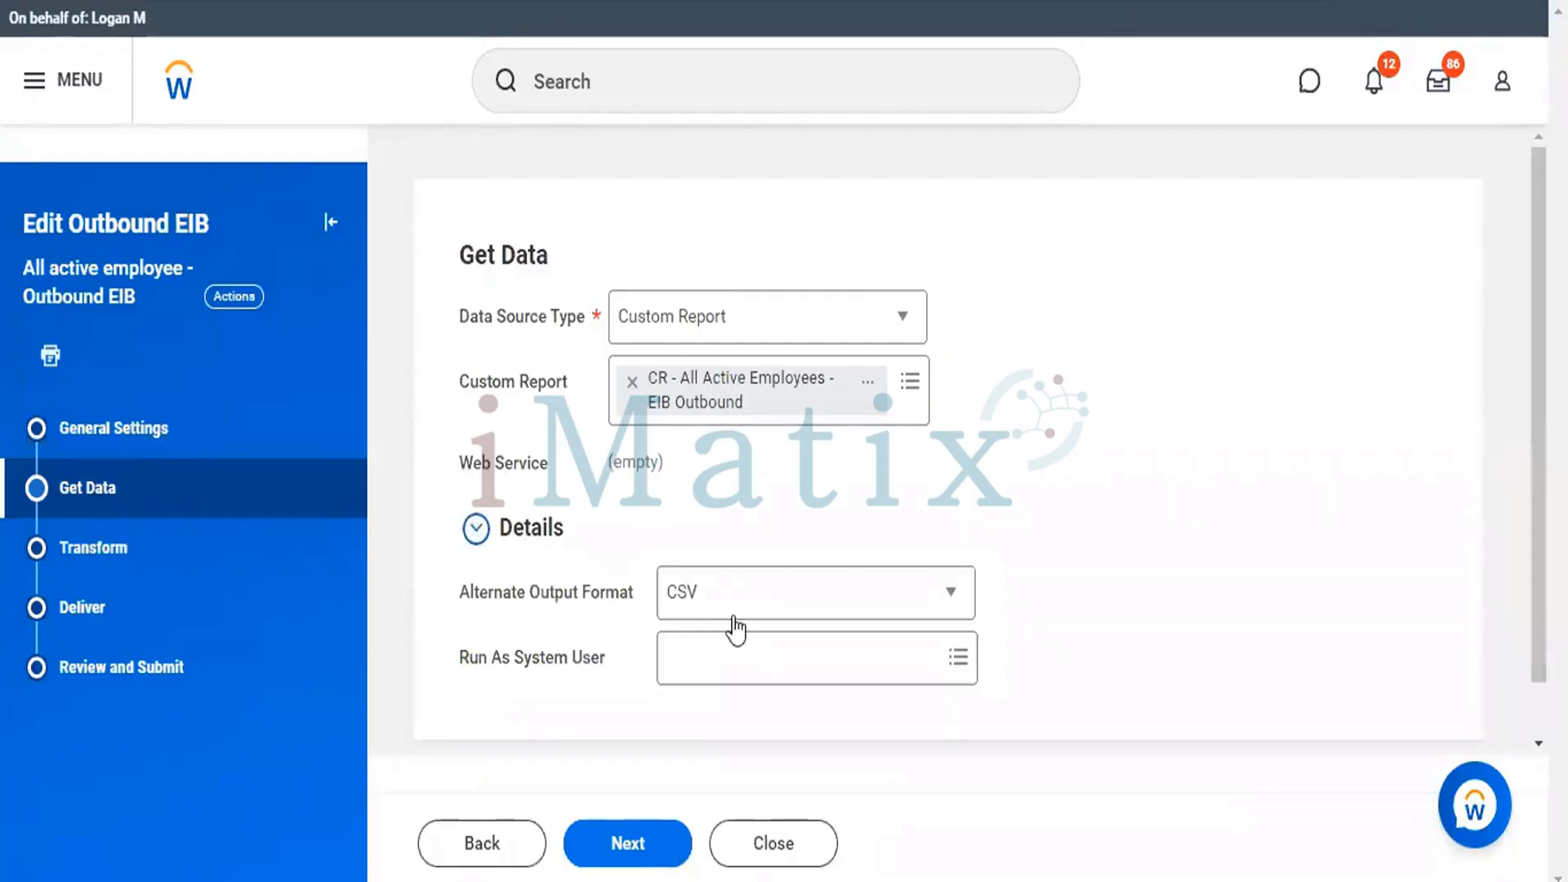
{"action": "left_click", "coordinate": [947, 596]}
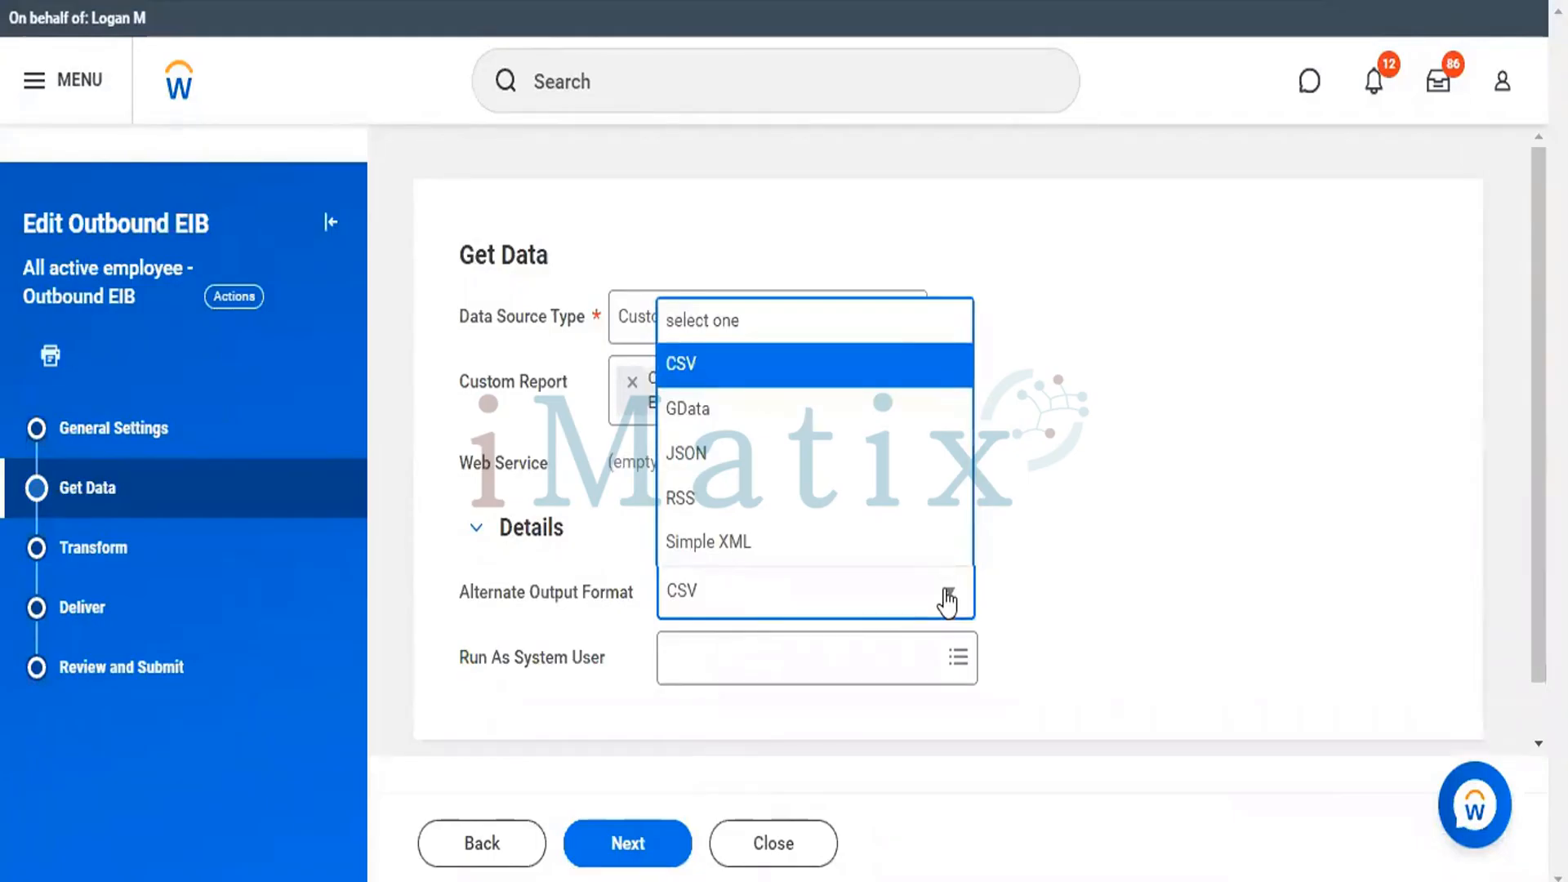
{"action": "left_click", "coordinate": [898, 614]}
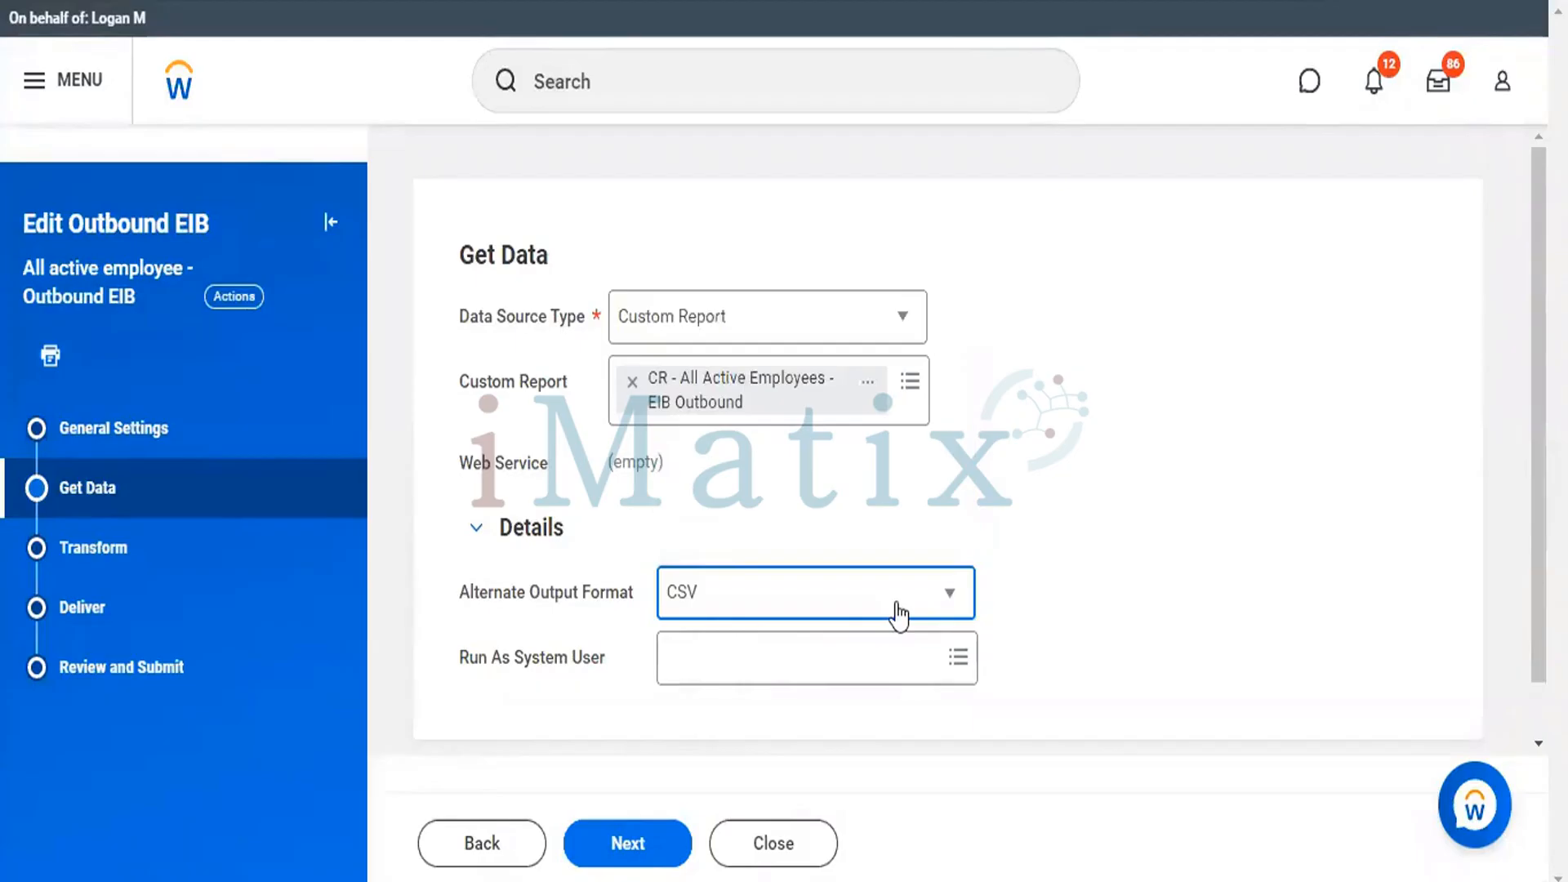
{"action": "left_click", "coordinate": [949, 600]}
{"action": "left_click", "coordinate": [950, 606]}
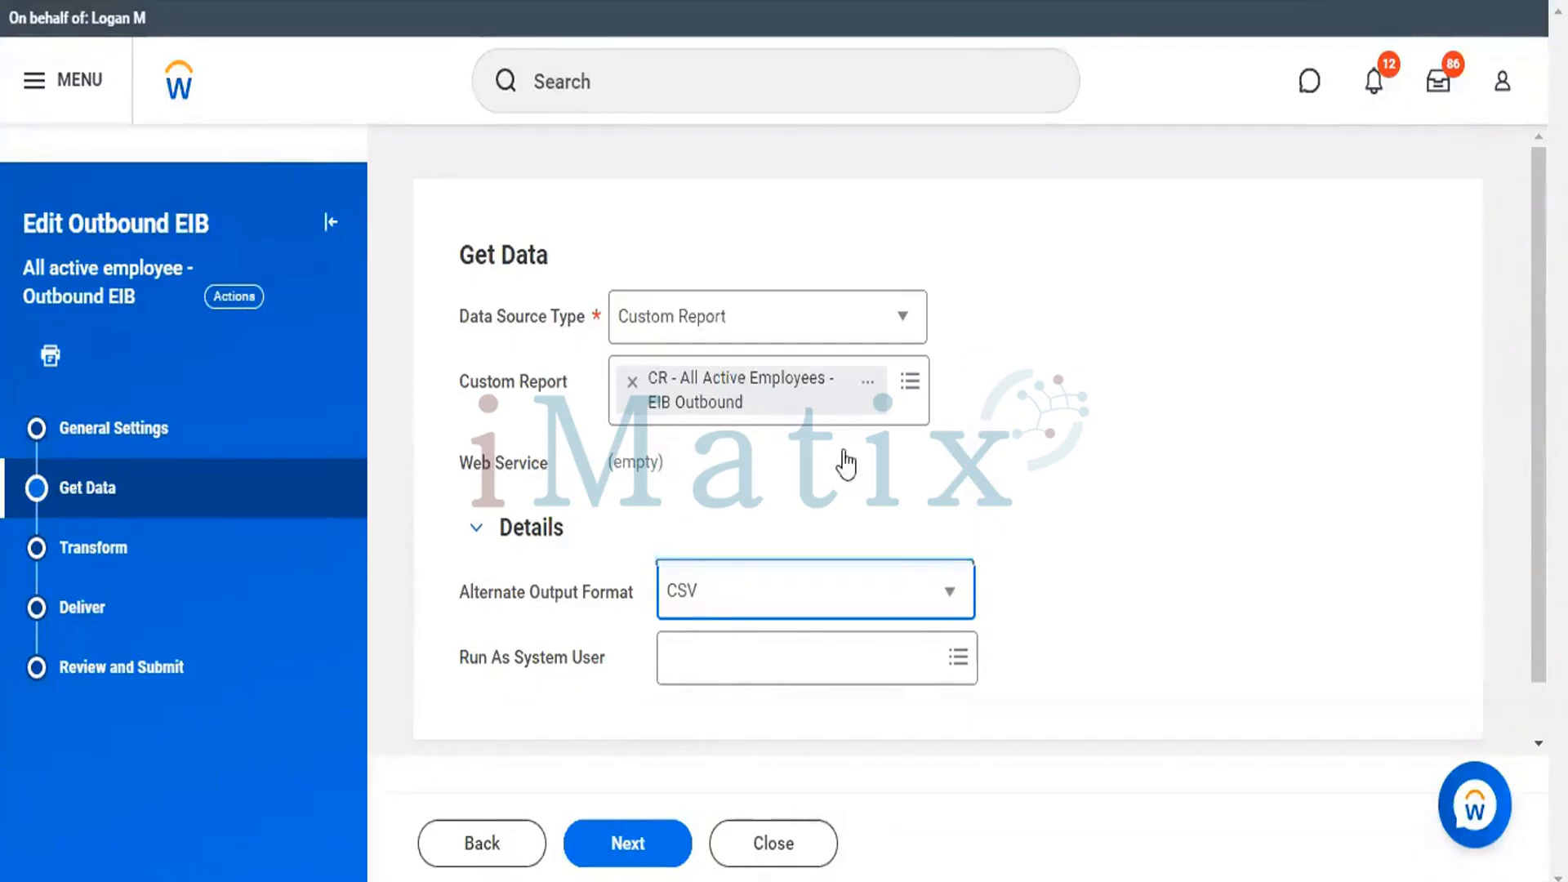
{"action": "left_click", "coordinate": [718, 322]}
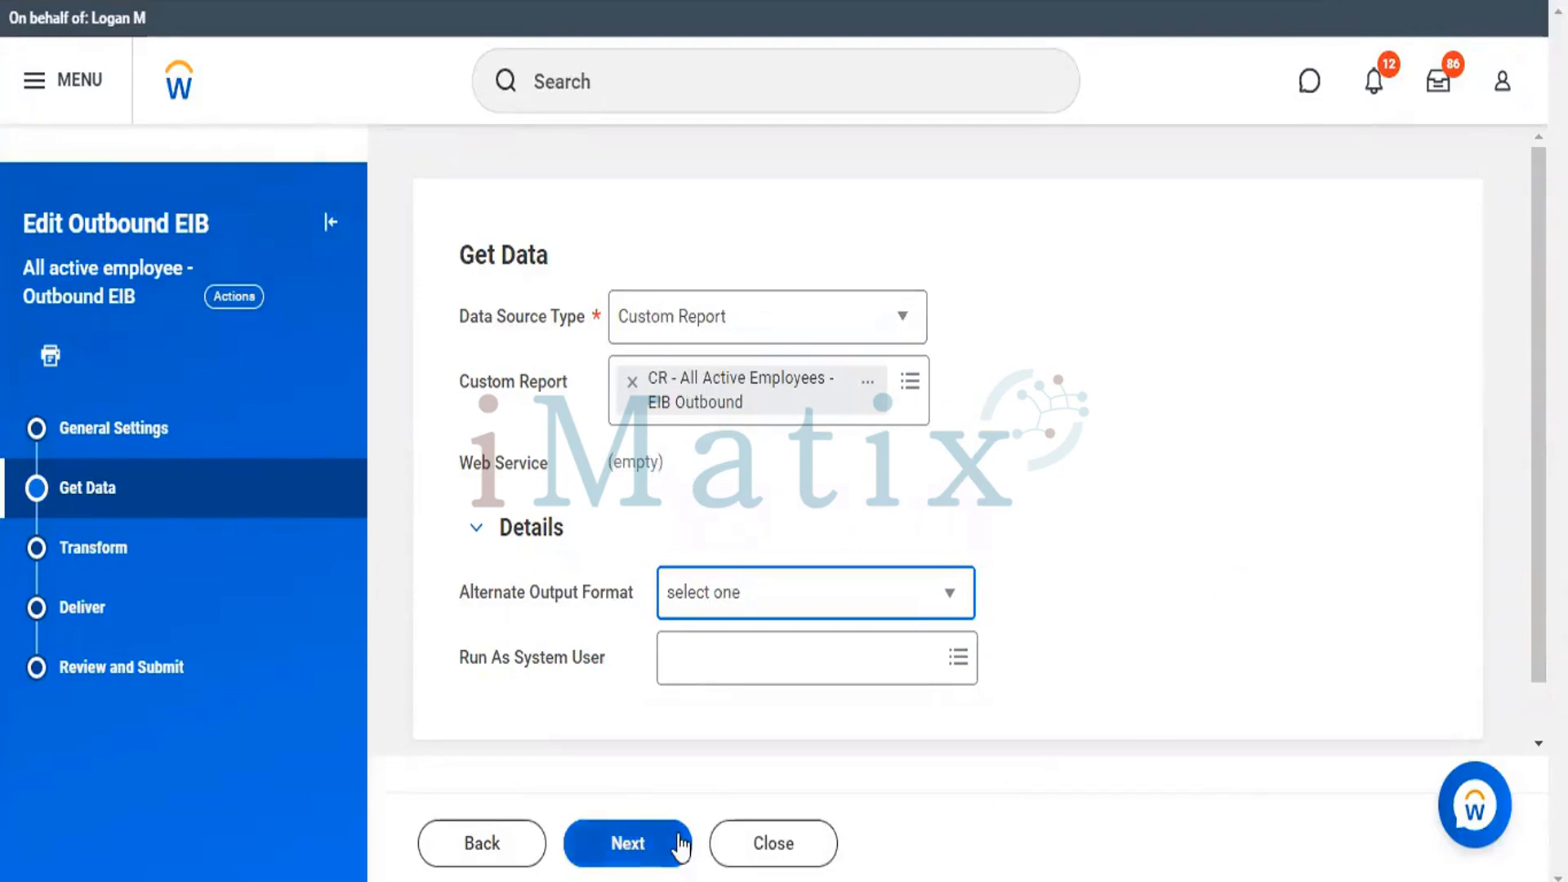
Set the EIB's transformation type to New Custom Report Transformation and continue to the delivery settings.
{"action": "left_click", "coordinate": [106, 554]}
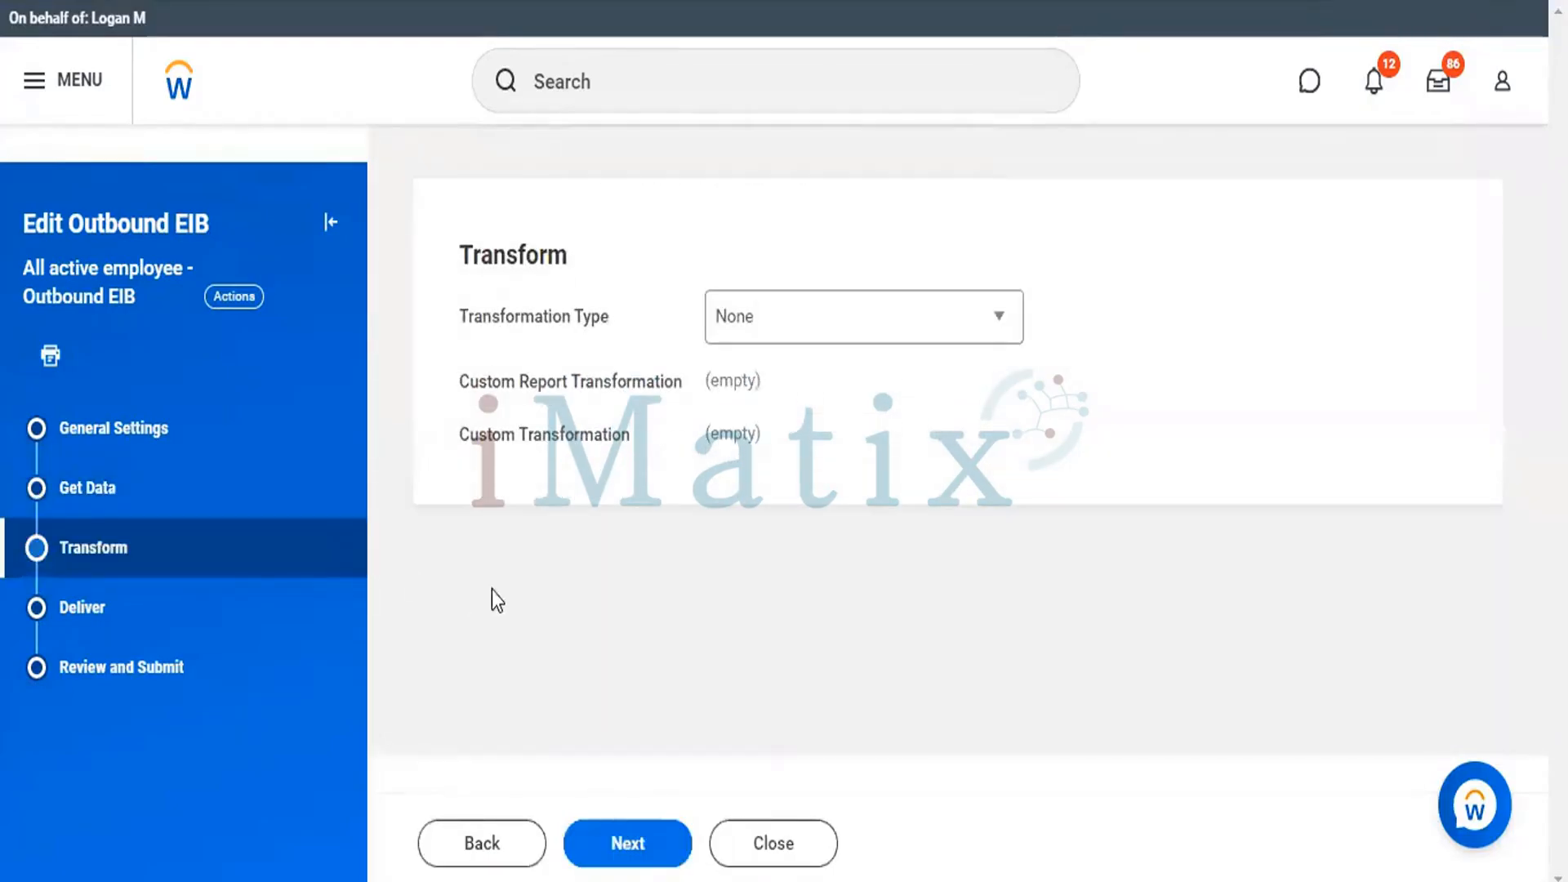
{"action": "left_click", "coordinate": [954, 320]}
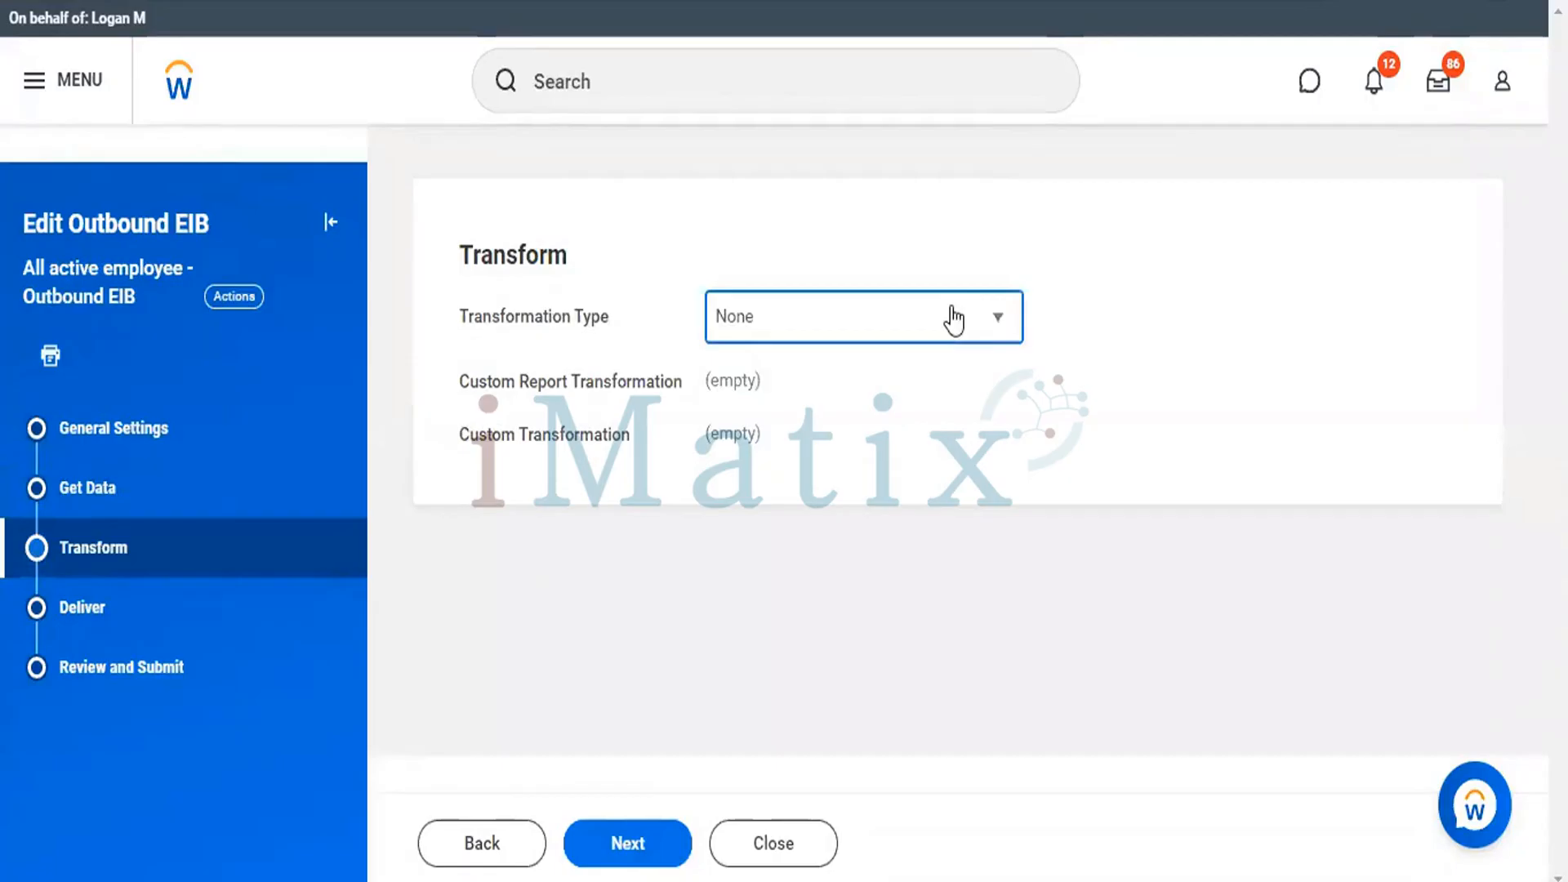
{"action": "left_click", "coordinate": [954, 320]}
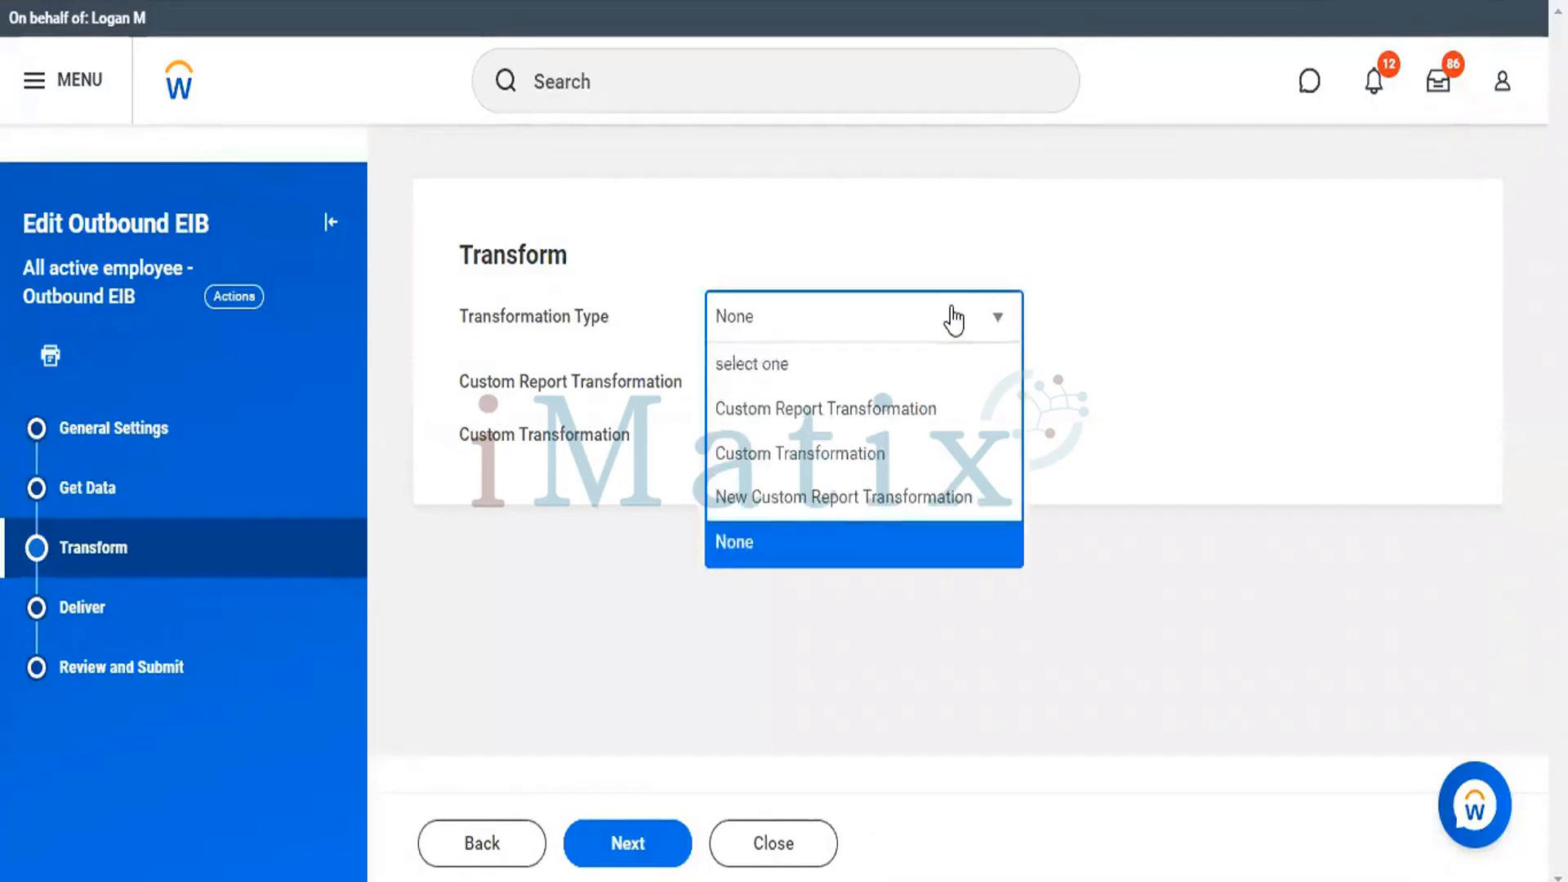
{"action": "left_click", "coordinate": [851, 495]}
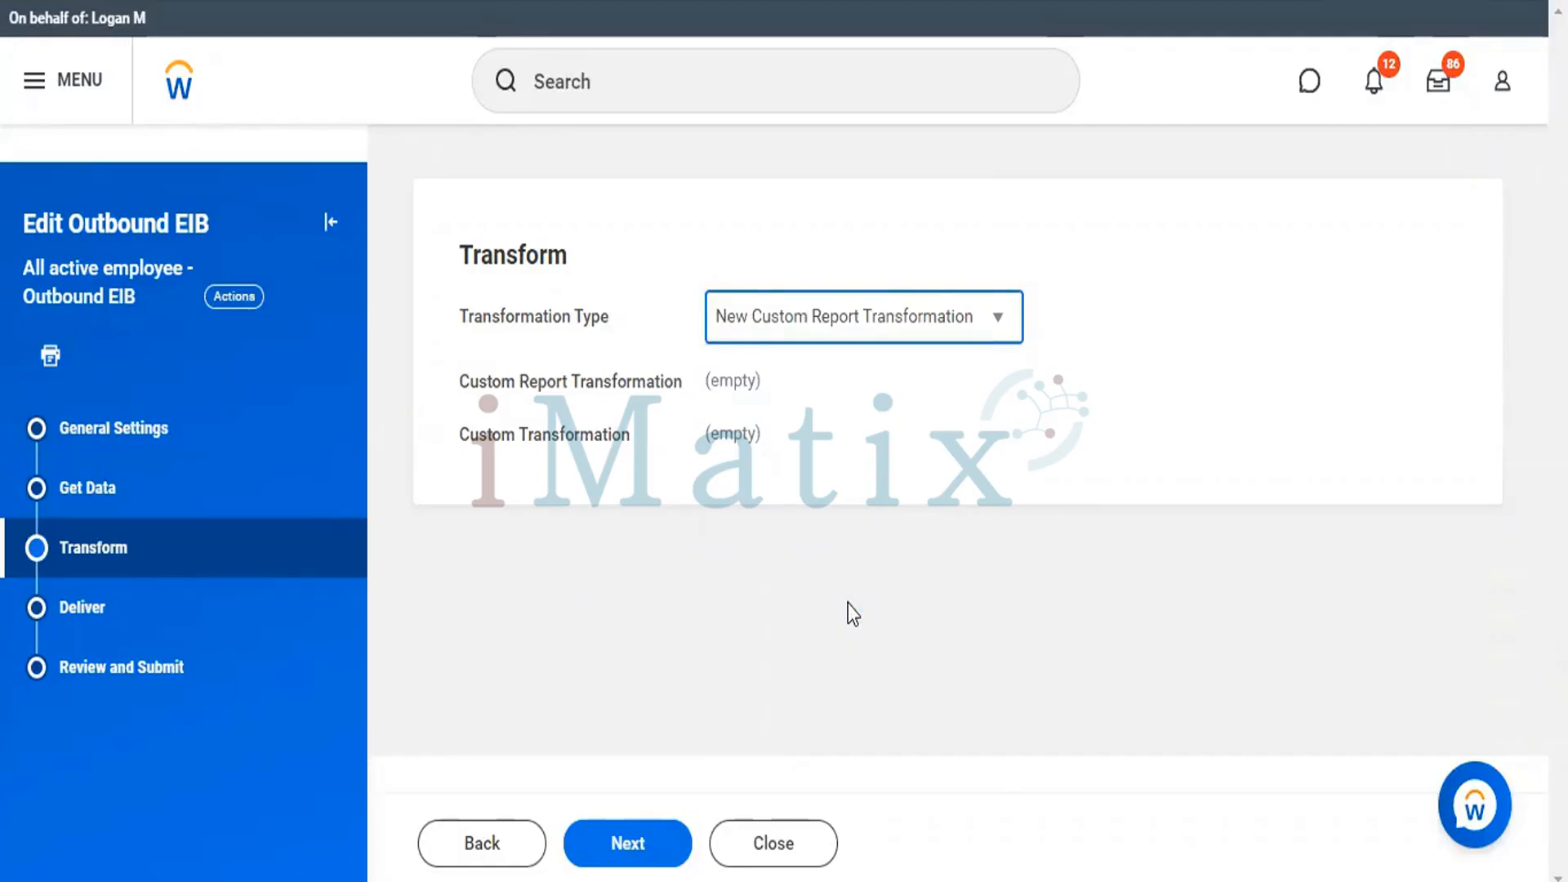
{"action": "left_click", "coordinate": [622, 841]}
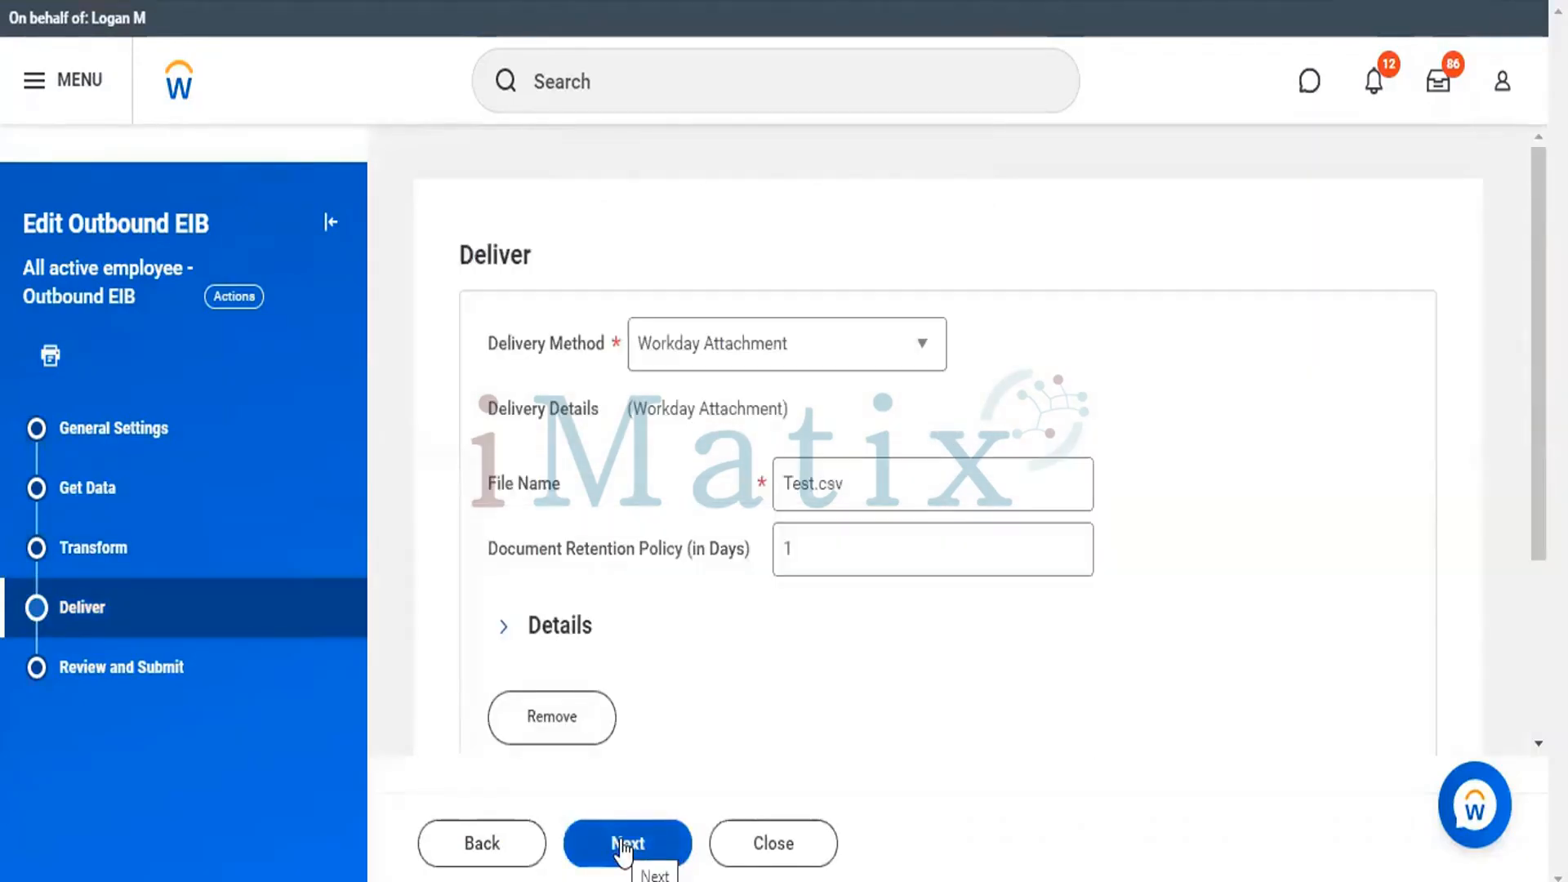
Change the delivered file's name to Test.txt and submit the edited outbound EIB.
{"action": "left_click", "coordinate": [859, 487]}
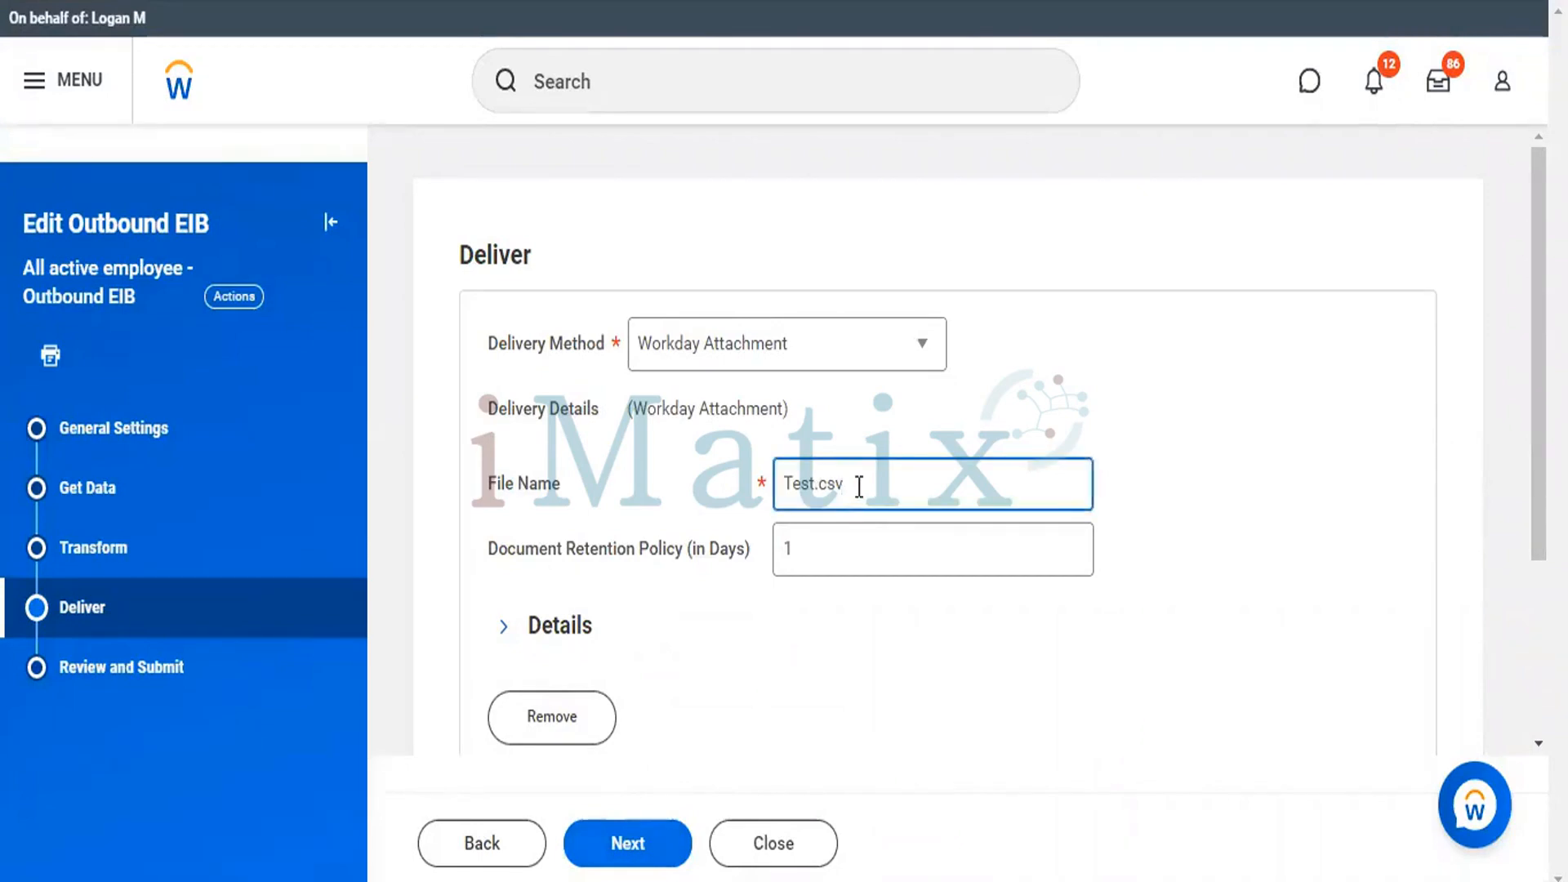
{"action": "key", "text": "BackSpace"}
{"action": "key", "text": "BackSpace"}
{"action": "key", "text": "BackSpace"}
{"action": "type", "text": "txt"}
{"action": "left_click", "coordinate": [626, 849]}
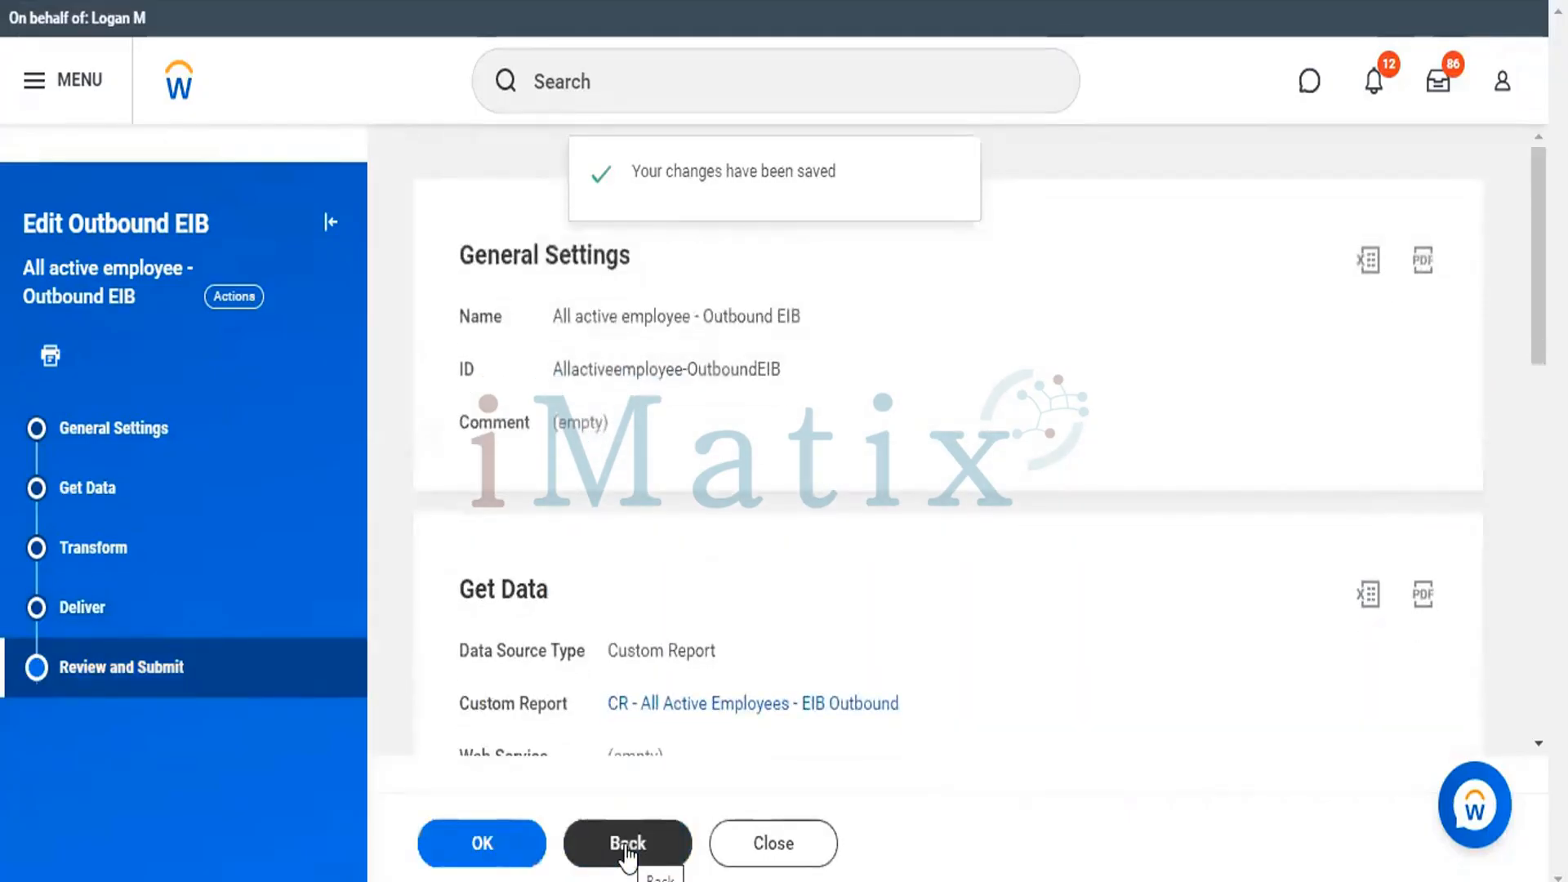
{"action": "left_click", "coordinate": [478, 850]}
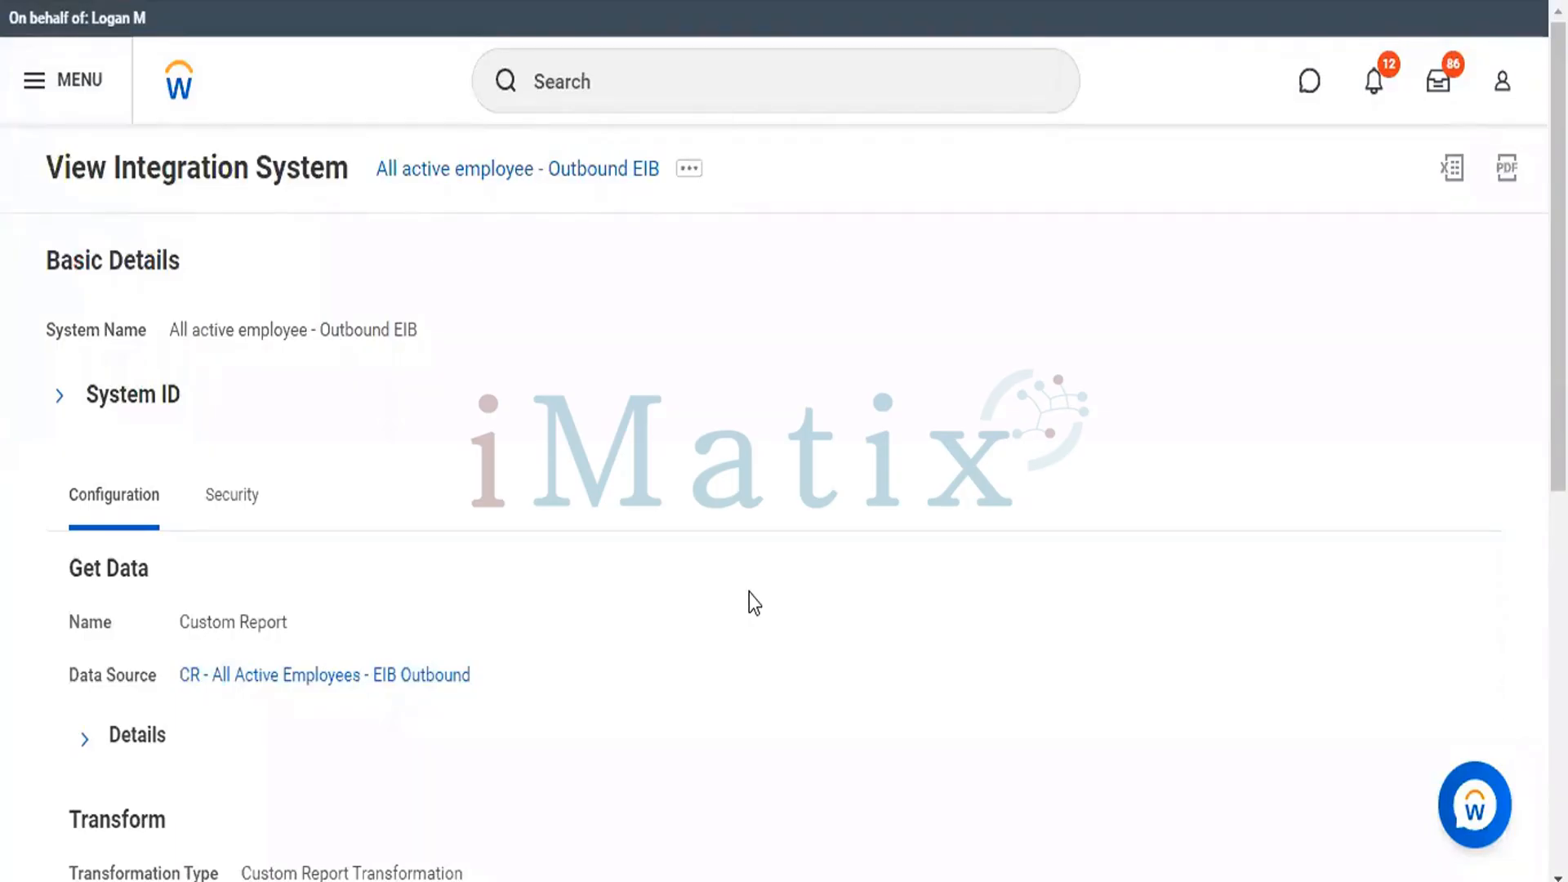
Open the transformation configuration of the All active employee - Outbound EIB integration system.
{"action": "left_click", "coordinate": [690, 178]}
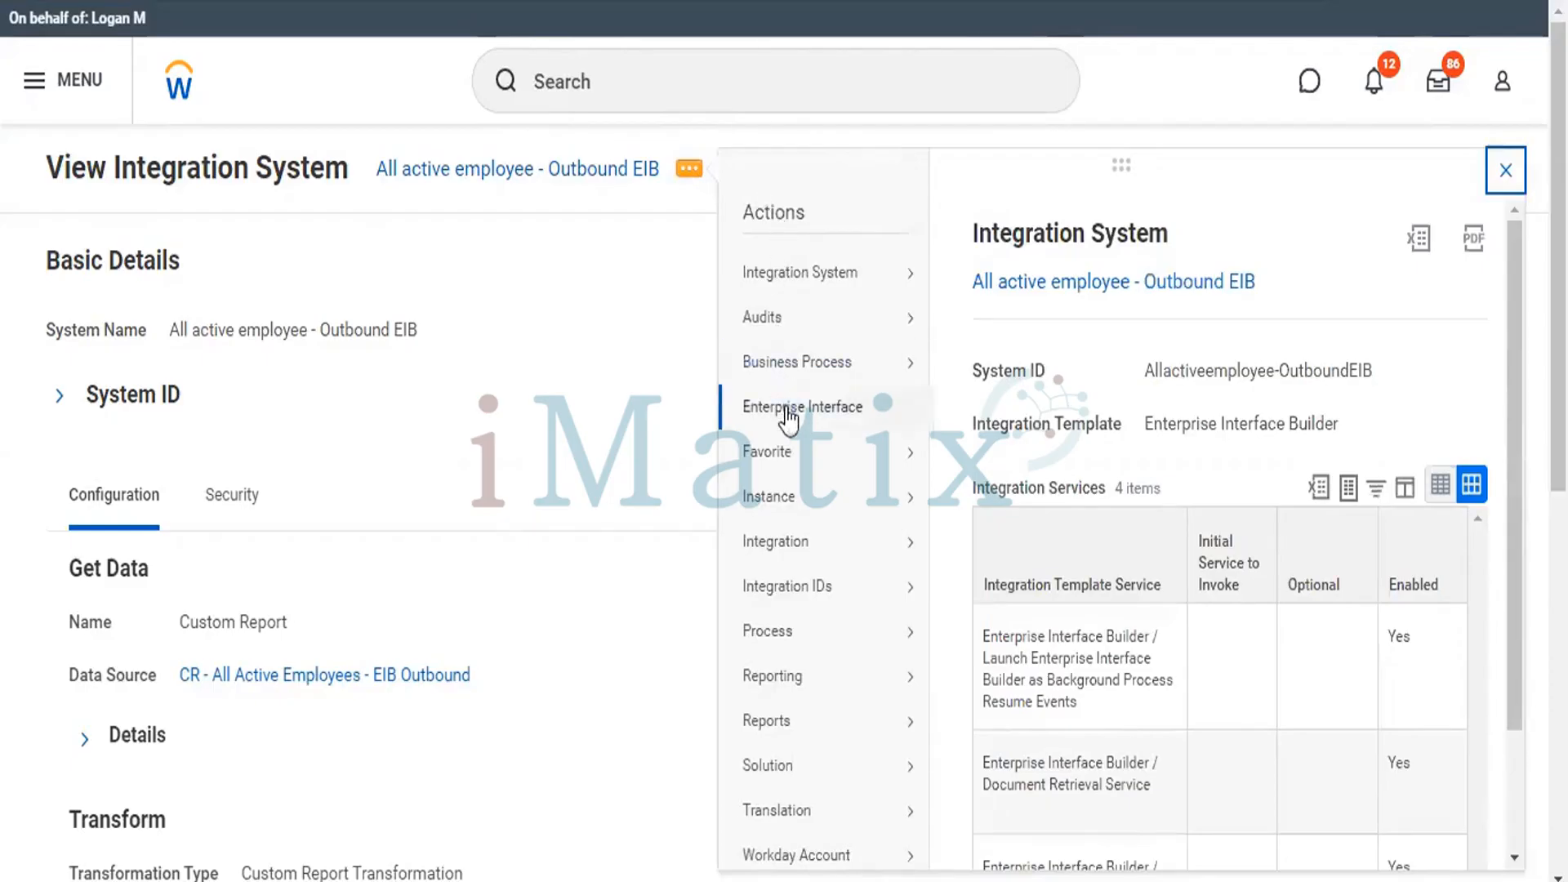
{"action": "mouse_move", "coordinate": [804, 418]}
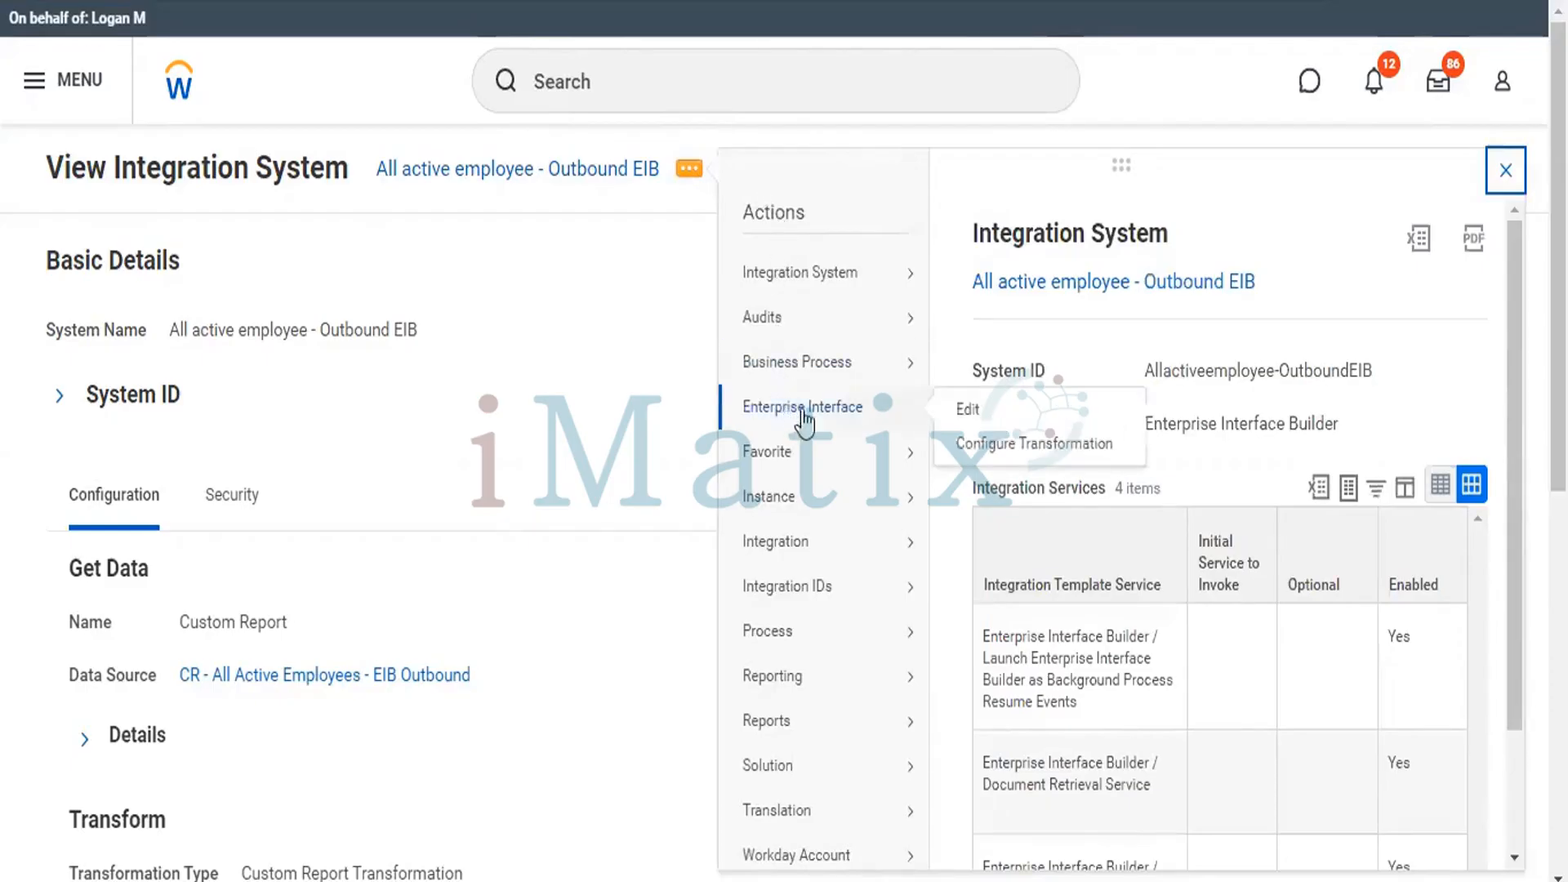
{"action": "left_click", "coordinate": [1000, 445]}
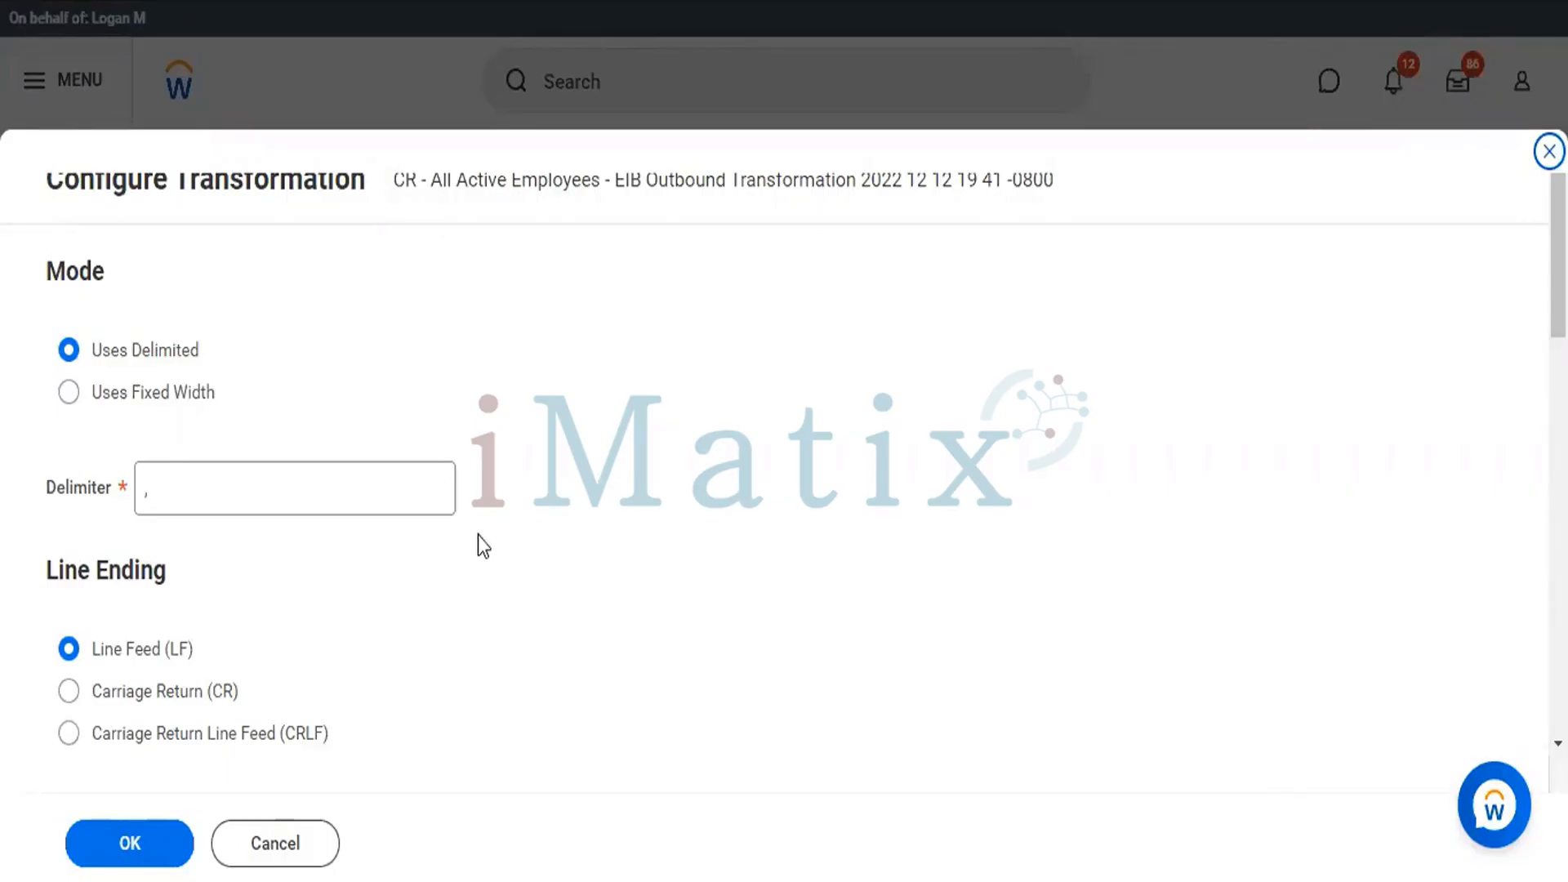
Replace the comma delimiter of the custom report transformation with the pipe character "|".
{"action": "left_click", "coordinate": [384, 497]}
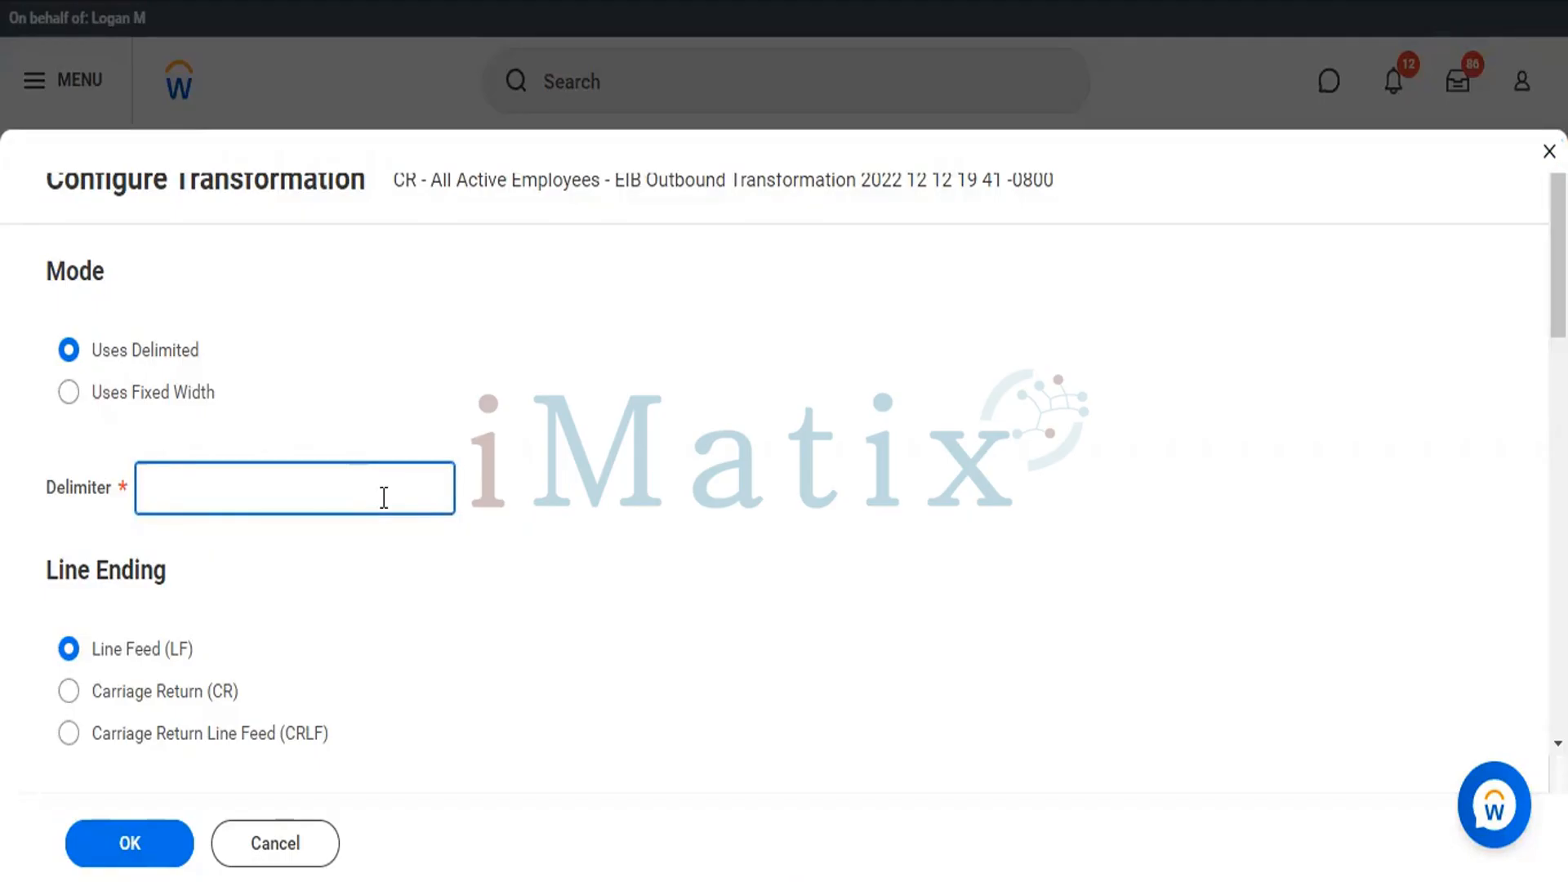
{"action": "type", "text": "pip"}
{"action": "key", "text": "BackSpace"}
{"action": "key", "text": "BackSpace"}
{"action": "key", "text": "BackSpace"}
{"action": "type", "text": "\\"}
{"action": "key", "text": "BackSpace"}
{"action": "type", "text": "|"}
Clear the quotation-mark prefix and suffix characters of the Employee ID column in the transformation's column settings.
{"action": "scroll", "coordinate": [784, 424], "scroll_direction": "down", "scroll_amount": 7}
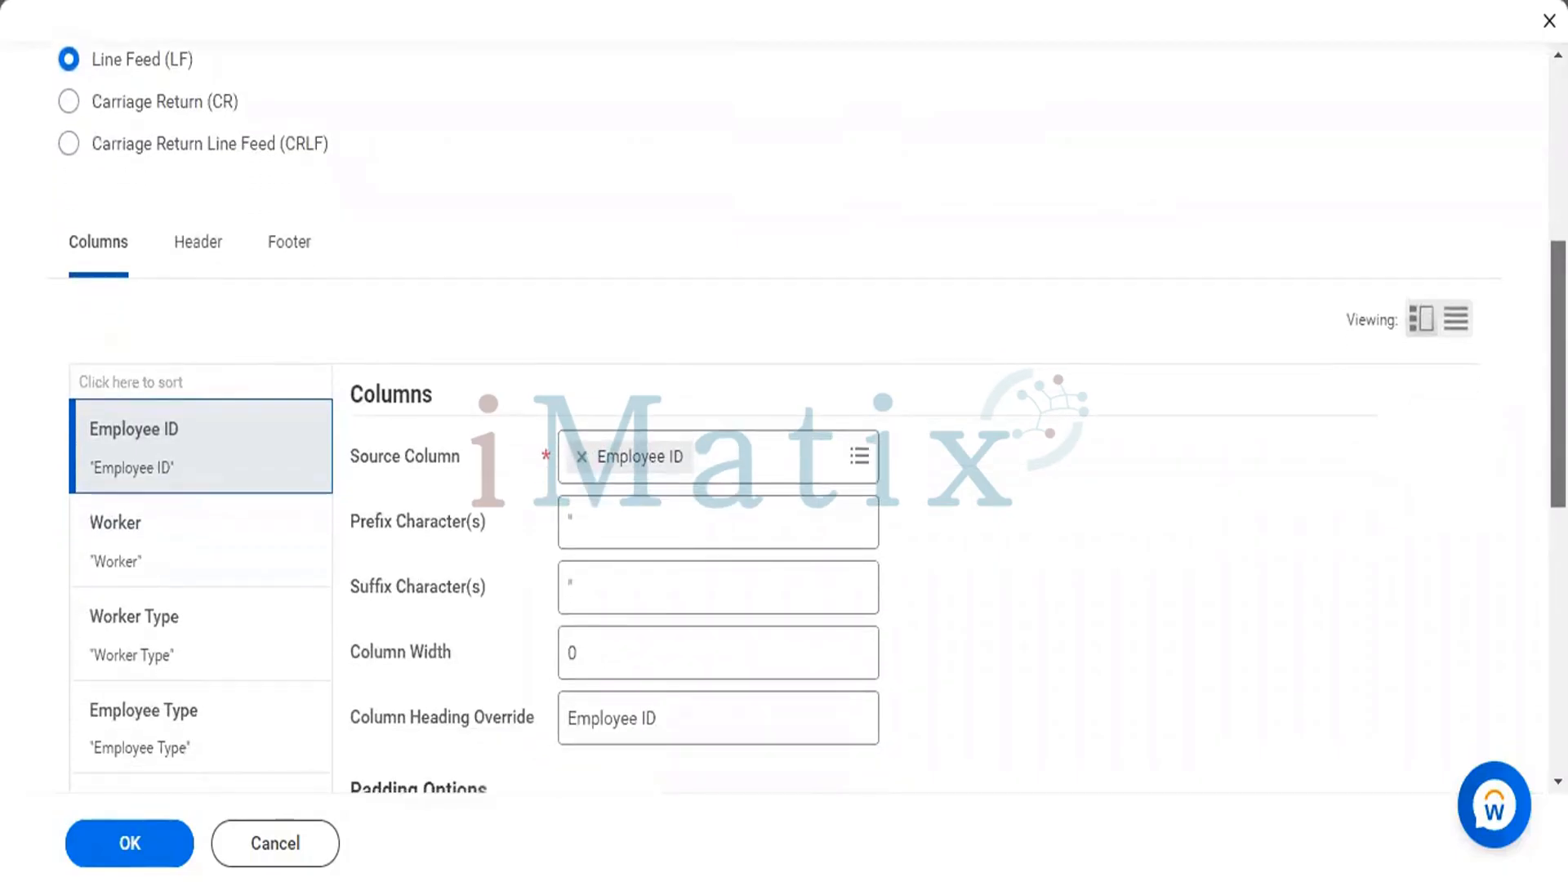
{"action": "scroll", "coordinate": [784, 425], "scroll_direction": "down", "scroll_amount": 1}
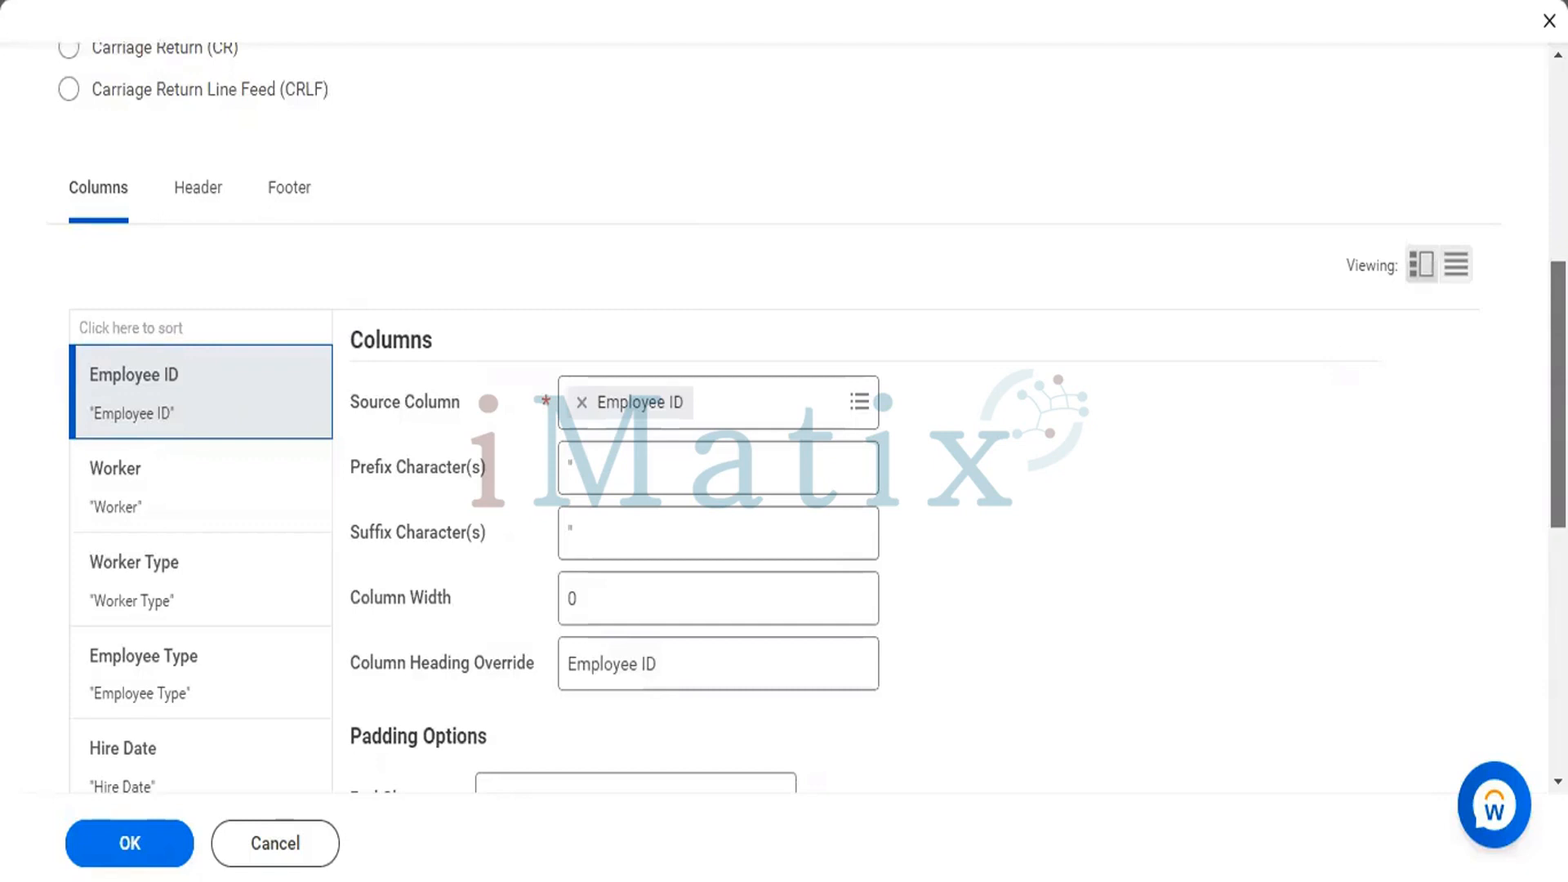
{"action": "scroll", "coordinate": [806, 416], "scroll_direction": "down", "scroll_amount": 1}
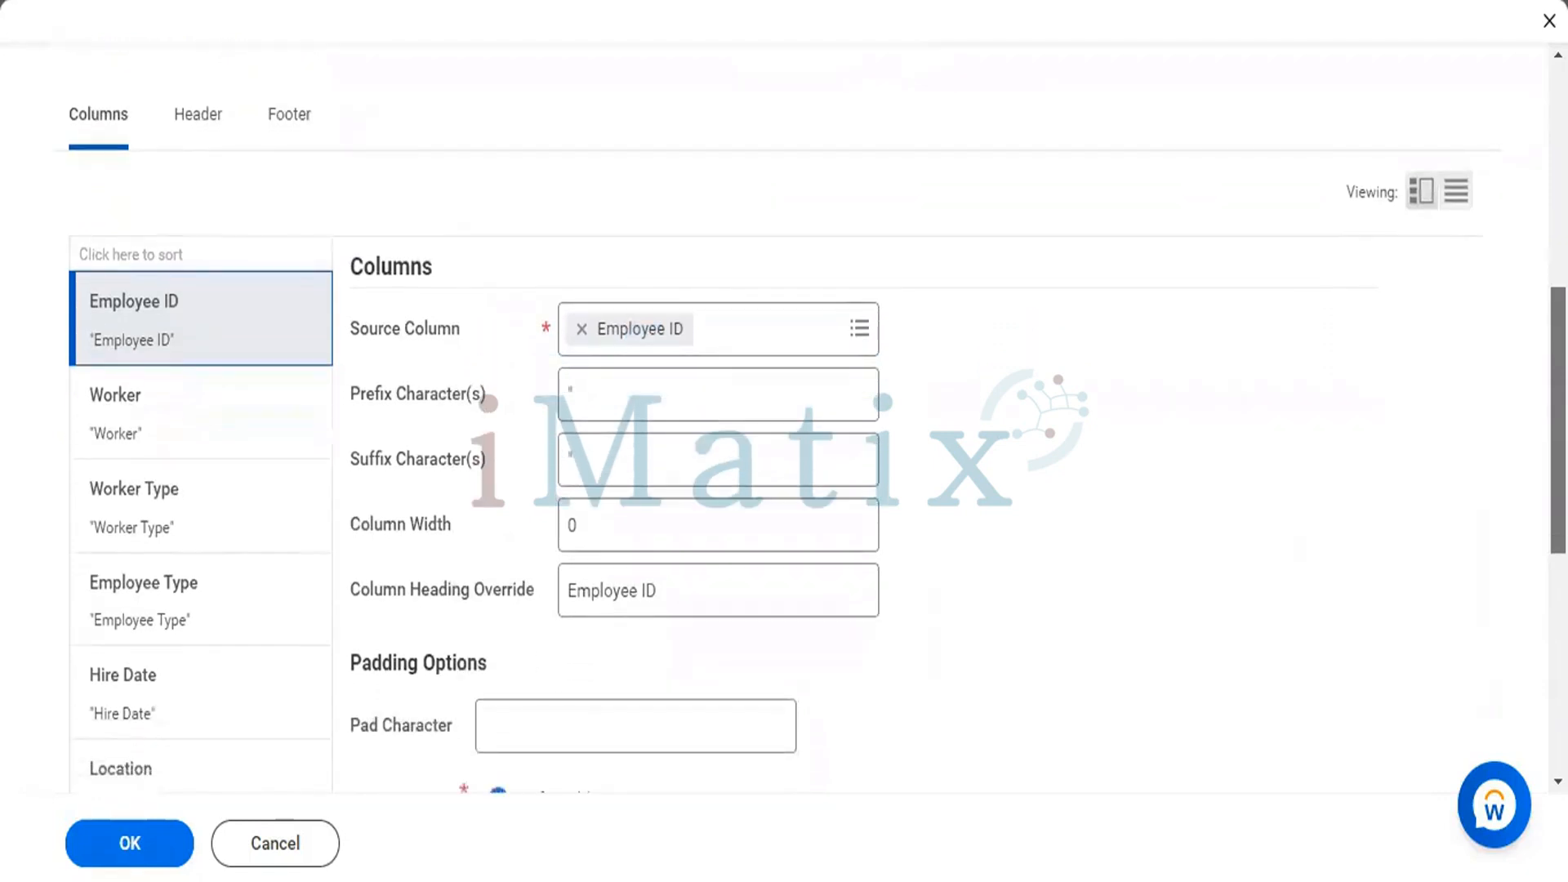
{"action": "scroll", "coordinate": [807, 465], "scroll_direction": "down", "scroll_amount": 1}
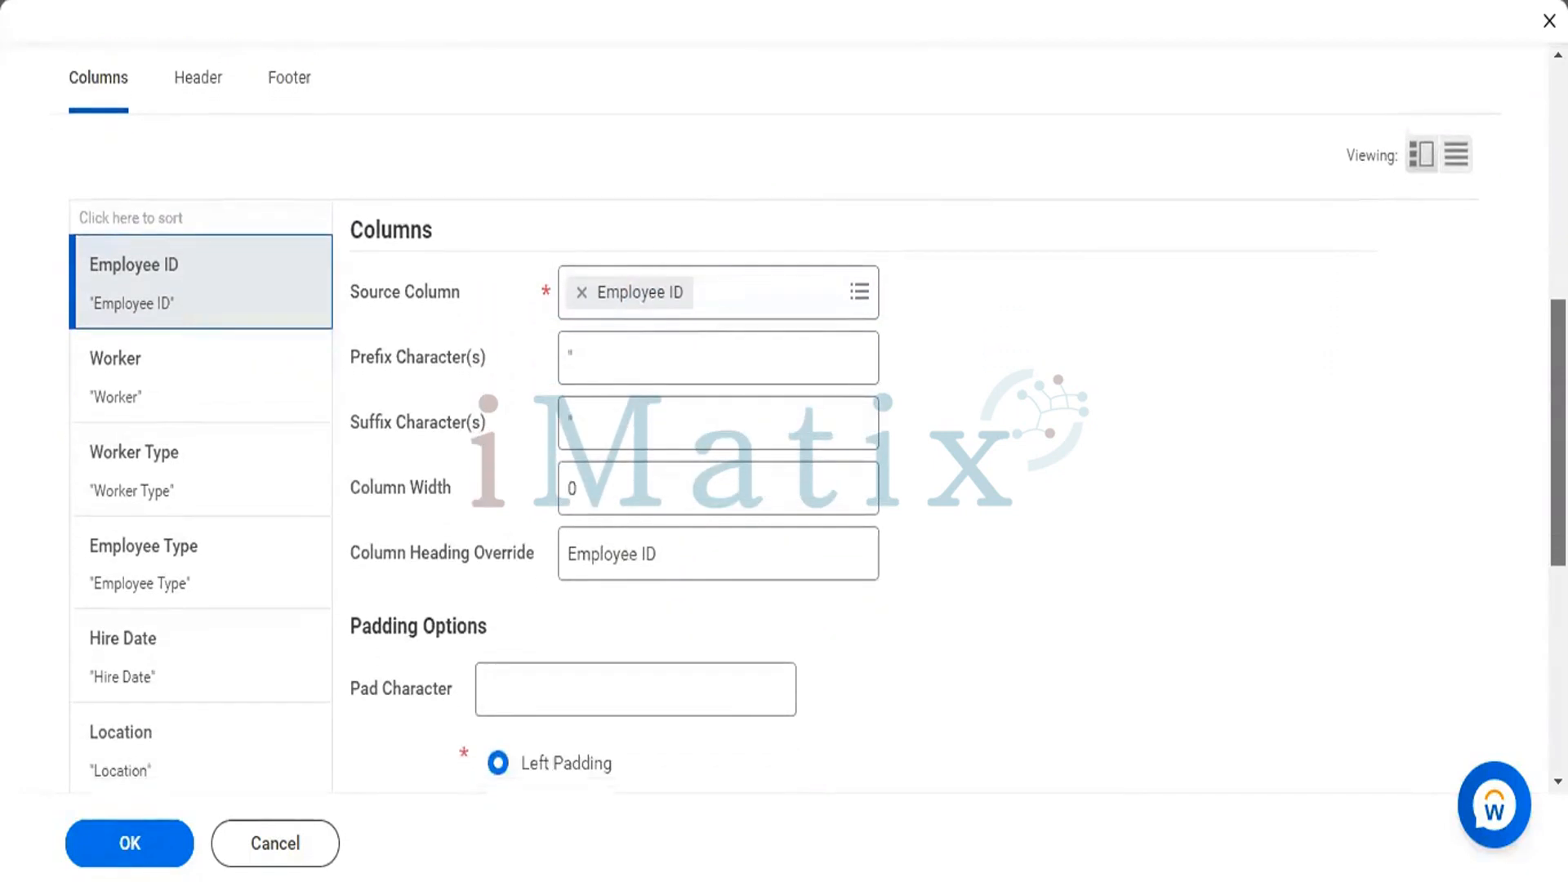
{"action": "scroll", "coordinate": [806, 416], "scroll_direction": "up", "scroll_amount": 1}
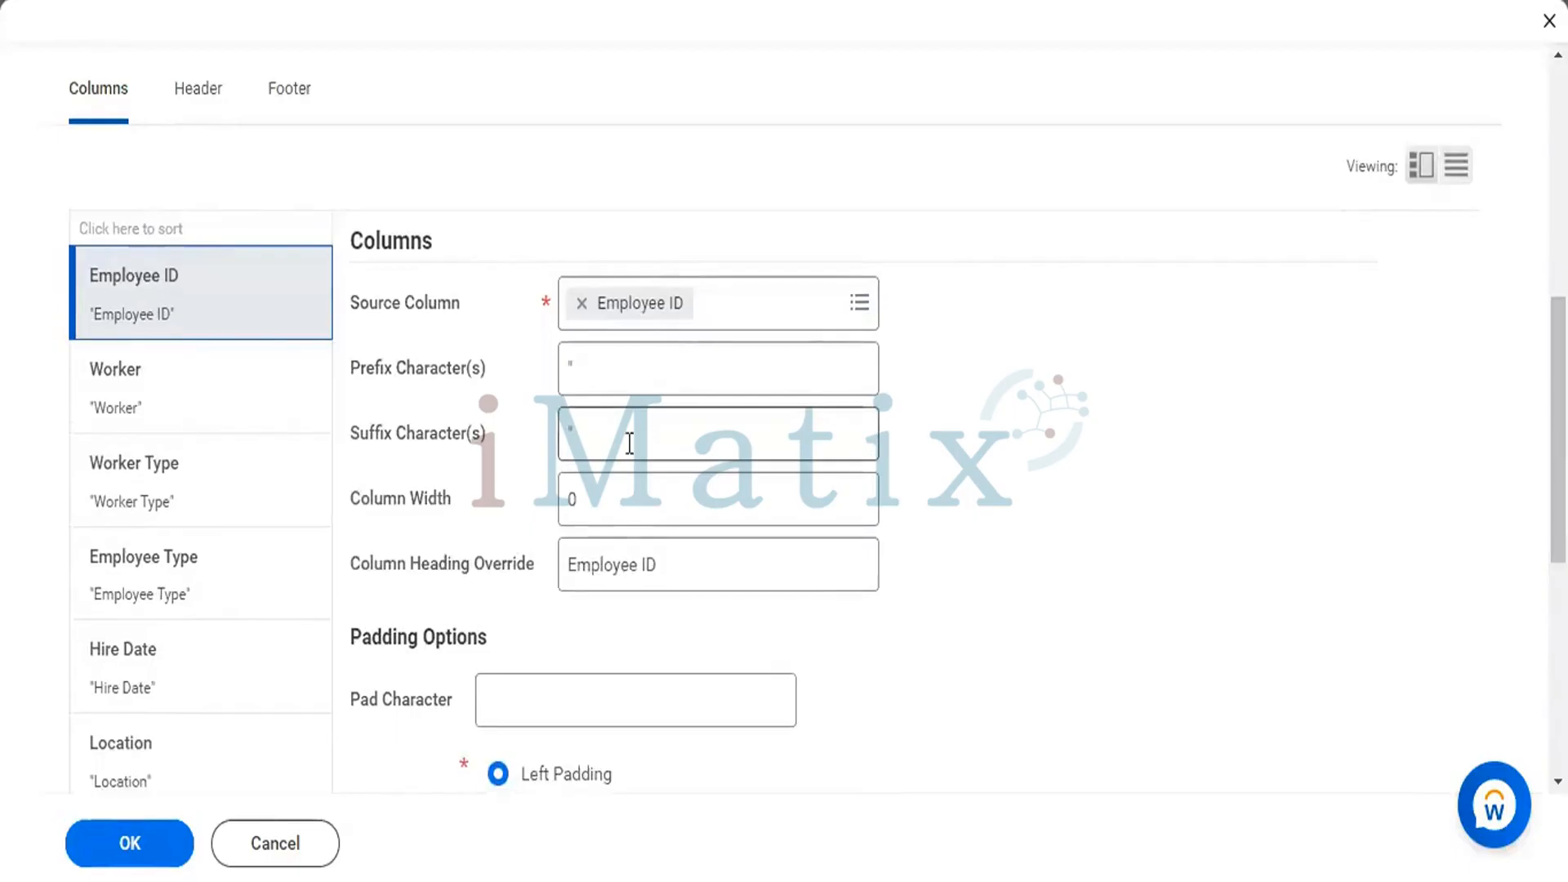
{"action": "left_click", "coordinate": [616, 370]}
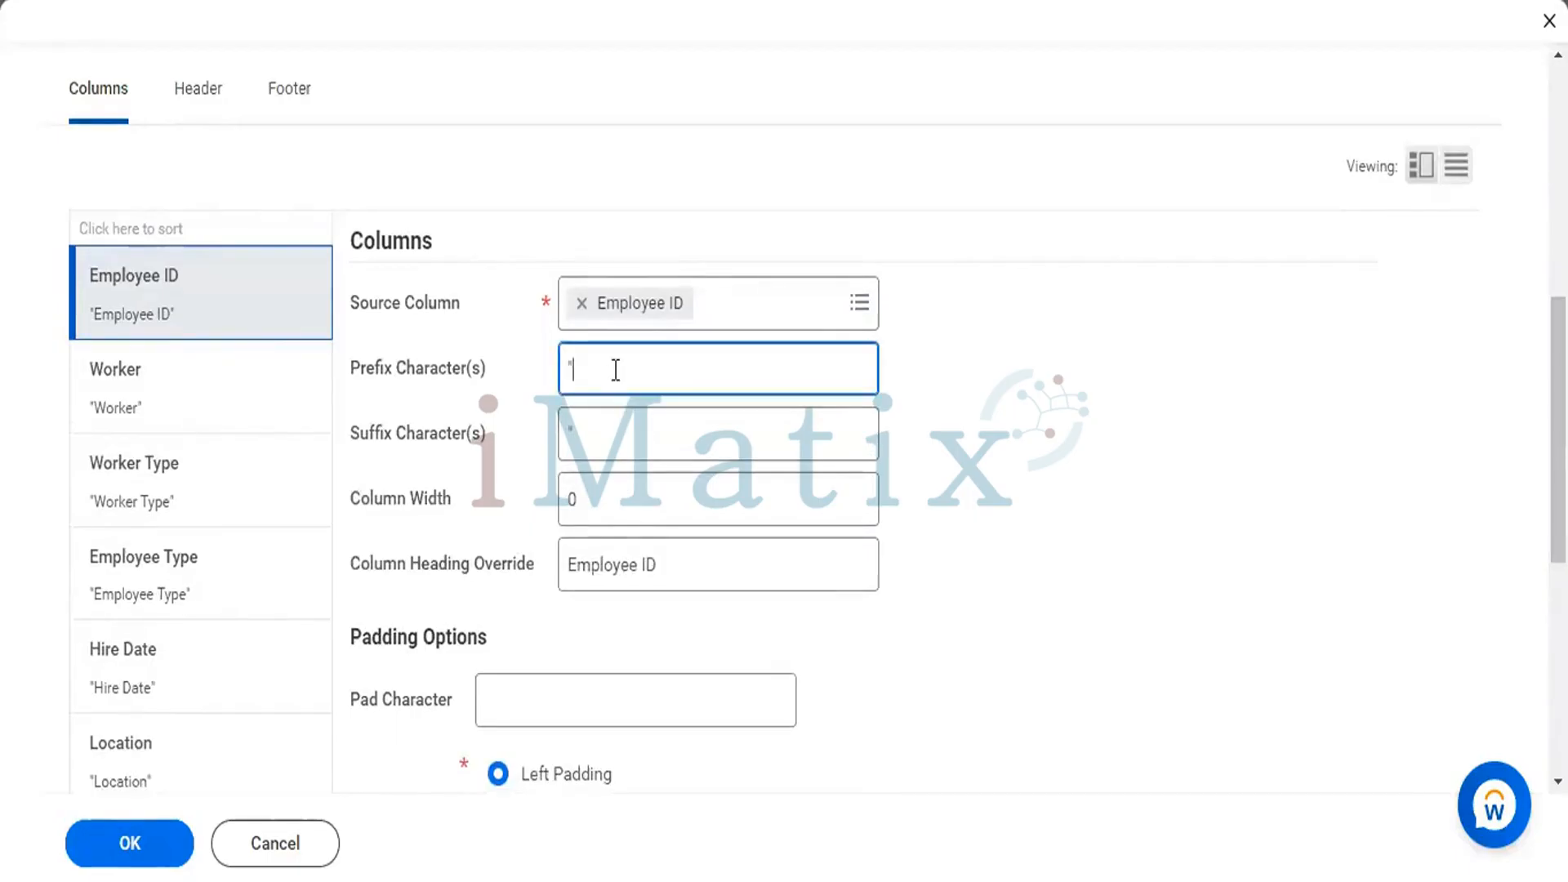
{"action": "left_click", "coordinate": [611, 438]}
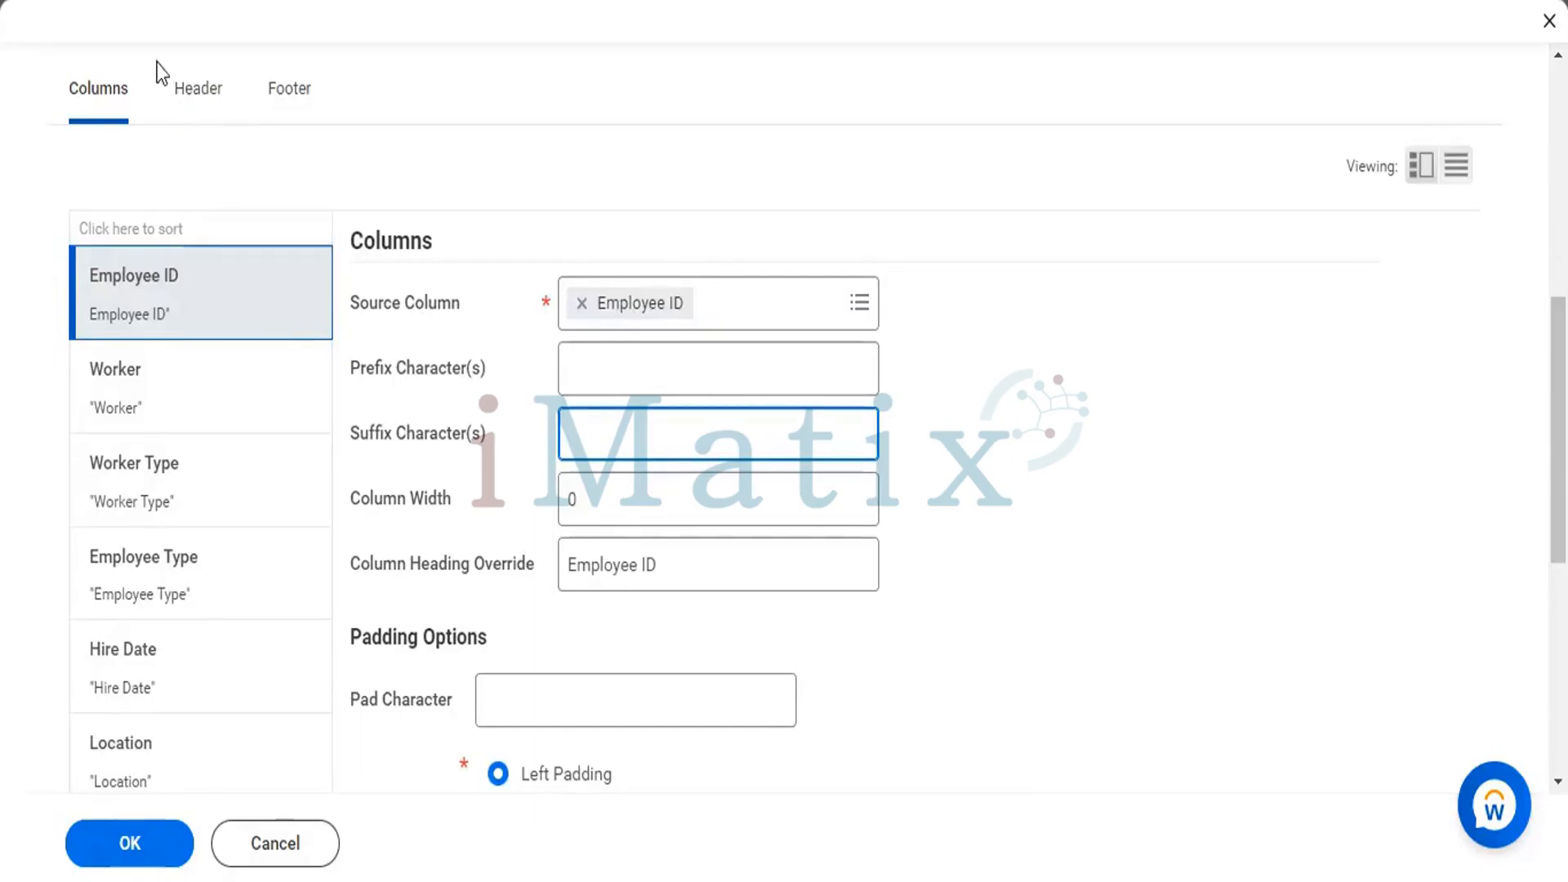
Remove the quotation-mark prefix and suffix characters from the Worker column.
{"action": "left_click", "coordinate": [147, 393]}
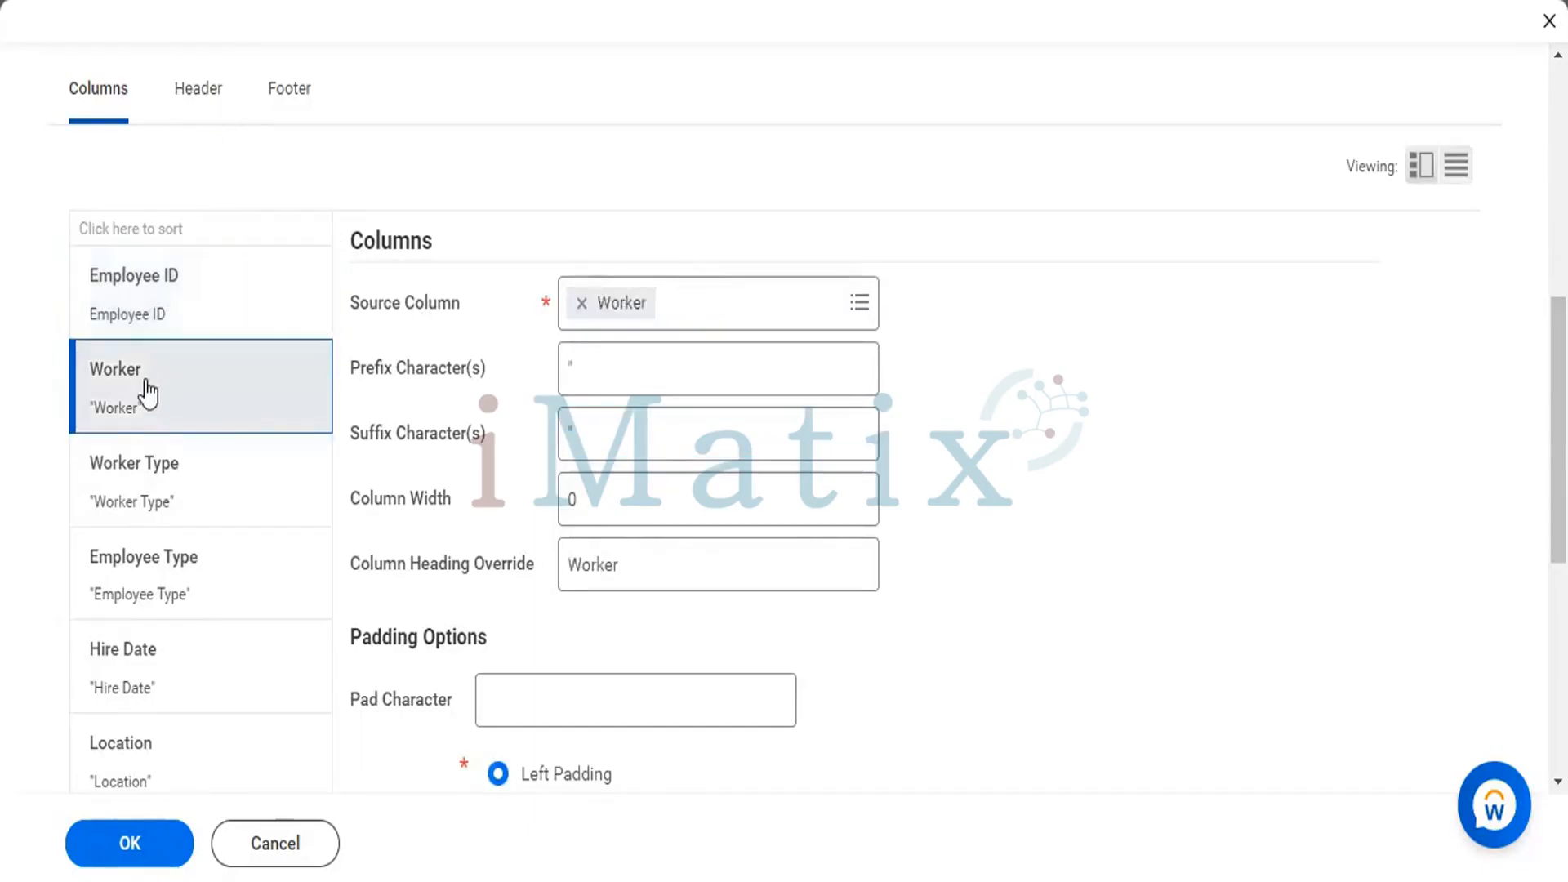
{"action": "left_click", "coordinate": [703, 378]}
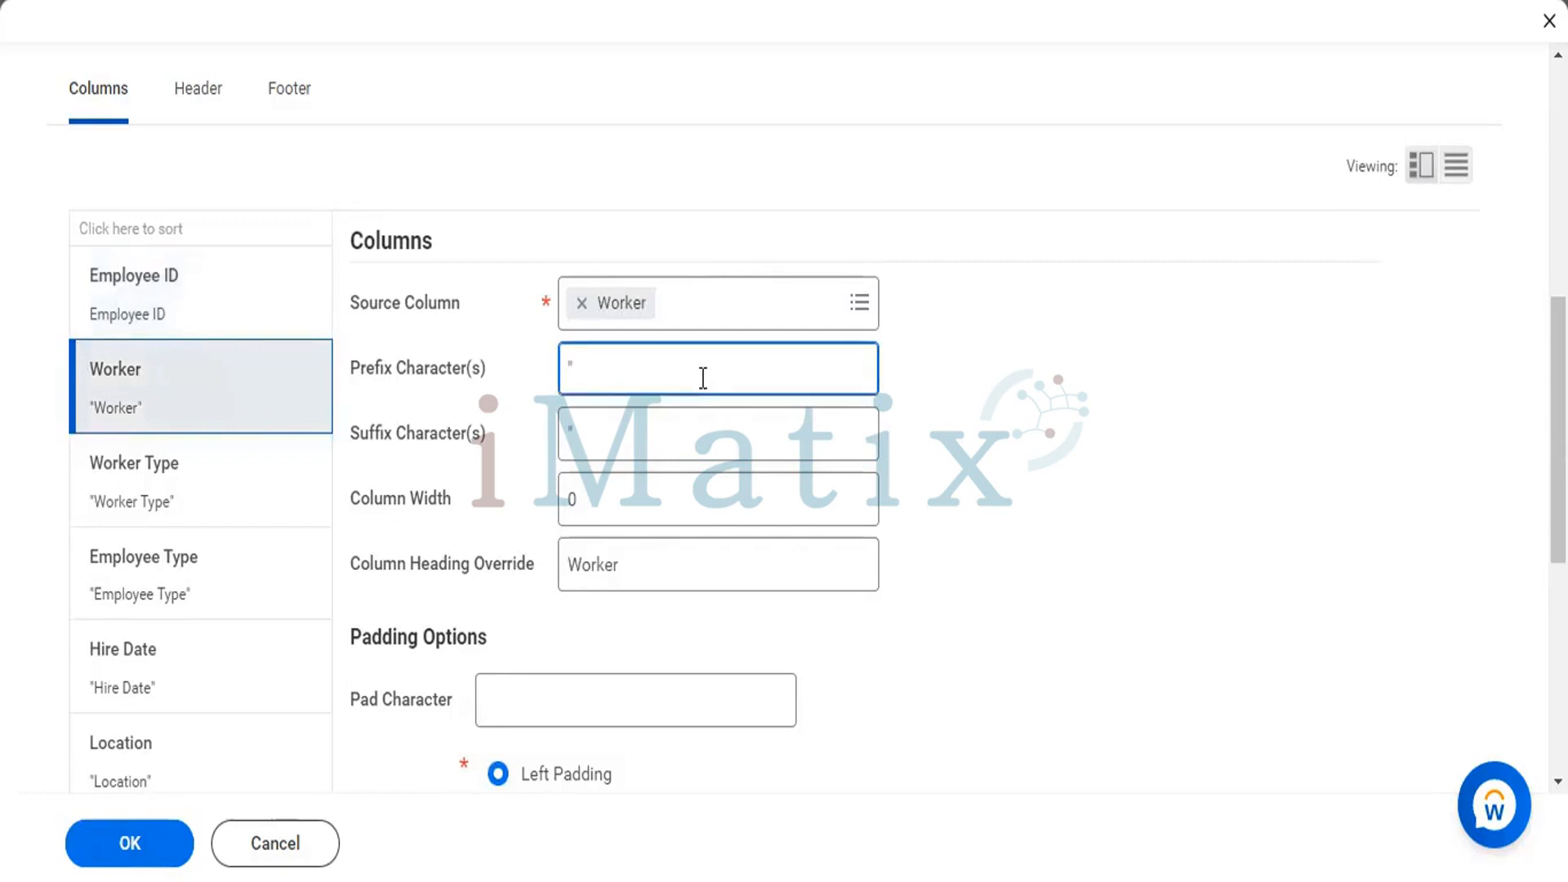
{"action": "left_click", "coordinate": [692, 439]}
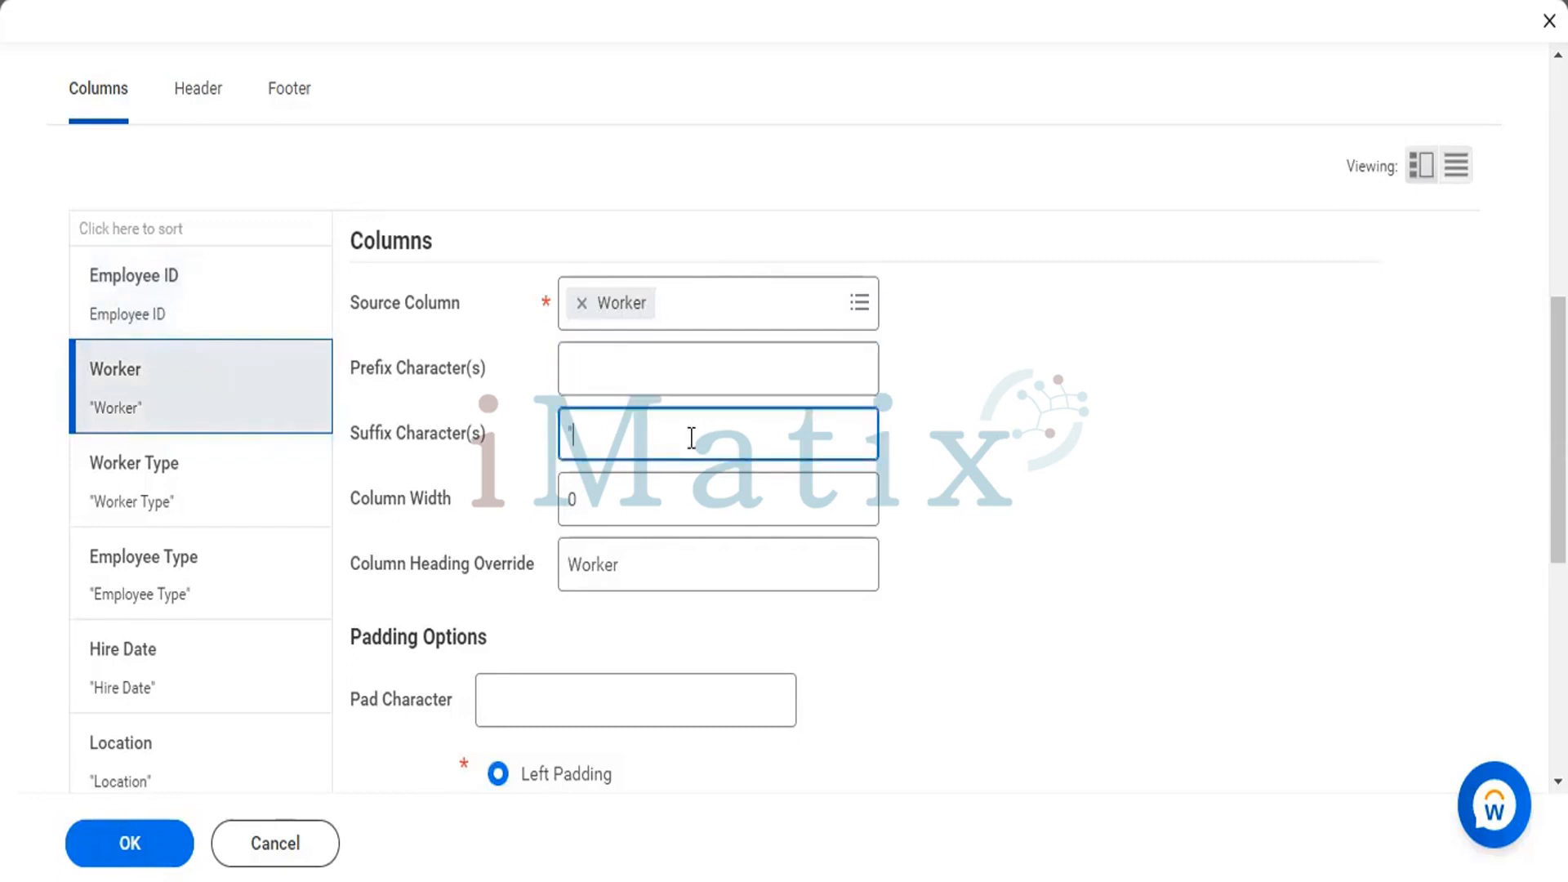
{"action": "key", "text": "BackSpace"}
Remove the quotation-mark prefix and suffix characters from the Worker Type column.
{"action": "left_click", "coordinate": [174, 501]}
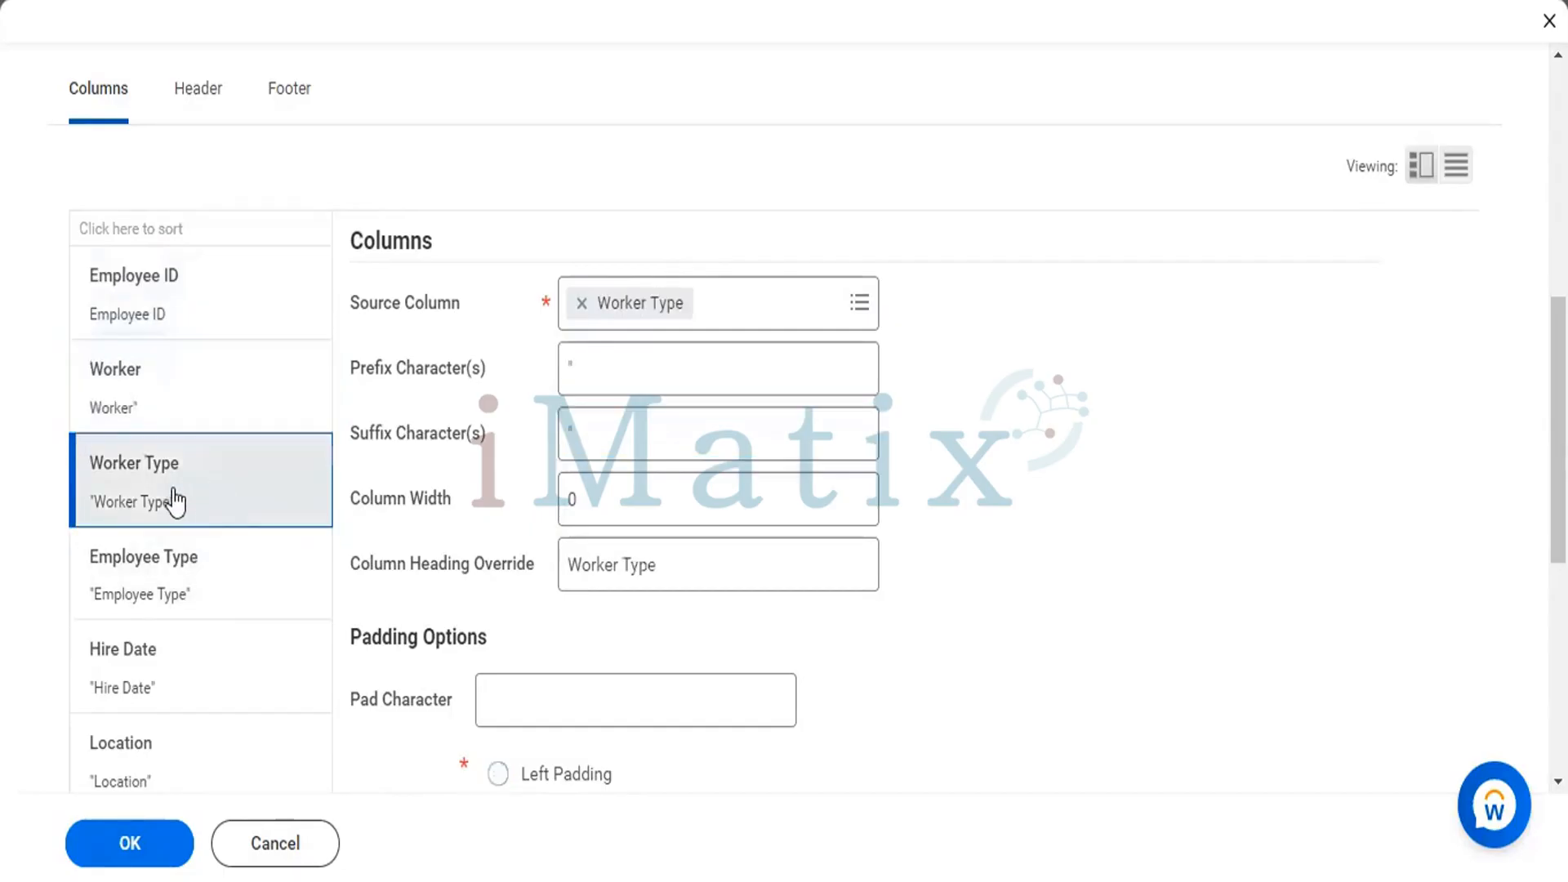
{"action": "left_click", "coordinate": [613, 370]}
{"action": "key", "text": "BackSpace"}
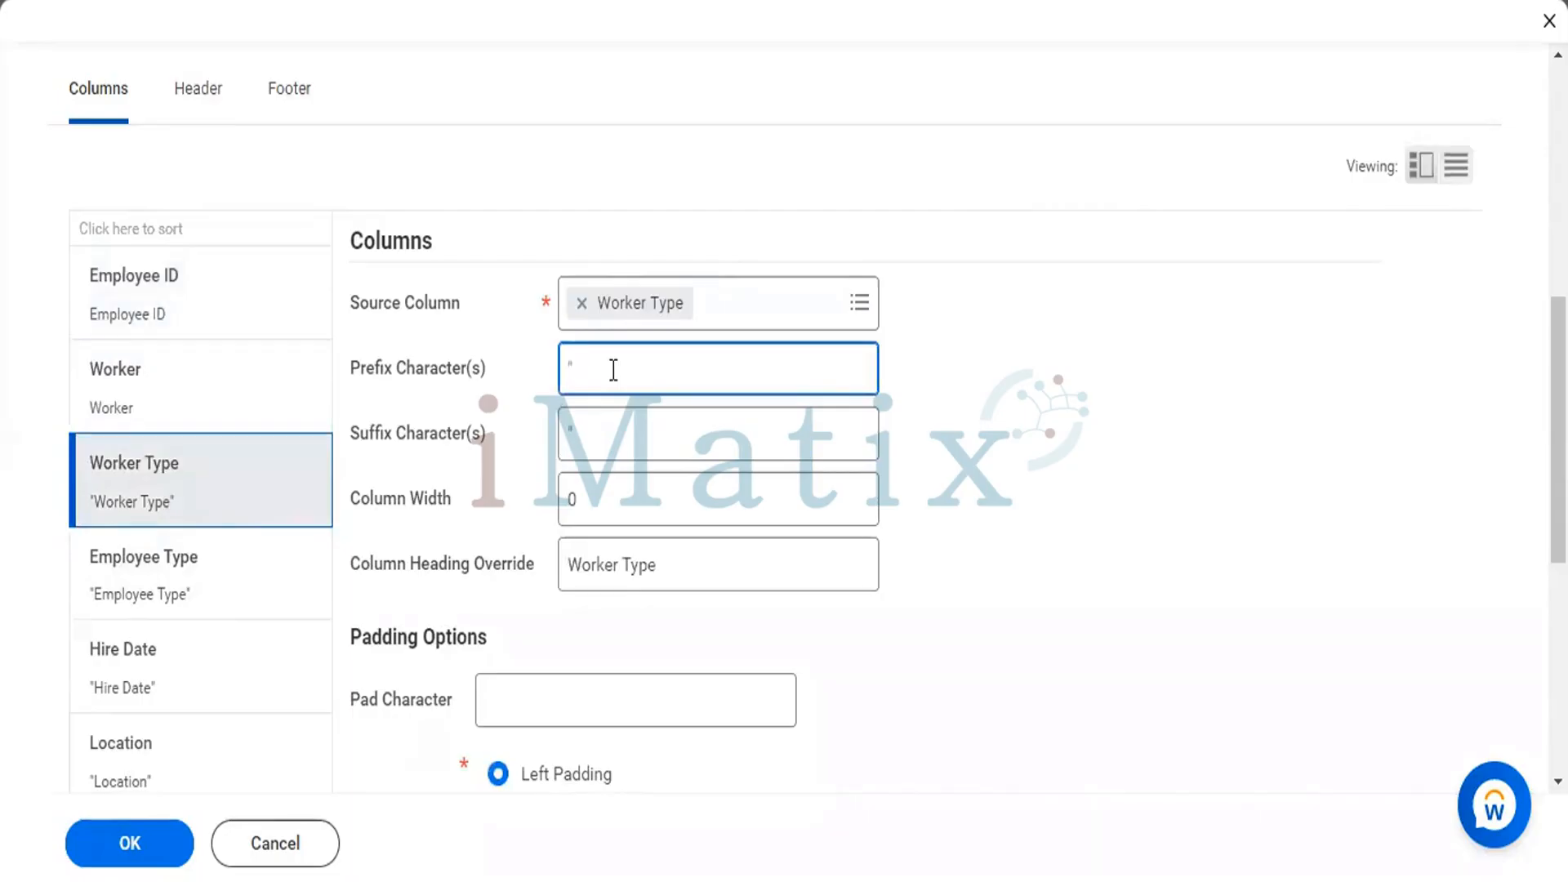
{"action": "left_click", "coordinate": [616, 454]}
{"action": "key", "text": "BackSpace"}
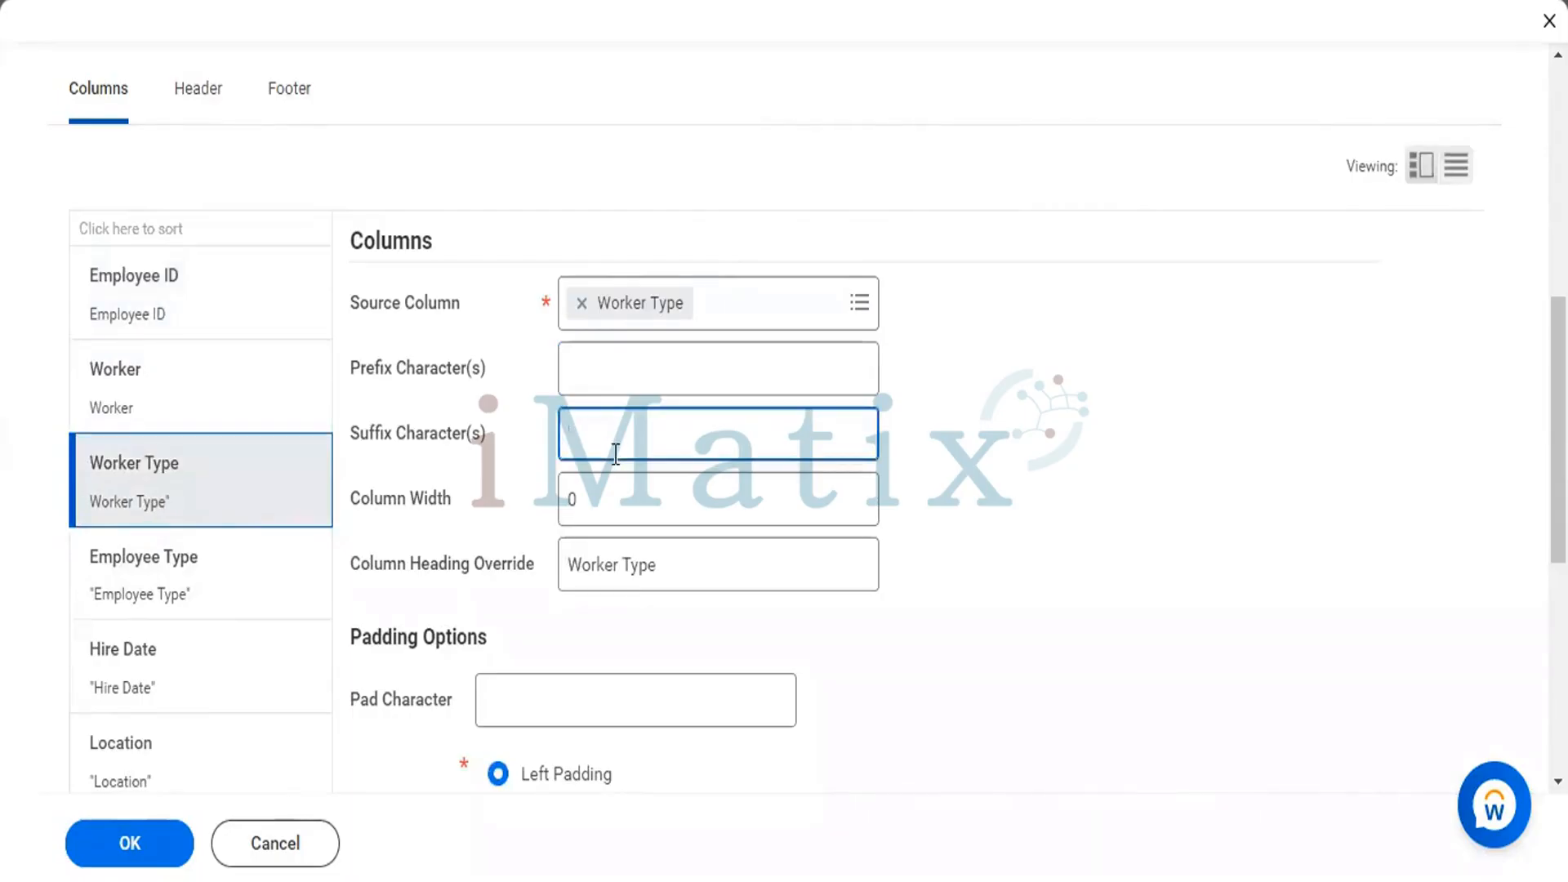
Remove the quotation-mark prefix and suffix characters from the Employee Type column.
{"action": "left_click", "coordinate": [185, 568]}
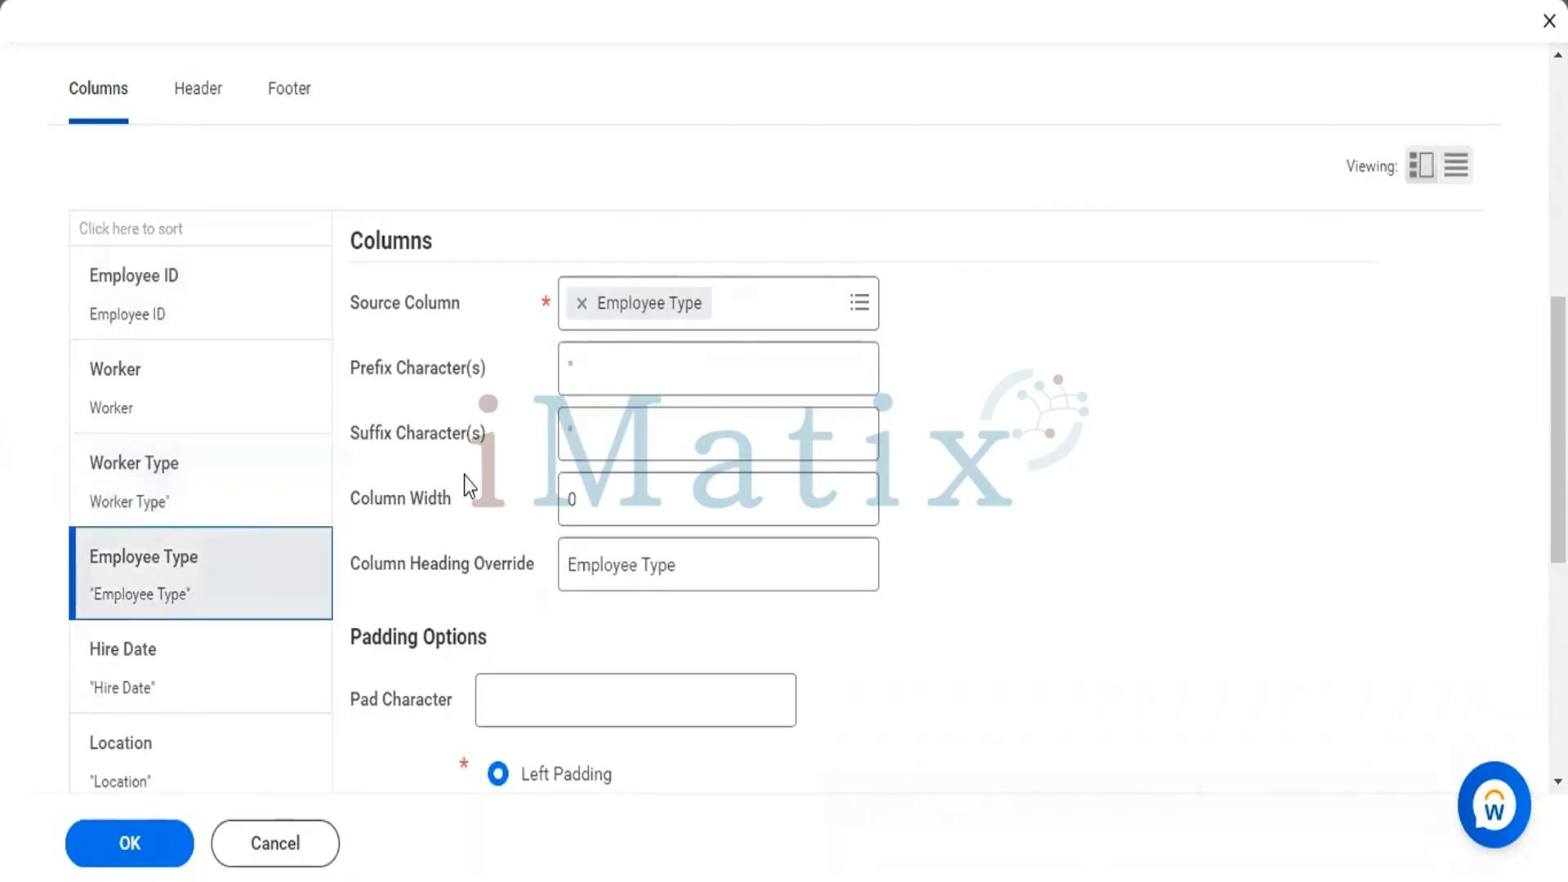
{"action": "left_click", "coordinate": [607, 362]}
{"action": "key", "text": "BackSpace"}
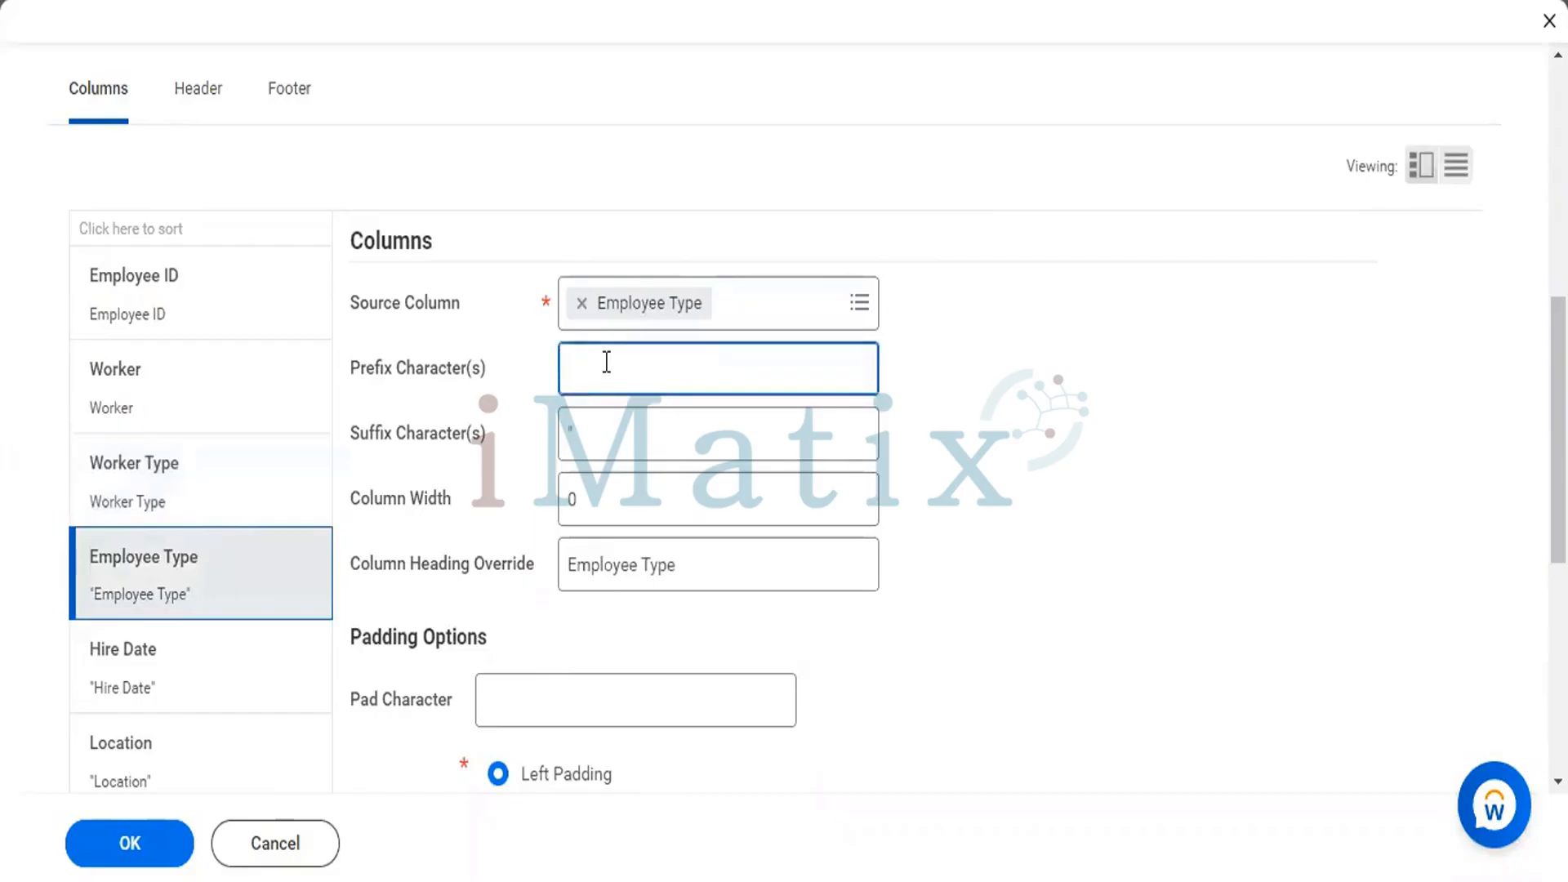
{"action": "left_click", "coordinate": [613, 442]}
{"action": "key", "text": "BackSpace"}
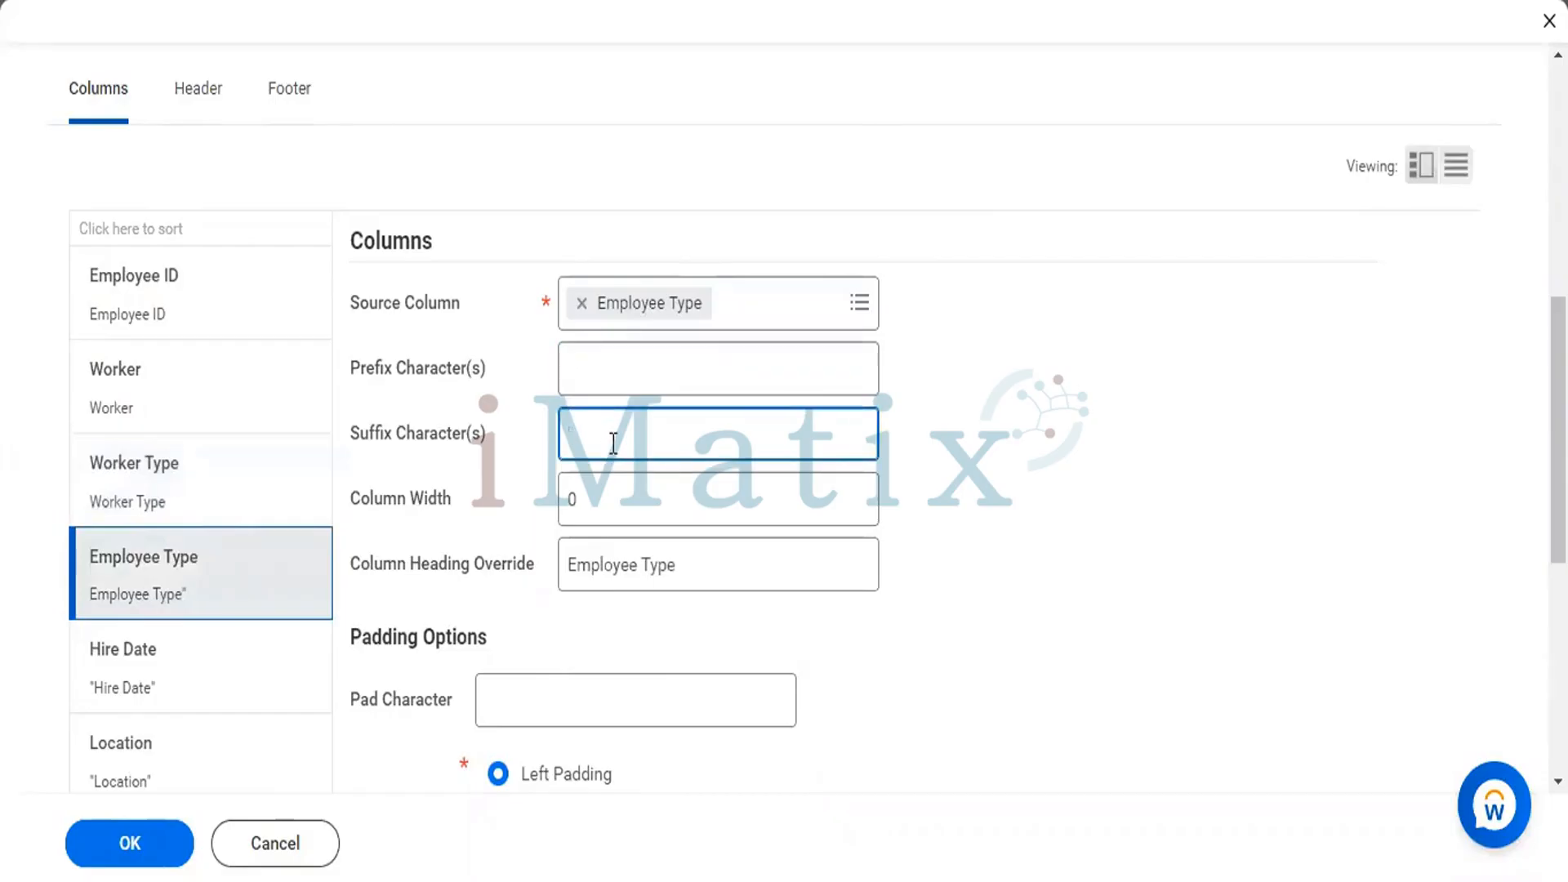
Remove the quotation-mark prefix and suffix characters from the Hire Date column.
{"action": "left_click", "coordinate": [143, 680]}
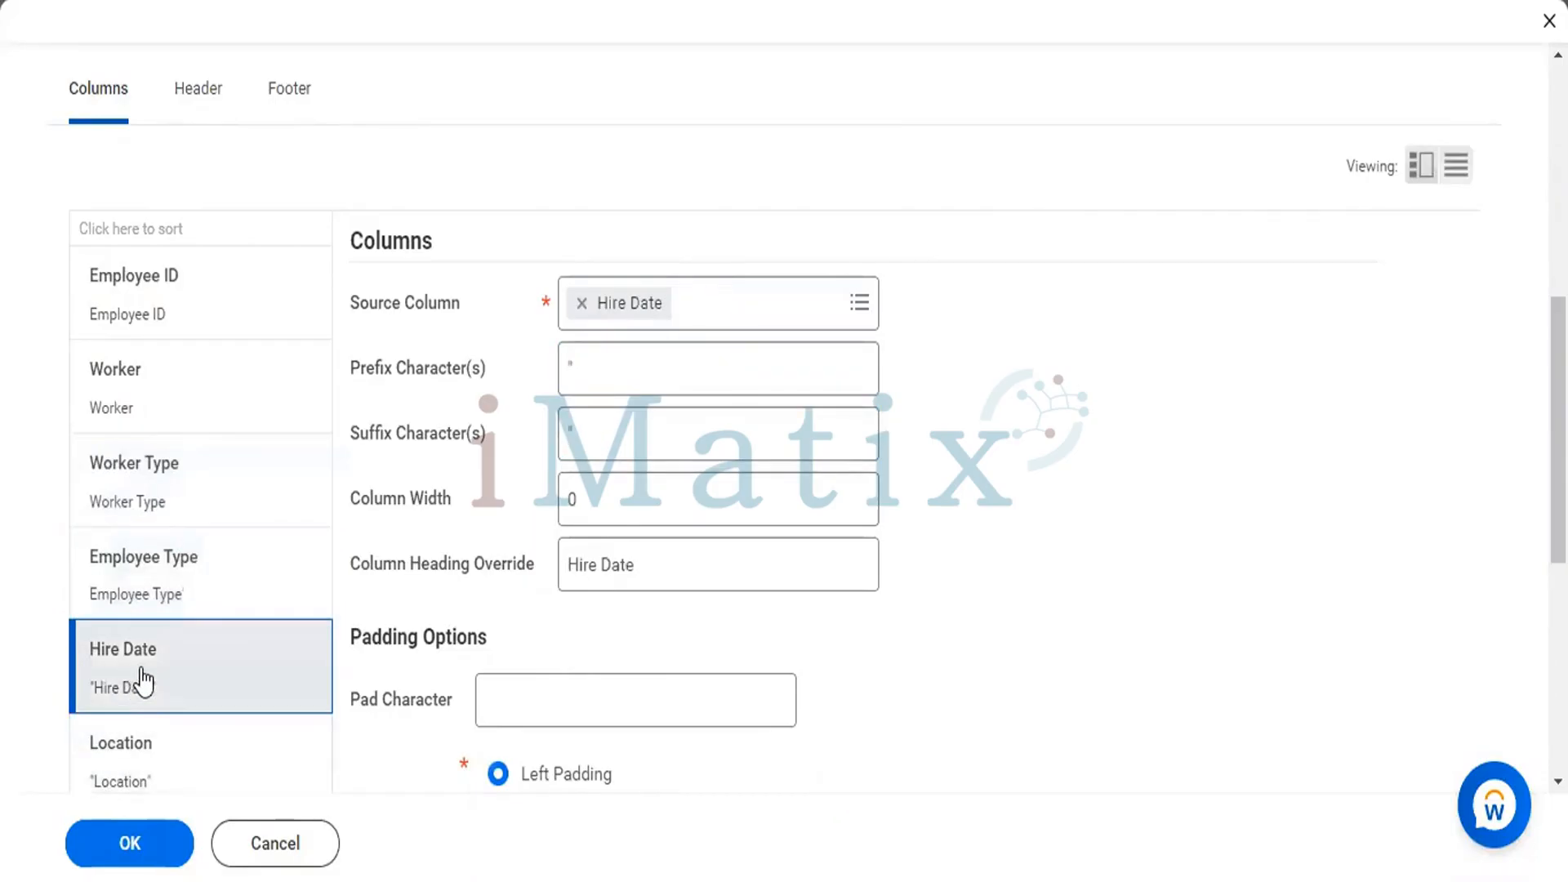
{"action": "left_click", "coordinate": [644, 362]}
{"action": "key", "text": "BackSpace"}
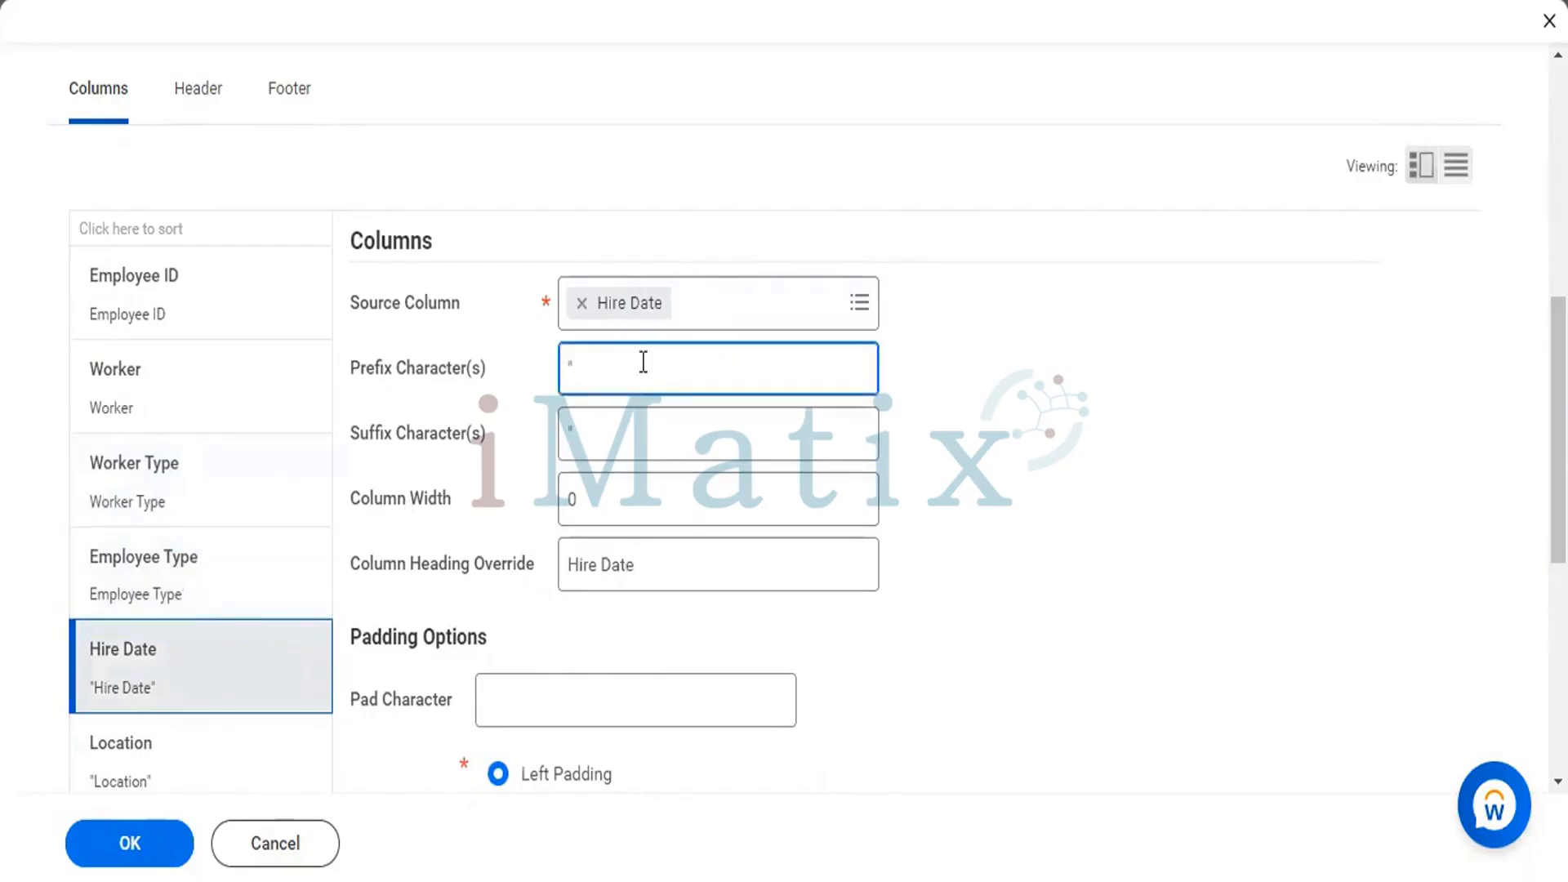
{"action": "left_click", "coordinate": [631, 445]}
{"action": "key", "text": "BackSpace"}
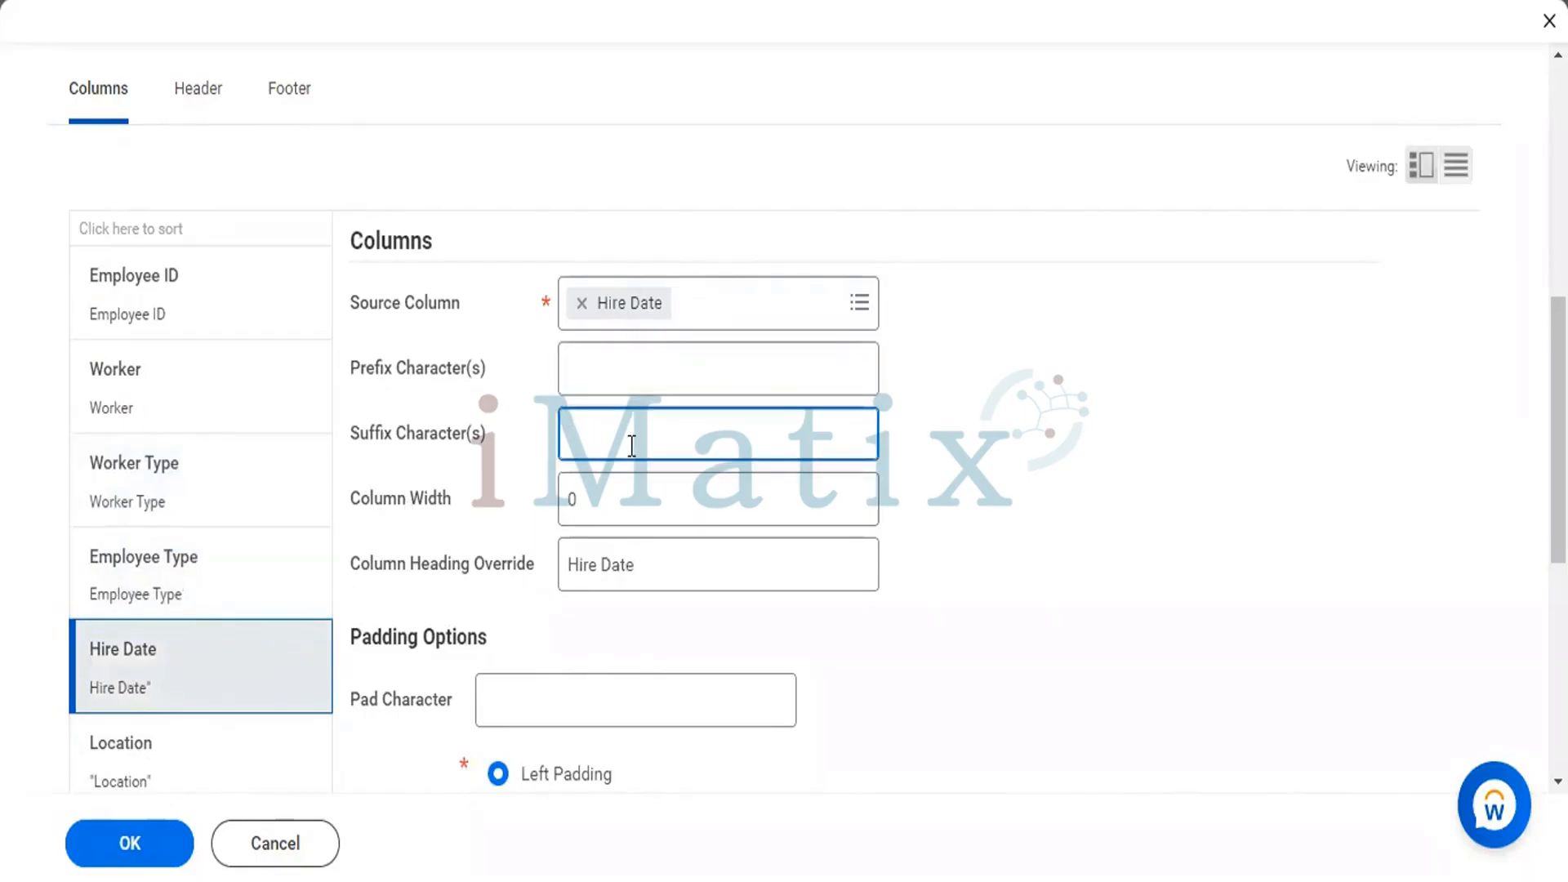
Remove the quotation-mark prefix and suffix characters from the Location column.
{"action": "left_click", "coordinate": [127, 753]}
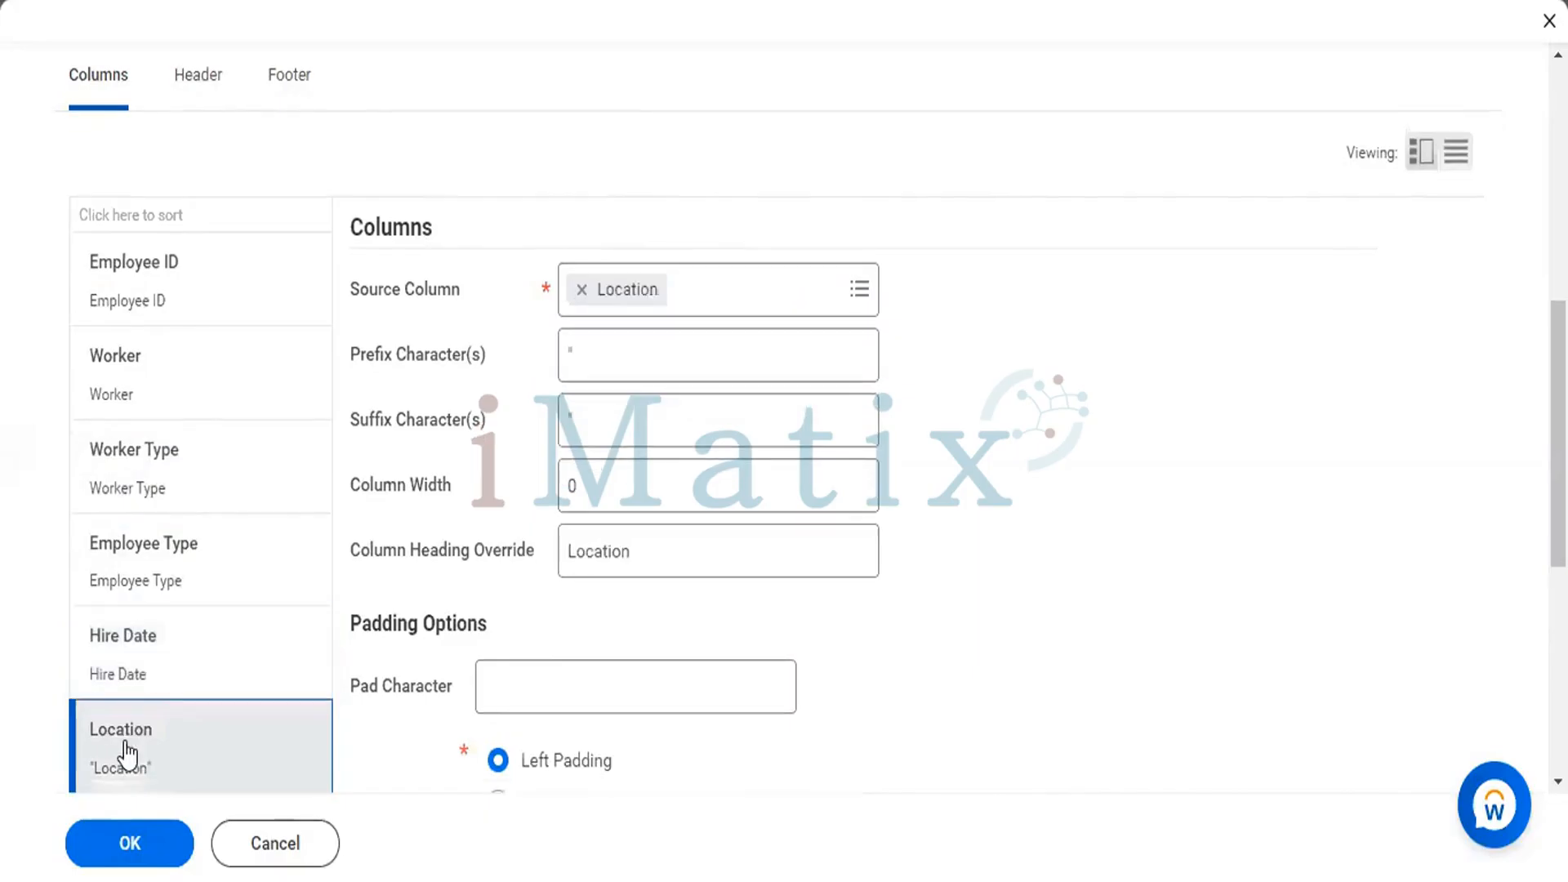
{"action": "left_click", "coordinate": [643, 354]}
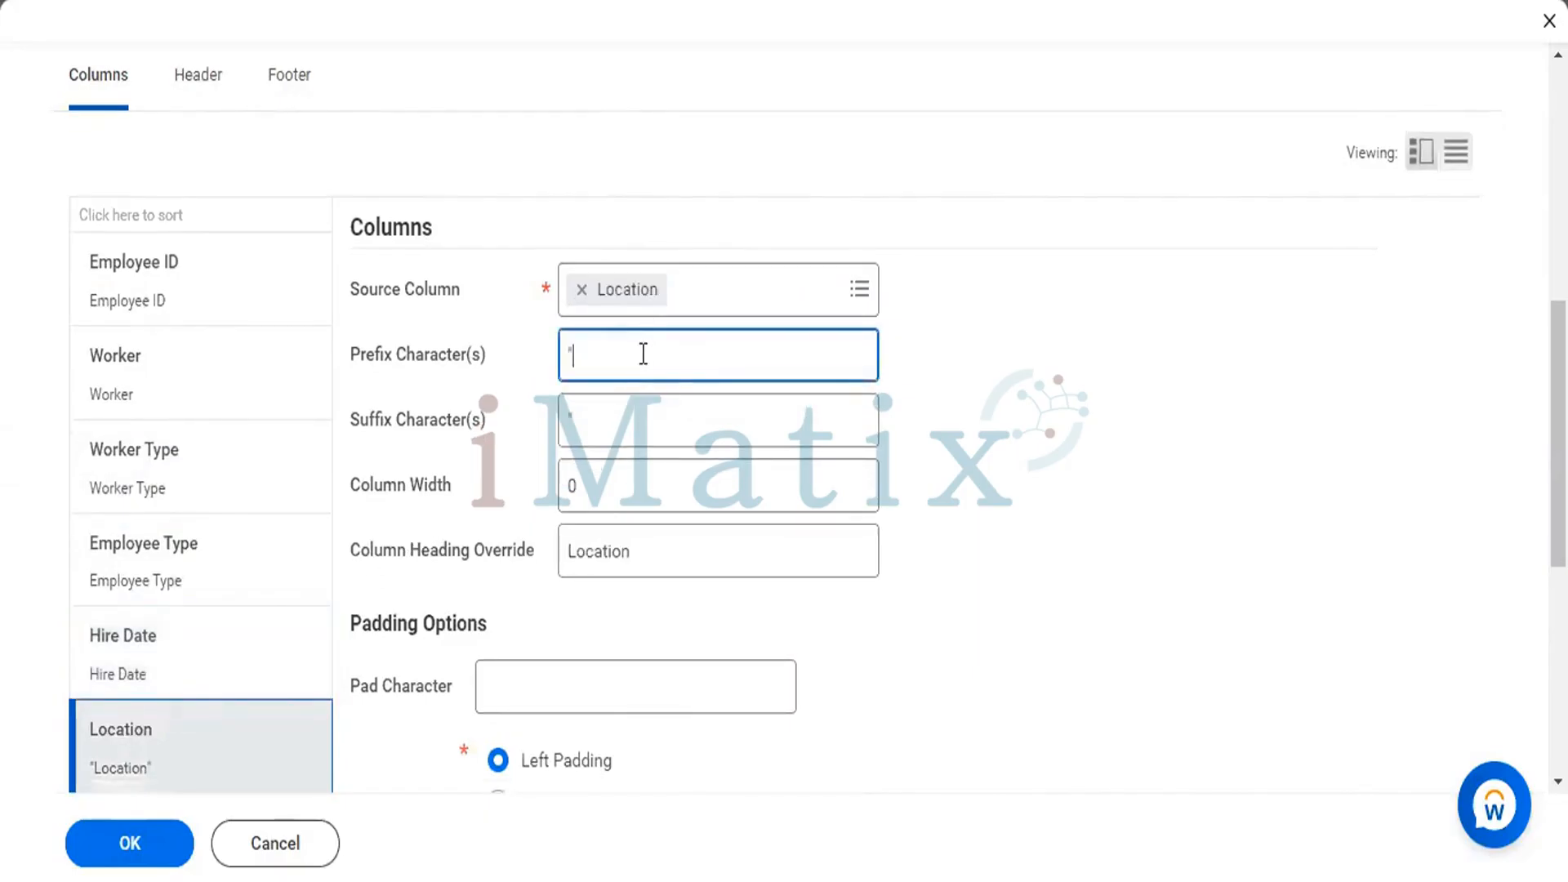
{"action": "key", "text": "BackSpace"}
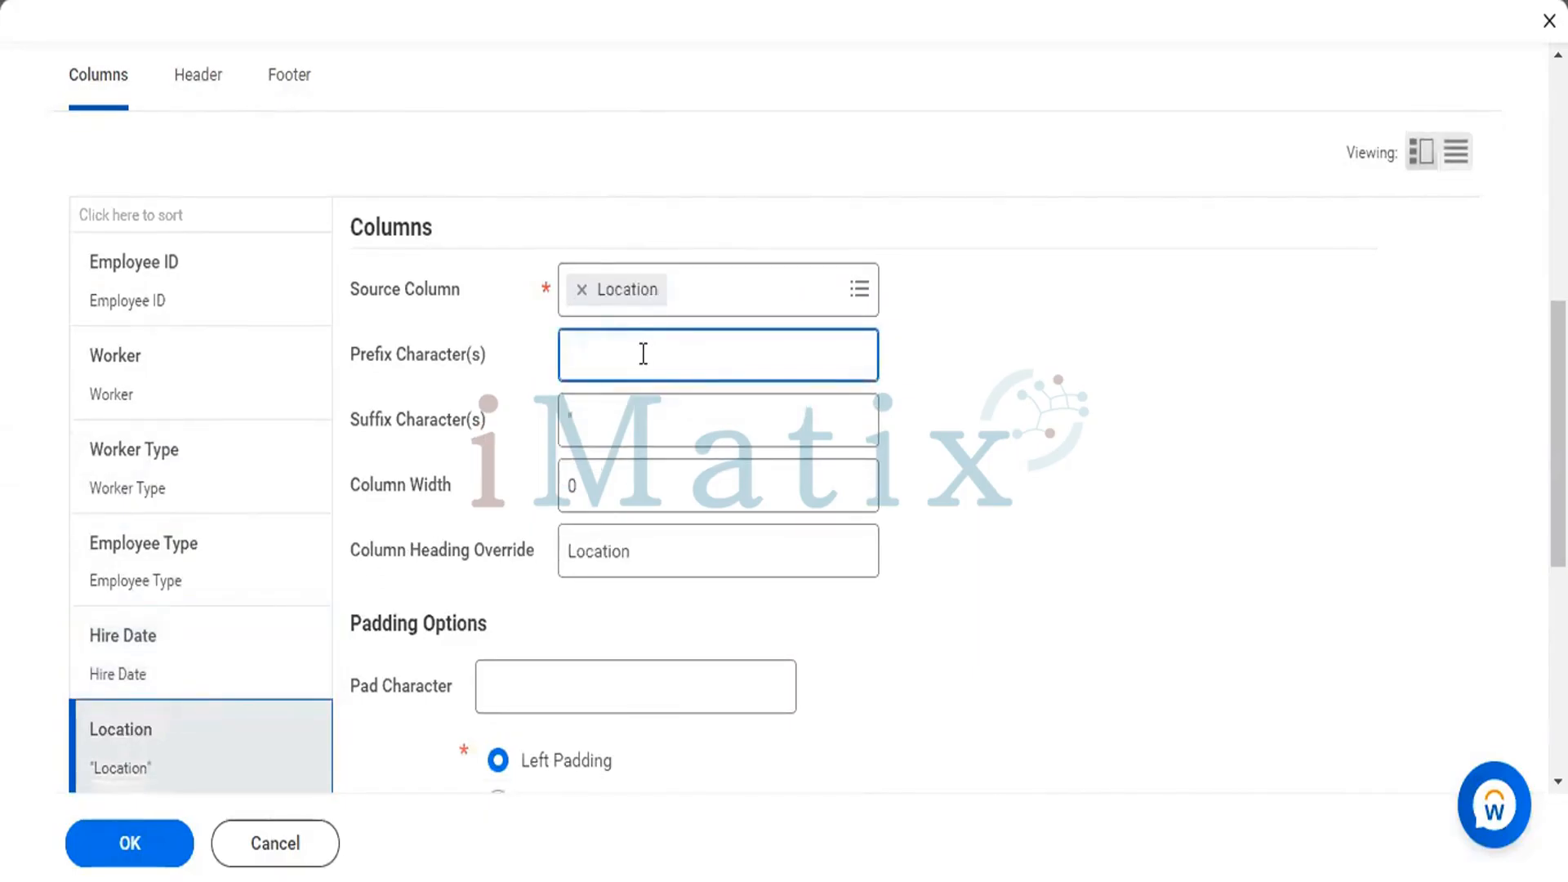
{"action": "left_click", "coordinate": [634, 424]}
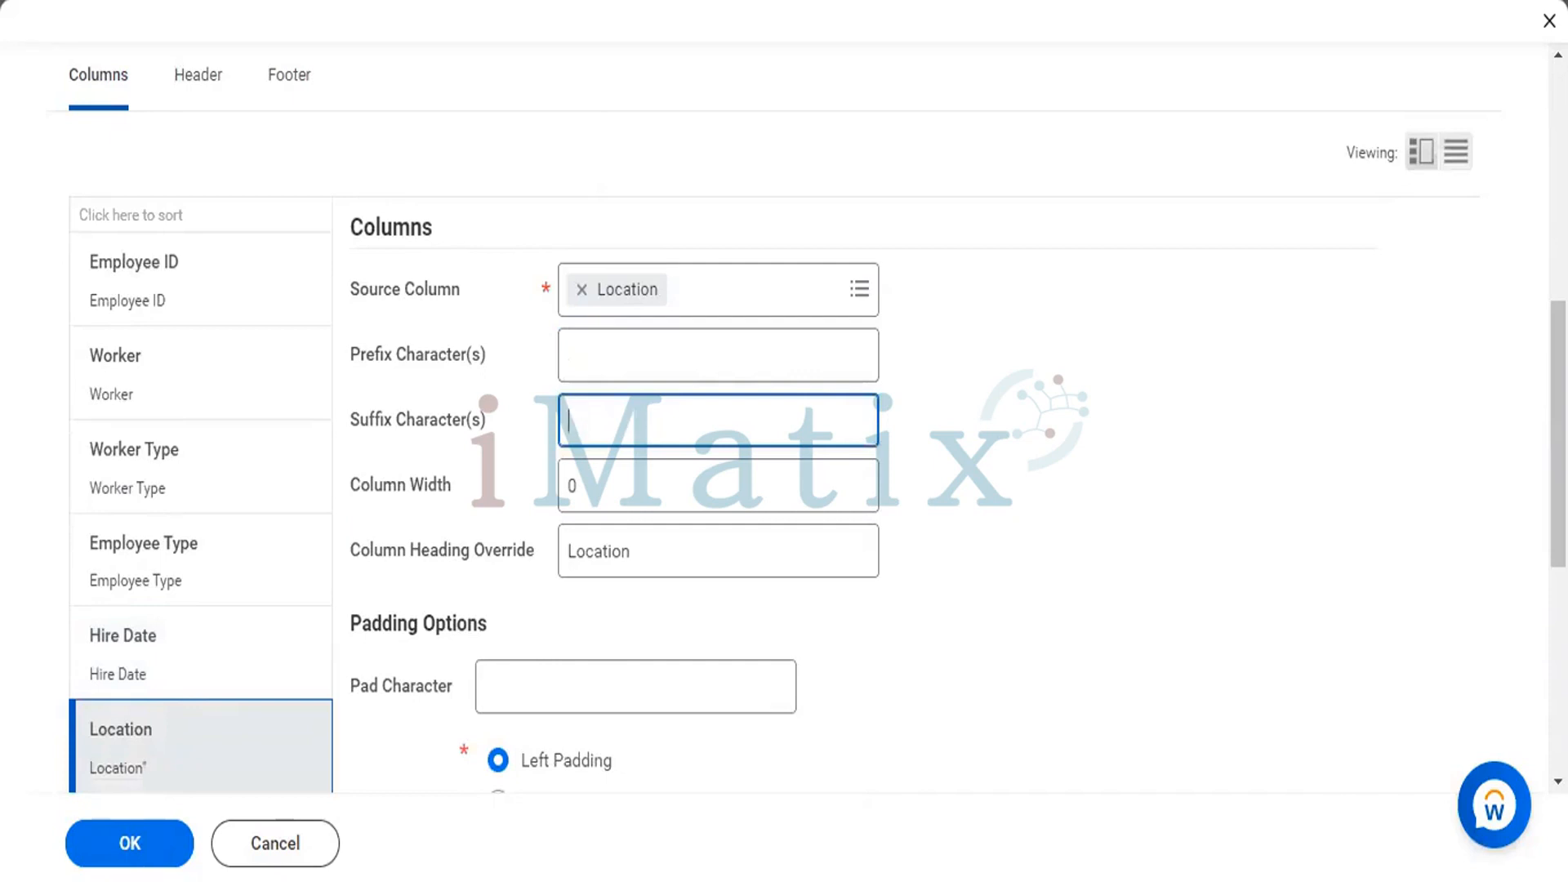
{"action": "key", "text": "BackSpace"}
Remove the quotation-mark prefix and suffix characters from the Country column.
{"action": "scroll", "coordinate": [633, 424], "scroll_direction": "down", "scroll_amount": 2}
{"action": "scroll", "coordinate": [634, 424], "scroll_direction": "down", "scroll_amount": 3}
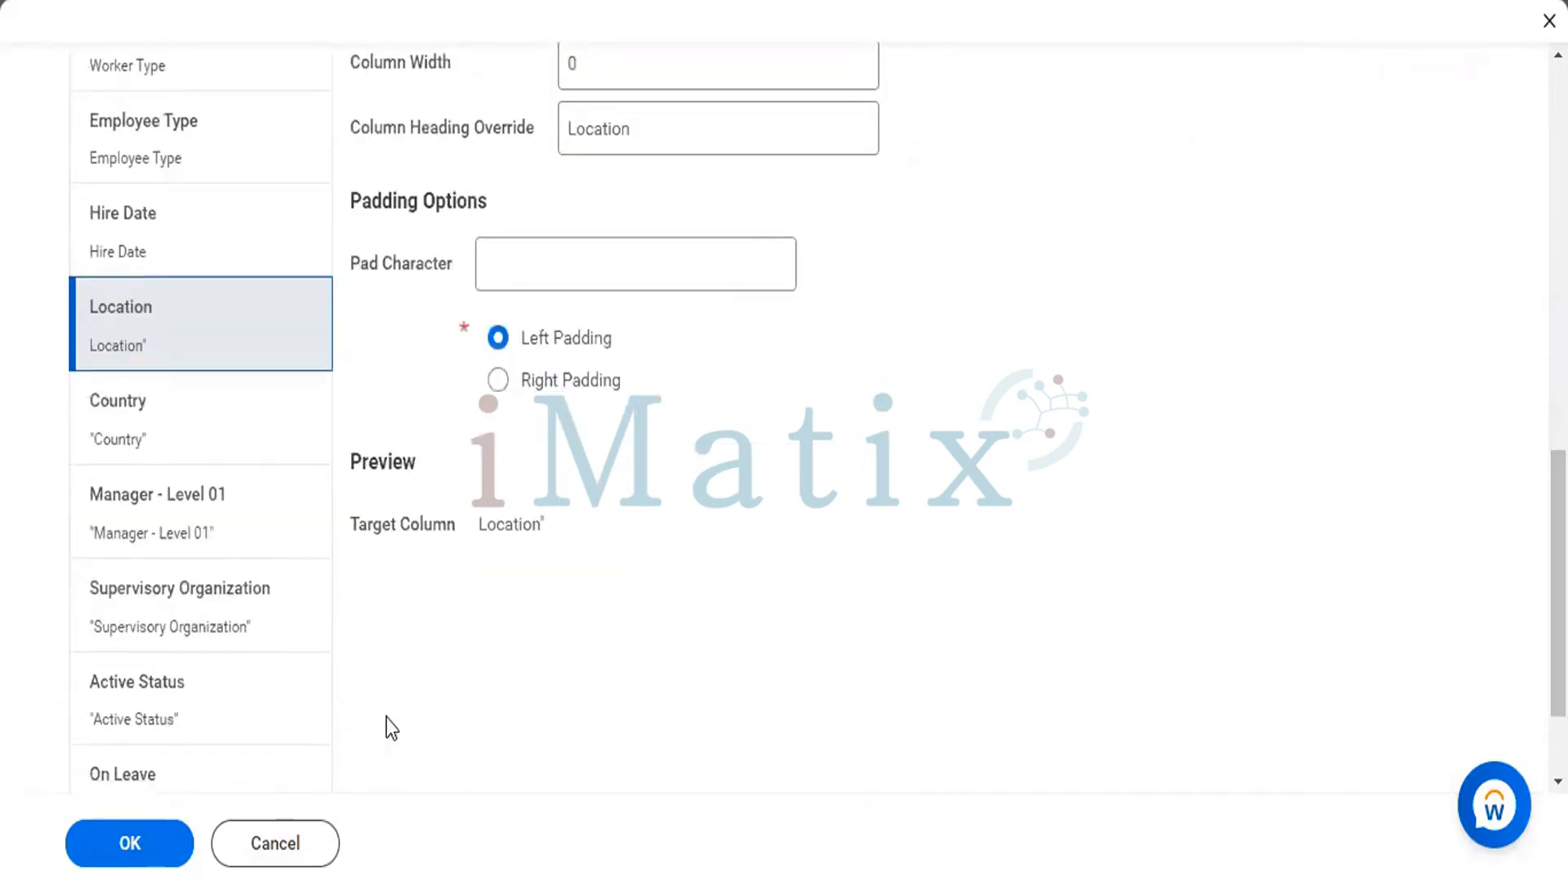
{"action": "left_click", "coordinate": [123, 437]}
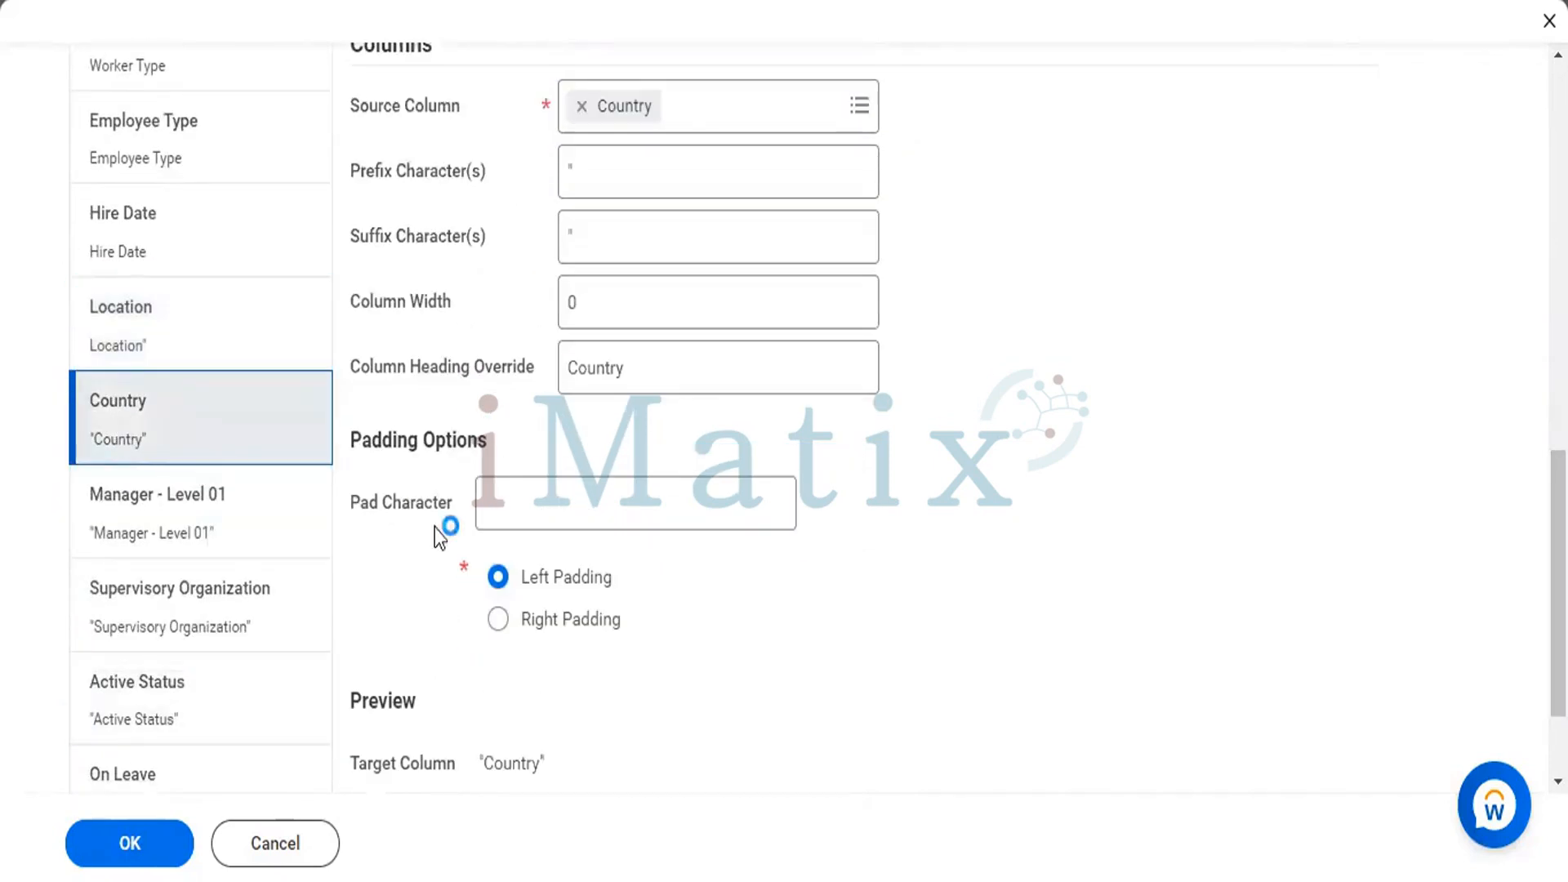
{"action": "left_click", "coordinate": [584, 187]}
{"action": "key", "text": "BackSpace"}
{"action": "left_click", "coordinate": [595, 227]}
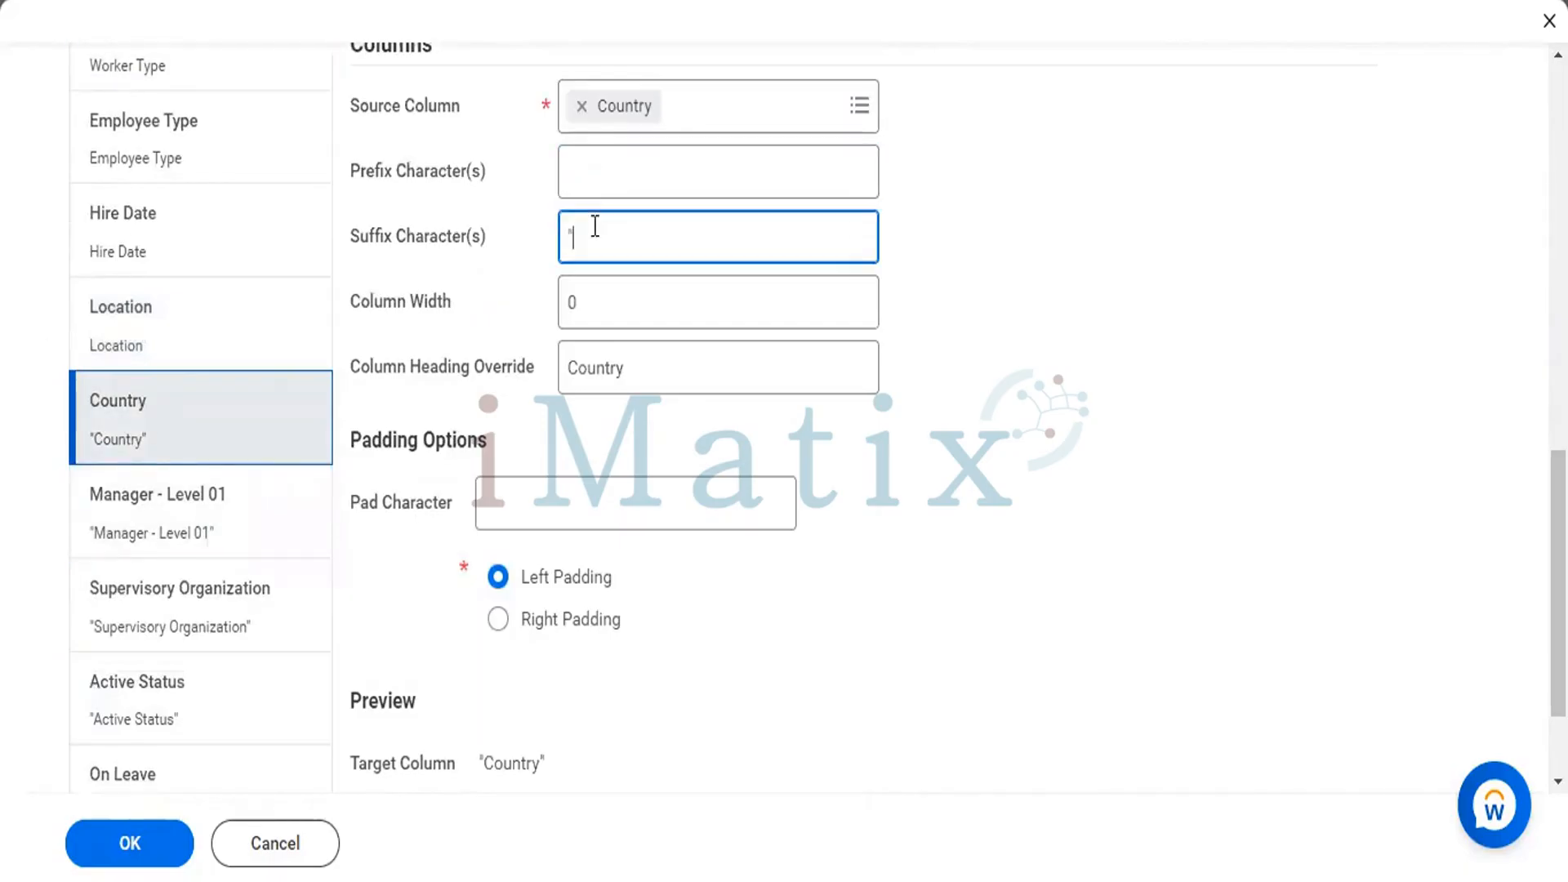
{"action": "key", "text": "BackSpace"}
Remove the quotation-mark prefix and suffix characters from the Manager - Level 01 column.
{"action": "left_click", "coordinate": [196, 490]}
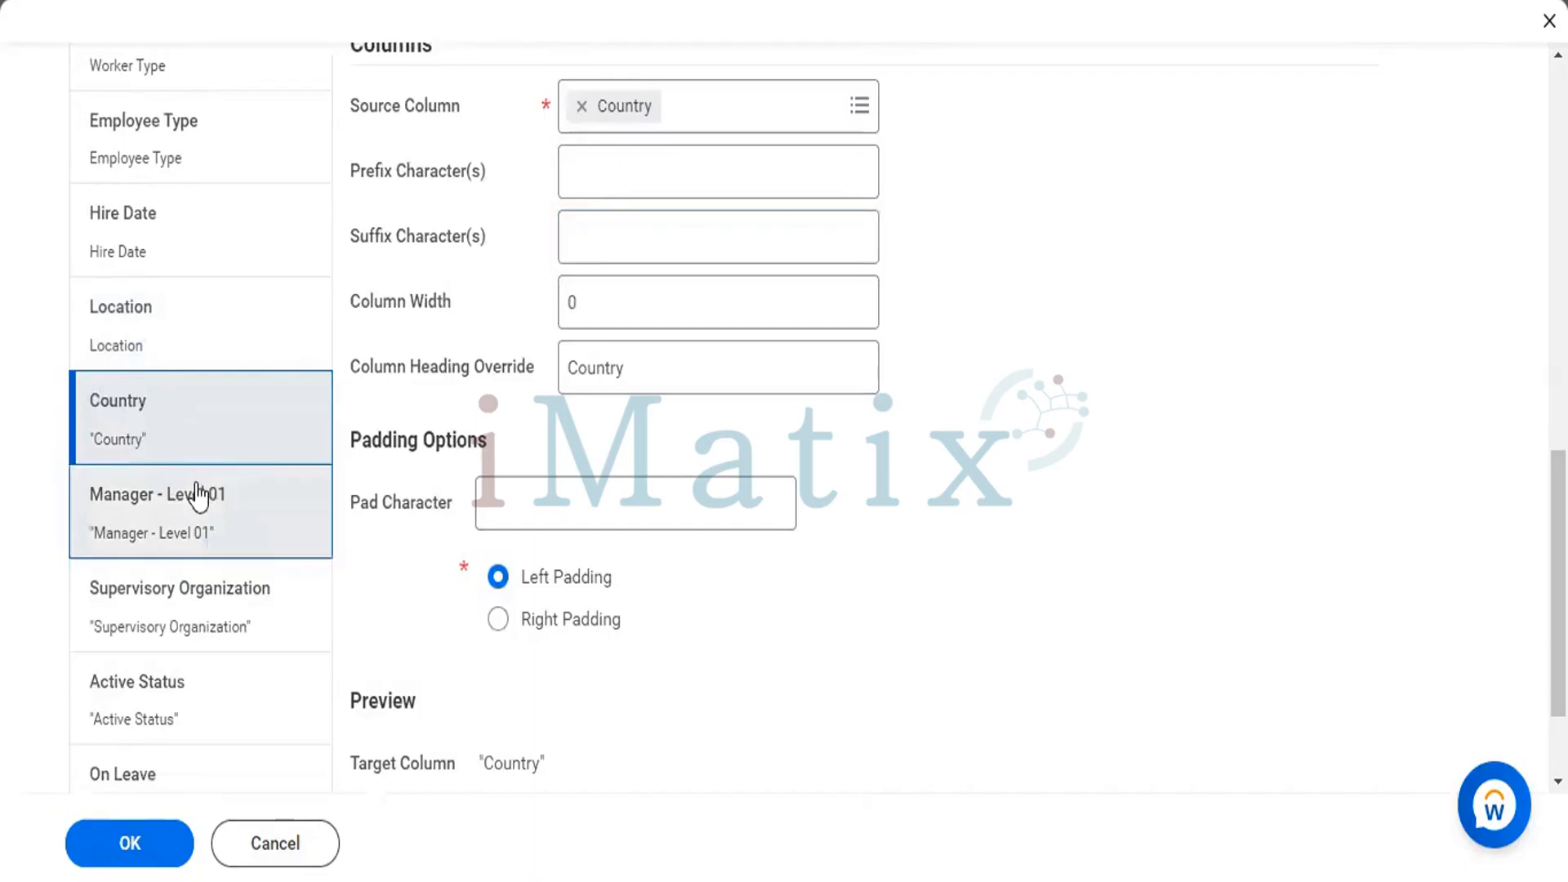
{"action": "left_click", "coordinate": [597, 182]}
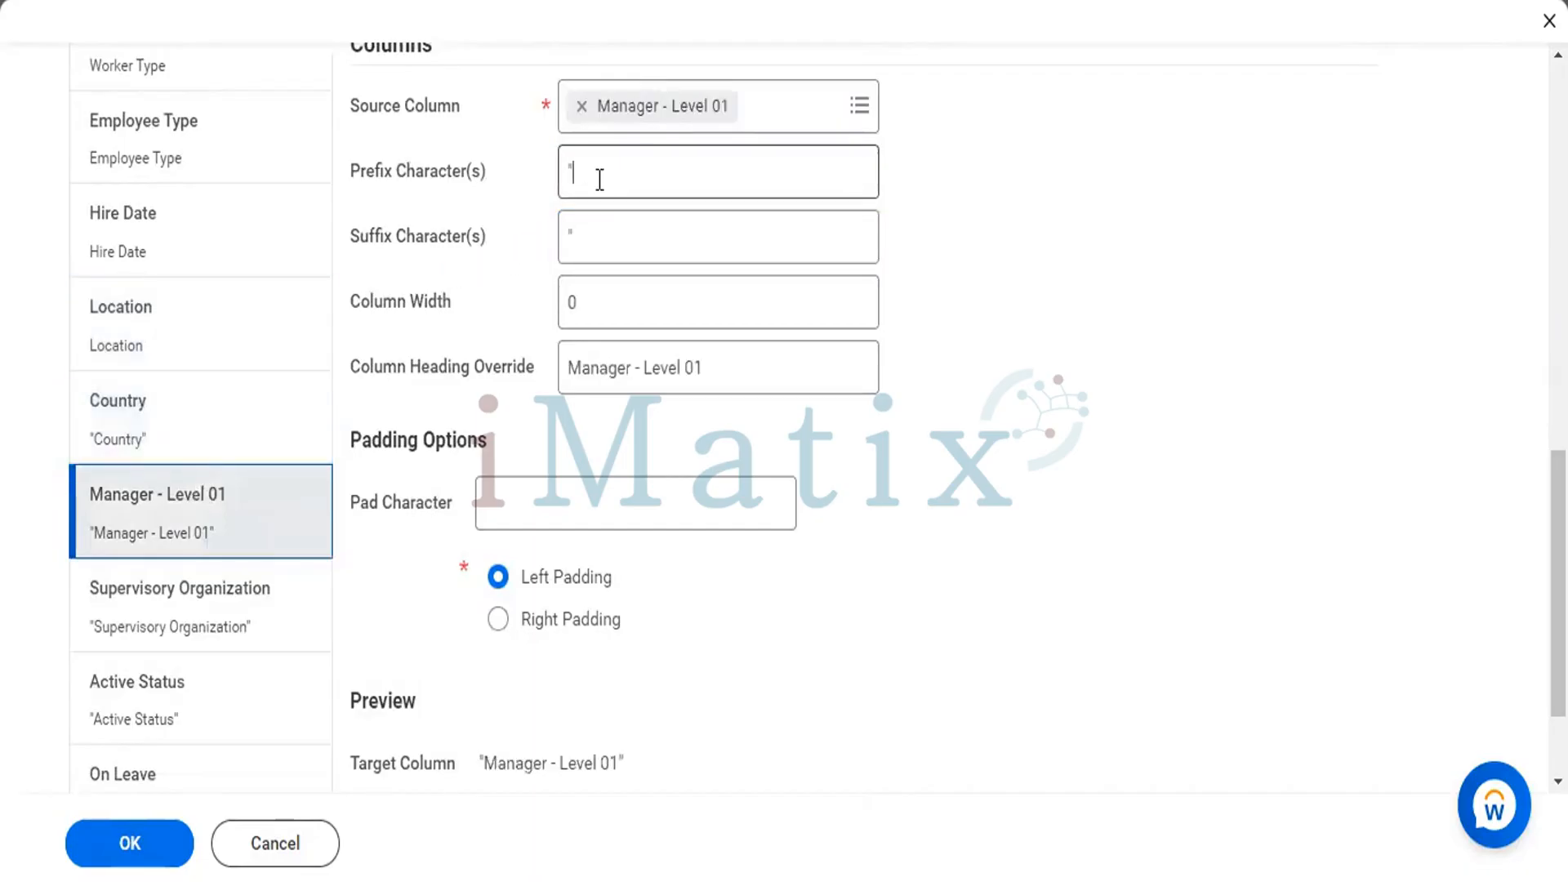
{"action": "key", "text": "BackSpace"}
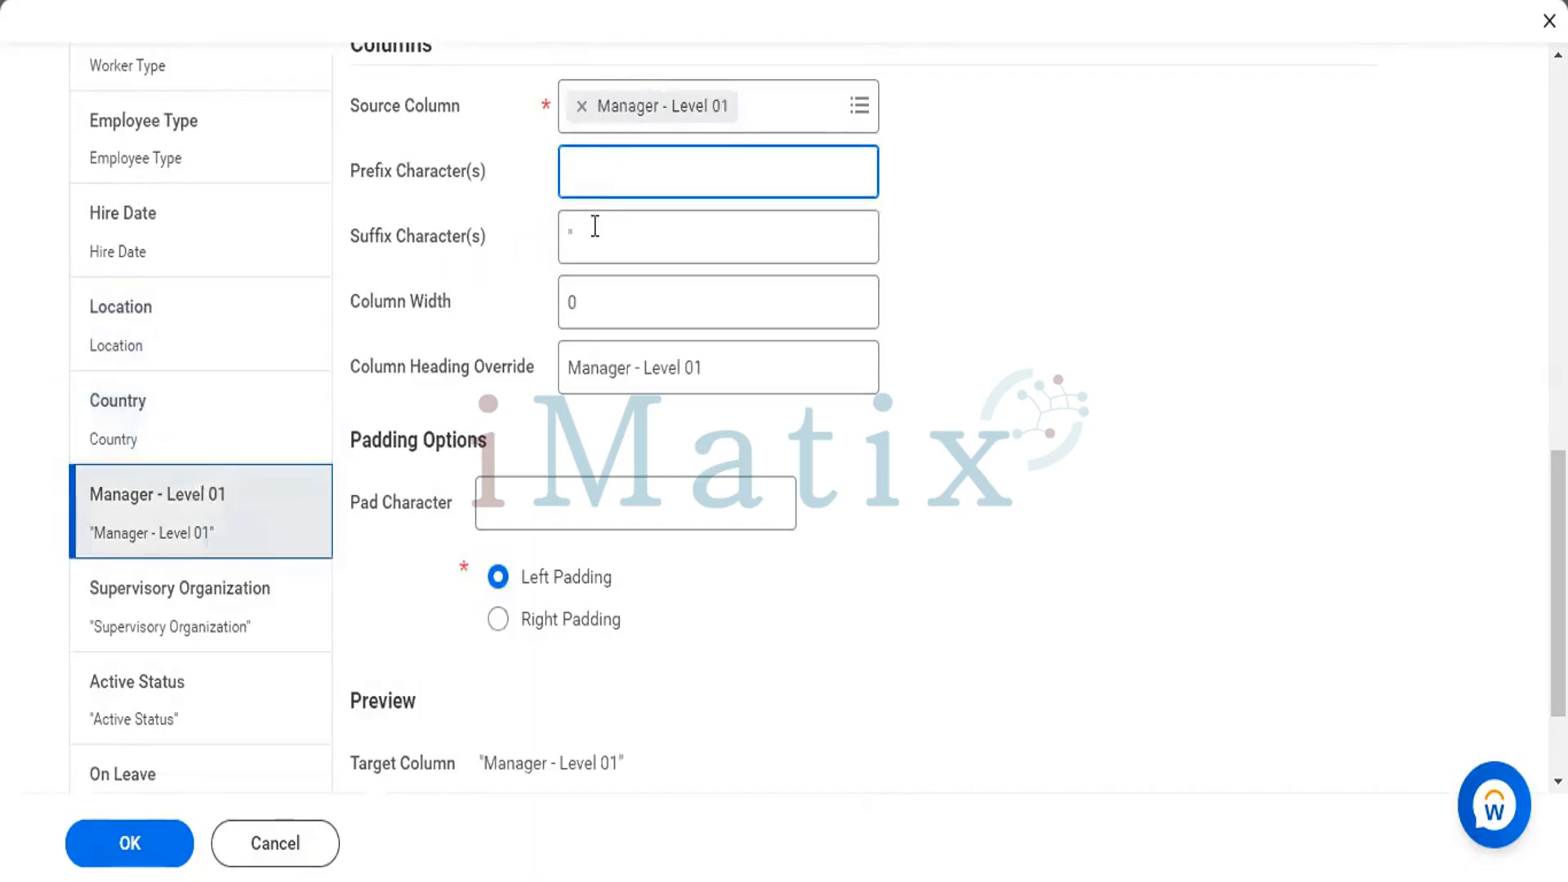
{"action": "left_click", "coordinate": [595, 226]}
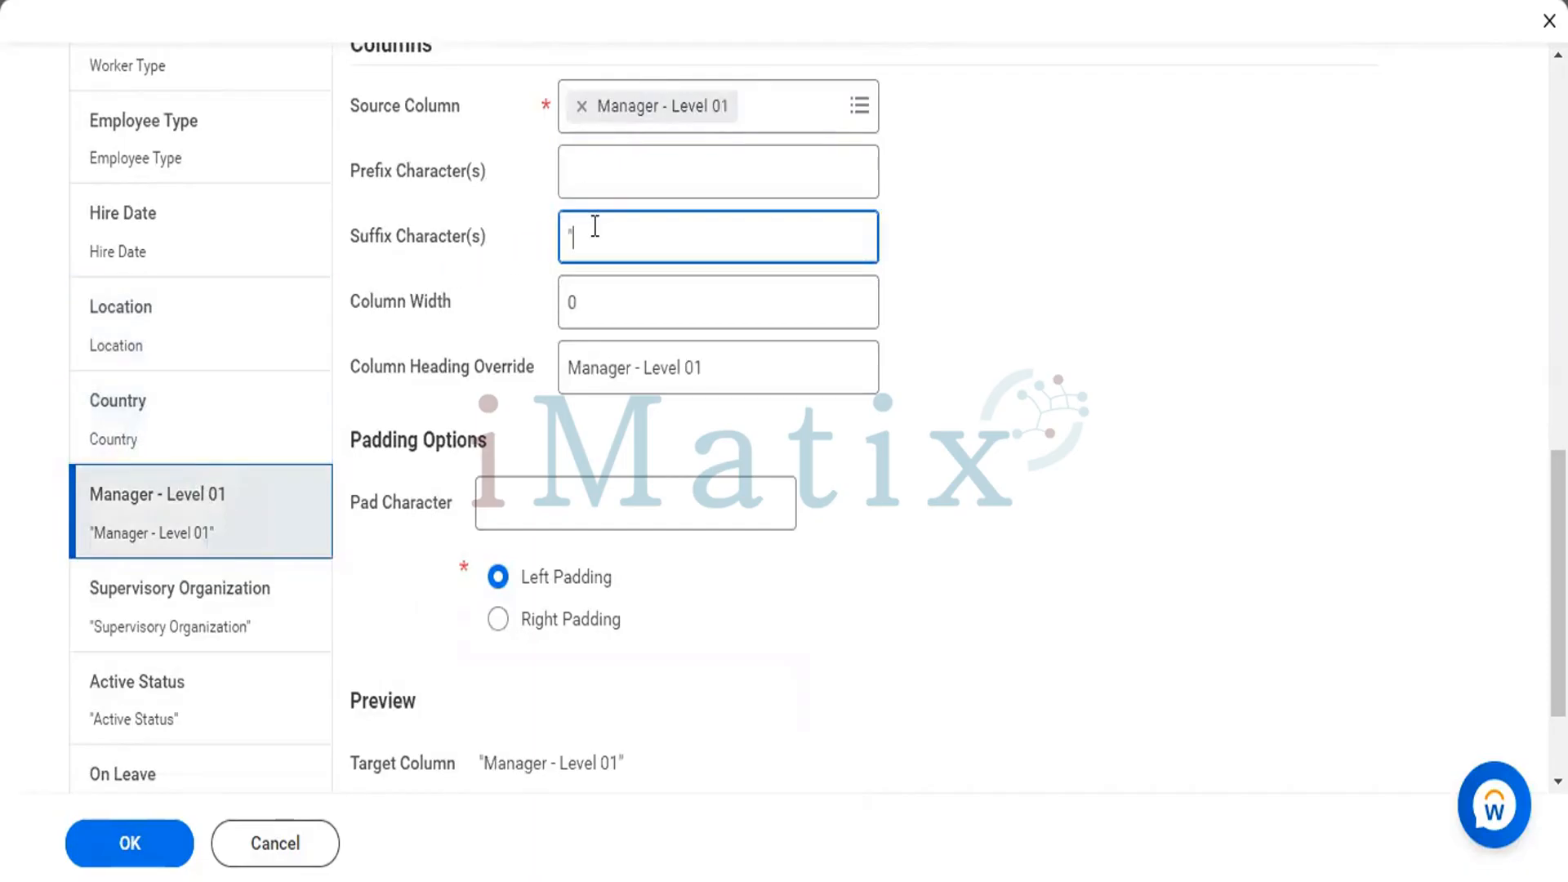
Remove the quotation-mark prefix and suffix characters from the Supervisory Organization column.
{"action": "left_click", "coordinate": [199, 623]}
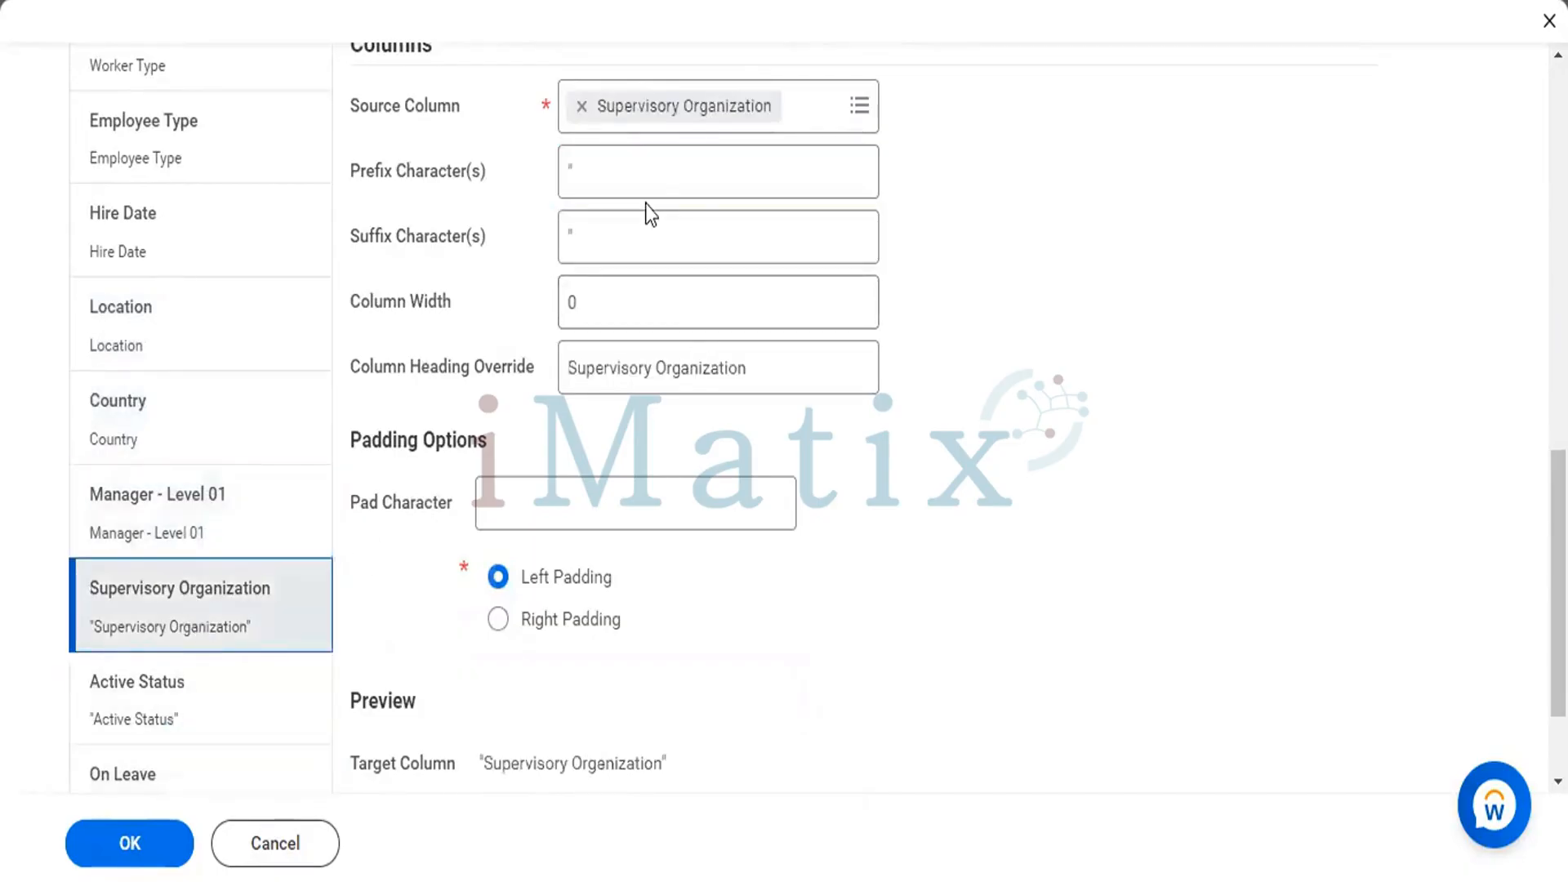
{"action": "left_click", "coordinate": [653, 169]}
{"action": "key", "text": "BackSpace"}
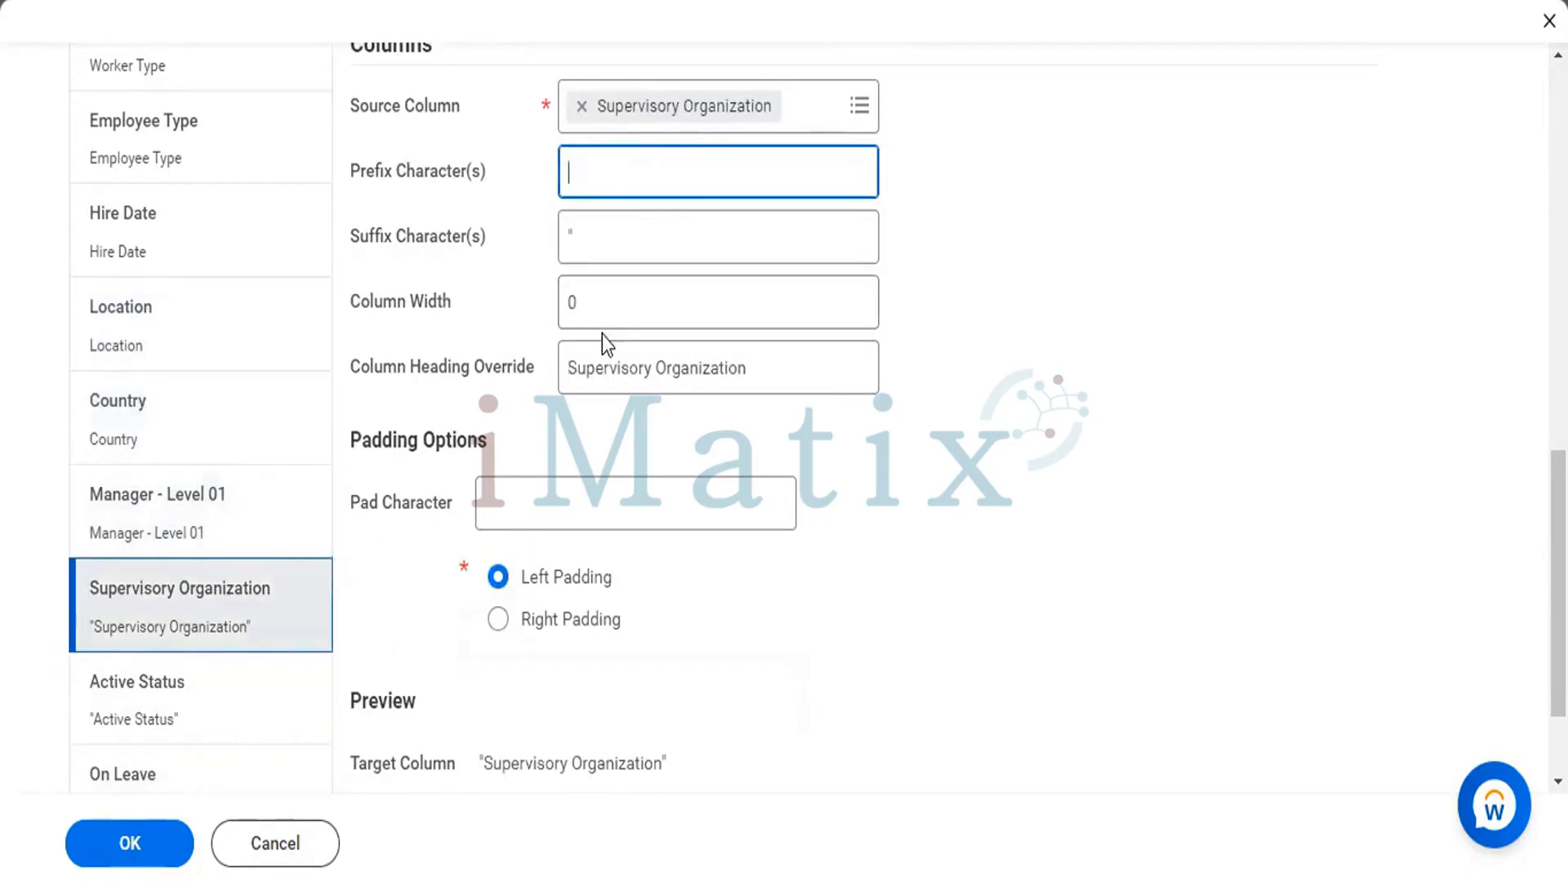
{"action": "left_click", "coordinate": [630, 230]}
{"action": "key", "text": "BackSpace"}
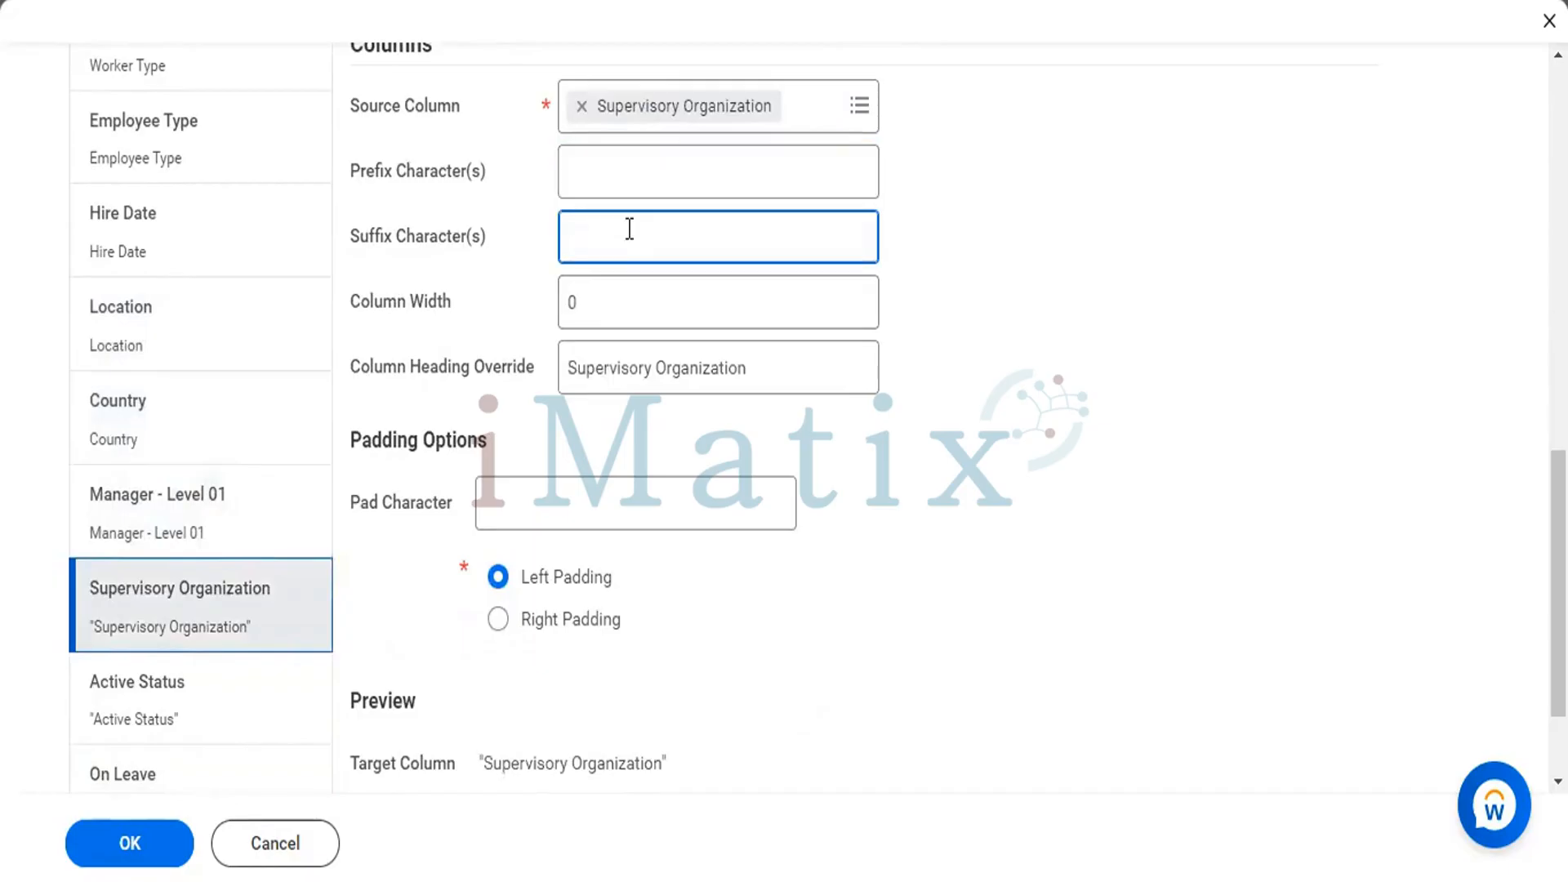
Remove the quotation-mark prefix and suffix characters from the Active Status column.
{"action": "left_click", "coordinate": [173, 721]}
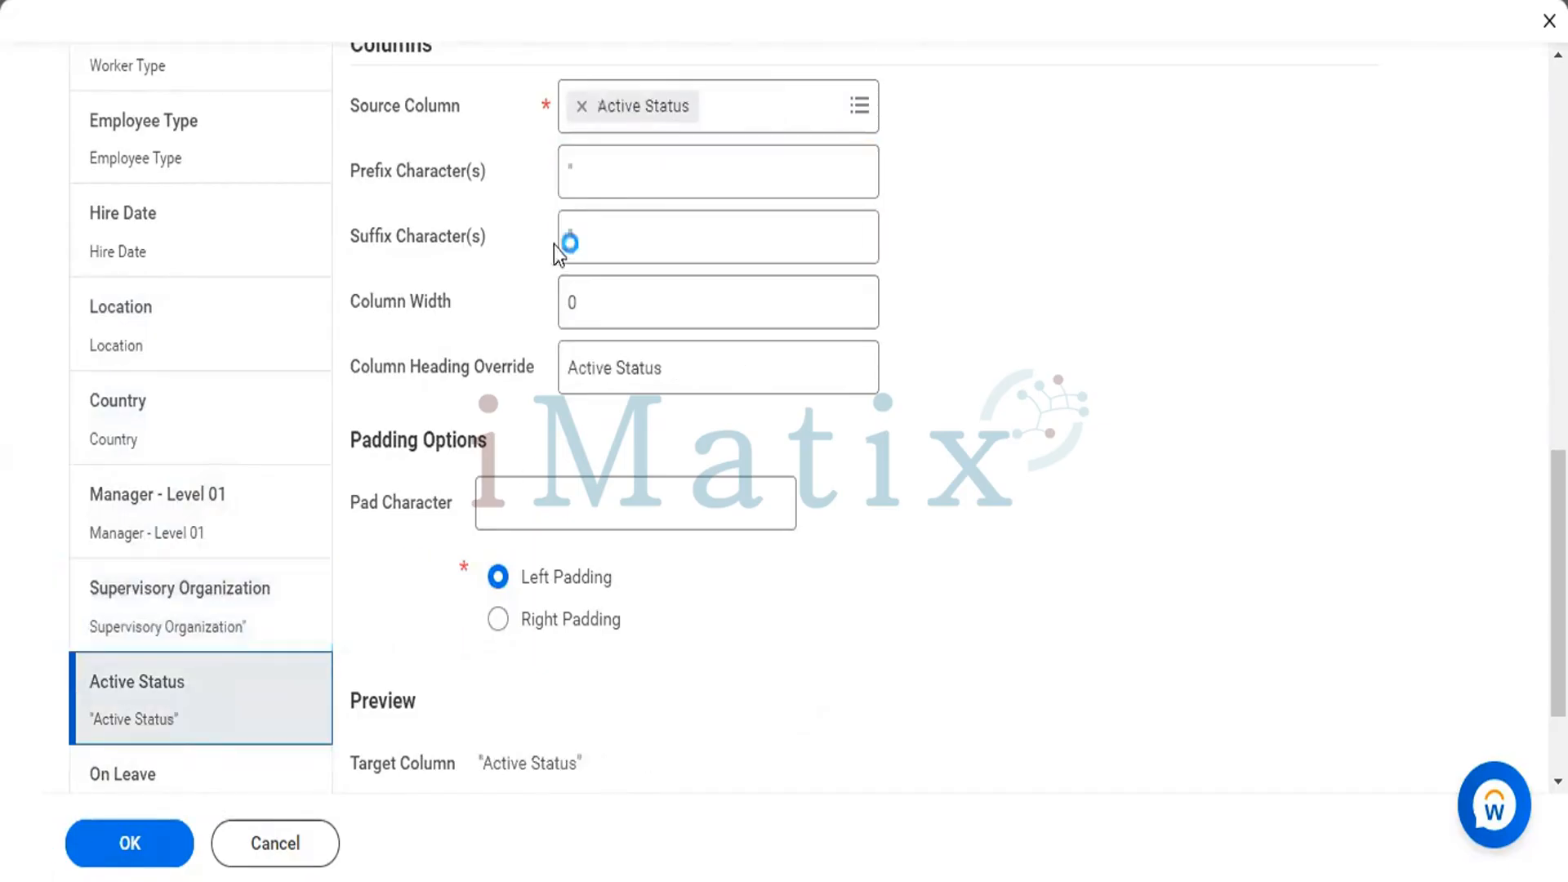
{"action": "left_click", "coordinate": [599, 167]}
{"action": "key", "text": "BackSpace"}
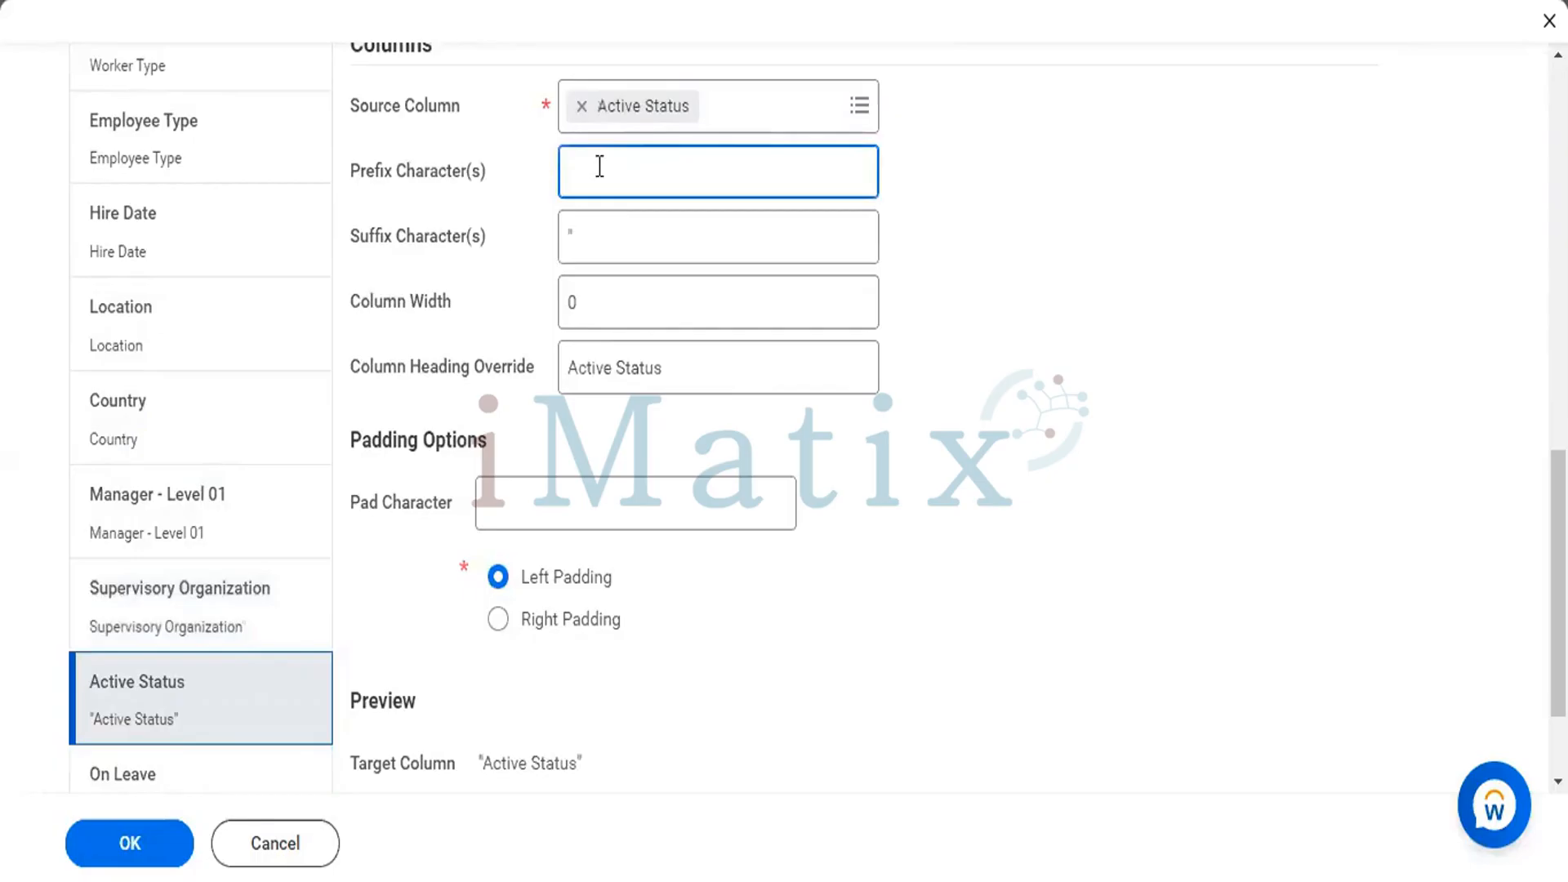
{"action": "left_click", "coordinate": [602, 226]}
{"action": "key", "text": "BackSpace"}
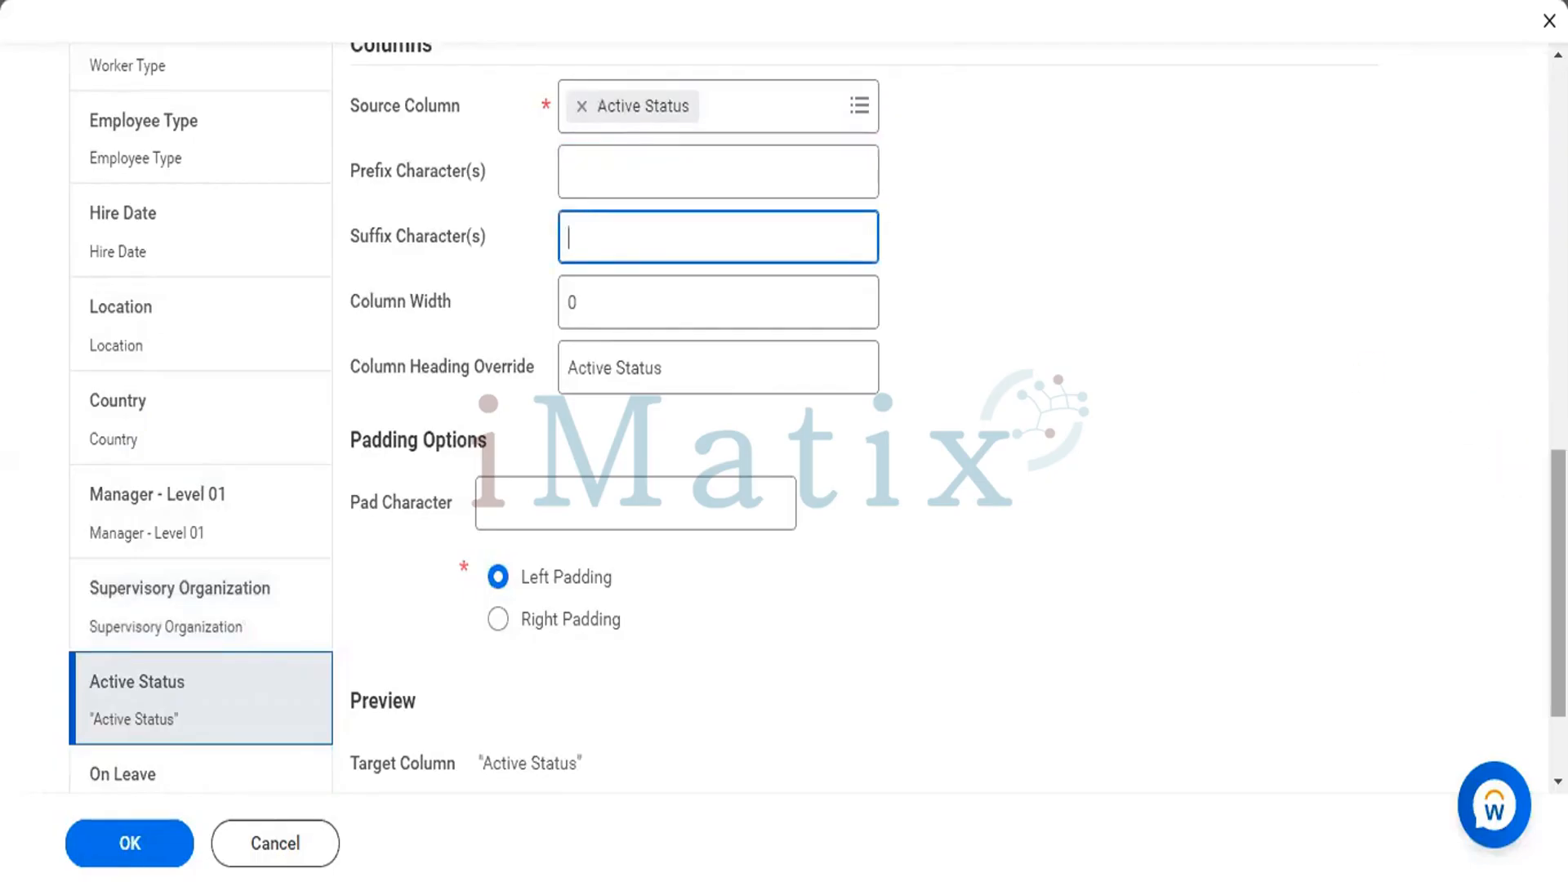
Remove the quotation-mark prefix and suffix characters from the On Leave column, and save the transformation configuration.
{"action": "scroll", "coordinate": [1558, 572], "scroll_direction": "down", "scroll_amount": 2}
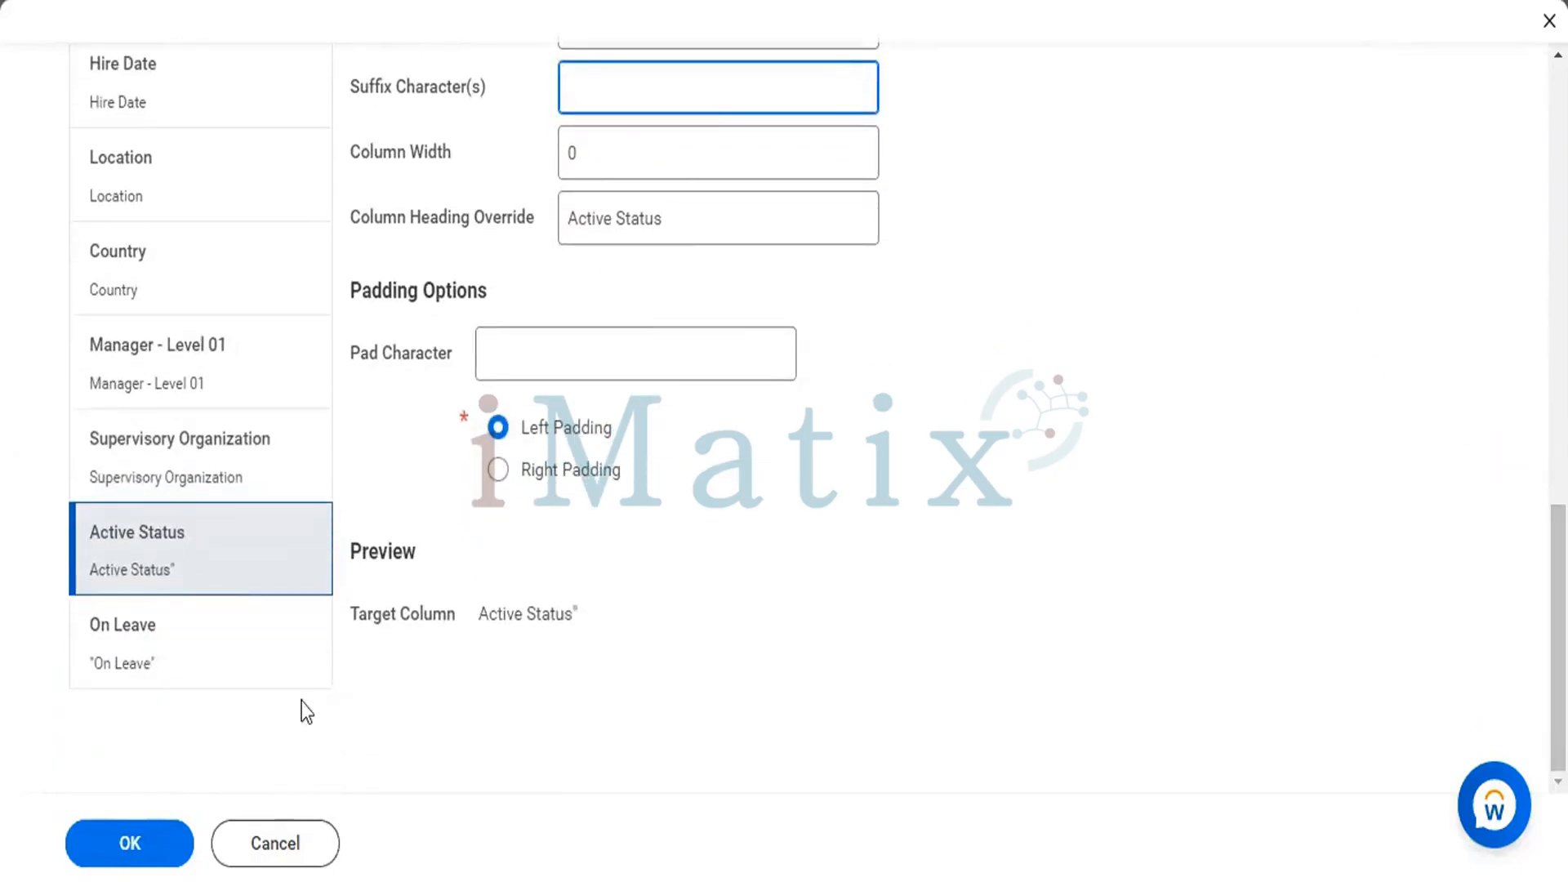
{"action": "left_click", "coordinate": [185, 660]}
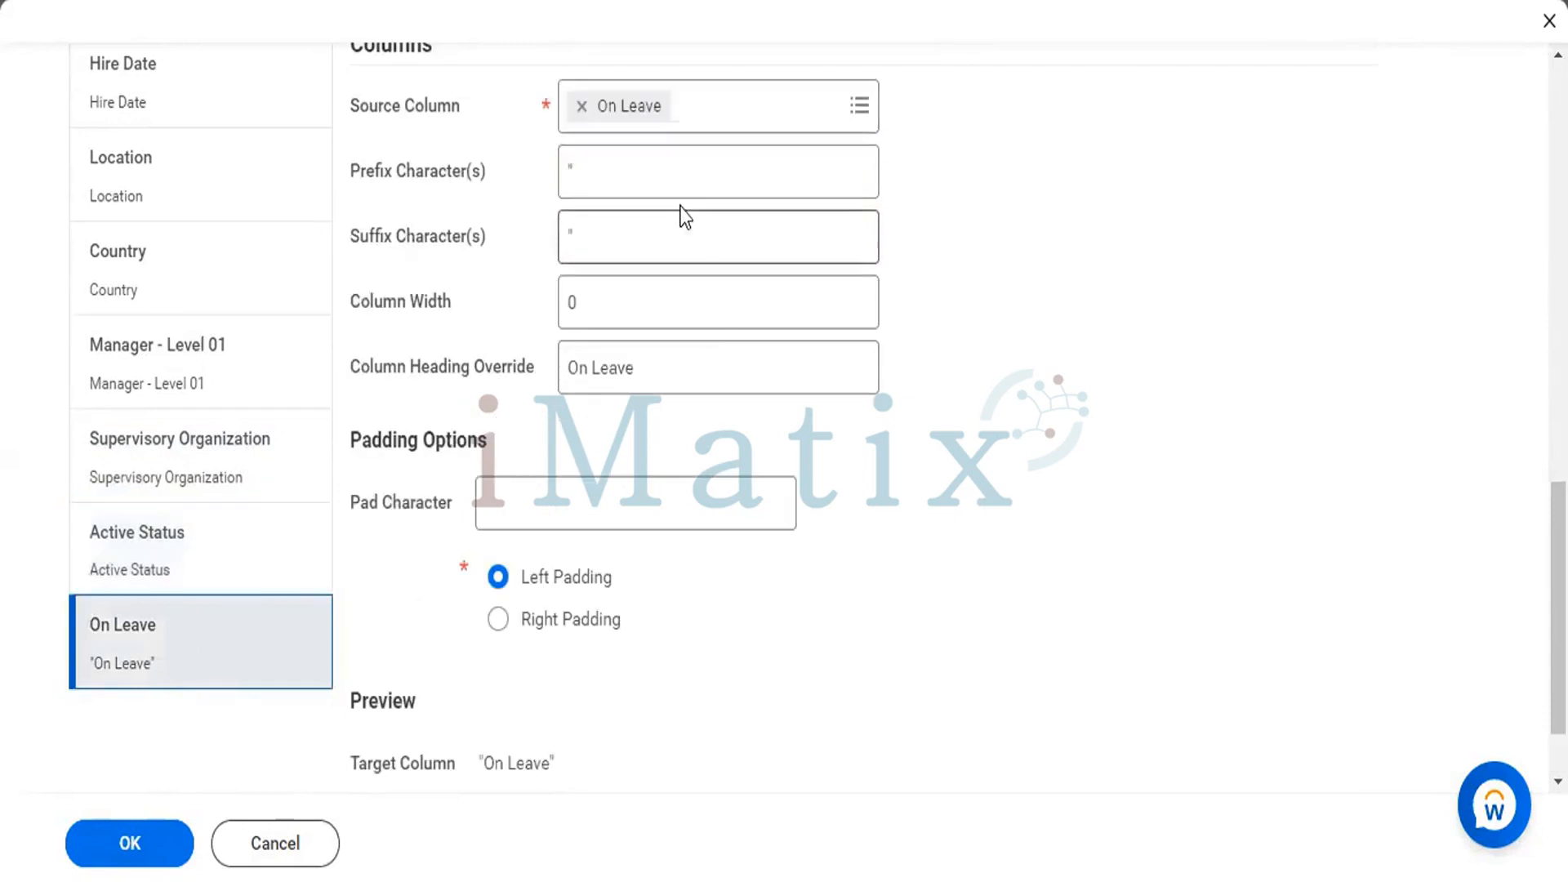
{"action": "left_click", "coordinate": [679, 174]}
{"action": "left_click", "coordinate": [679, 234]}
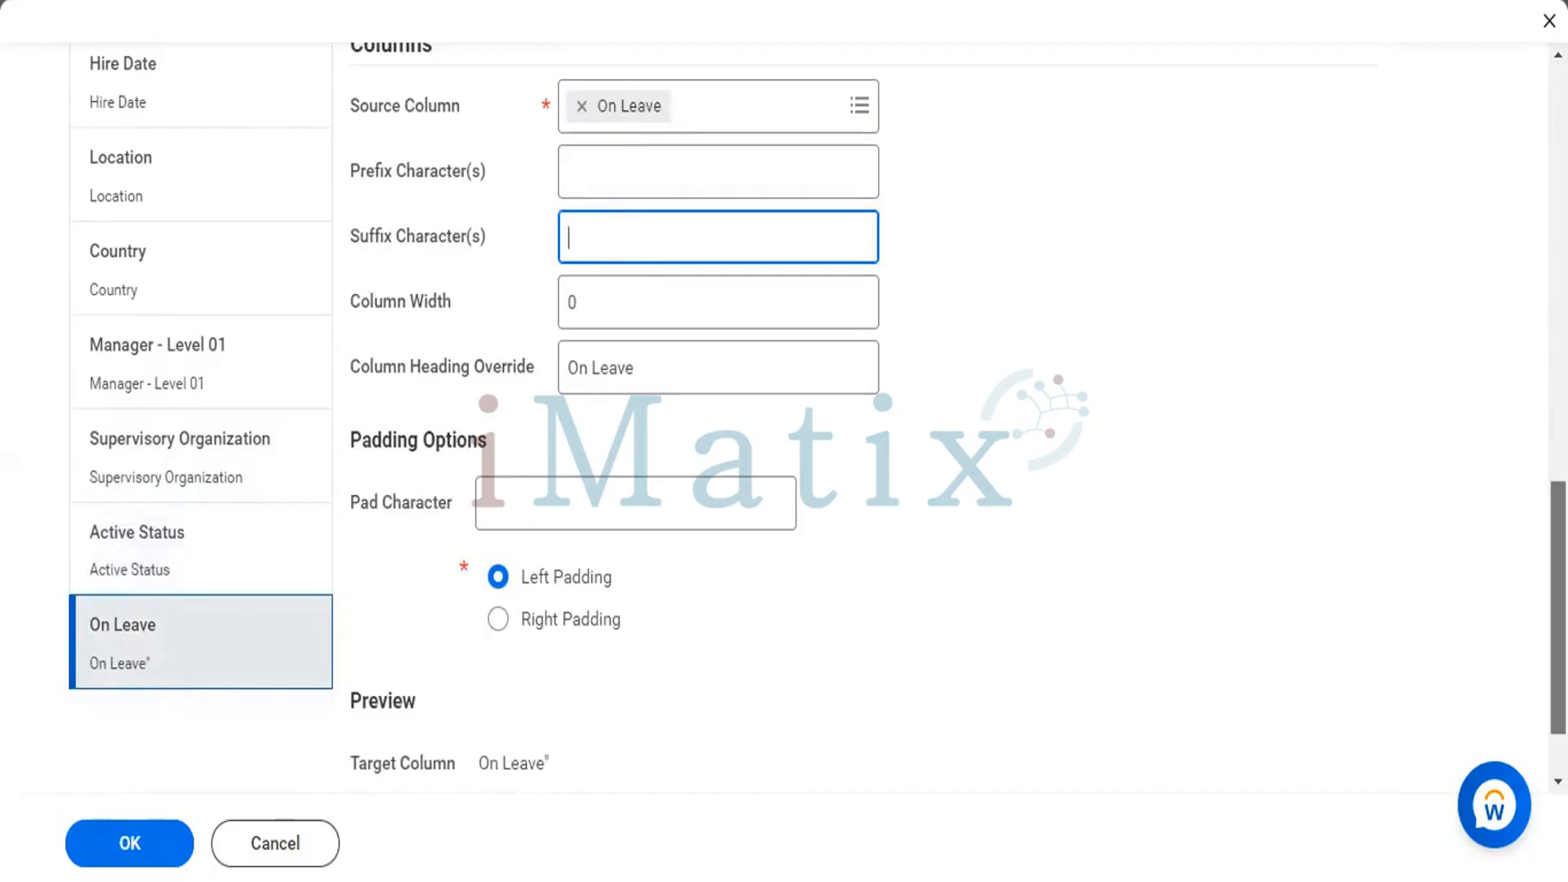
{"action": "left_click", "coordinate": [120, 854]}
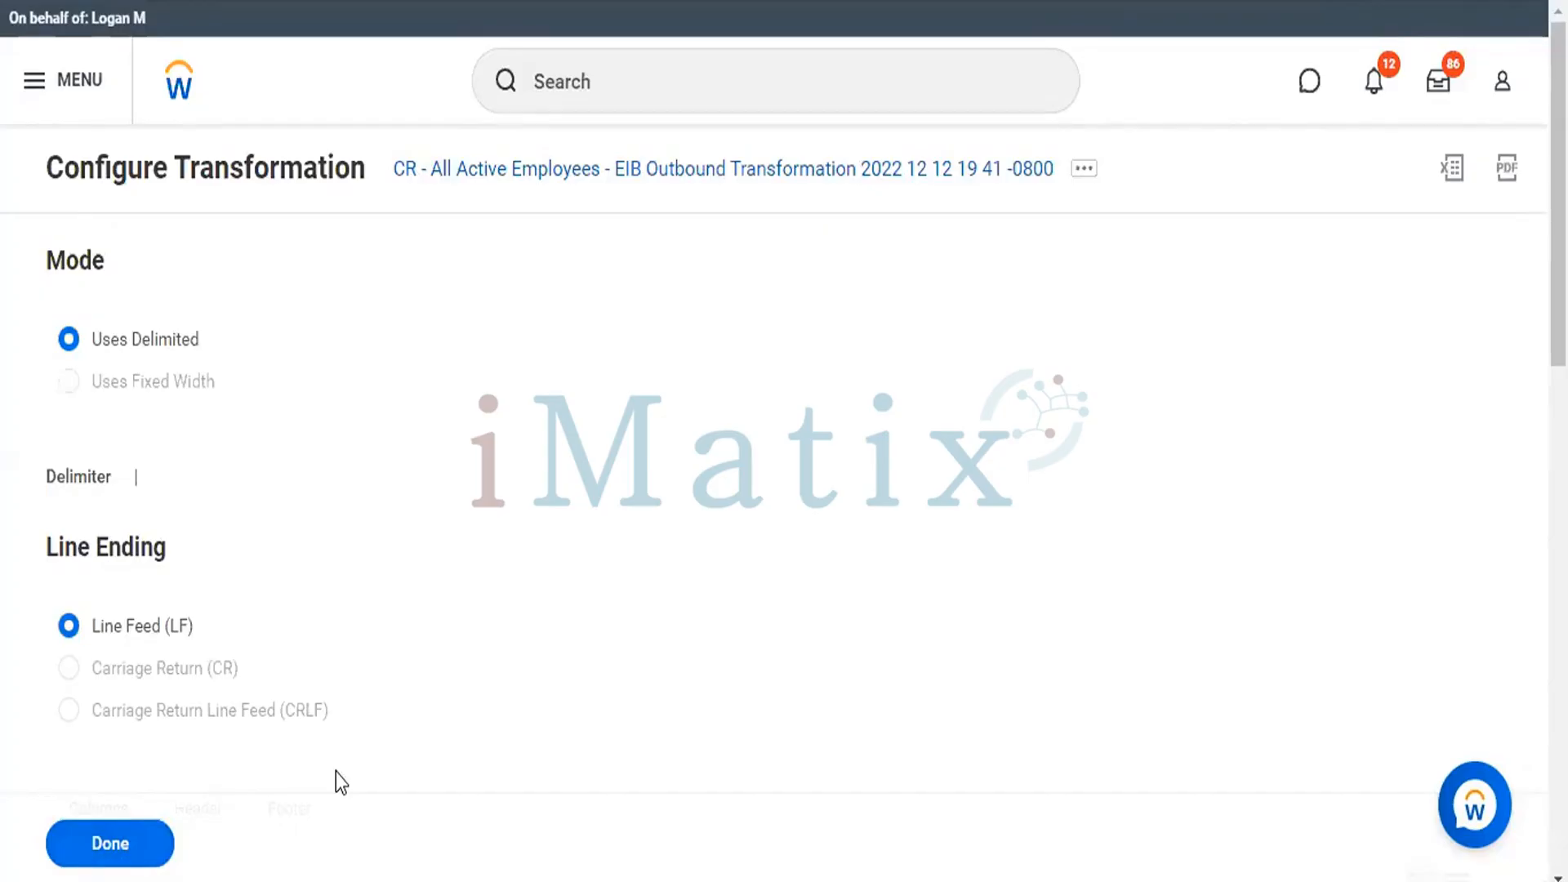
{"action": "left_click", "coordinate": [75, 864]}
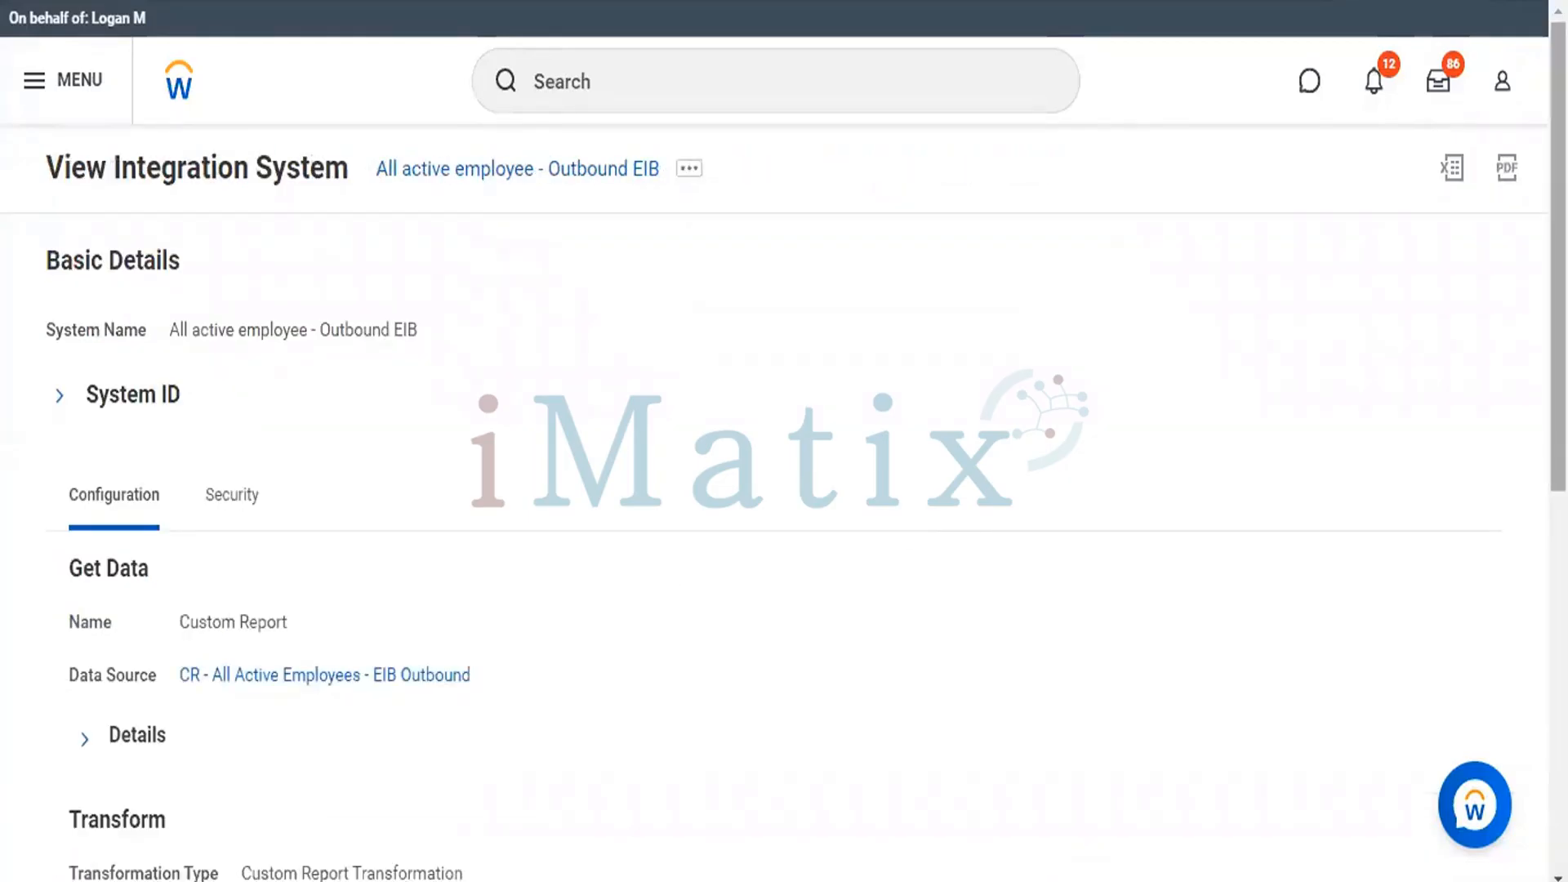
Launch the All active employee - Outbound EIB integration with the Run Now frequency and the system default file settings.
{"action": "left_click", "coordinate": [689, 169]}
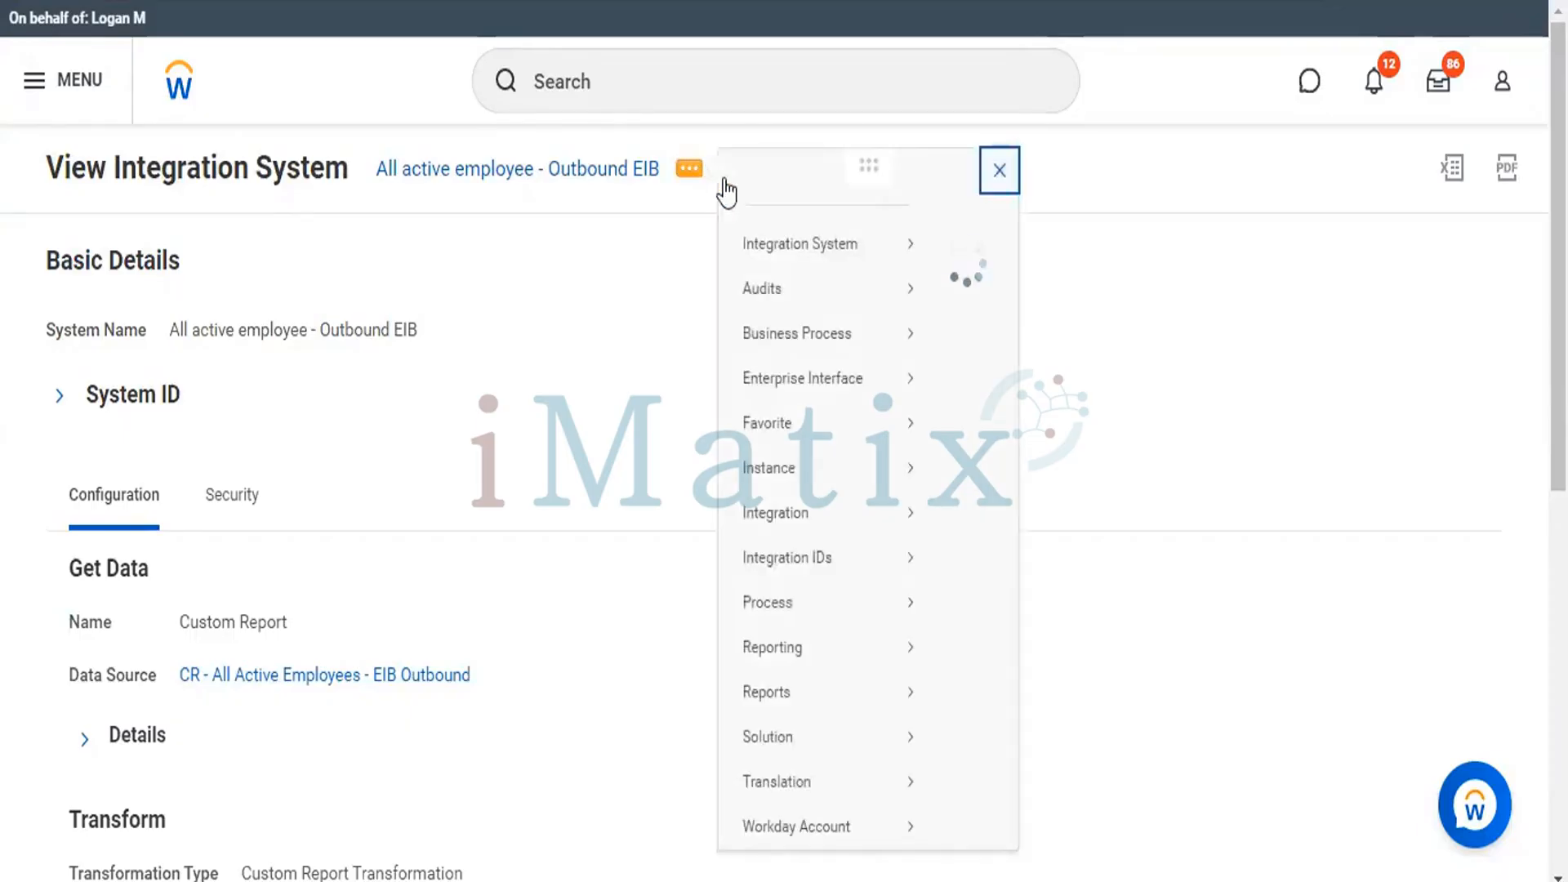
{"action": "mouse_move", "coordinate": [766, 267]}
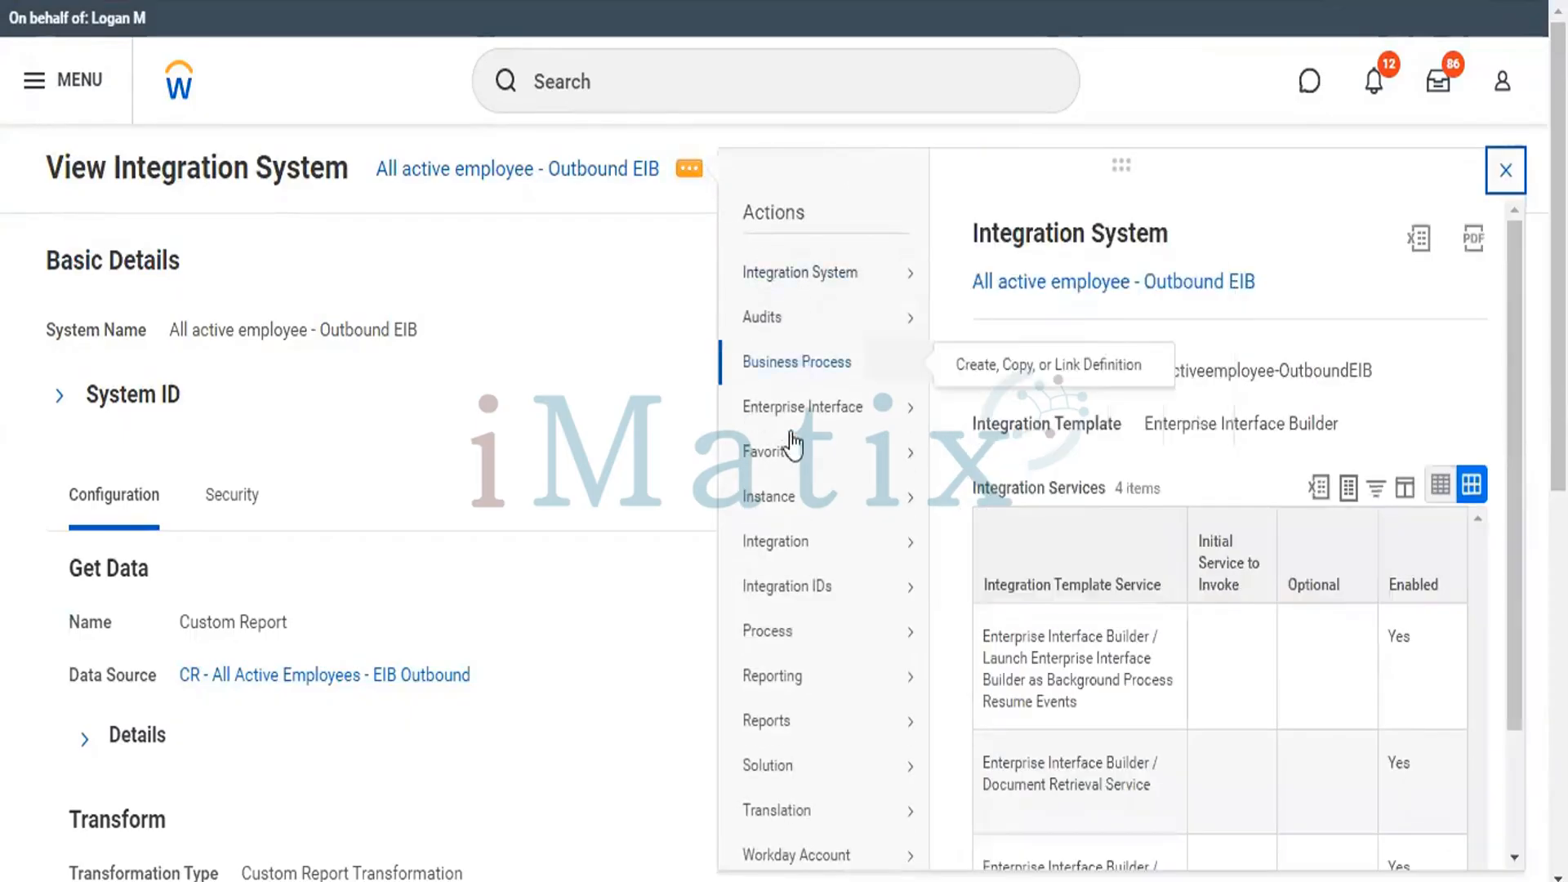
{"action": "mouse_move", "coordinate": [791, 543]}
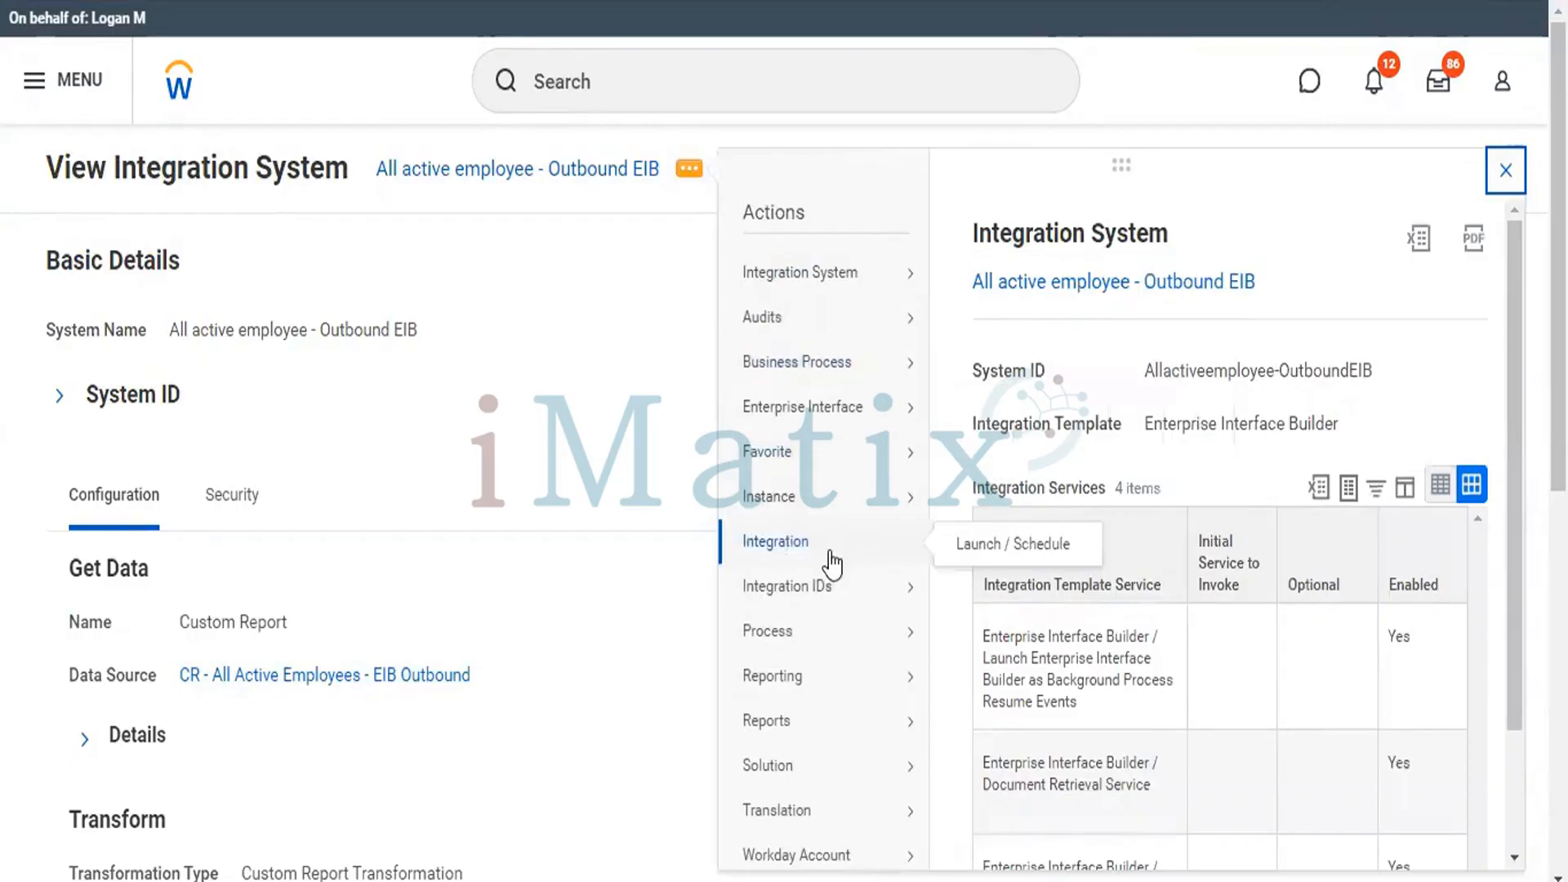
{"action": "left_click", "coordinate": [978, 546]}
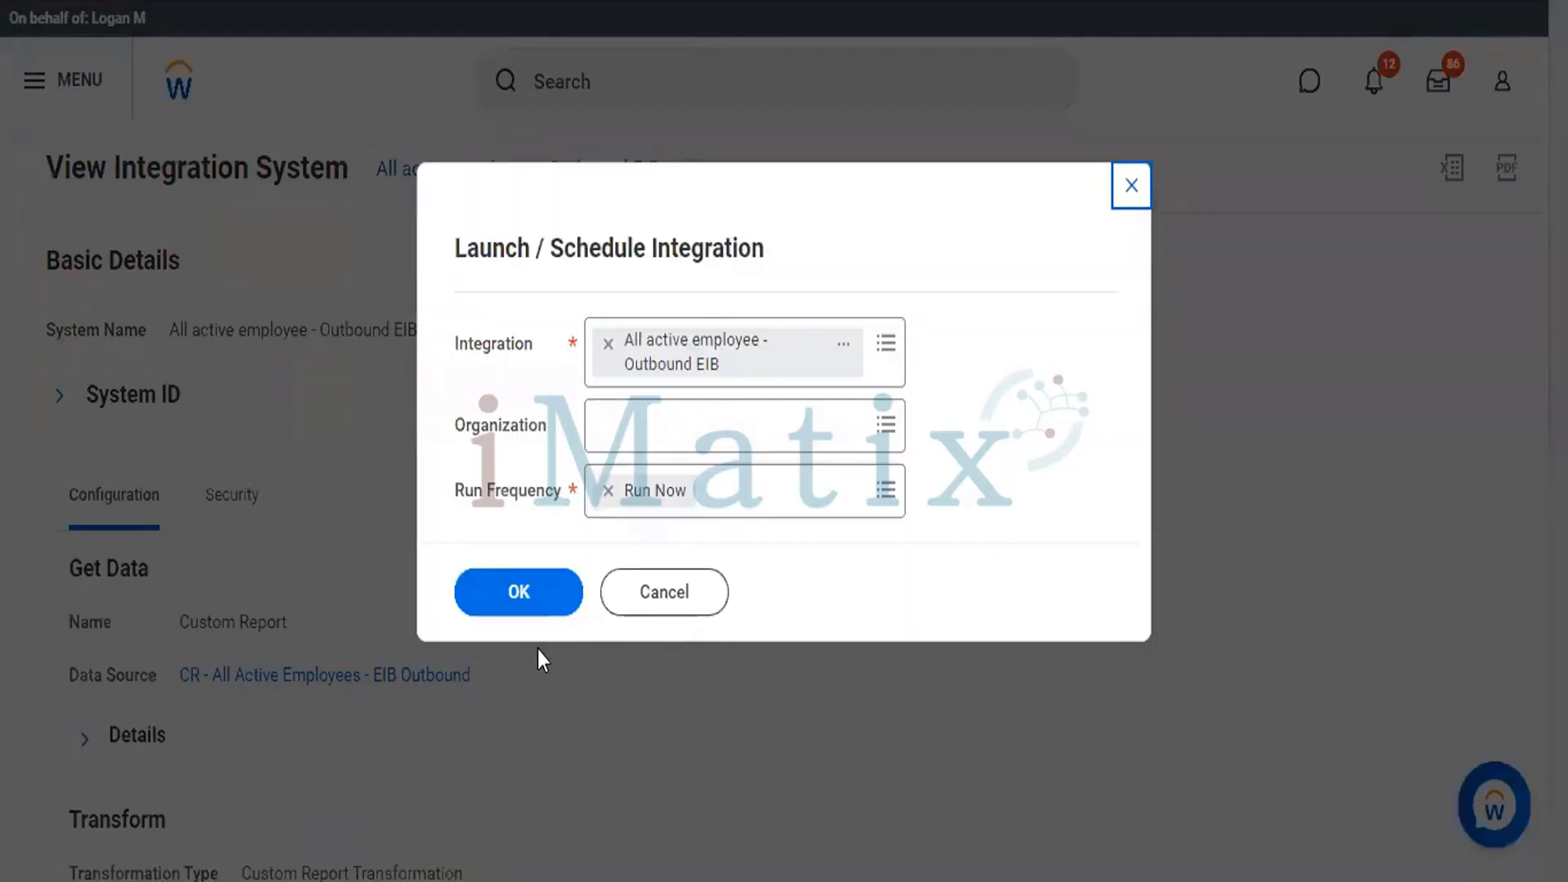
{"action": "left_click", "coordinate": [507, 588]}
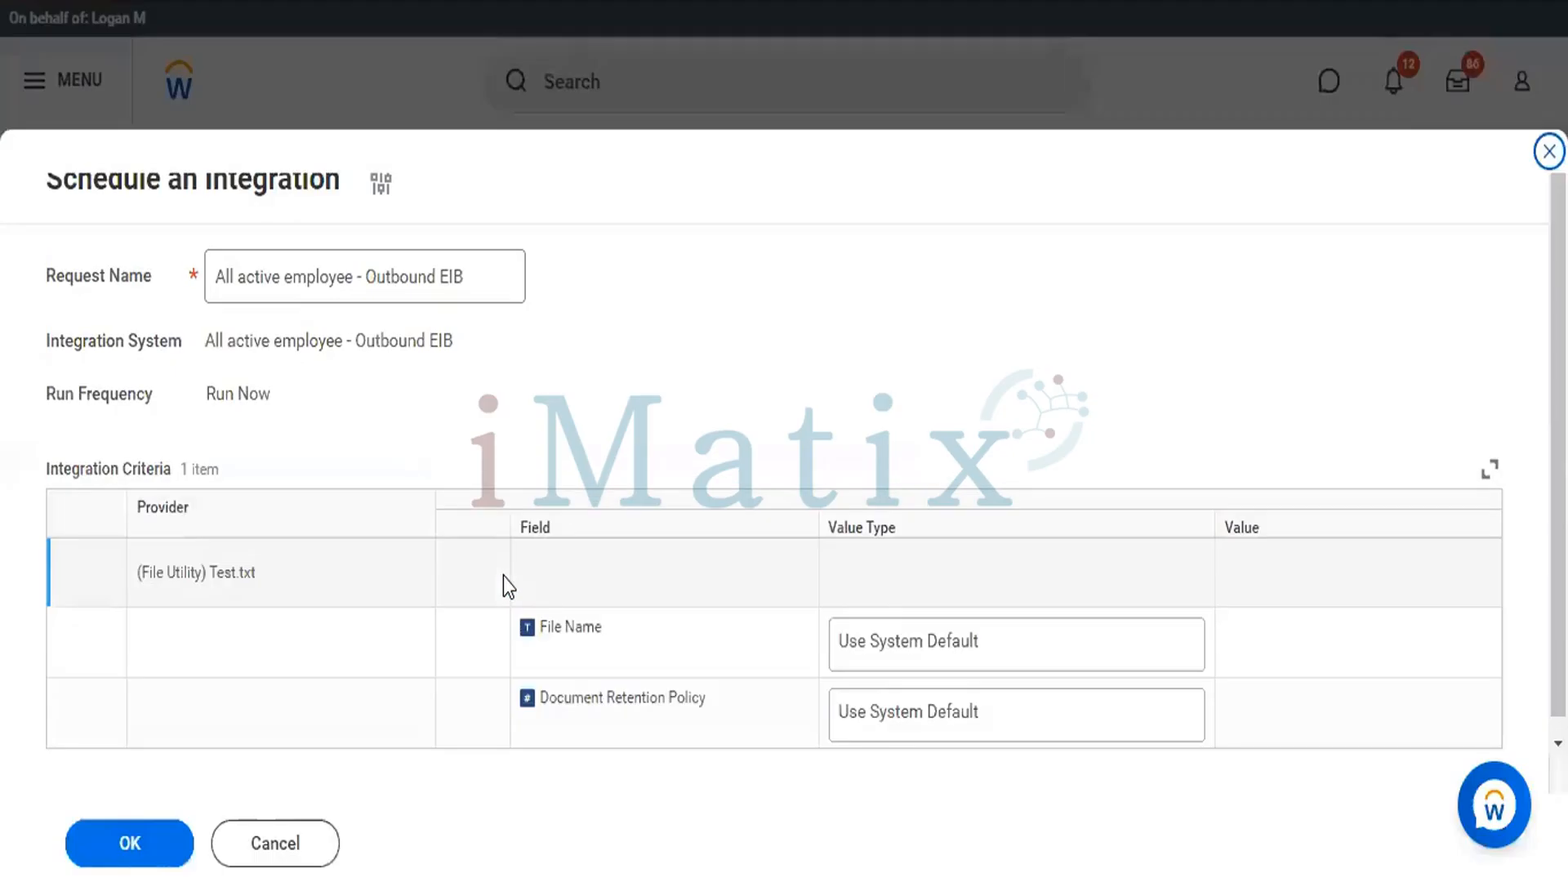
{"action": "left_click", "coordinate": [127, 846]}
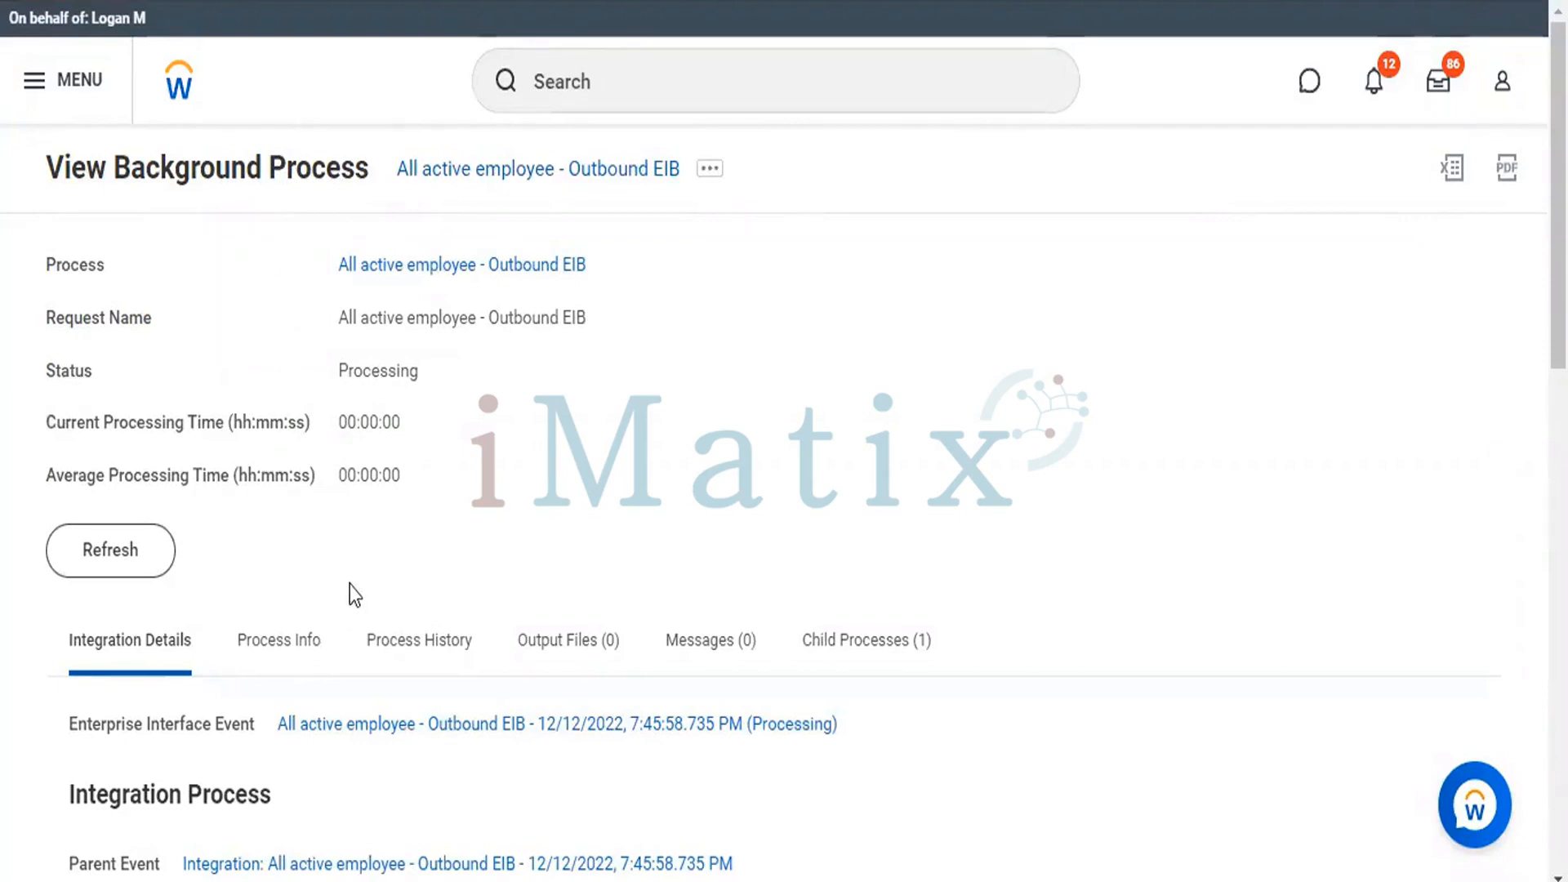
Refresh the background process status until the integration run completes.
{"action": "left_click", "coordinate": [94, 560]}
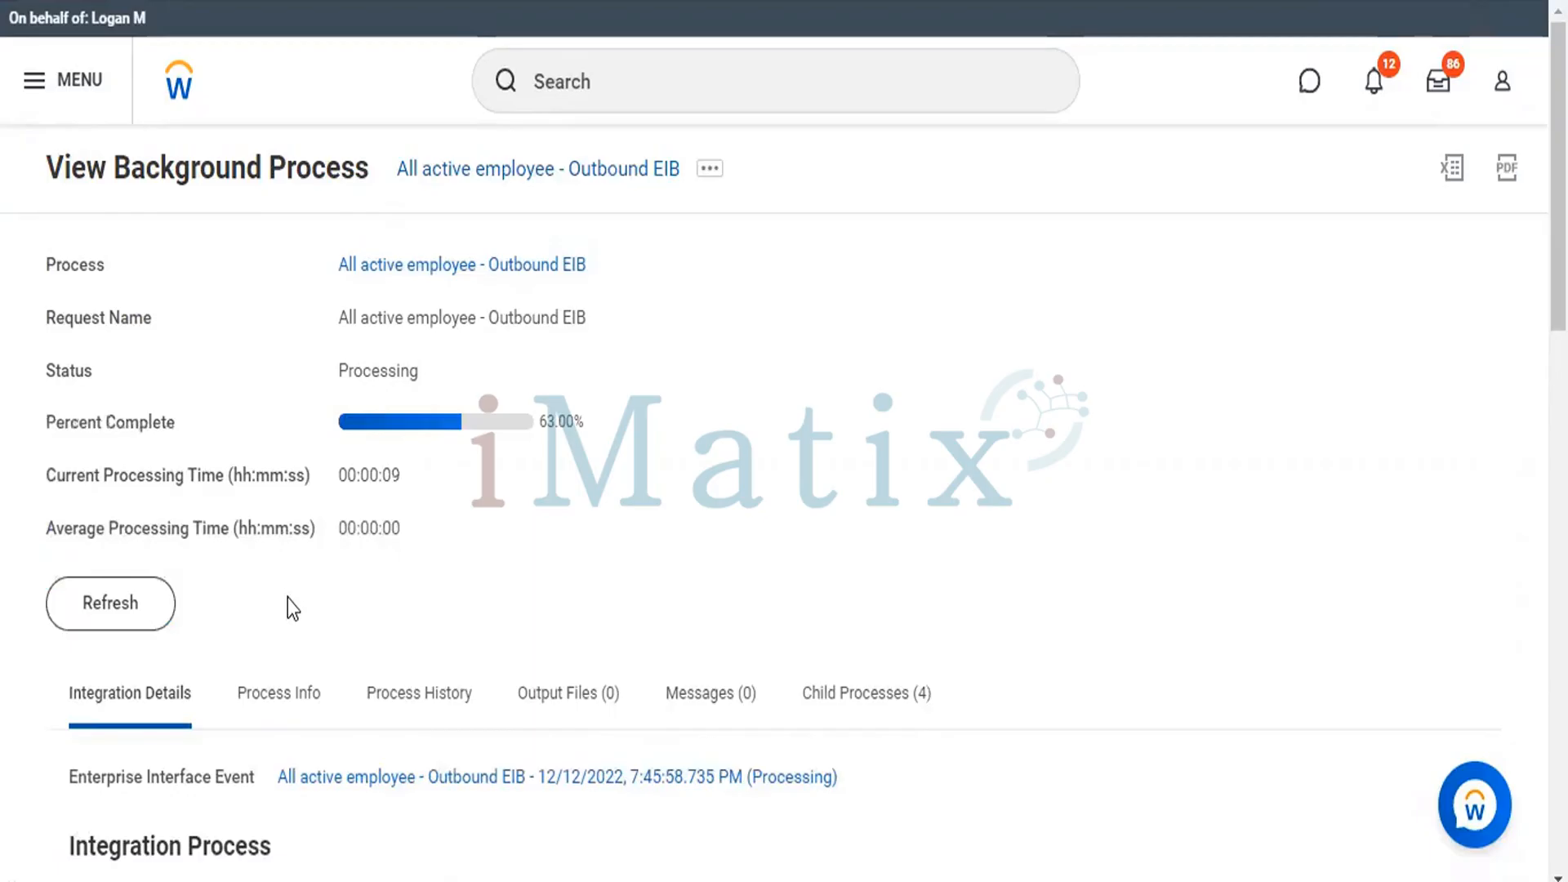
{"action": "left_click", "coordinate": [115, 608]}
{"action": "left_click", "coordinate": [121, 618]}
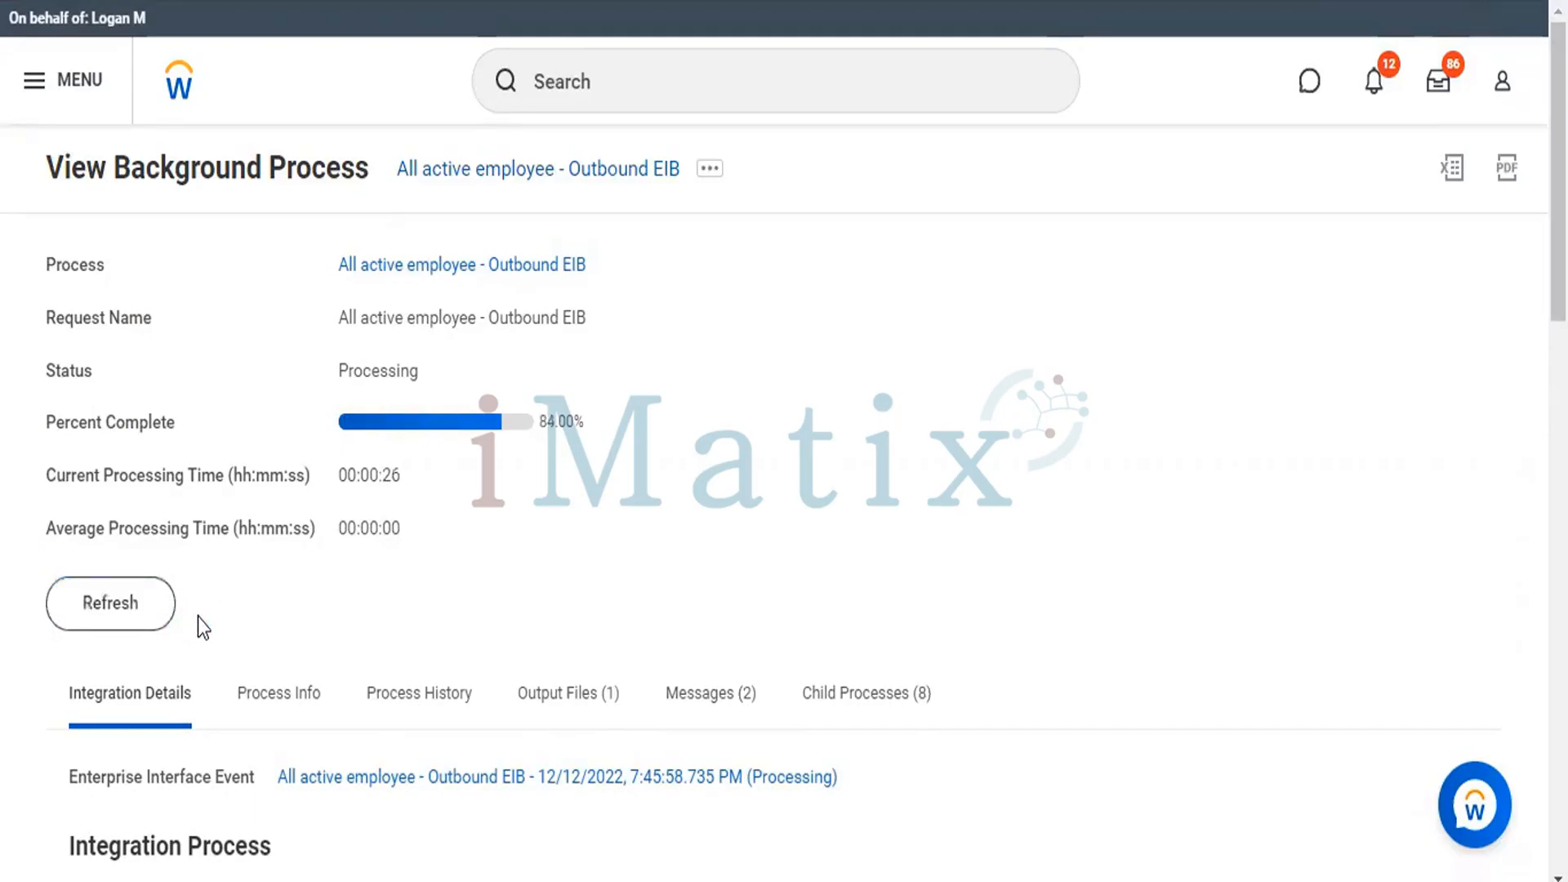
{"action": "left_click", "coordinate": [136, 623]}
{"action": "left_click", "coordinate": [96, 617]}
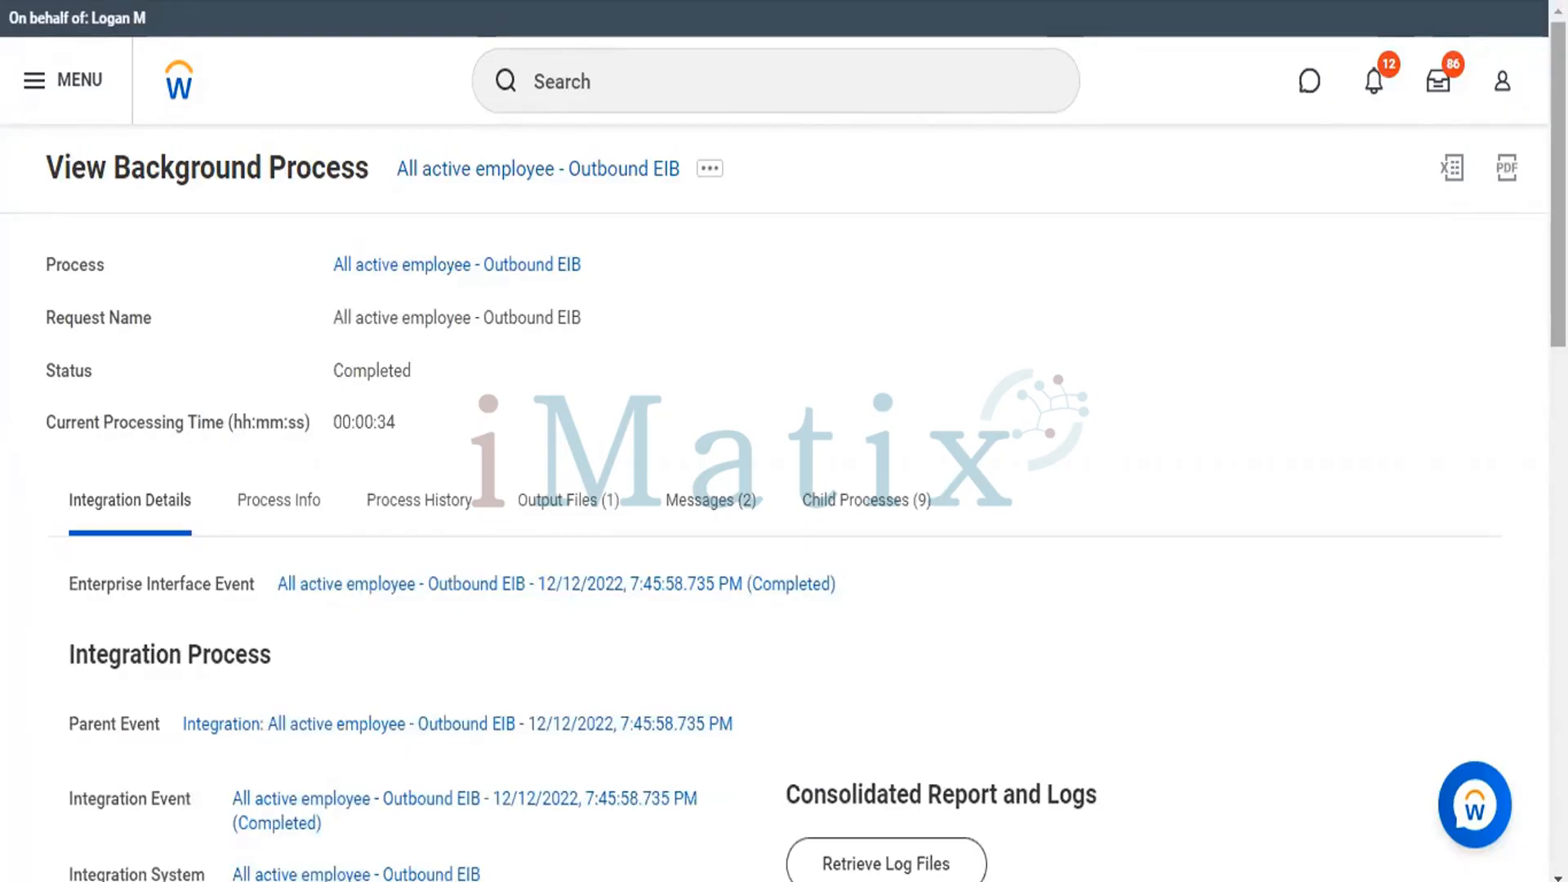
Download the Test.txt file from the output files of the integration run.
{"action": "scroll", "coordinate": [784, 441], "scroll_direction": "down", "scroll_amount": 1}
{"action": "scroll", "coordinate": [784, 441], "scroll_direction": "down", "scroll_amount": 1}
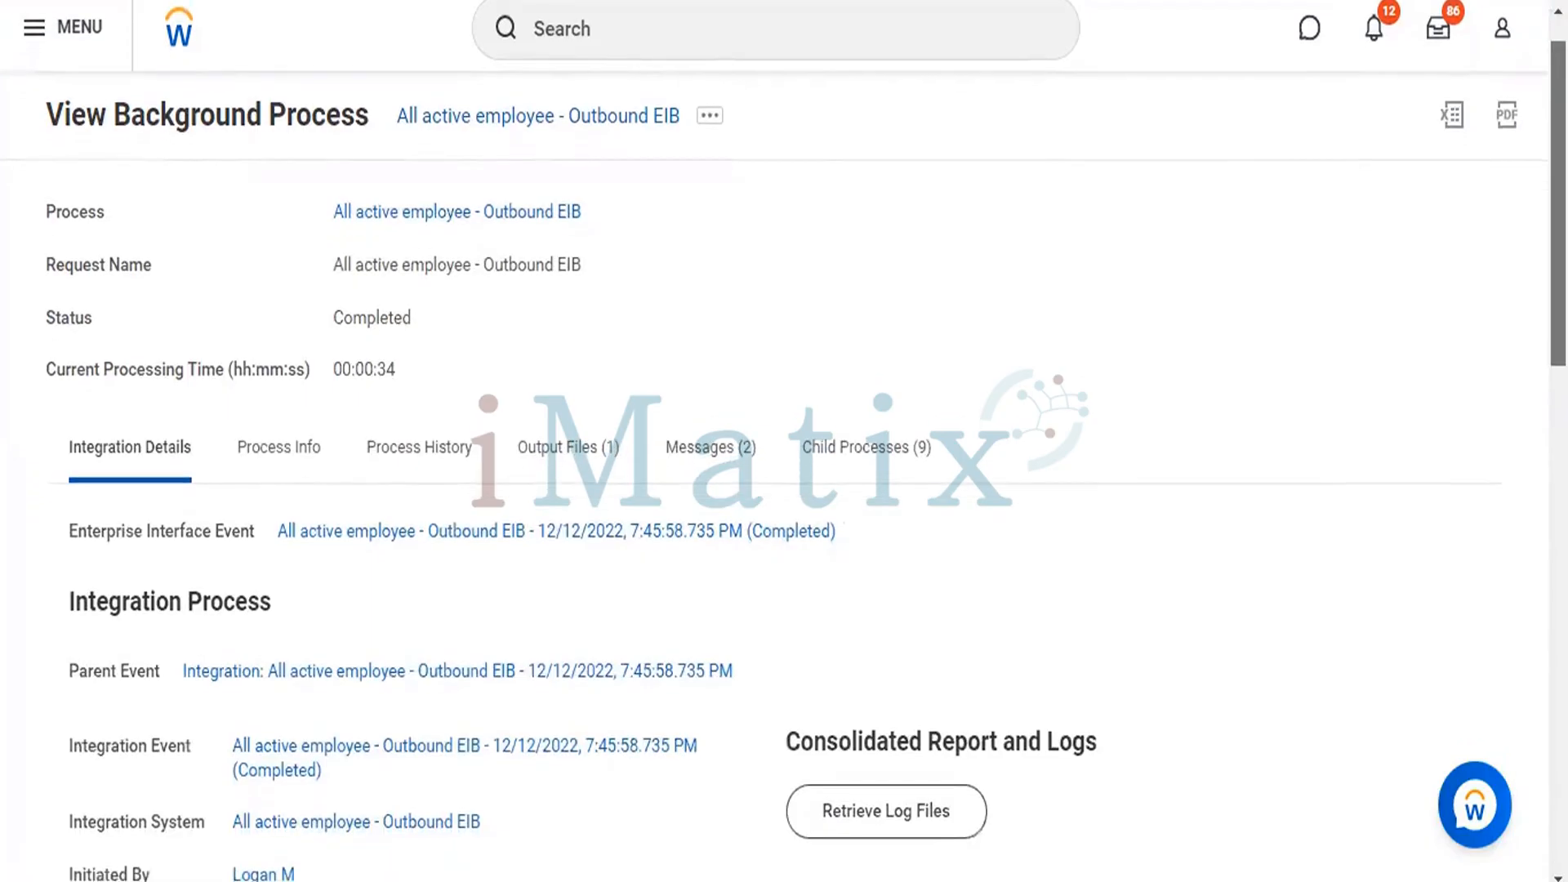
{"action": "left_click", "coordinate": [541, 454]}
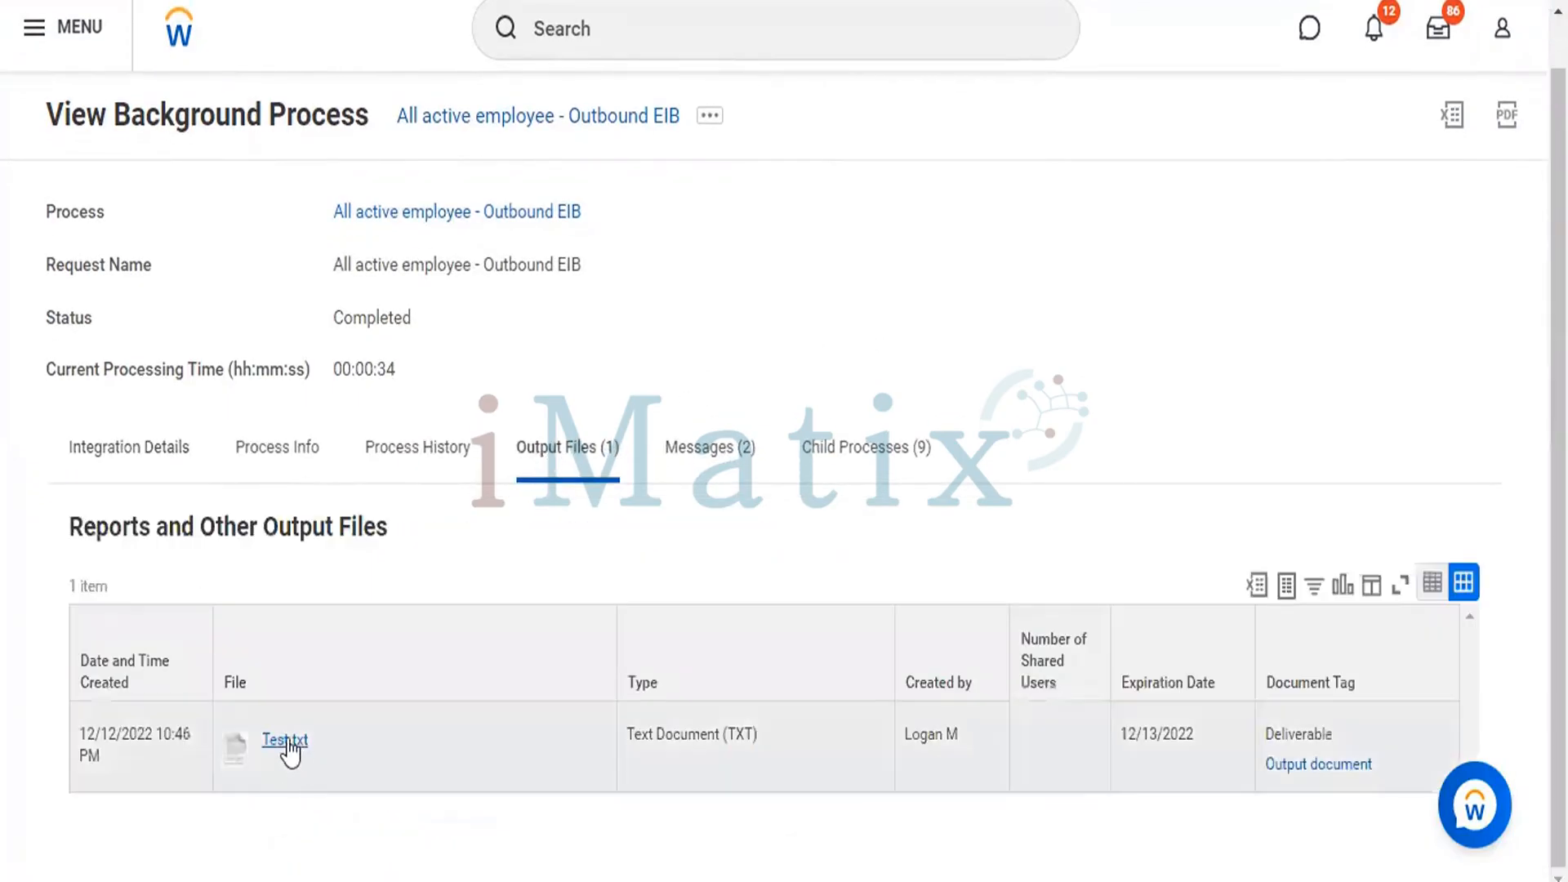
{"action": "left_click", "coordinate": [287, 739]}
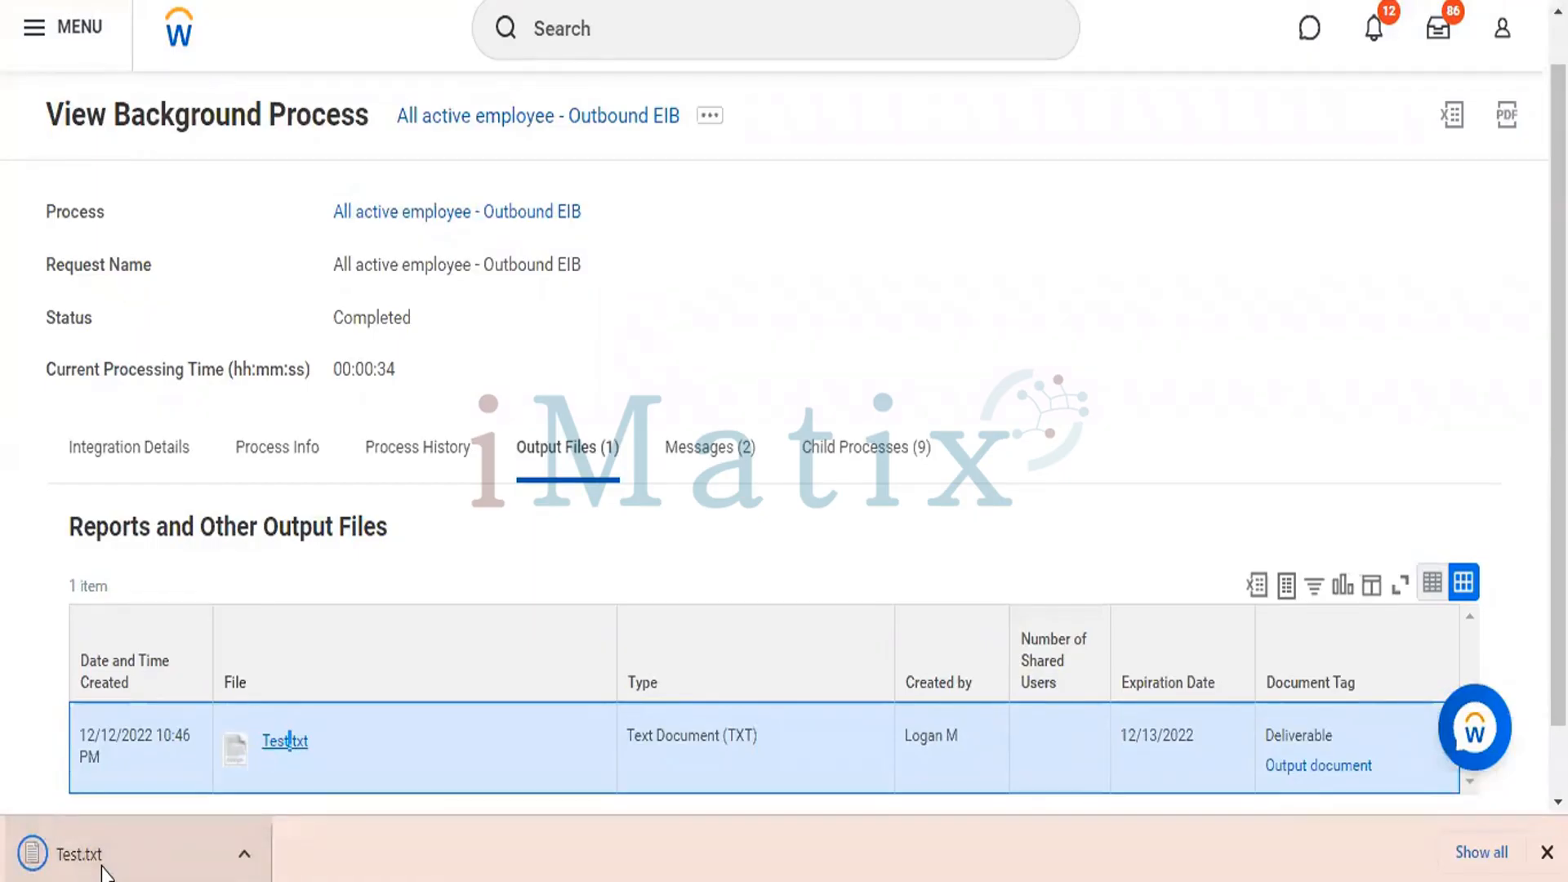
Open the downloaded Test.txt in Notepad, maximize it, and check the delimiters and quotation marks in the employee records.
{"action": "left_click", "coordinate": [100, 865]}
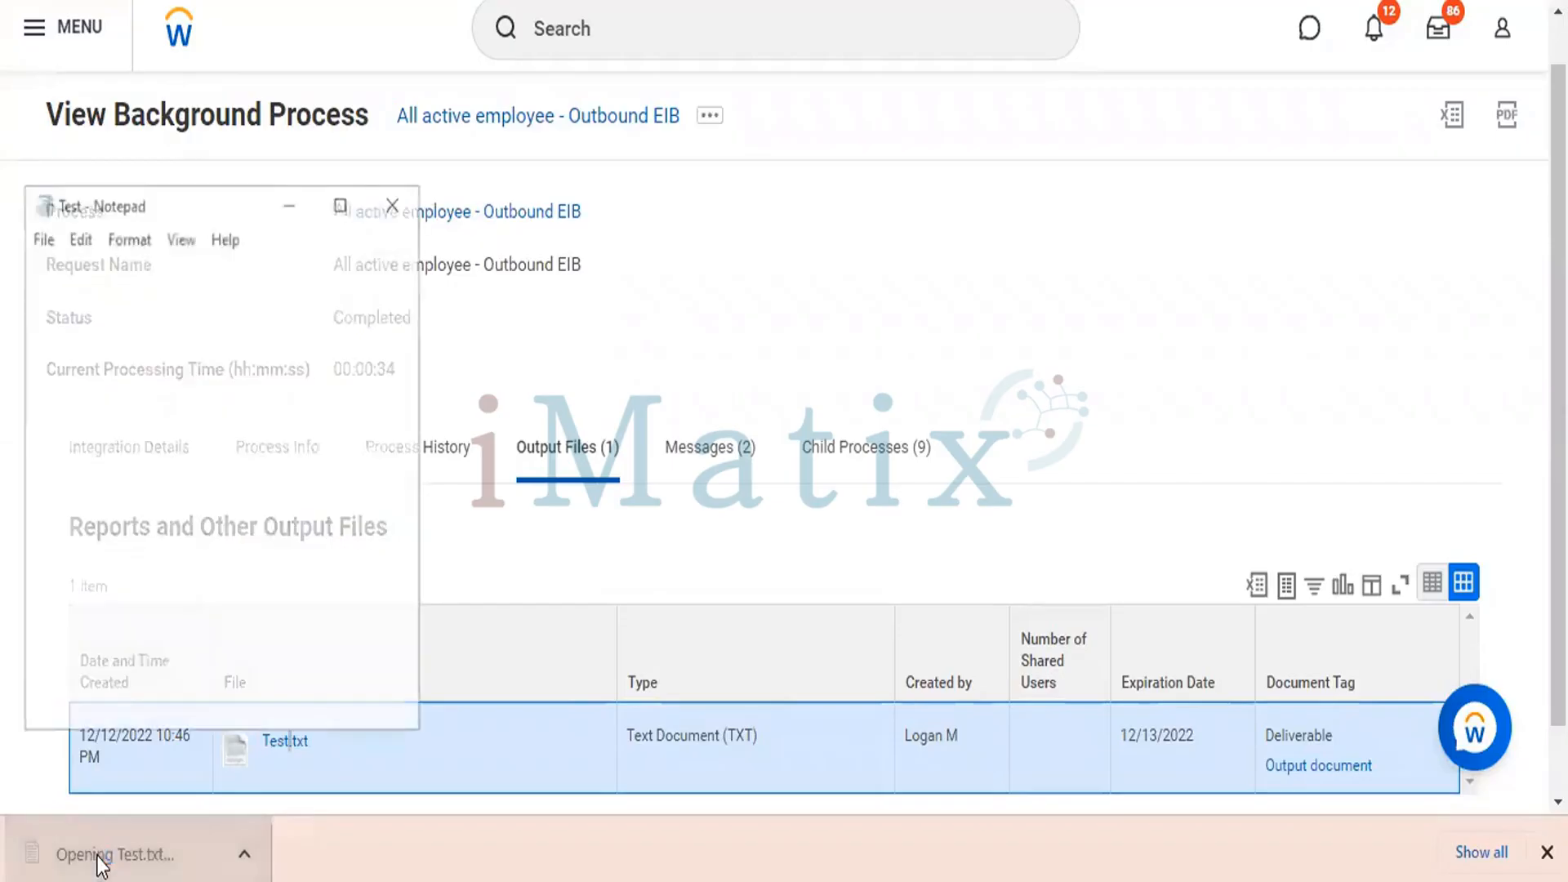
{"action": "left_click", "coordinate": [343, 205]}
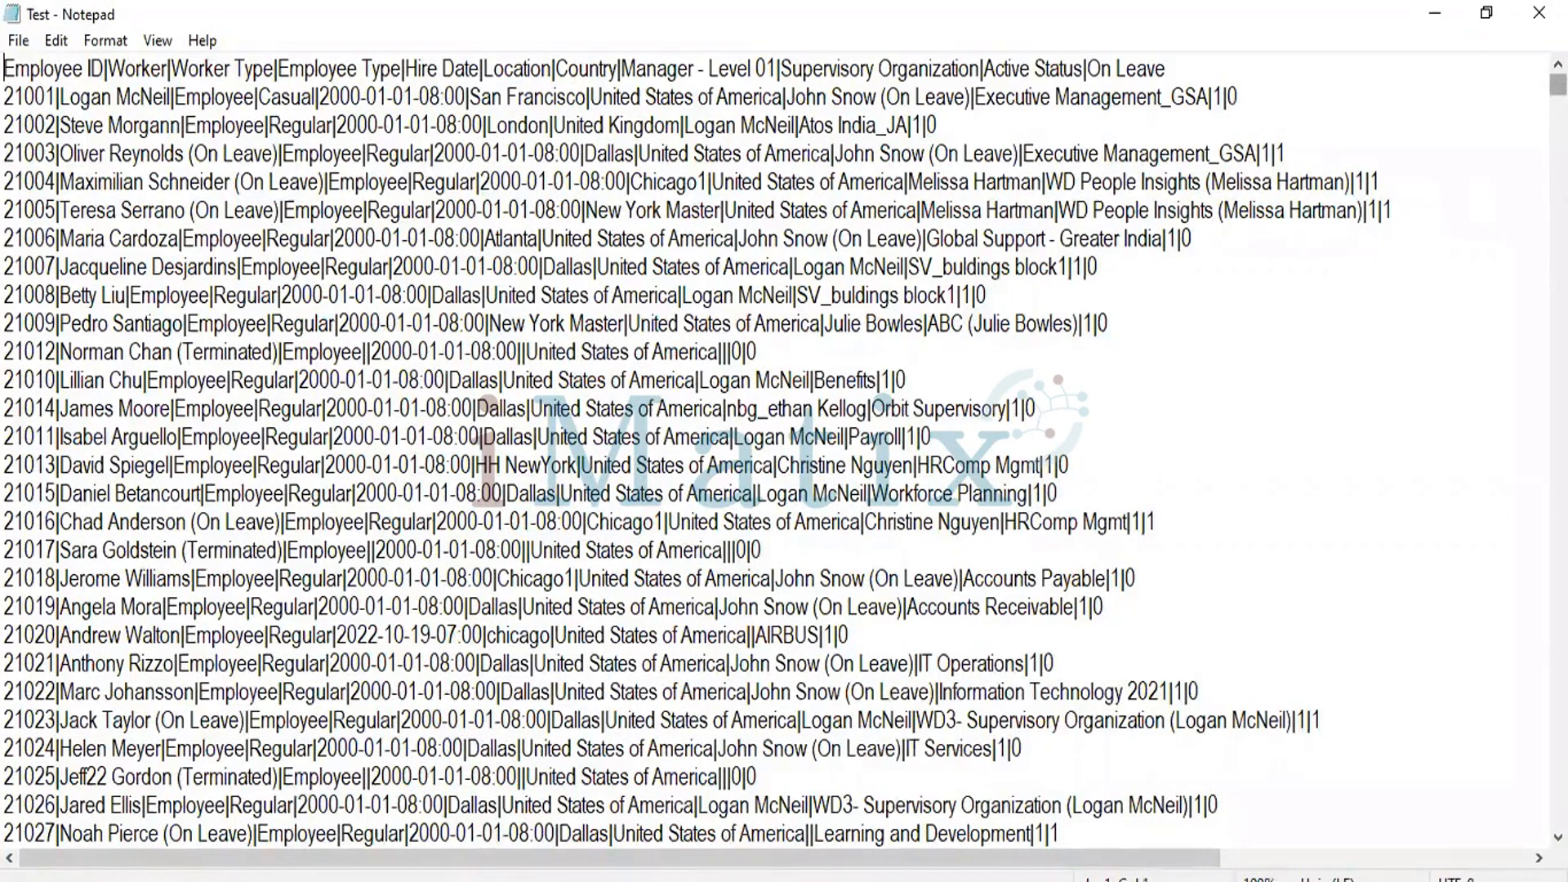
{"action": "scroll", "coordinate": [775, 449], "scroll_direction": "down", "scroll_amount": 4}
{"action": "scroll", "coordinate": [776, 449], "scroll_direction": "down", "scroll_amount": 13}
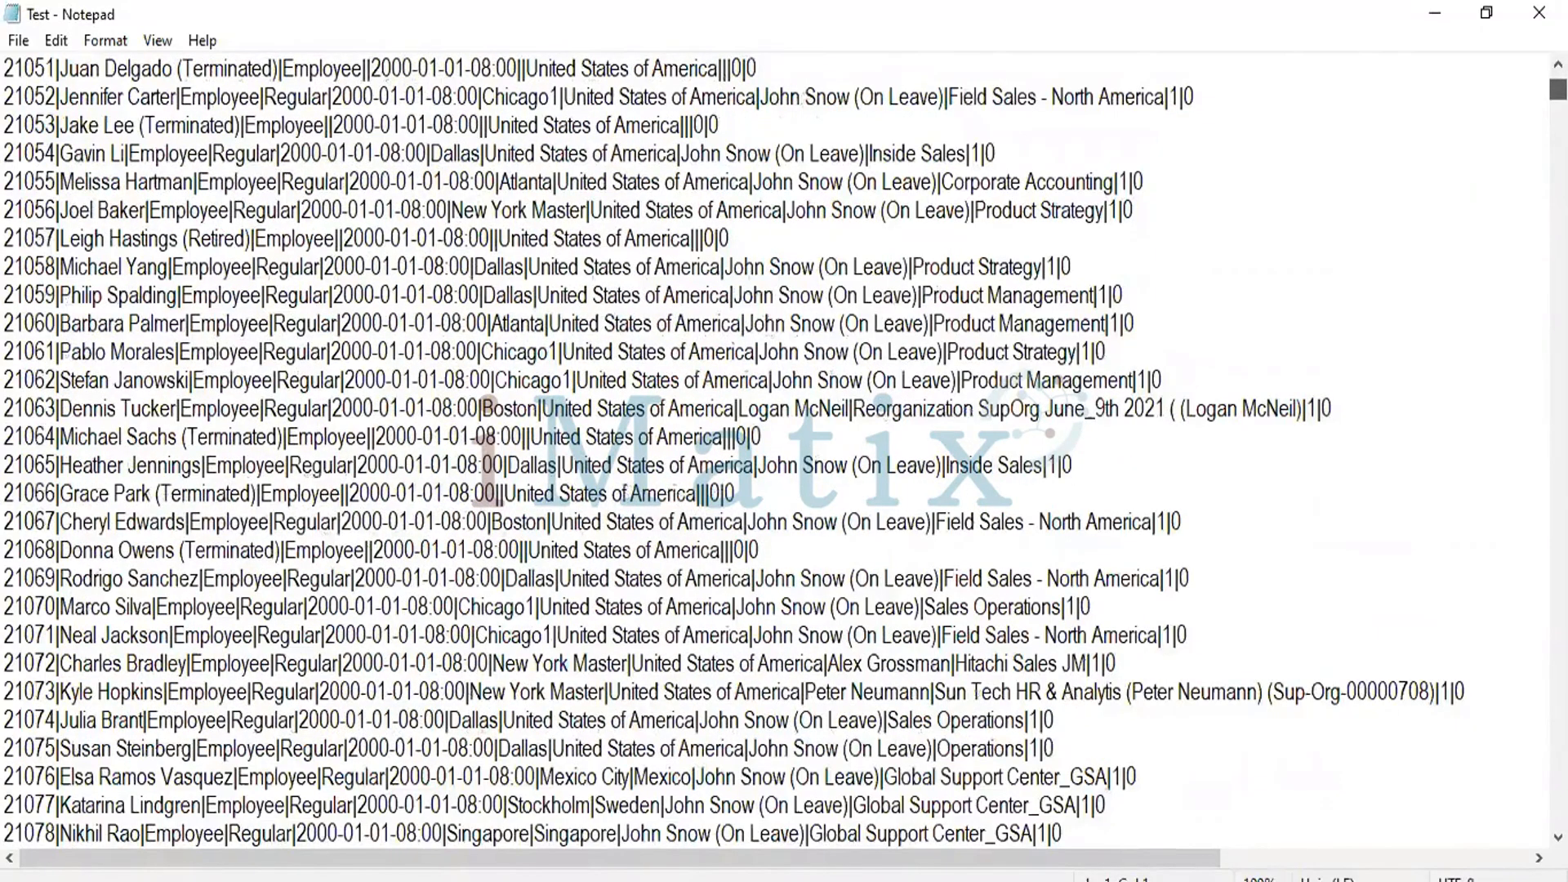
{"action": "scroll", "coordinate": [776, 449], "scroll_direction": "down", "scroll_amount": 8}
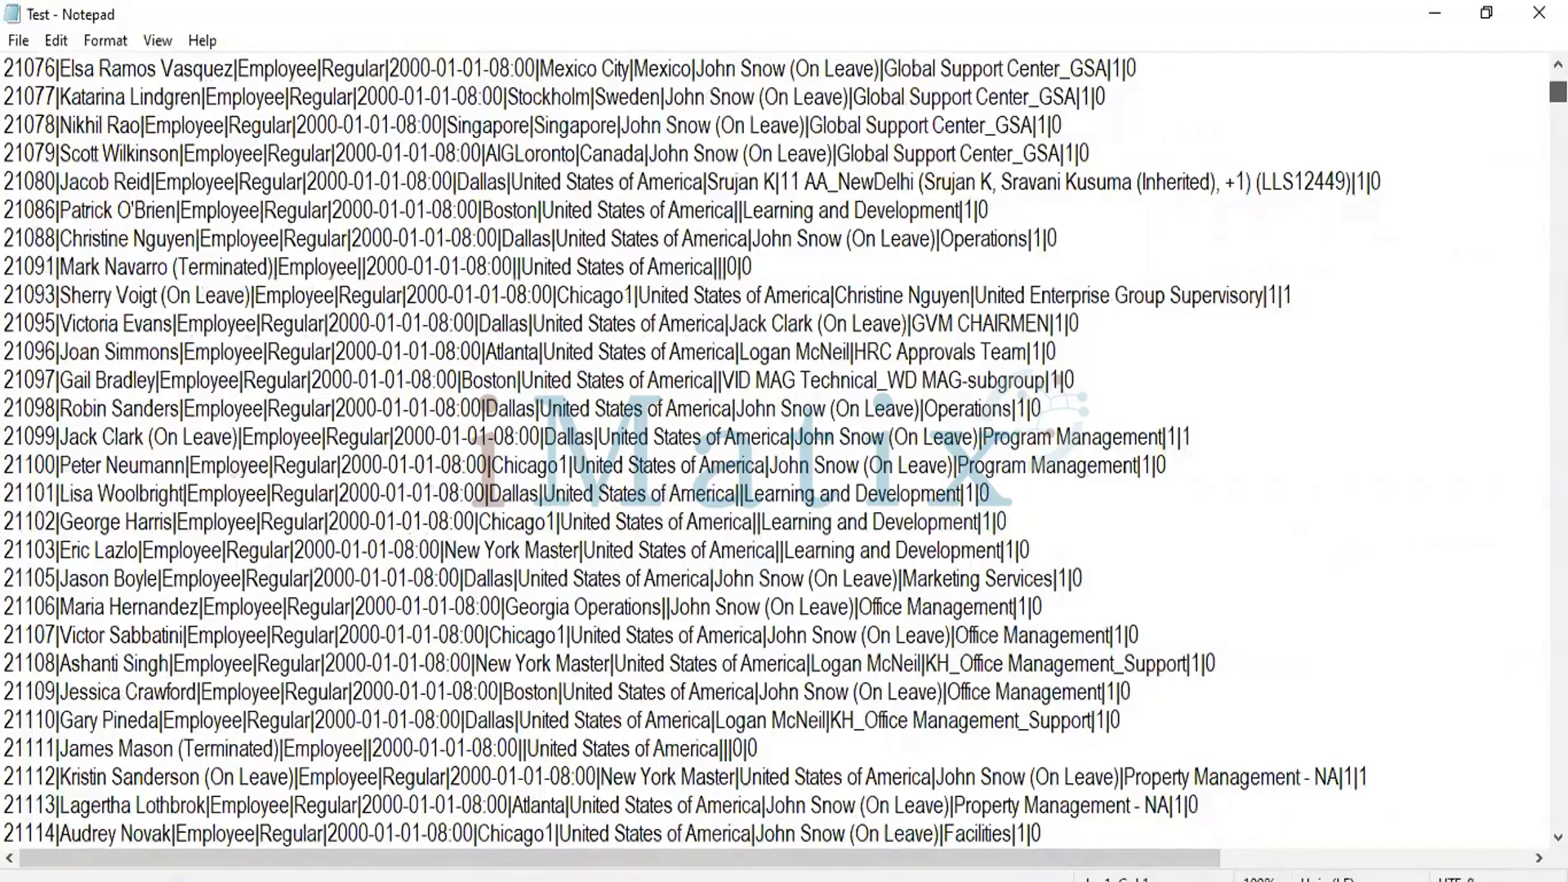
{"action": "scroll", "coordinate": [775, 449], "scroll_direction": "up", "scroll_amount": 20}
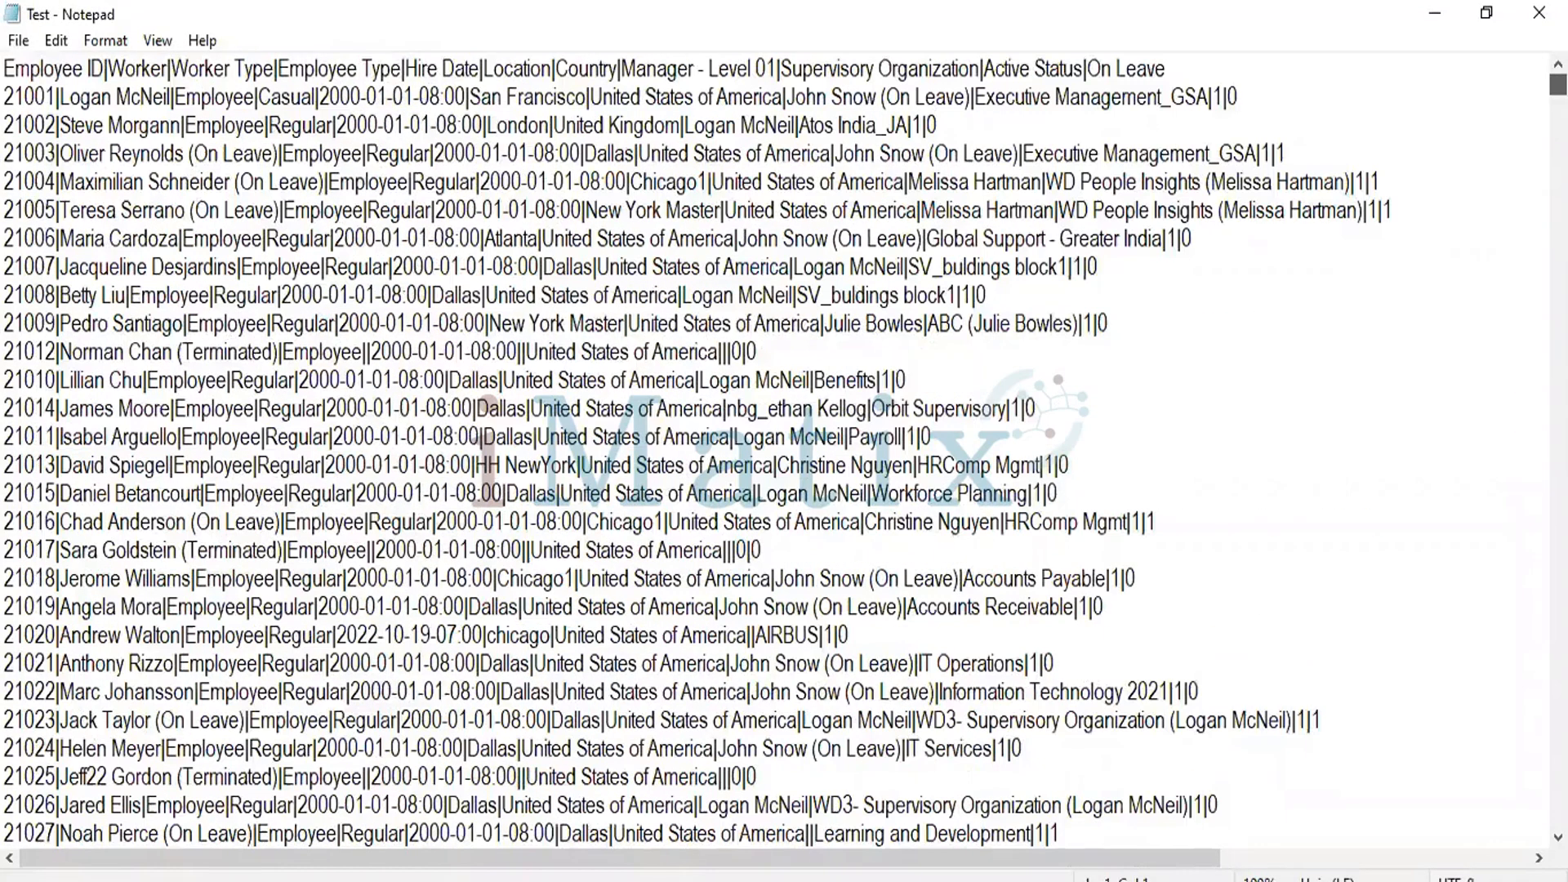